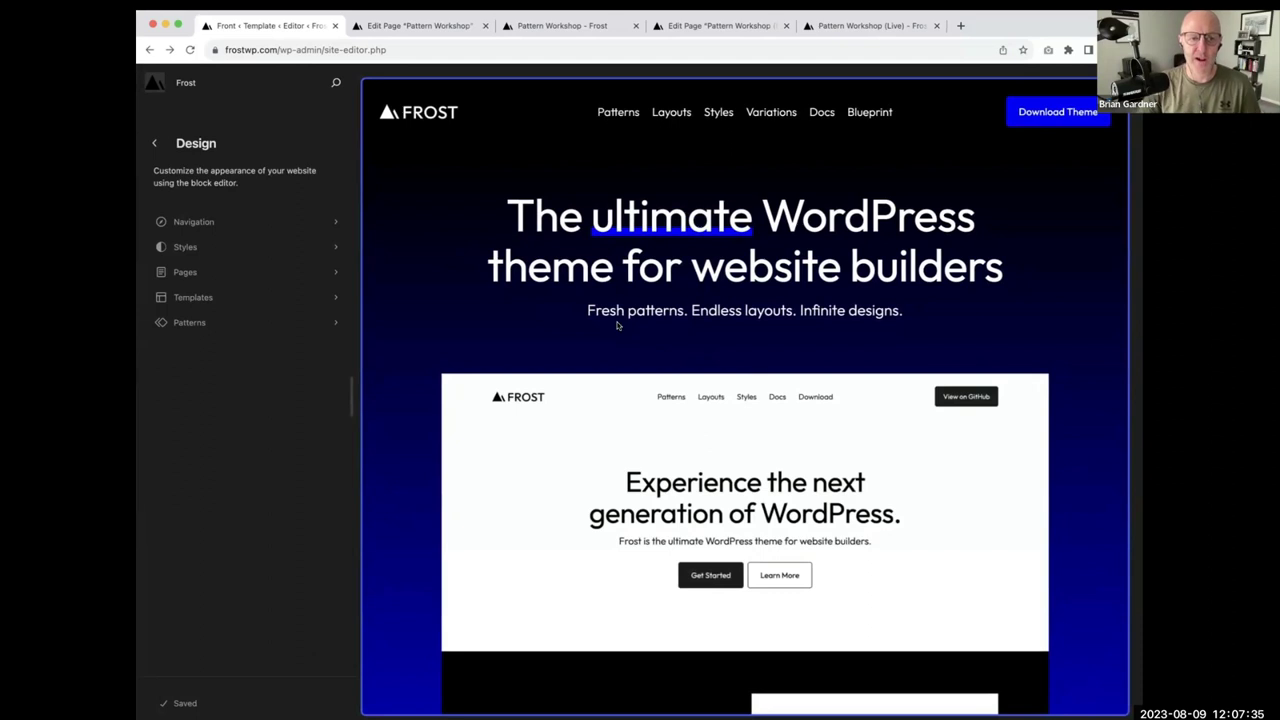
Go to the admin Dashboard, then return to the Site Editor through Appearance > Editor.
click(155, 82)
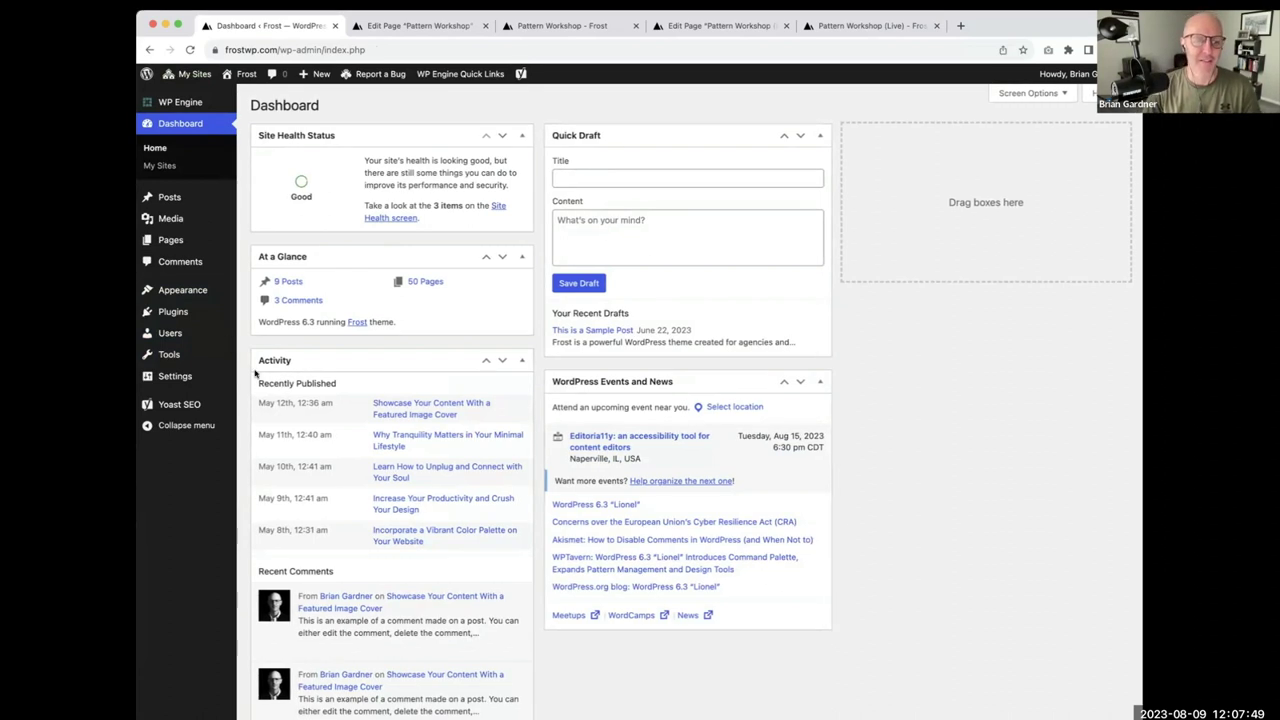
click(219, 321)
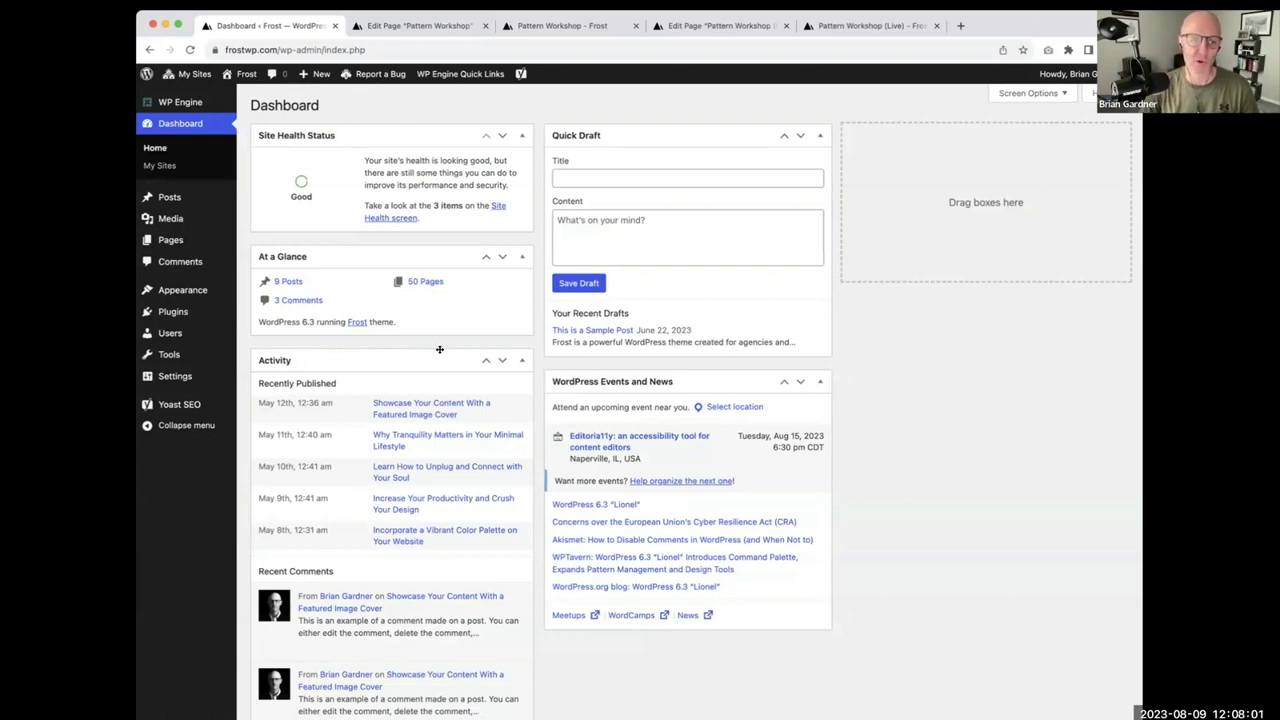
mouse_move(211, 293)
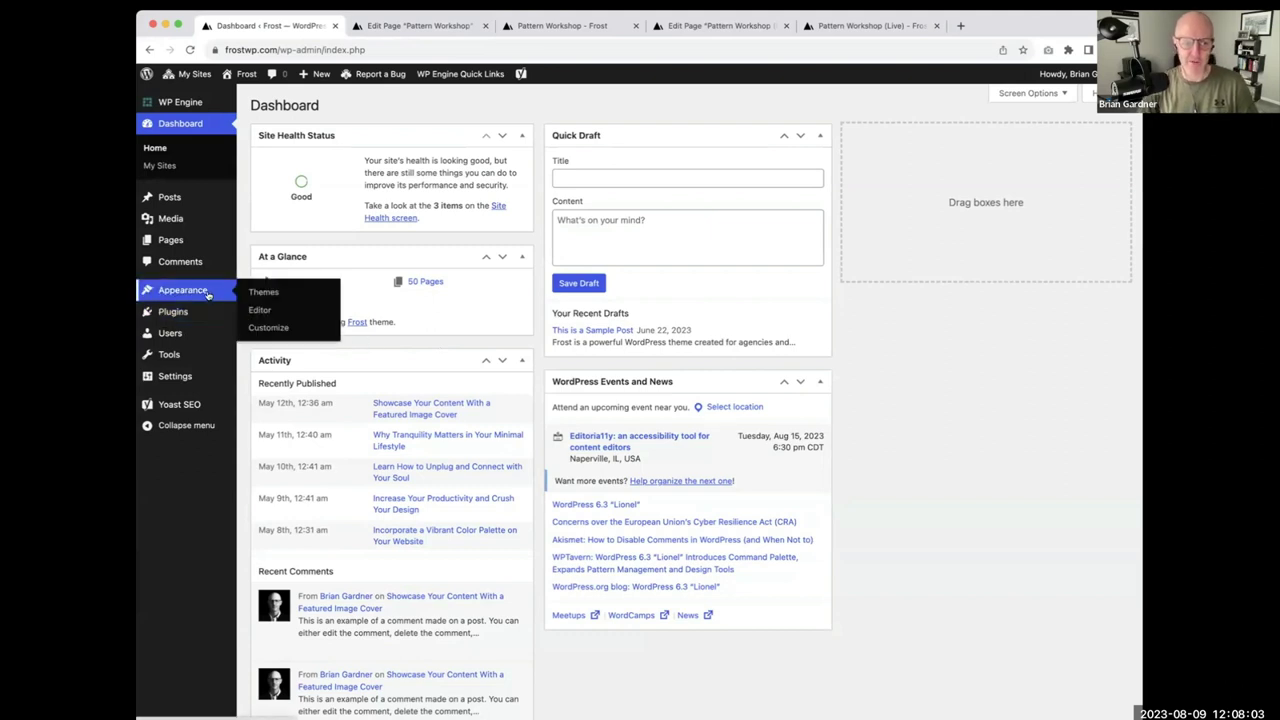
click(274, 313)
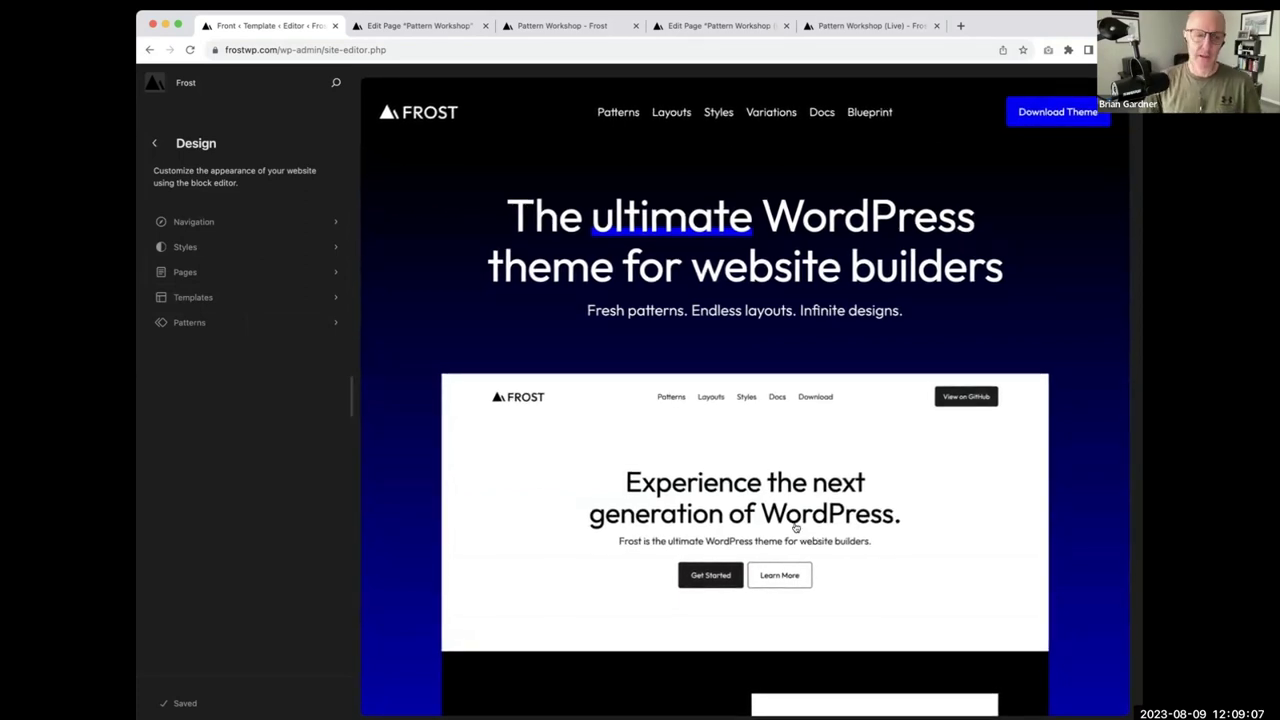
Open the Frost front page preview in edit mode.
click(761, 279)
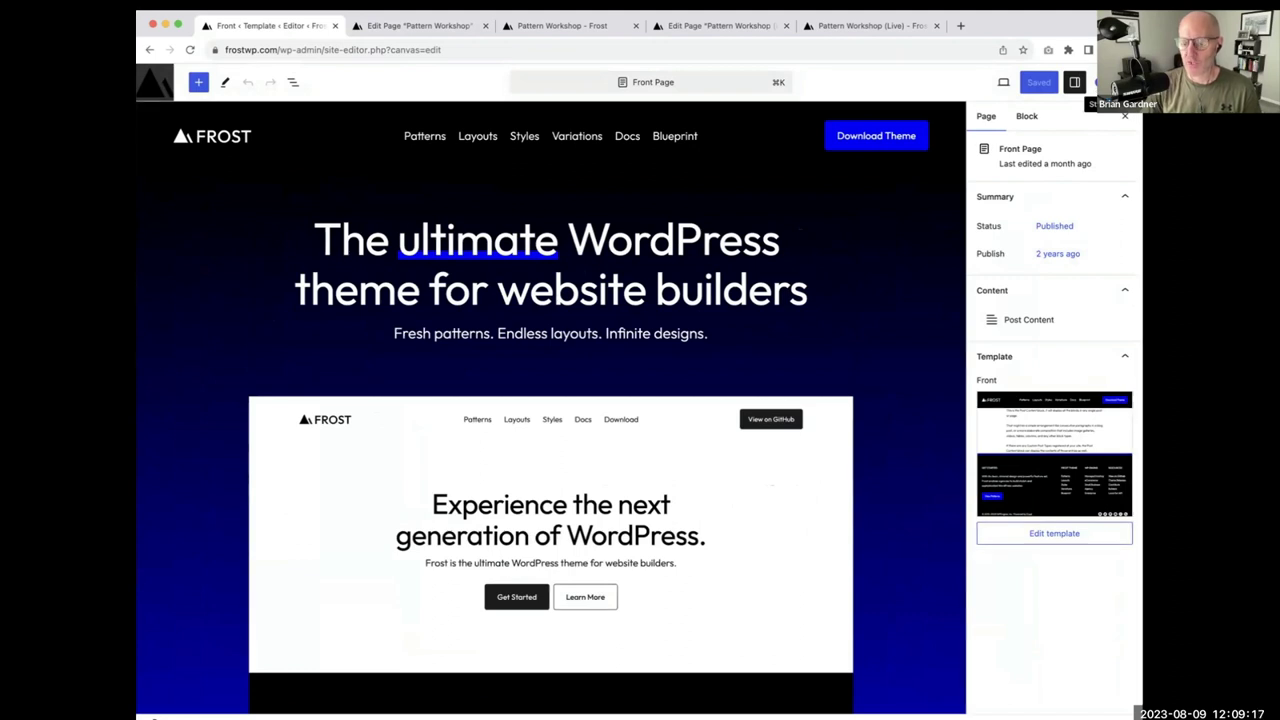
Open the Styles panel, browse the Blocks styles, and return to the main Styles view.
click(1094, 82)
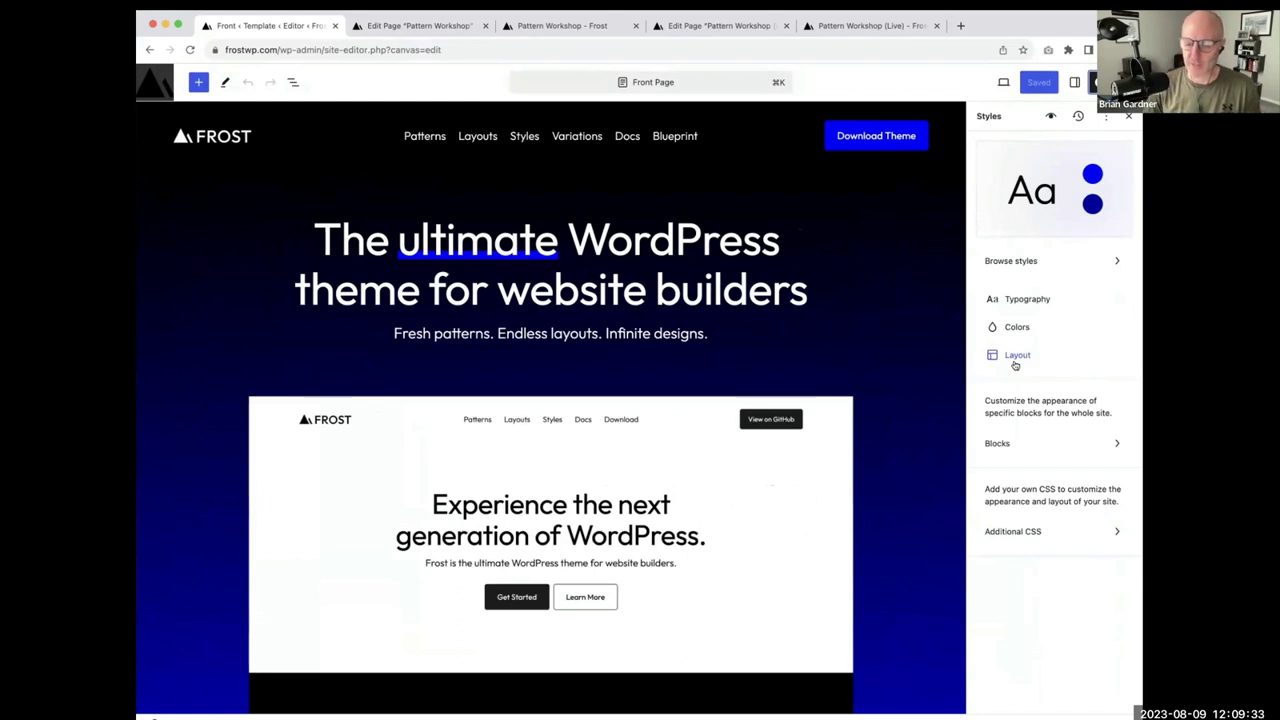
click(1010, 446)
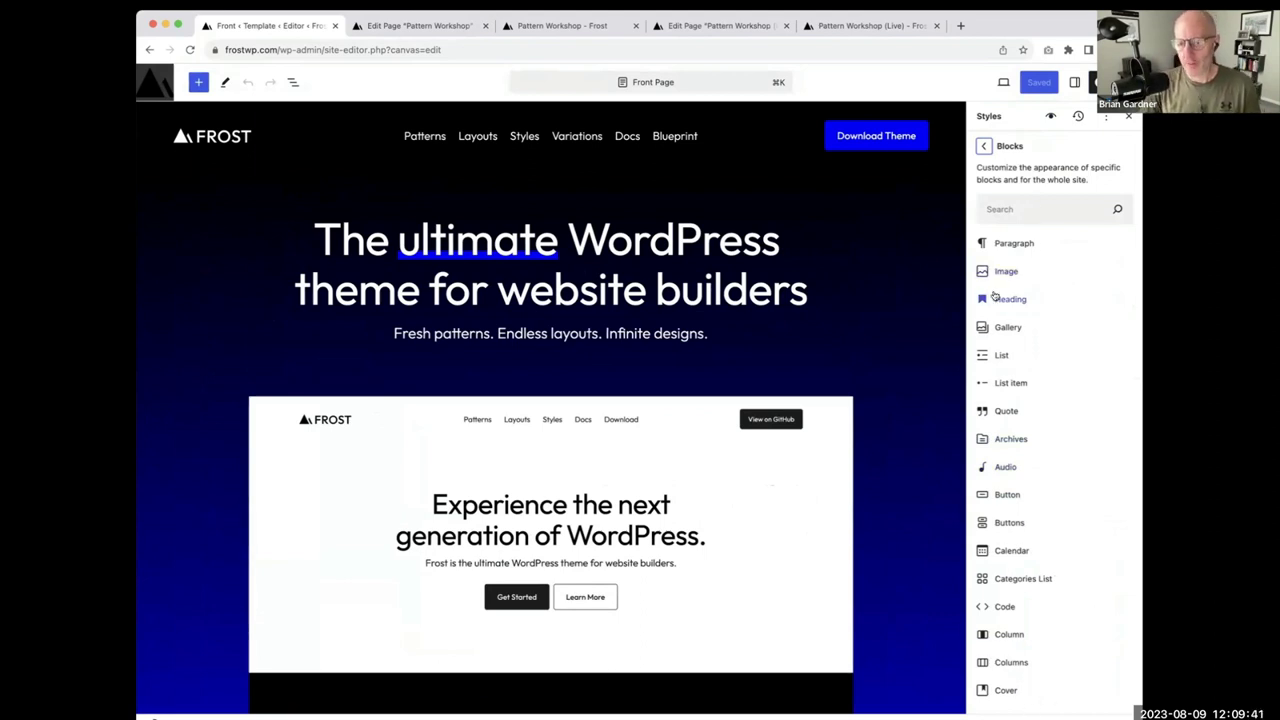
click(985, 147)
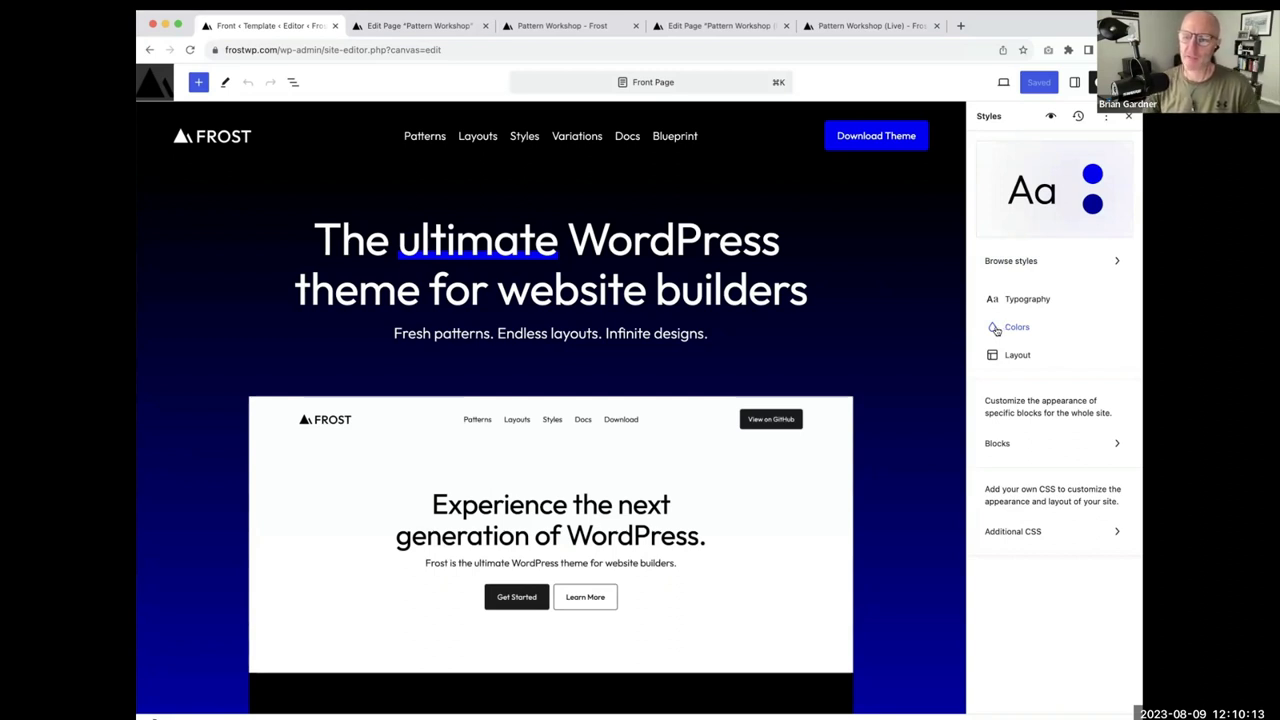
Inspect the Typography > Text font settings, then move on to the global Colors settings.
click(1046, 299)
click(1056, 234)
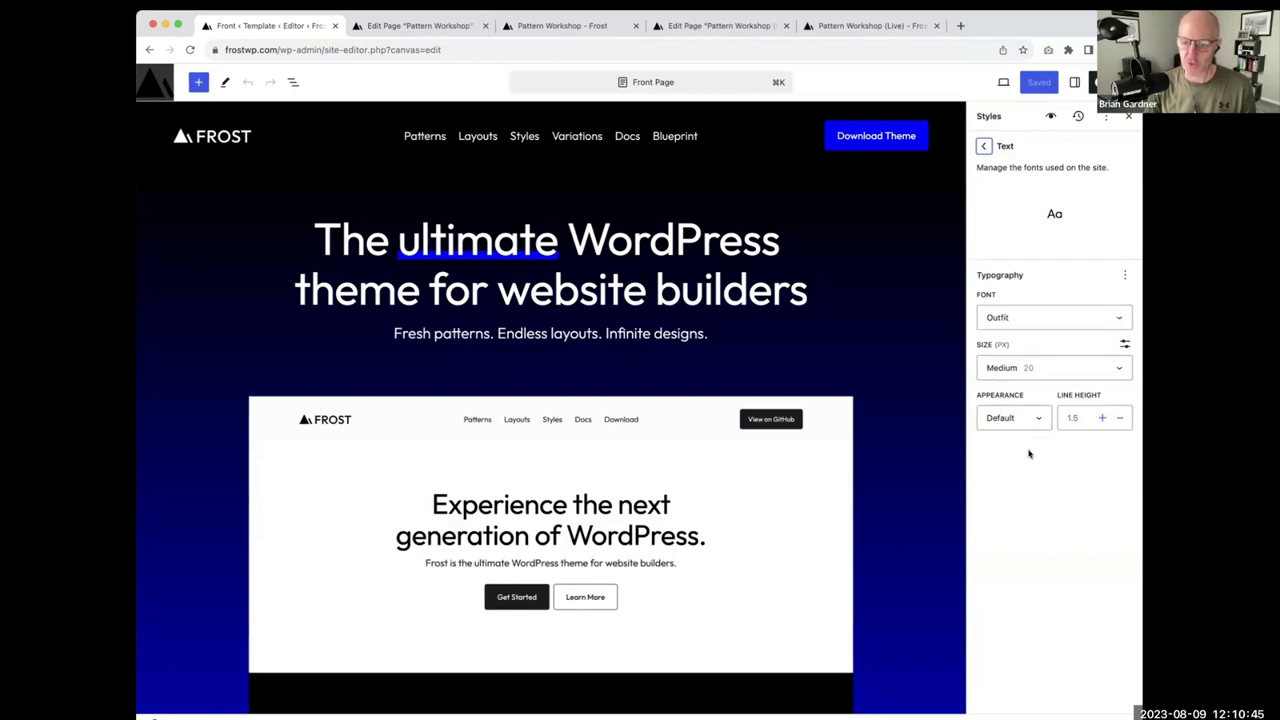
click(985, 146)
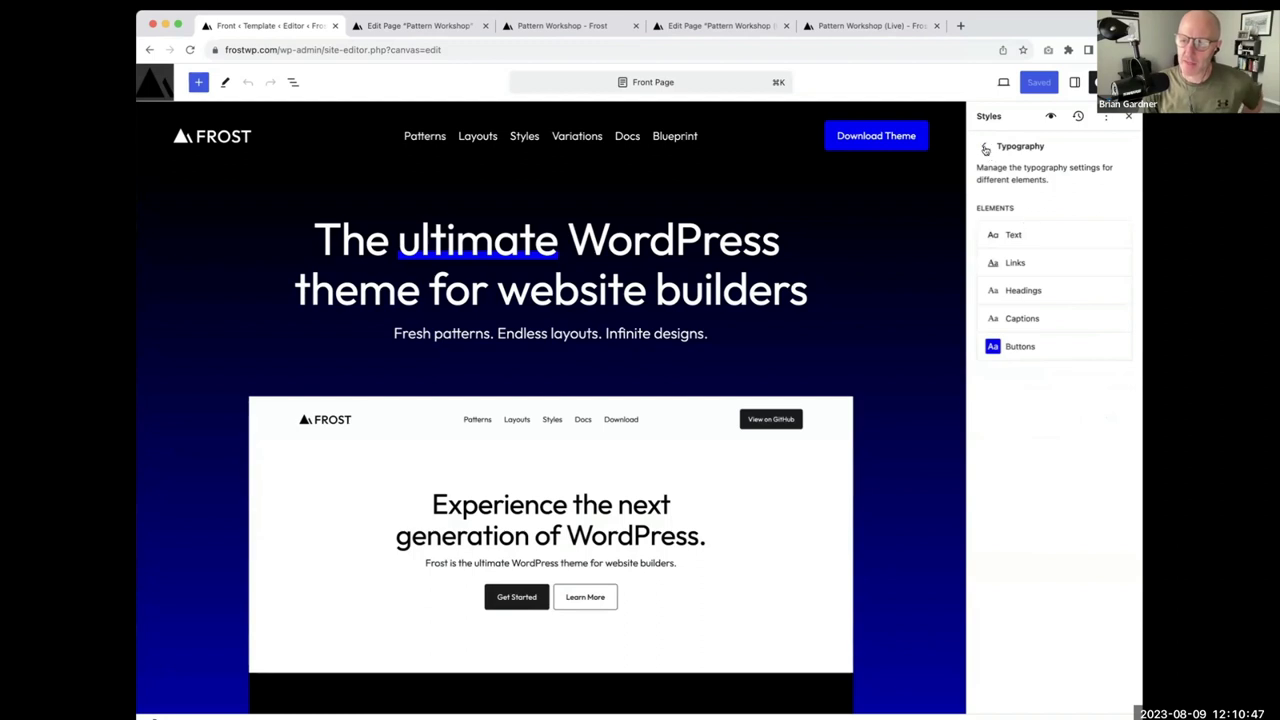
click(985, 147)
click(1017, 328)
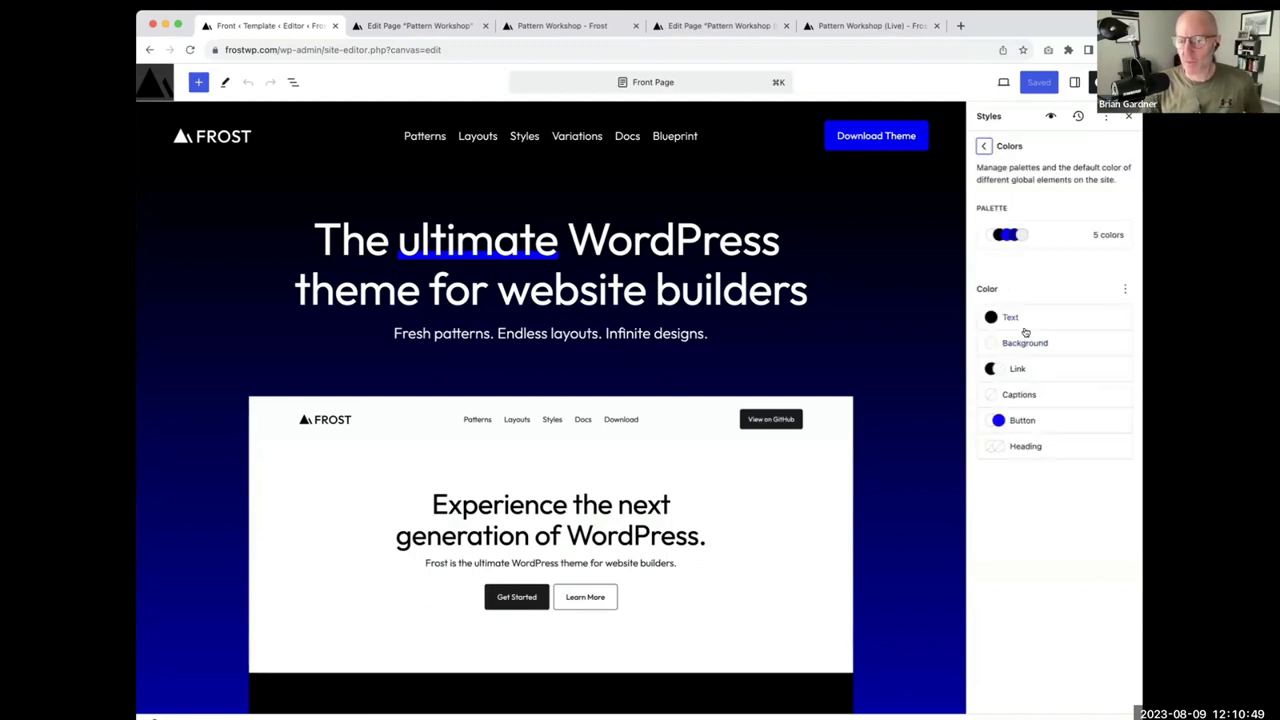
Open the Palette screen listing the five theme colors.
click(1057, 233)
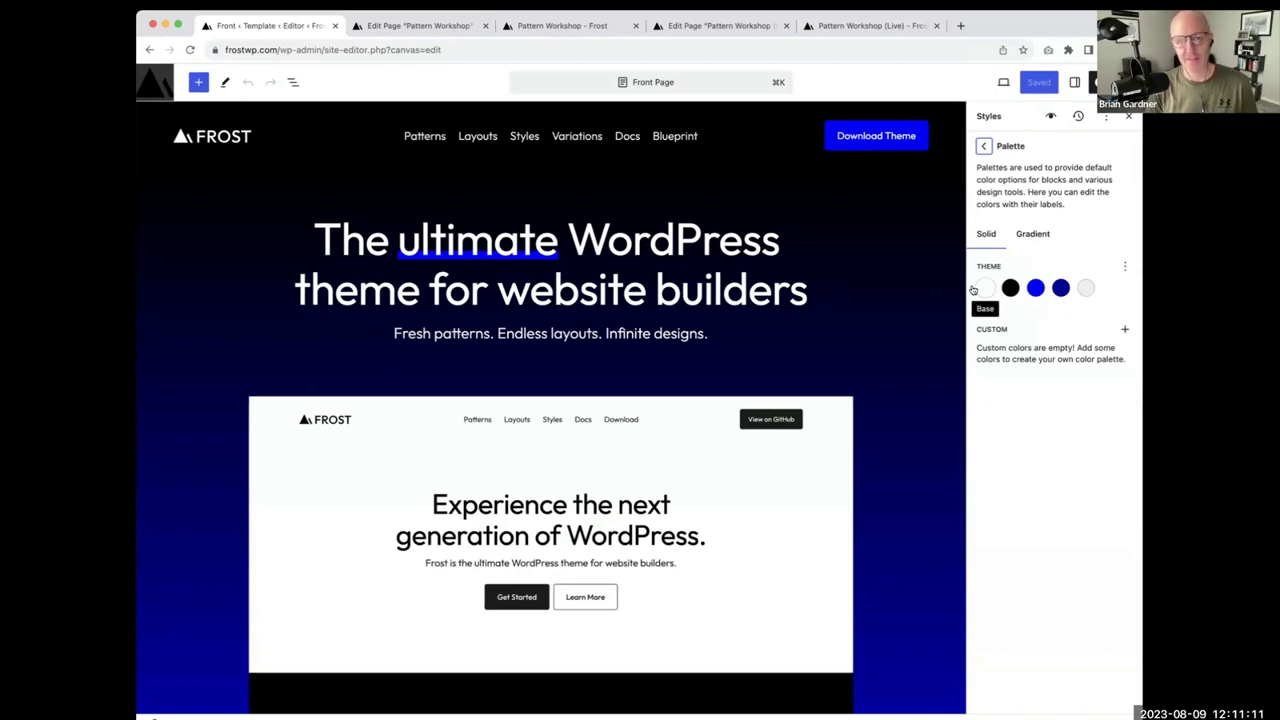
Show the palette color names and change Primary to teal 00FFE5.
click(1123, 270)
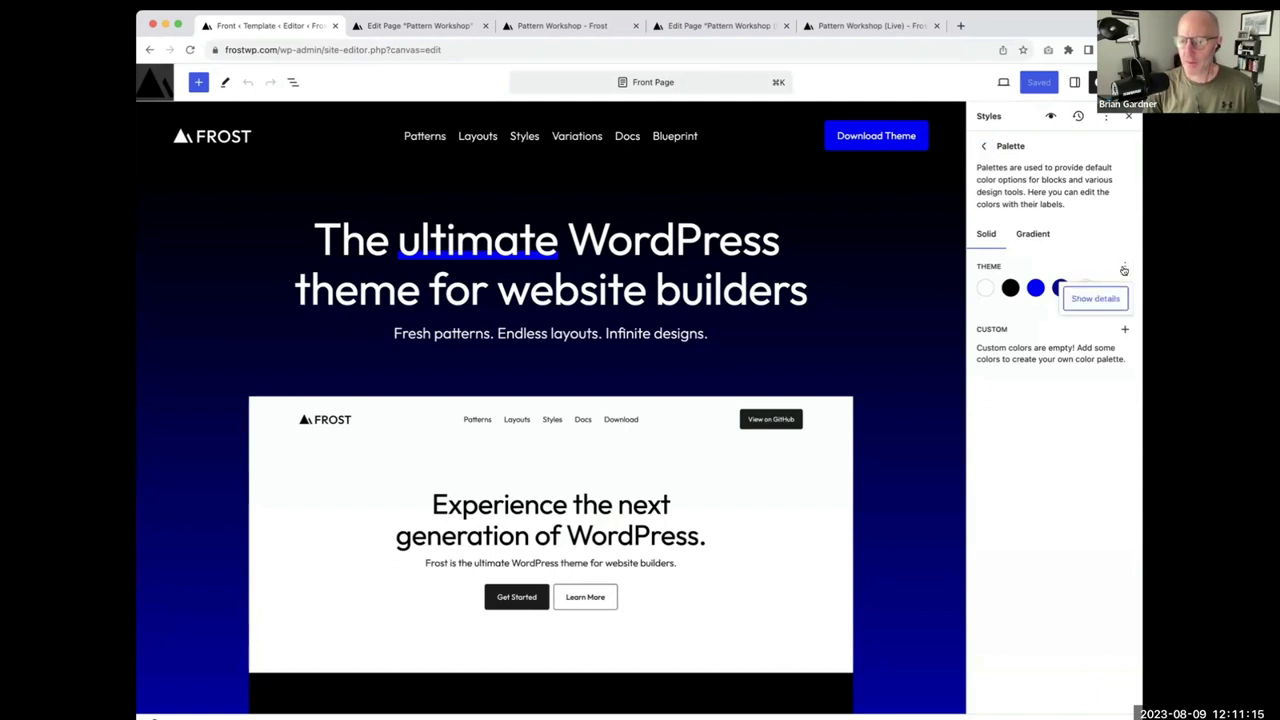
click(1104, 298)
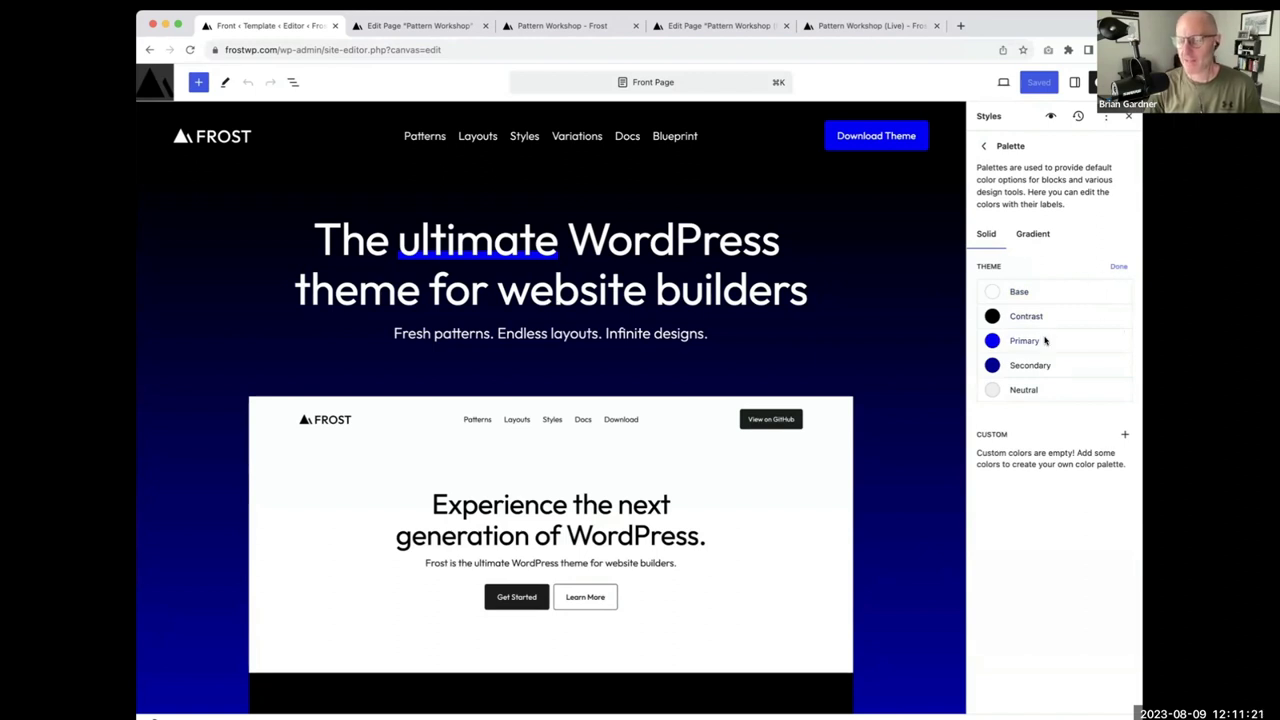
click(1043, 343)
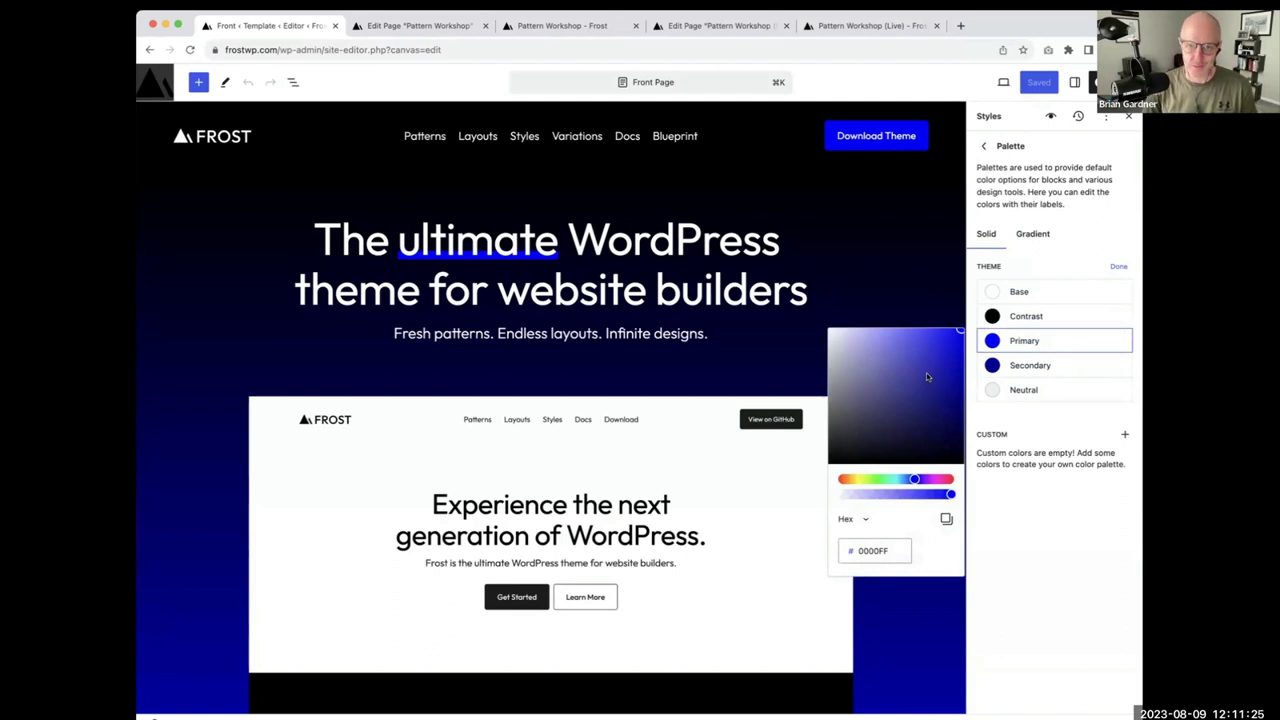
click(893, 481)
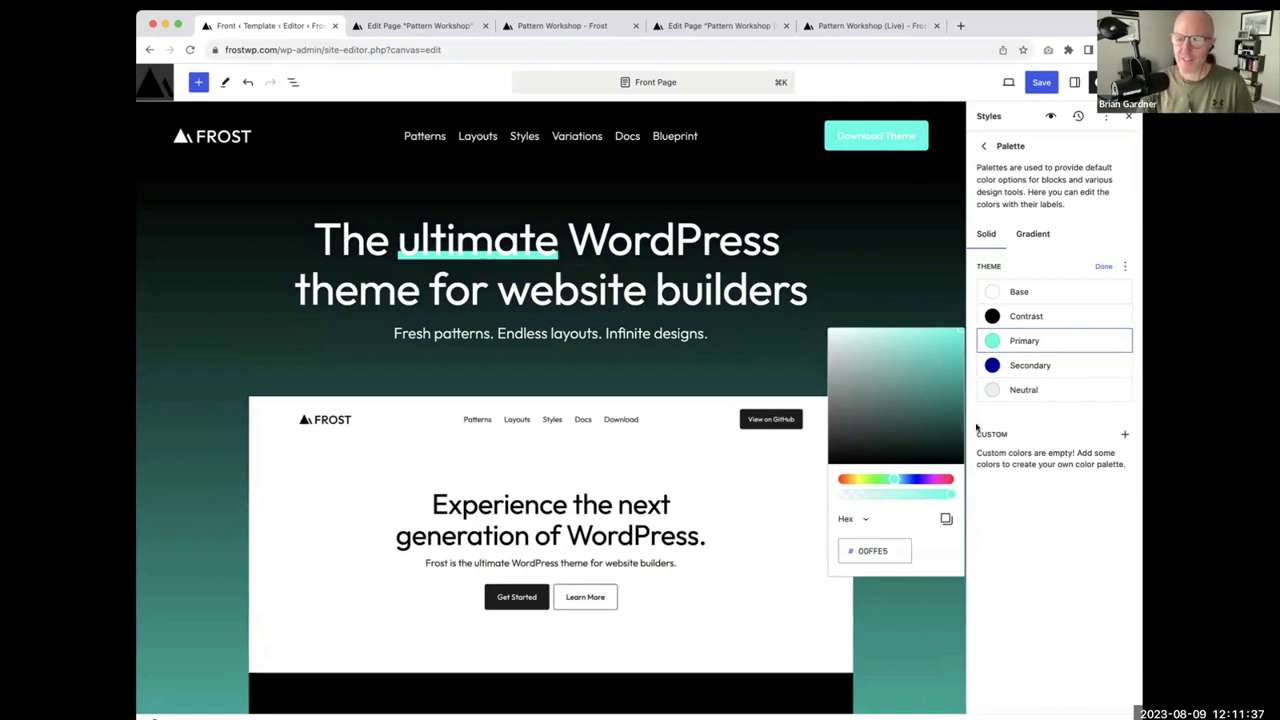
Reset the theme colors so Primary is blue again, back on the Colors overview.
click(1126, 266)
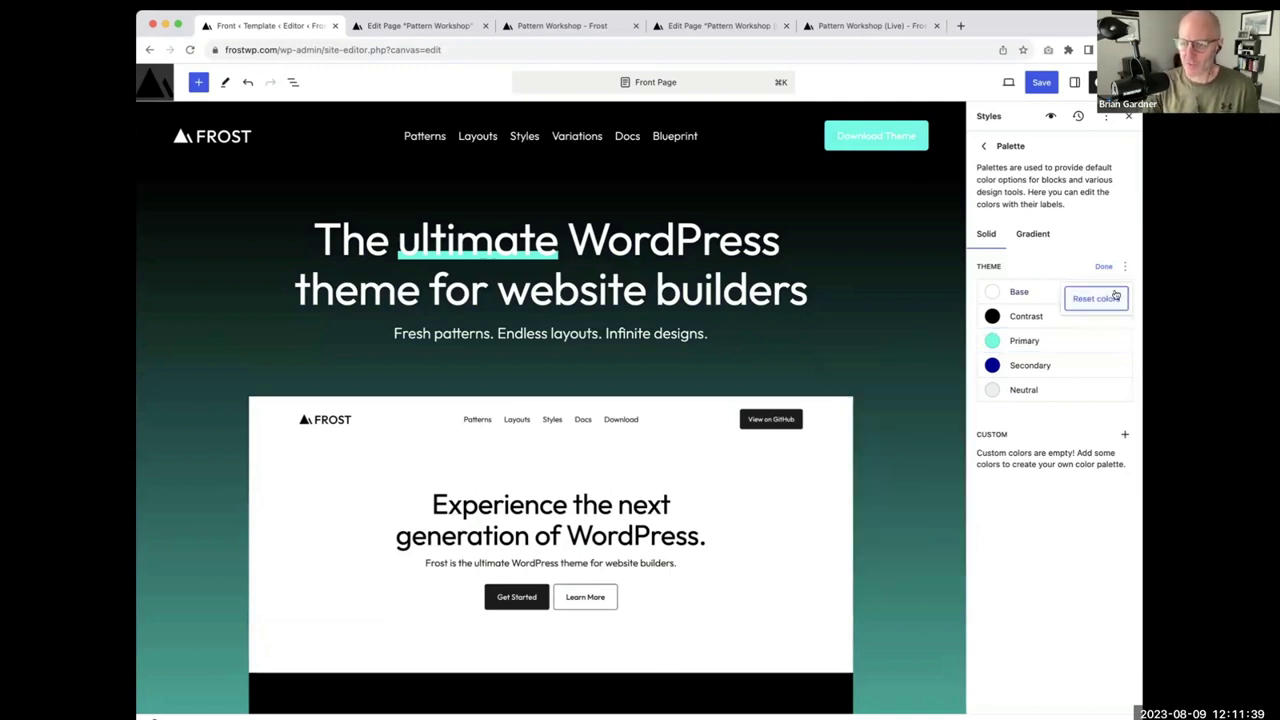
click(1096, 297)
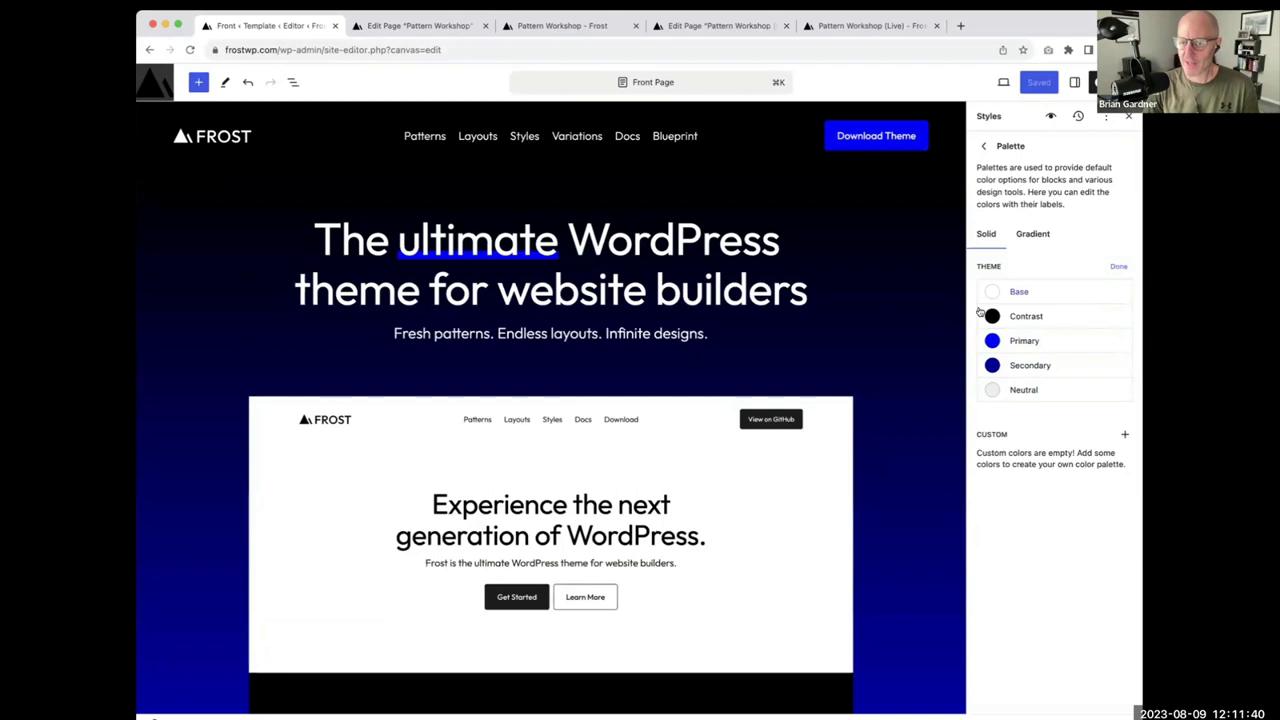
click(983, 146)
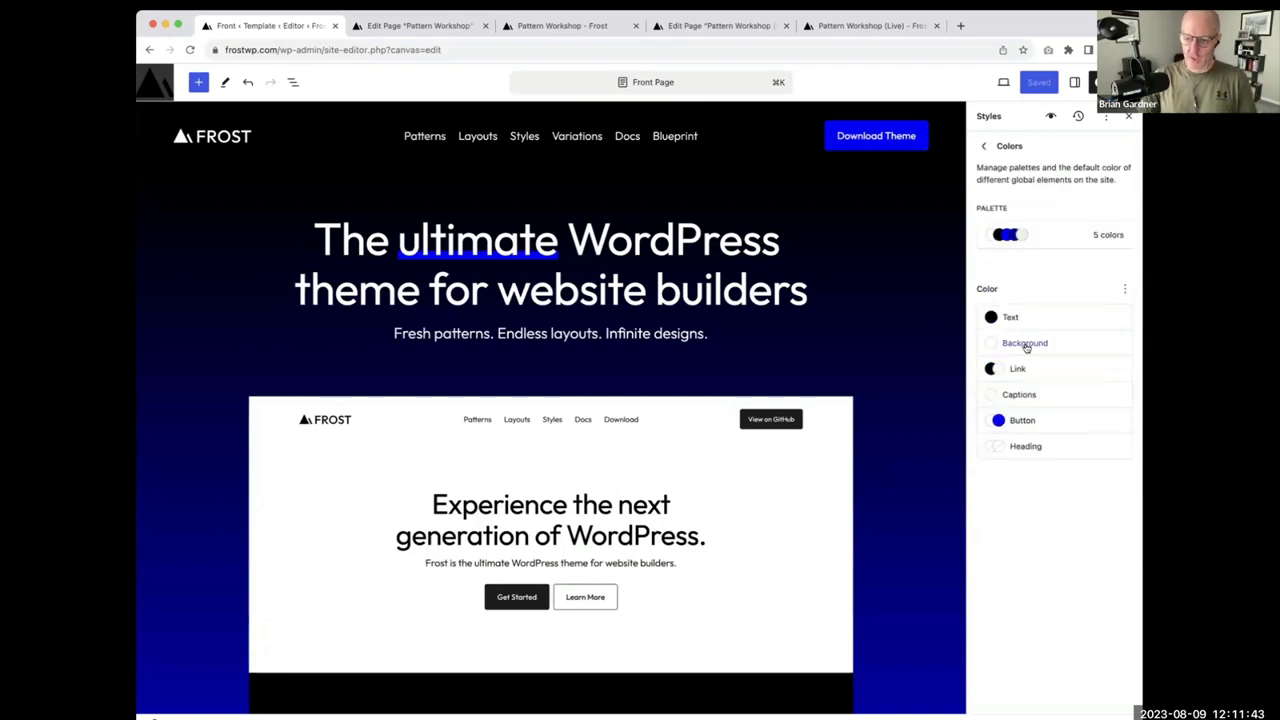
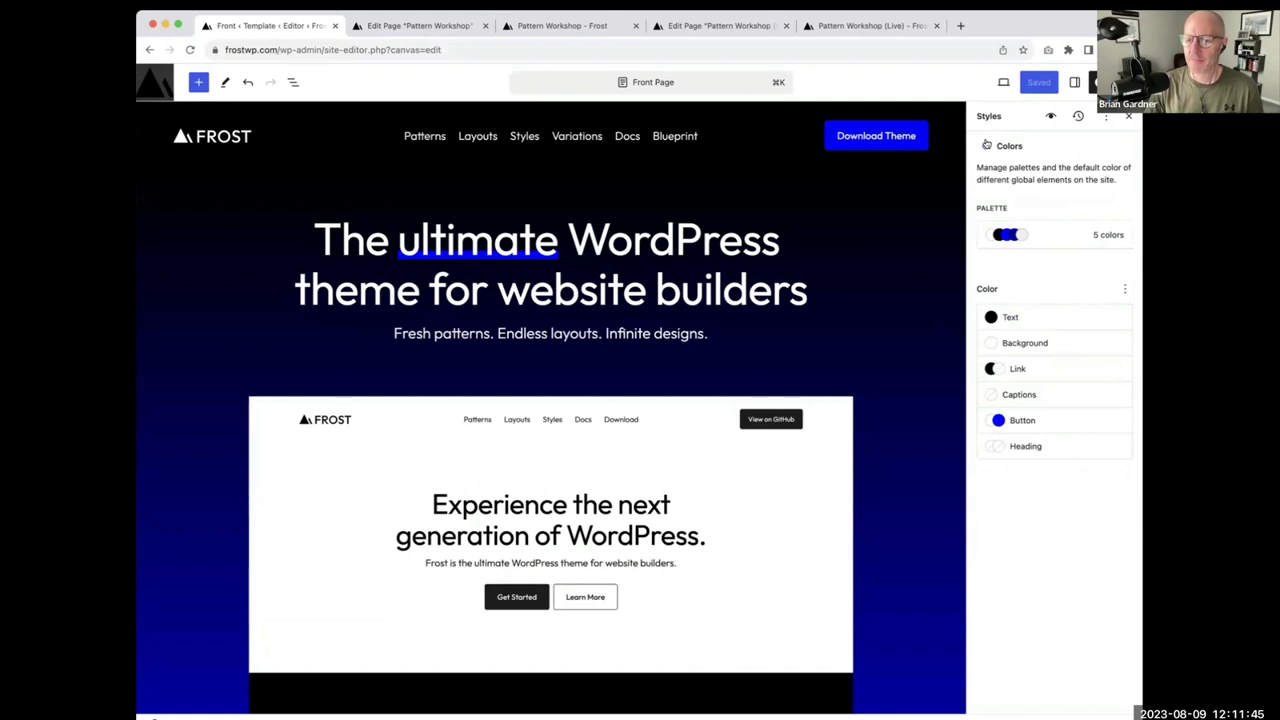
Review the global Layout widths: 640 px content width and 1200 px wide width.
click(983, 145)
click(1031, 355)
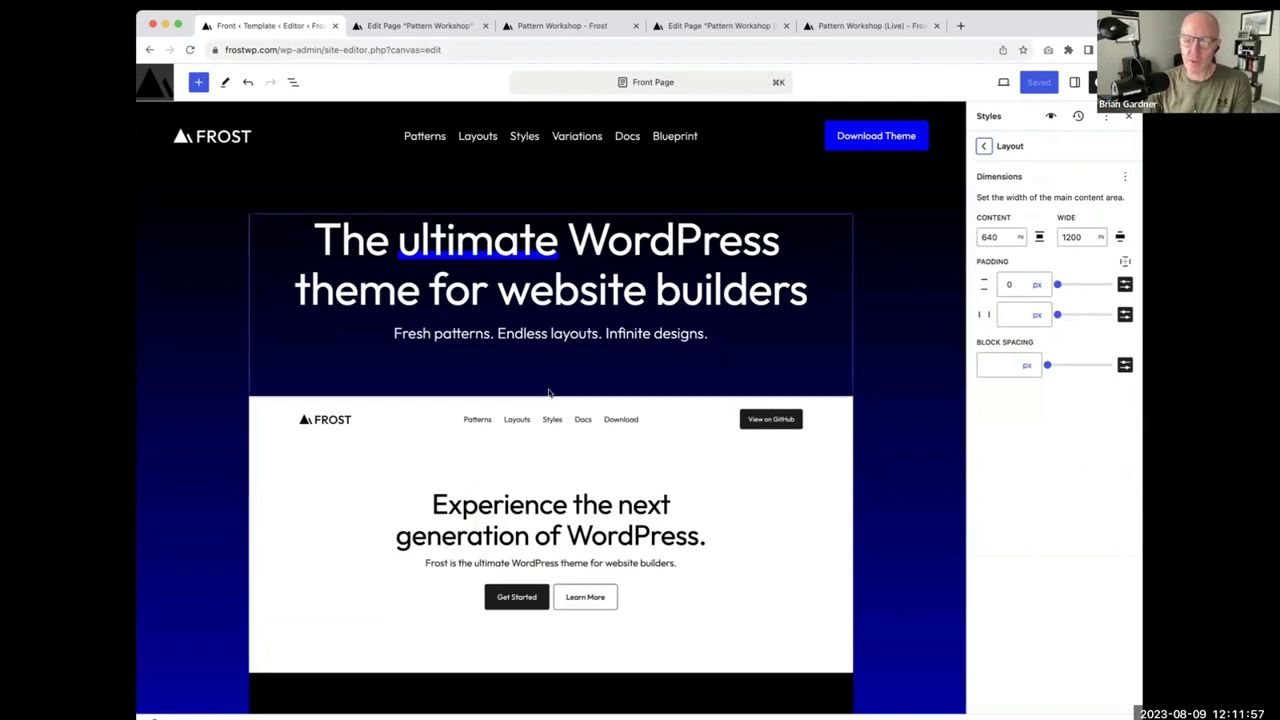
scroll(912, 283, down, 2)
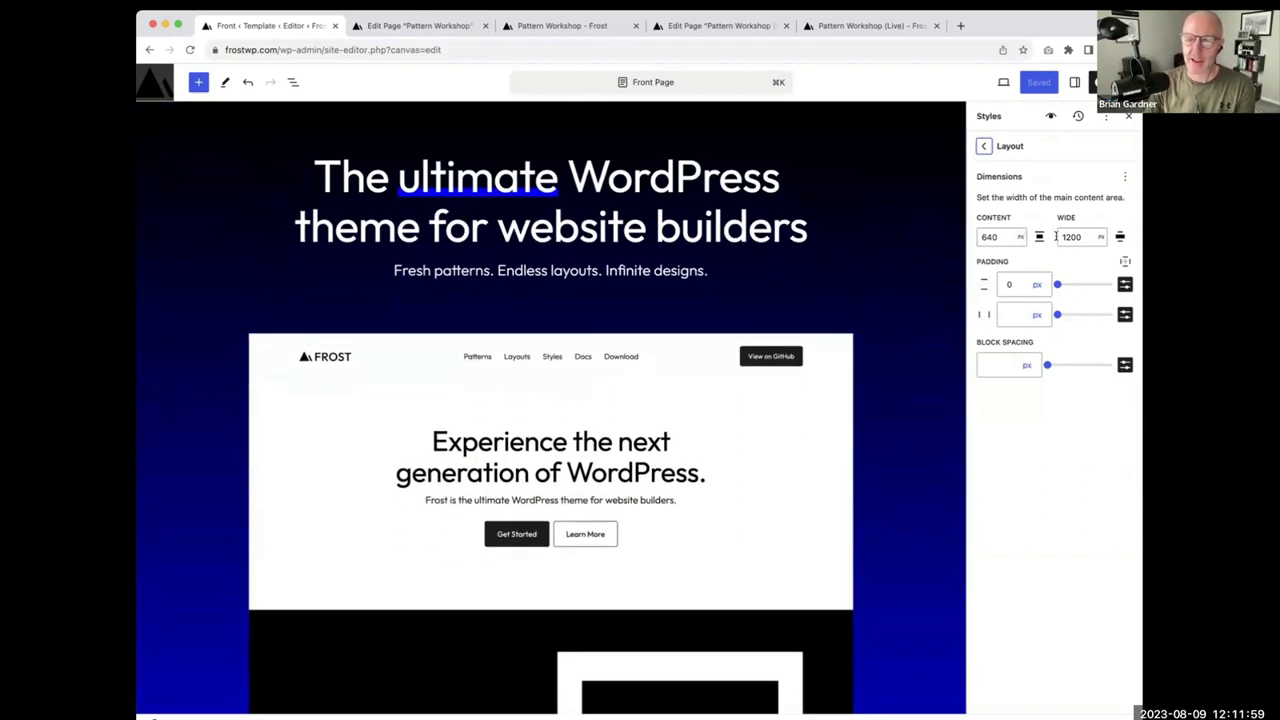
scroll(943, 265, up, 2)
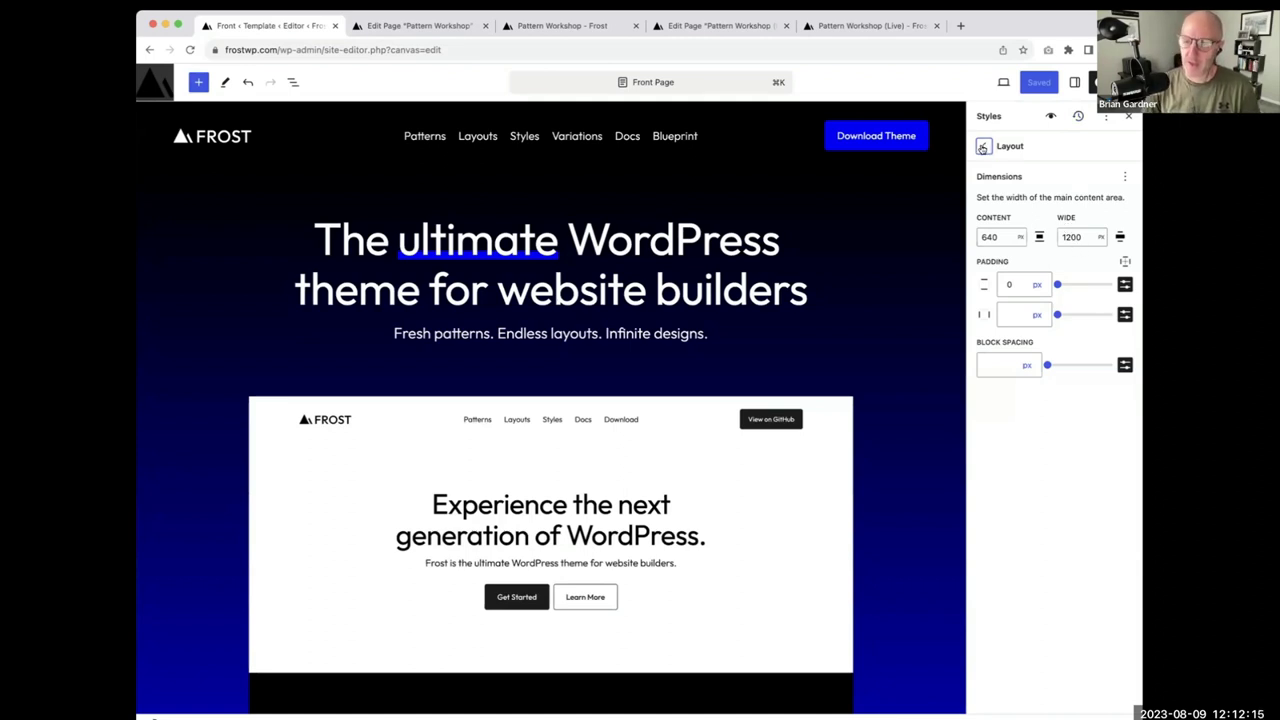
click(983, 147)
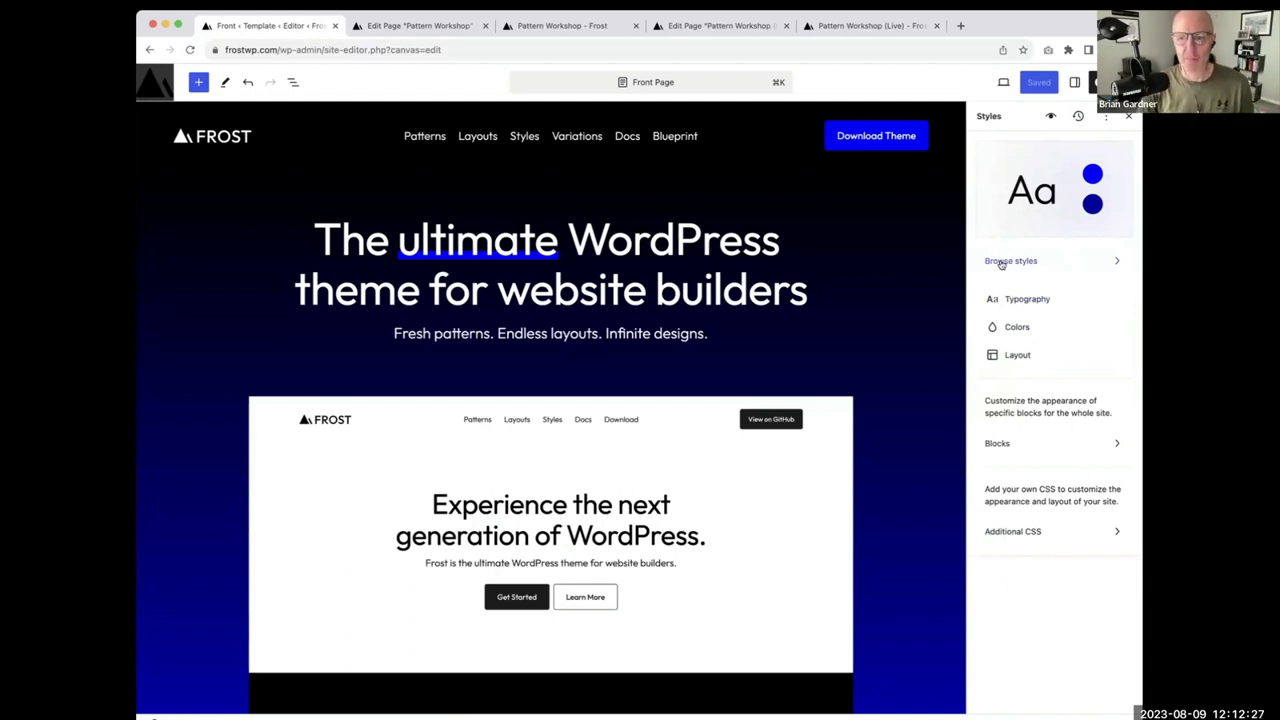
Preview the Green, Graphite, Magenta, Orange, Purple, Teal and Red style variations.
click(1000, 263)
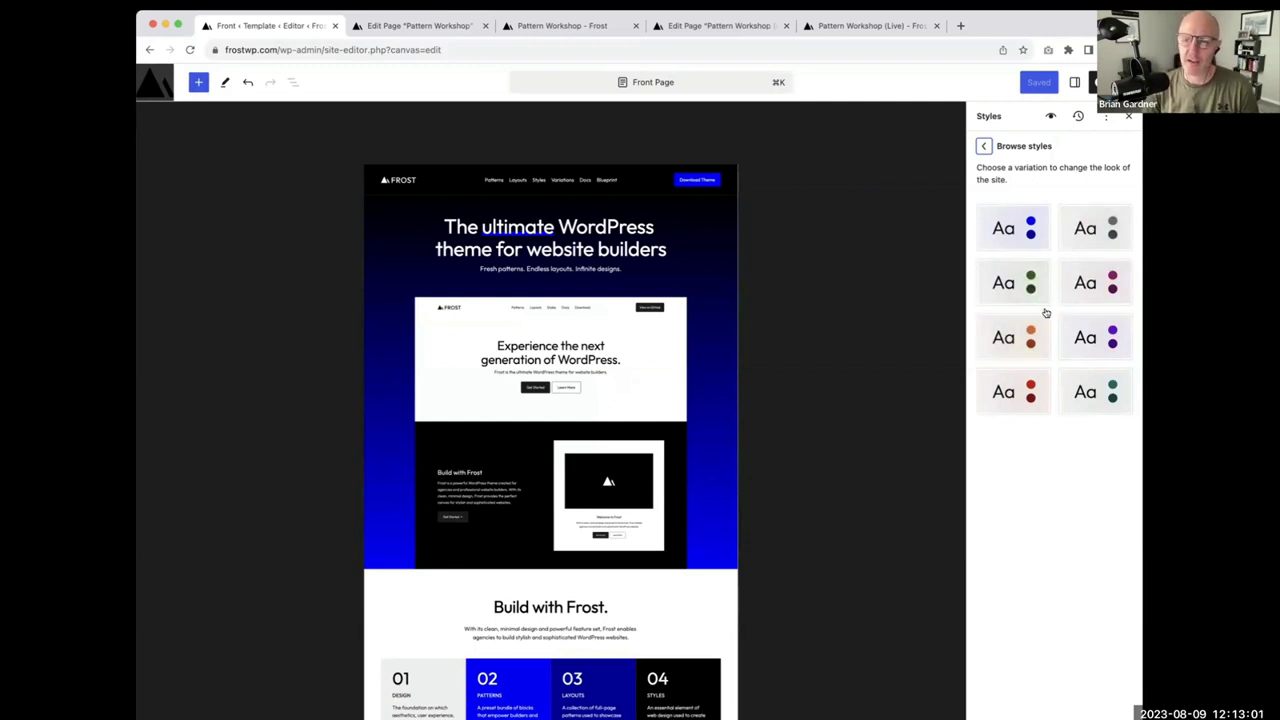
click(1013, 283)
click(1095, 232)
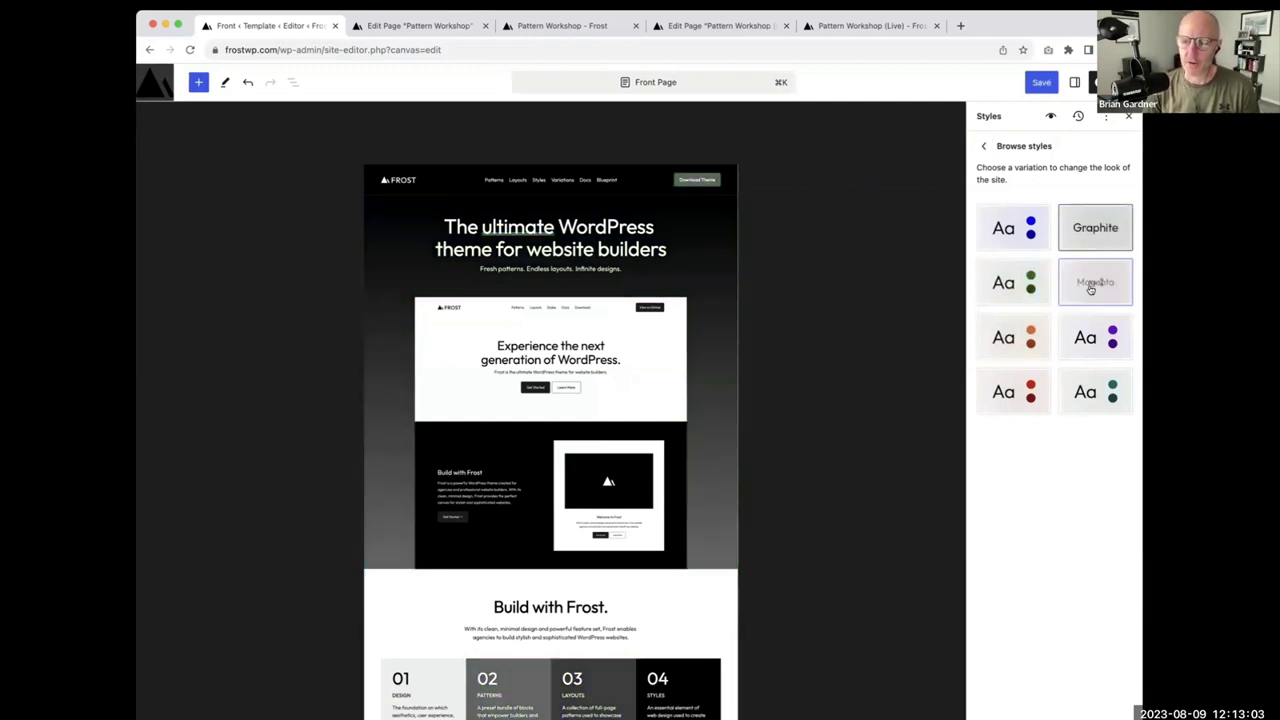
click(1092, 285)
click(1013, 338)
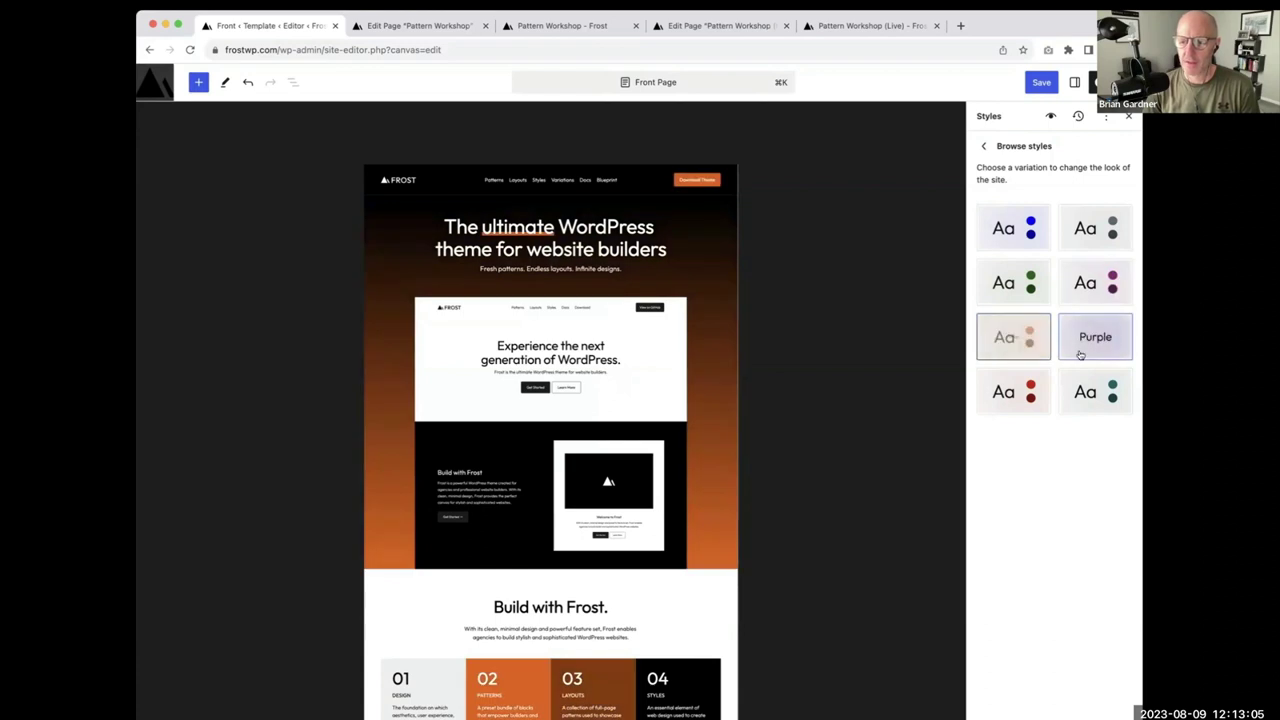
click(1082, 345)
click(1095, 392)
click(1013, 391)
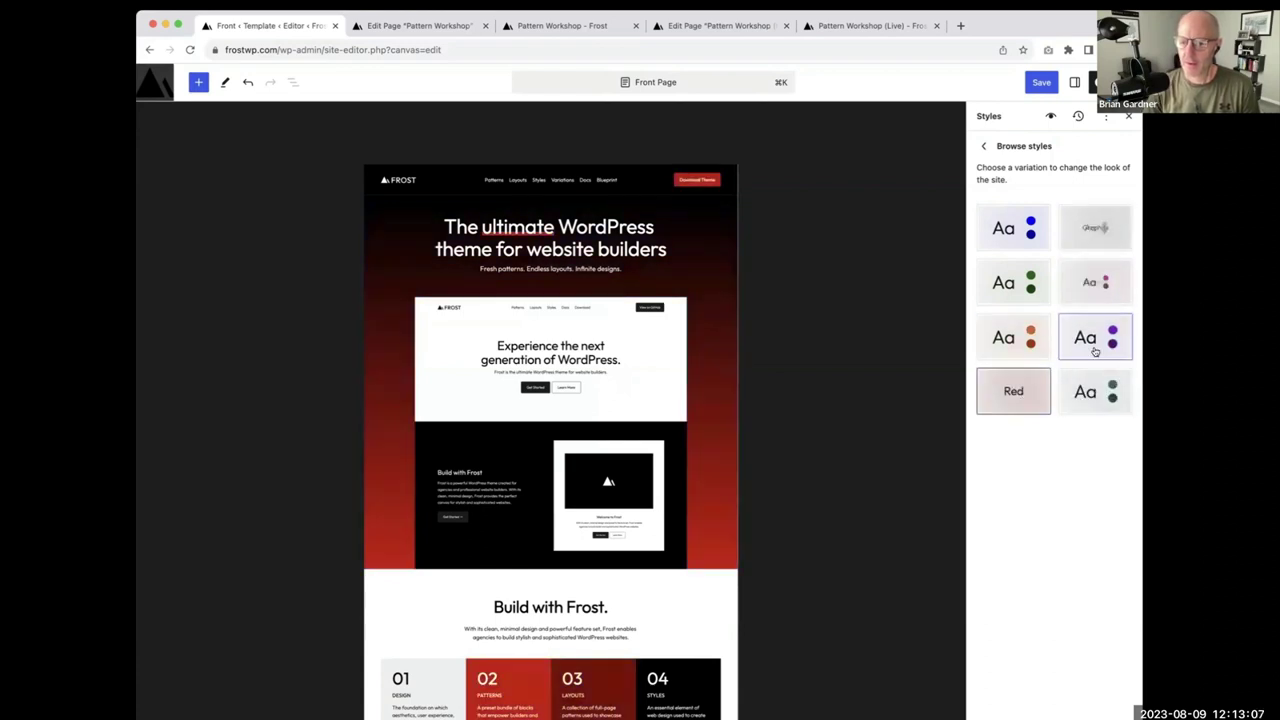
Apply the Magenta style variation and save the Custom Styles change.
click(1095, 283)
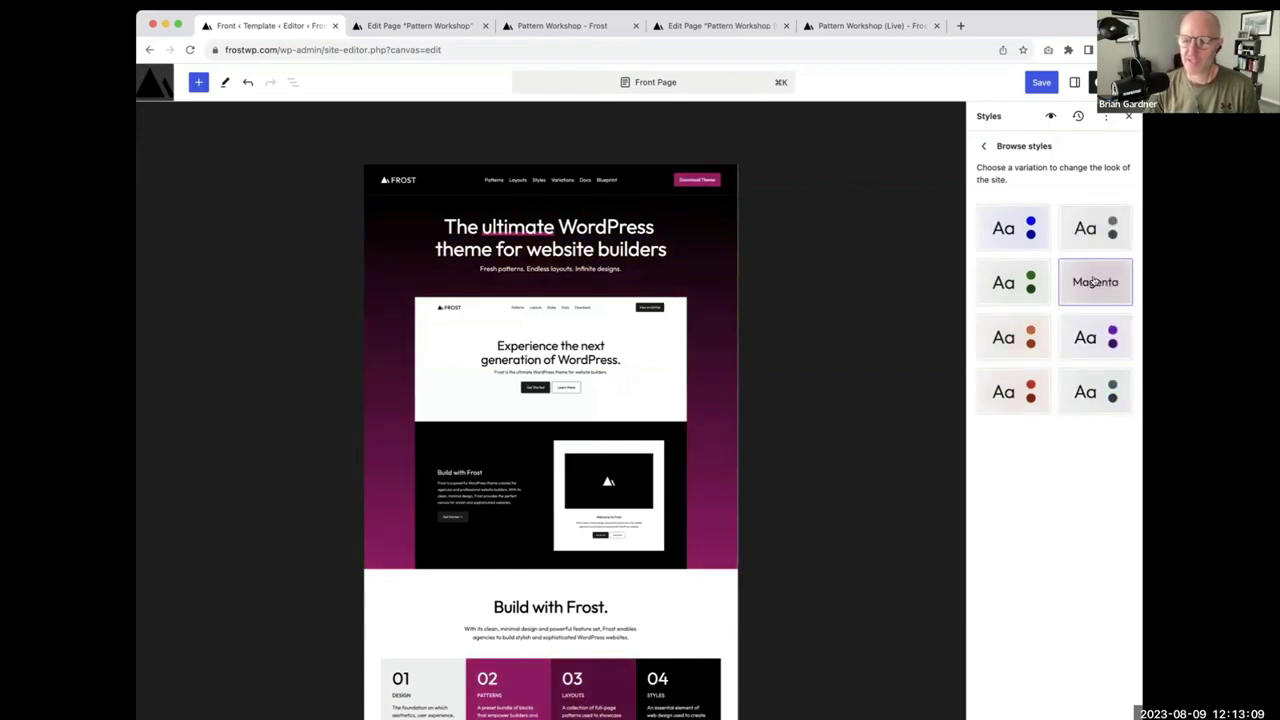
click(1044, 82)
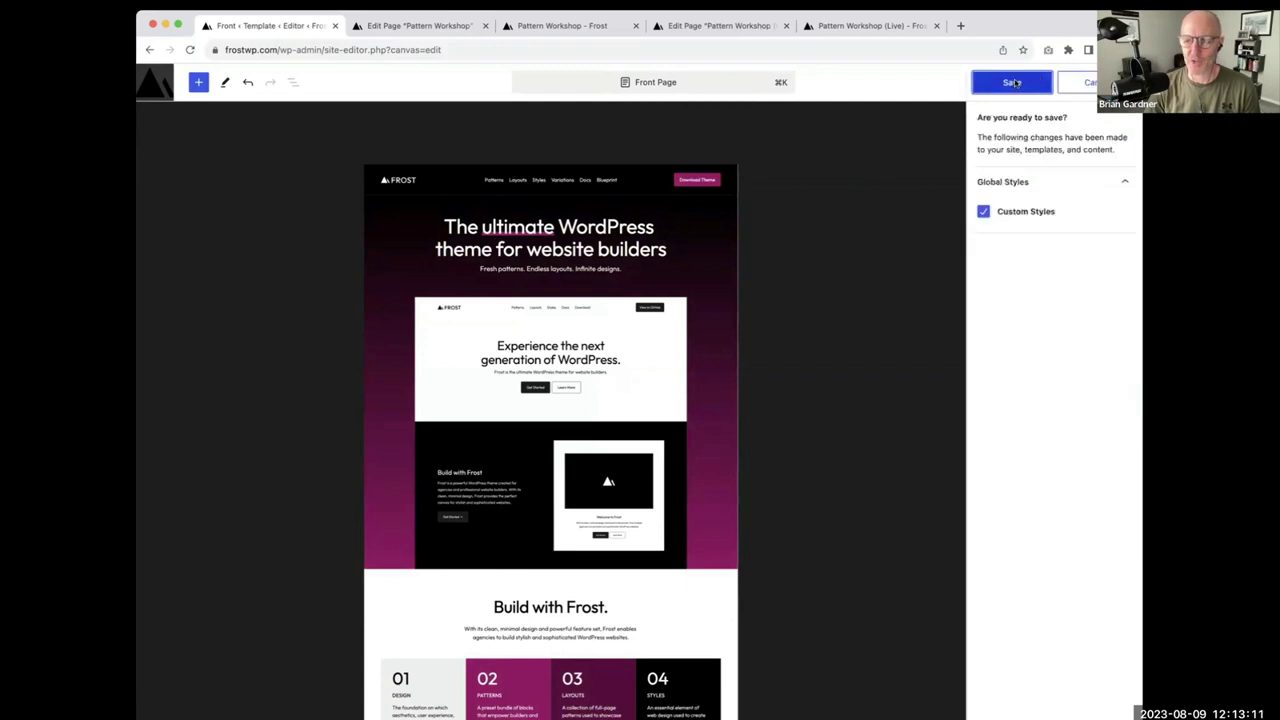
click(1013, 82)
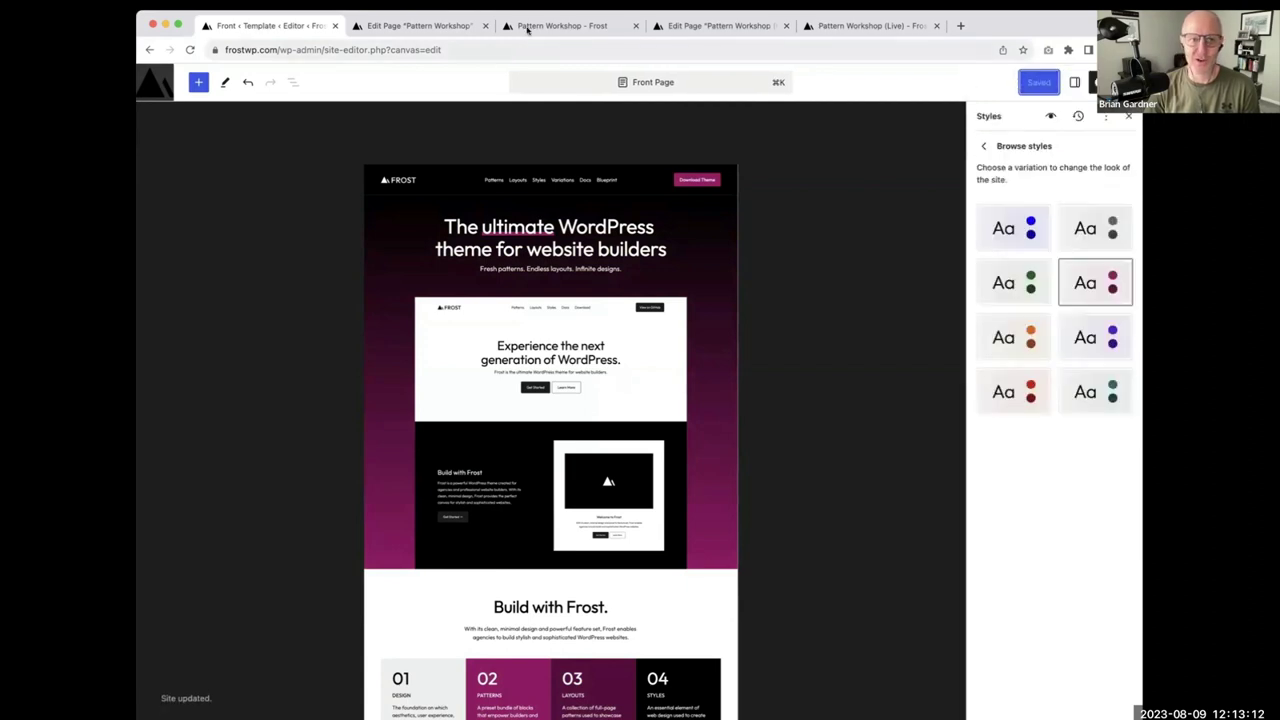
click(597, 25)
Reload the live Pattern Workshop page and check its magenta buttons.
scroll(576, 175, up, 1)
scroll(576, 175, up, 4)
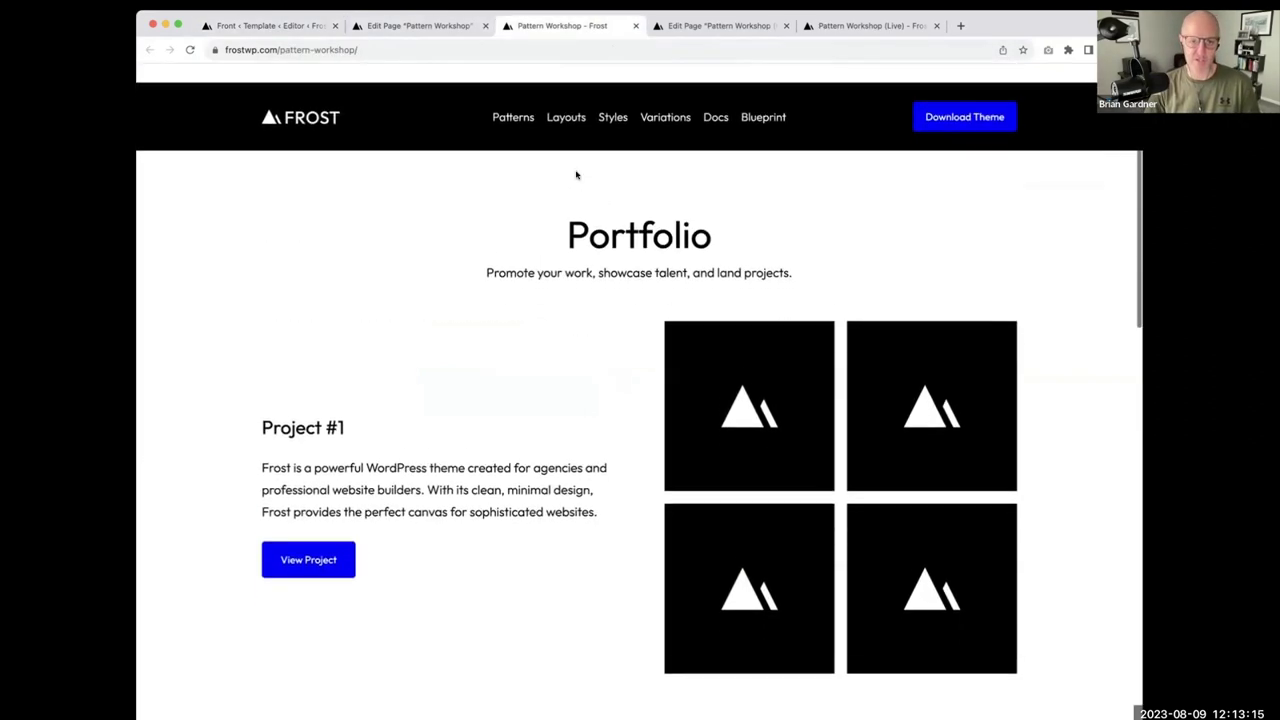
key(super+r)
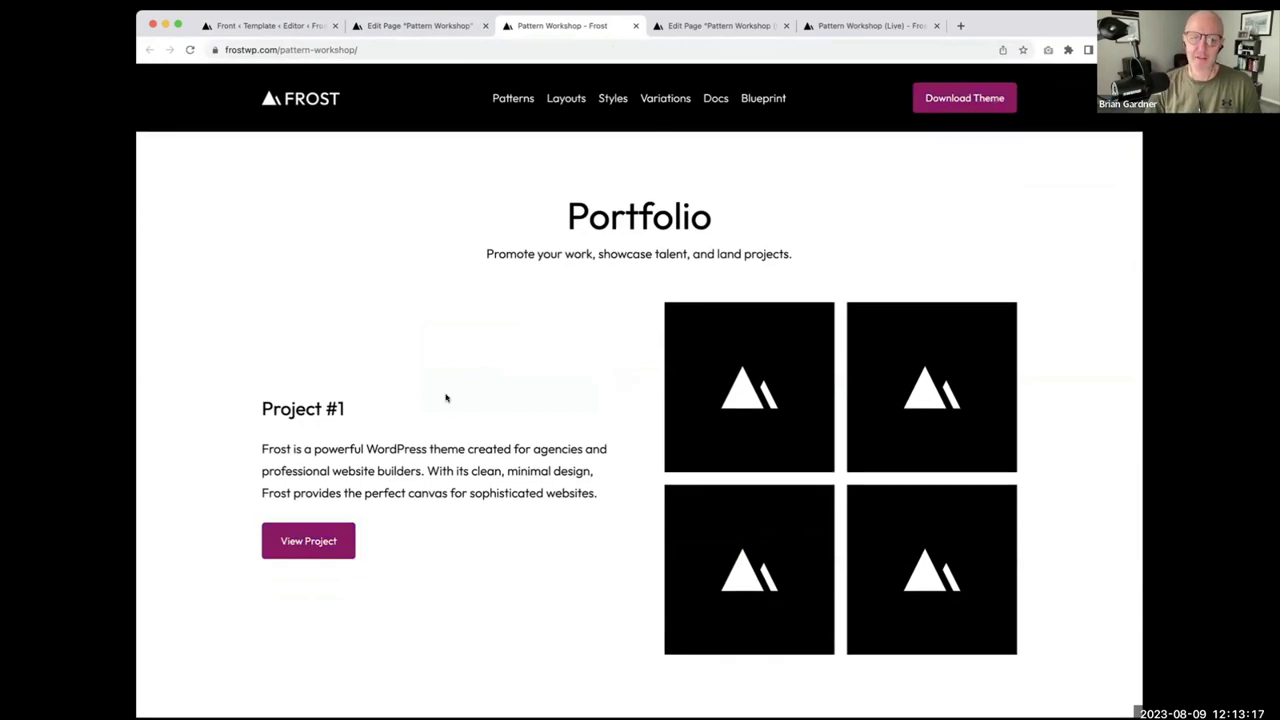
scroll(591, 434, down, 6)
scroll(590, 434, down, 5)
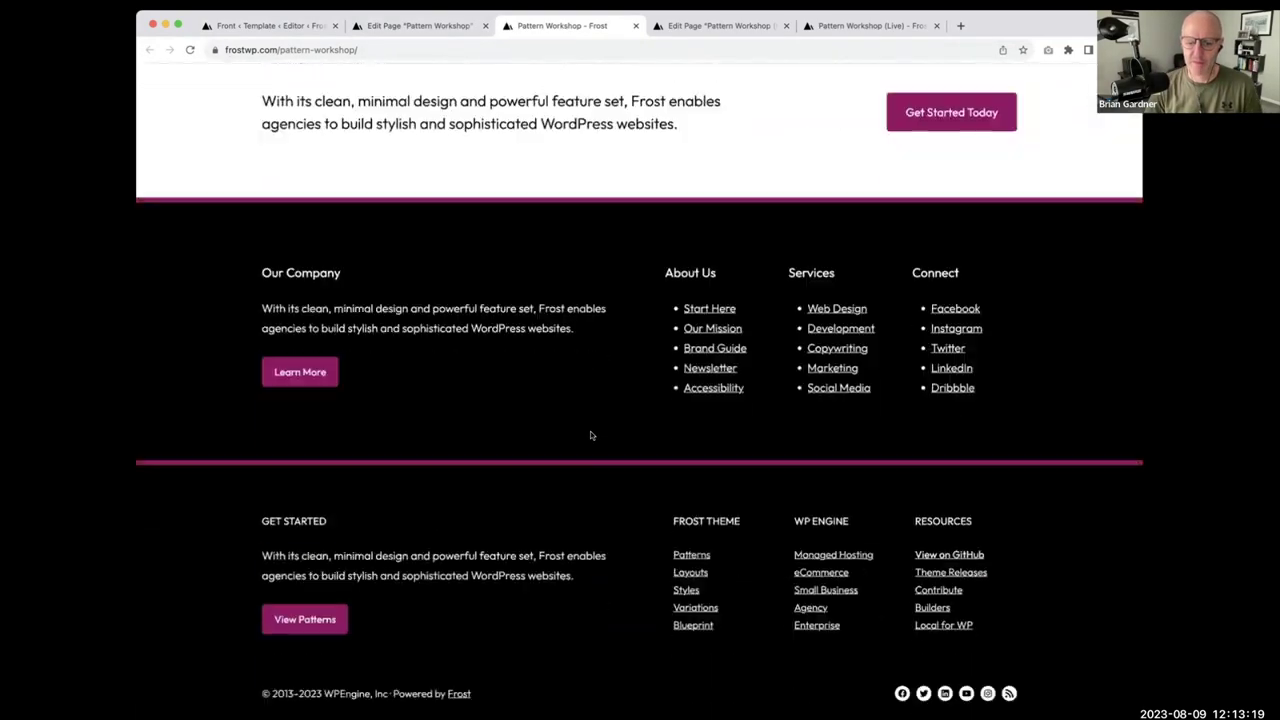
scroll(590, 434, up, 15)
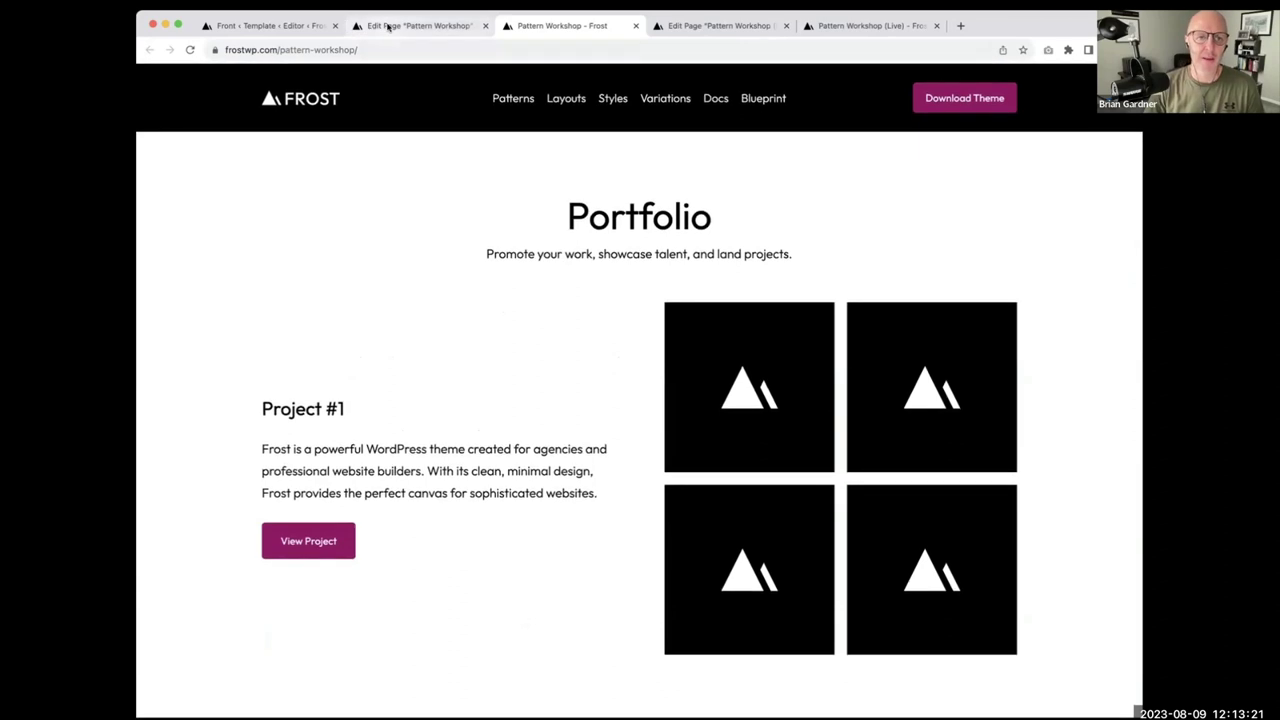
Back in the Site Editor, reopen the style variations list.
click(388, 27)
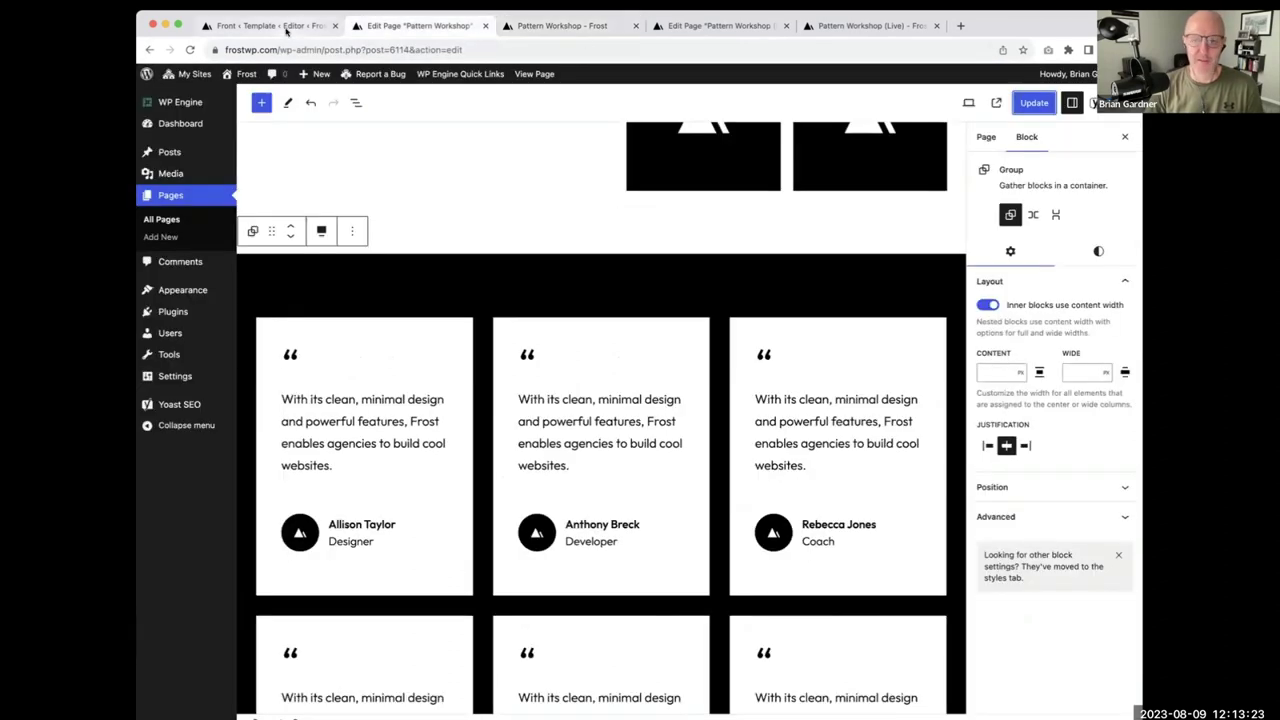
click(292, 26)
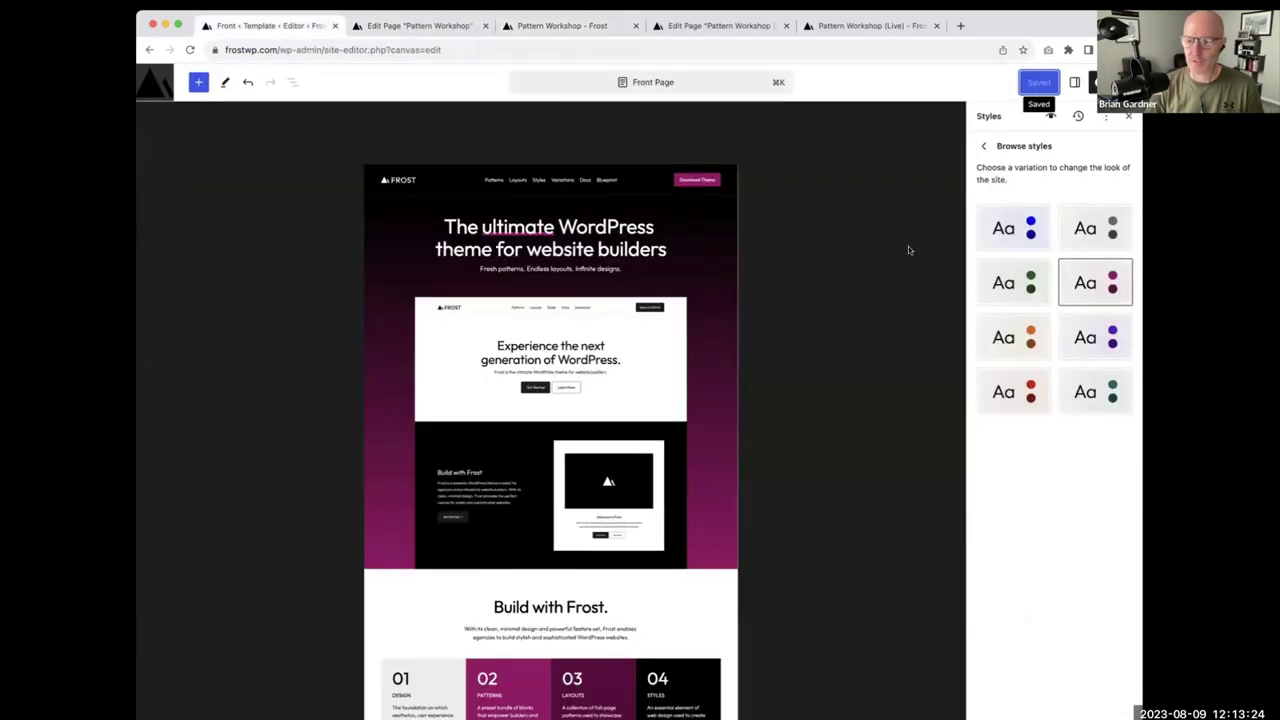
click(1105, 116)
click(983, 146)
click(983, 146)
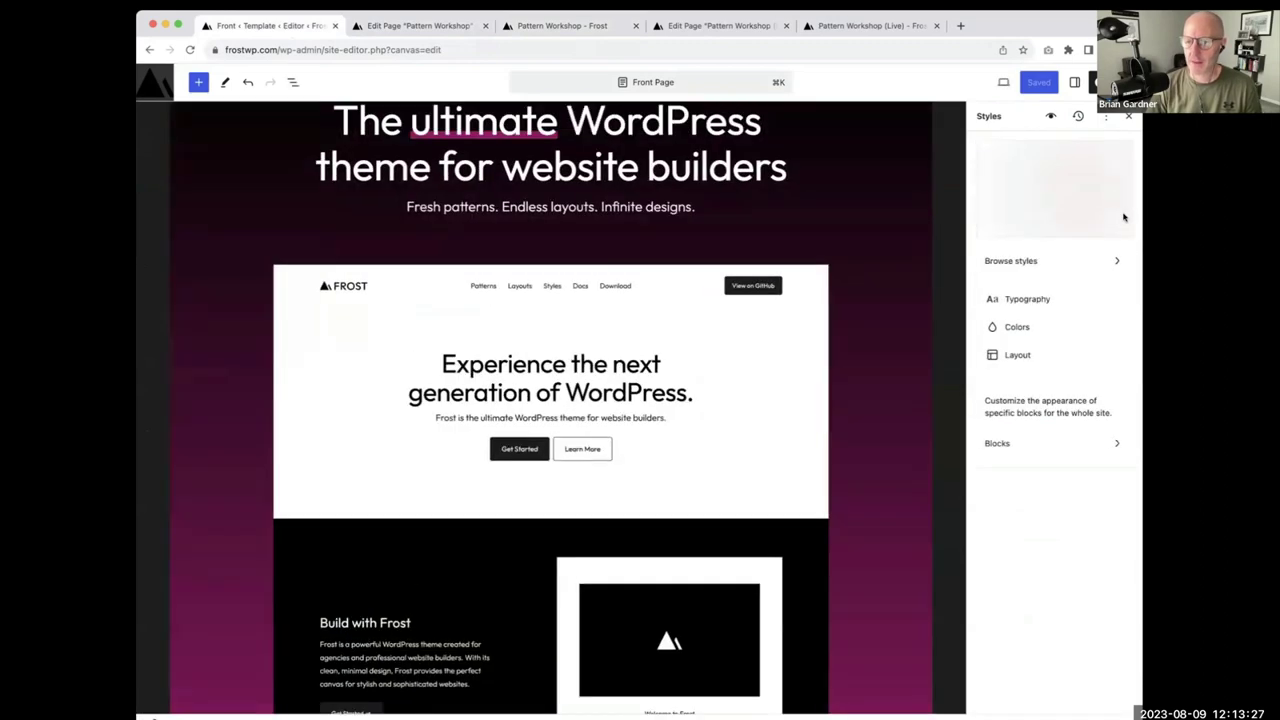
click(1106, 116)
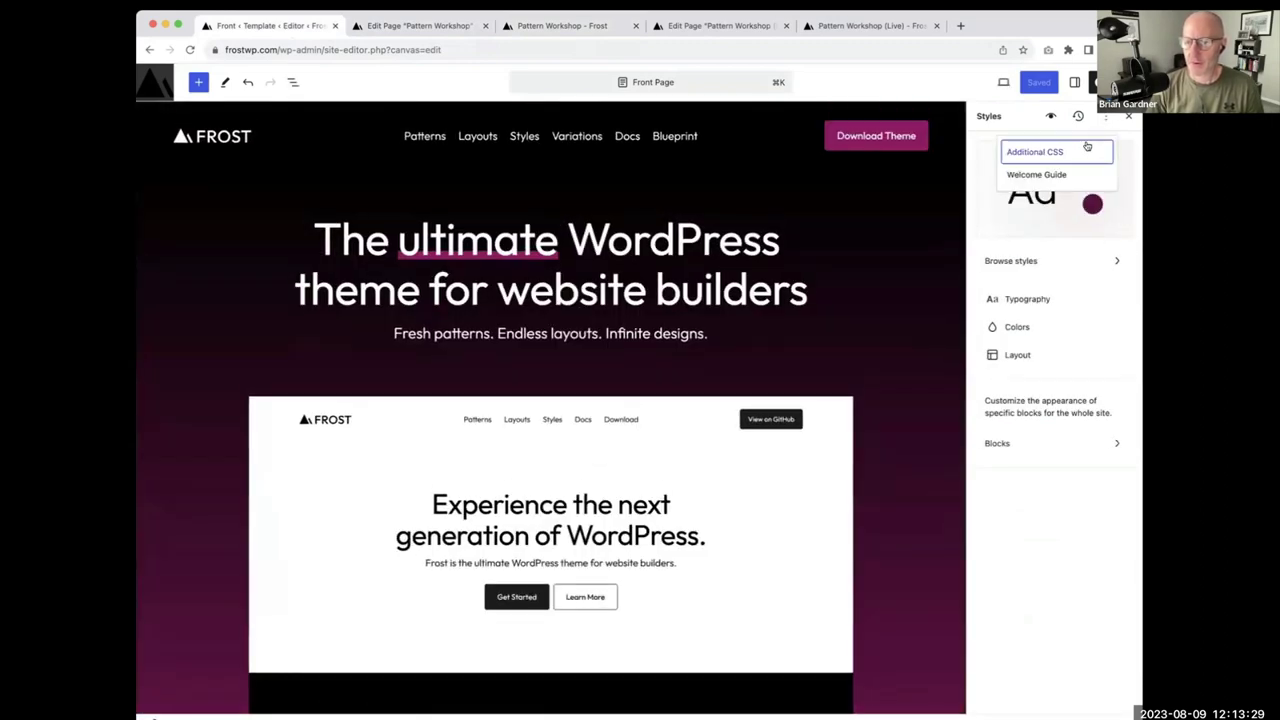
click(1050, 260)
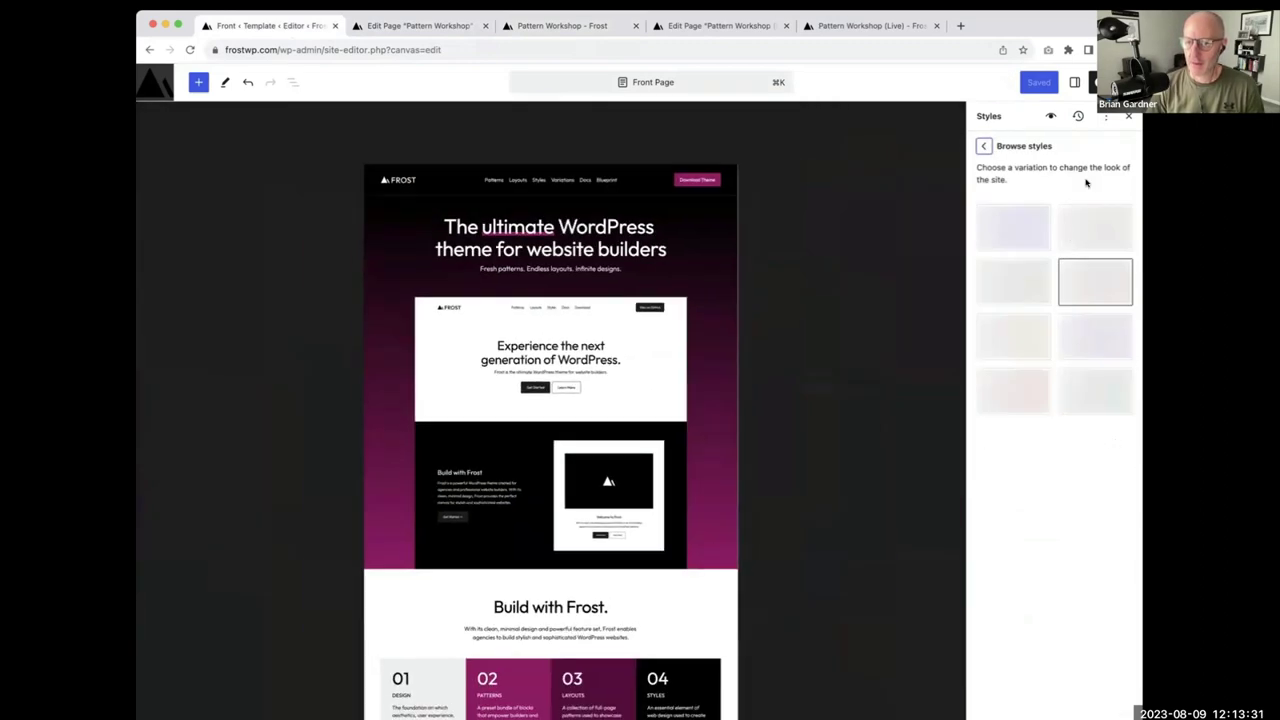
Reapply the blue Default style variation and save the change.
click(1003, 228)
click(1035, 82)
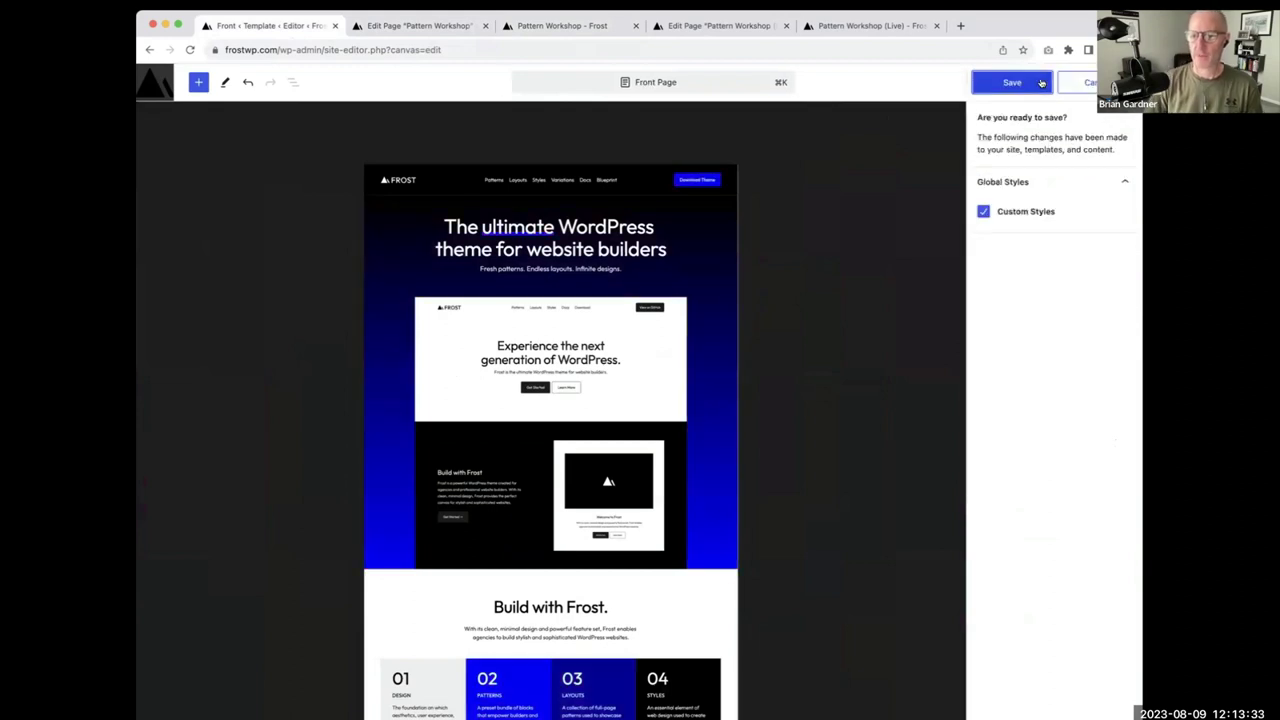
click(1030, 83)
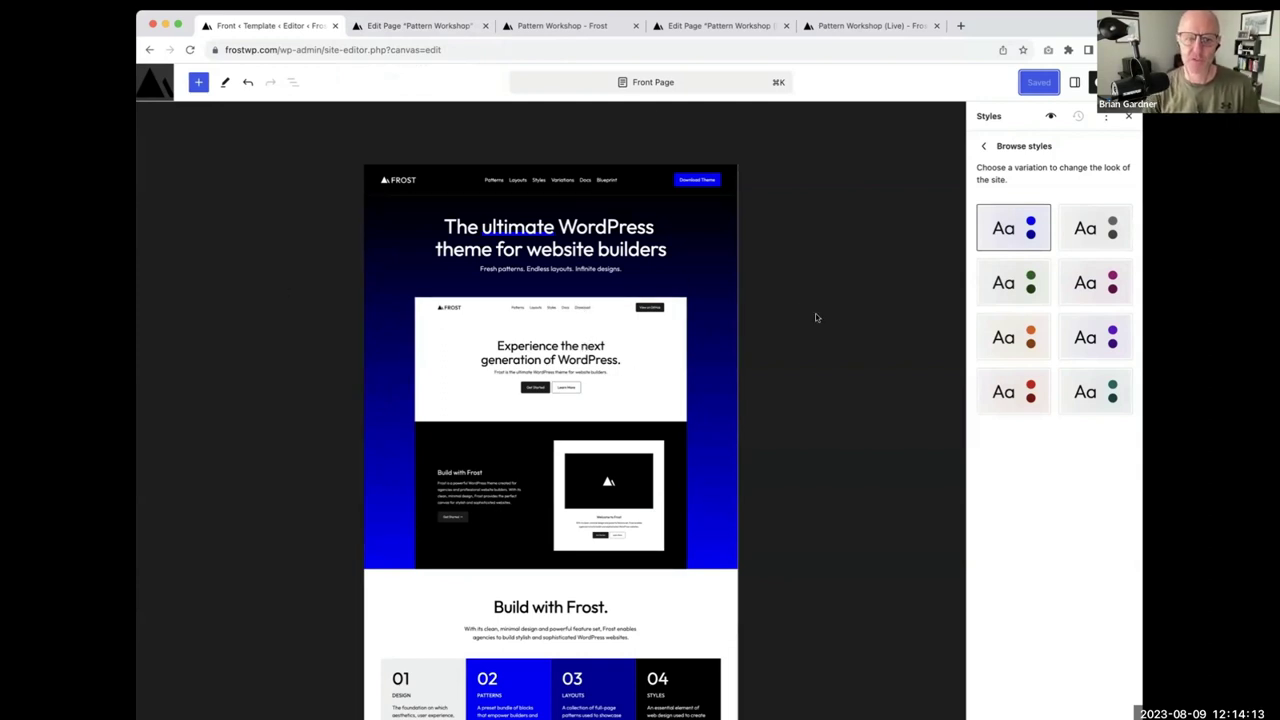
scroll(866, 180, down, 1)
scroll(870, 195, up, 1)
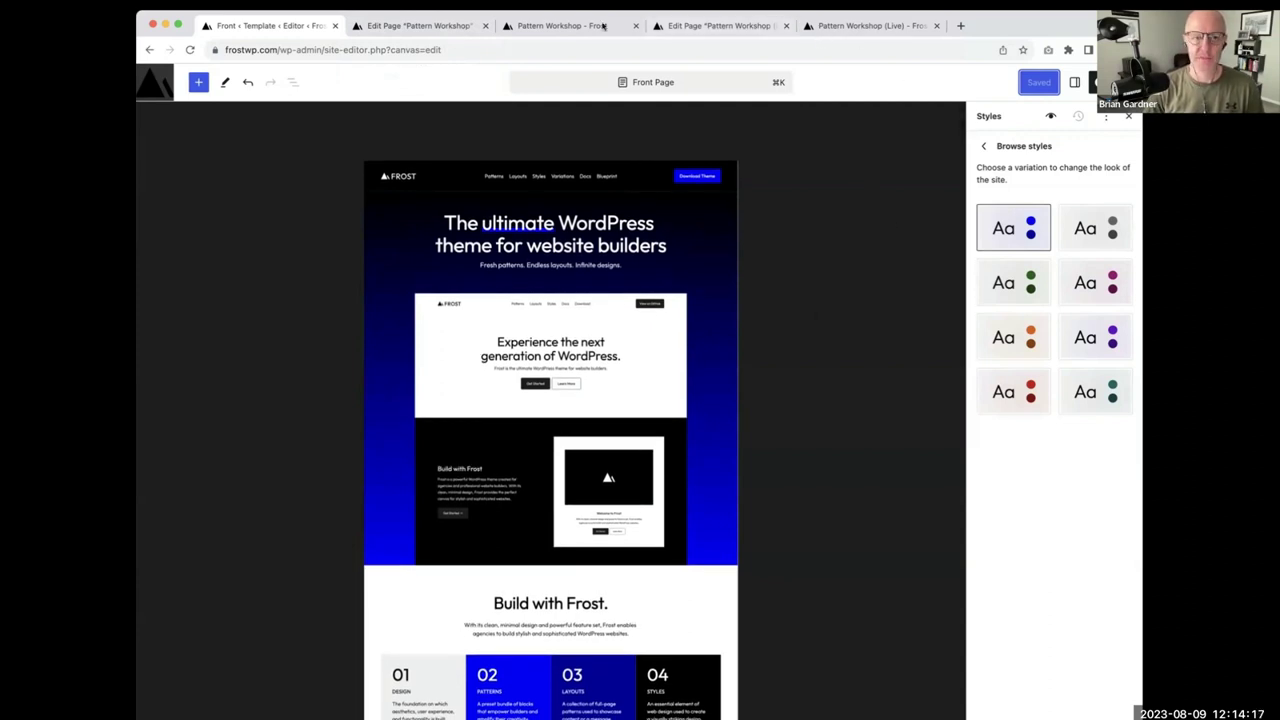
click(451, 27)
scroll(480, 134, up, 5)
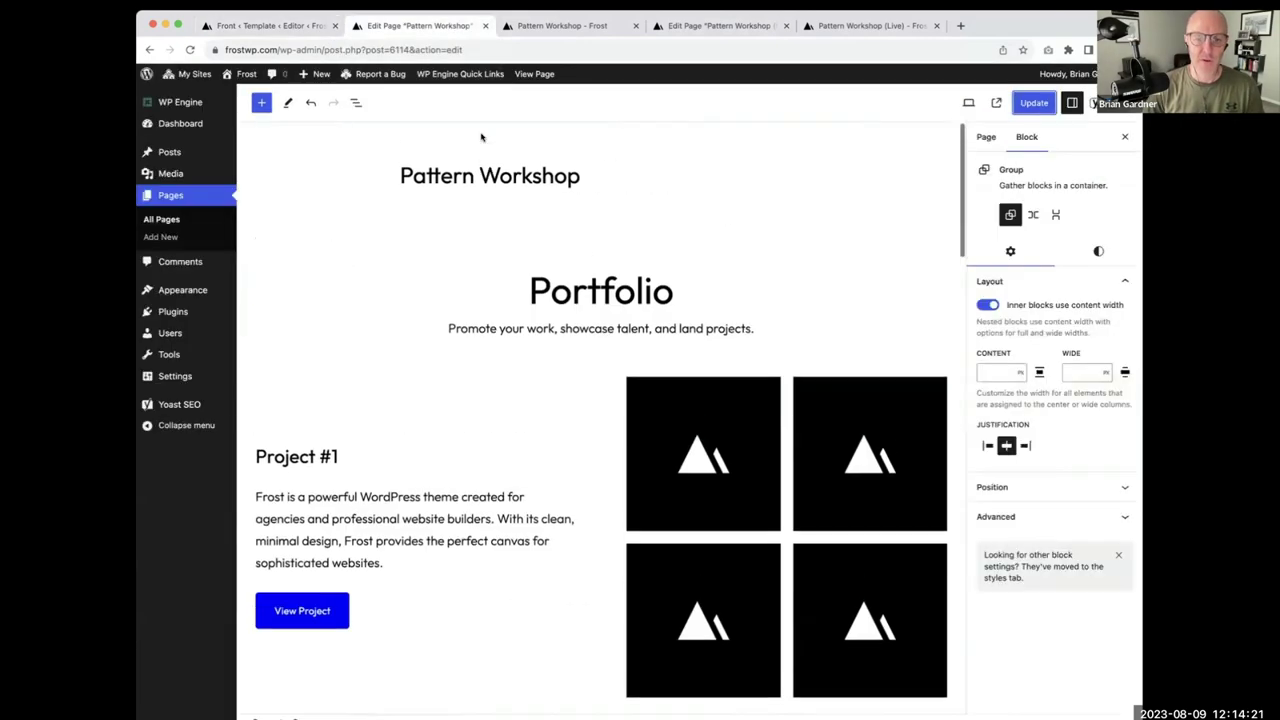
click(545, 27)
click(436, 47)
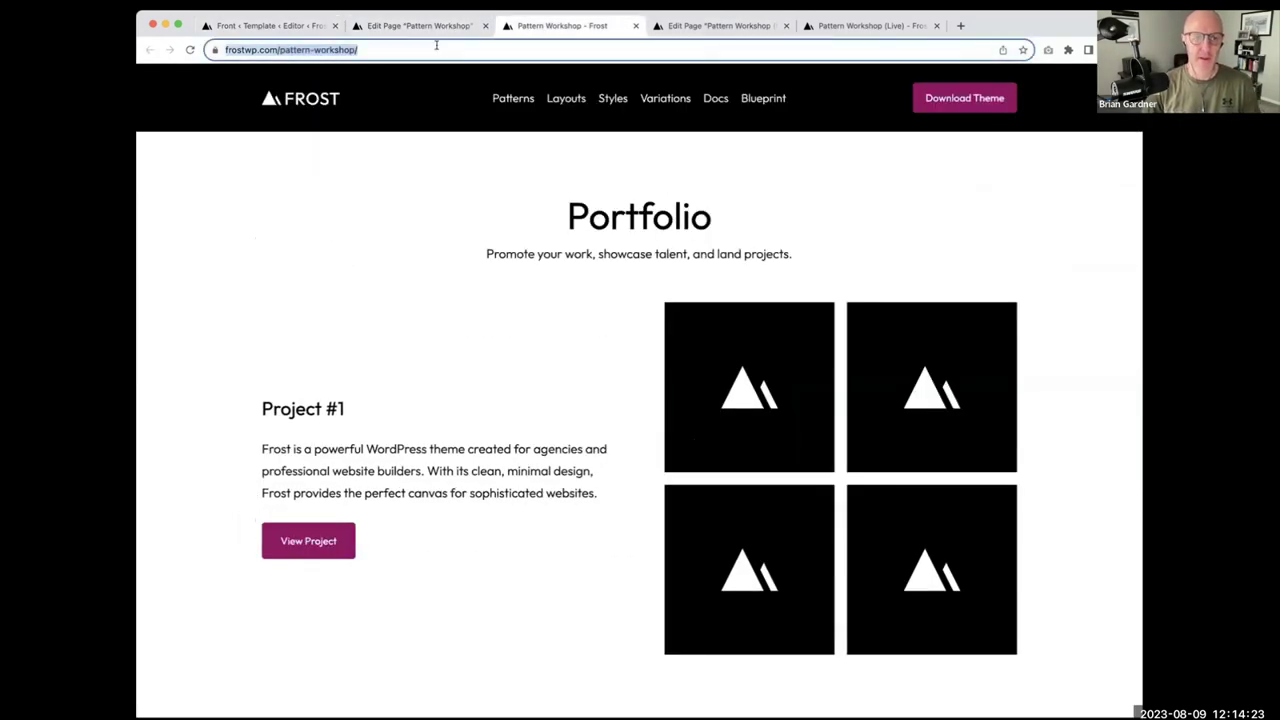
key(Return)
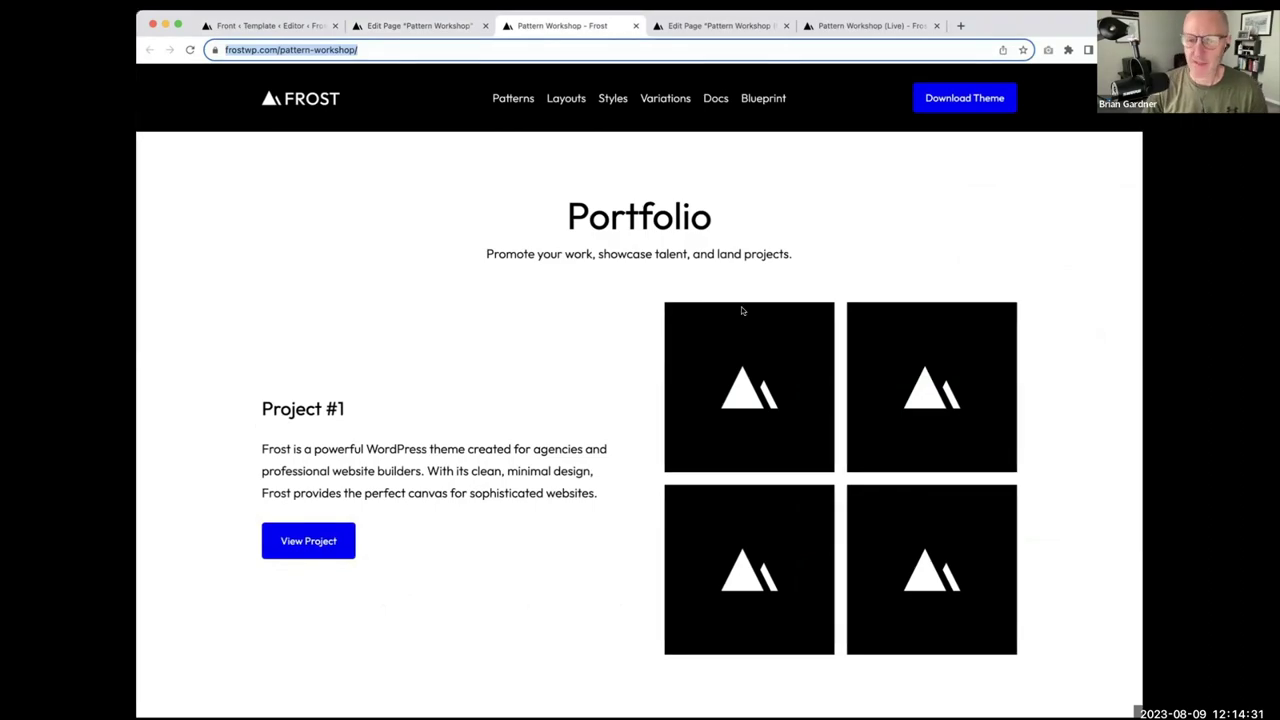
scroll(742, 311, down, 12)
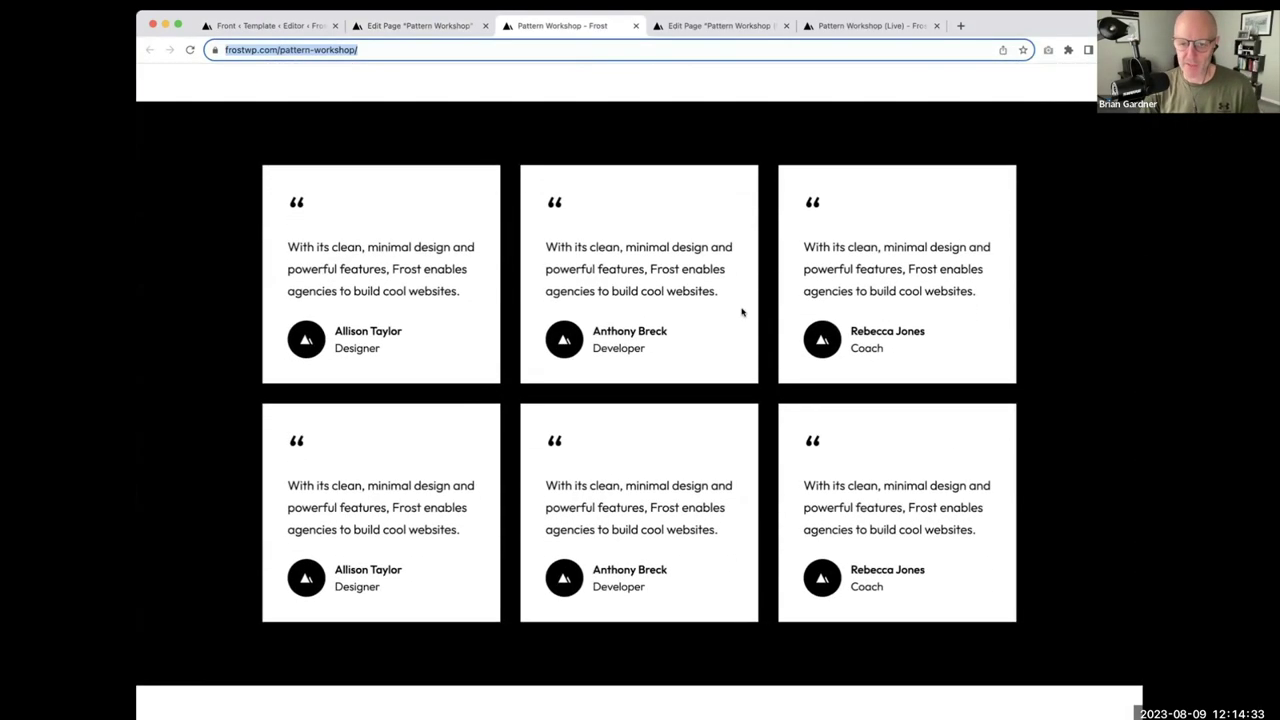
scroll(742, 311, down, 3)
scroll(740, 309, up, 15)
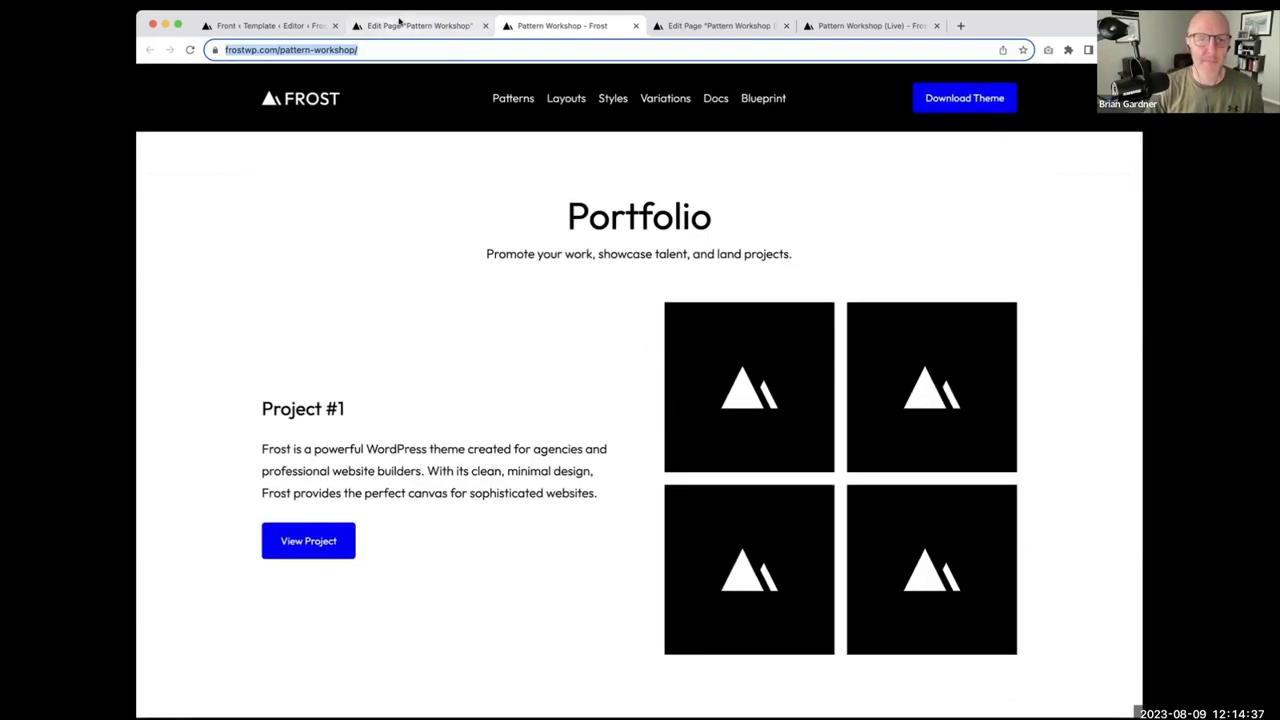
click(410, 25)
scroll(705, 212, down, 2)
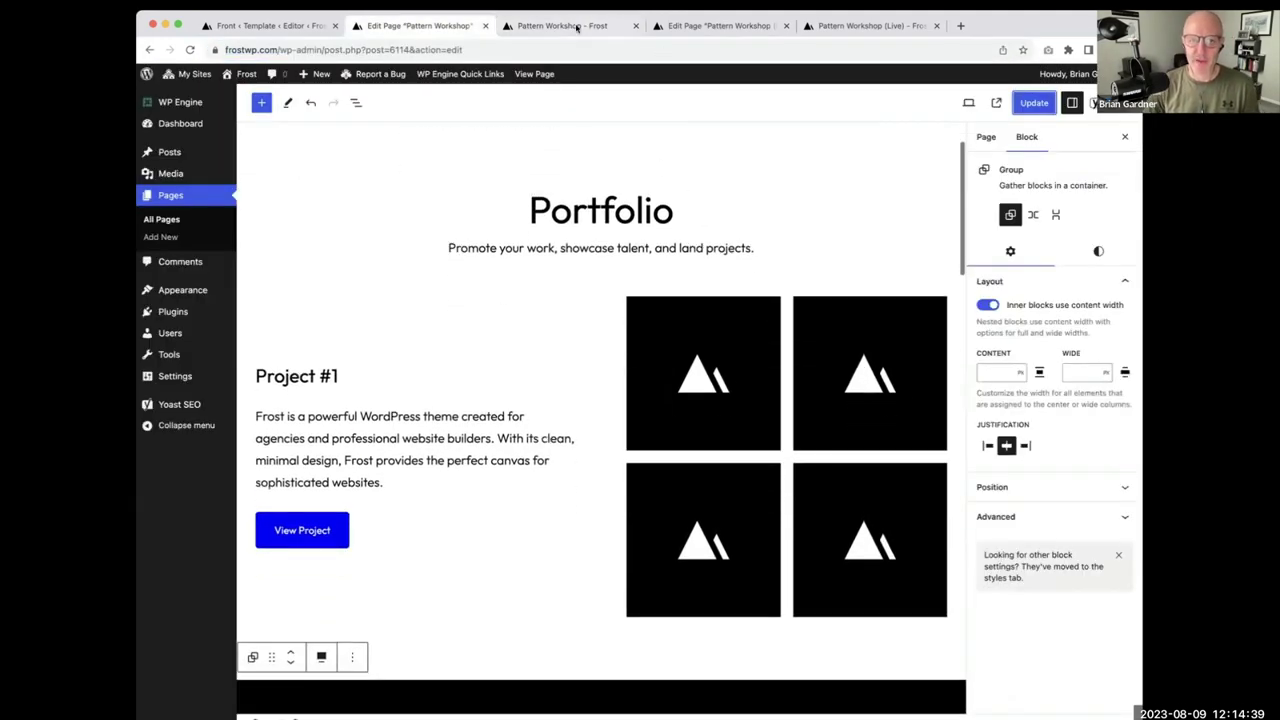
click(577, 27)
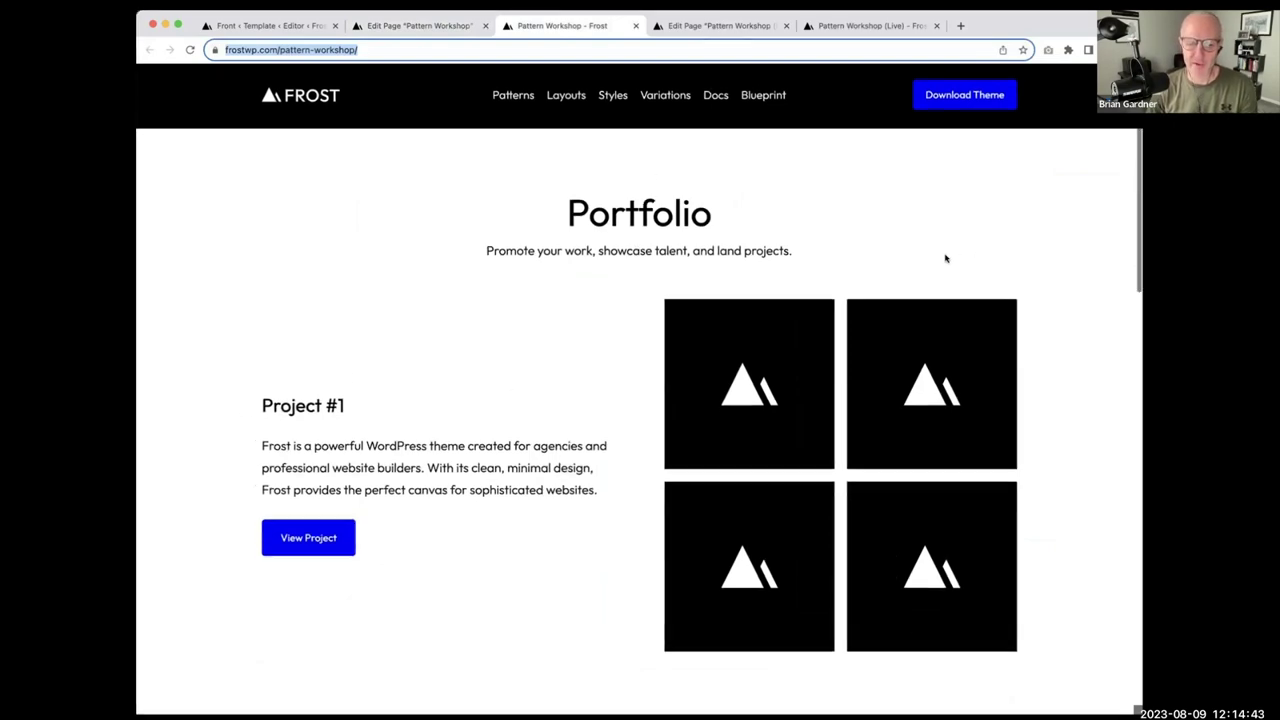
scroll(945, 257, down, 5)
scroll(945, 257, down, 1)
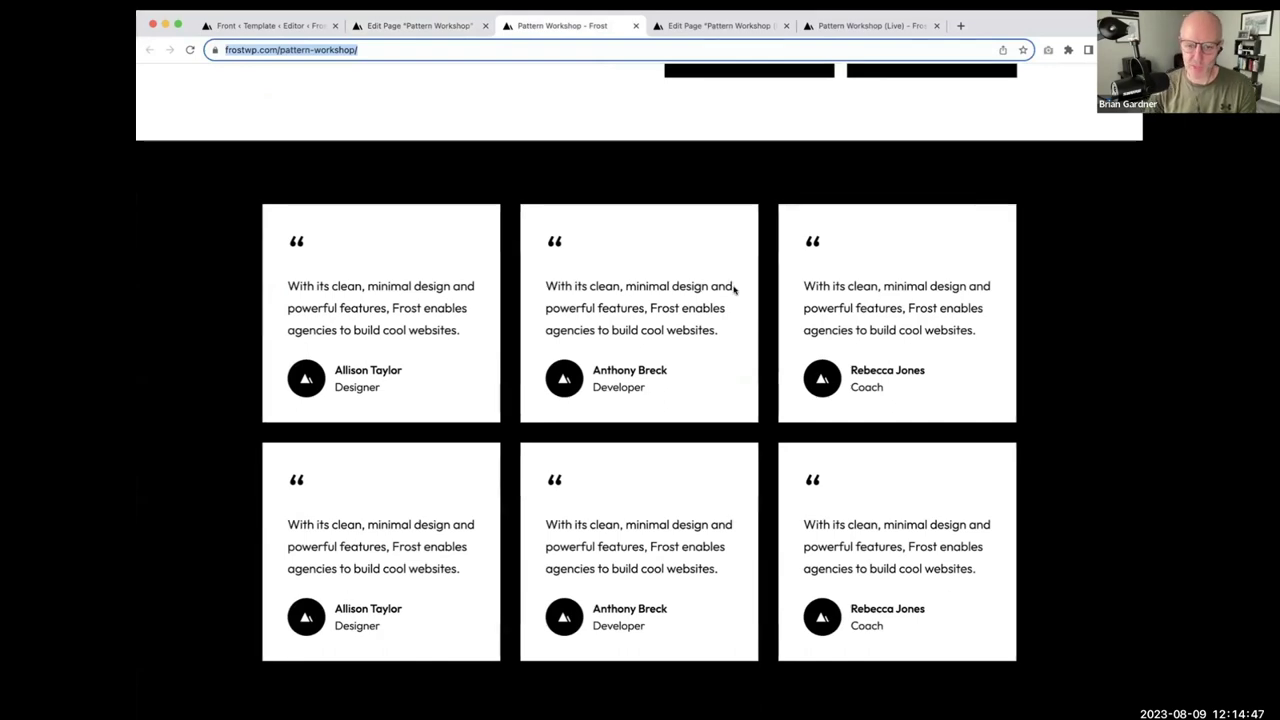
scroll(734, 286, down, 4)
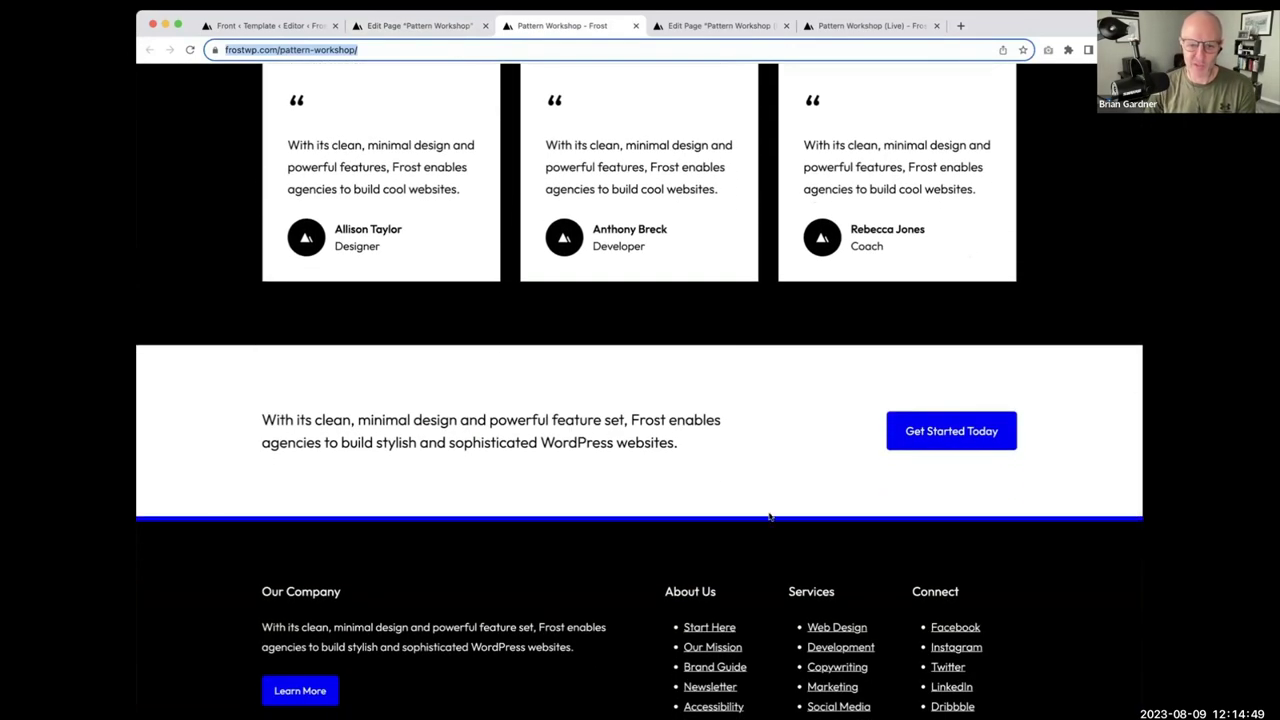
scroll(1015, 431, down, 1)
scroll(1015, 431, down, 1)
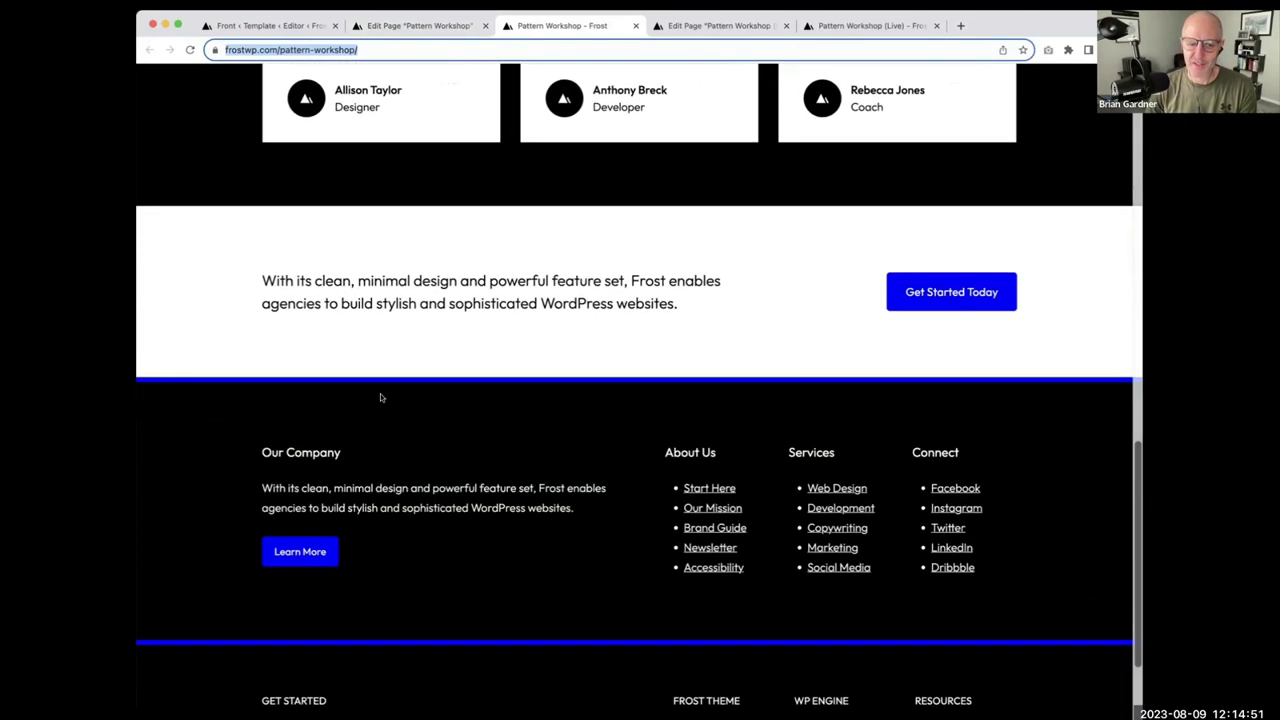
scroll(677, 431, down, 2)
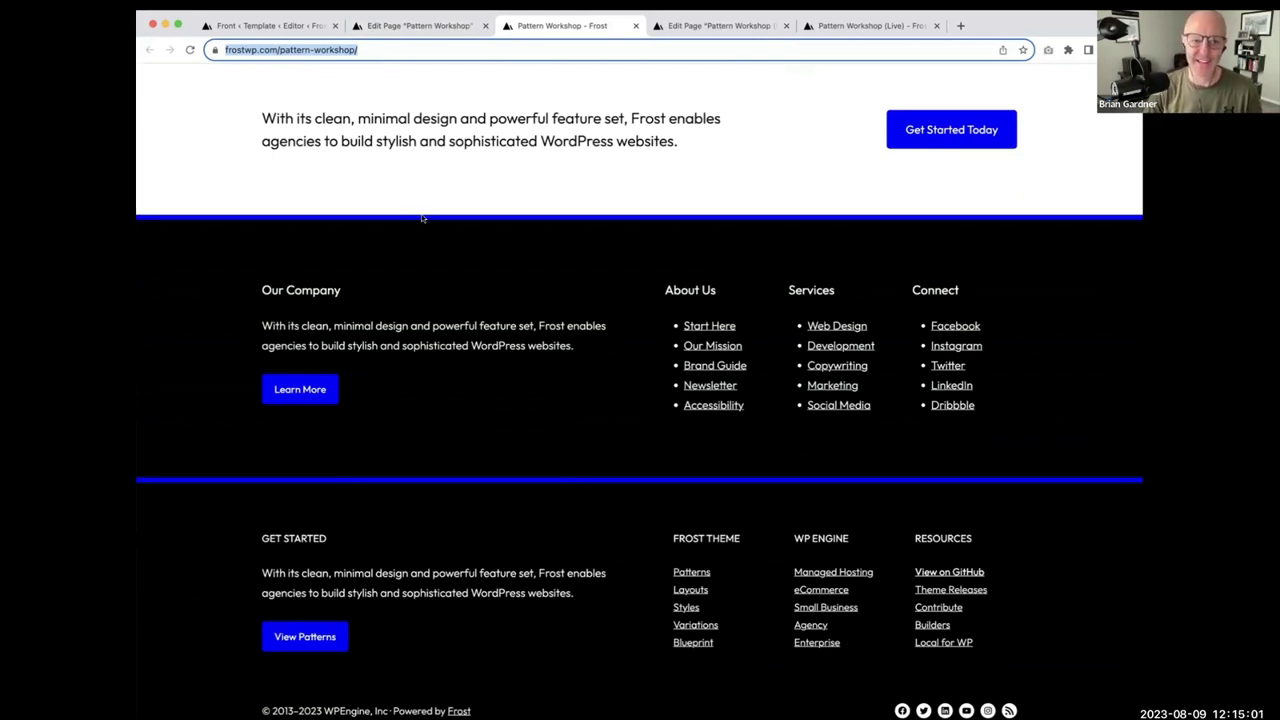
scroll(400, 215, down, 1)
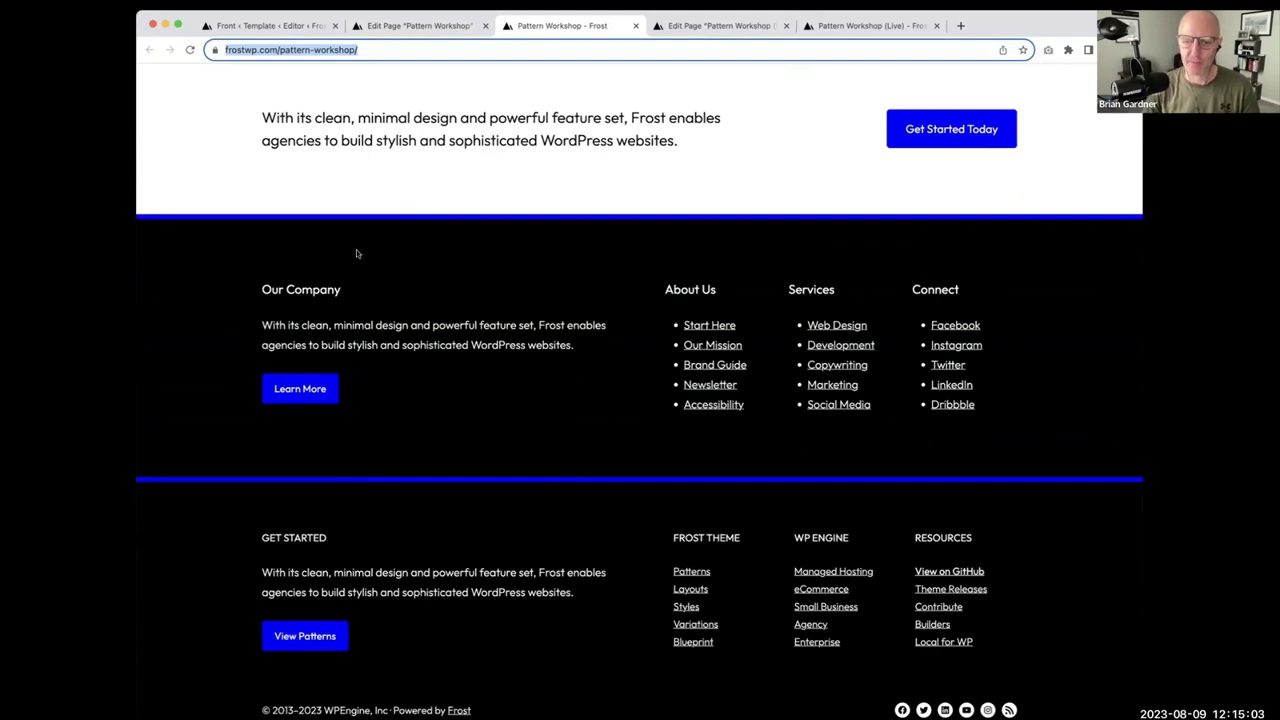
scroll(448, 291, up, 3)
scroll(448, 289, up, 10)
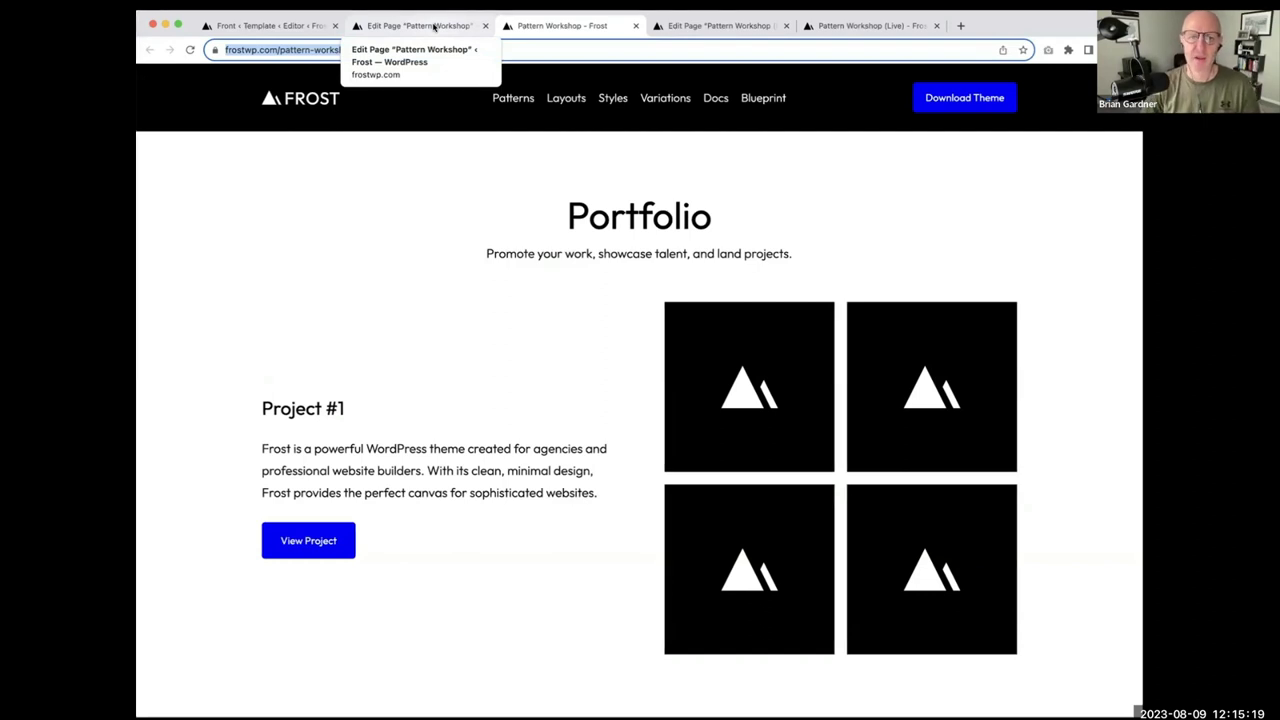
Compare the original Pattern Workshop editor and published page, ending on the empty Live page editor.
click(434, 27)
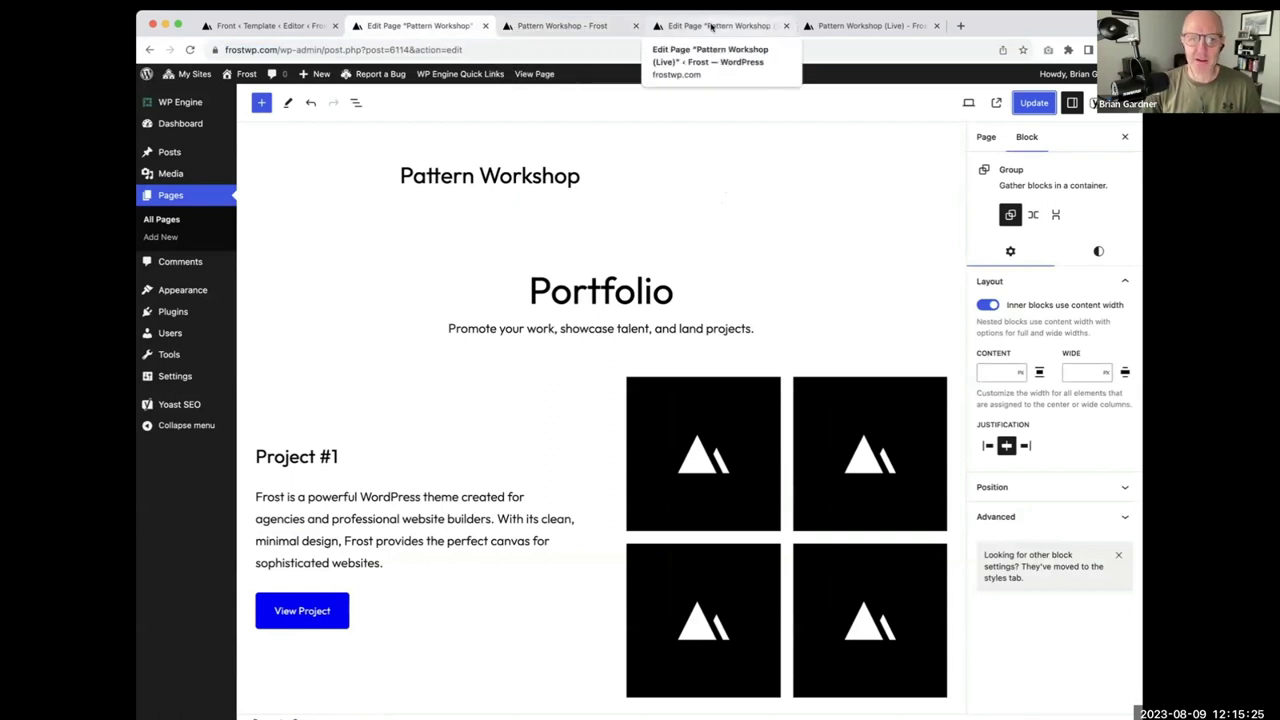
click(718, 26)
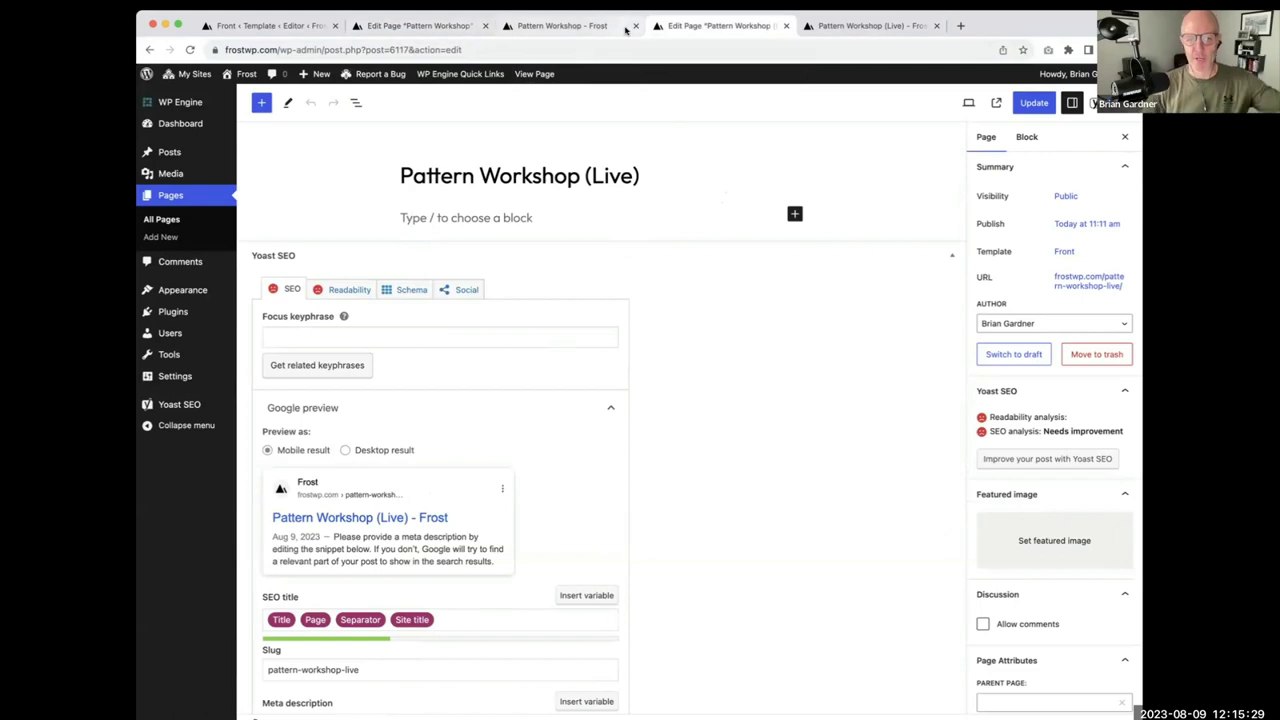
click(397, 27)
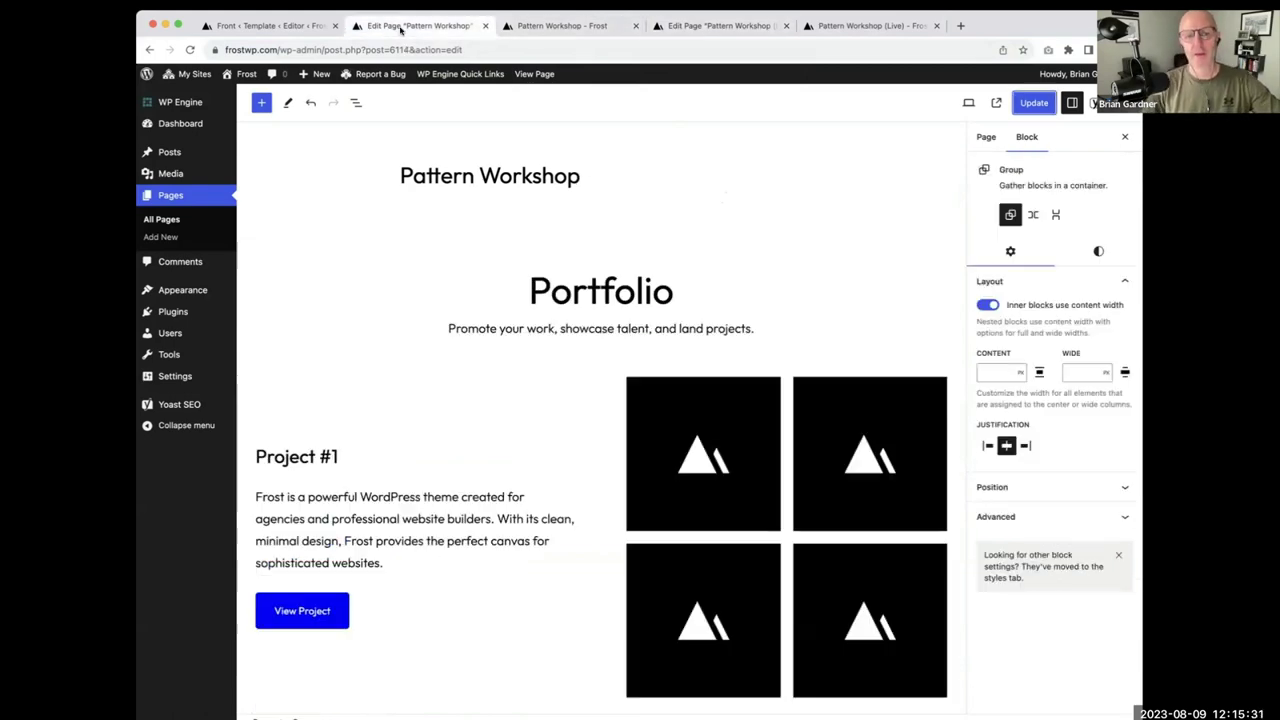
scroll(601, 197, down, 3)
scroll(601, 197, down, 10)
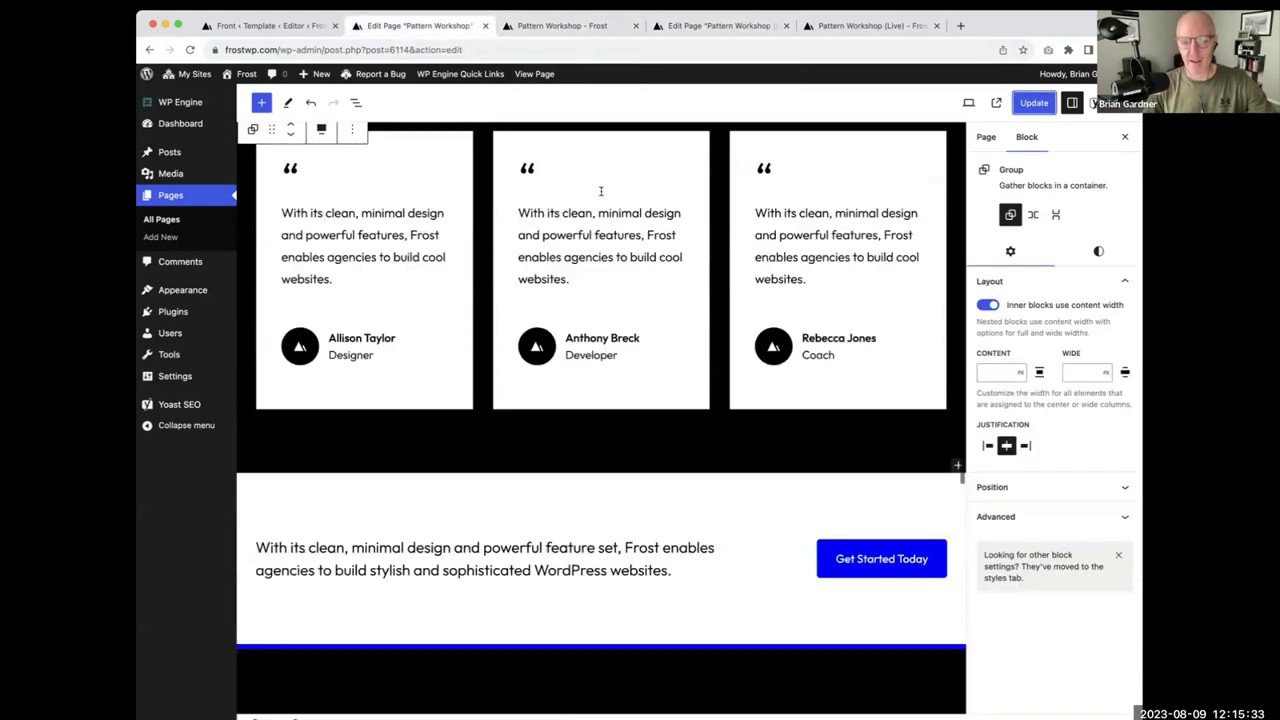
scroll(601, 197, up, 3)
click(710, 27)
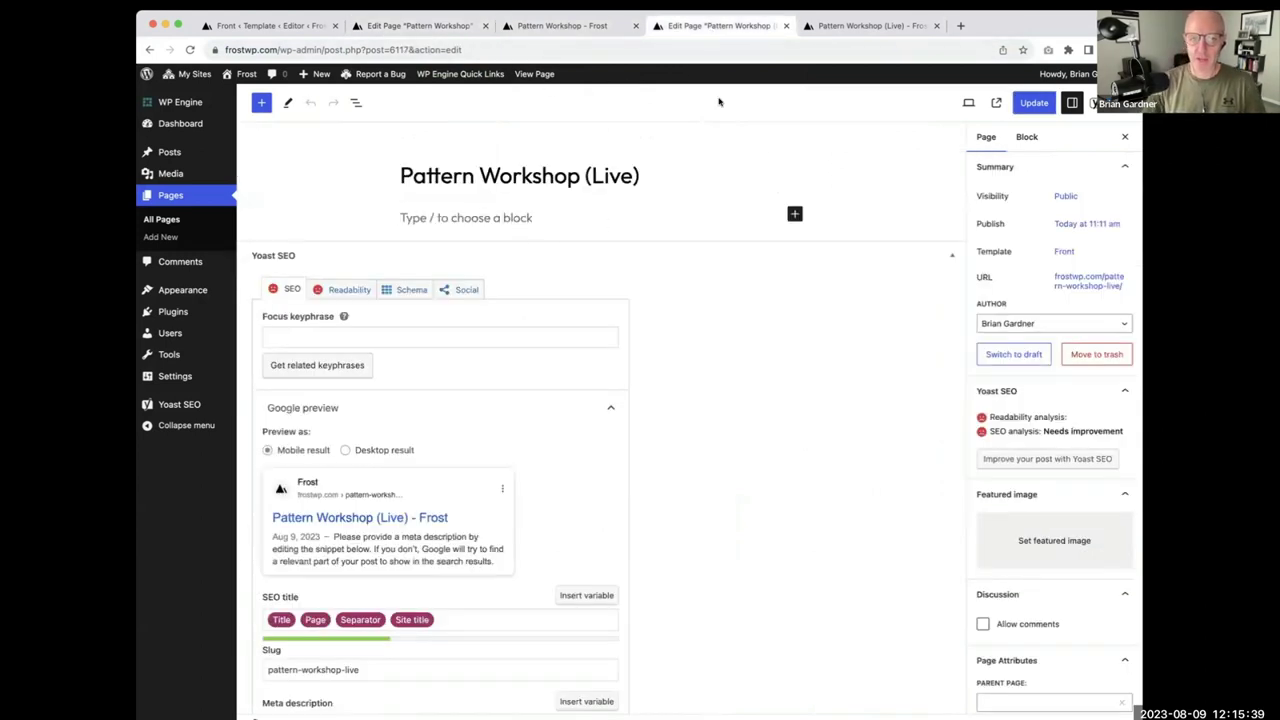
click(585, 26)
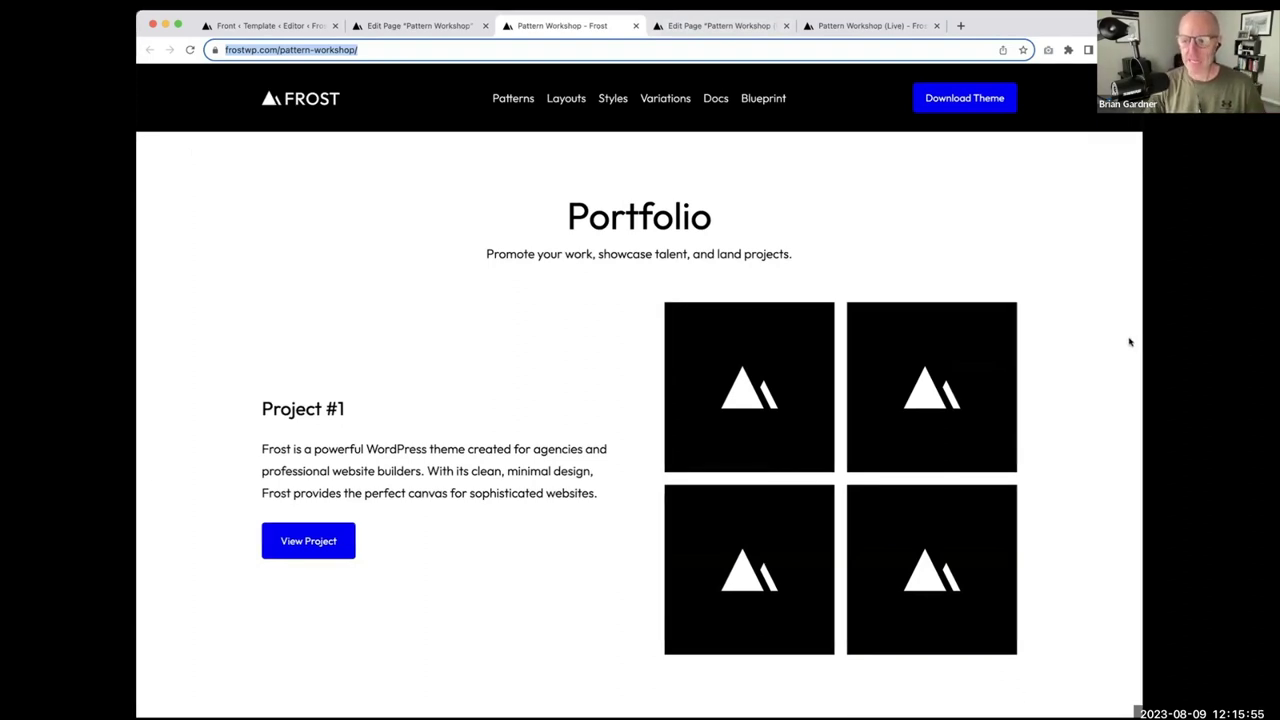
click(712, 26)
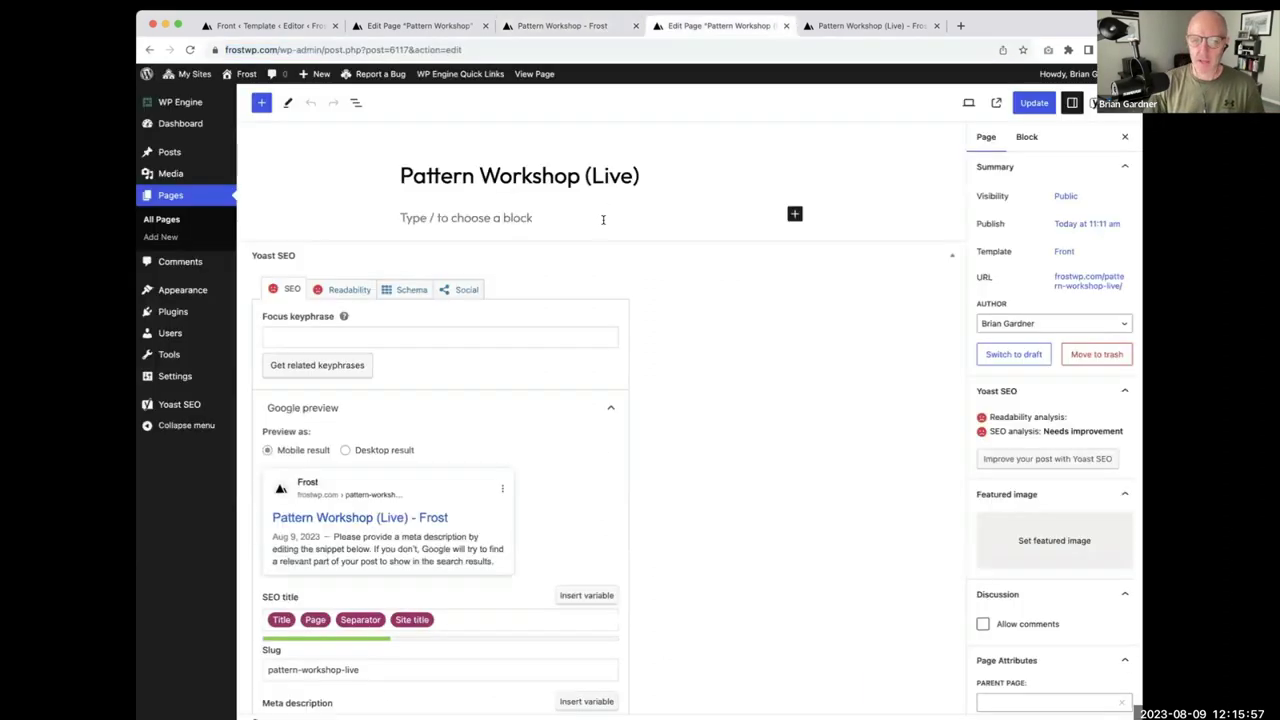
Insert a plain Group block via /gr and set its alignment to full width.
click(533, 218)
text(/gr)
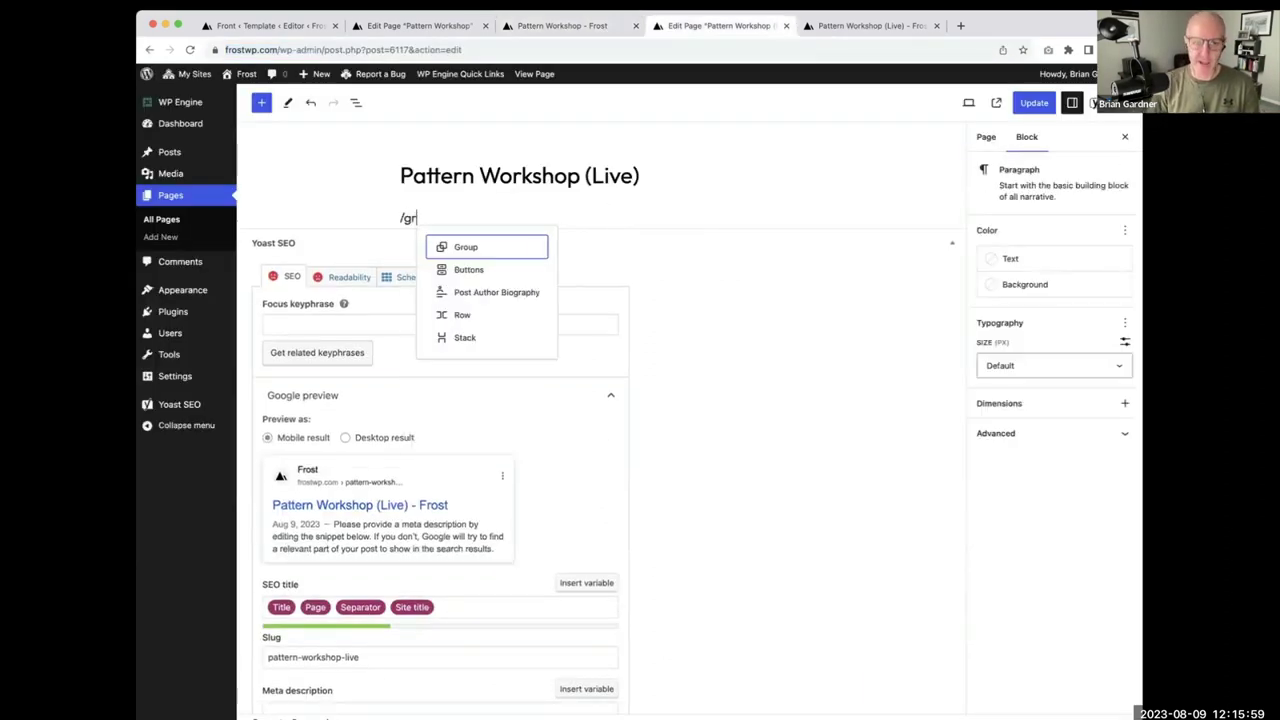
click(487, 96)
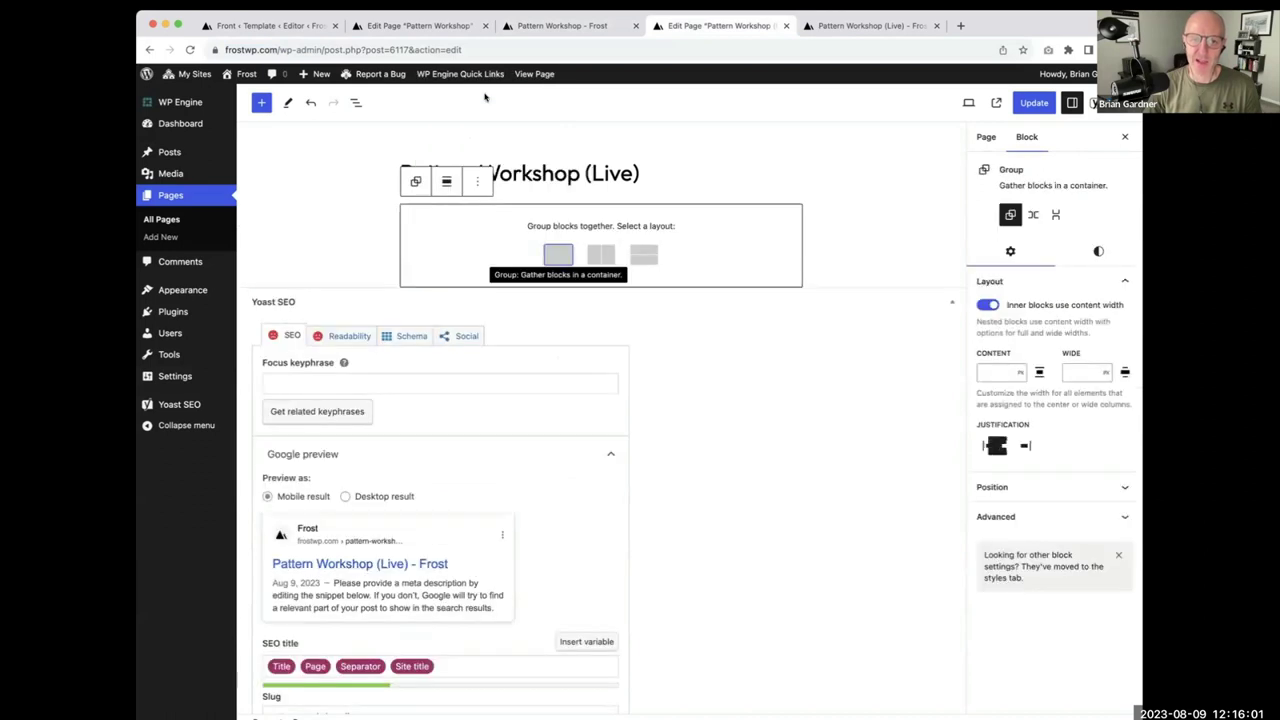
click(558, 255)
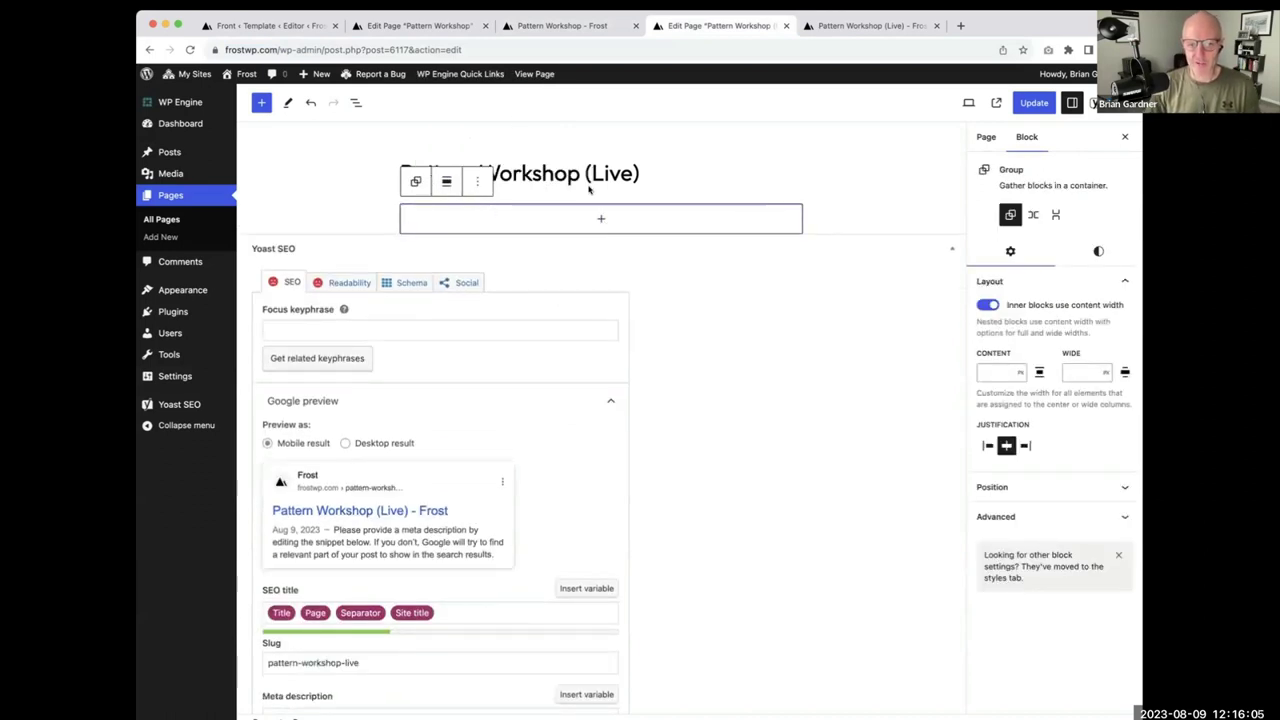
click(446, 181)
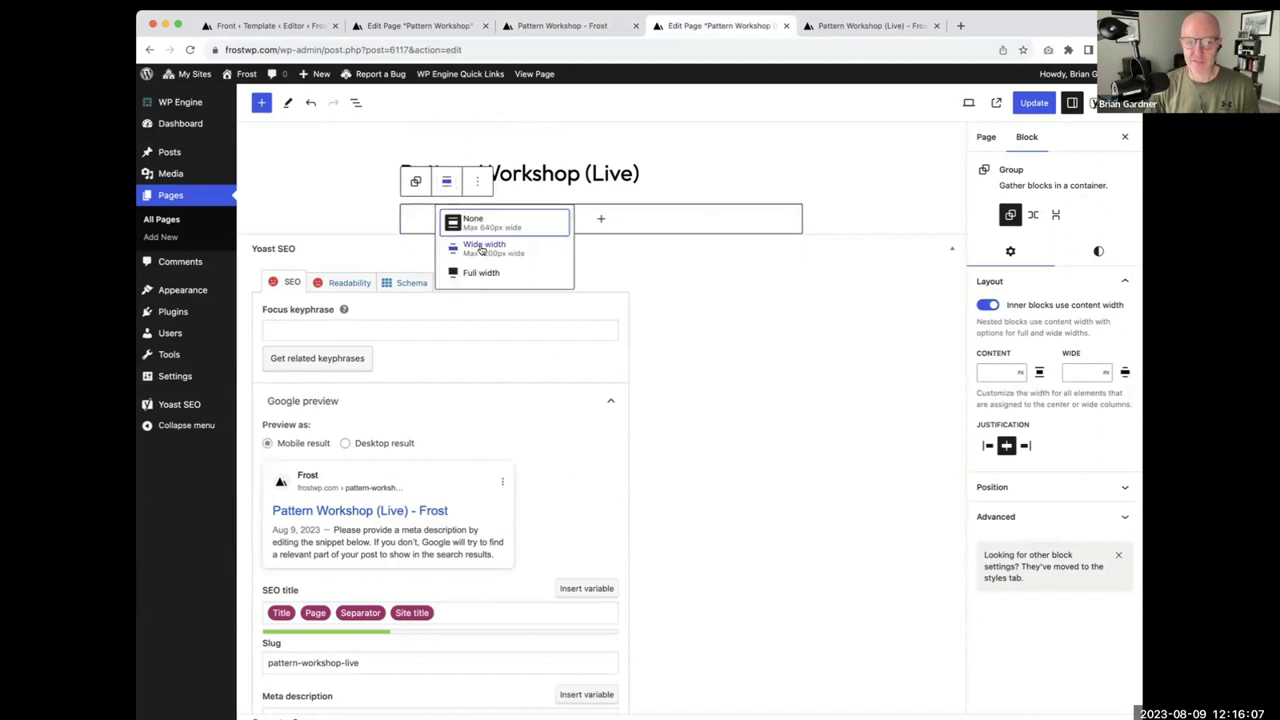
click(484, 273)
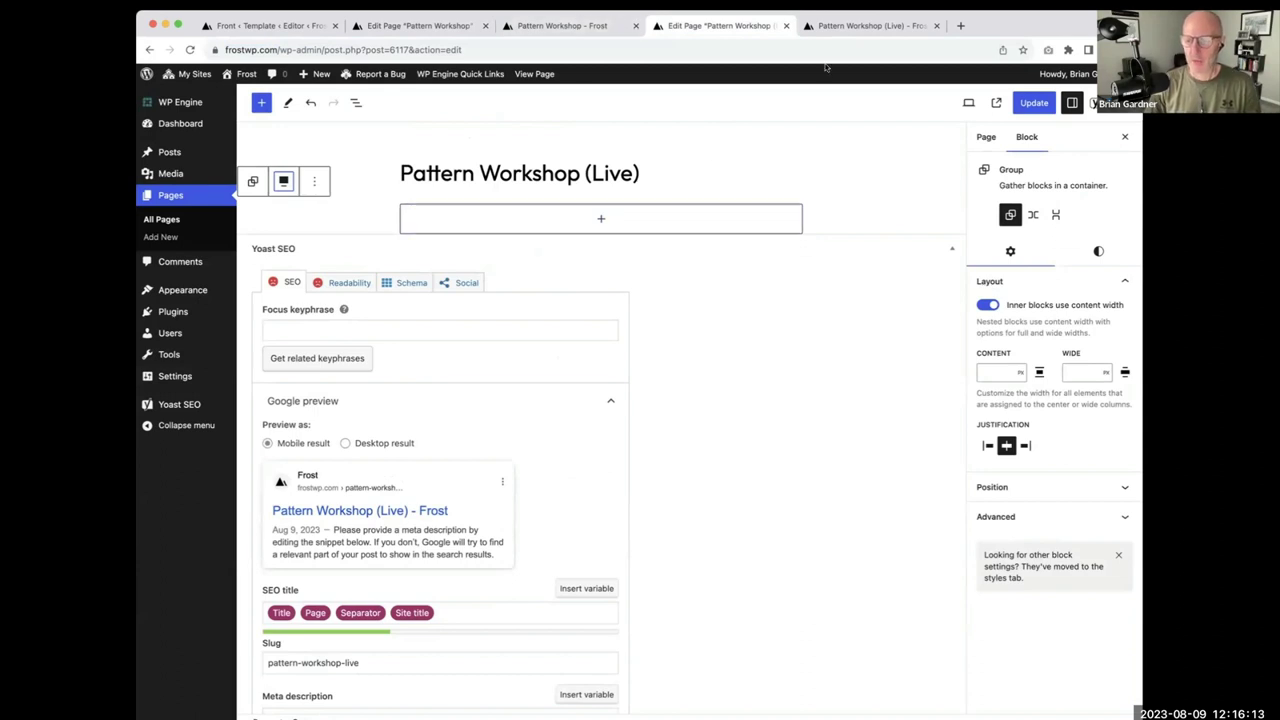
click(556, 25)
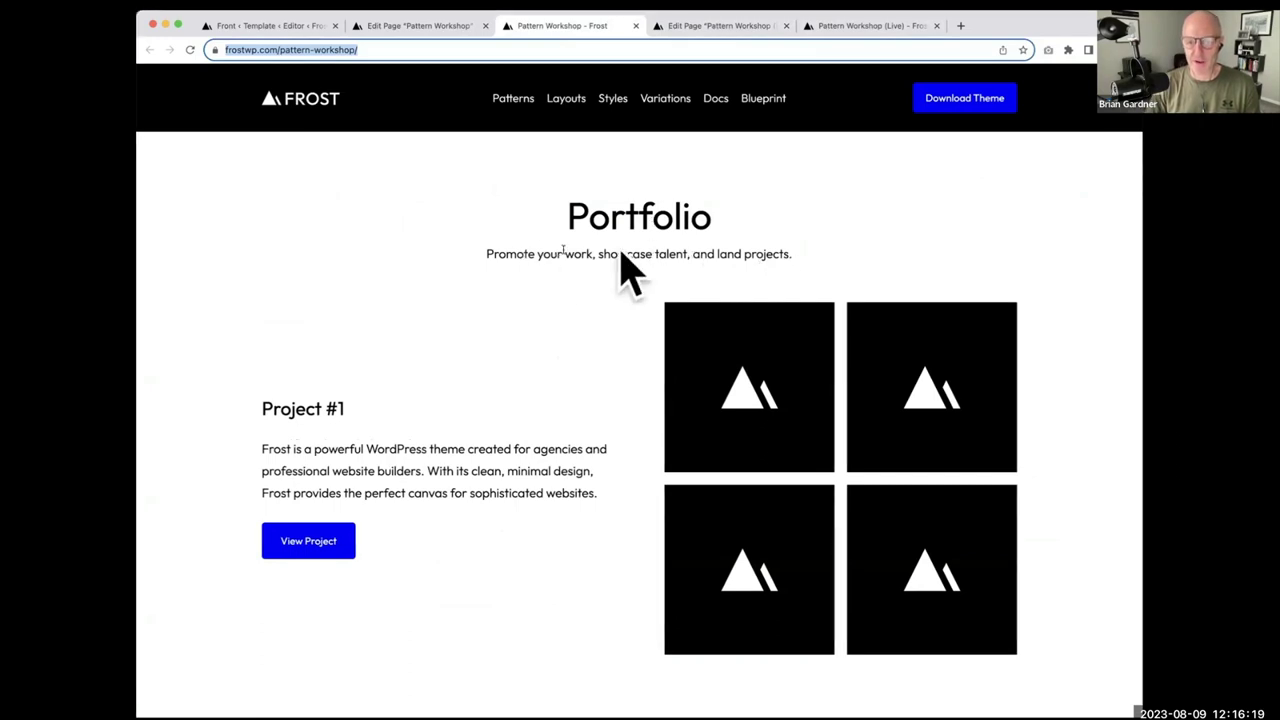
click(727, 26)
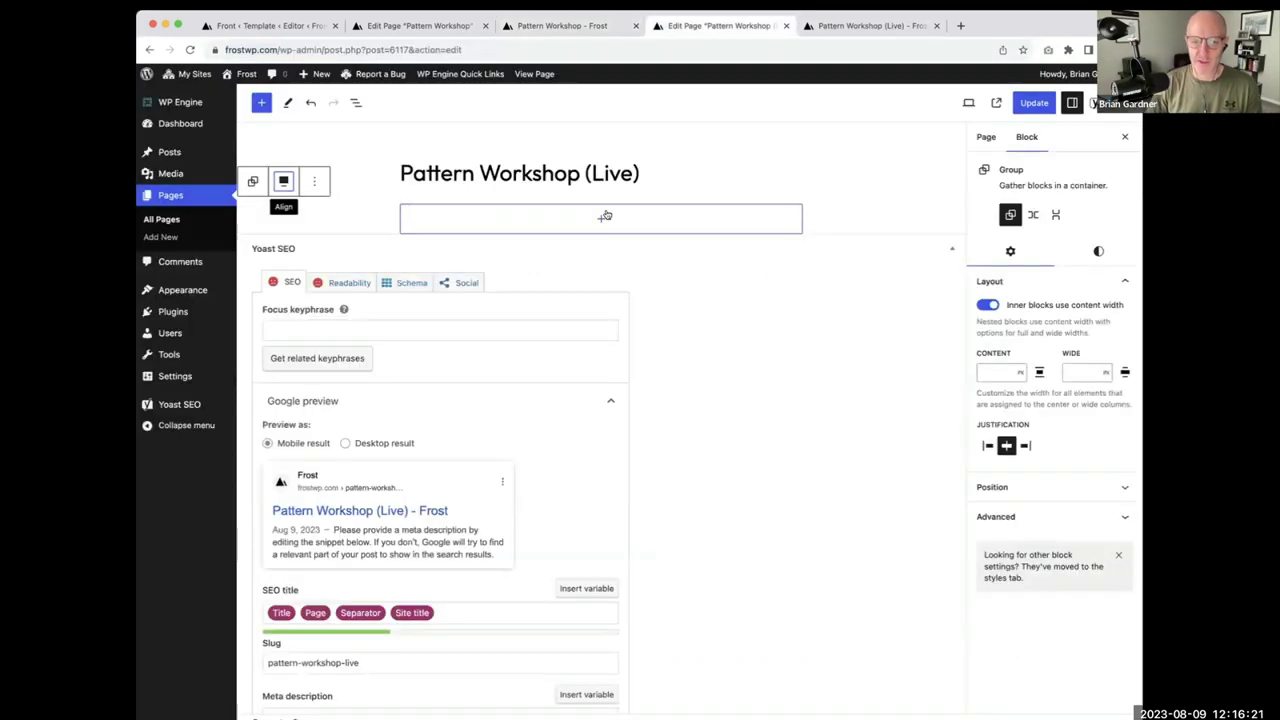
Add a centred 'Portfolio' heading inside the group.
click(601, 218)
text(he)
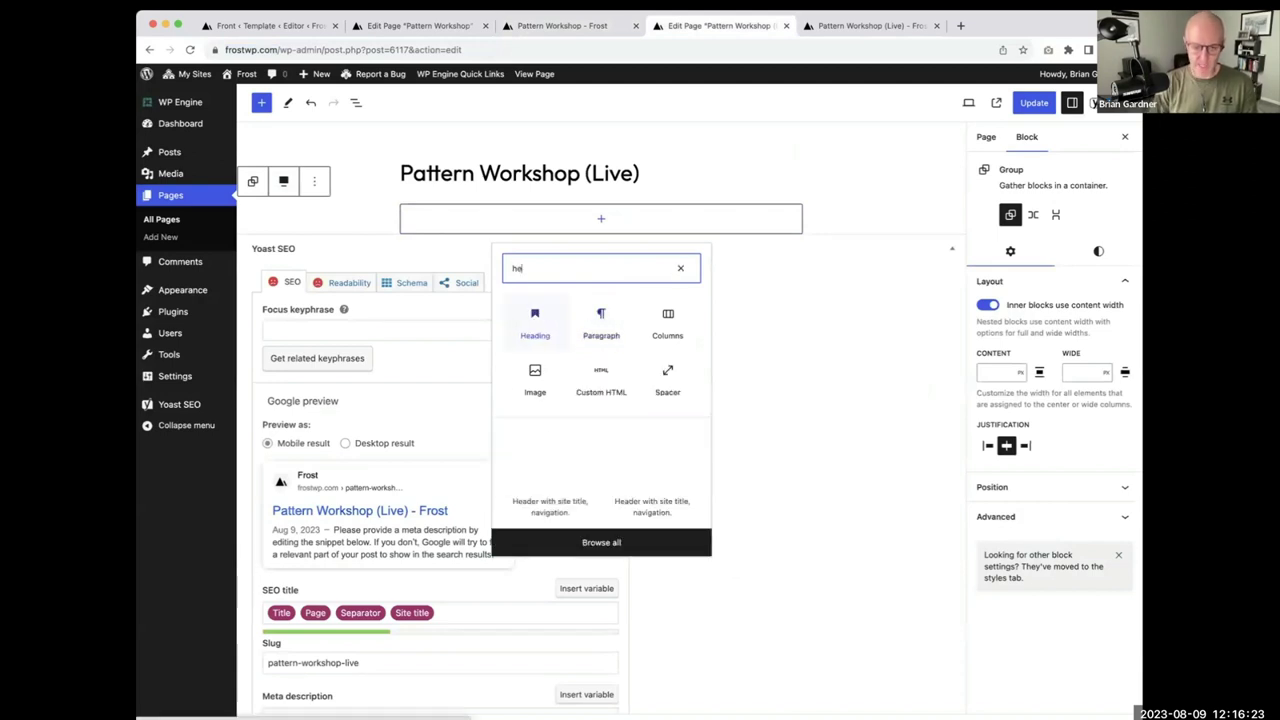
click(535, 320)
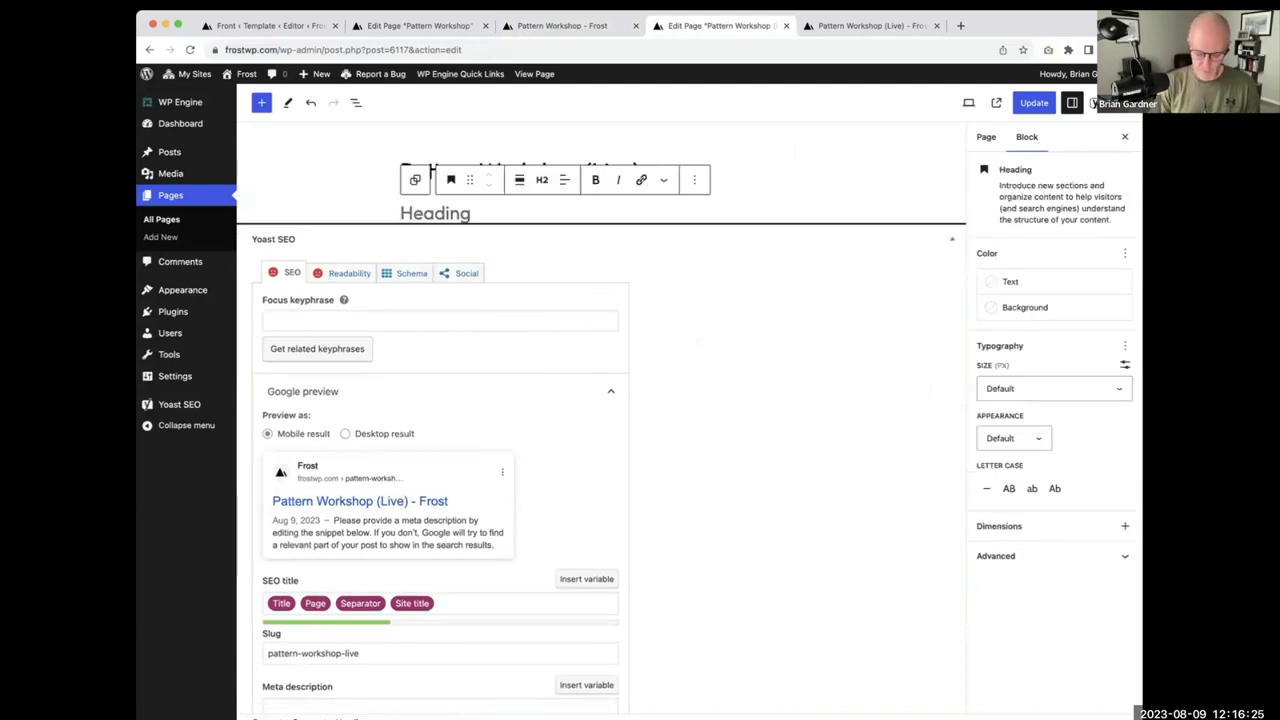
text(Portfoil)
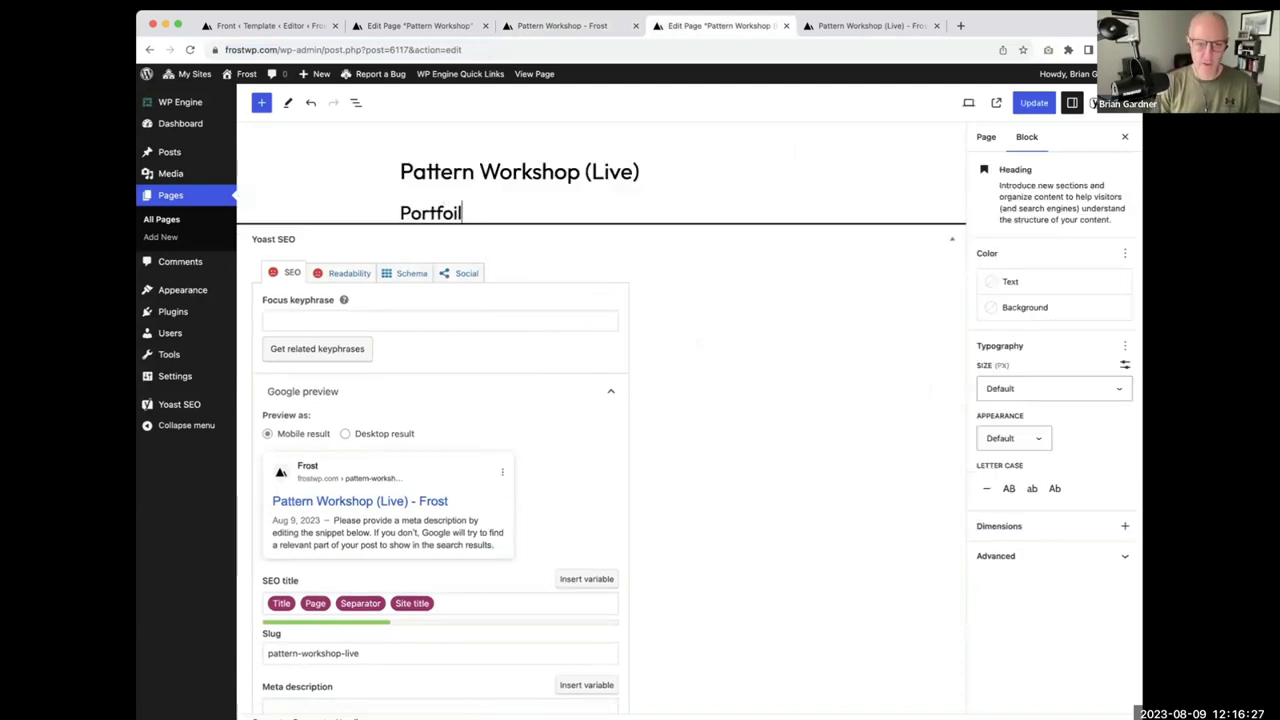
key(BackSpace)
key(BackSpace)
text(lio)
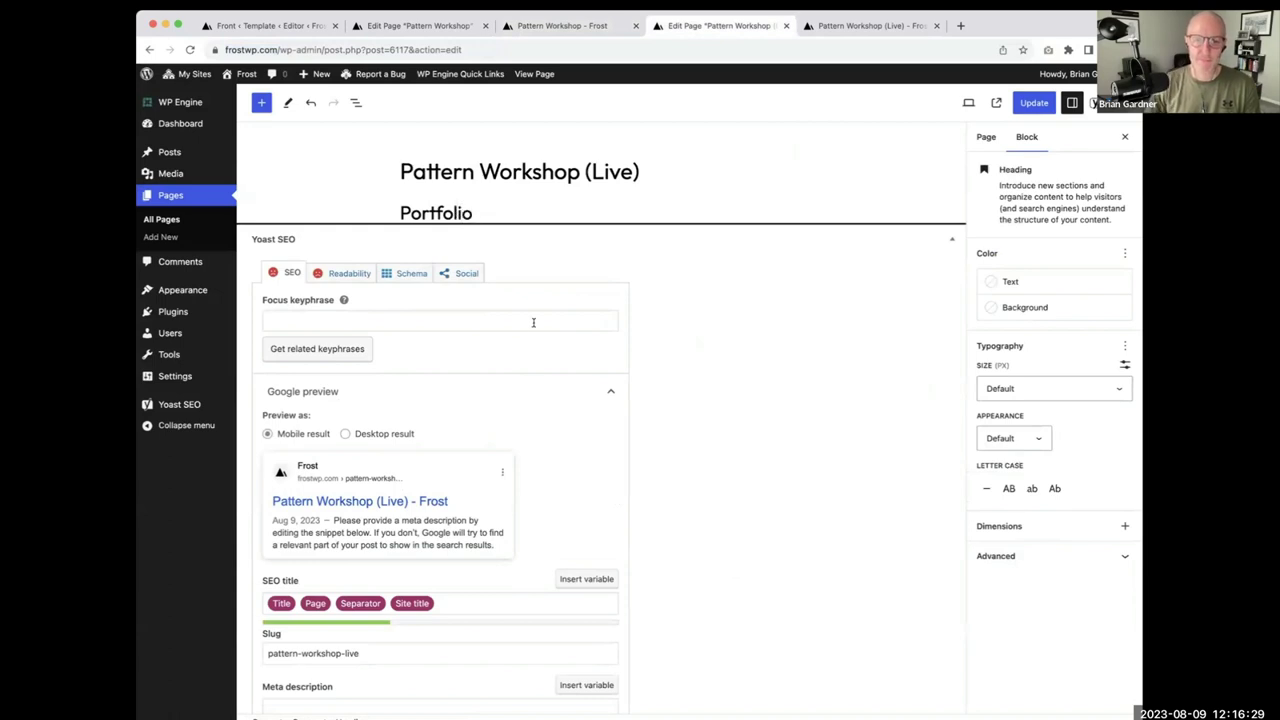
click(564, 180)
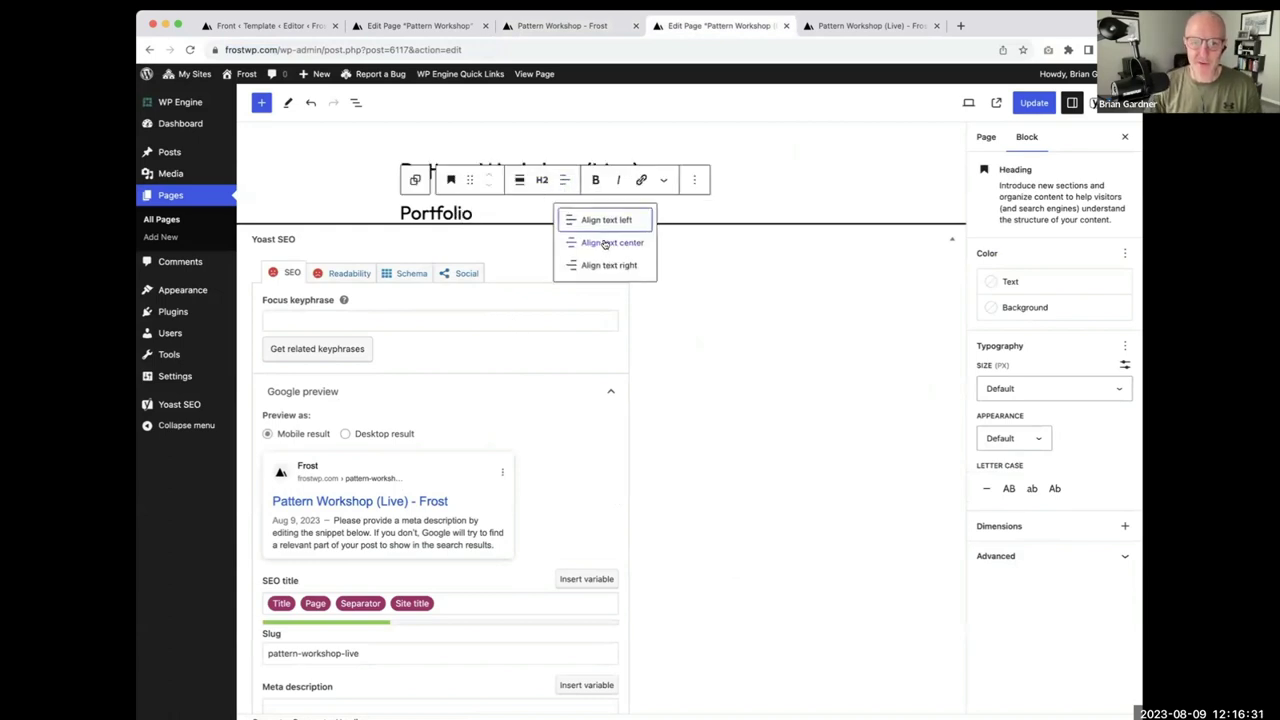
click(604, 243)
key(Return)
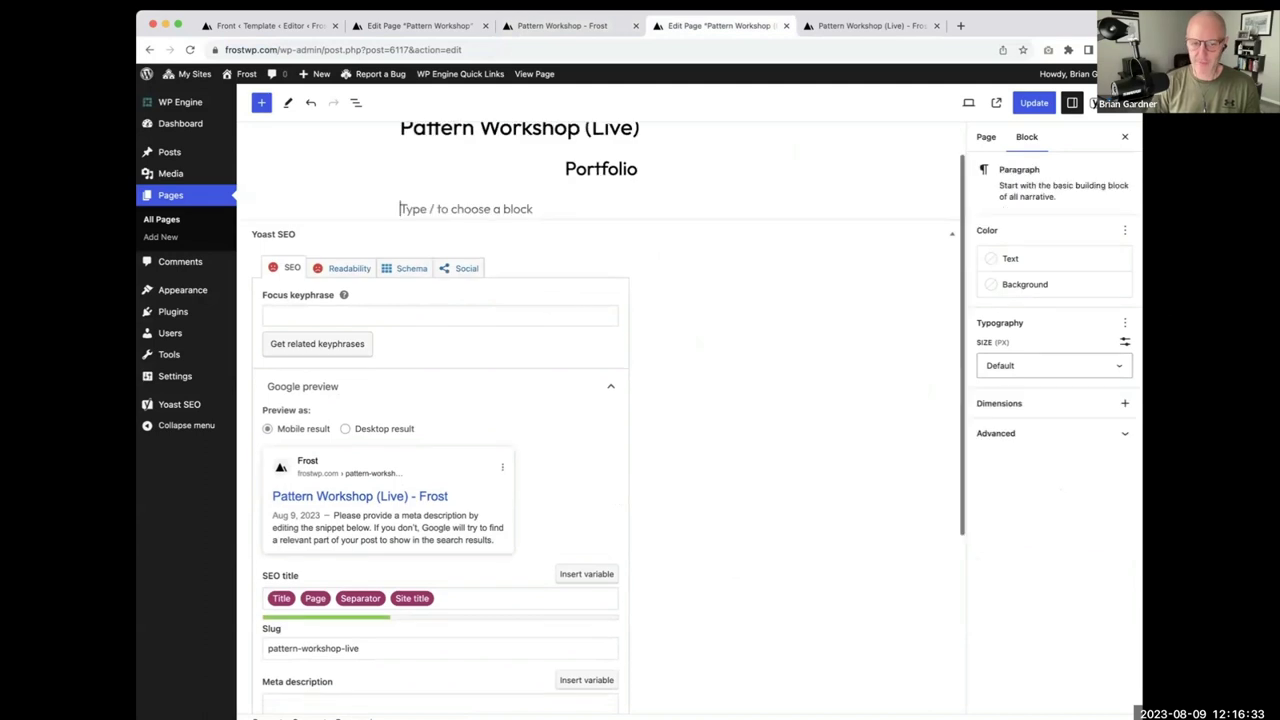
Paste the tagline 'Promote your work, showcase talent, and land projects.' centred below the heading.
click(561, 26)
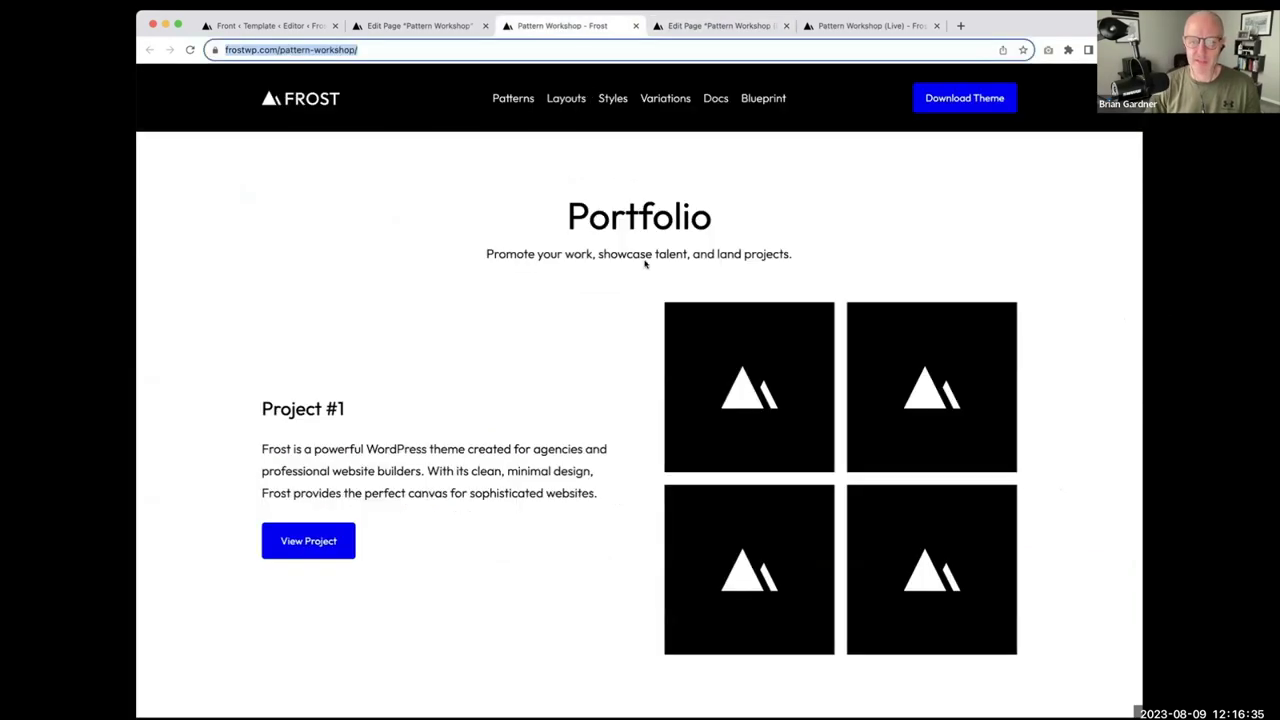
triple_click(643, 253)
key(super+c)
click(705, 26)
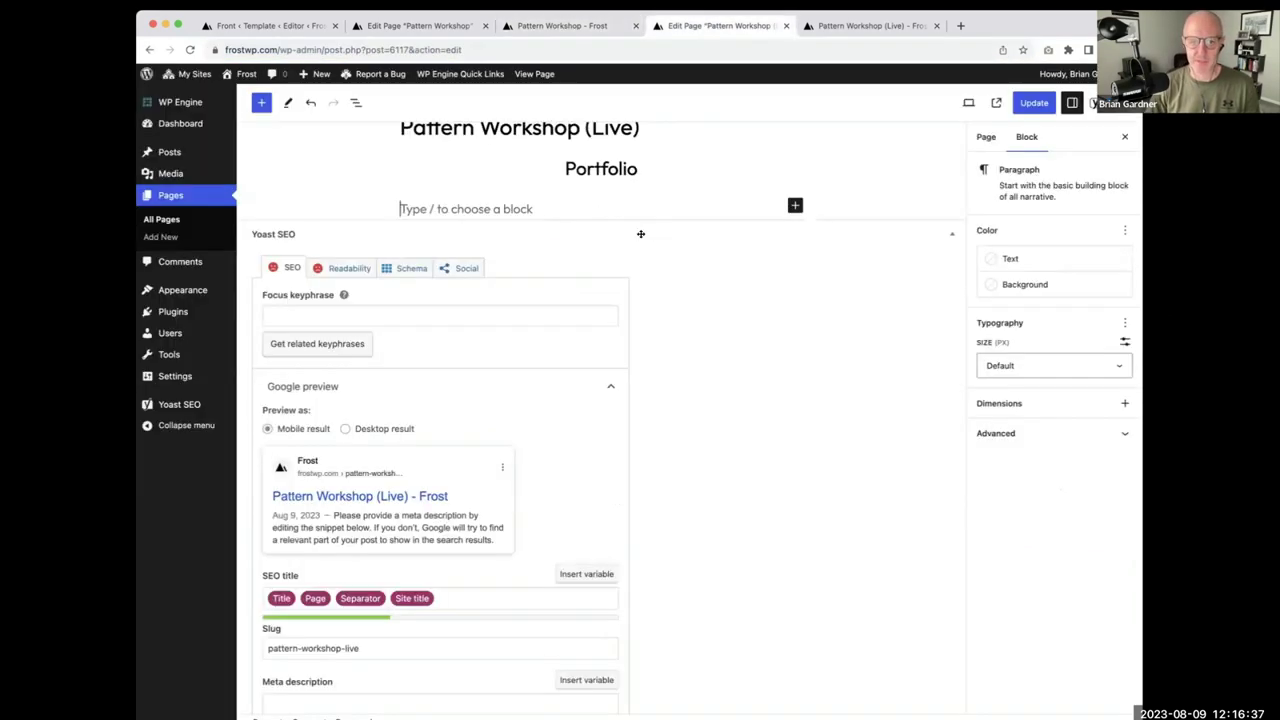
key(super+v)
click(519, 175)
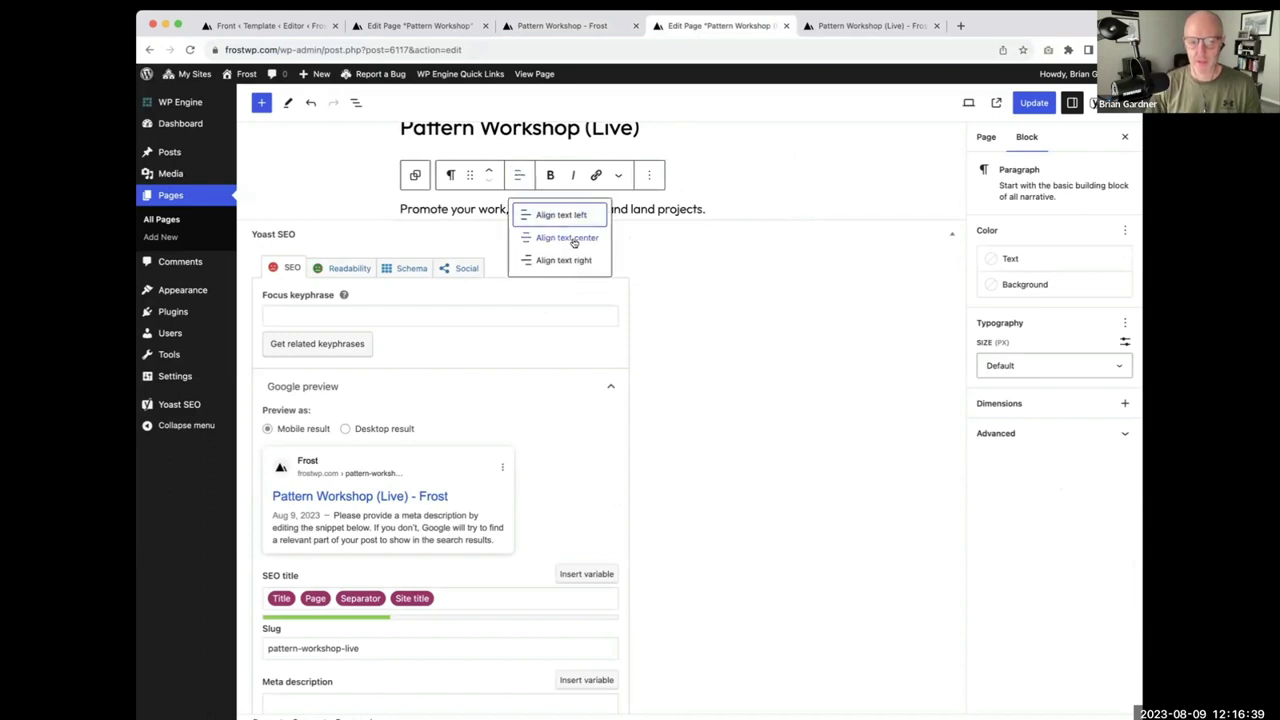
click(565, 240)
scroll(745, 207, up, 1)
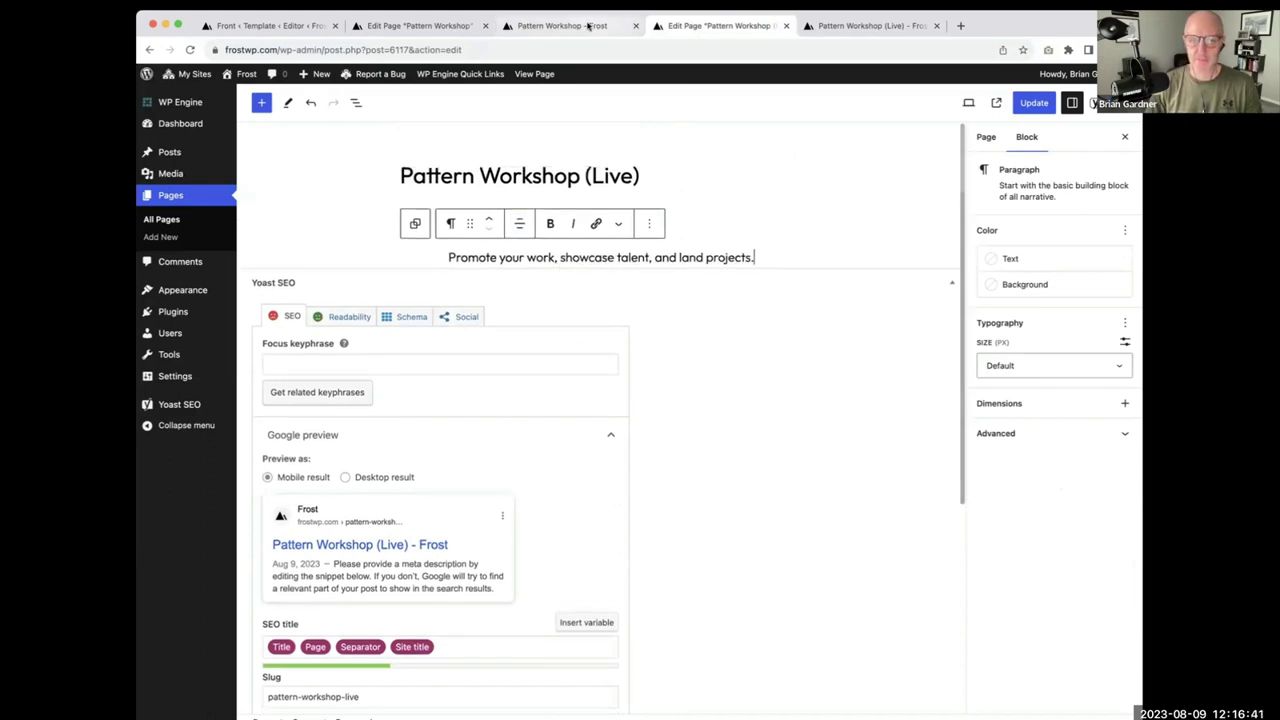
click(648, 150)
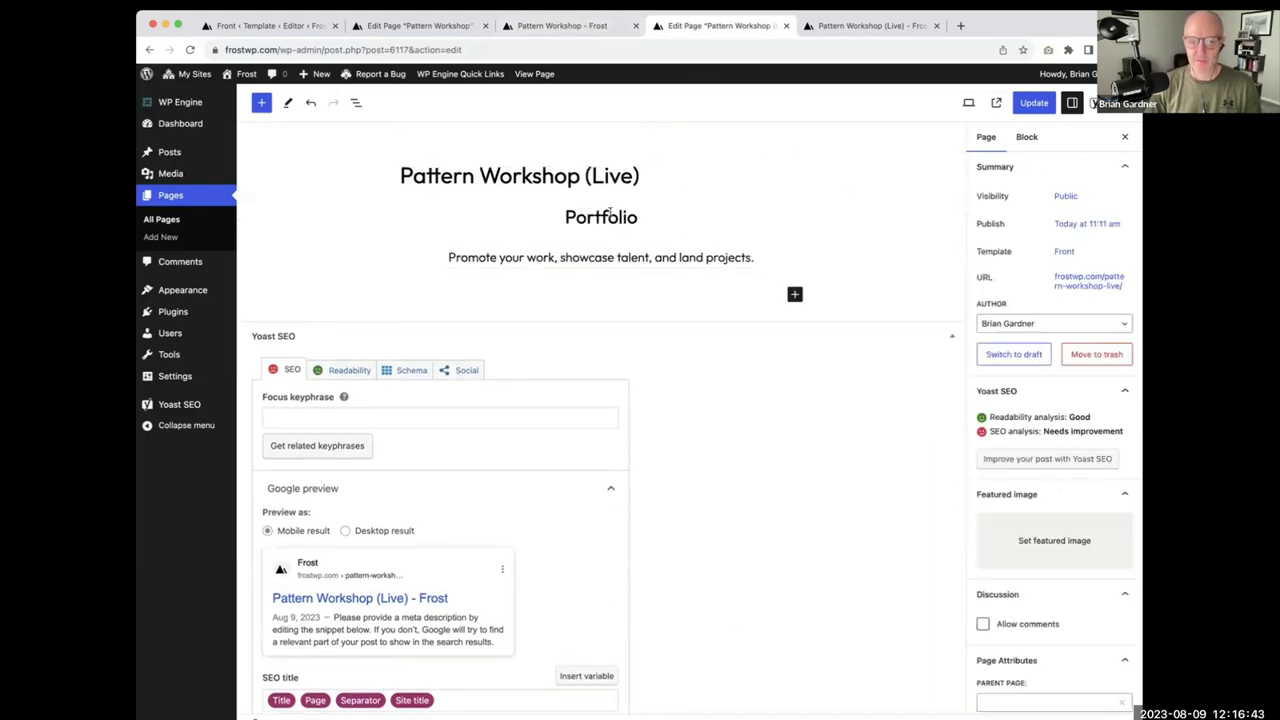
click(609, 213)
click(1051, 389)
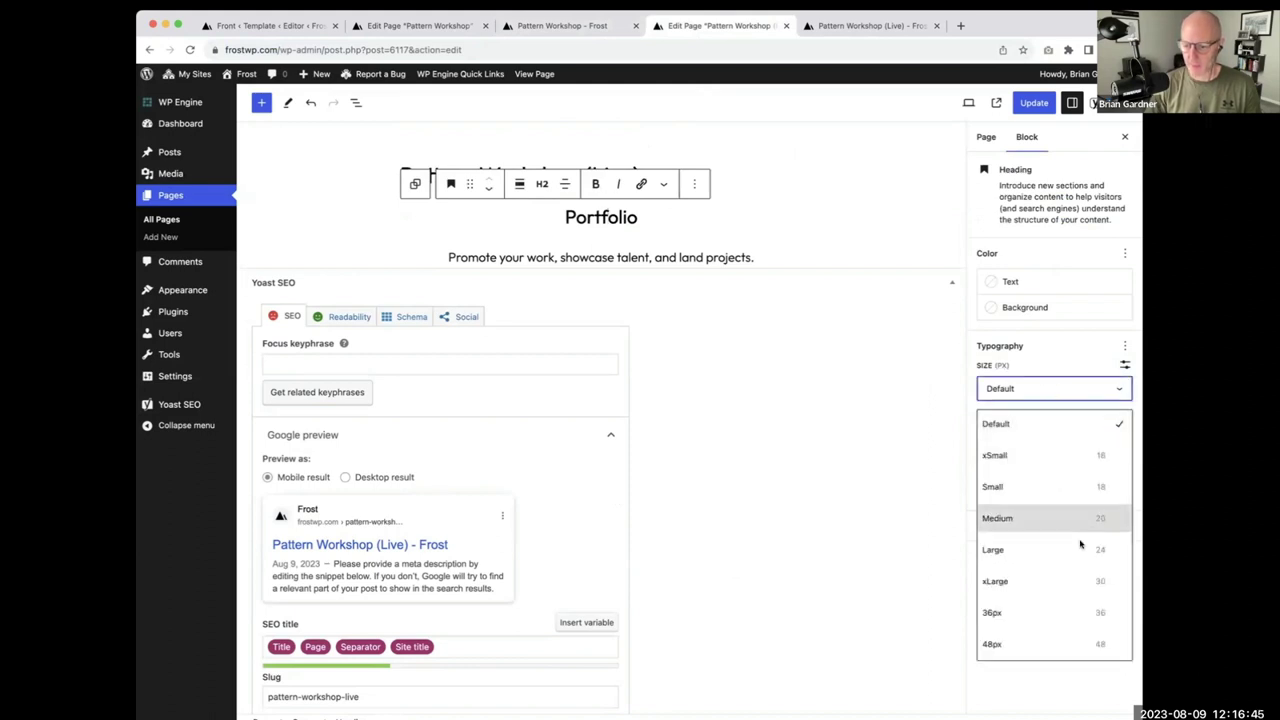
click(1069, 644)
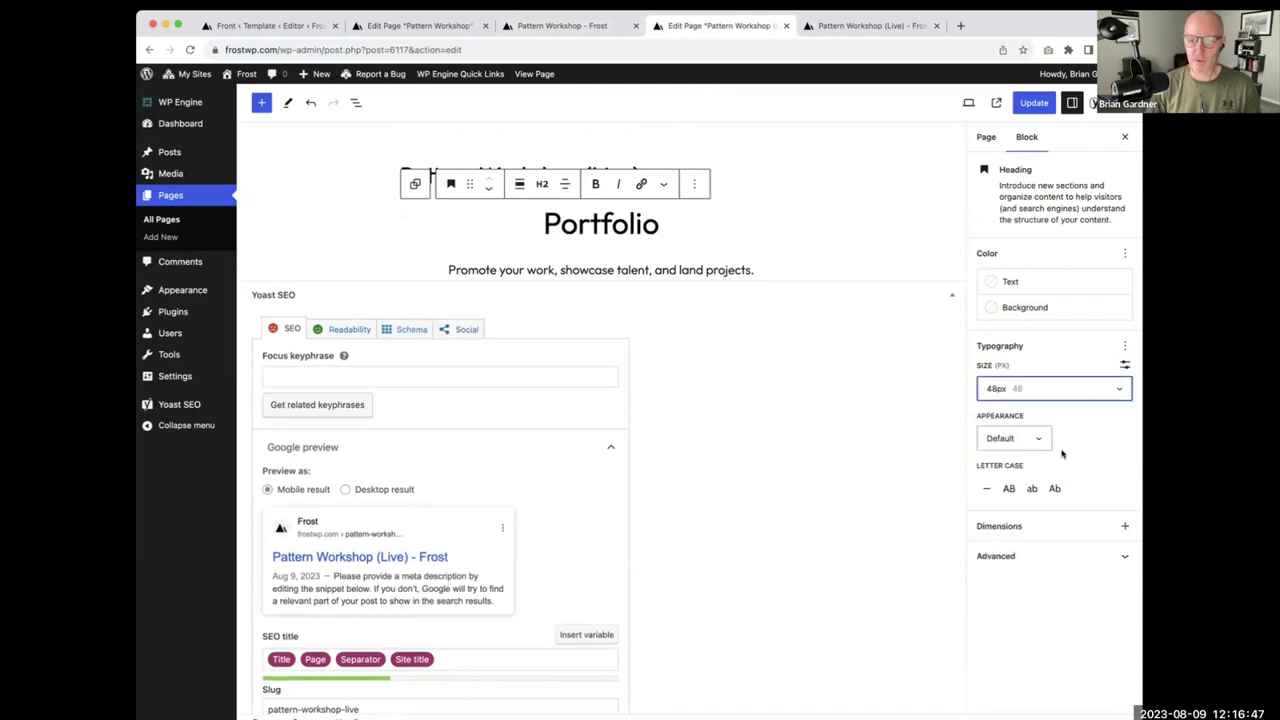
click(1000, 437)
click(1015, 628)
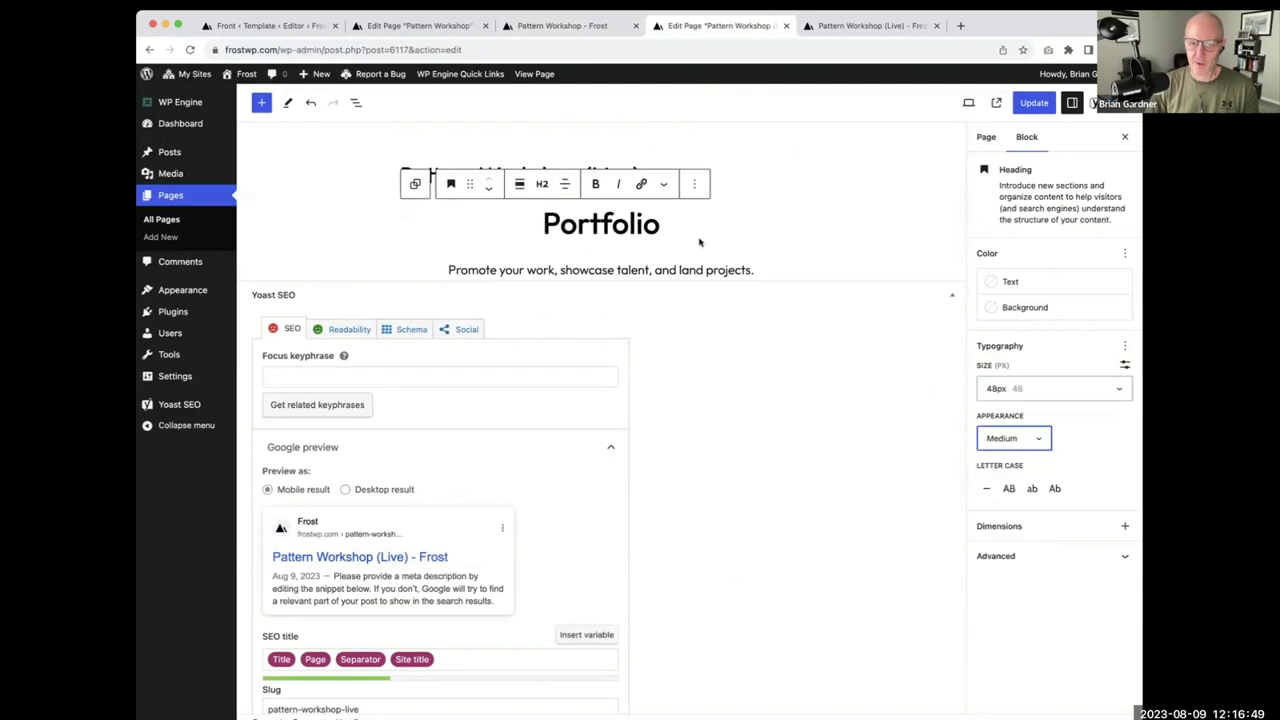
click(612, 224)
click(613, 270)
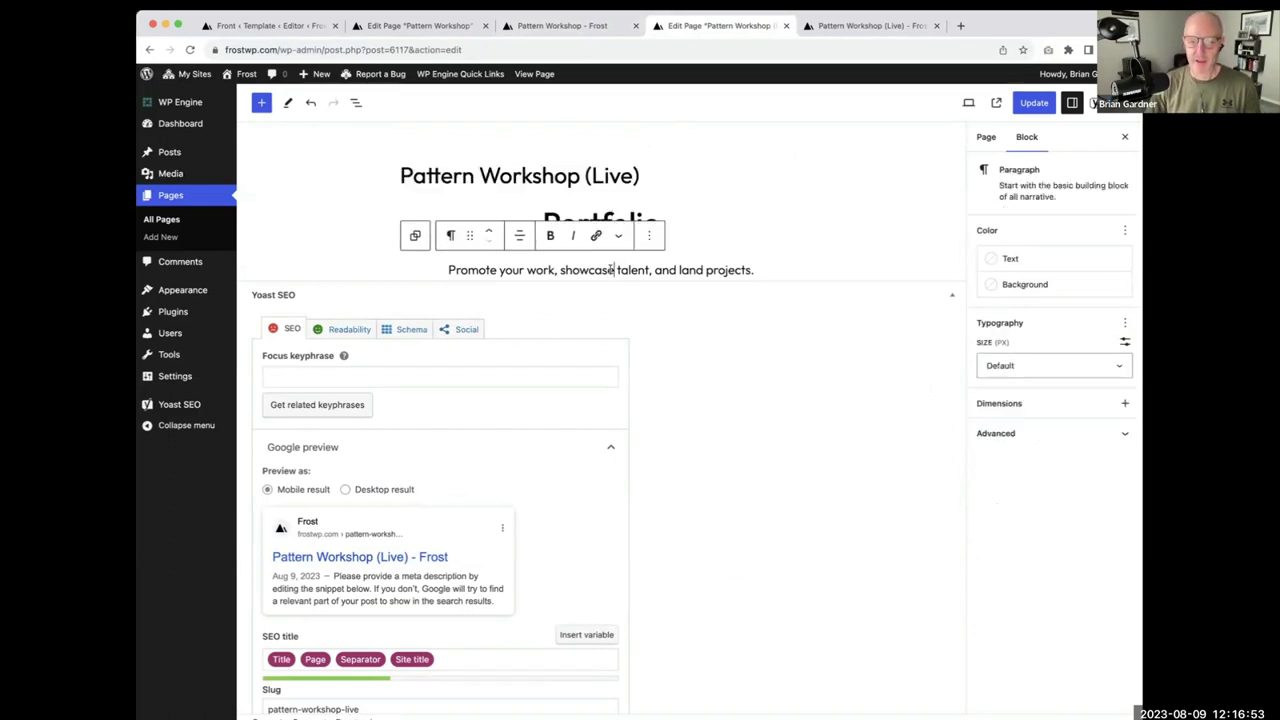
click(653, 171)
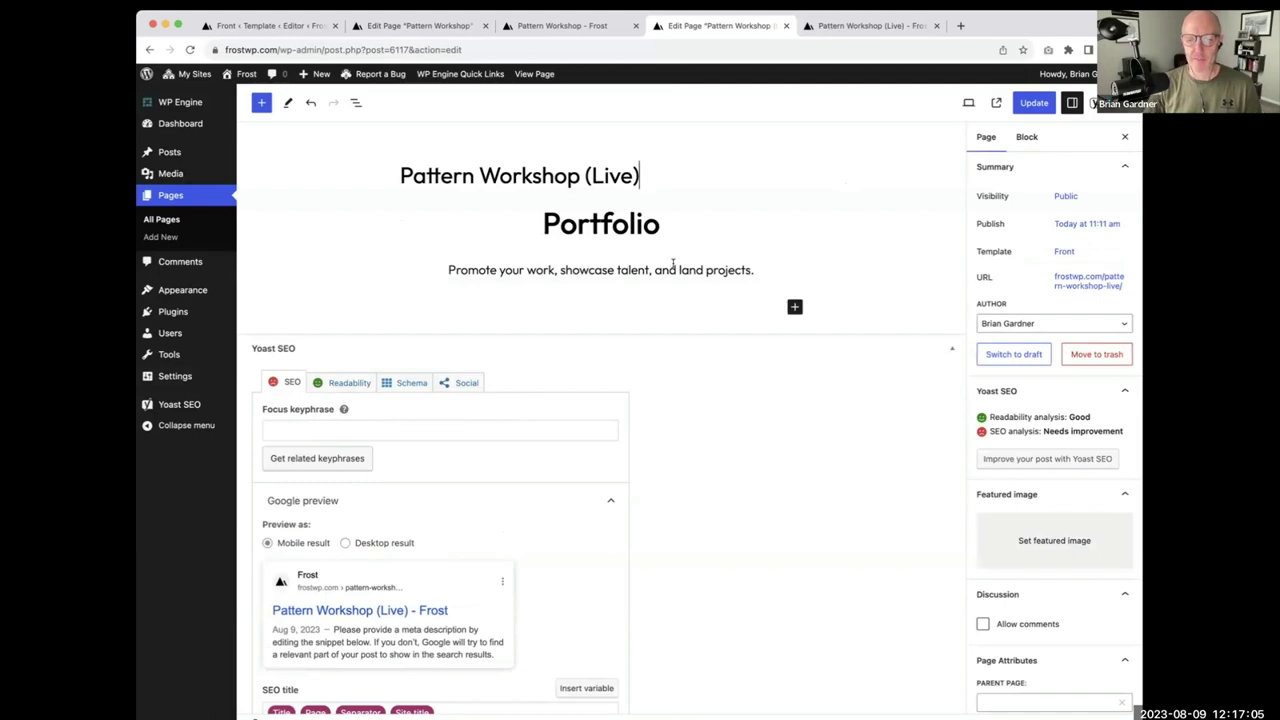
In the original page's List View, select the group holding the Portfolio heading and tagline.
drag(766, 270, 520, 222)
click(435, 25)
scroll(545, 263, up, 10)
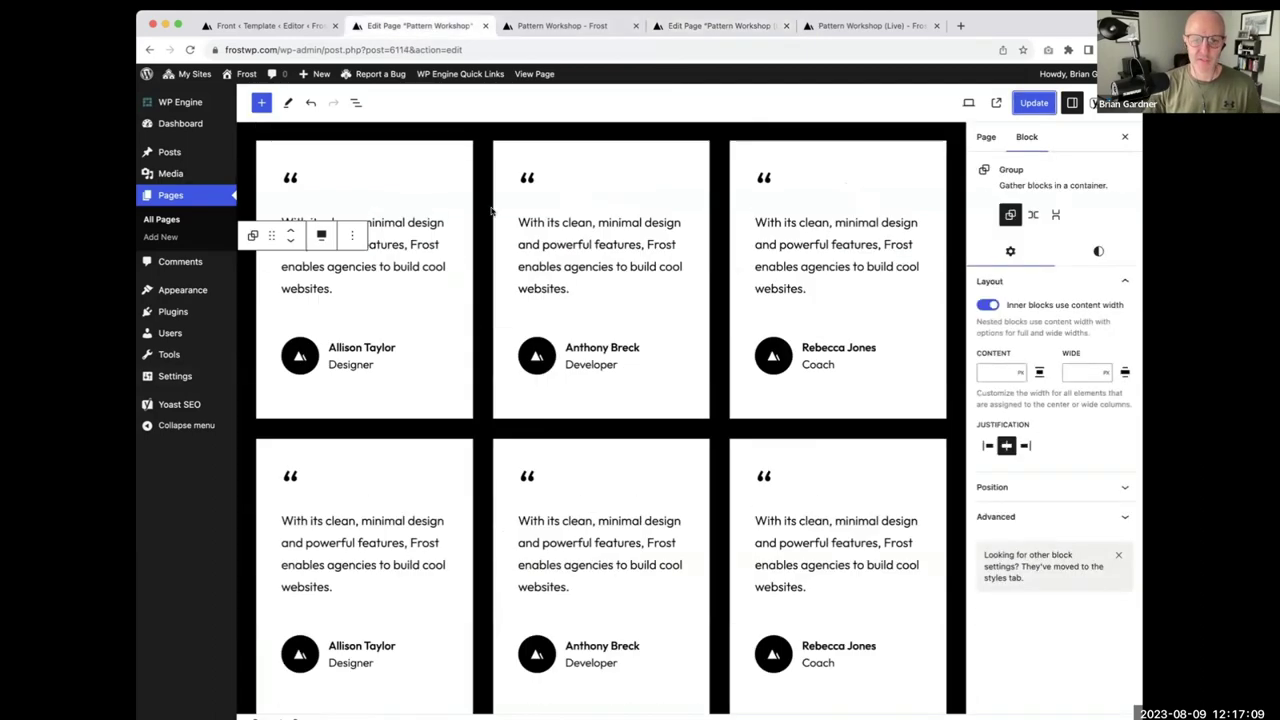
click(565, 297)
click(355, 102)
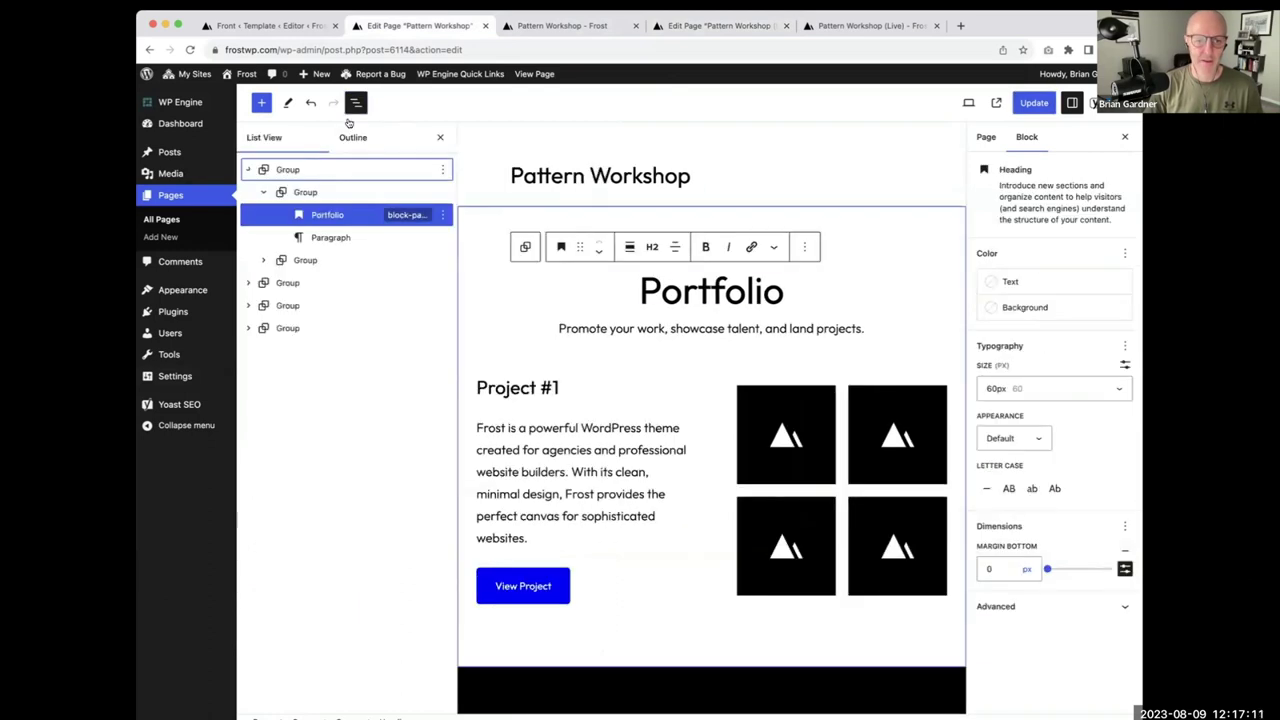
click(303, 193)
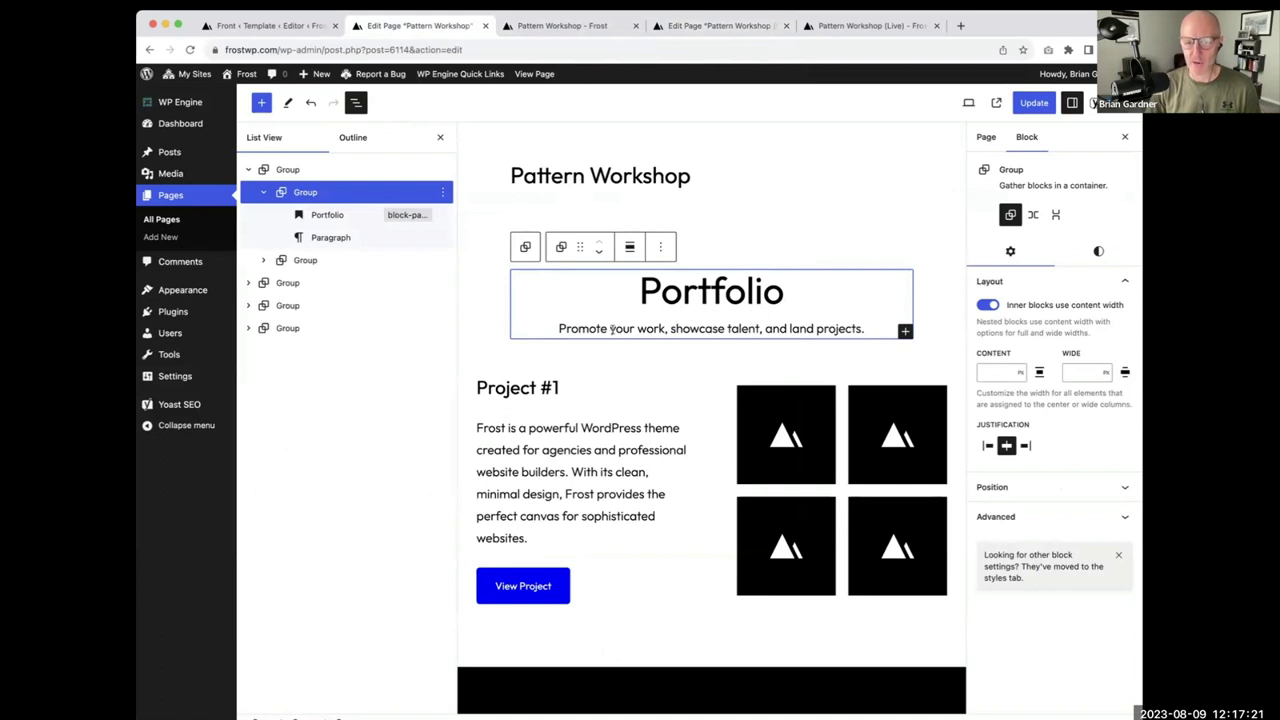
Give the tagline paragraph a custom 10 px top margin and update the page.
click(716, 27)
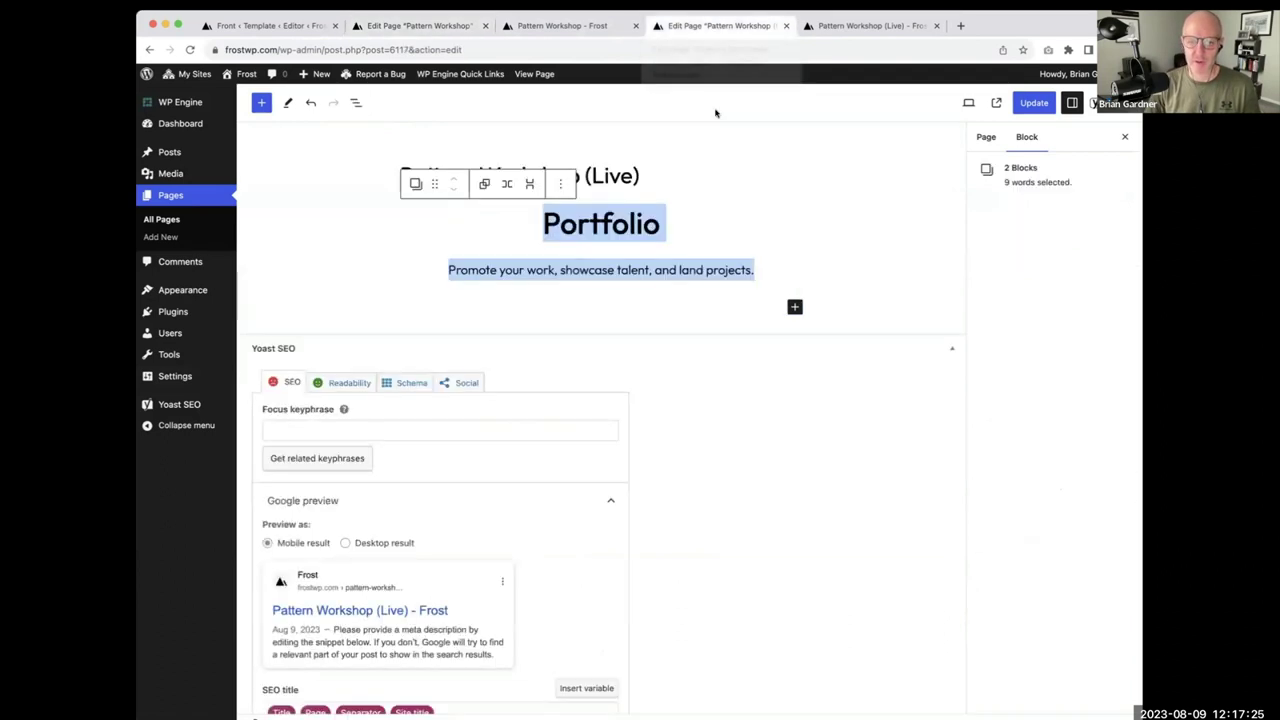
click(688, 268)
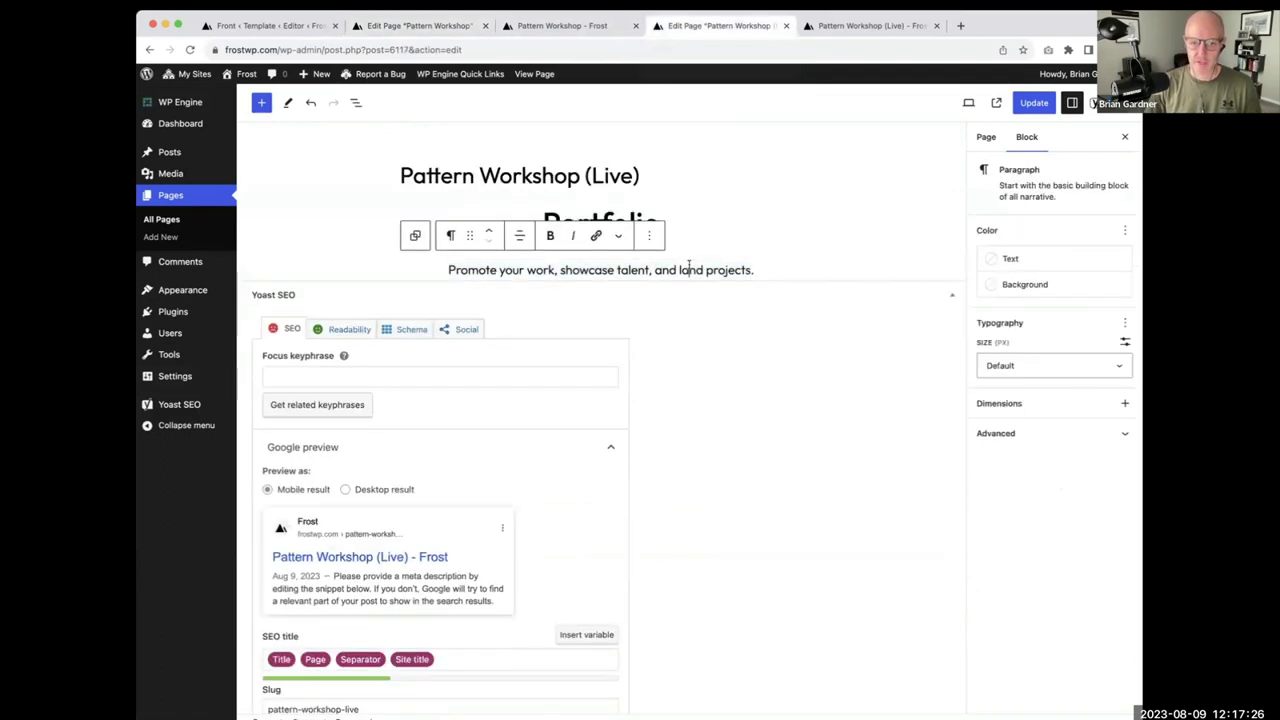
click(1124, 403)
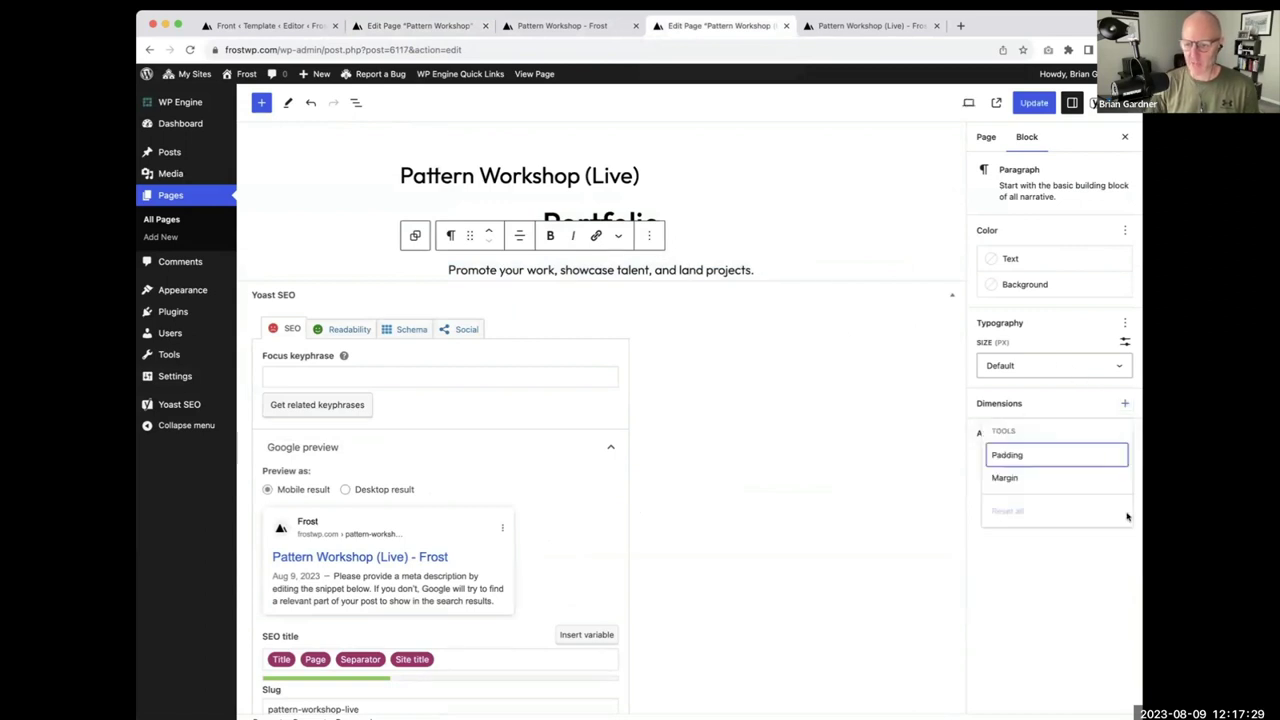
click(1006, 477)
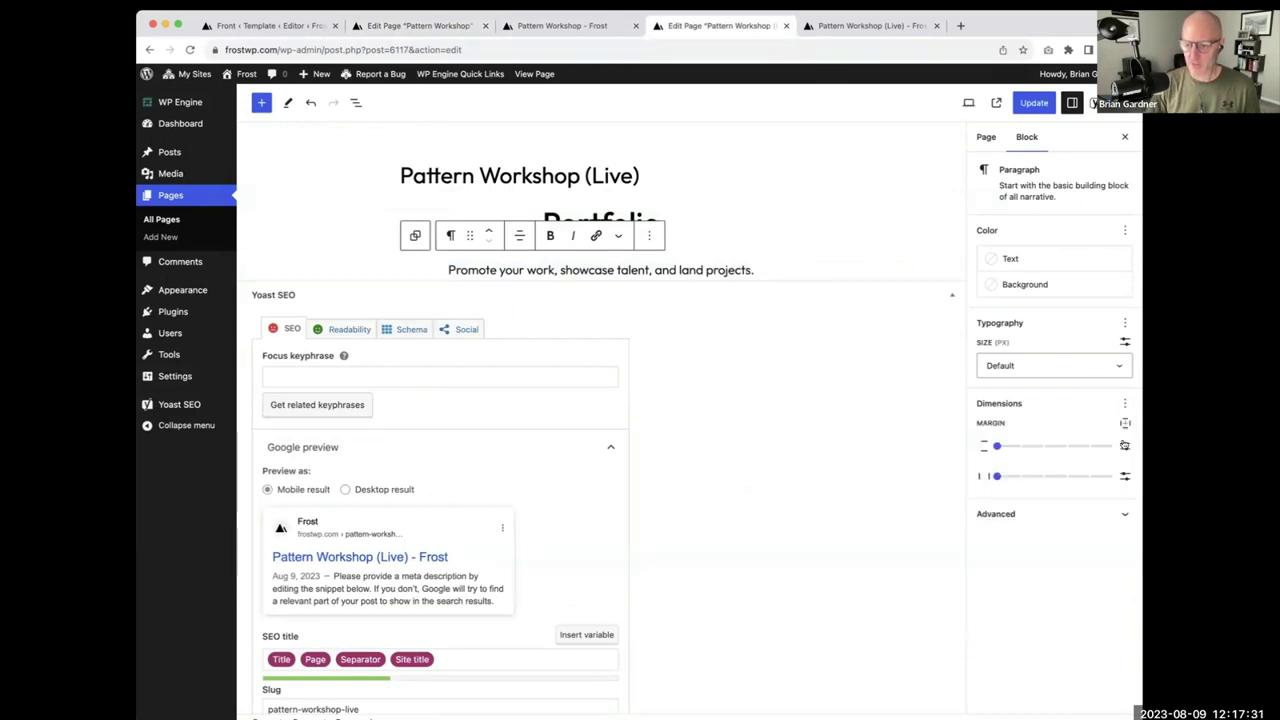
click(1124, 445)
click(1011, 477)
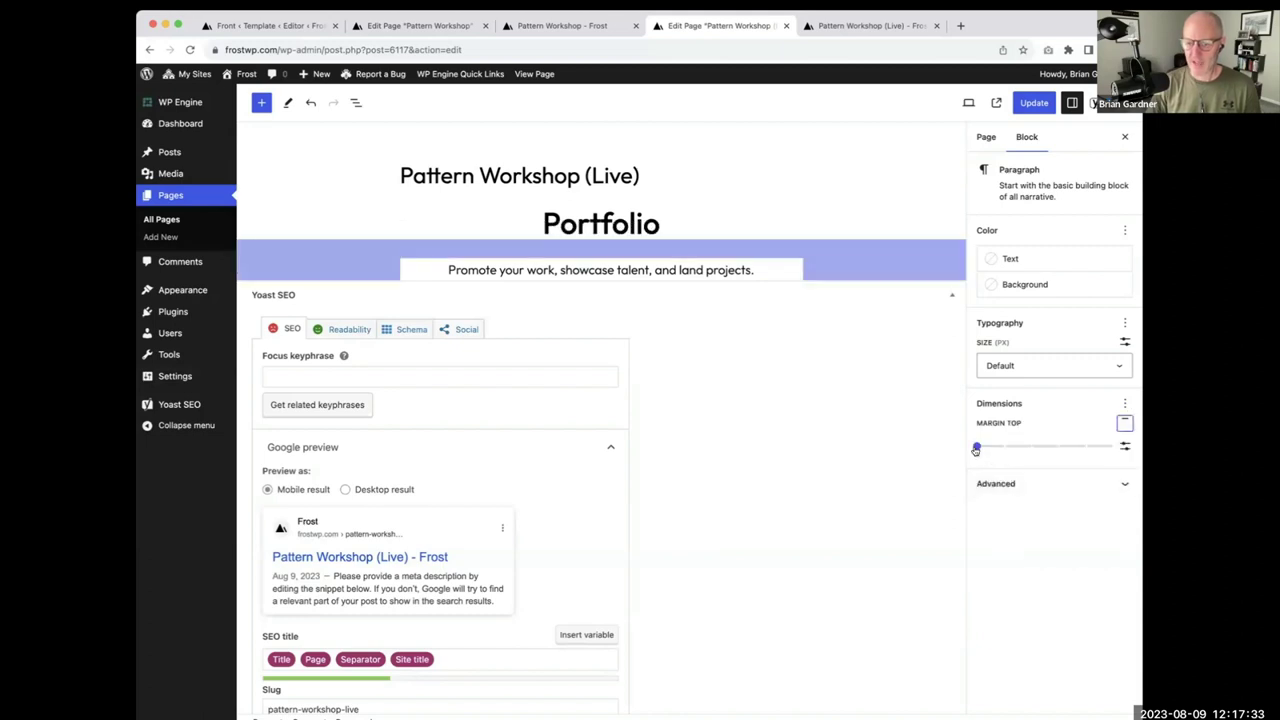
mouse_move(976, 449)
mouse_down()
mouse_move(1114, 446)
mouse_move(967, 447)
mouse_up()
click(1125, 446)
text(10)
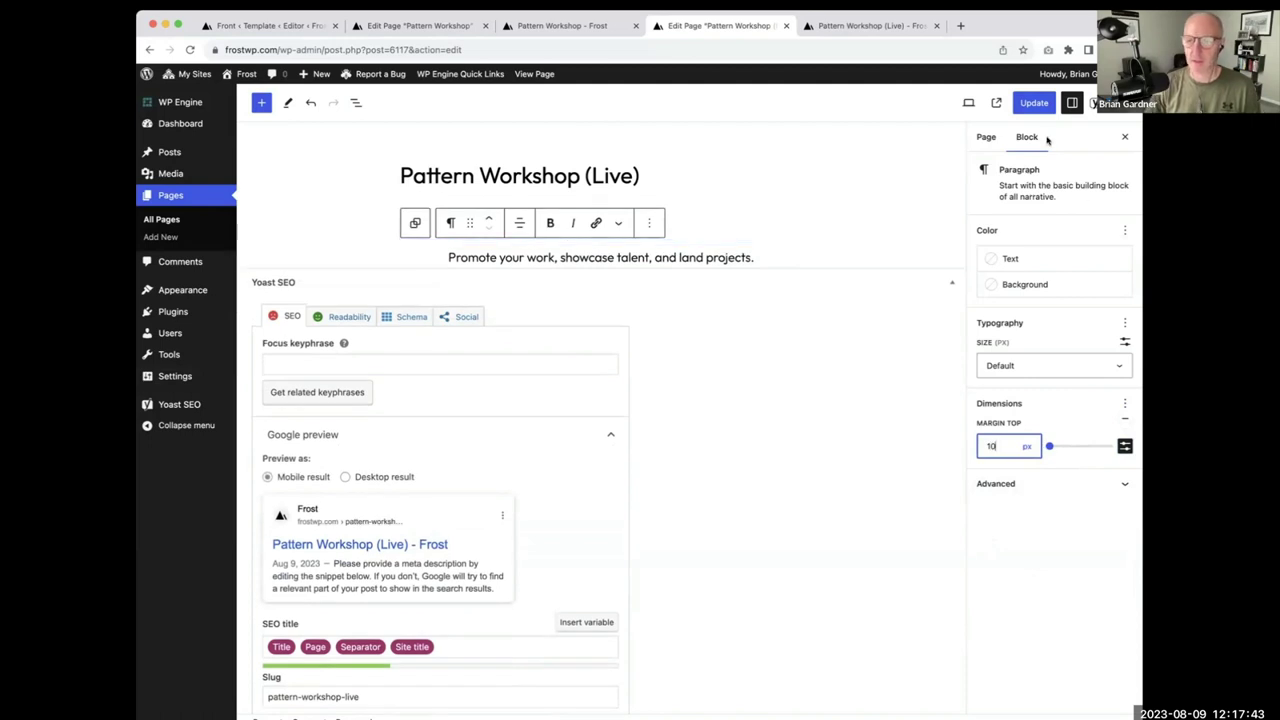
click(1033, 104)
click(869, 27)
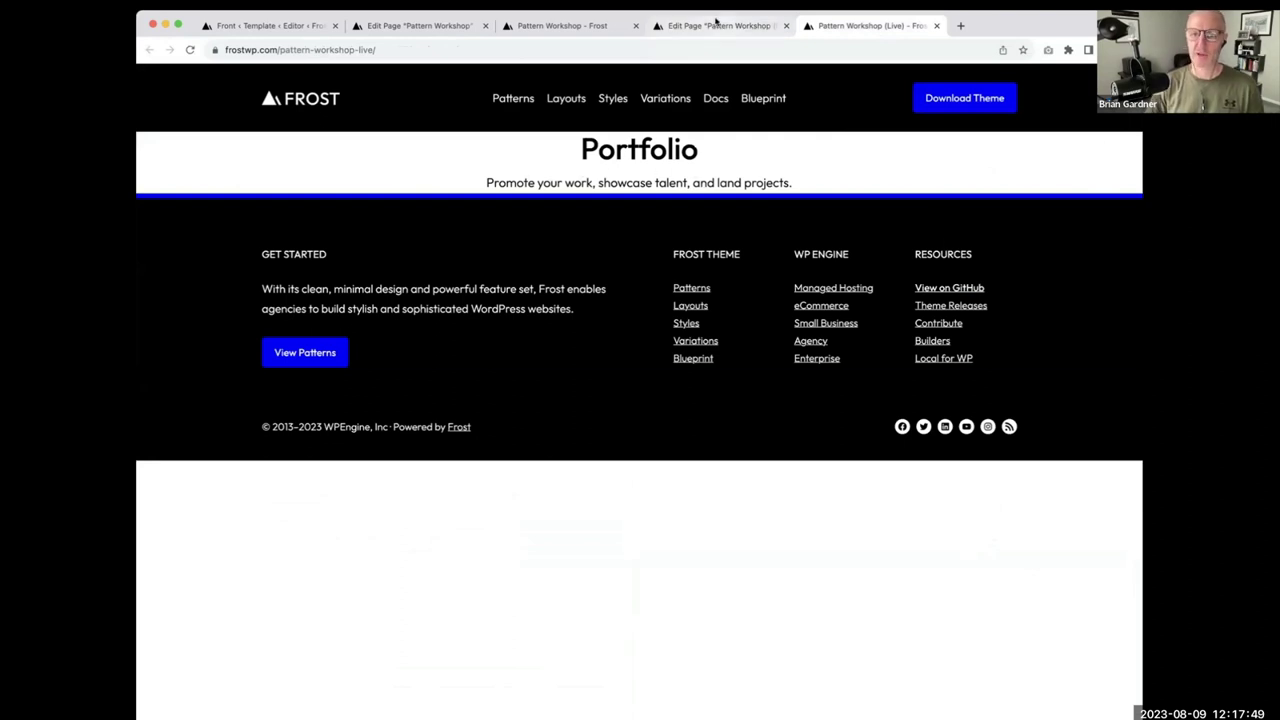
Pad the Portfolio group xLarge top and bottom and 30 px on the sides, then update.
click(714, 27)
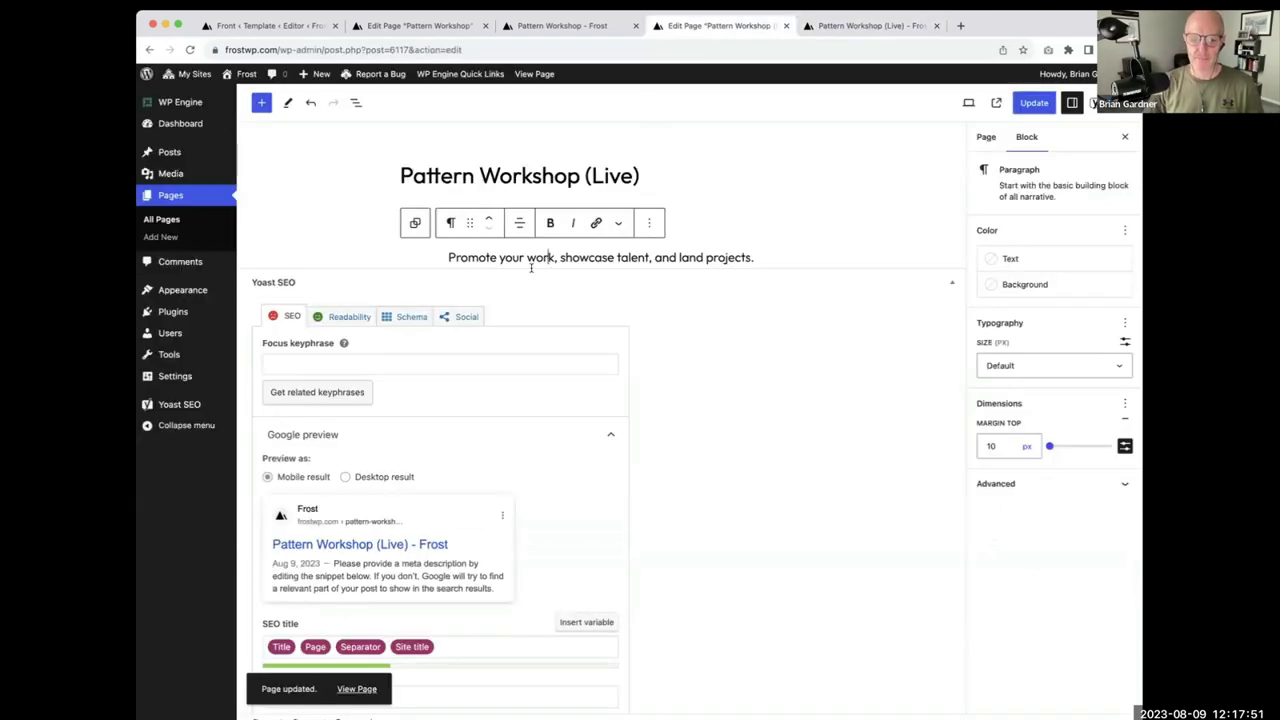
click(850, 240)
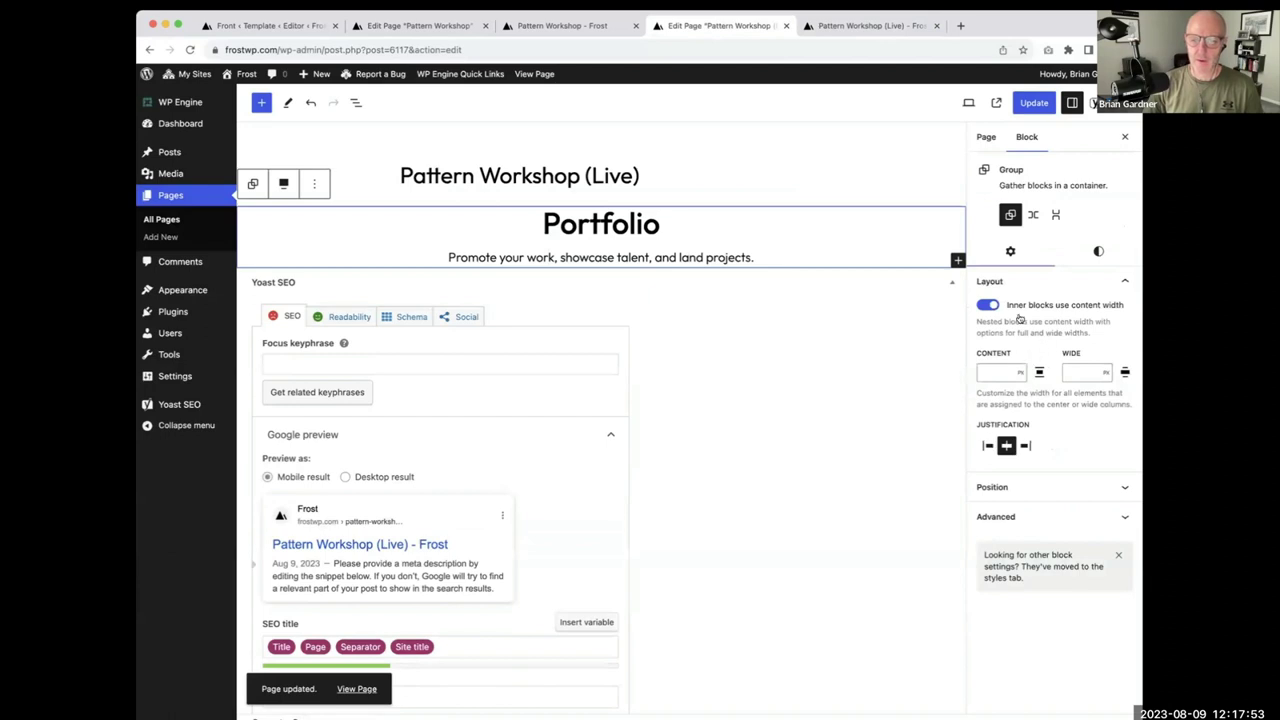
click(1098, 251)
scroll(1060, 400, down, 5)
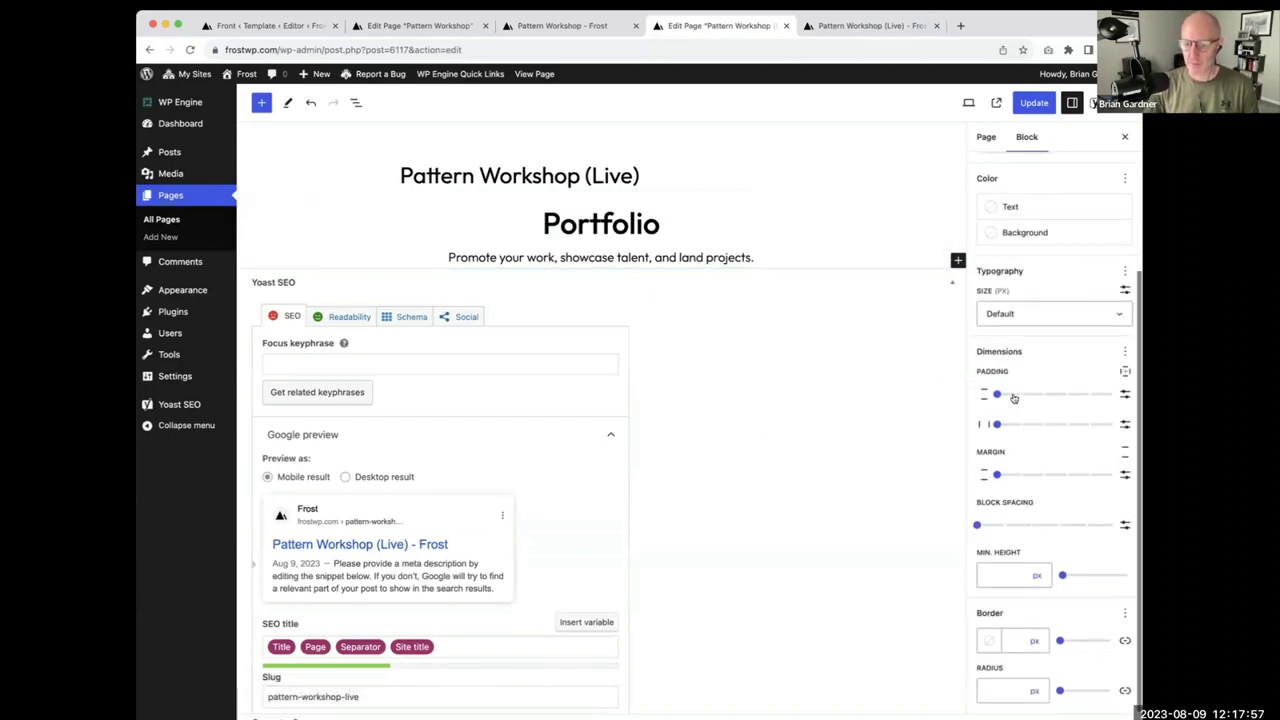
drag(997, 394, 1114, 393)
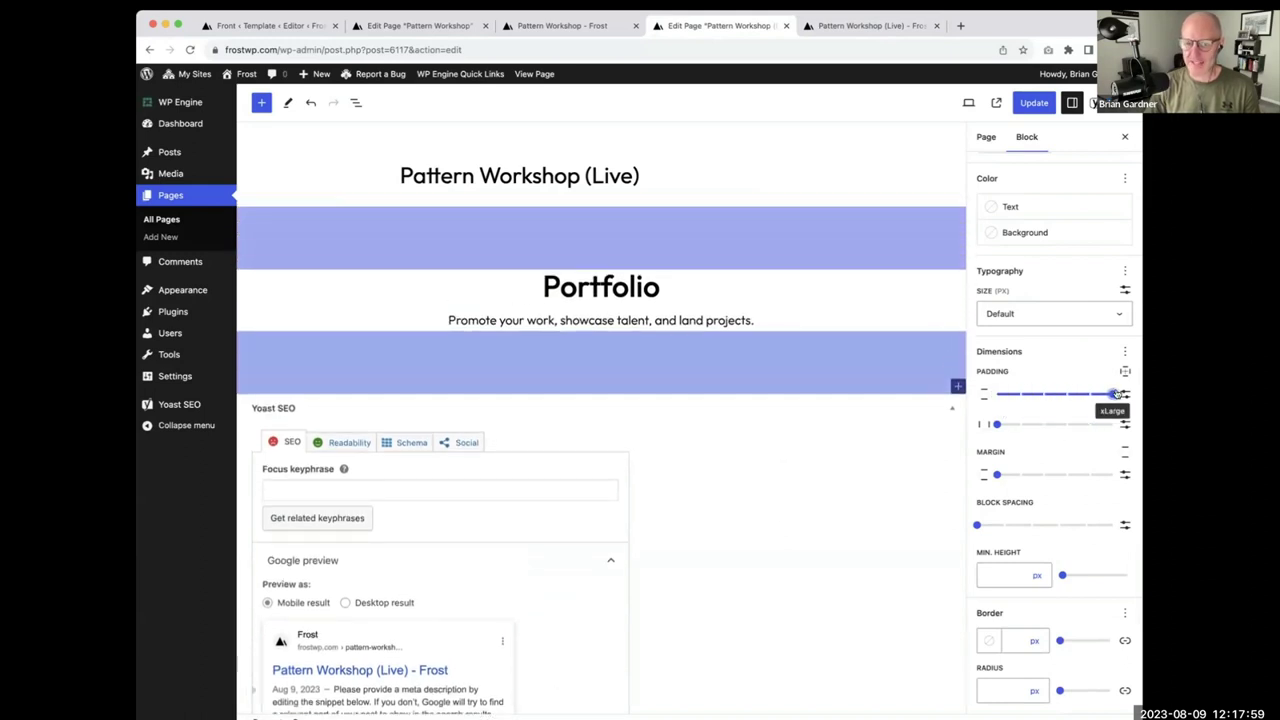
click(1125, 424)
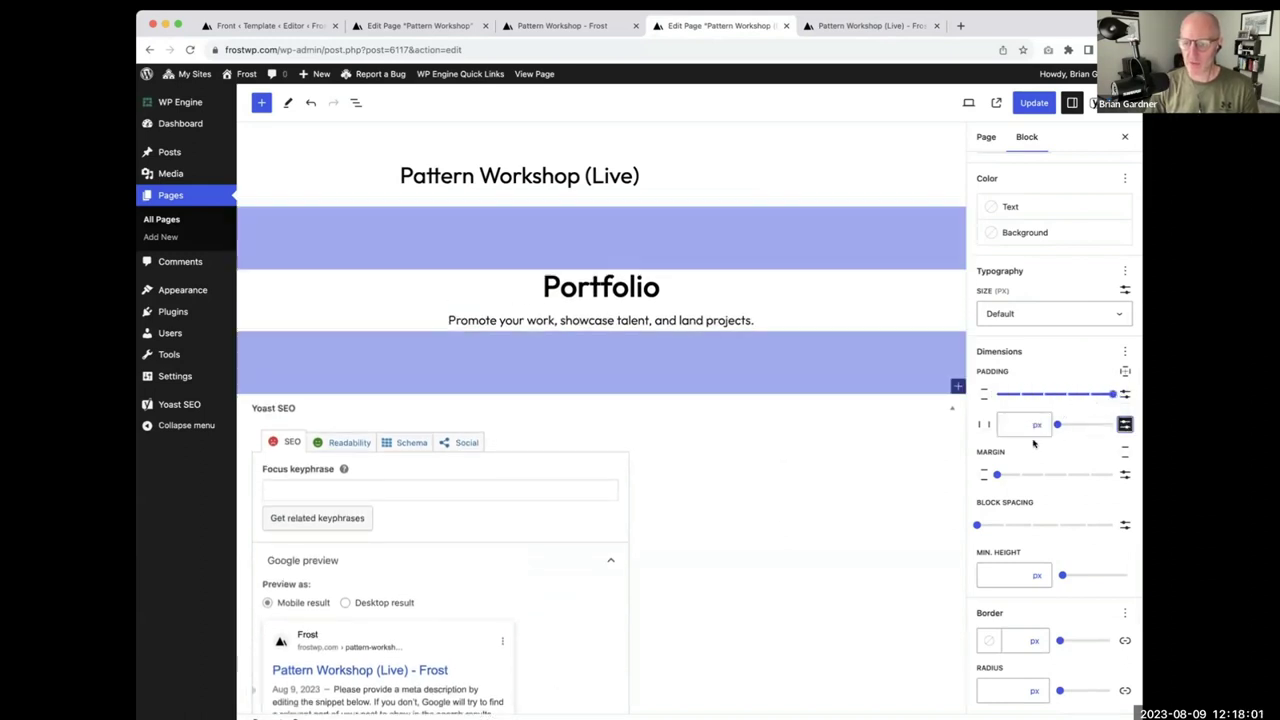
click(1018, 426)
text(30)
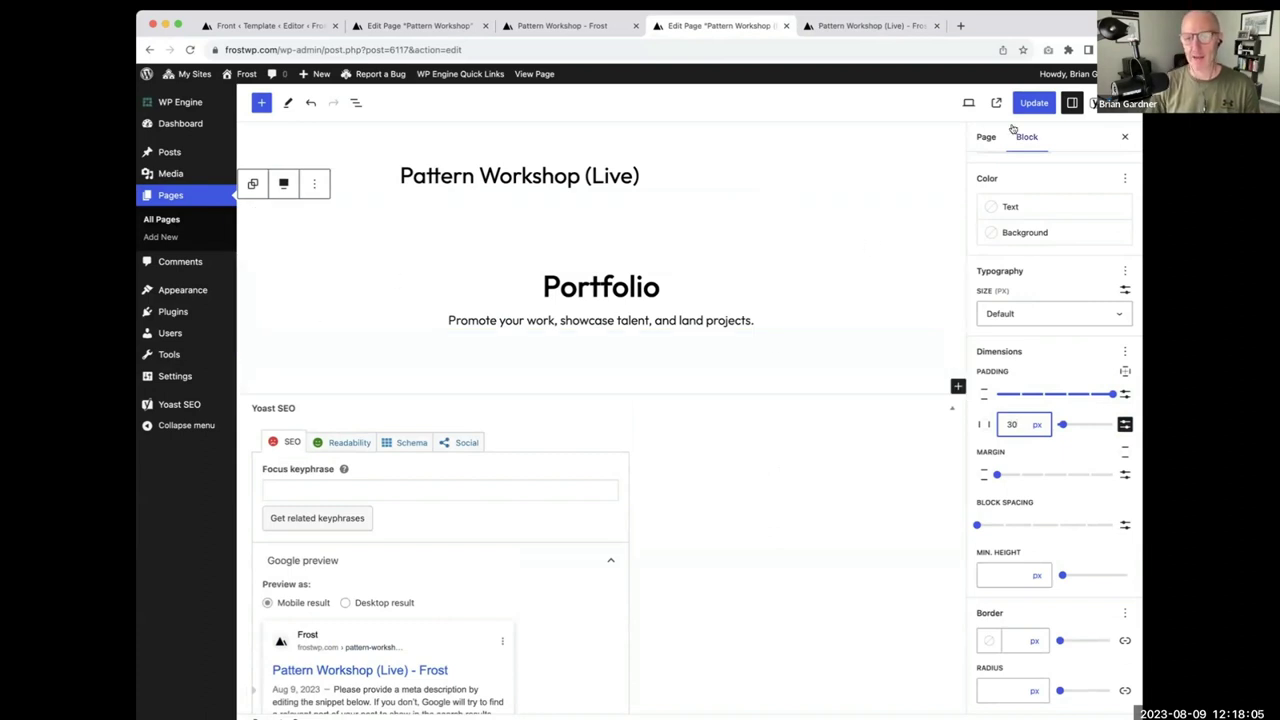
click(1032, 103)
click(870, 25)
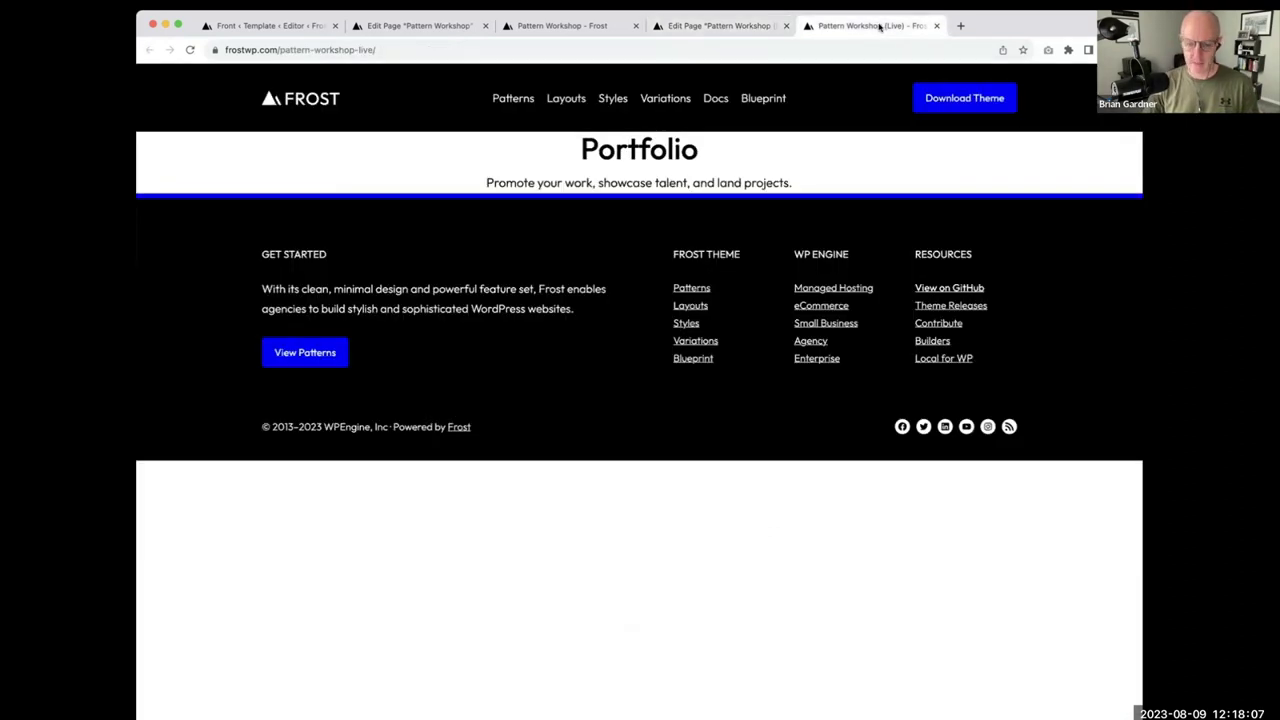
Reload the live page to check the Portfolio padding, then view the original page's Project #1 section.
key(super+r)
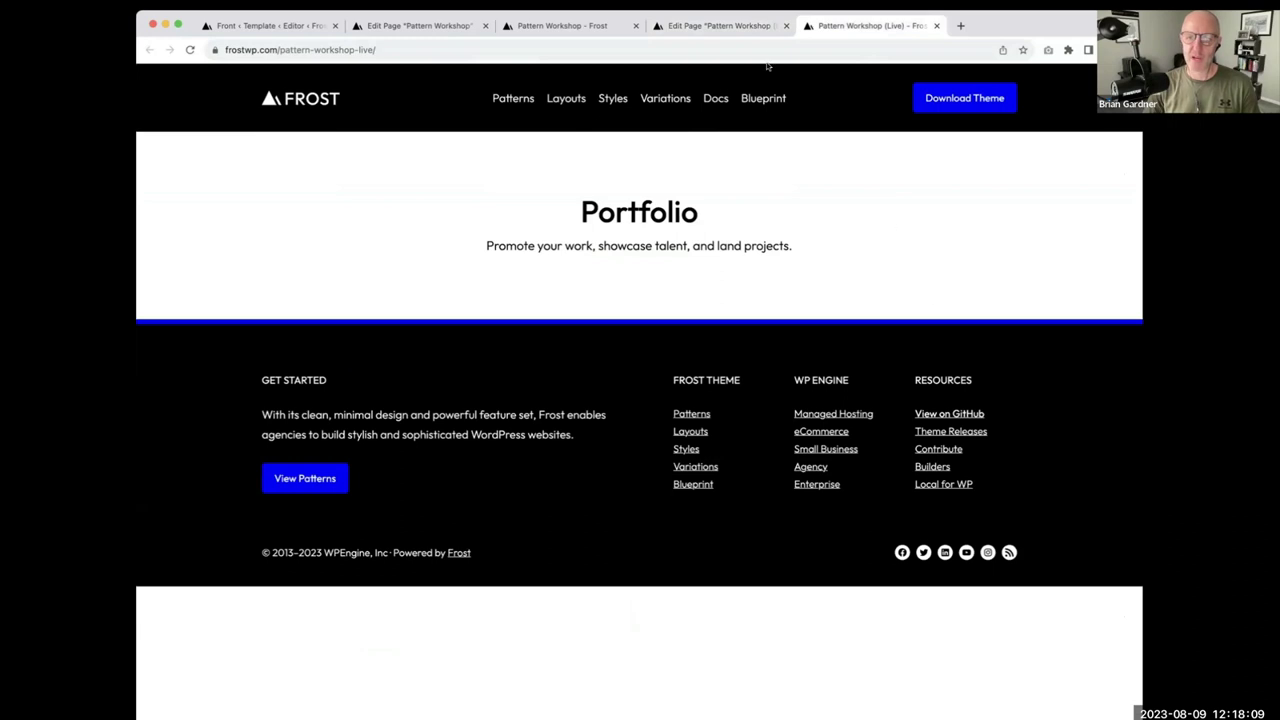
click(563, 26)
scroll(652, 196, down, 4)
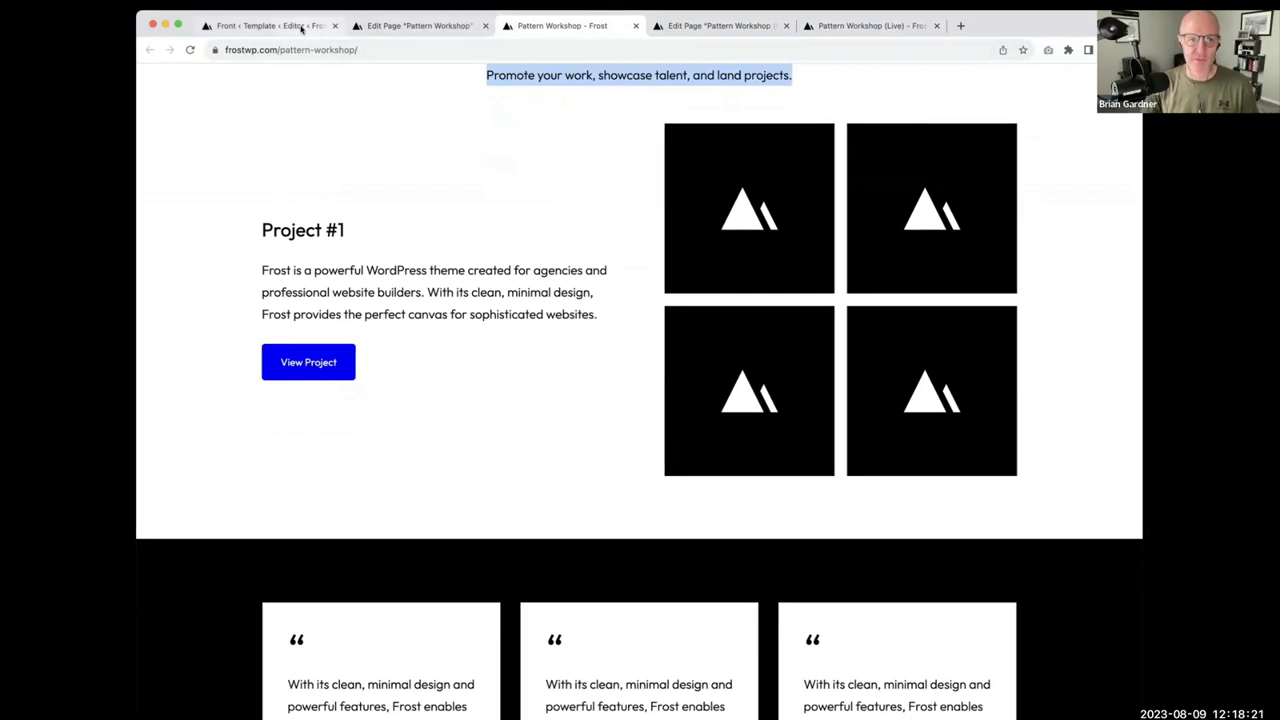
Inspect the original's Project #1 Columns, each Column and its Gallery in List View, then return to the Live editor.
click(386, 30)
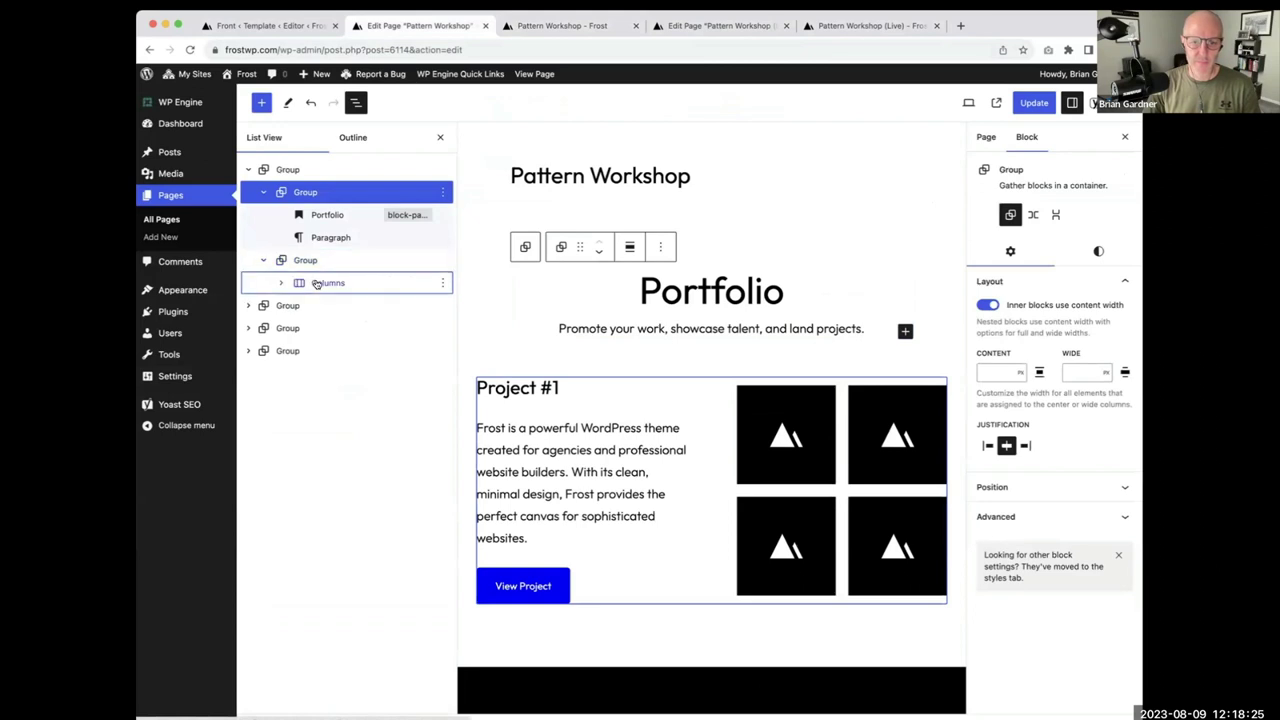
click(312, 284)
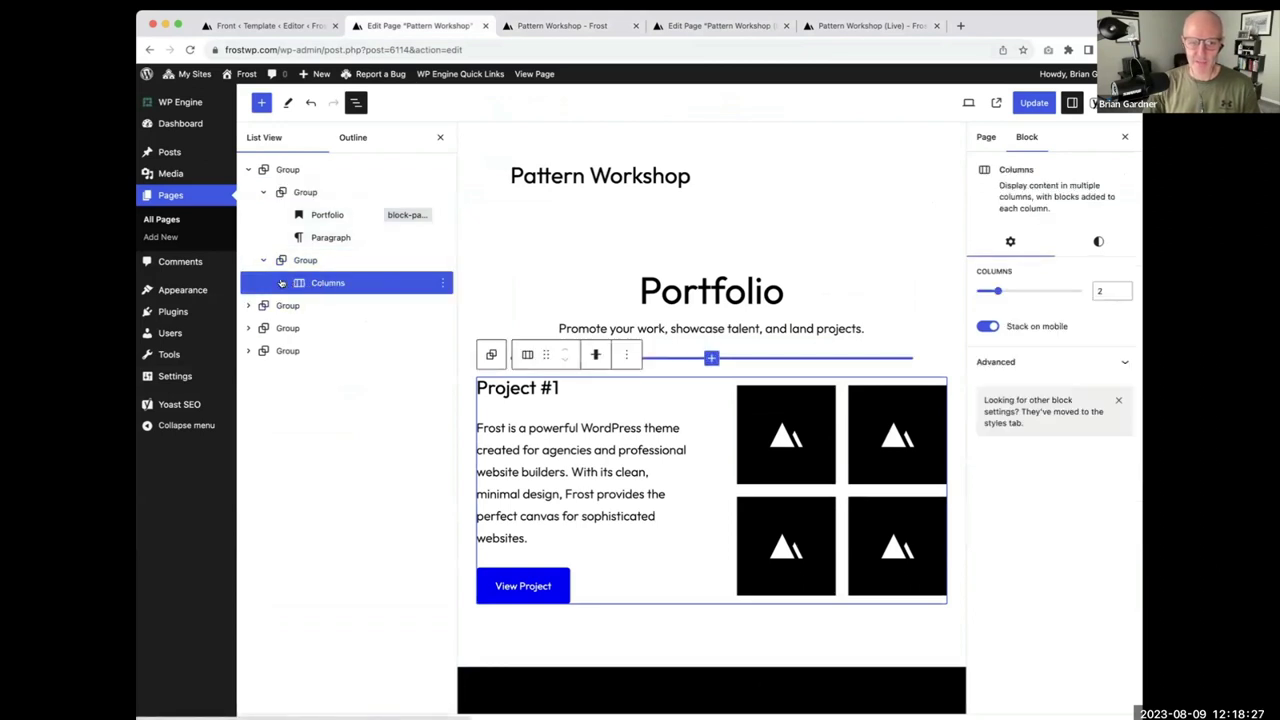
click(281, 283)
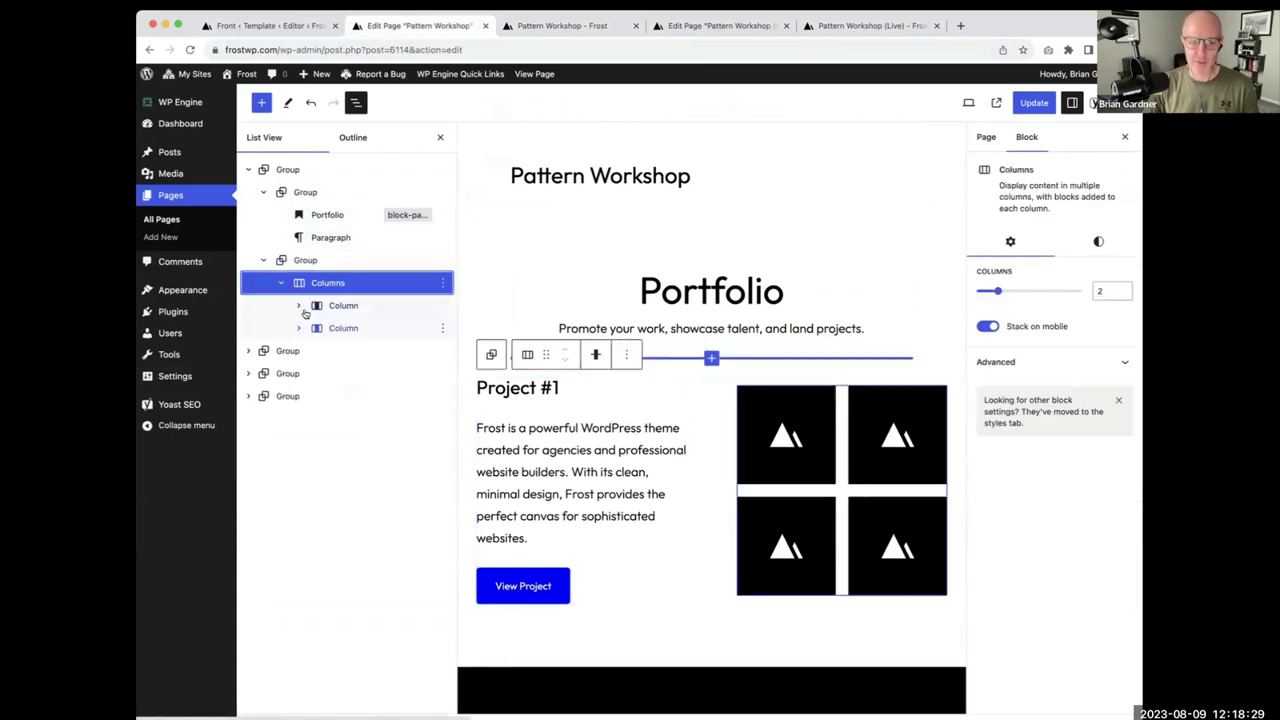
click(298, 328)
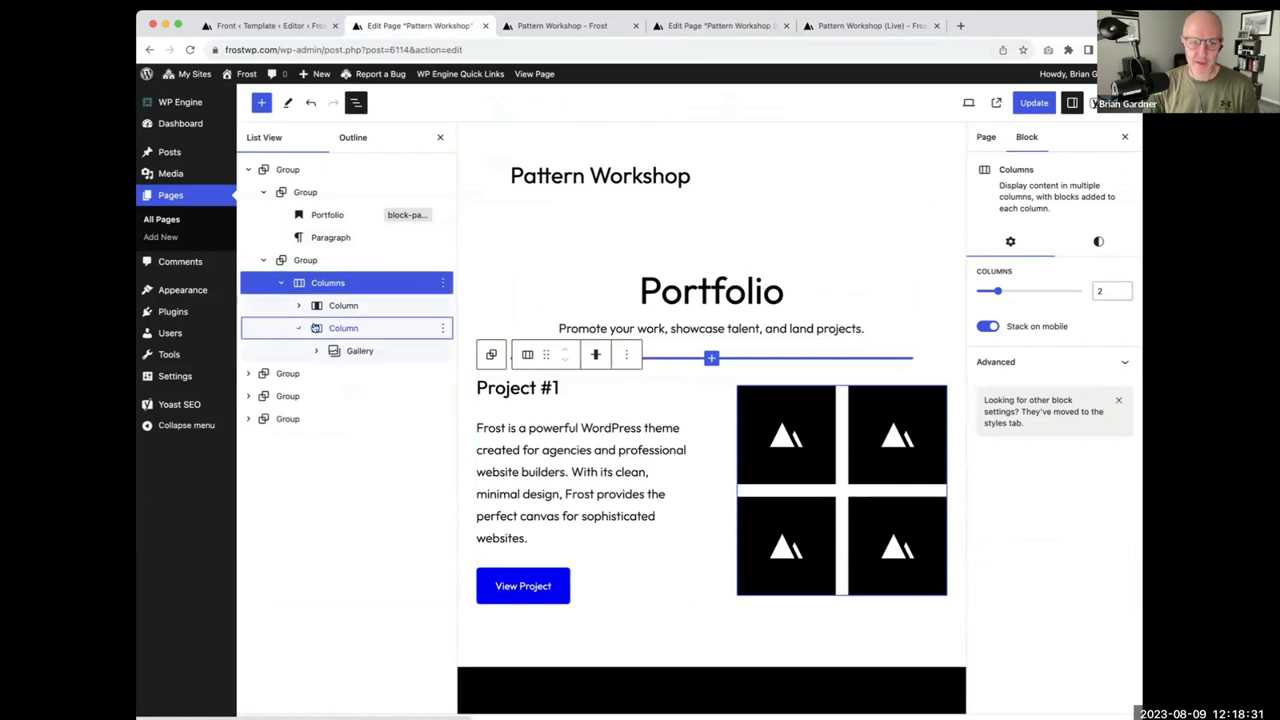
click(357, 350)
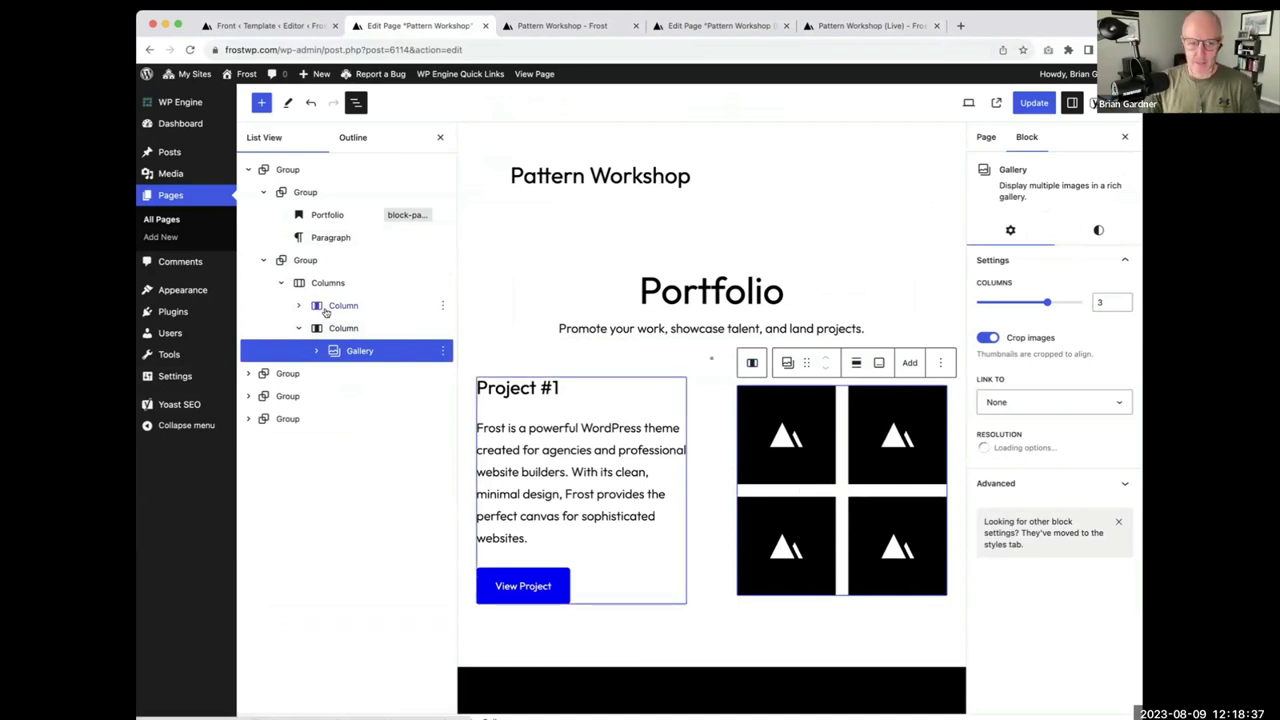
click(298, 305)
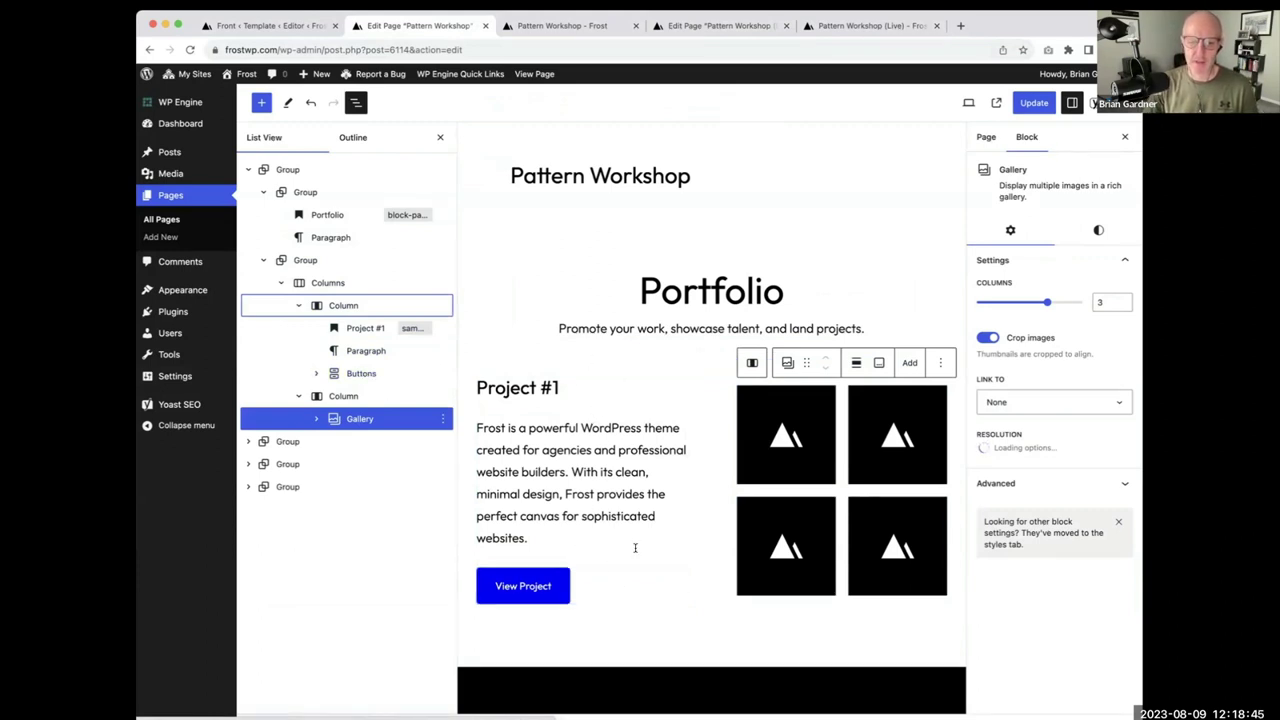
click(700, 26)
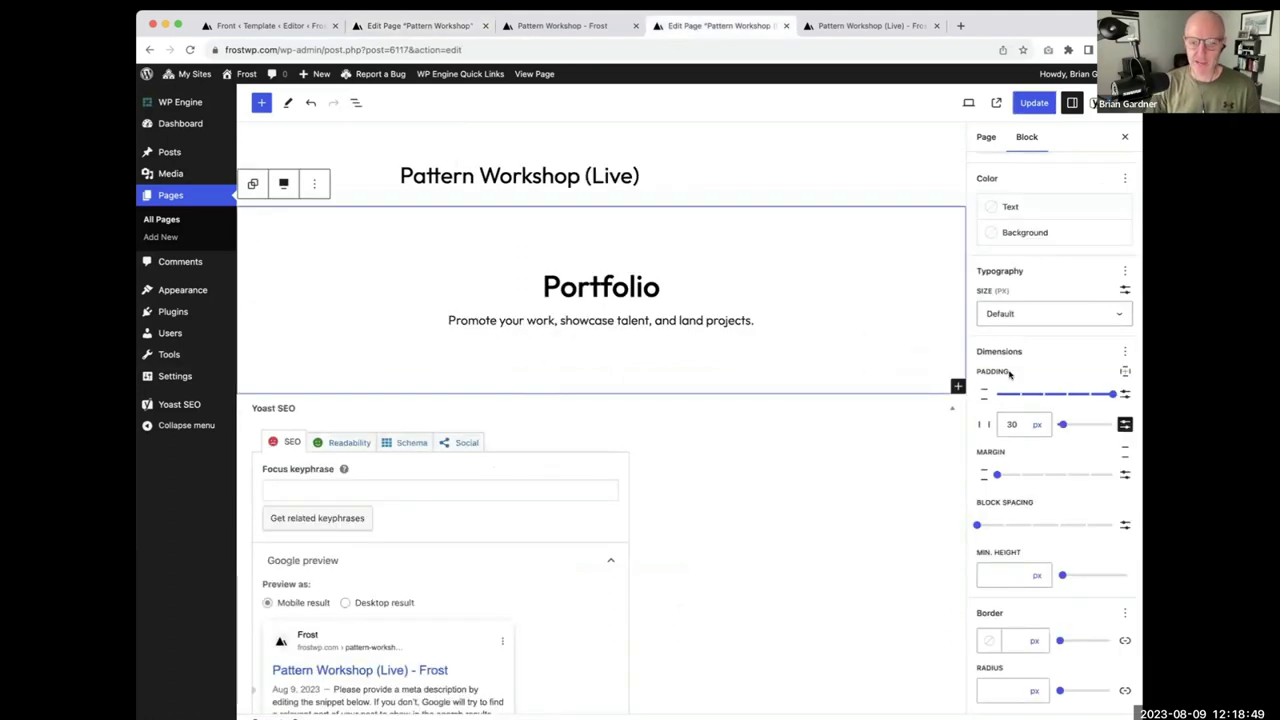
Add an even two-column Columns block below Portfolio and set it to wide width.
click(957, 386)
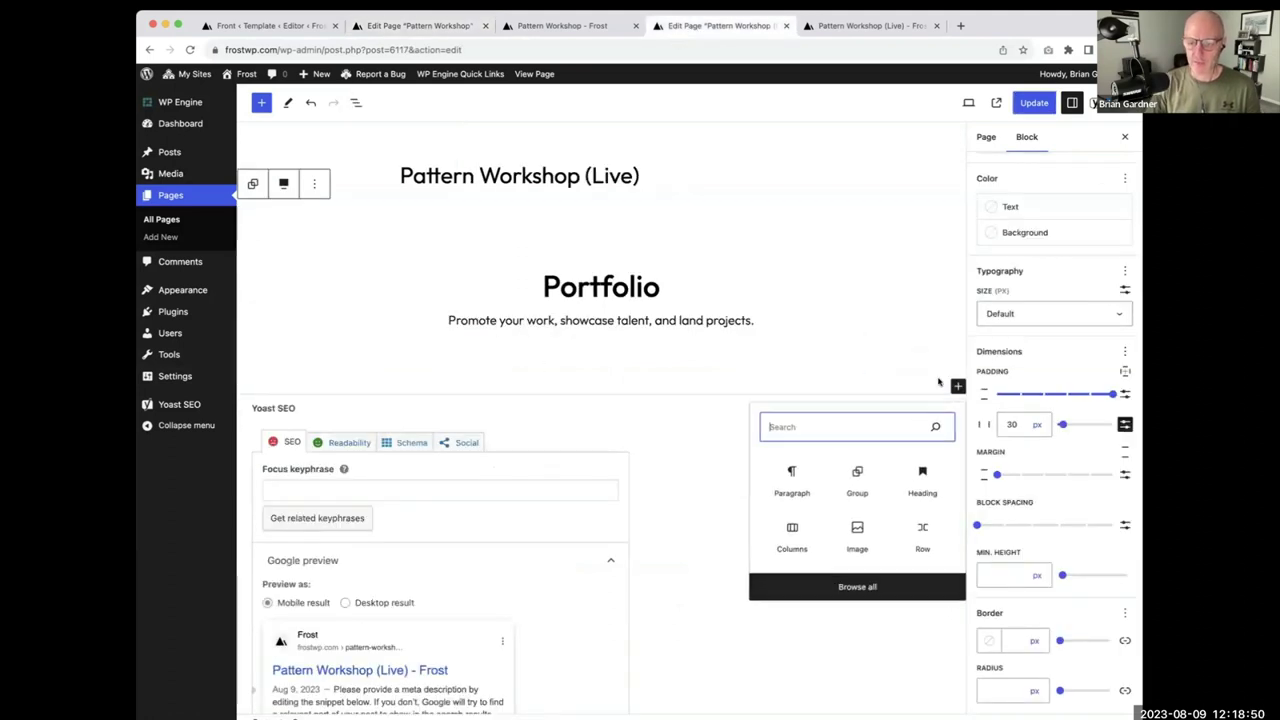
click(790, 535)
click(495, 448)
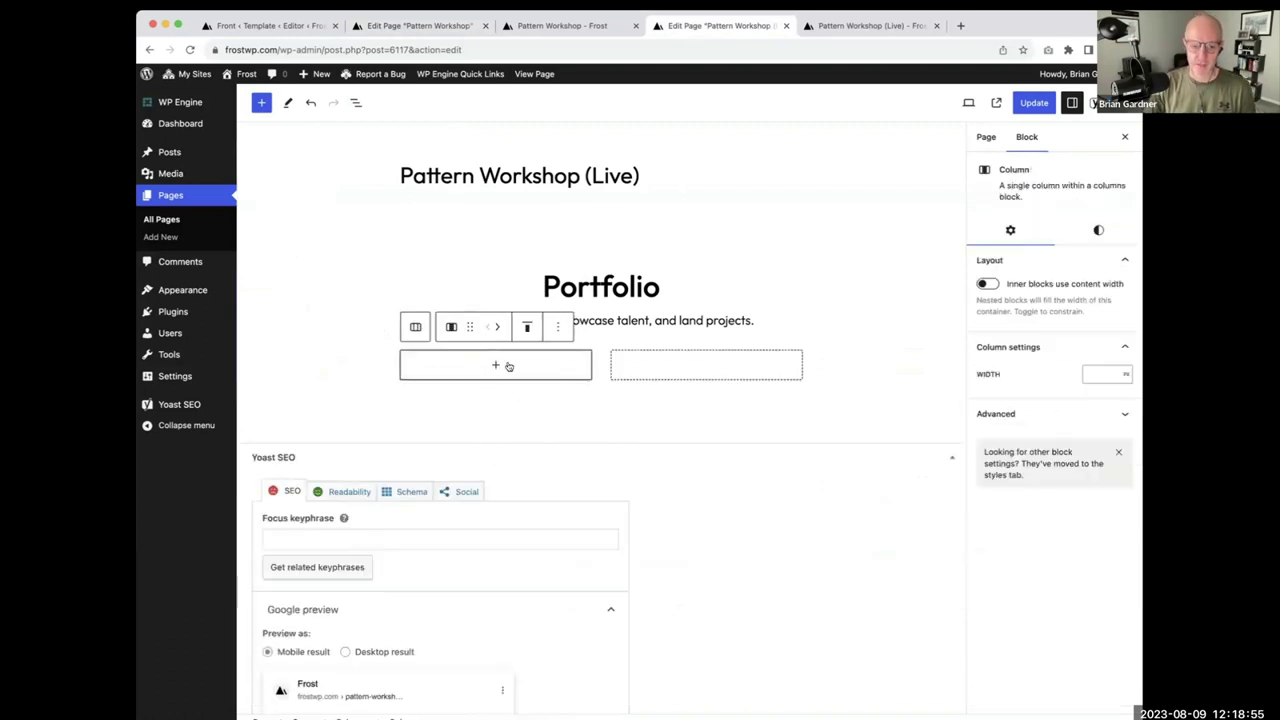
click(415, 327)
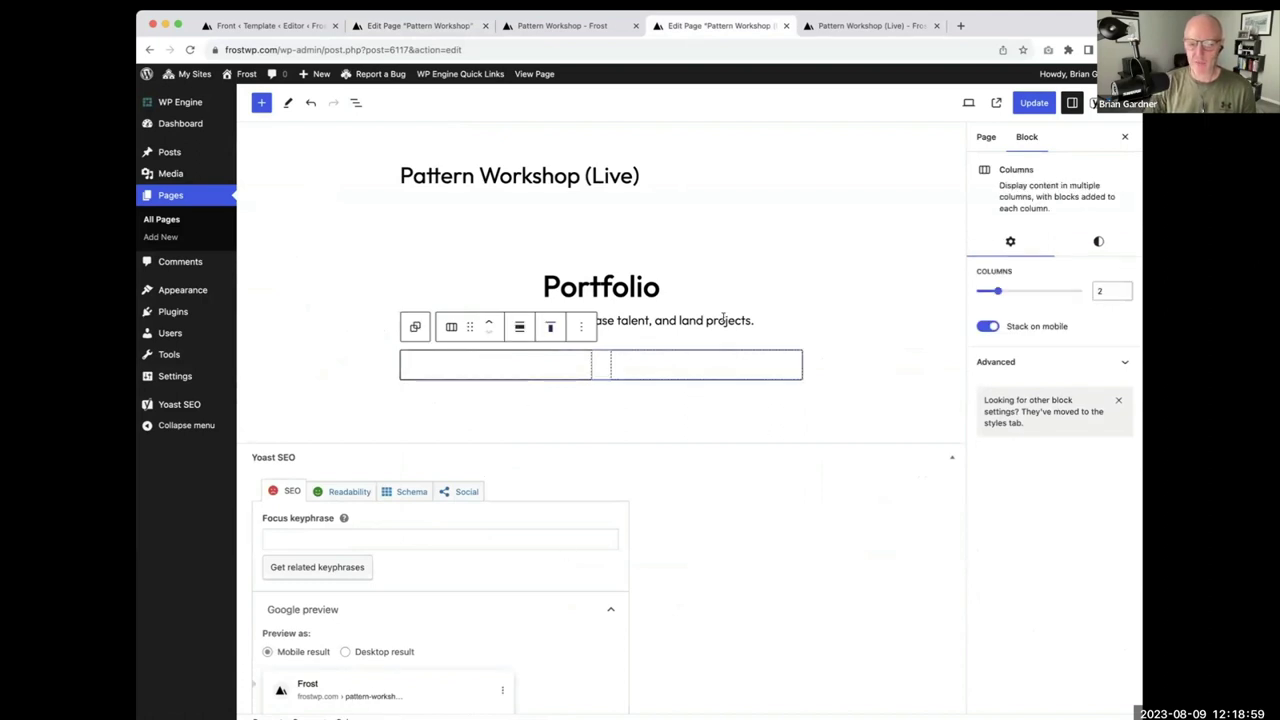
click(520, 328)
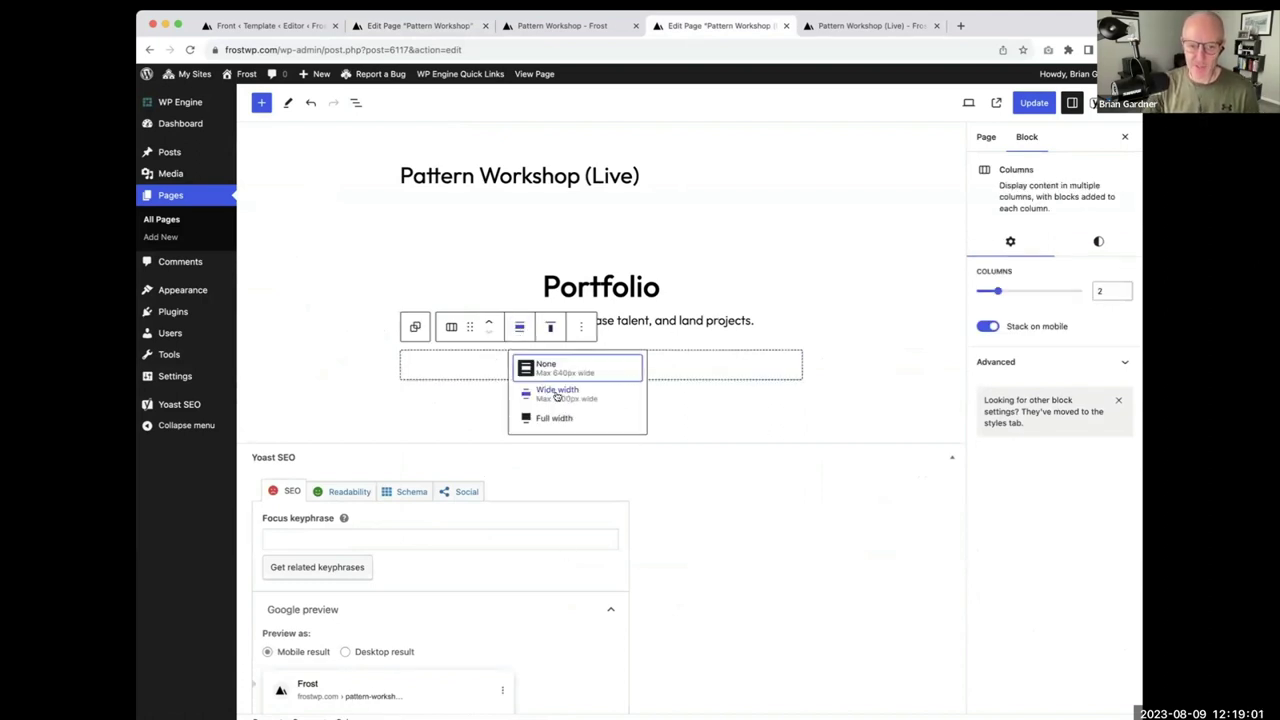
click(558, 392)
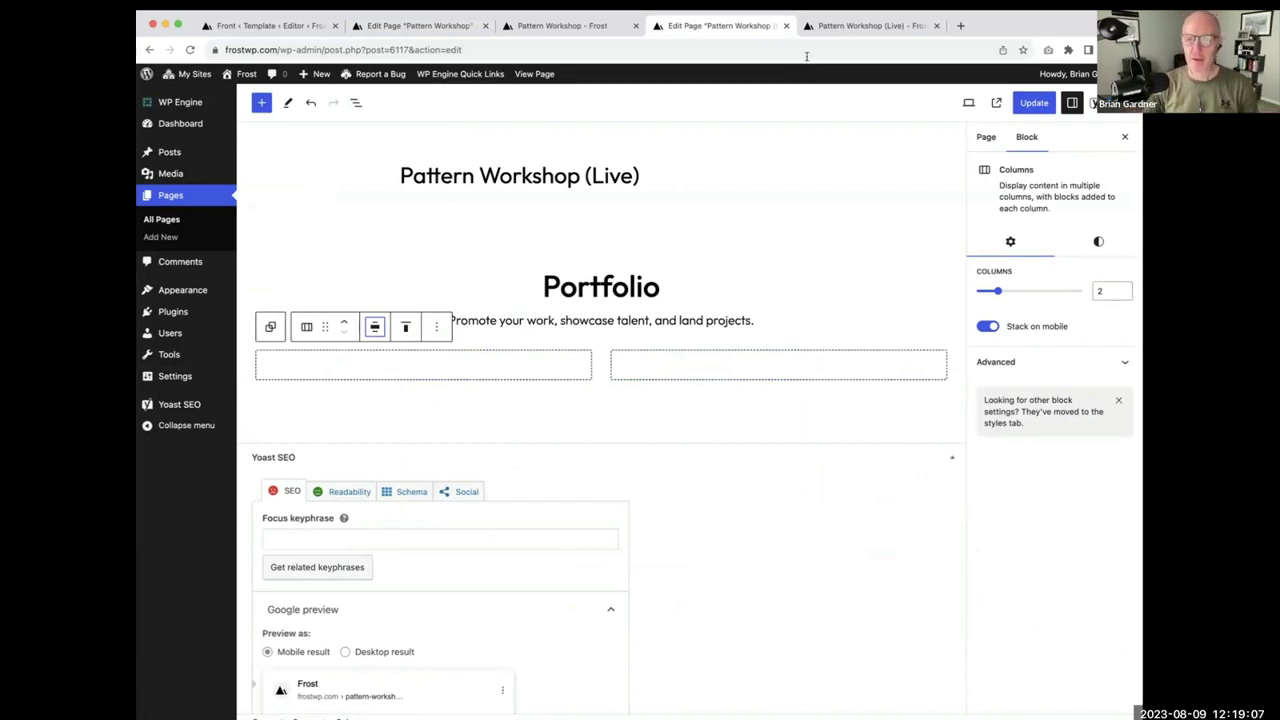
click(560, 25)
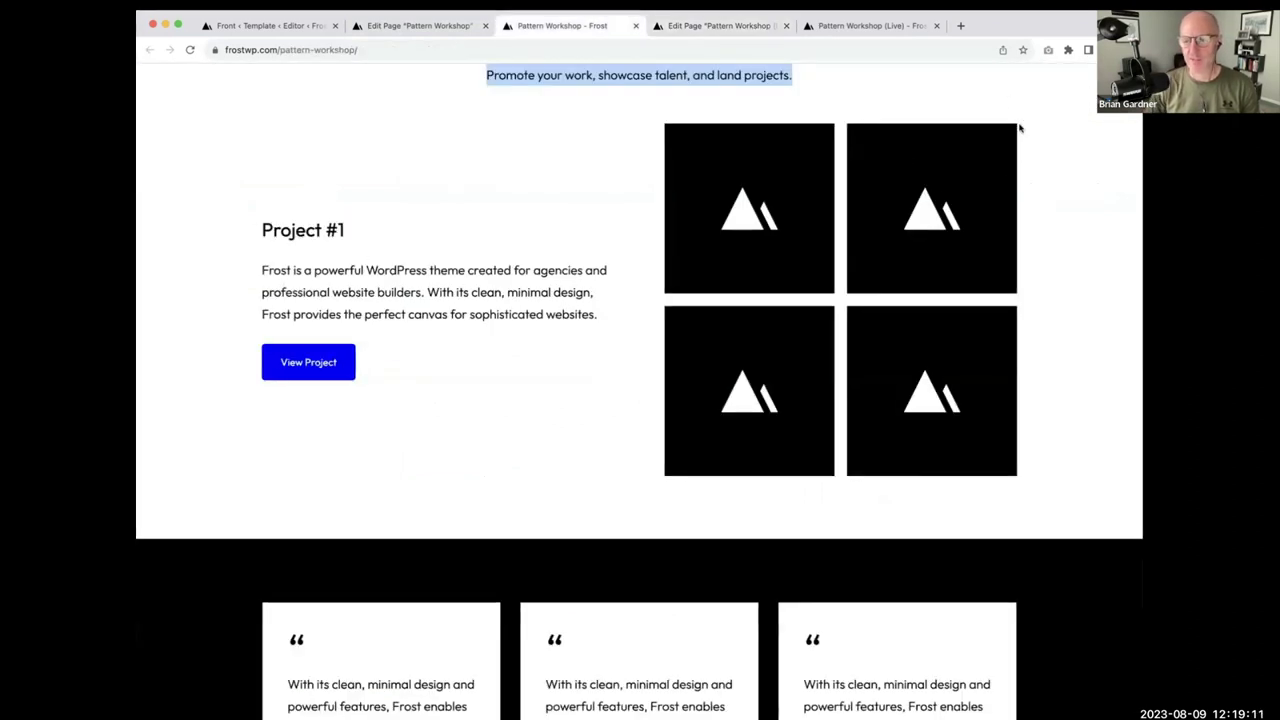
click(735, 27)
Add a 'Sample Project' heading to the left column.
click(409, 370)
click(418, 367)
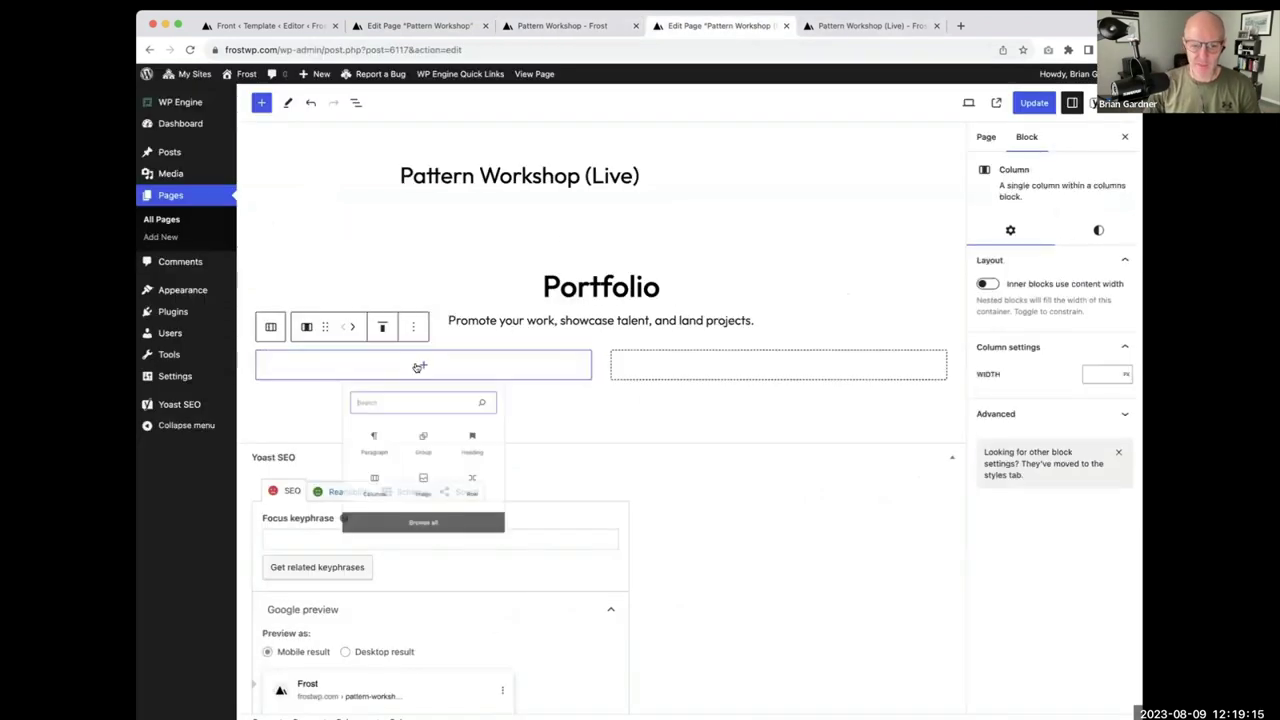
click(477, 455)
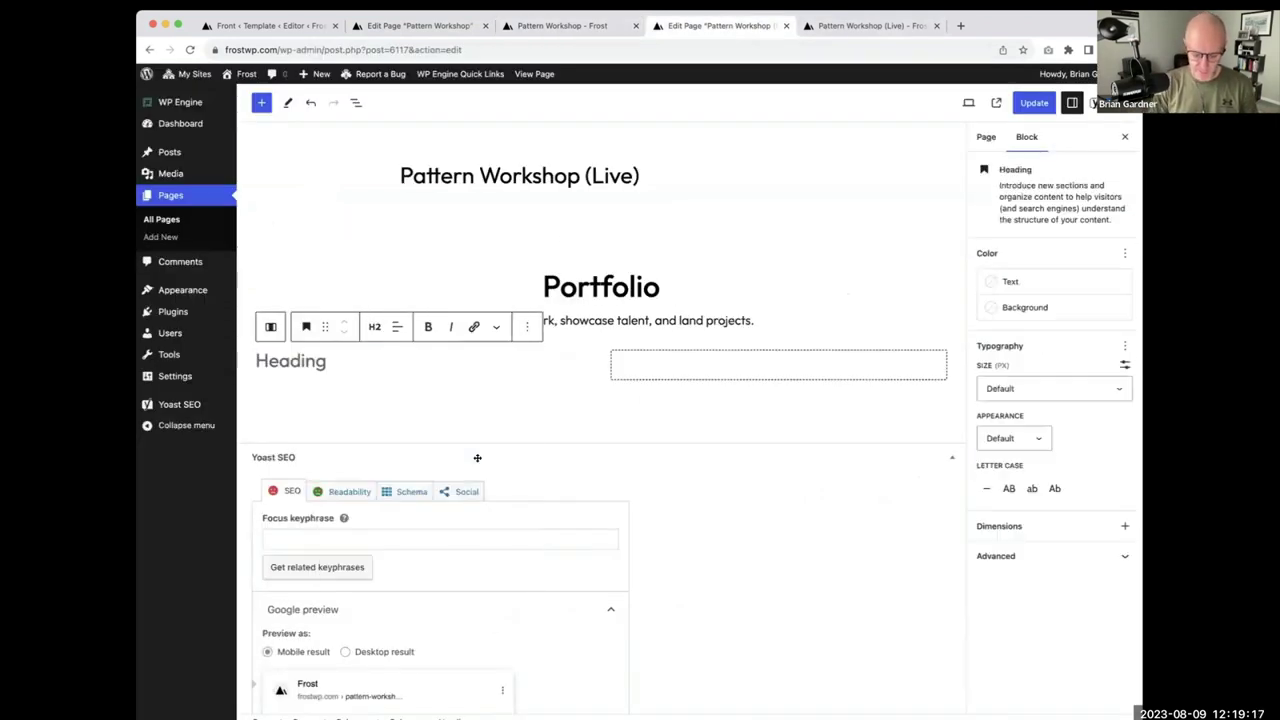
text(Head)
key(BackSpace)
key(BackSpace)
key(BackSpace)
key(BackSpace)
text(Sam)
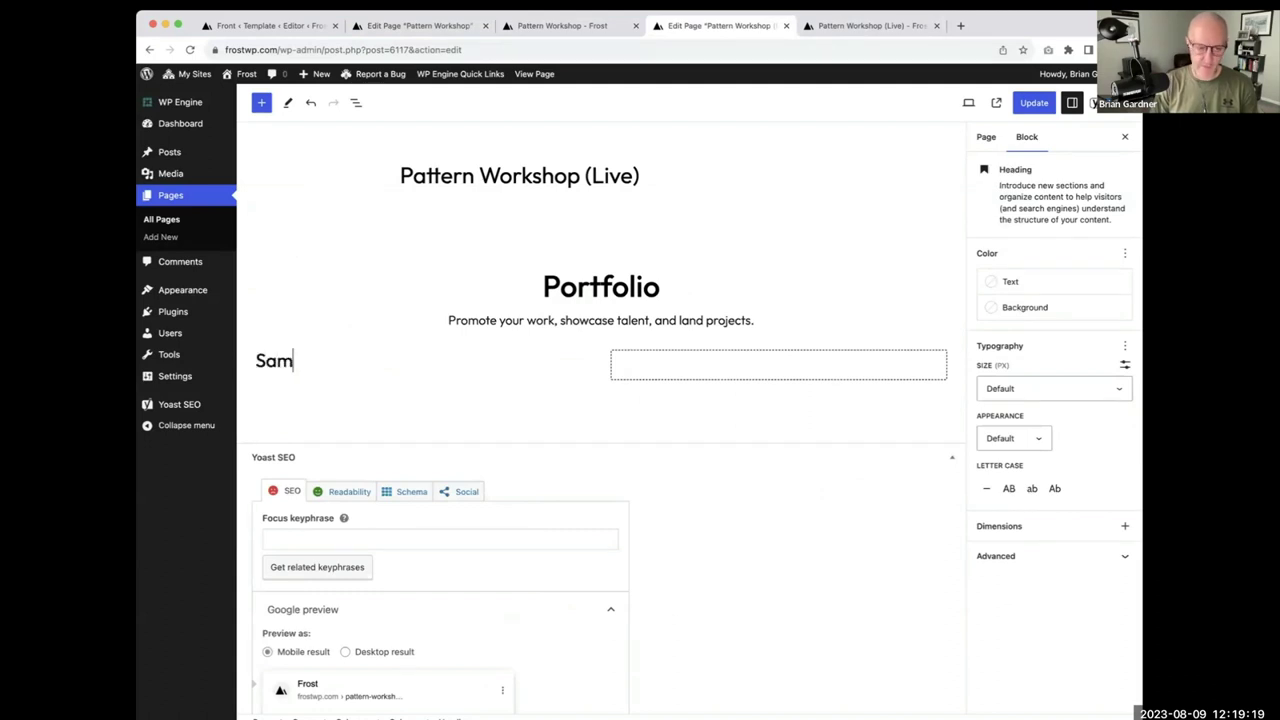
text(ple Porject)
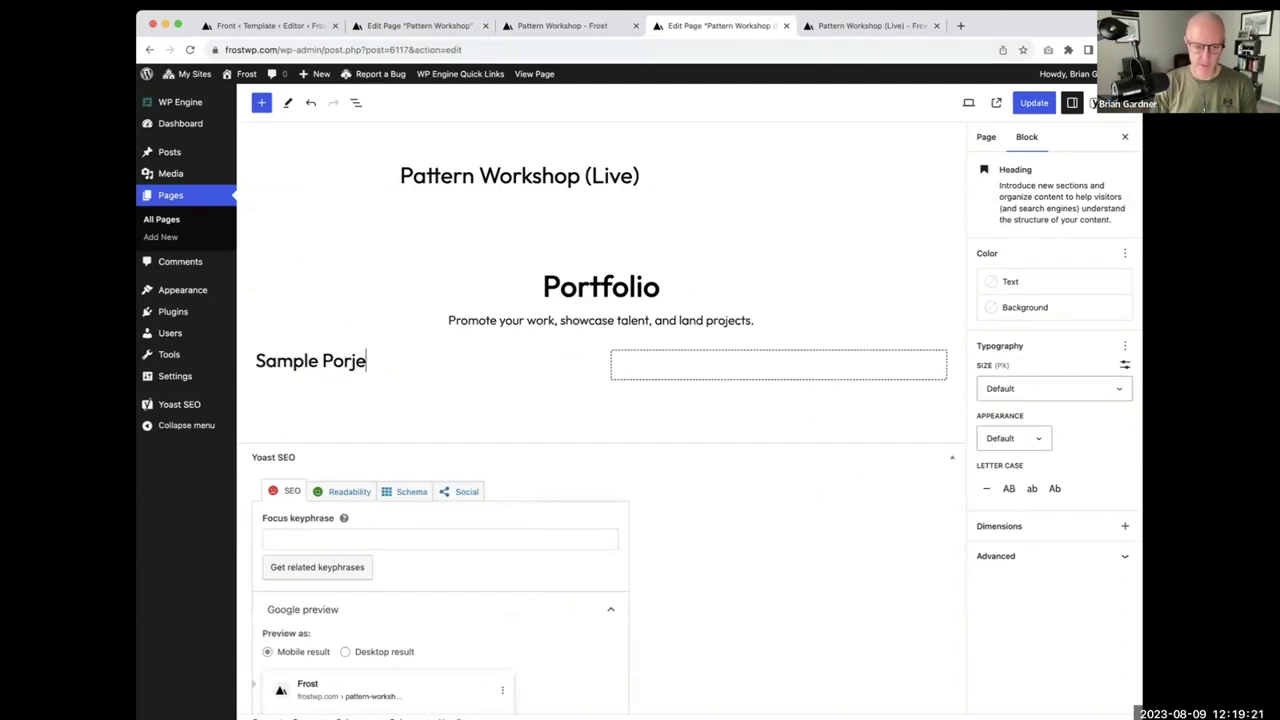
key(BackSpace)
key(BackSpace)
key(BackSpace)
key(BackSpace)
key(BackSpace)
key(BackSpace)
text(roject)
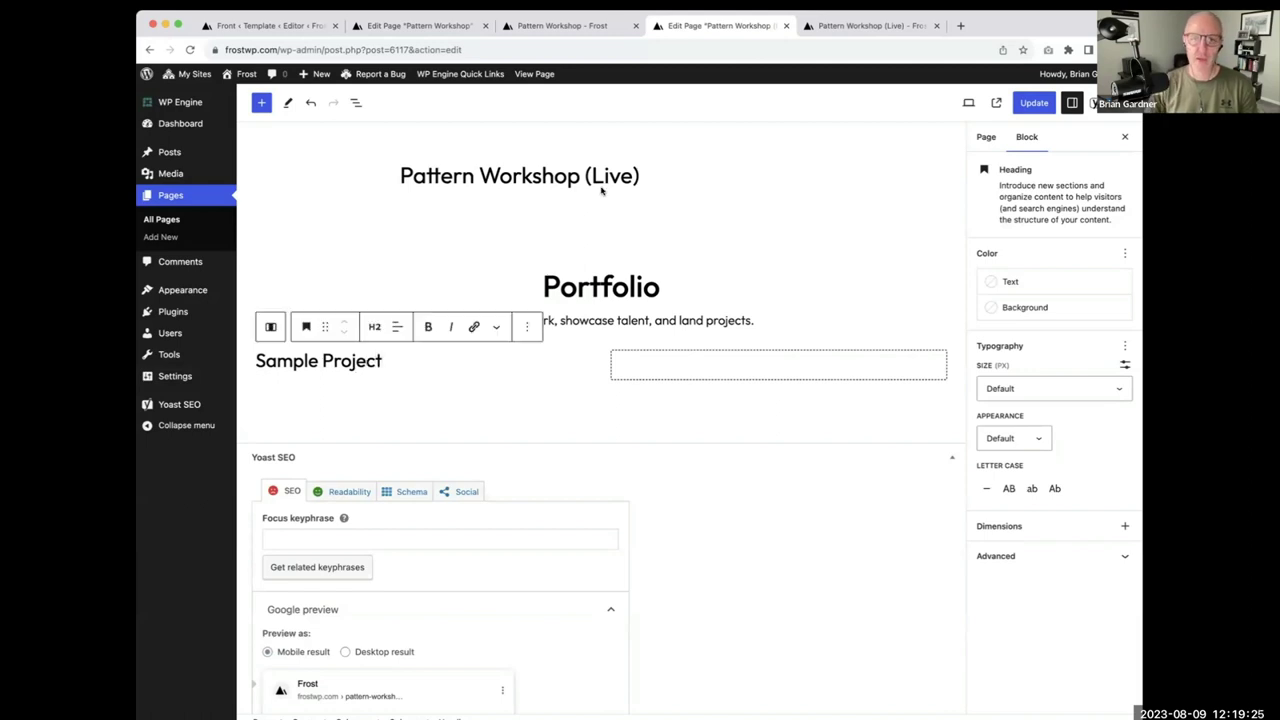
Copy the Frost description paragraph from the live page and paste it below the heading.
click(562, 25)
triple_click(403, 272)
key(super+c)
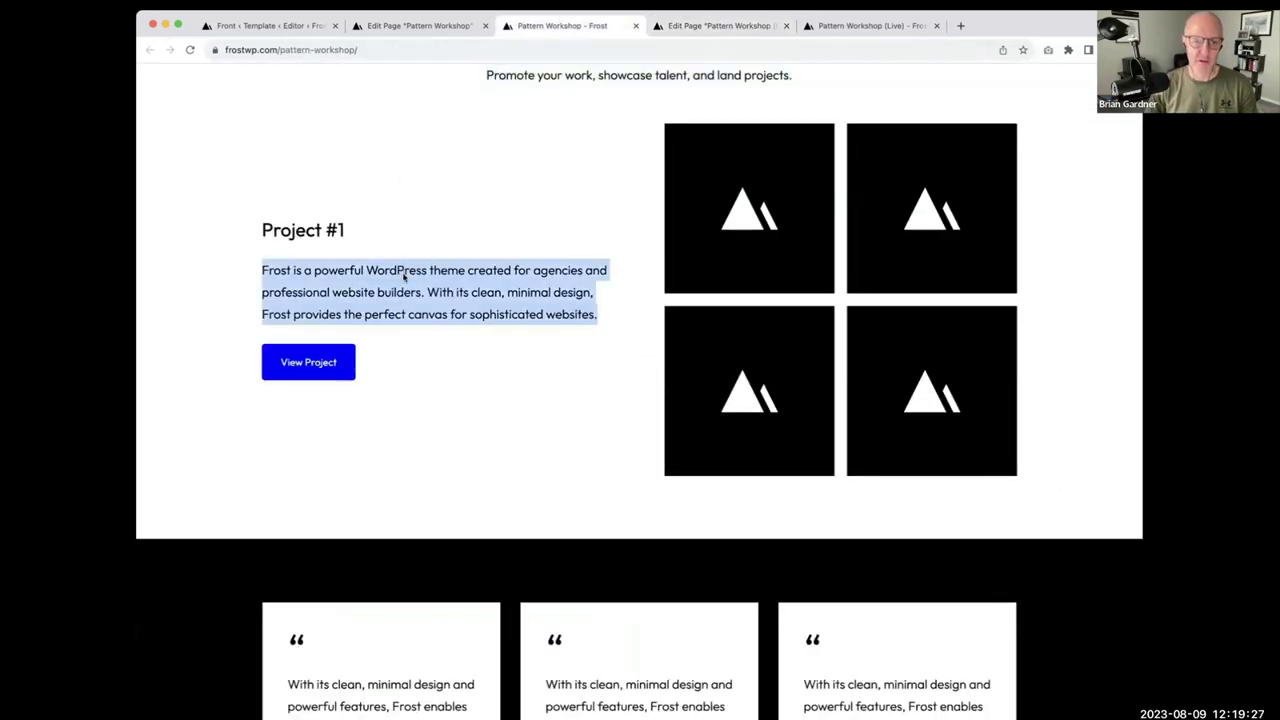
click(680, 25)
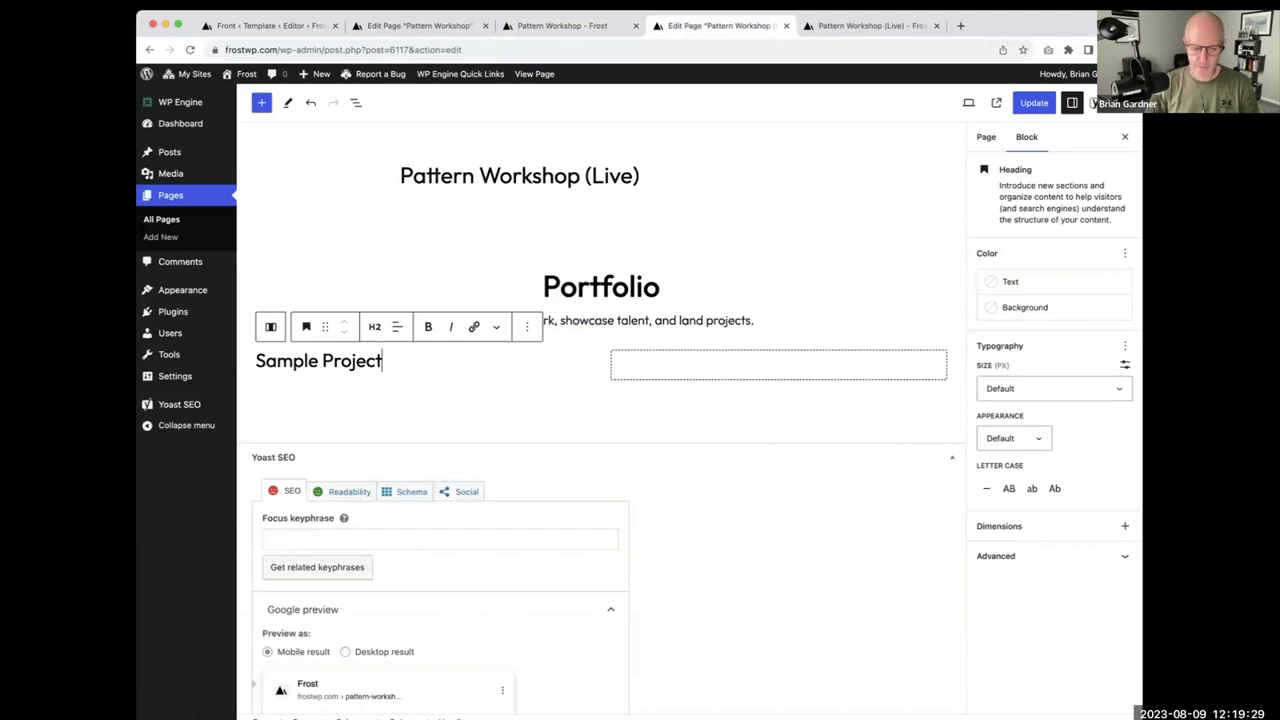
key(Return)
key(super+v)
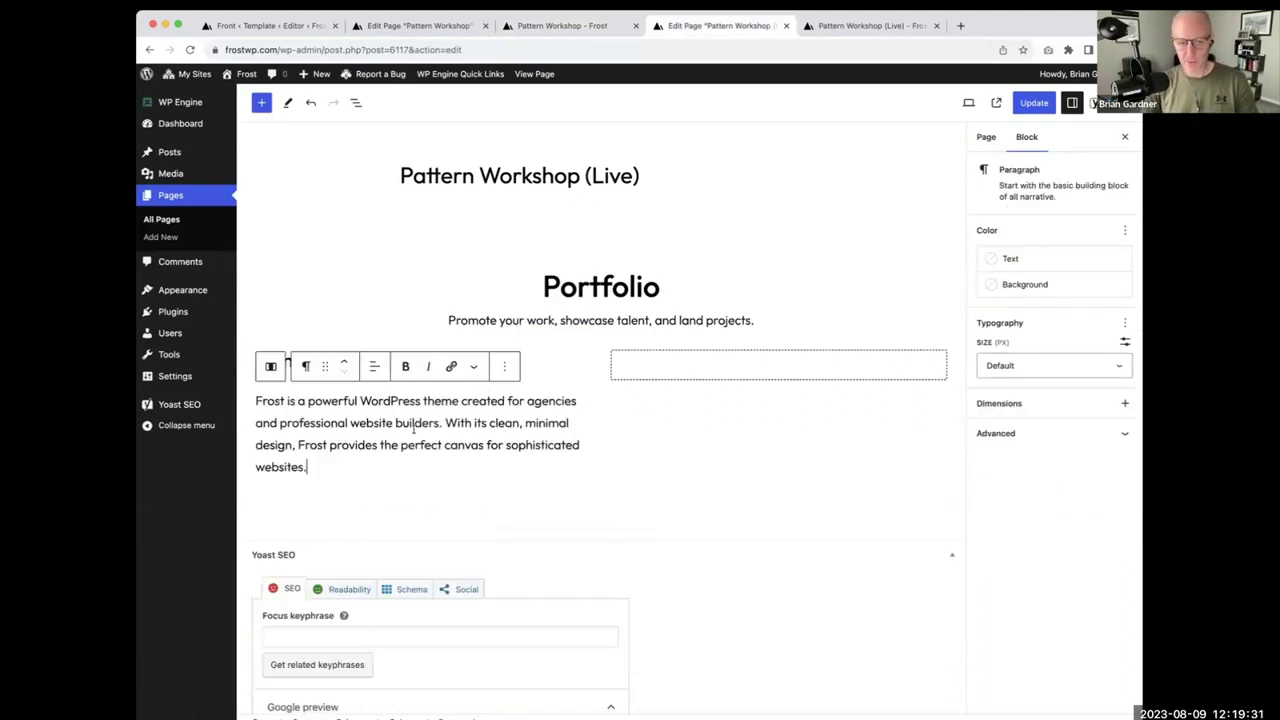
Add a 'View Project' button below the description using /buttons.
click(564, 25)
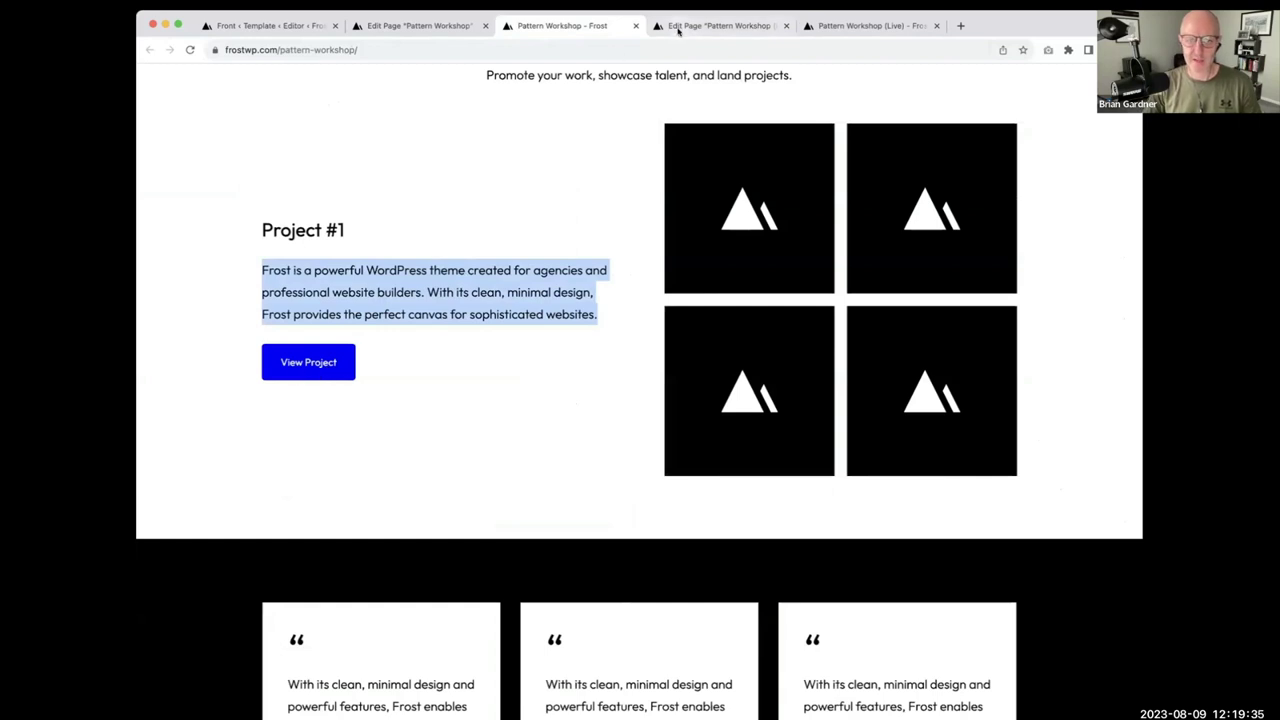
click(678, 25)
key(Return)
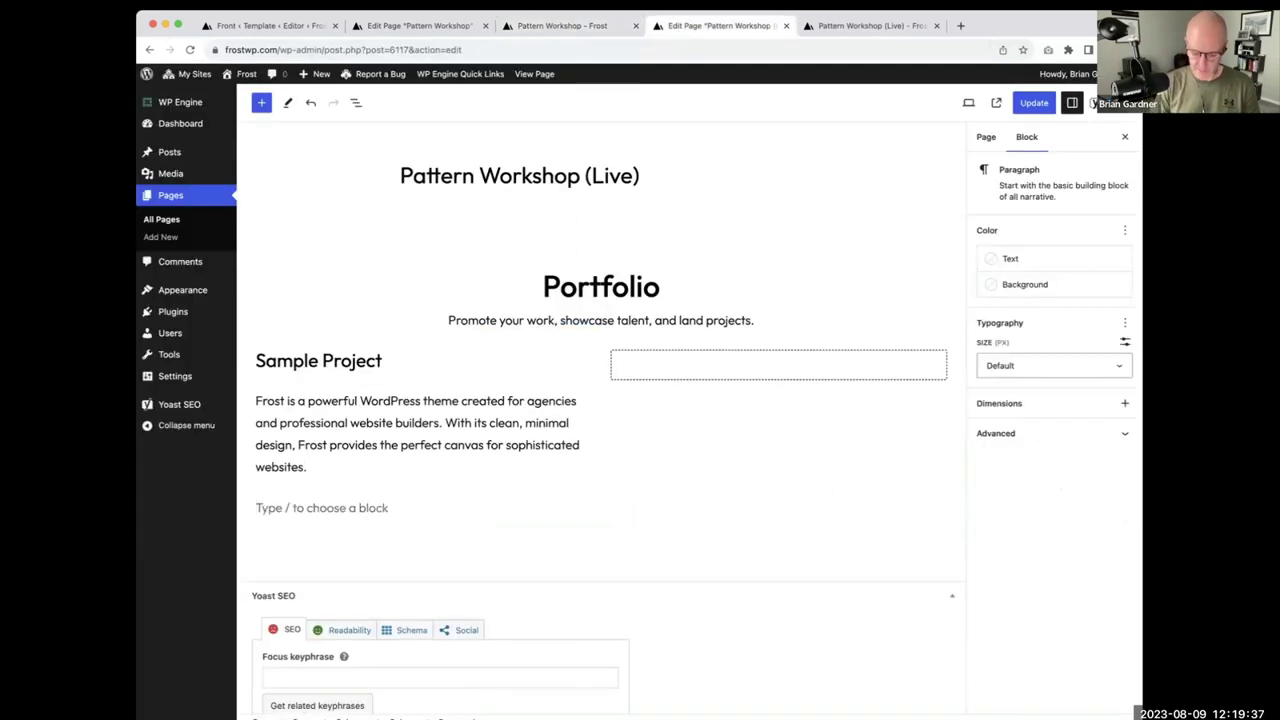
text(/bu)
key(Return)
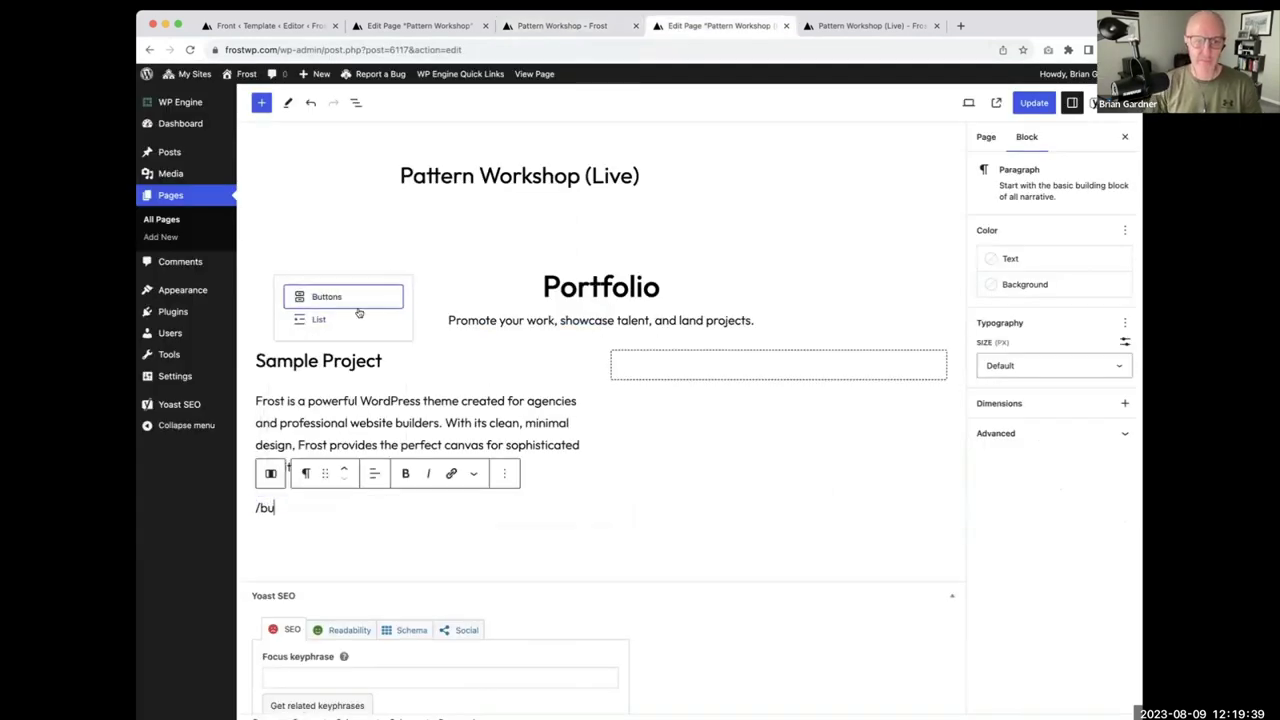
text(C)
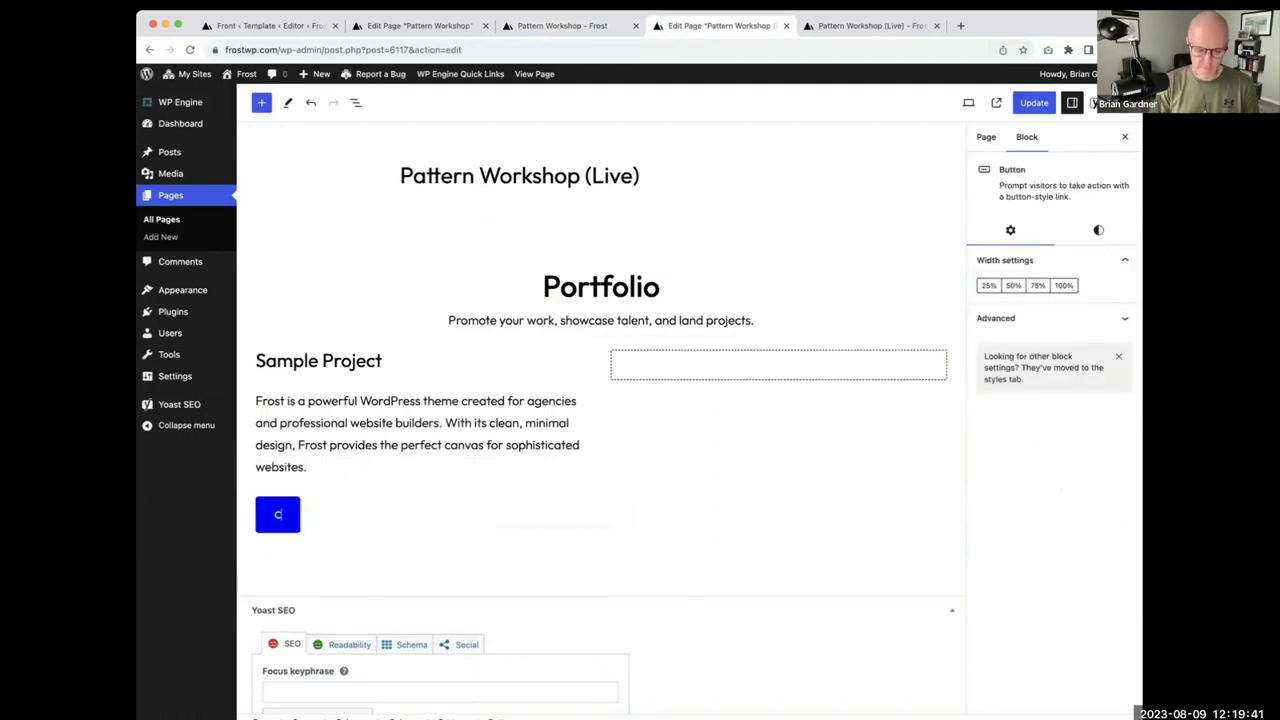
key(BackSpace)
text(View Por)
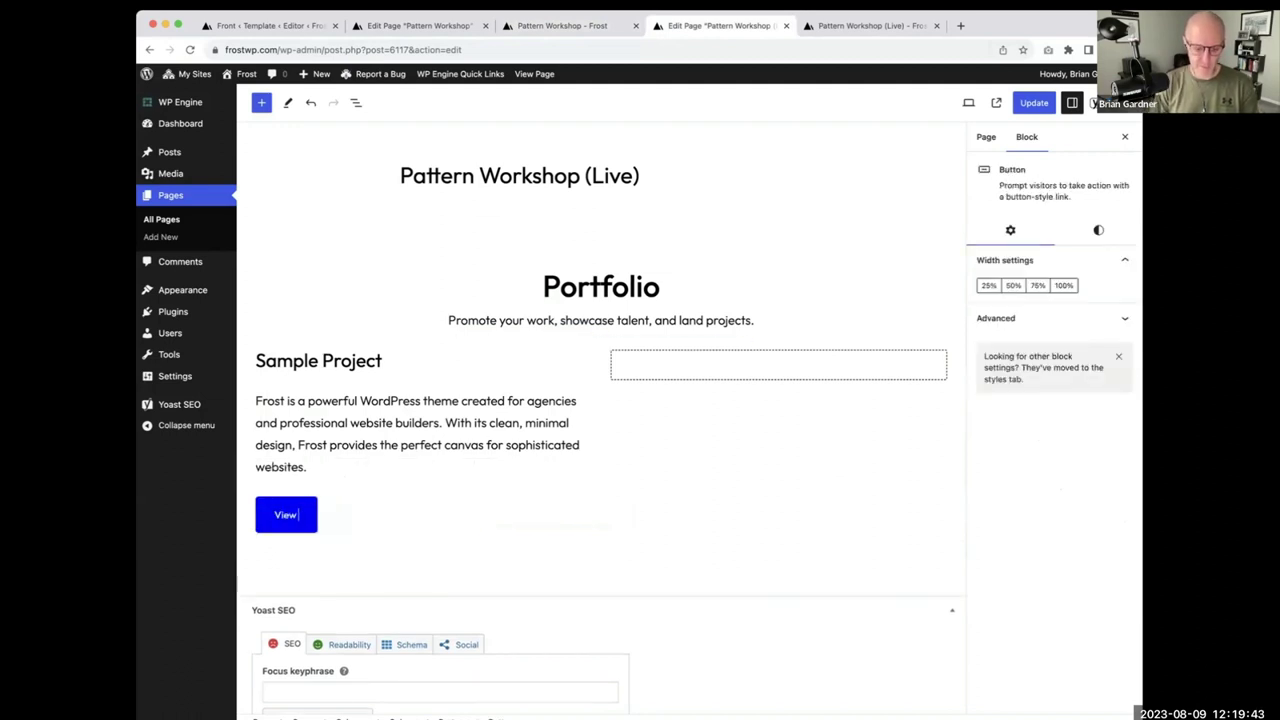
key(BackSpace)
key(BackSpace)
text(roject)
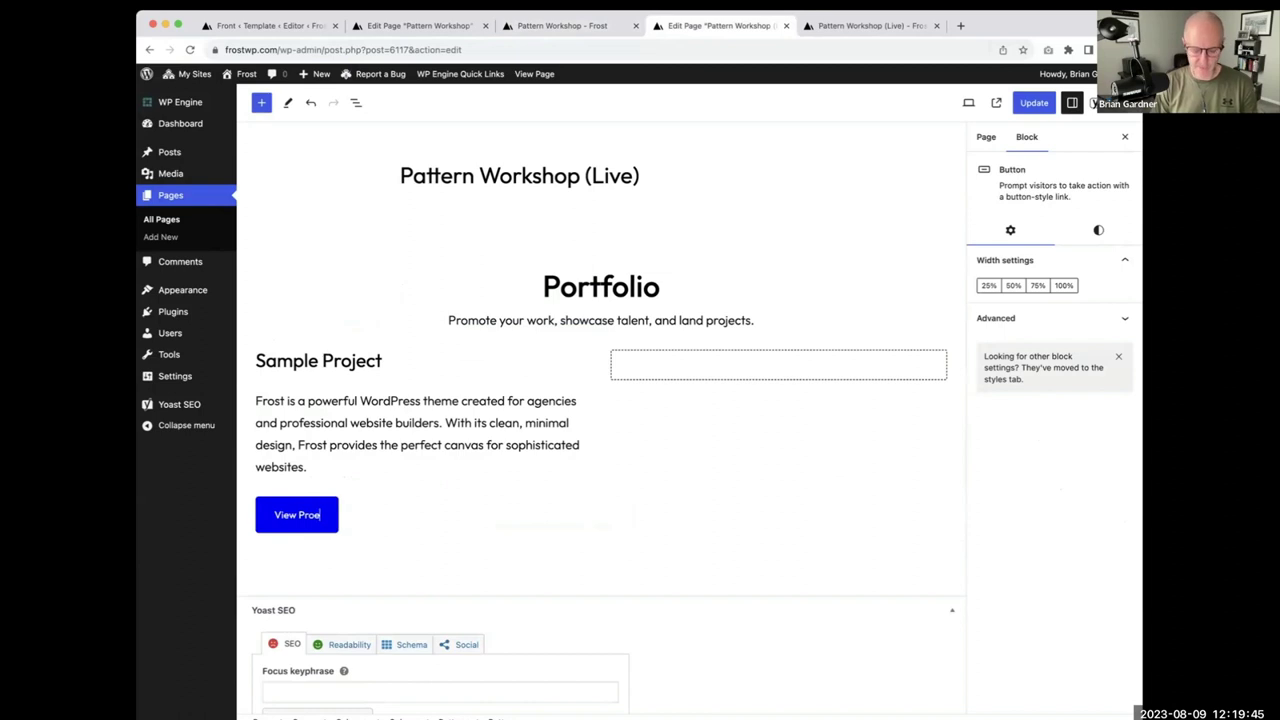
click(786, 366)
click(780, 367)
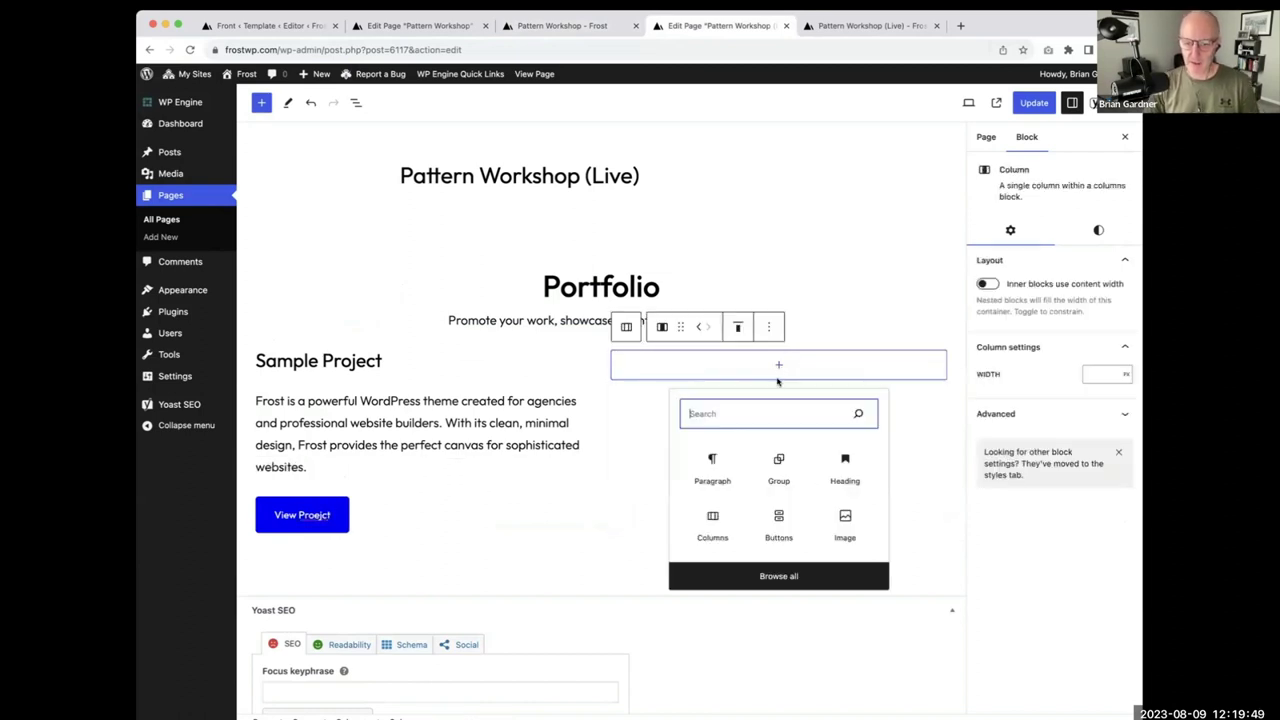
Add a Gallery block to the right column with two logo images from the Media Library.
text(ga)
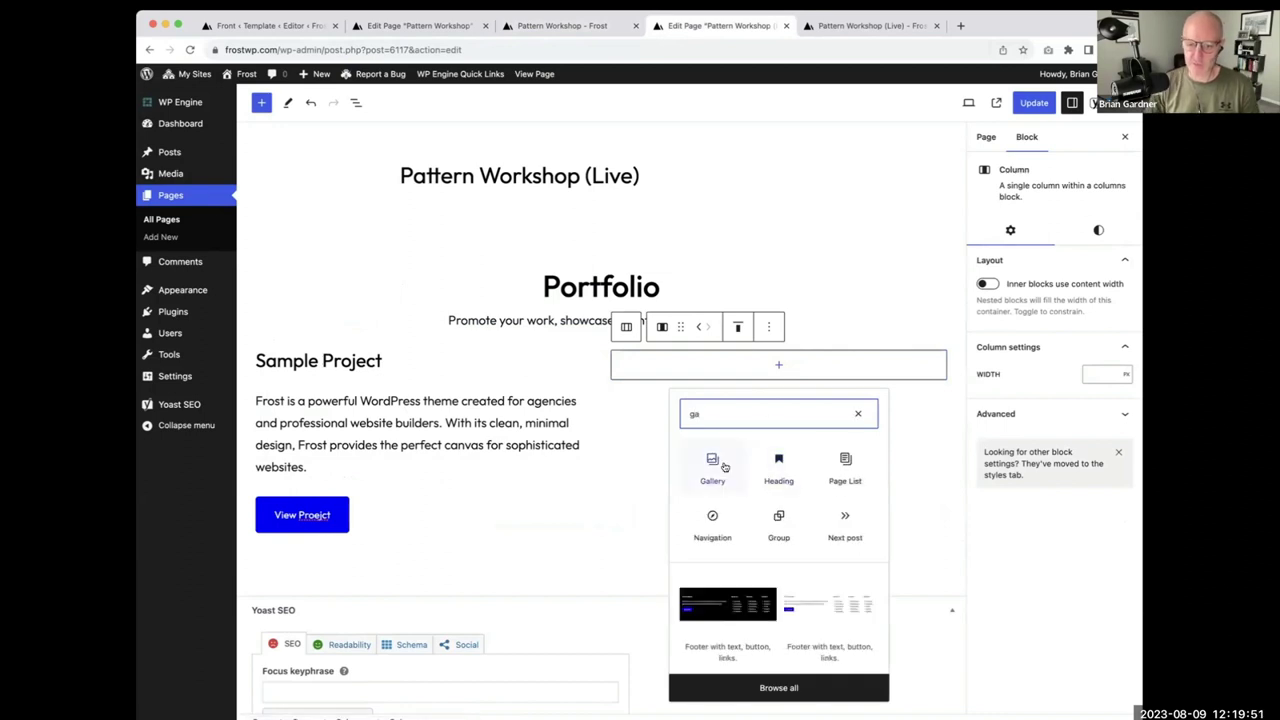
click(712, 462)
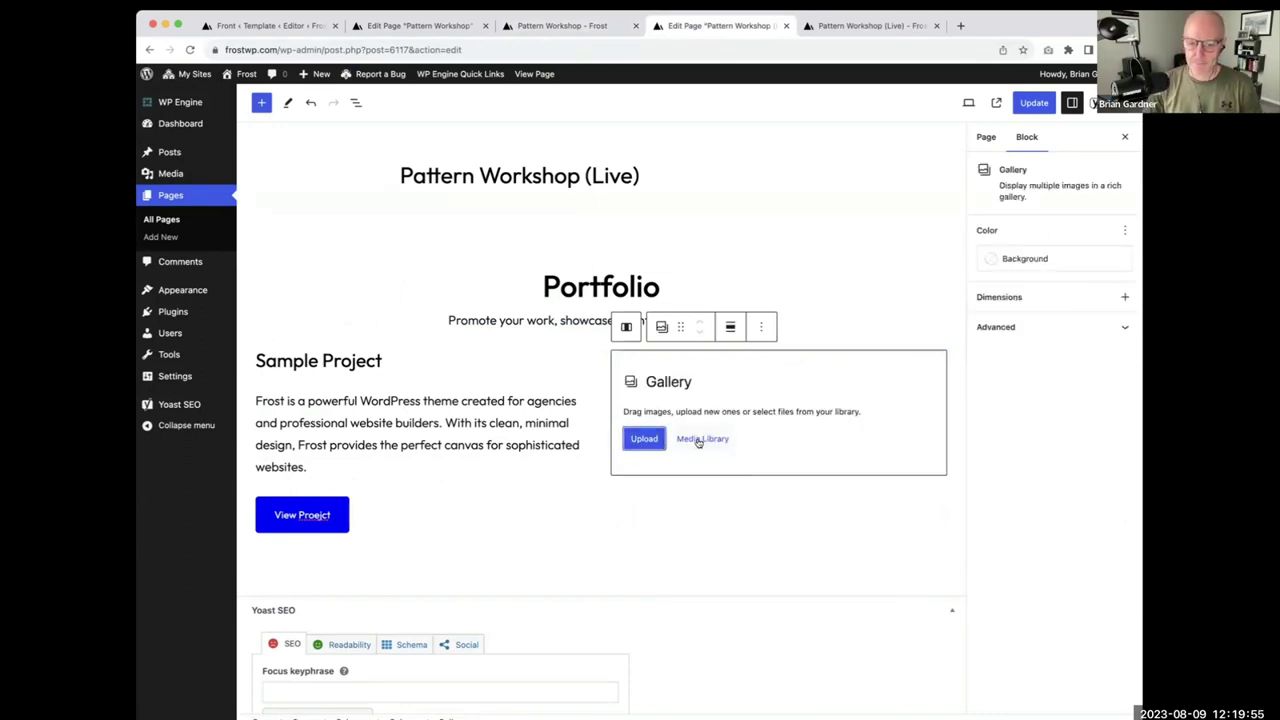
click(701, 440)
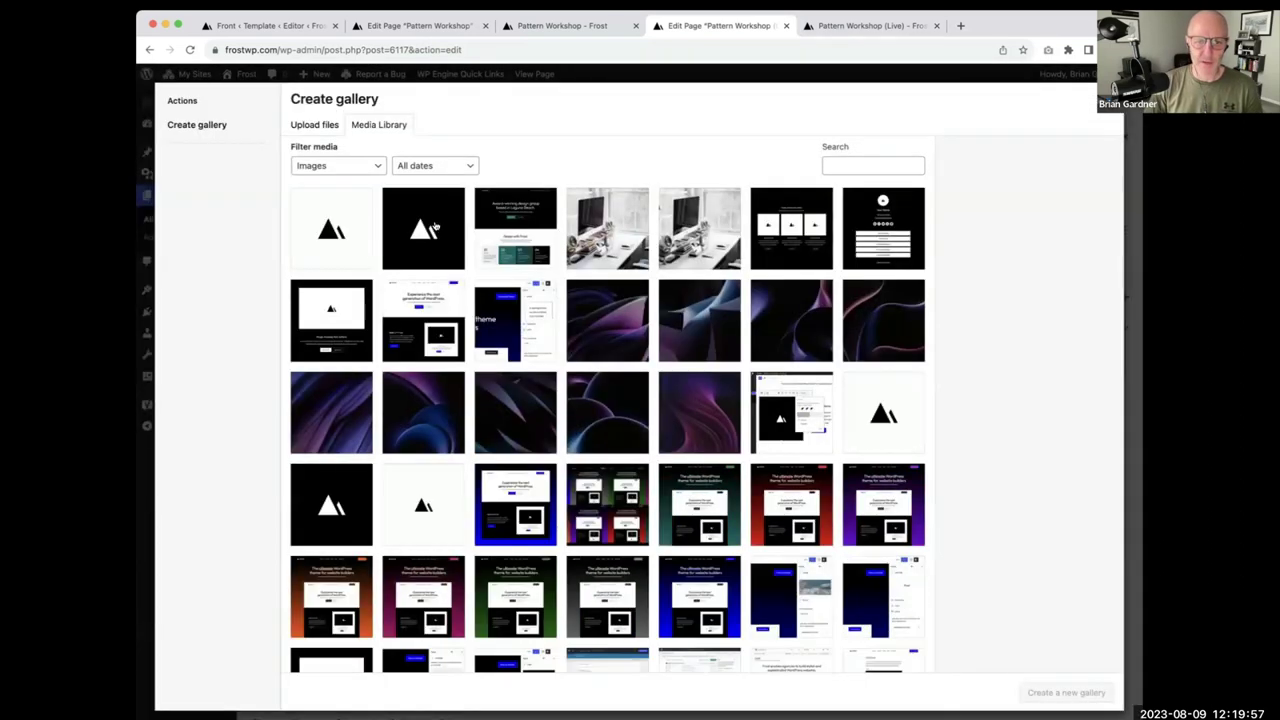
click(435, 228)
click(1045, 694)
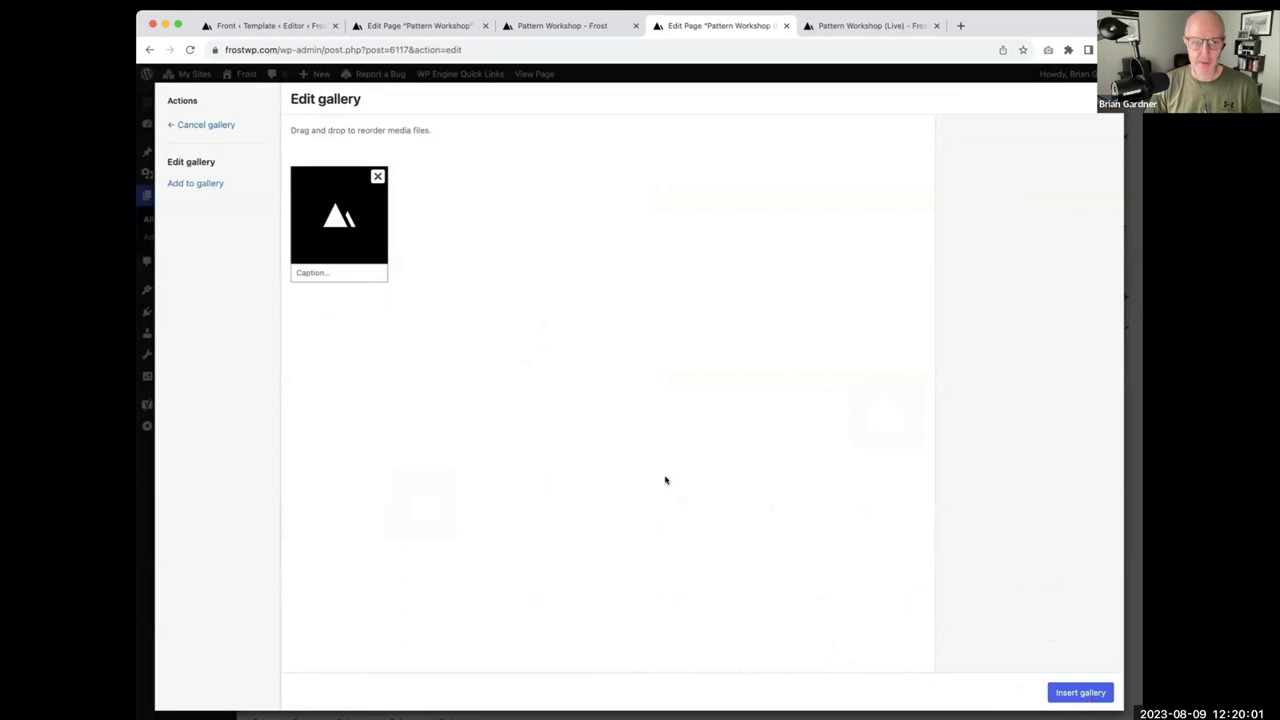
click(200, 183)
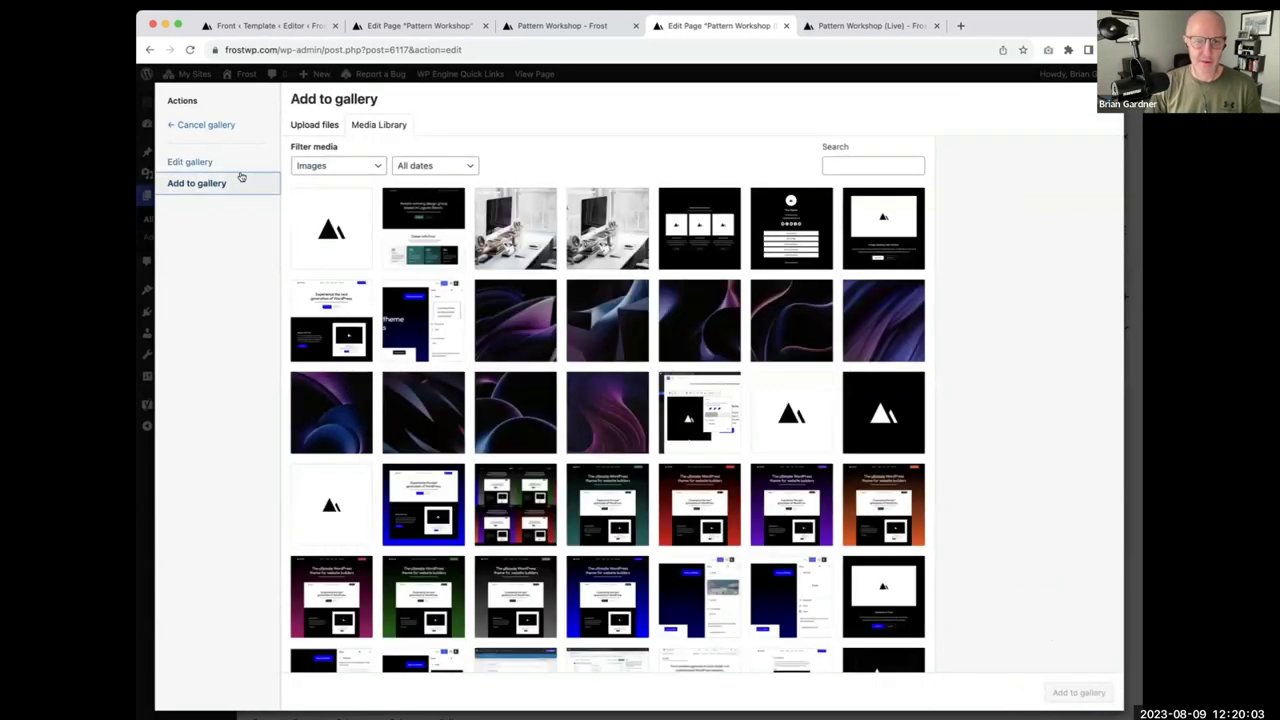
click(913, 414)
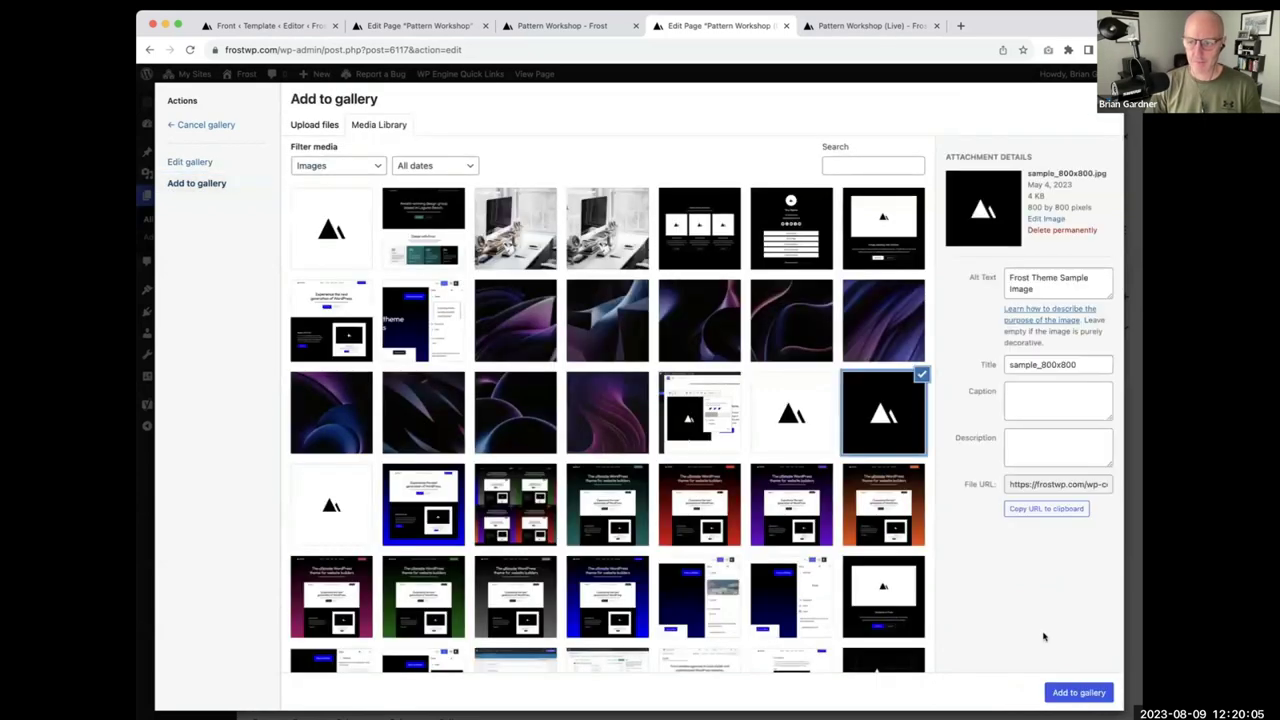
click(1078, 692)
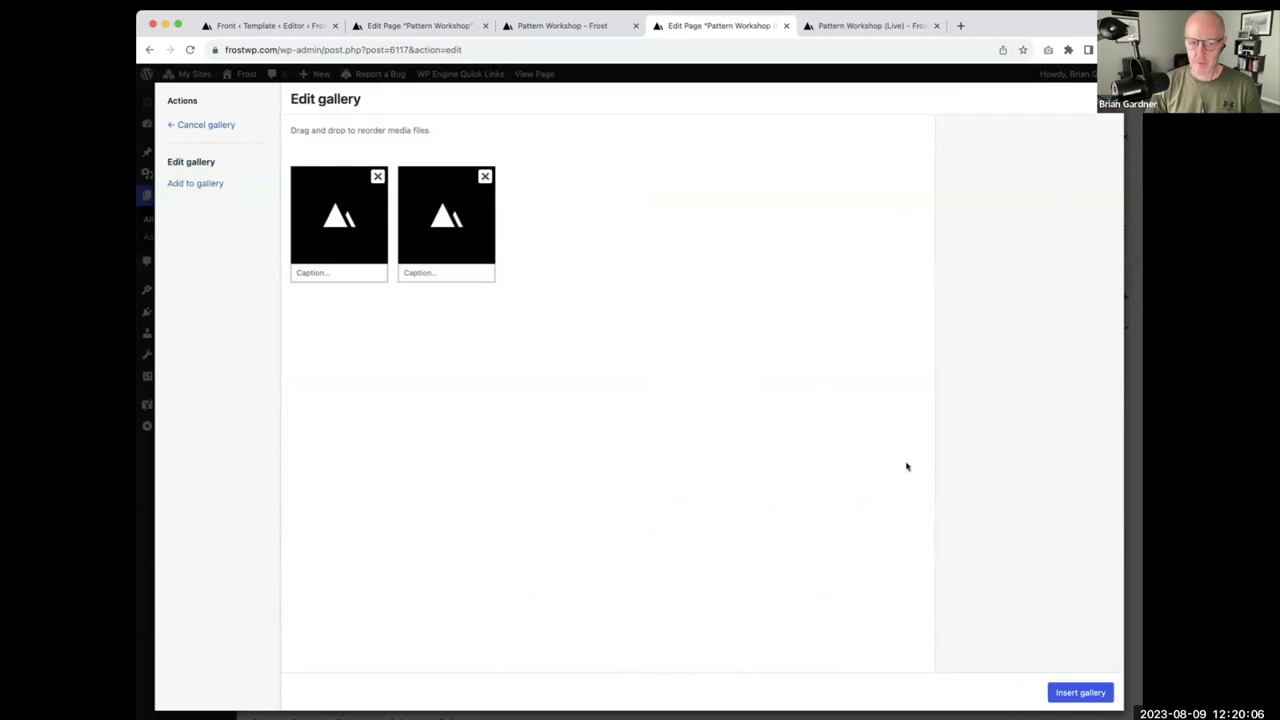
Add a third and fourth logo image and insert the four-image gallery.
click(200, 183)
scroll(797, 476, down, 5)
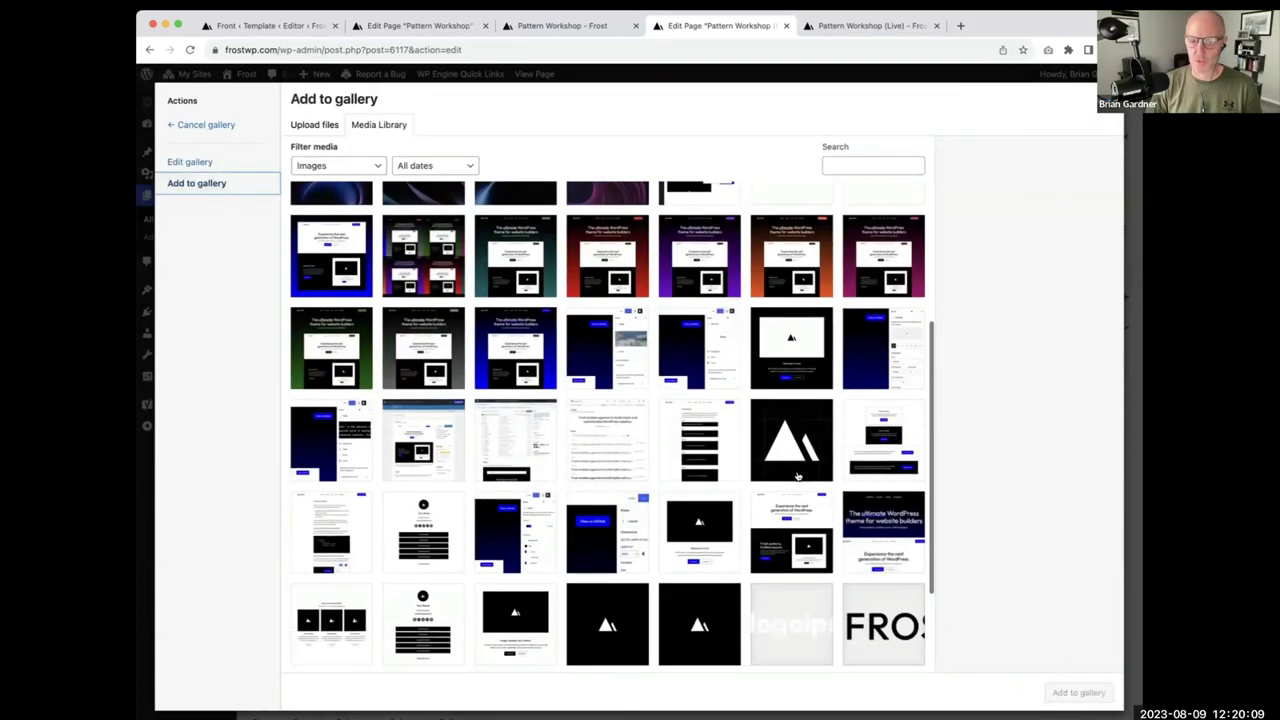
click(700, 614)
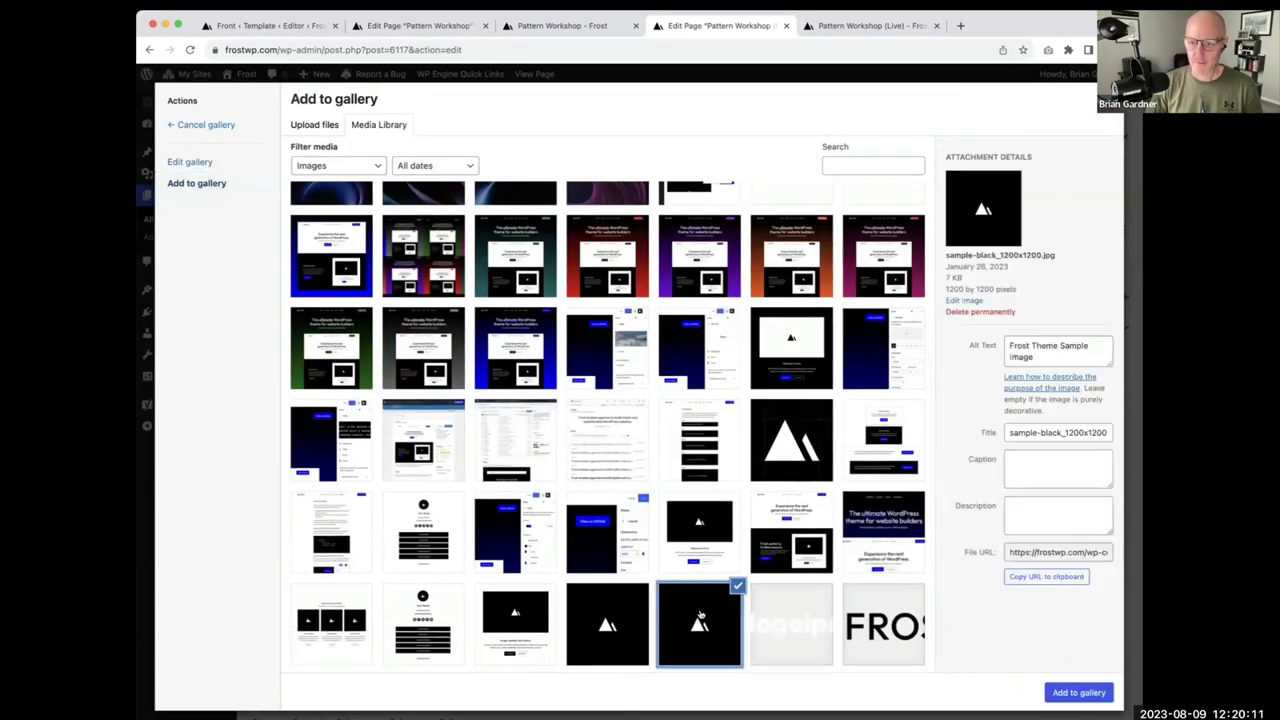
click(1078, 692)
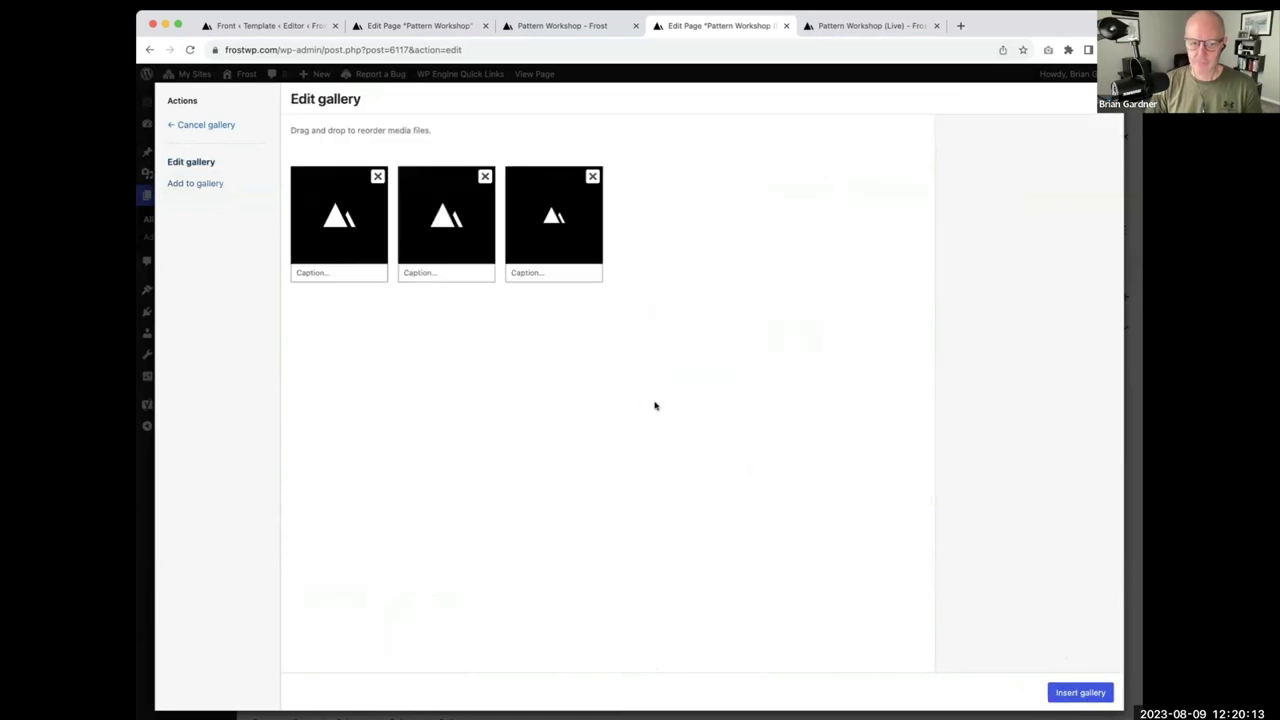
click(196, 183)
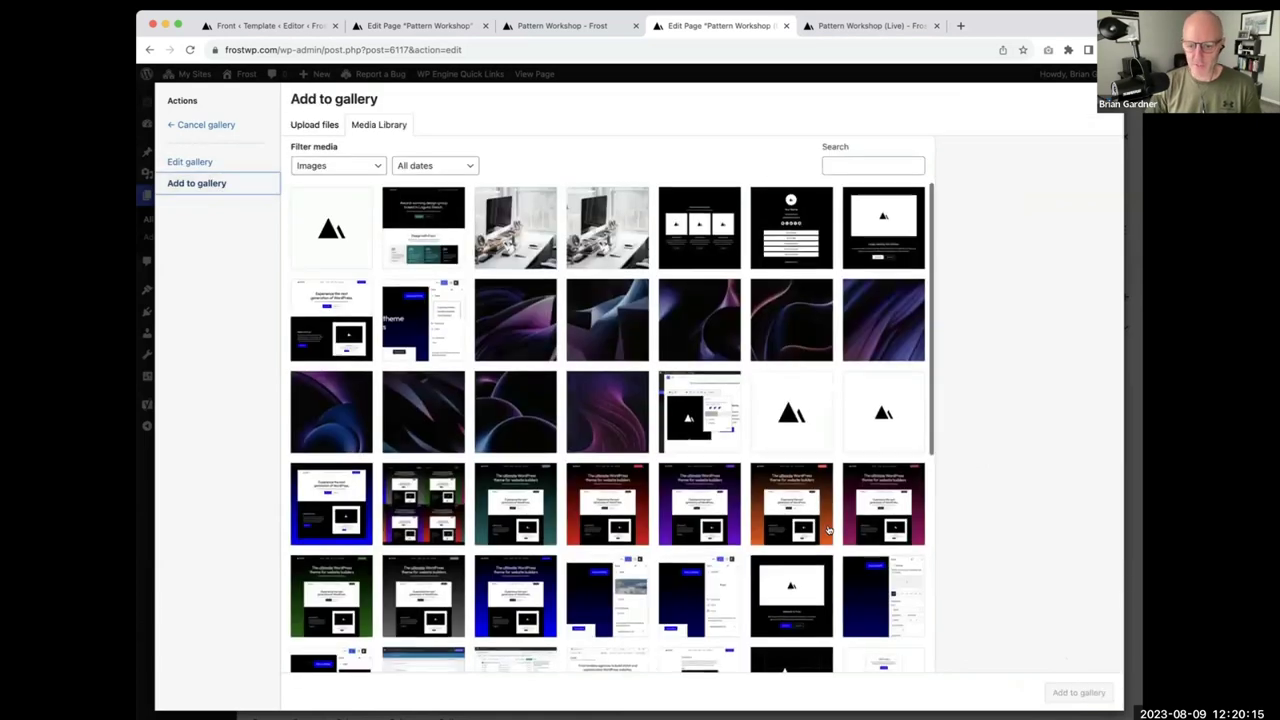
scroll(830, 531, down, 1)
scroll(820, 651, down, 6)
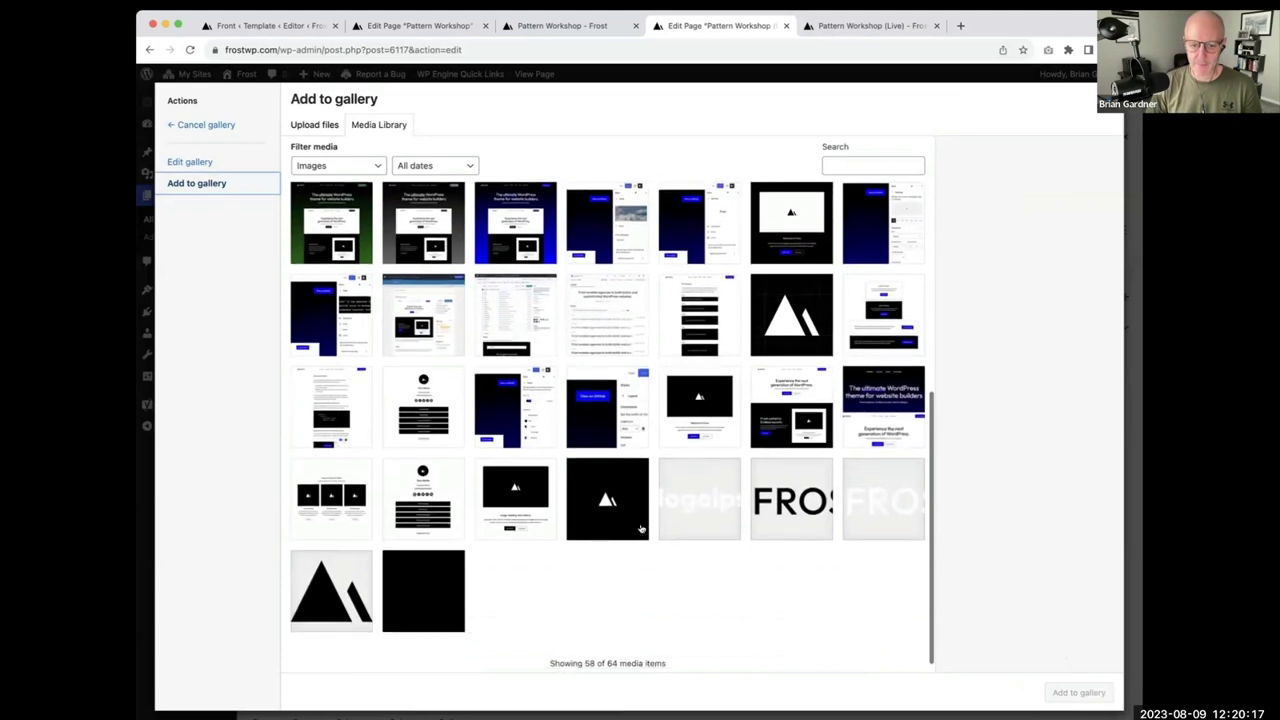
click(607, 499)
click(1078, 692)
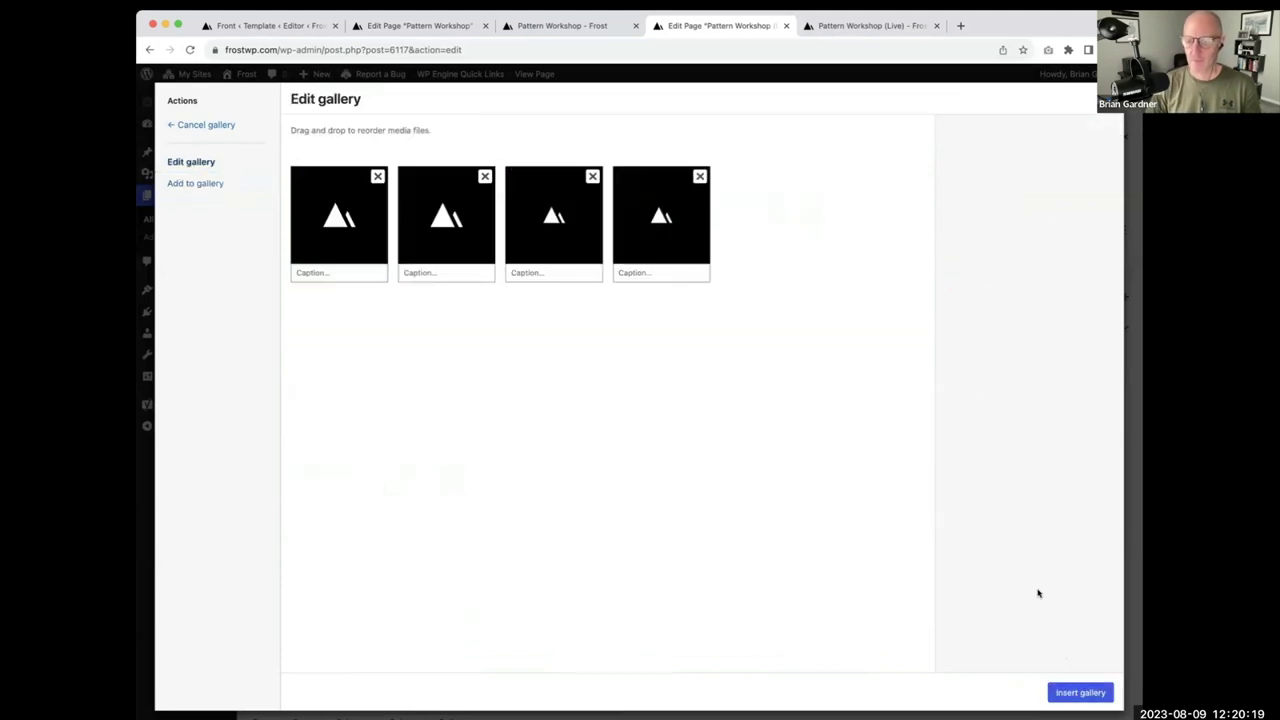
click(1066, 691)
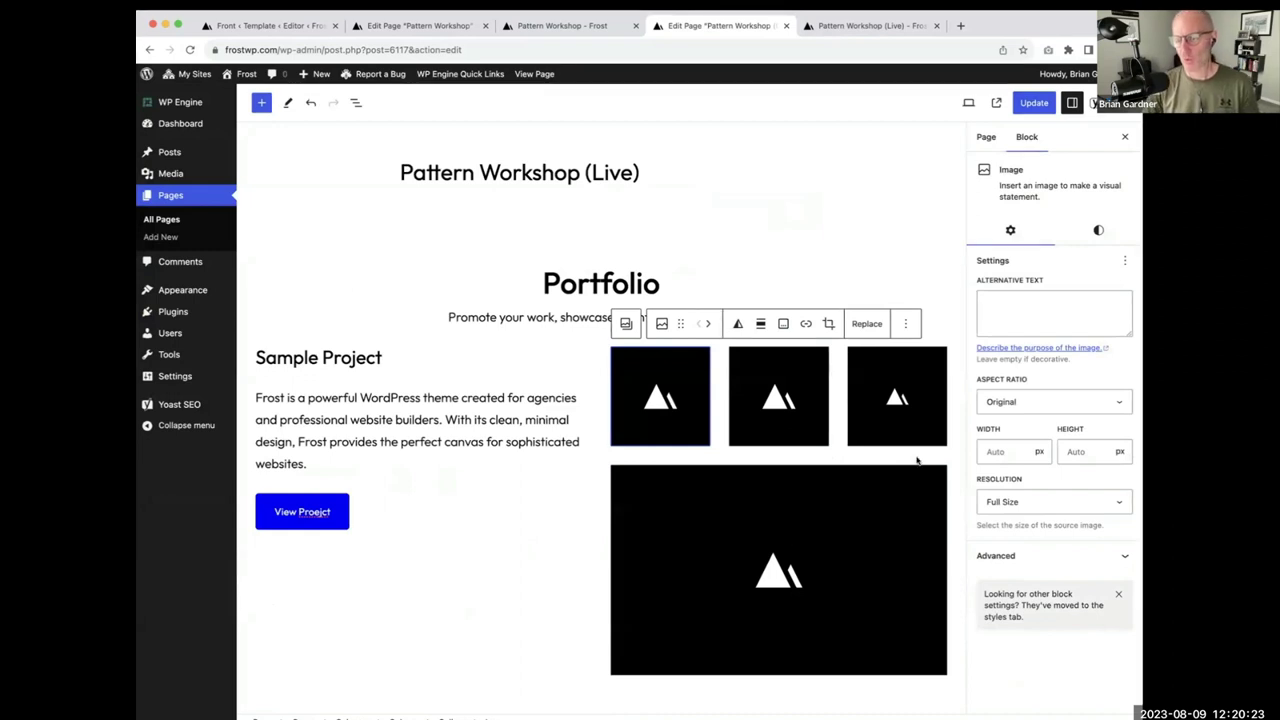
Update the page and reload the live view to check it.
click(1035, 104)
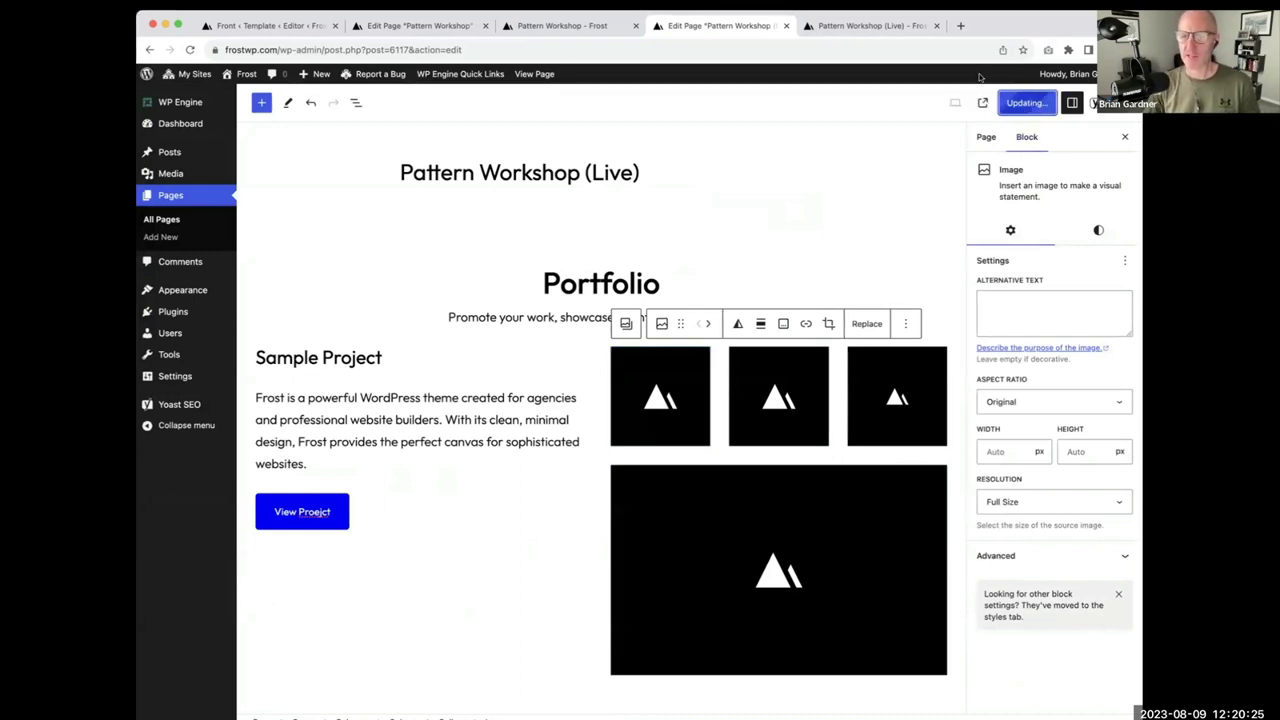
click(870, 25)
key(super+r)
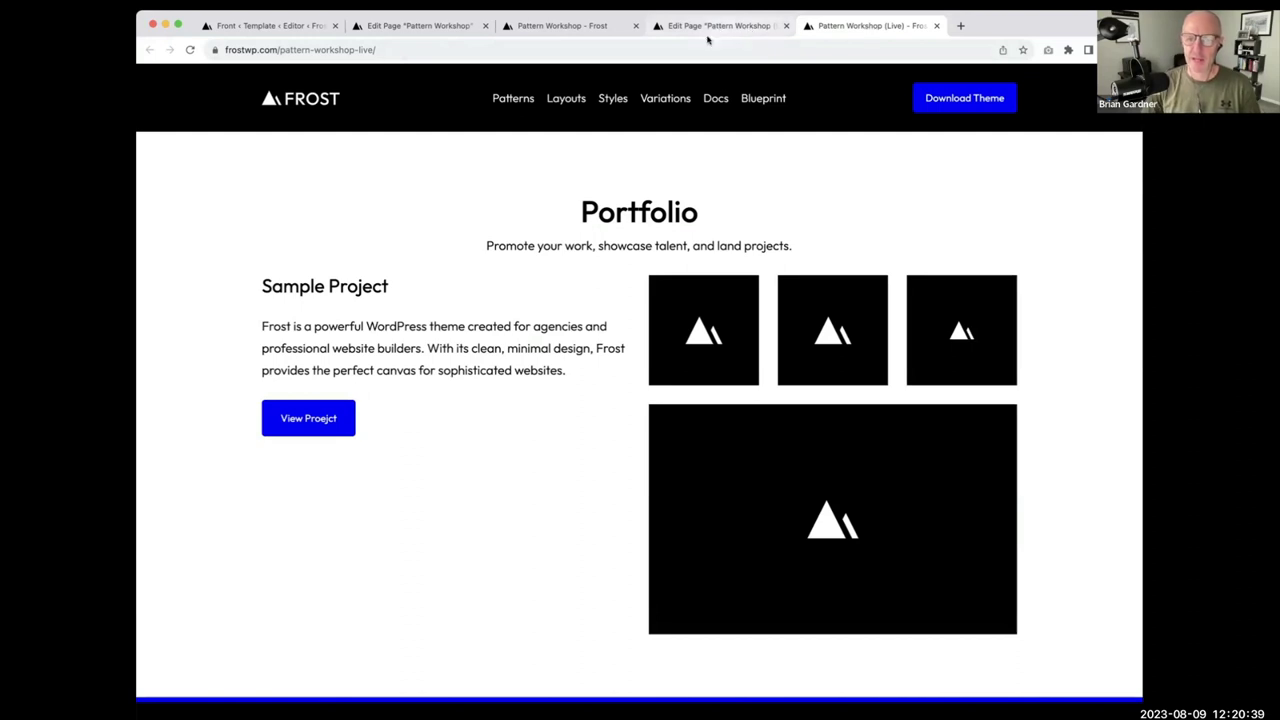
Compare with the reference Pattern Workshop page, then select the project description paragraph.
click(420, 25)
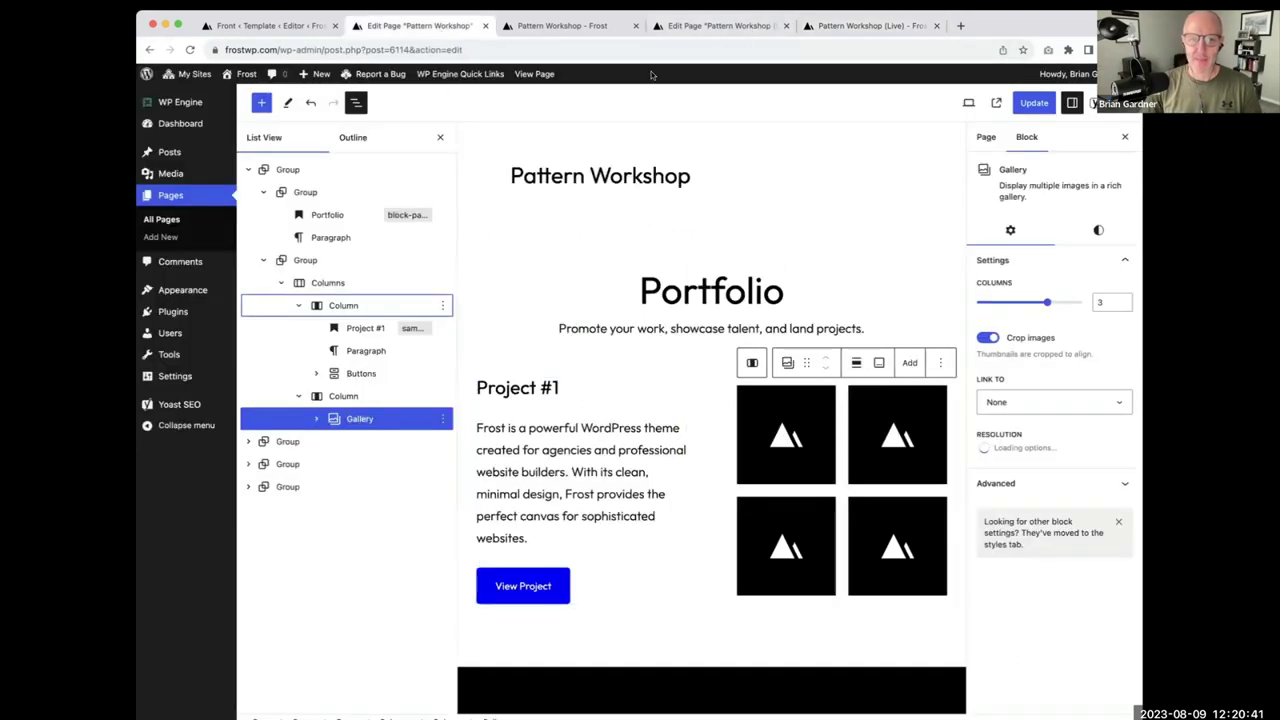
click(560, 25)
shift+click(550, 312)
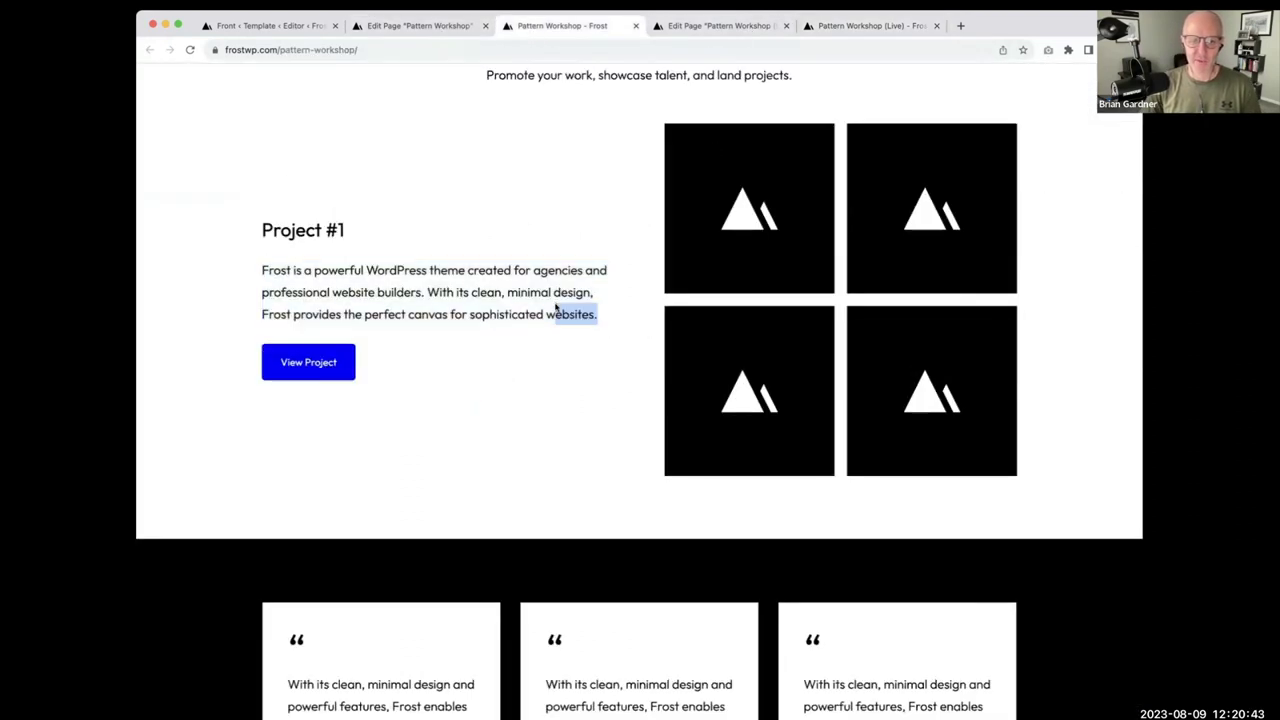
scroll(394, 294, up, 2)
click(535, 398)
scroll(535, 398, down, 1)
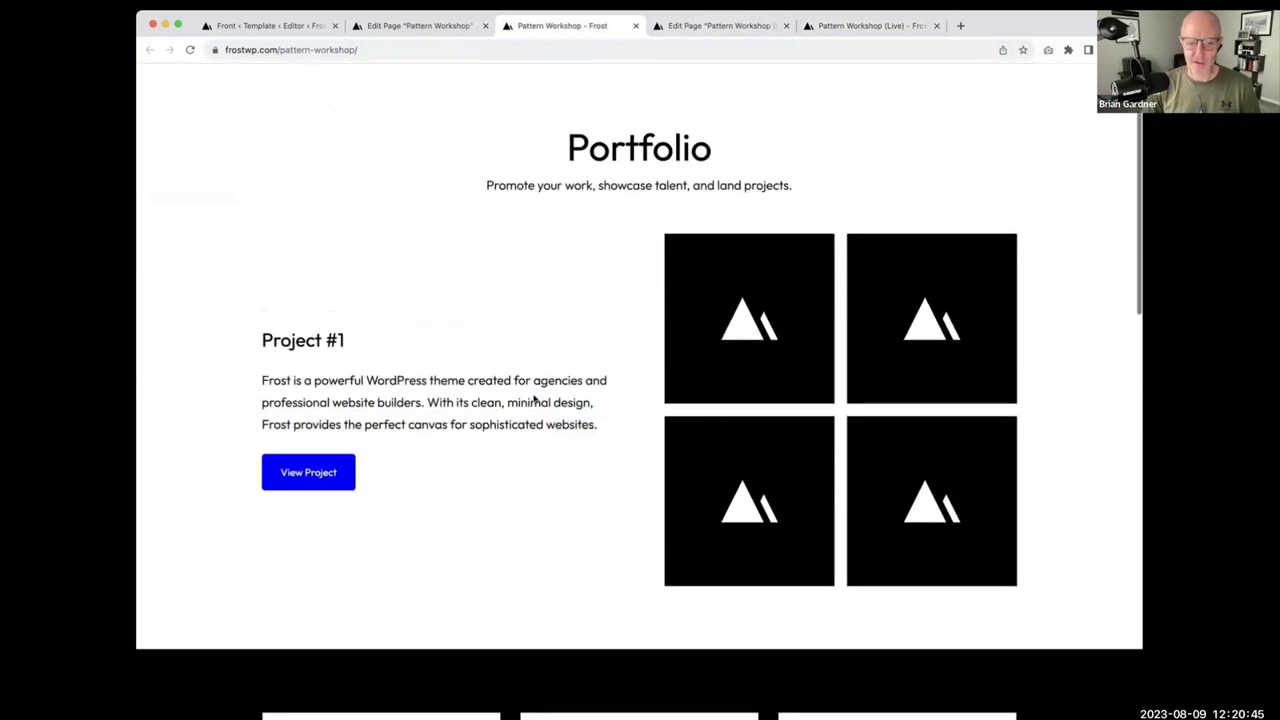
click(718, 26)
click(416, 442)
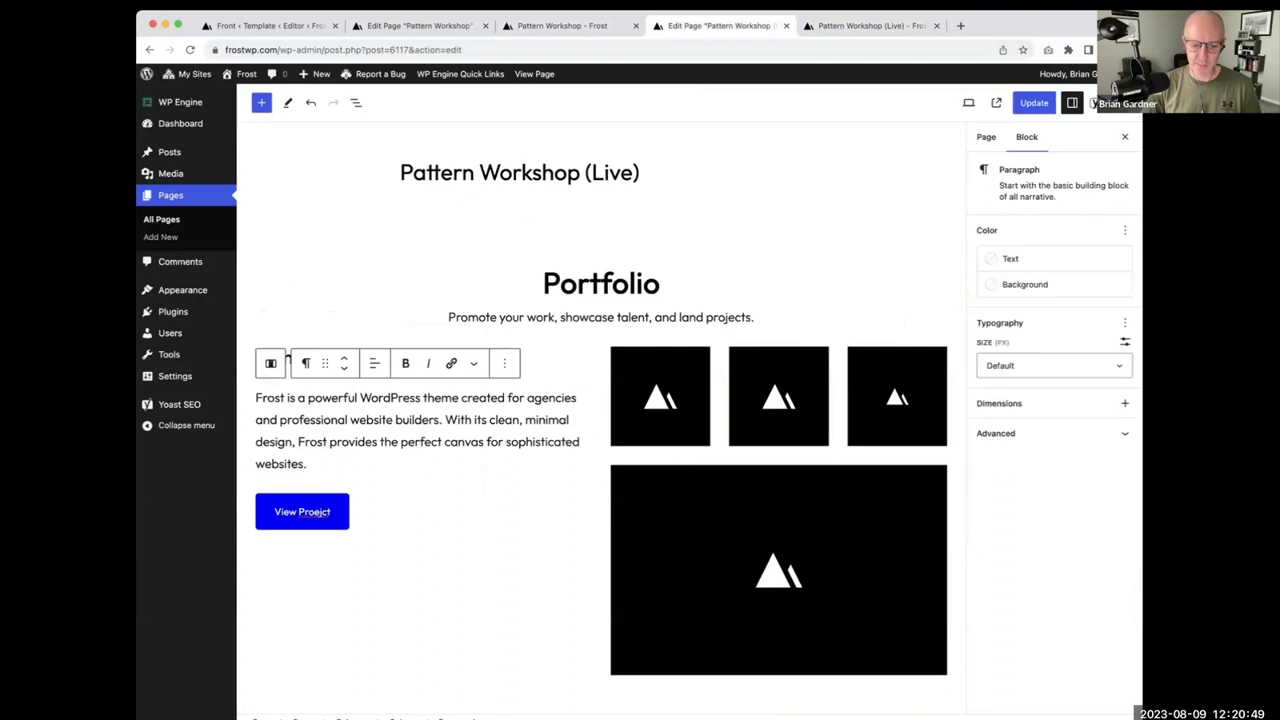
Set the project Columns block's vertical alignment to middle.
click(270, 363)
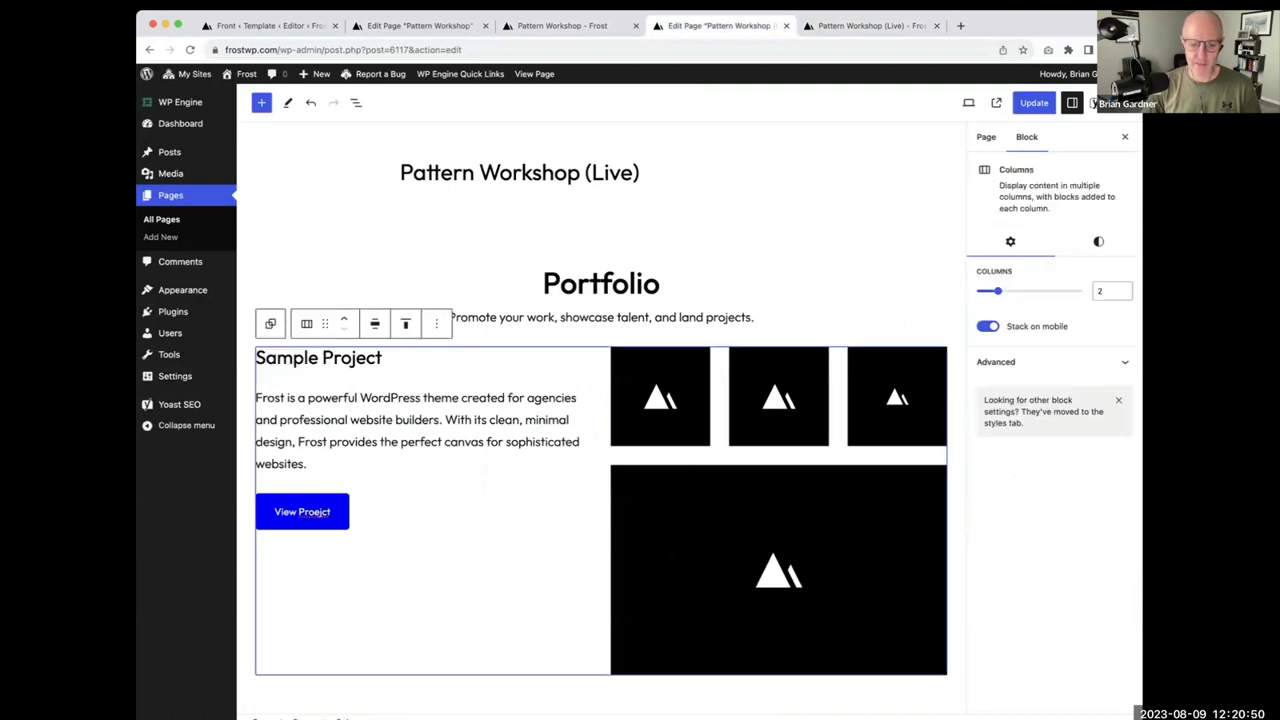
click(404, 324)
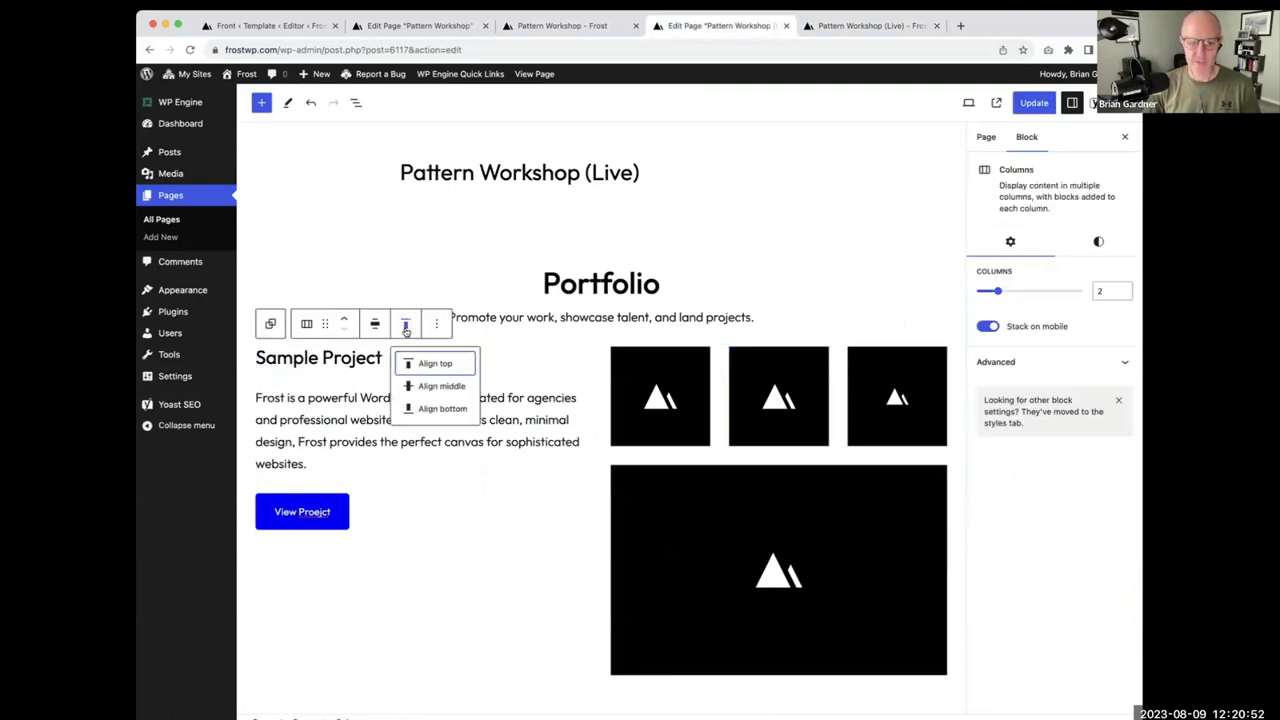
click(445, 386)
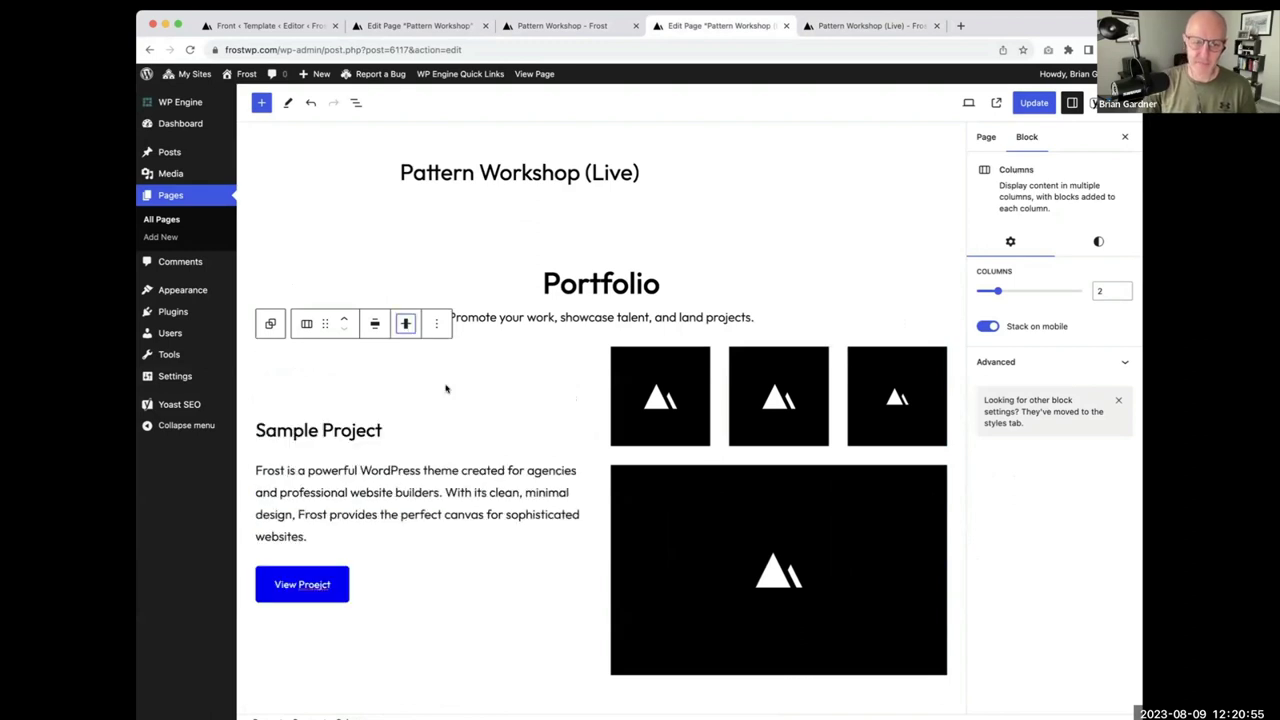
click(404, 324)
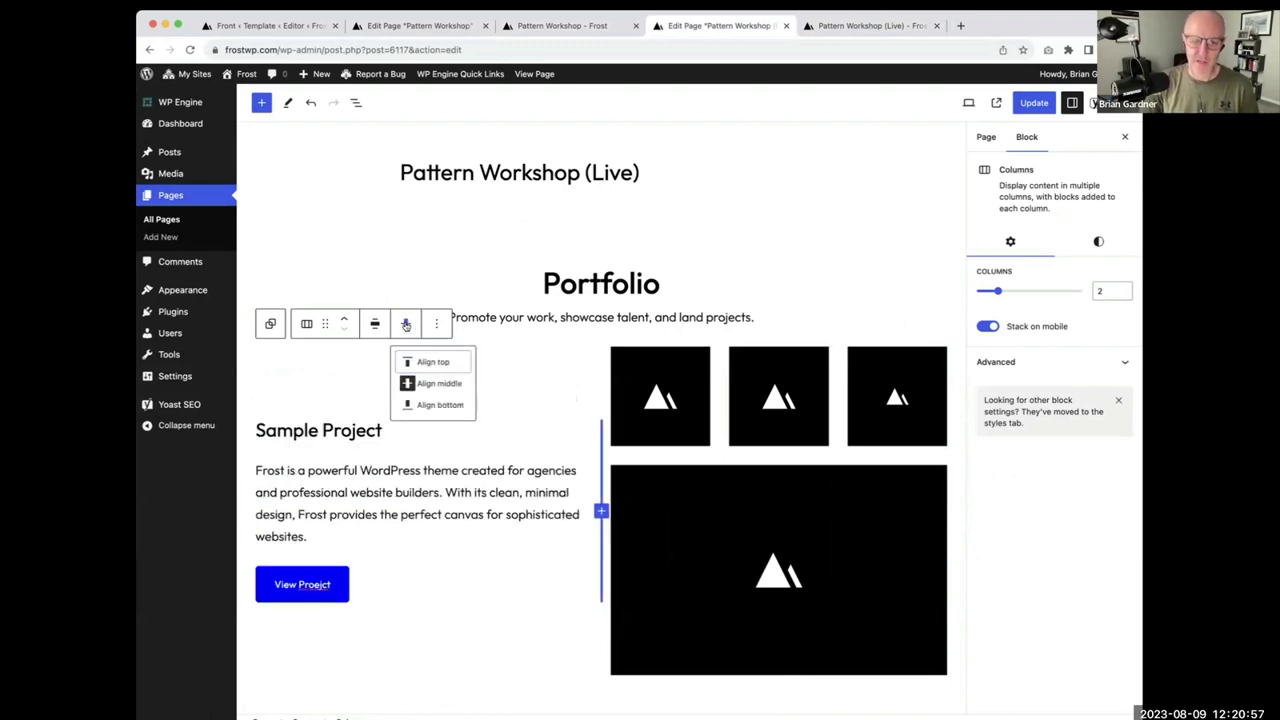
click(430, 406)
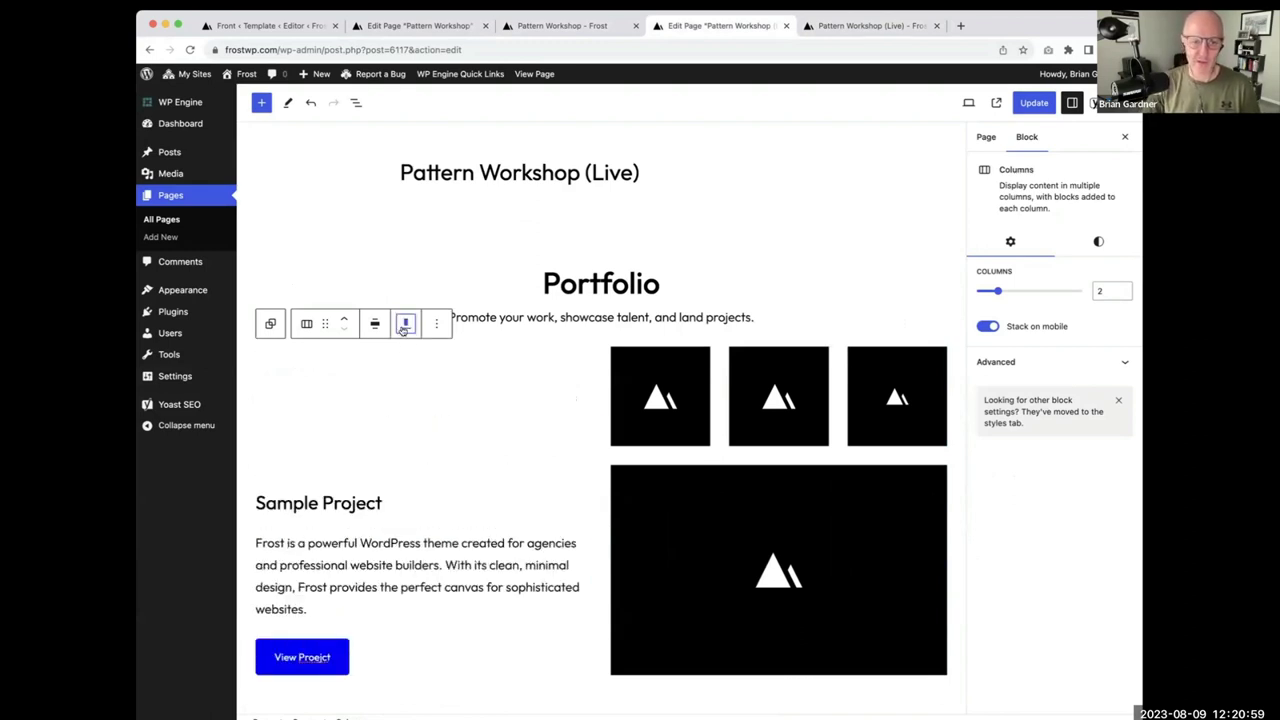
click(405, 323)
click(432, 386)
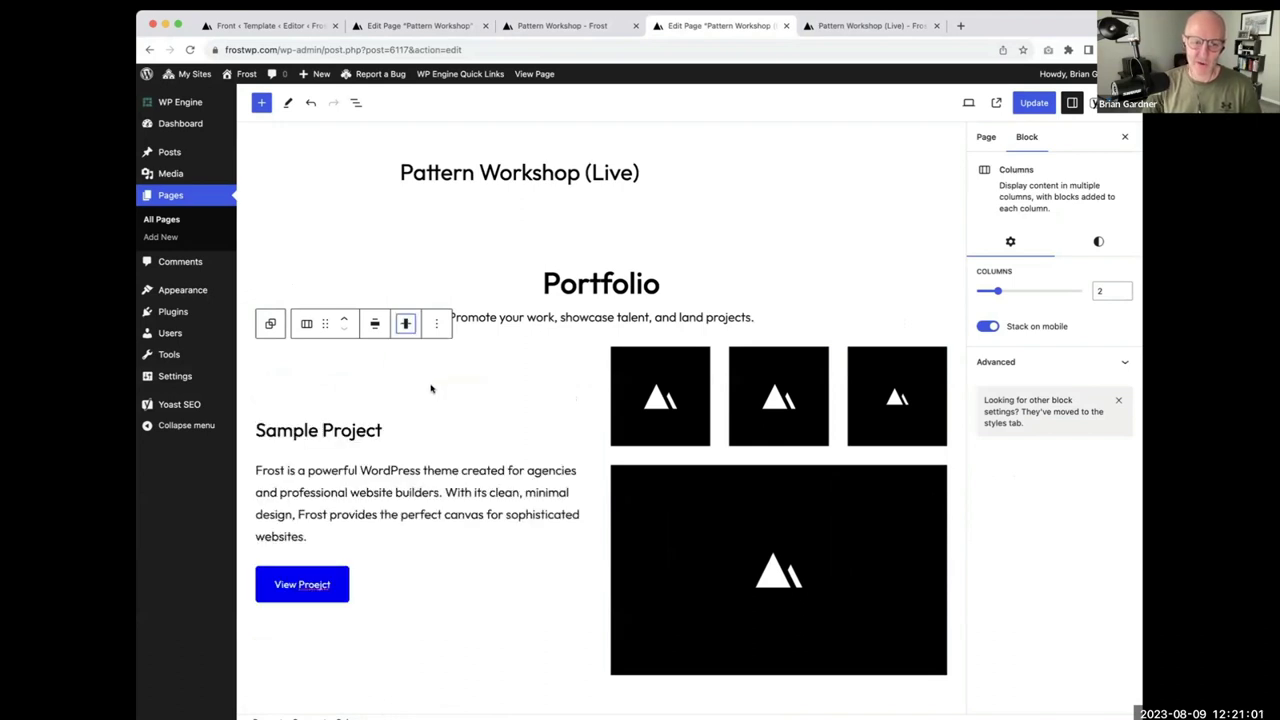
Update the page and reload the live view to confirm the centring.
click(1034, 102)
click(890, 26)
key(super+r)
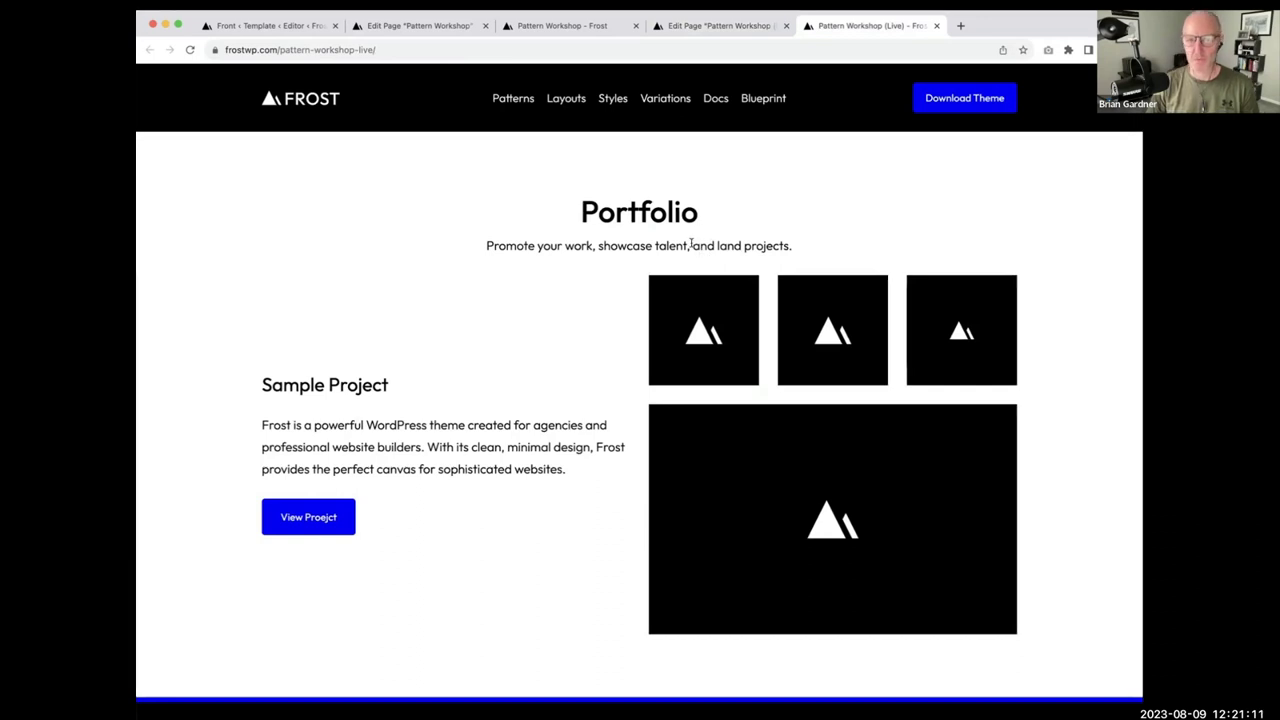
click(710, 27)
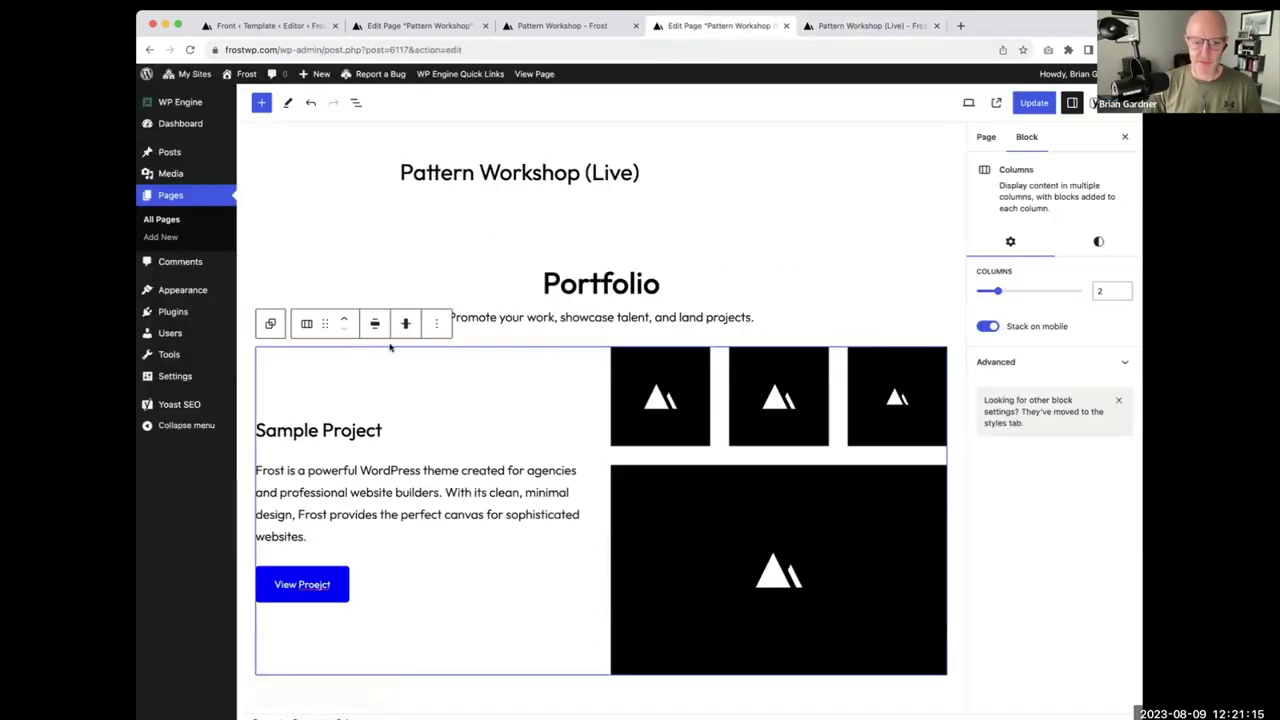
Give the project columns a Medium top-only margin.
click(1098, 241)
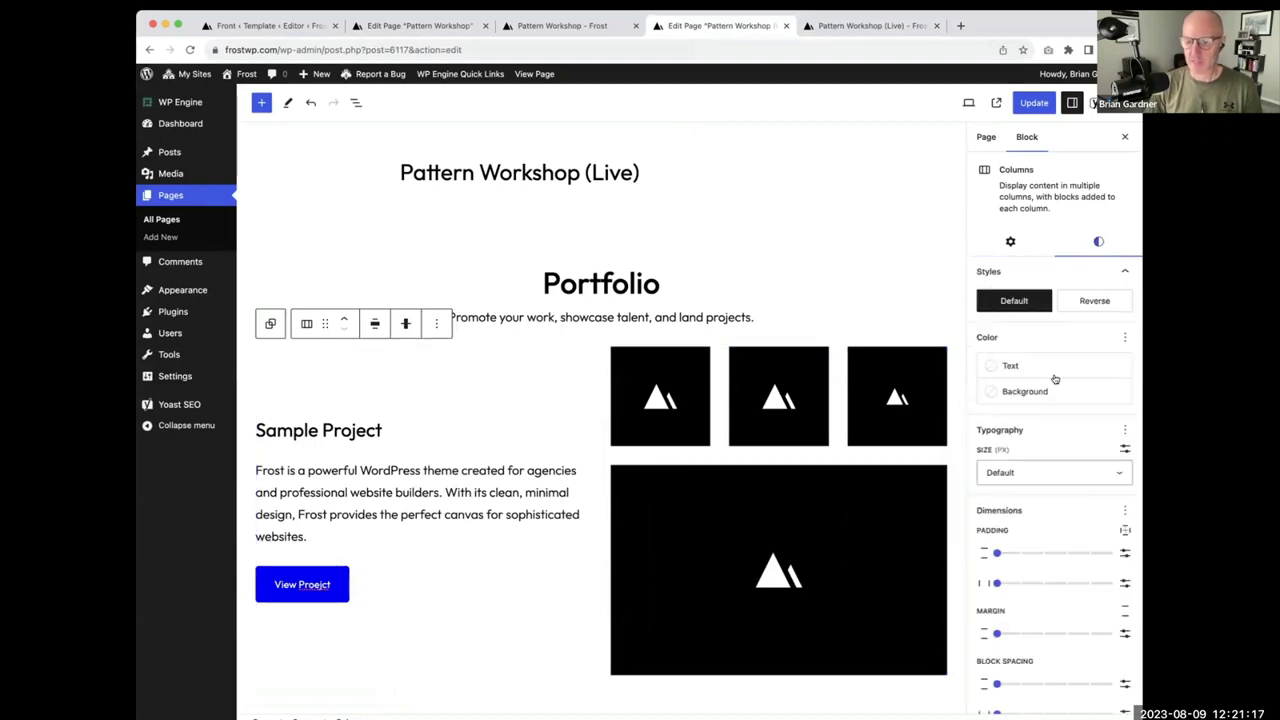
click(1126, 613)
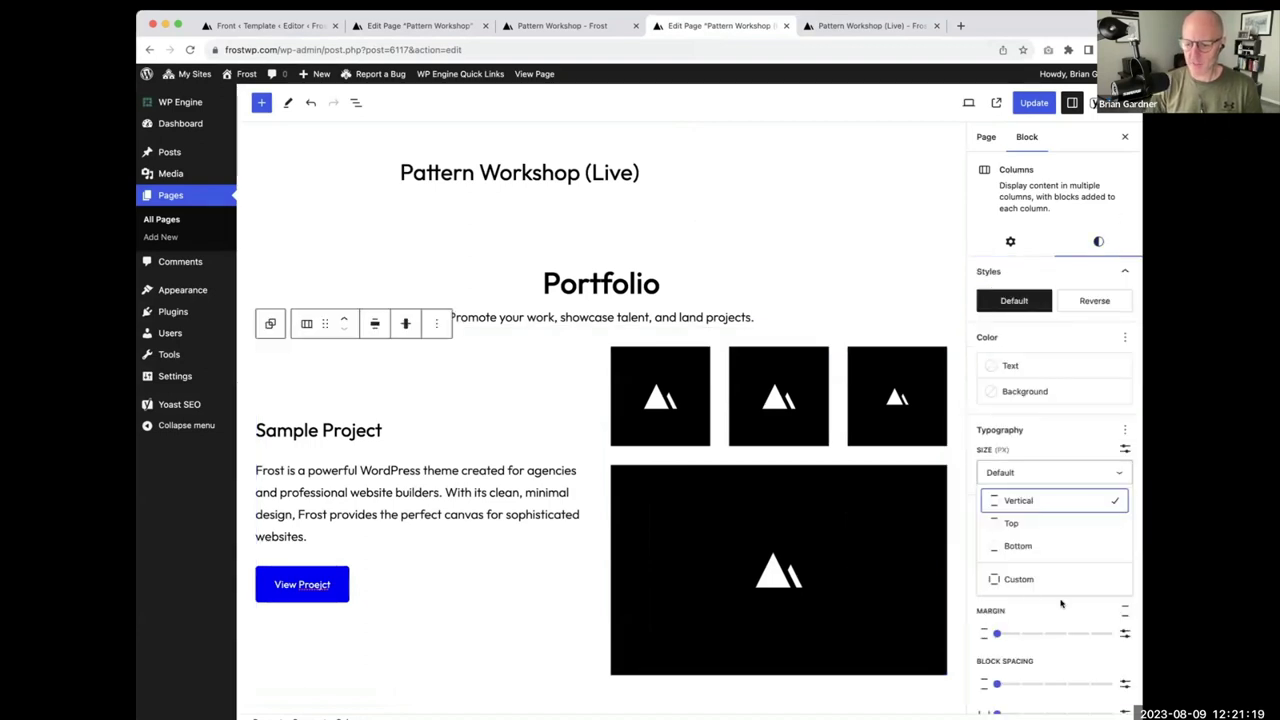
click(1010, 524)
drag(978, 635, 1060, 636)
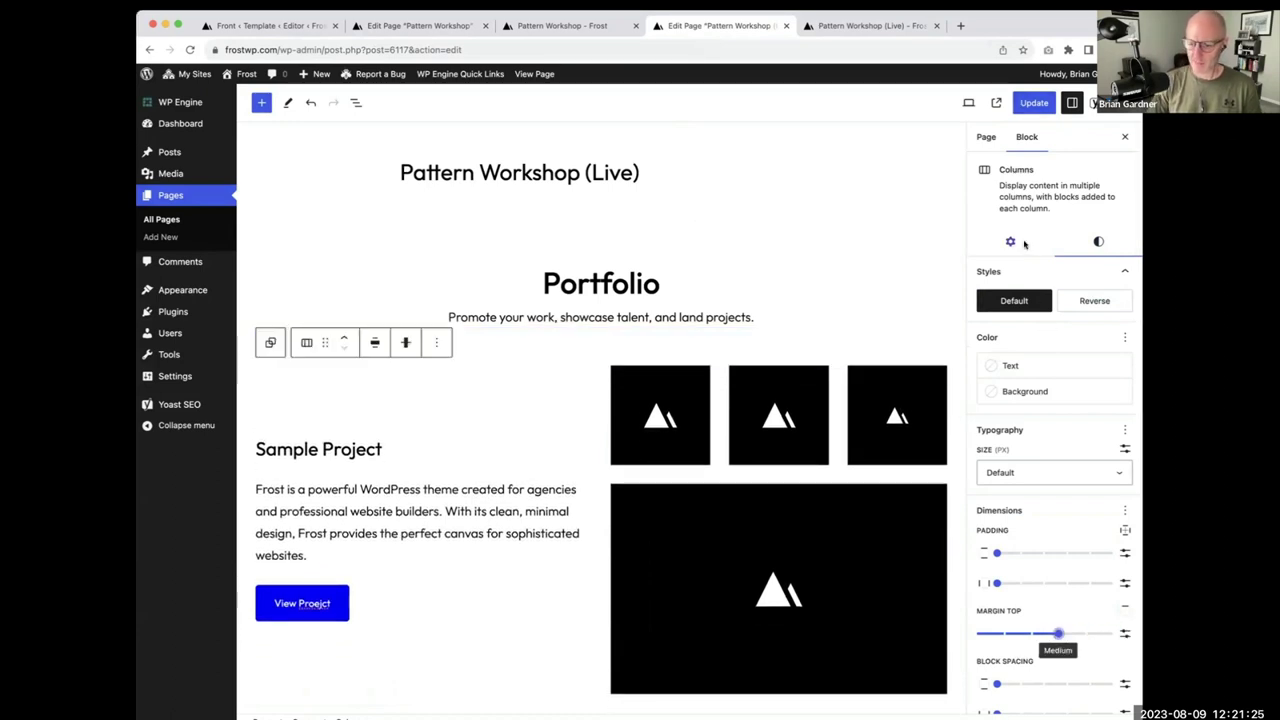
Update the page and switch to the live view, accidentally opening a new MSN tab.
click(1026, 103)
click(870, 25)
key(super+t)
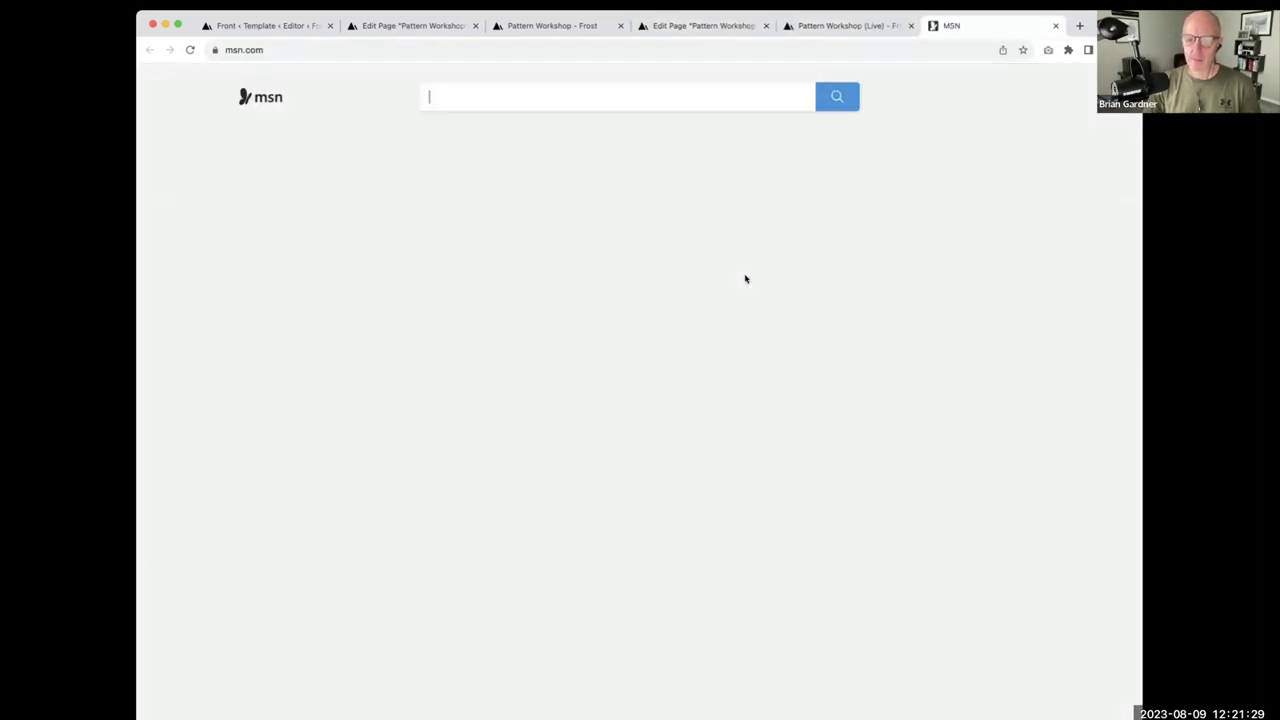
Close the stray MSN tab and, back in the editor, select the large portfolio image.
click(846, 25)
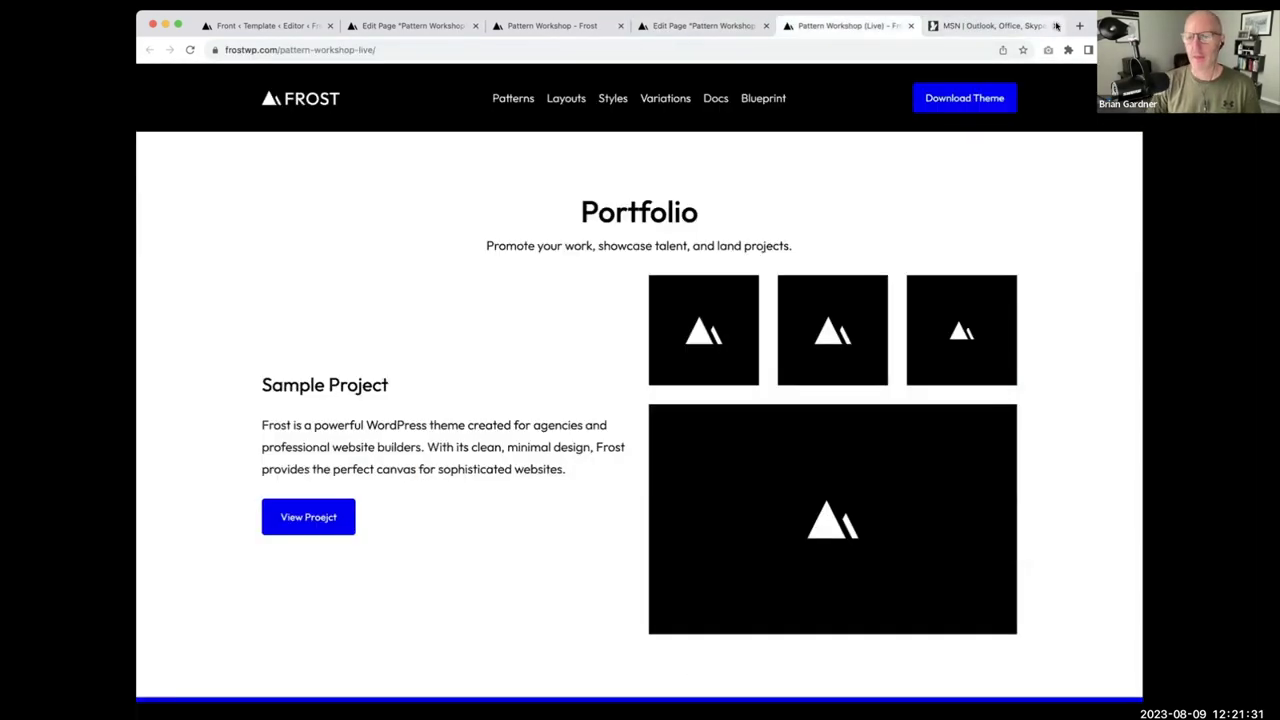
click(1056, 25)
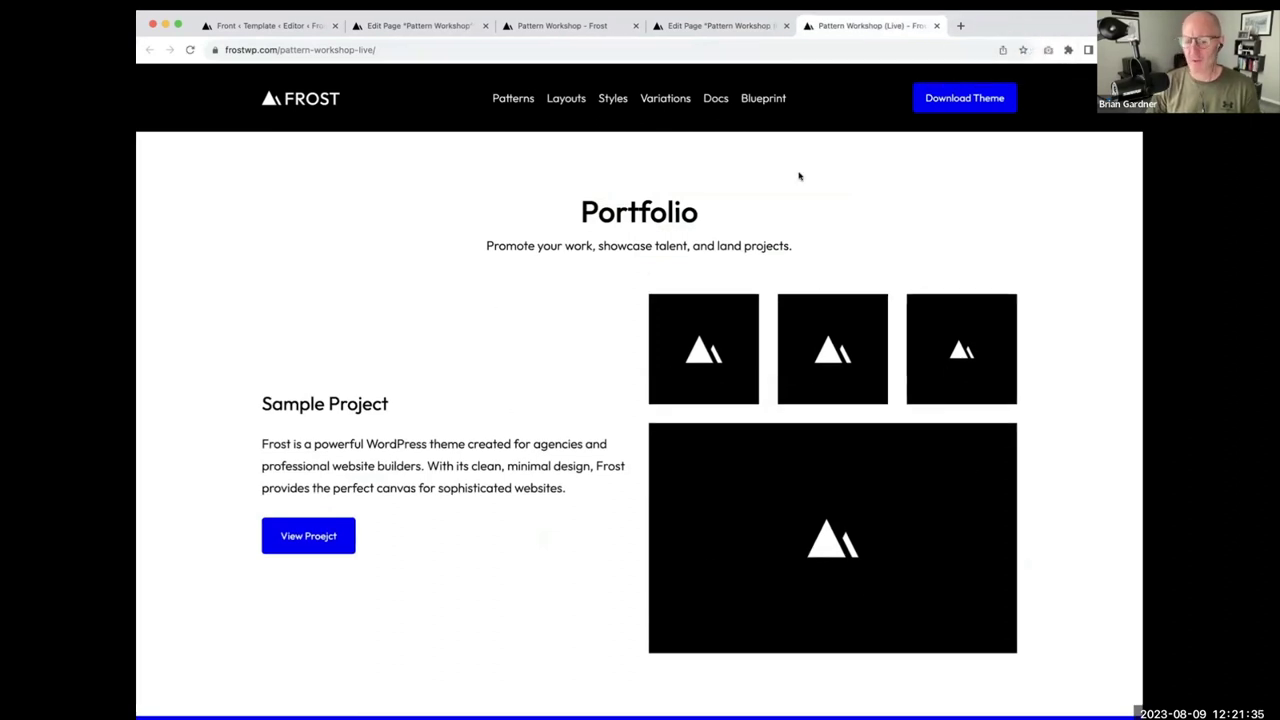
click(747, 30)
click(784, 600)
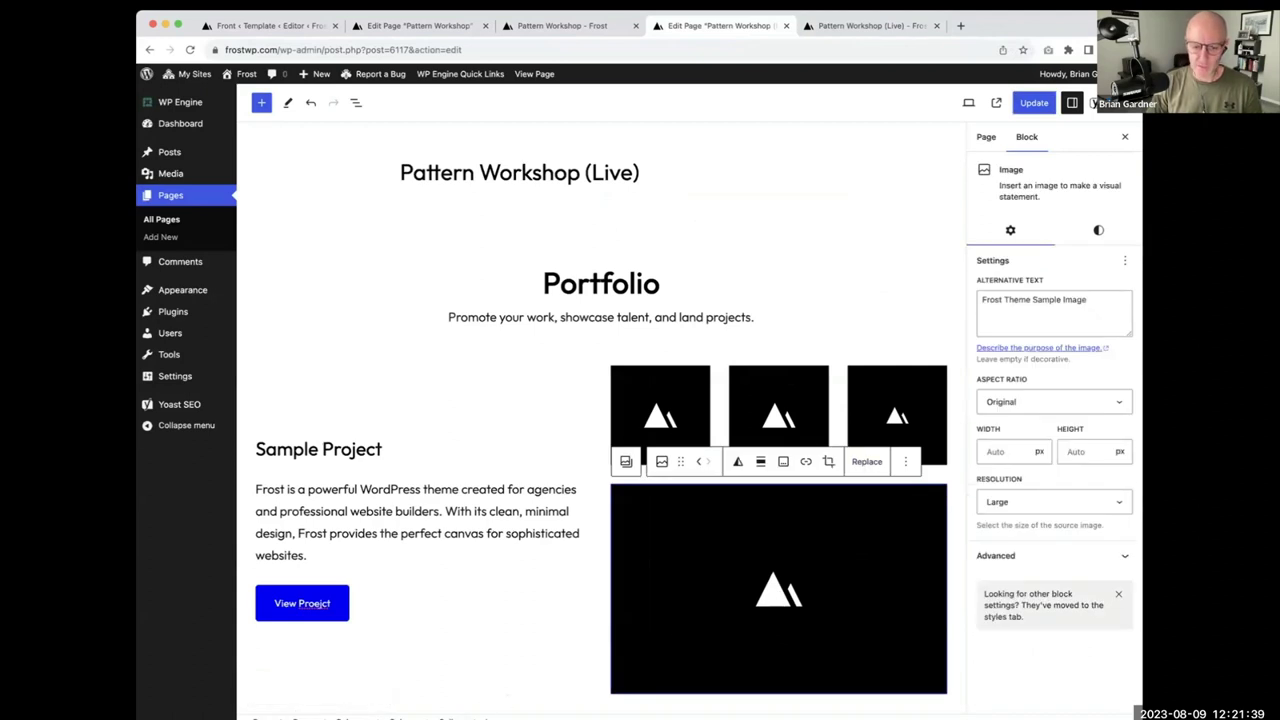
Reduce the gallery from 3 to 2 columns and reload the live page to see the grid.
click(626, 461)
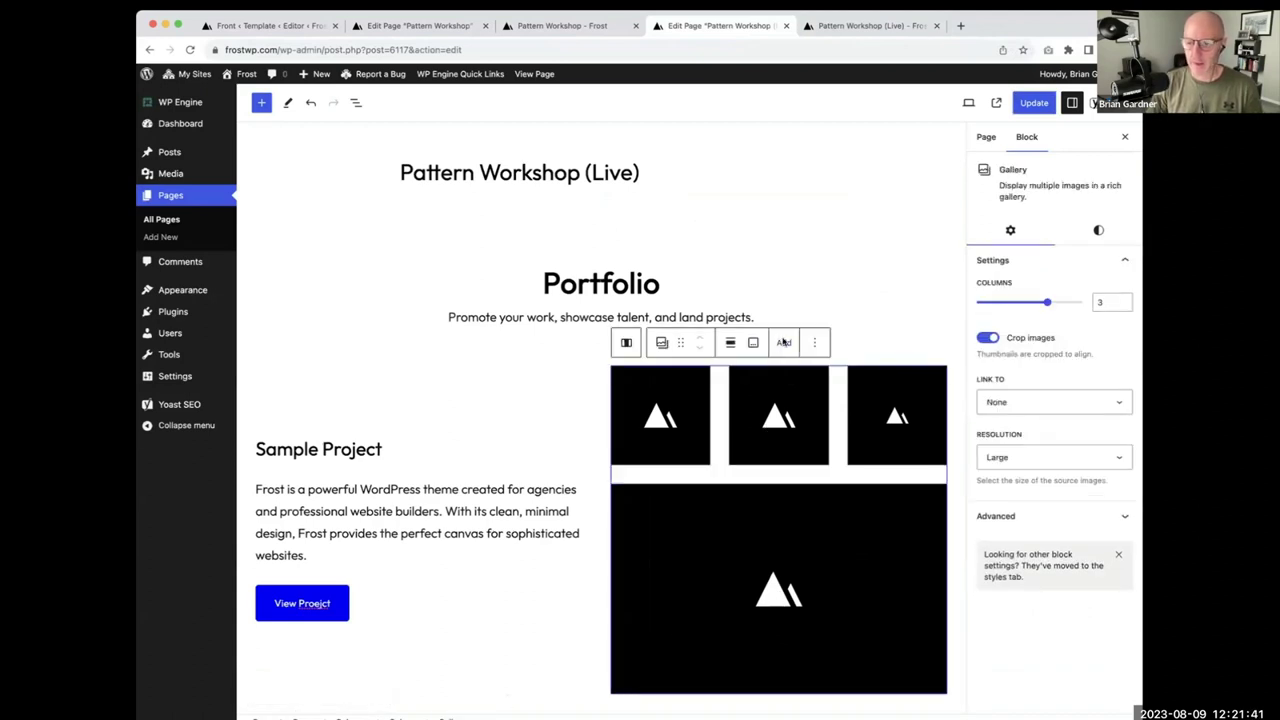
drag(1043, 301, 1007, 302)
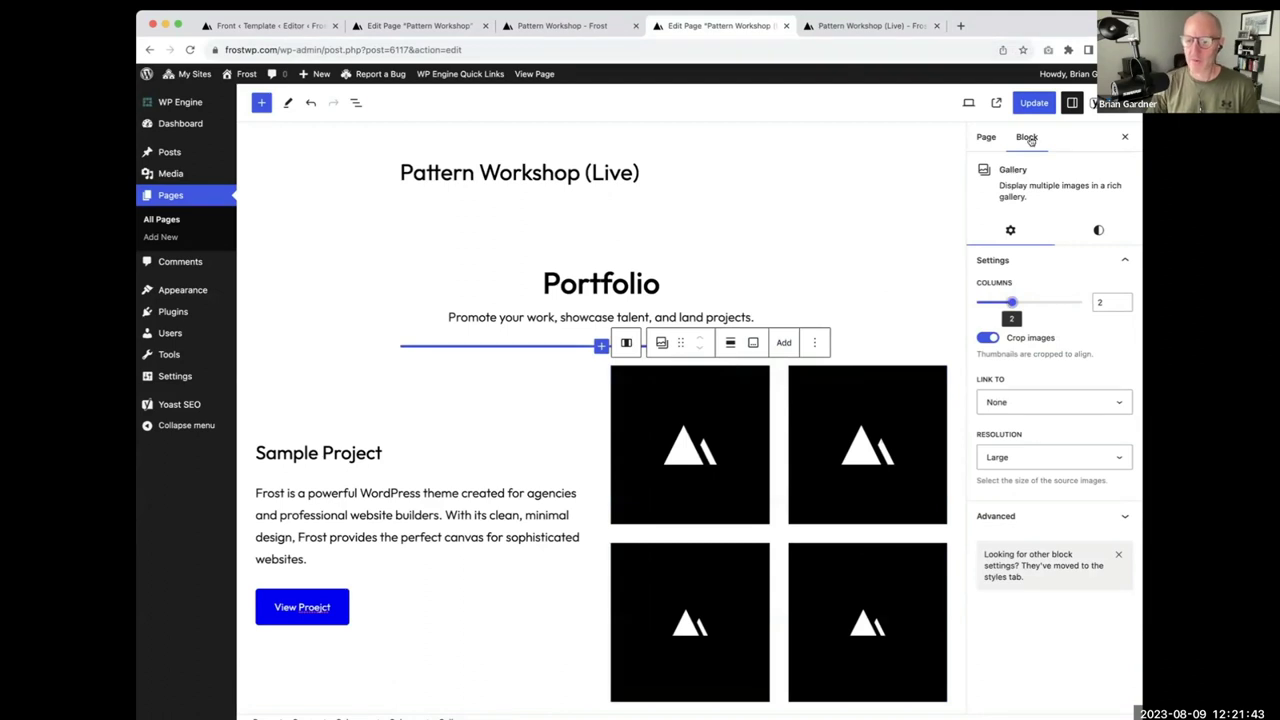
click(870, 25)
key(super+r)
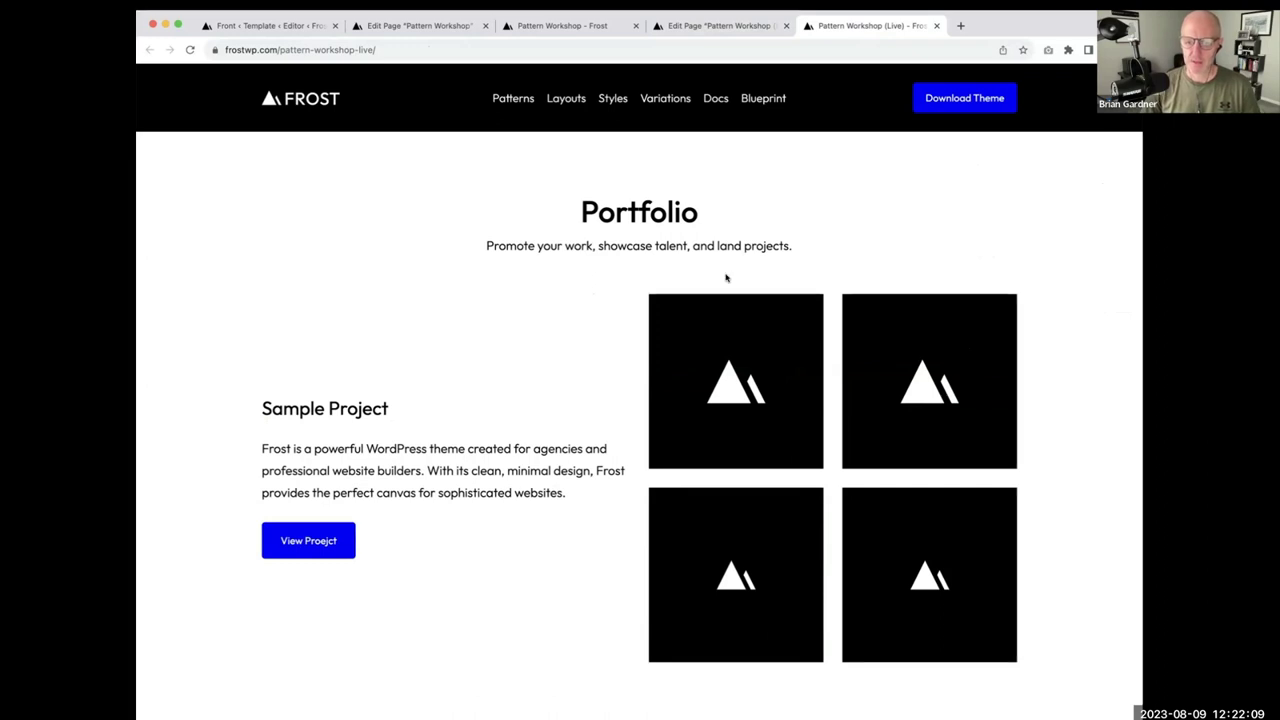
Compare the live page with the reference Pattern Workshop page, then return to the editor.
scroll(726, 277, down, 2)
click(560, 25)
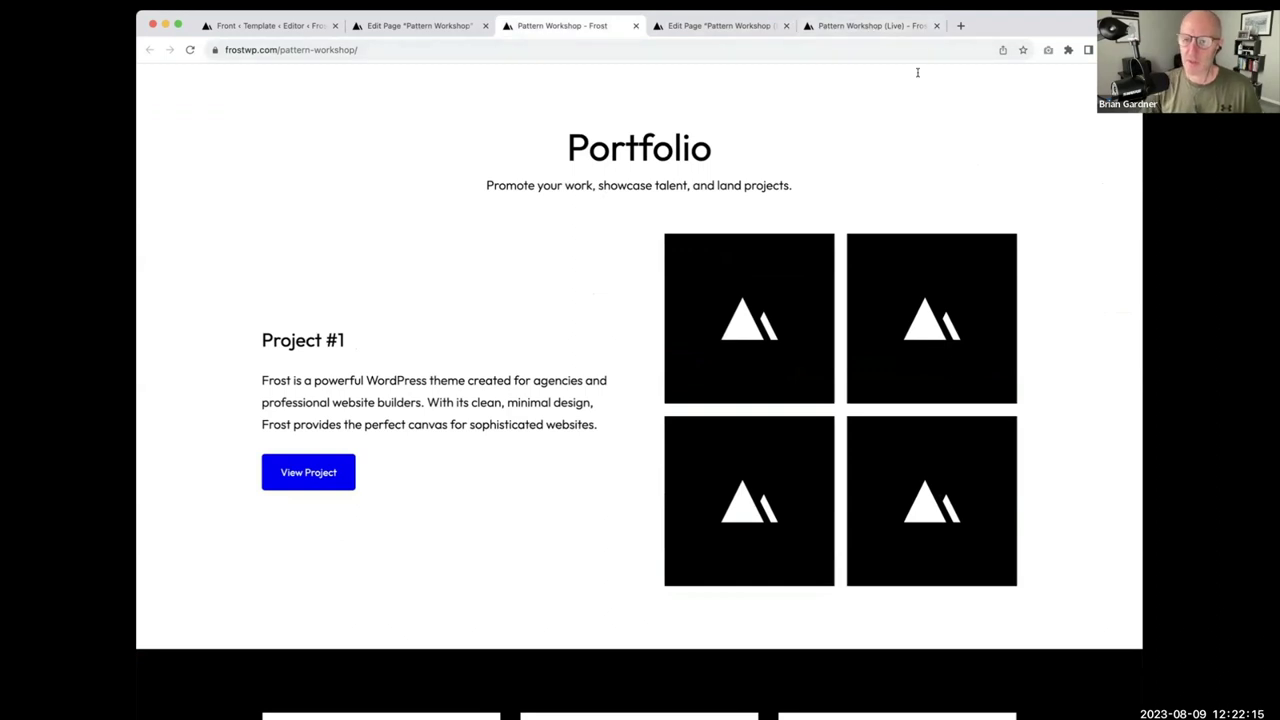
click(890, 27)
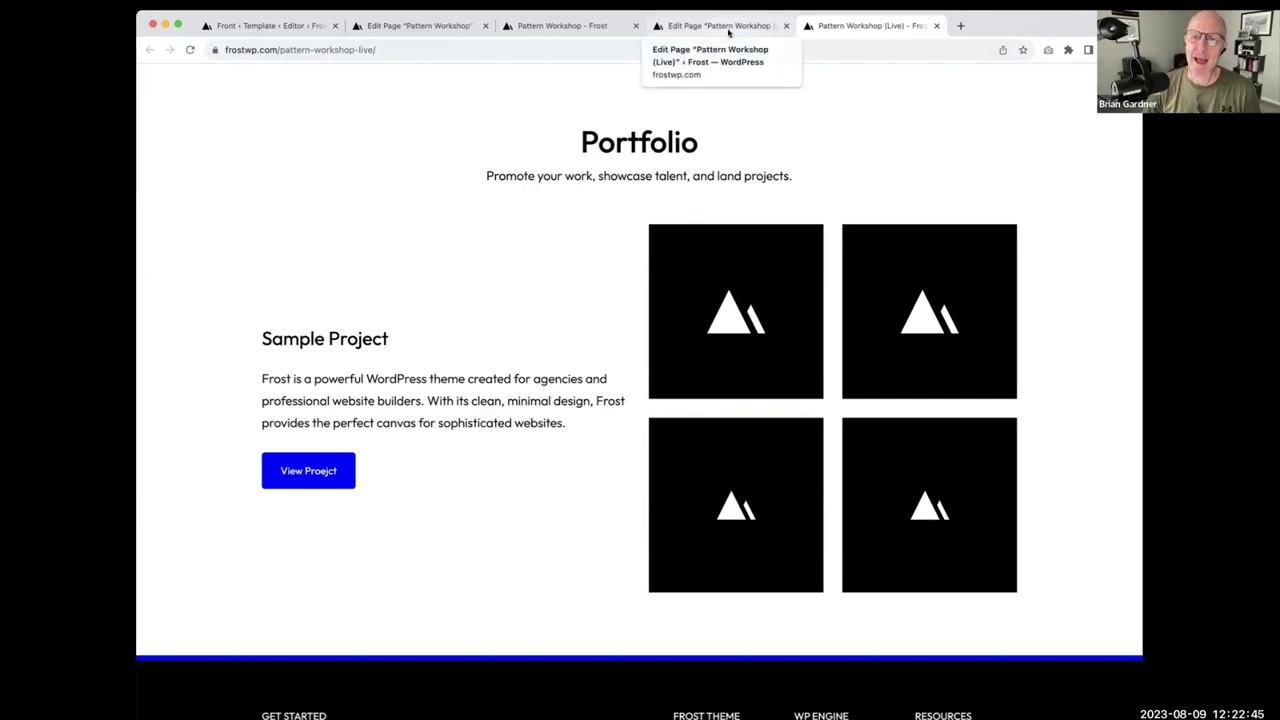
click(729, 30)
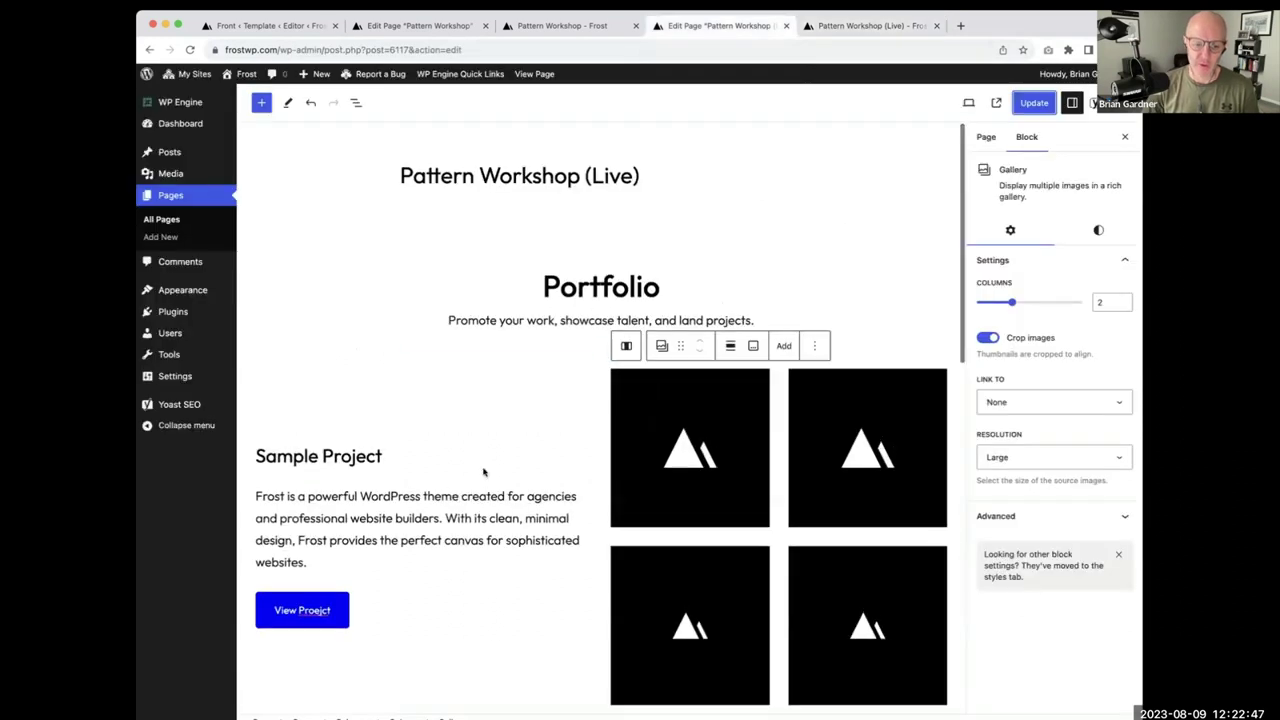
Give the two-column project layout the Reverse style (is-style-columns-reverse class) and update the page.
scroll(423, 651, down, 2)
click(626, 224)
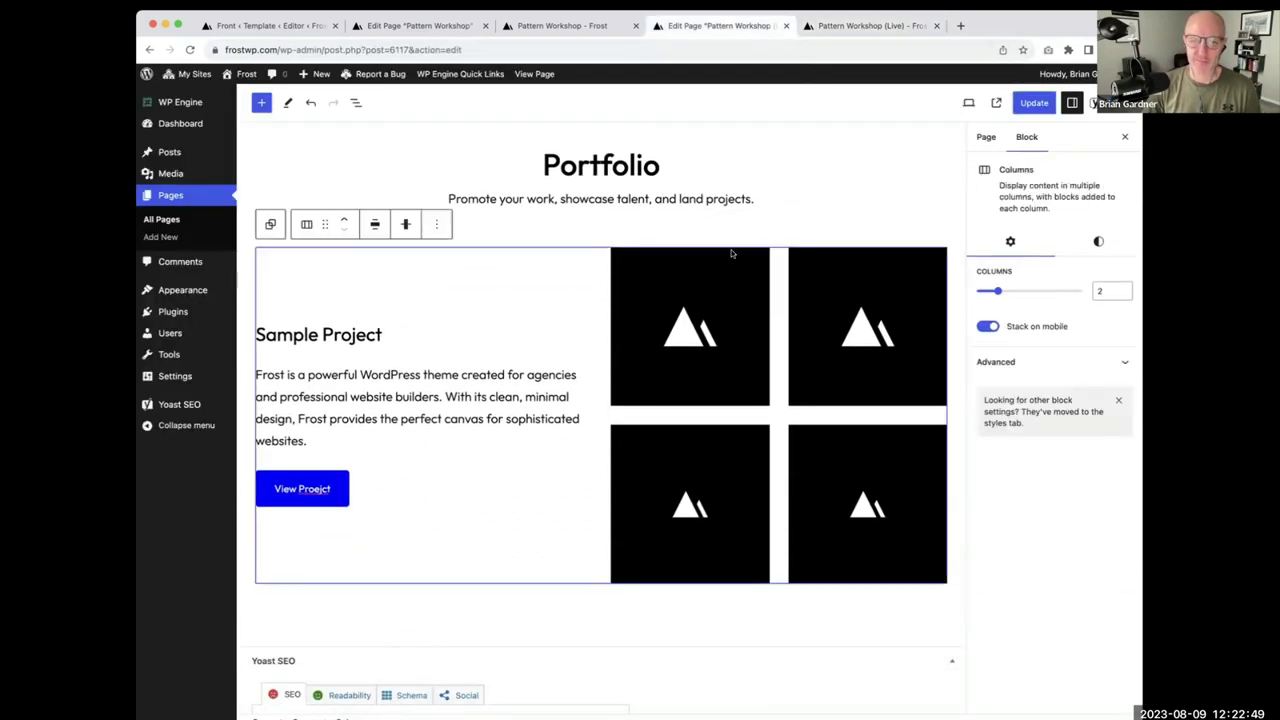
click(1098, 243)
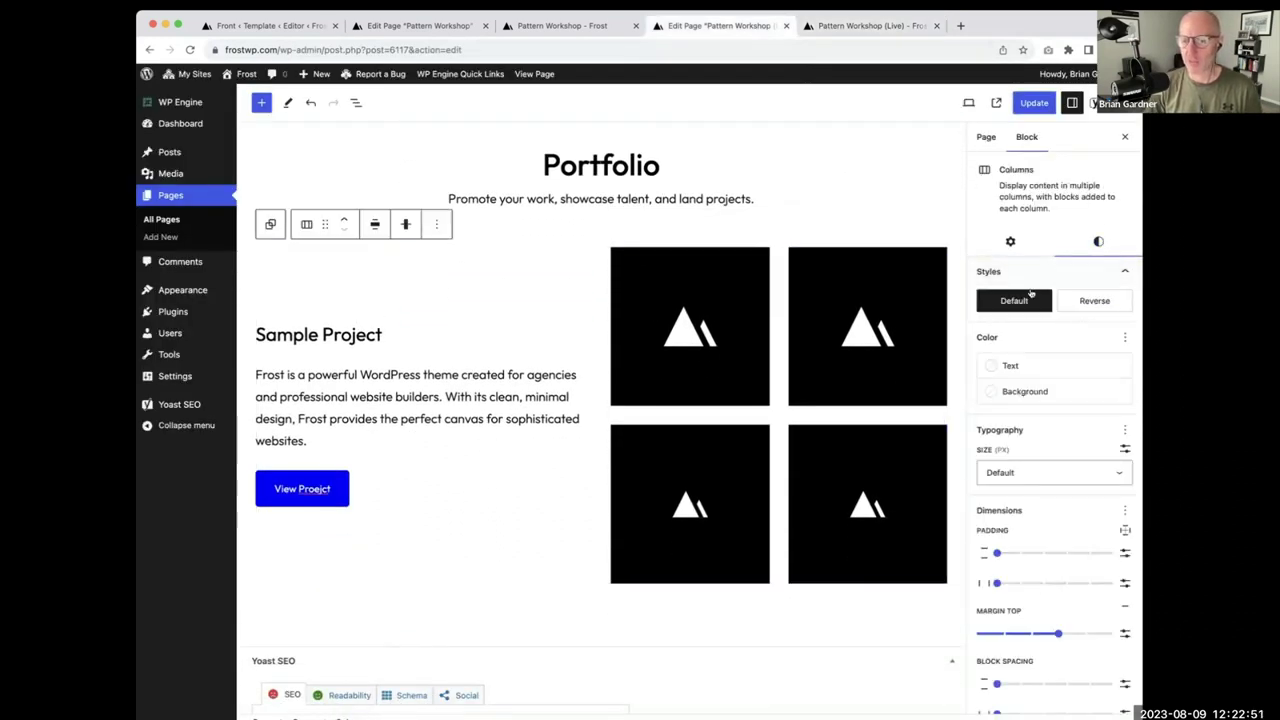
click(1105, 303)
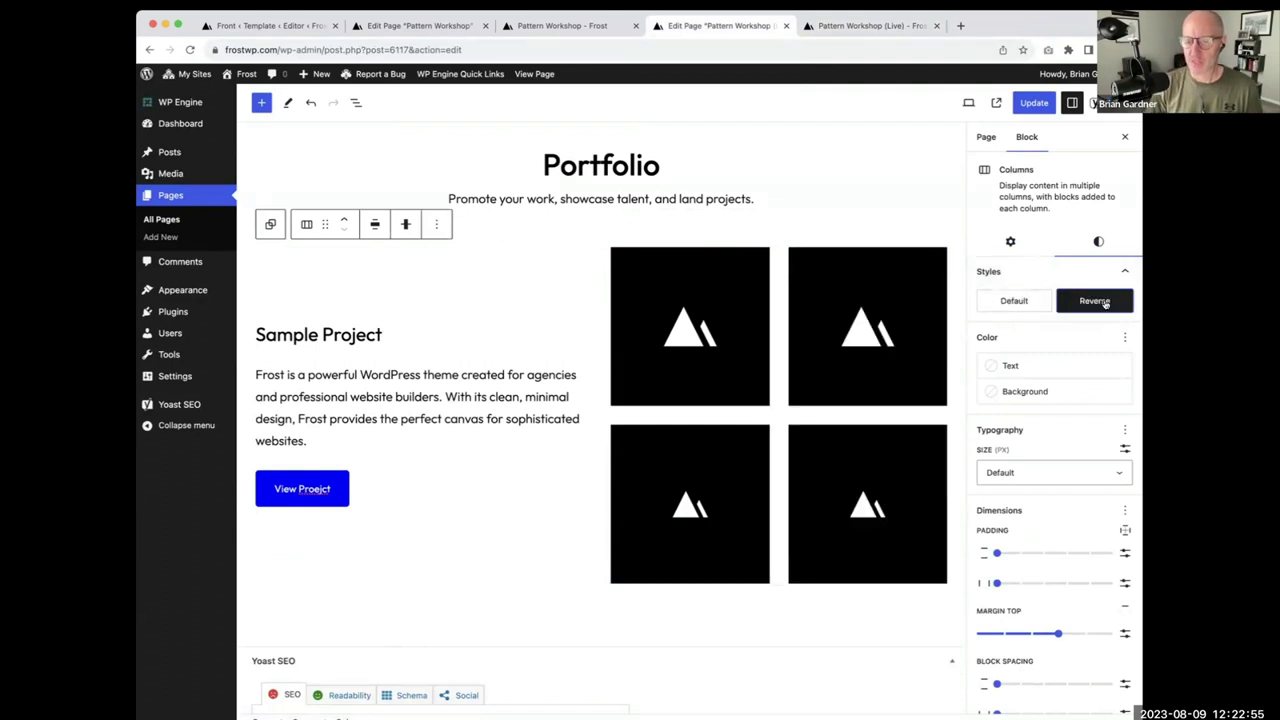
click(1010, 243)
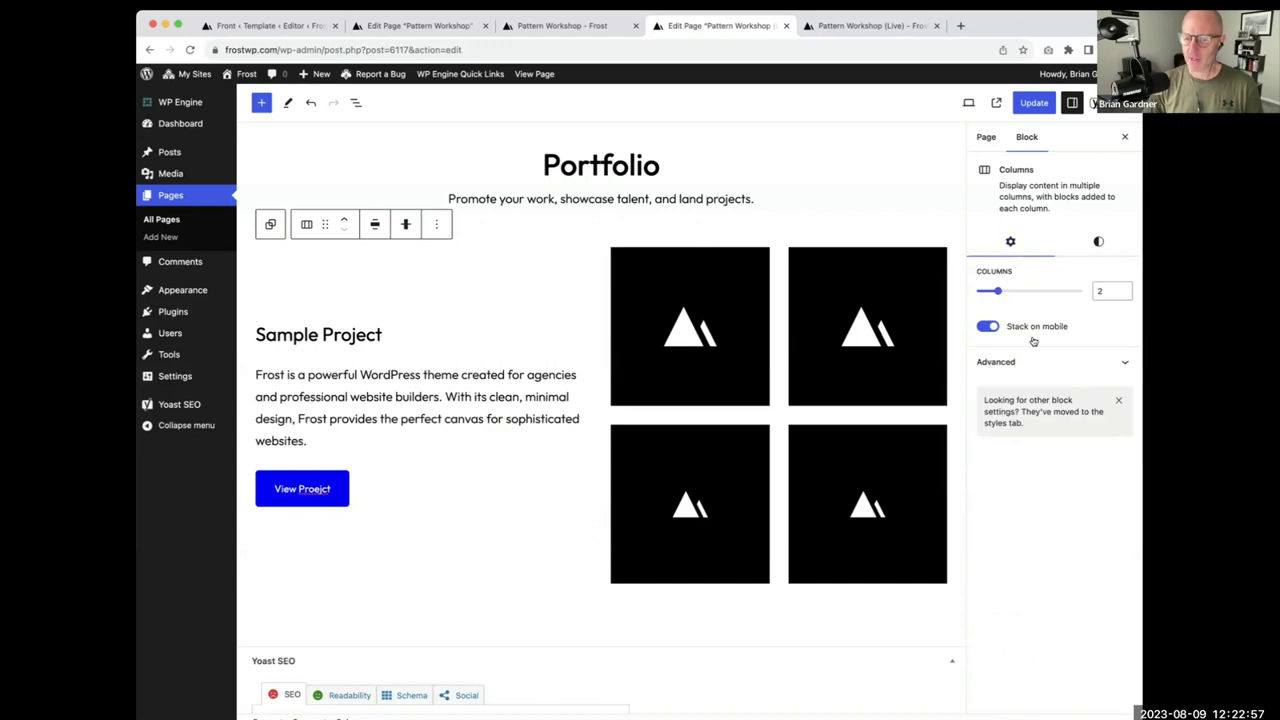
click(1036, 363)
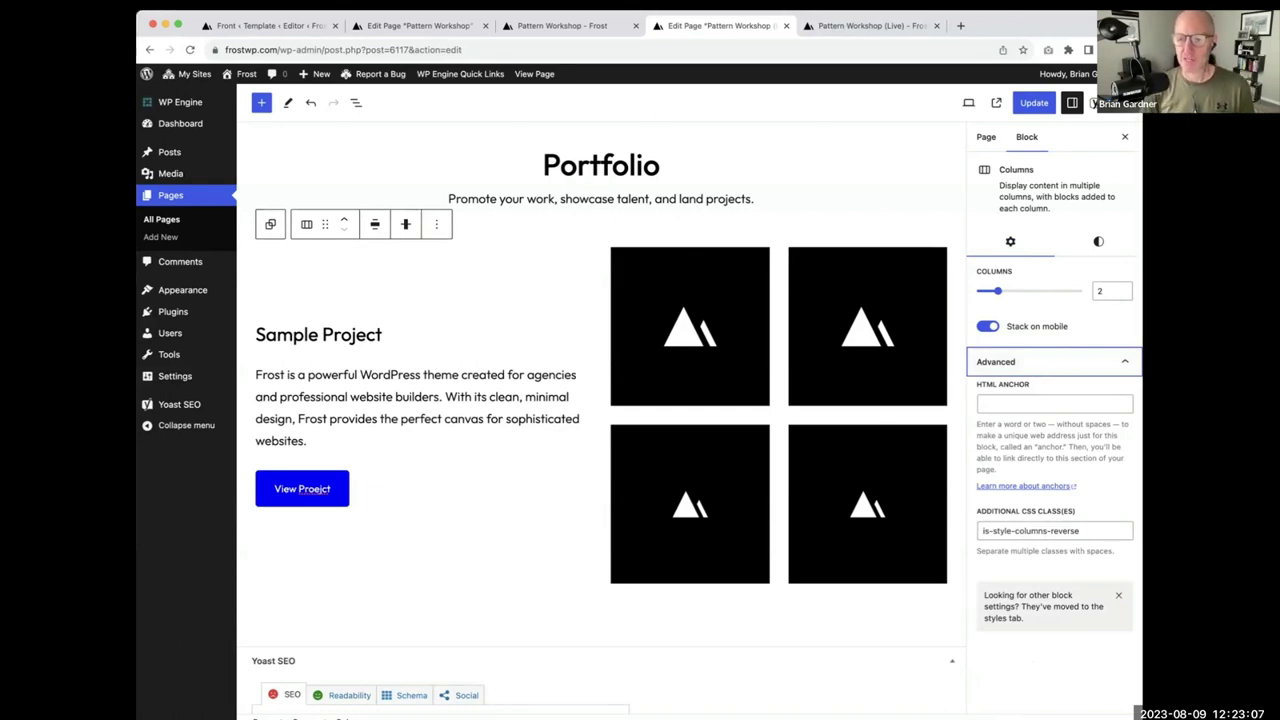
click(1025, 106)
Reopen the live page in a new tab to confirm the text-left-of-images layout, then go back to editing.
click(864, 27)
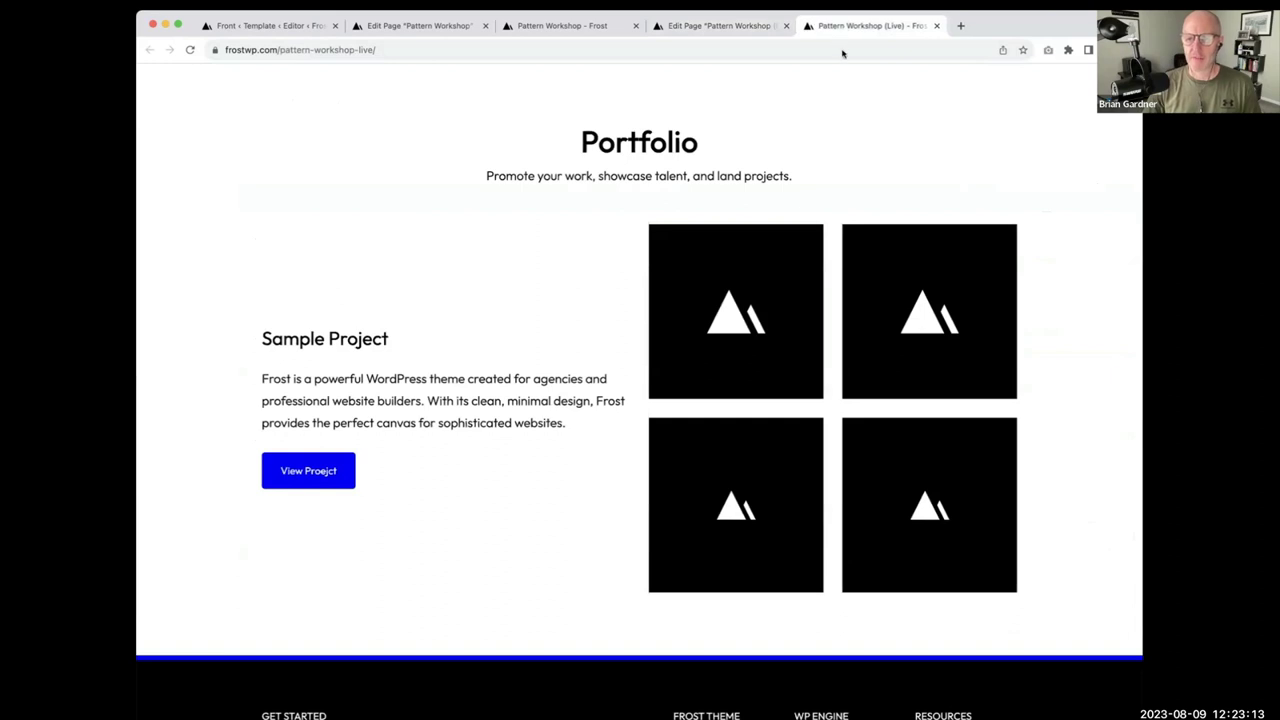
key(super+w)
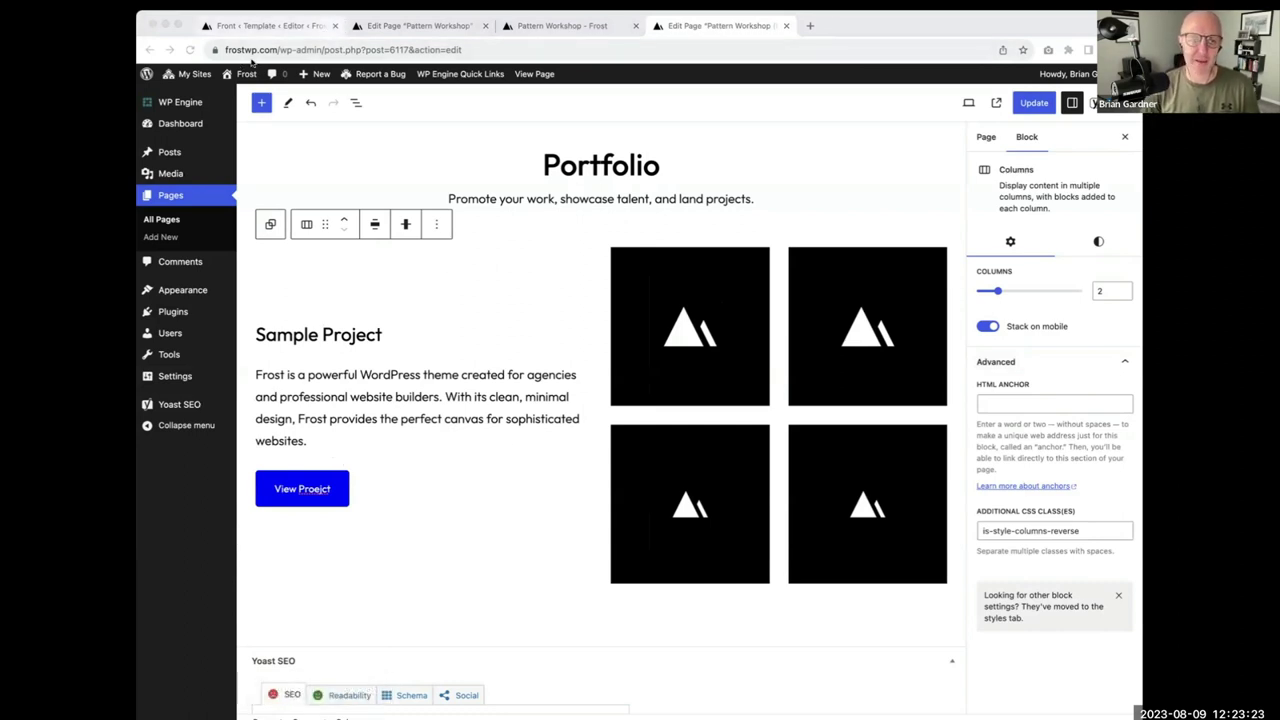
click(534, 73)
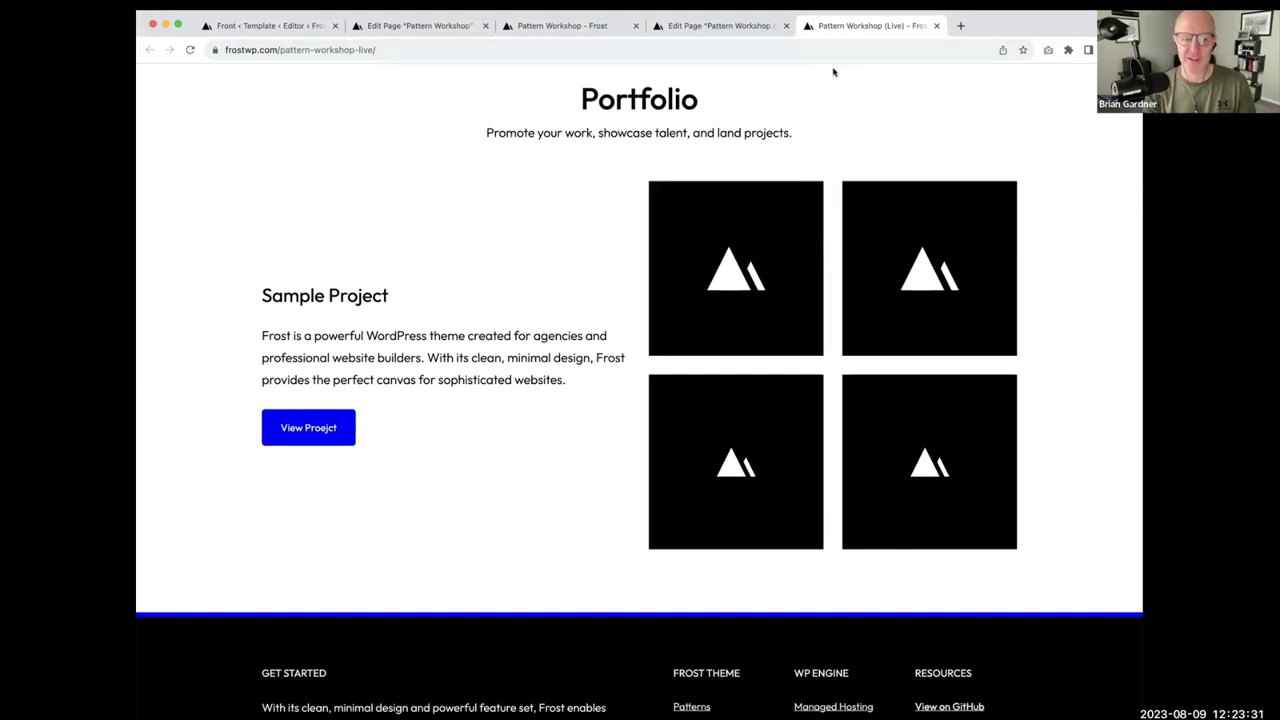
scroll(897, 103, up, 3)
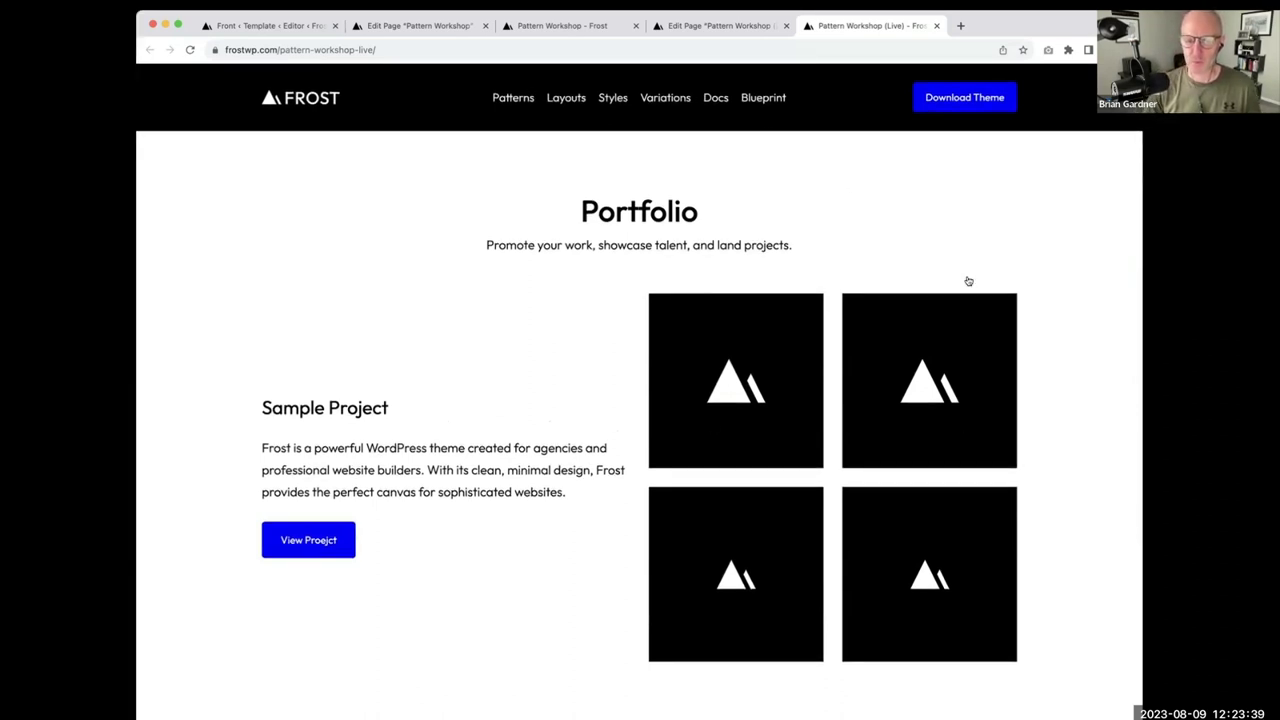
click(710, 25)
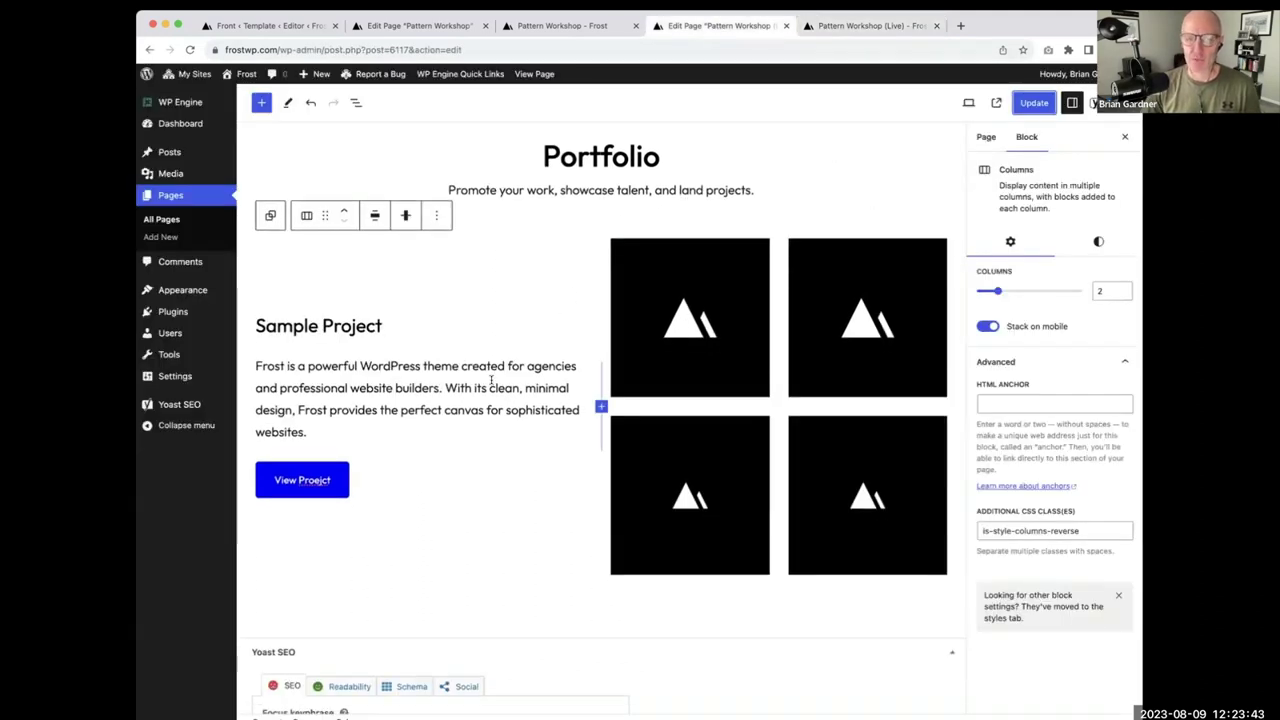
Switch the View Project button to the Outline style and clear its background colour.
click(410, 405)
click(306, 481)
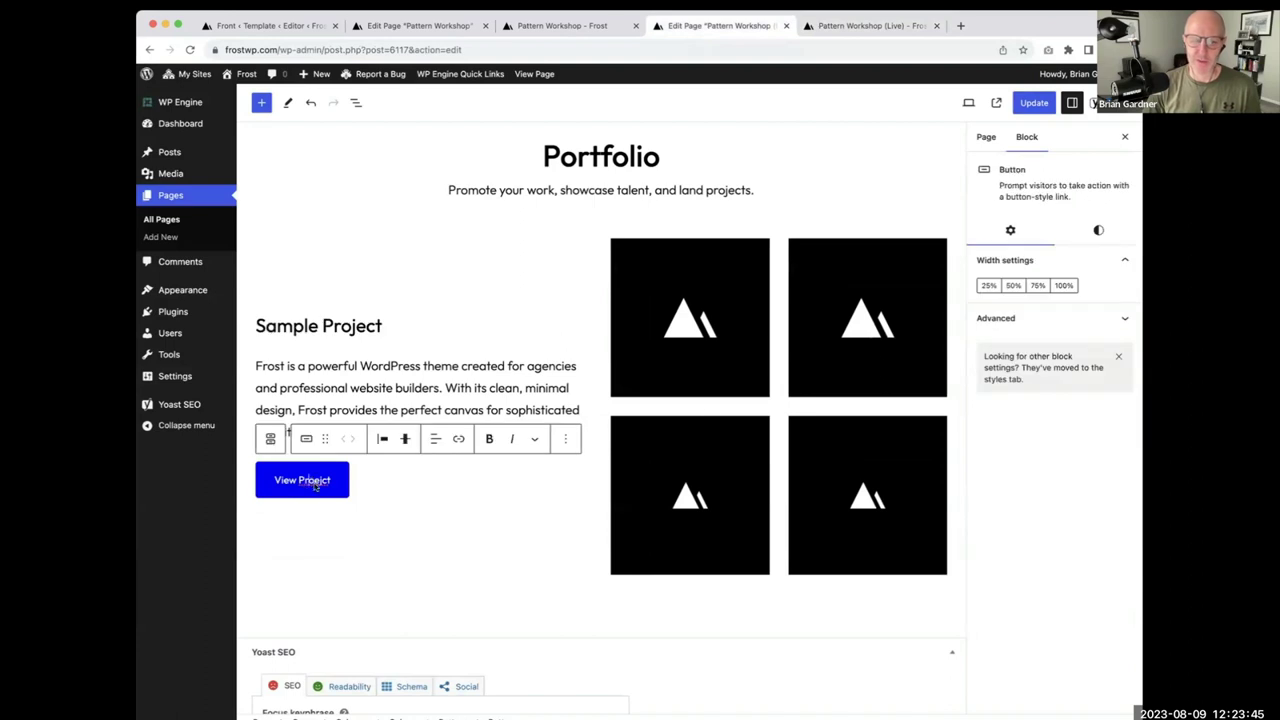
click(1092, 231)
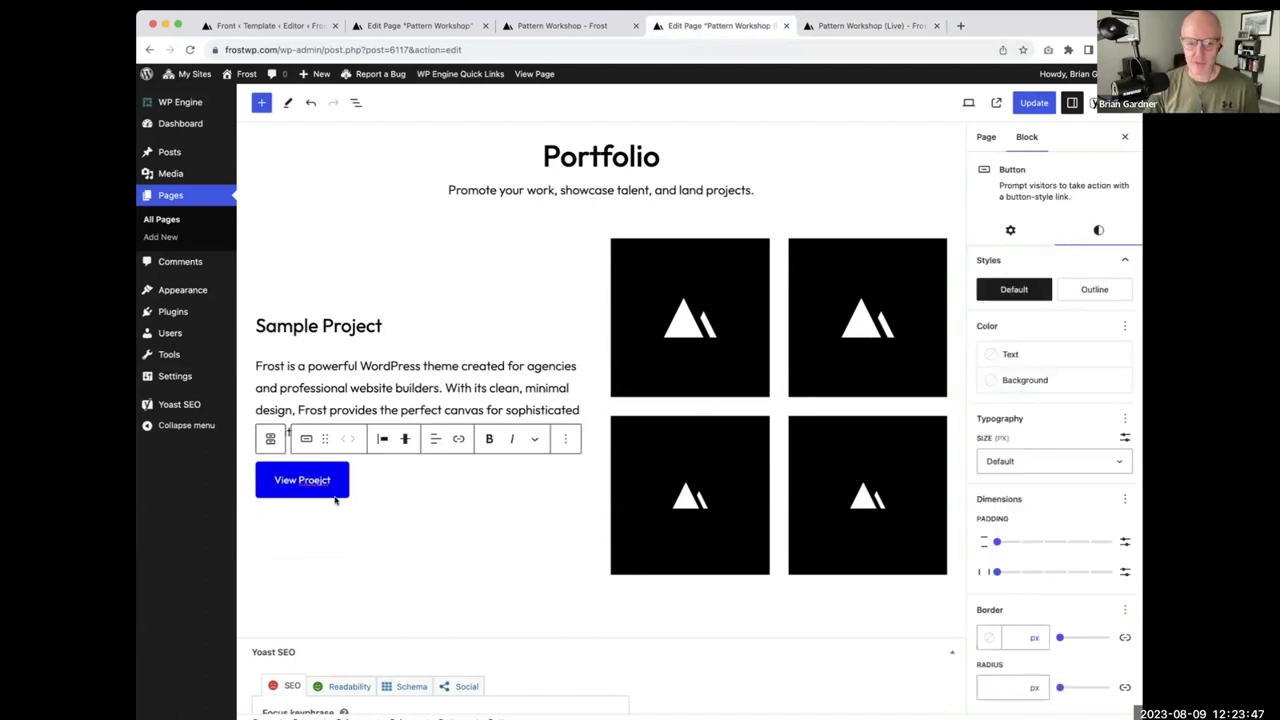
click(1025, 380)
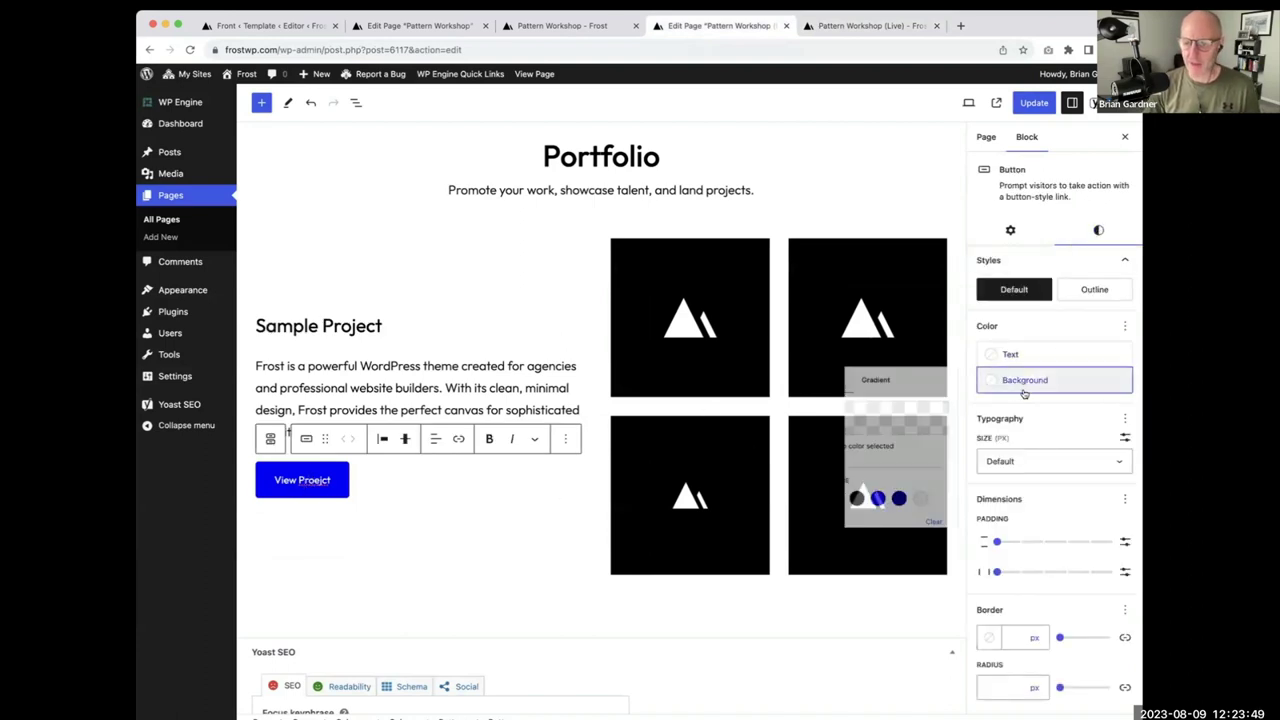
click(885, 524)
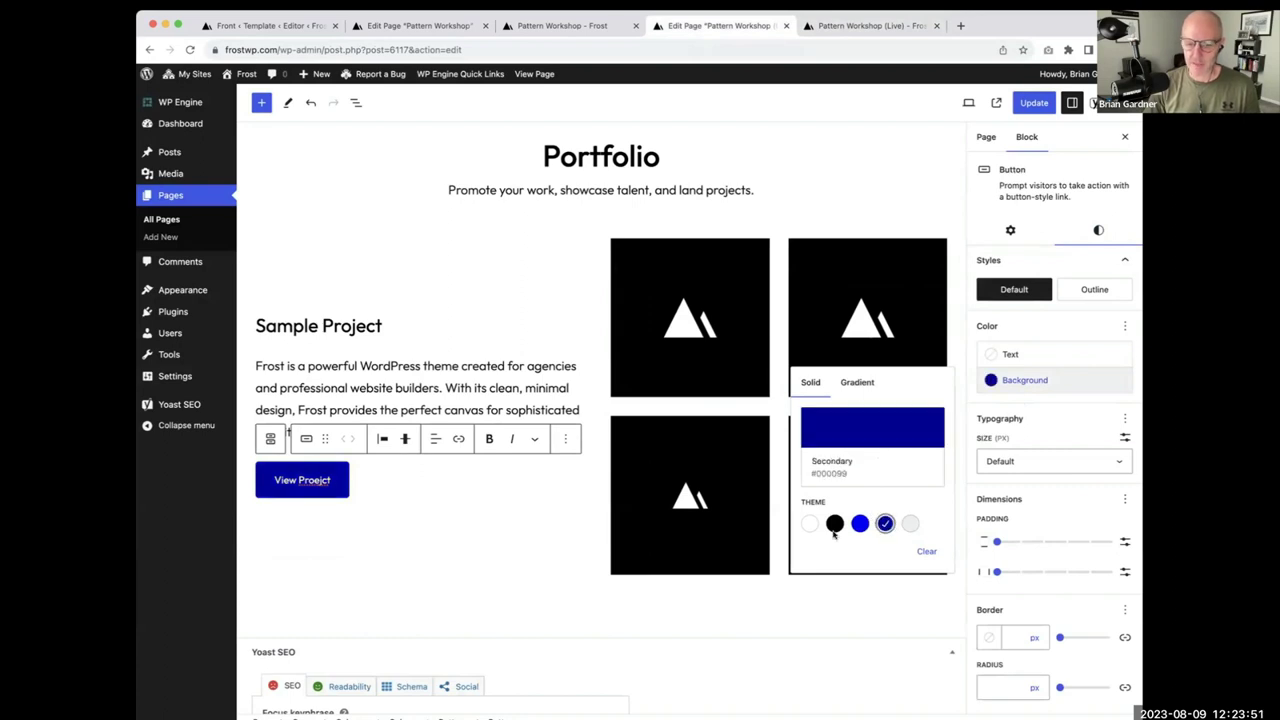
click(834, 523)
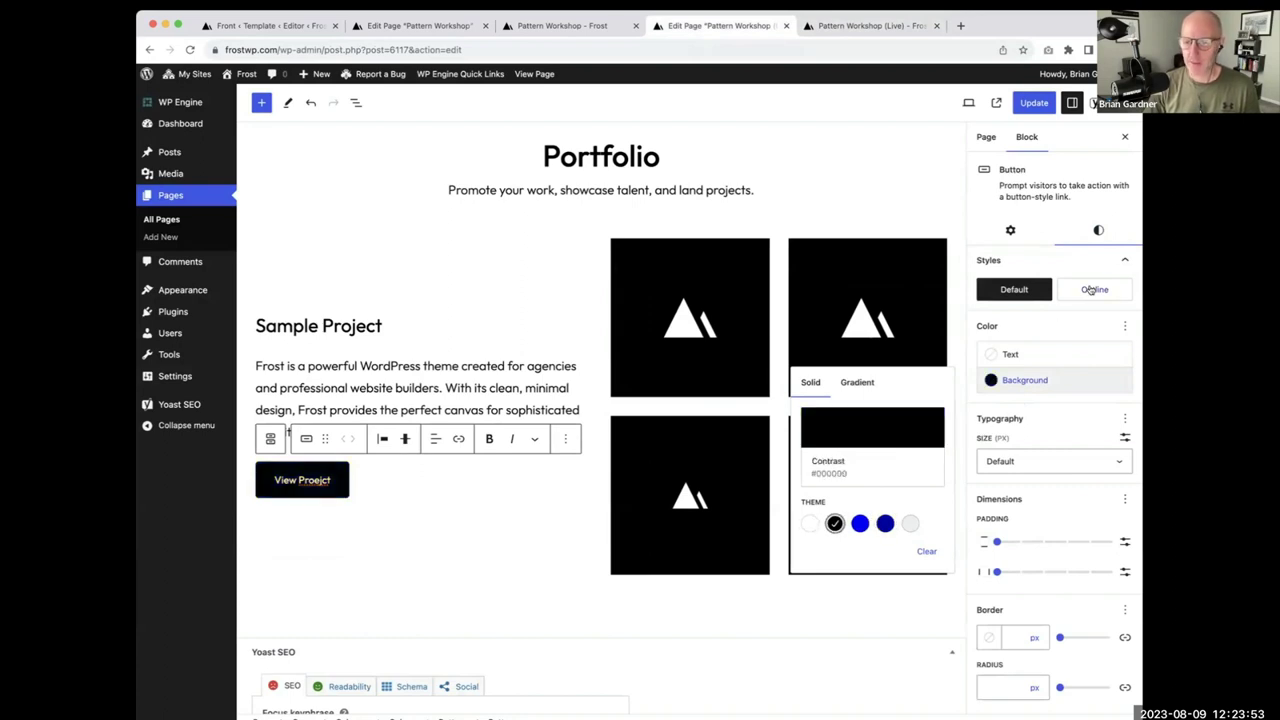
click(1094, 289)
click(1003, 381)
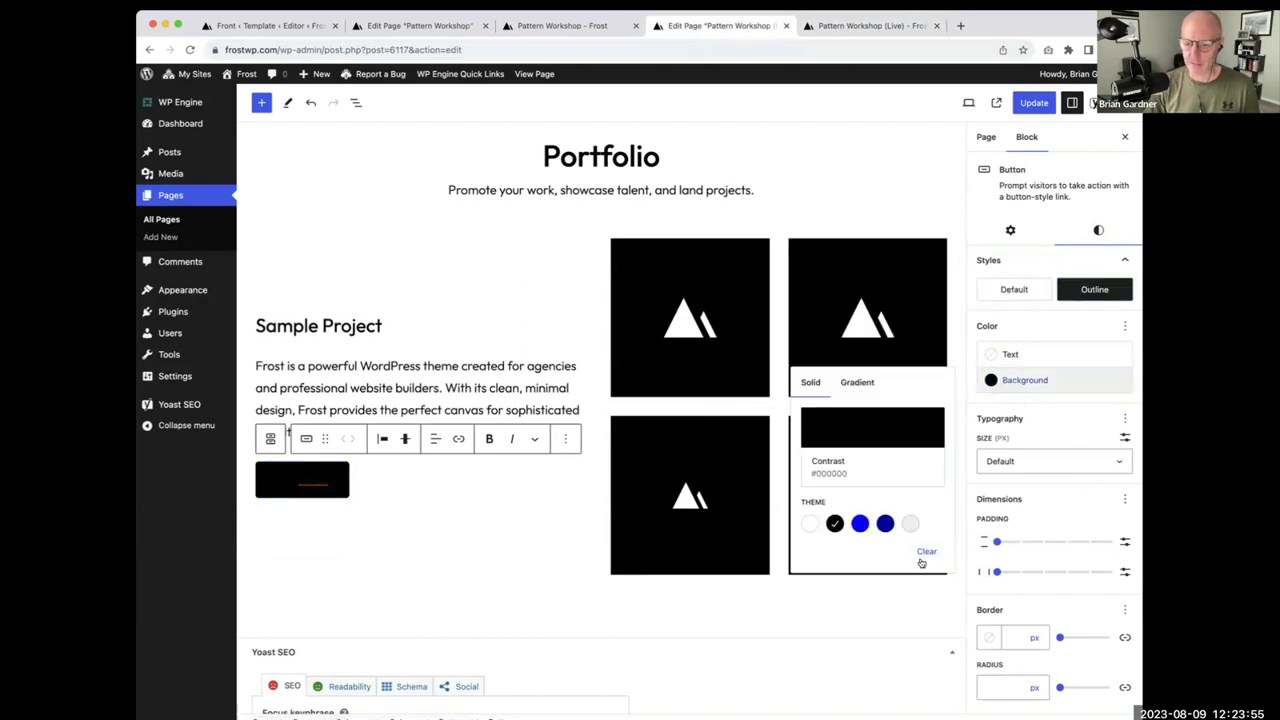
click(926, 551)
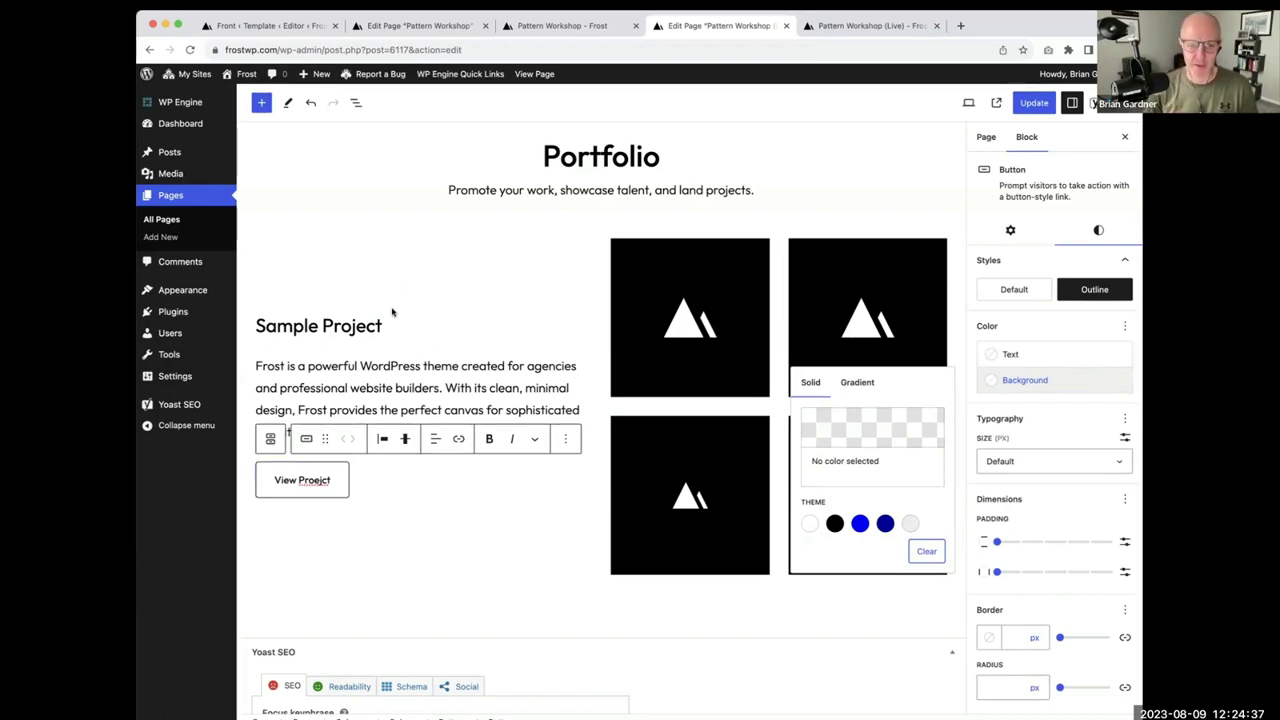
Try several text colours on the Sample Project heading, then clear it back to the default.
click(539, 318)
click(1045, 283)
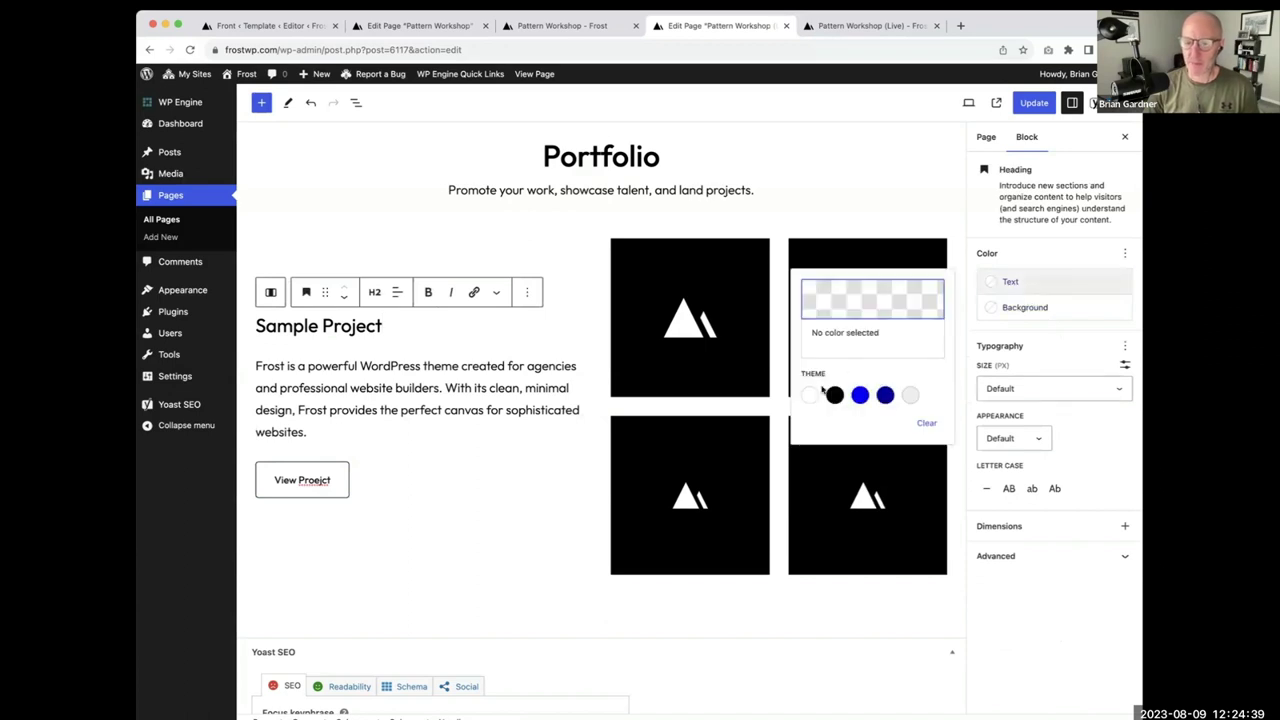
click(859, 395)
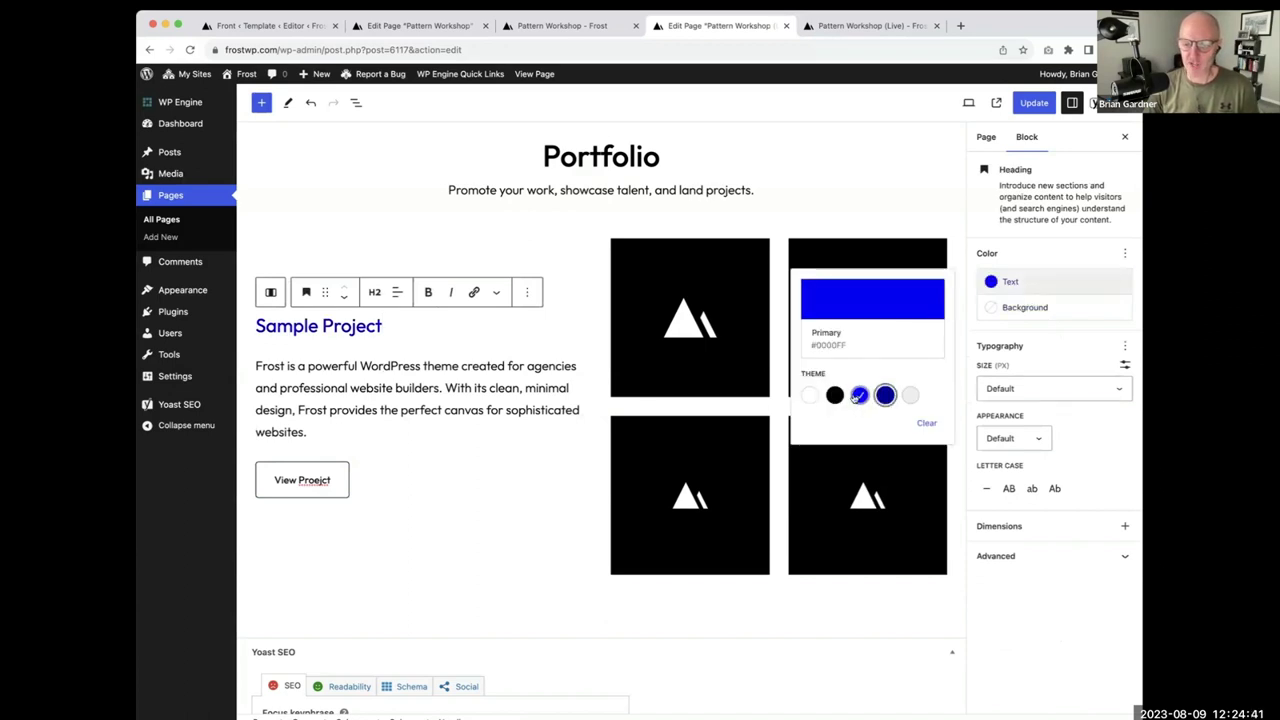
click(885, 395)
click(835, 395)
click(809, 395)
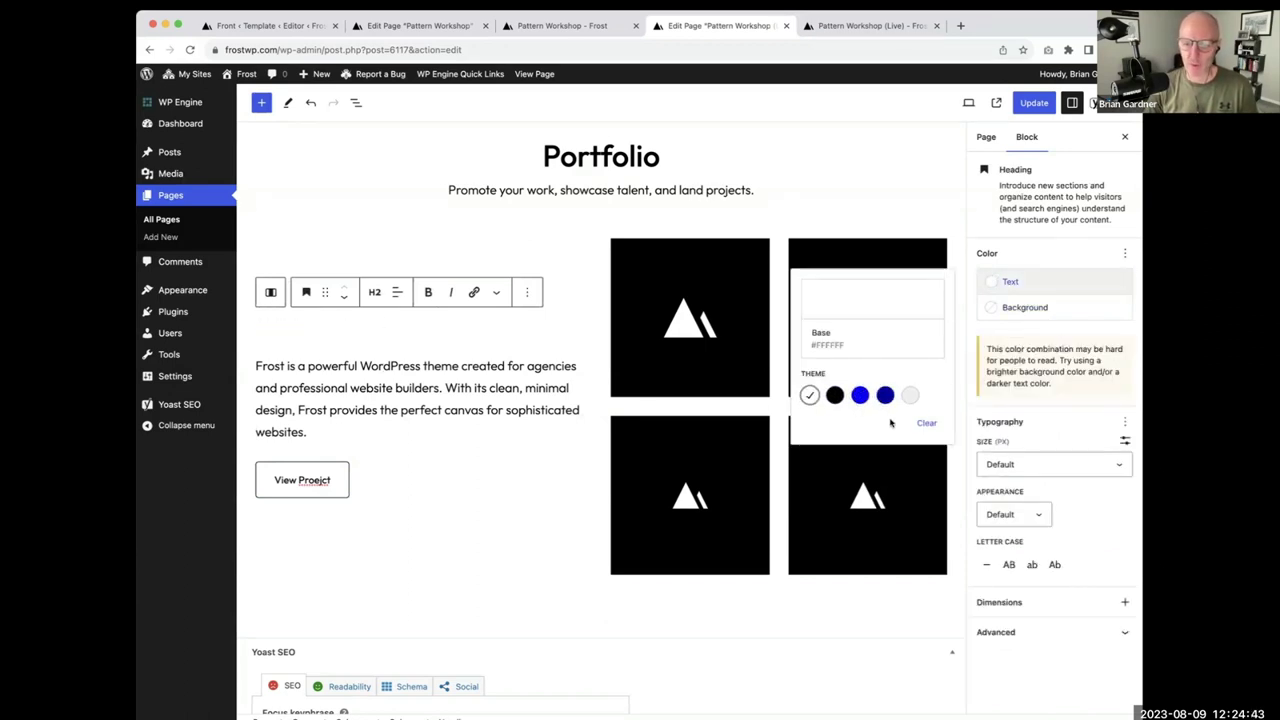
click(925, 423)
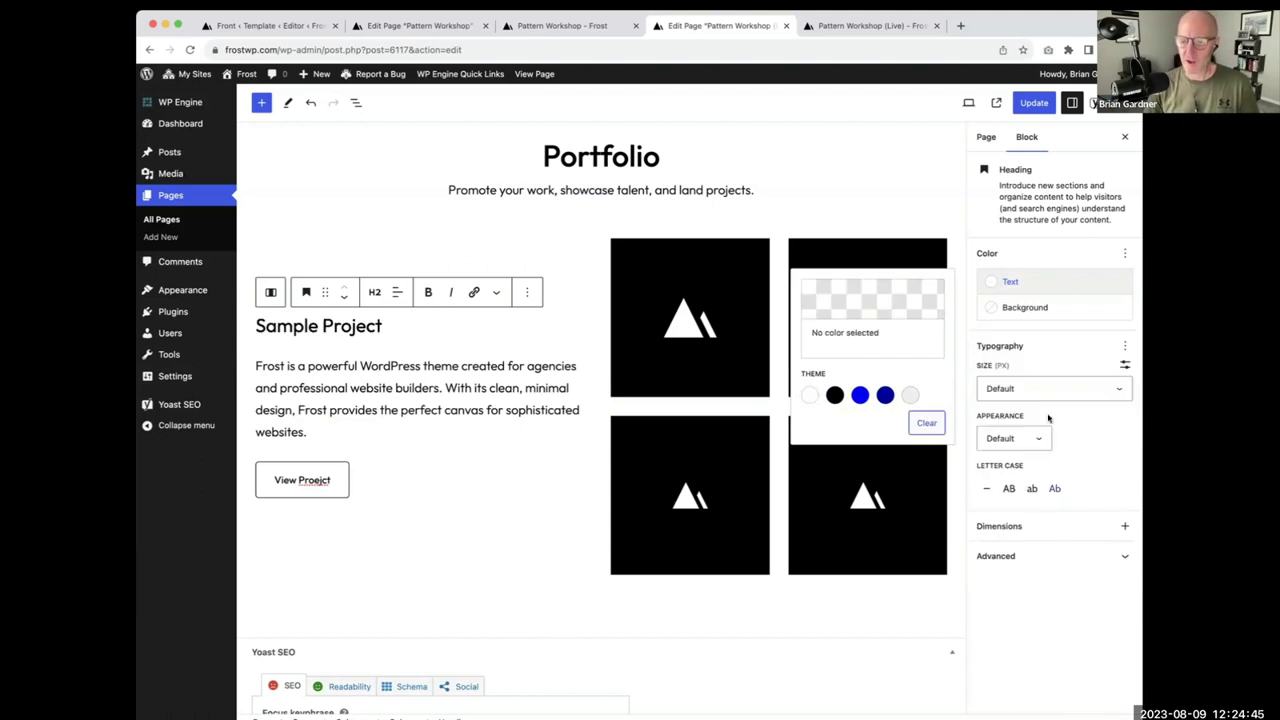
click(436, 331)
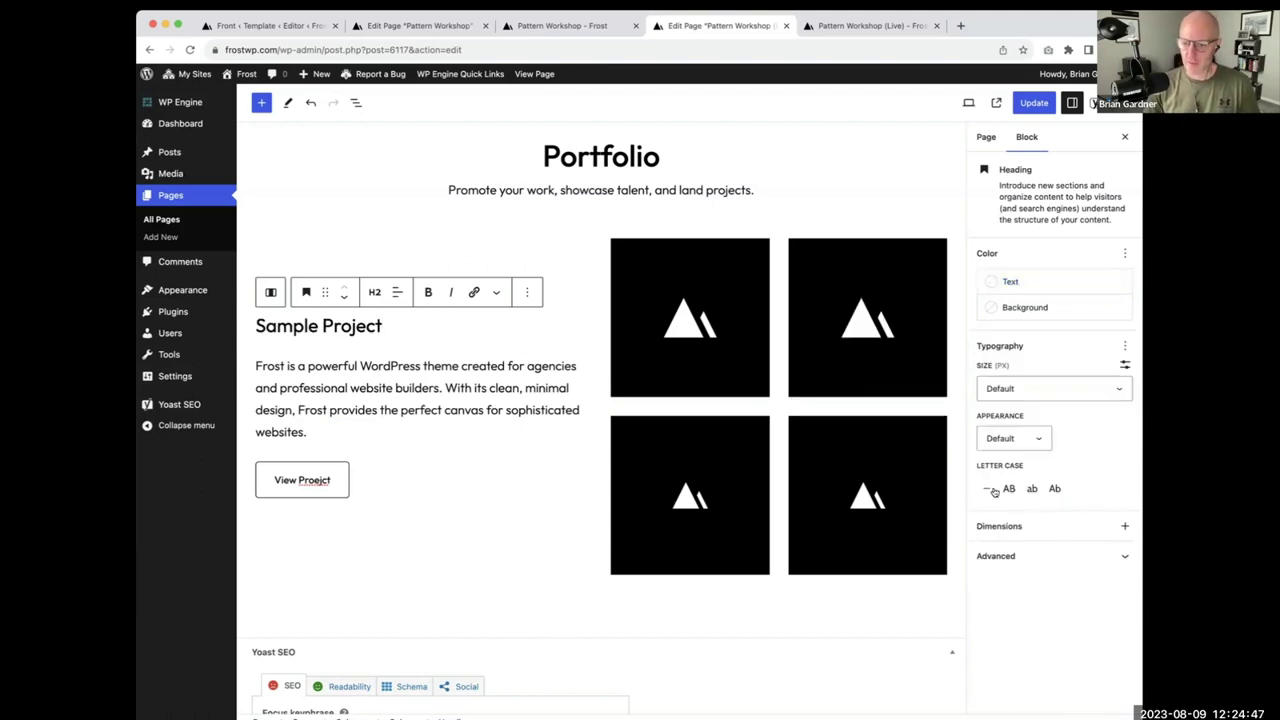
Make the Sample Project heading uppercase, bold and 48px.
click(1009, 488)
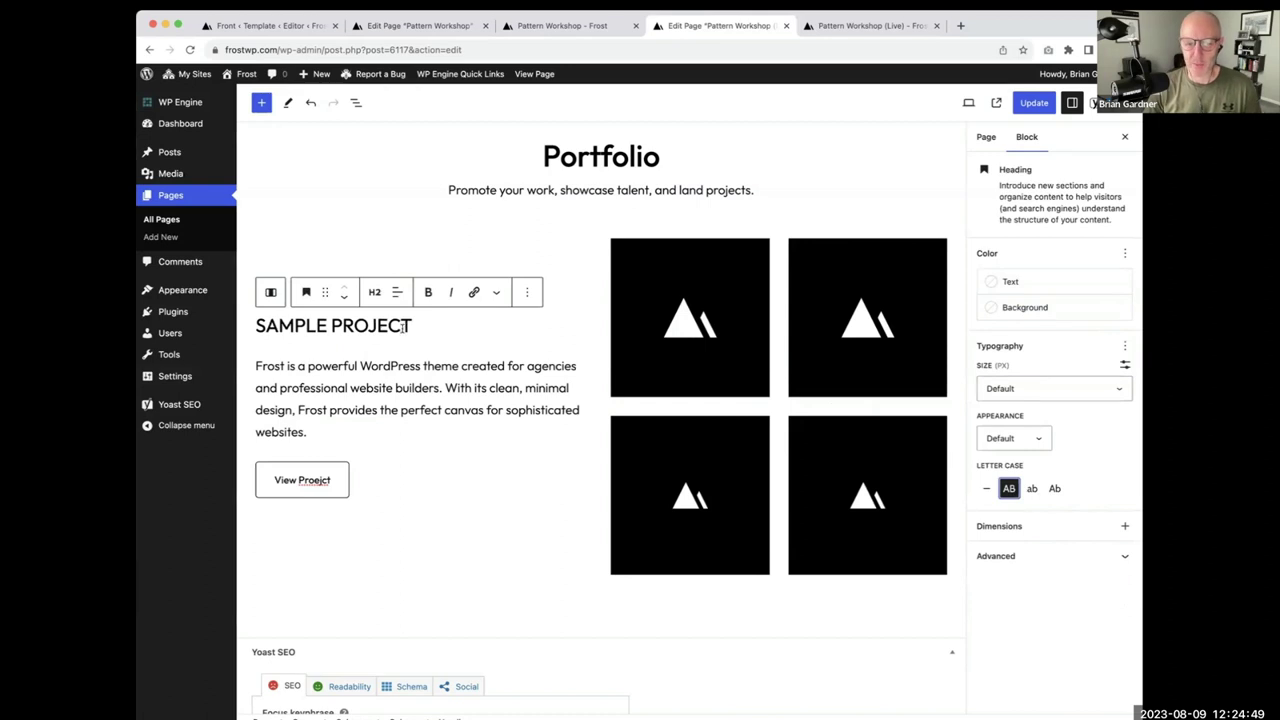
click(1013, 445)
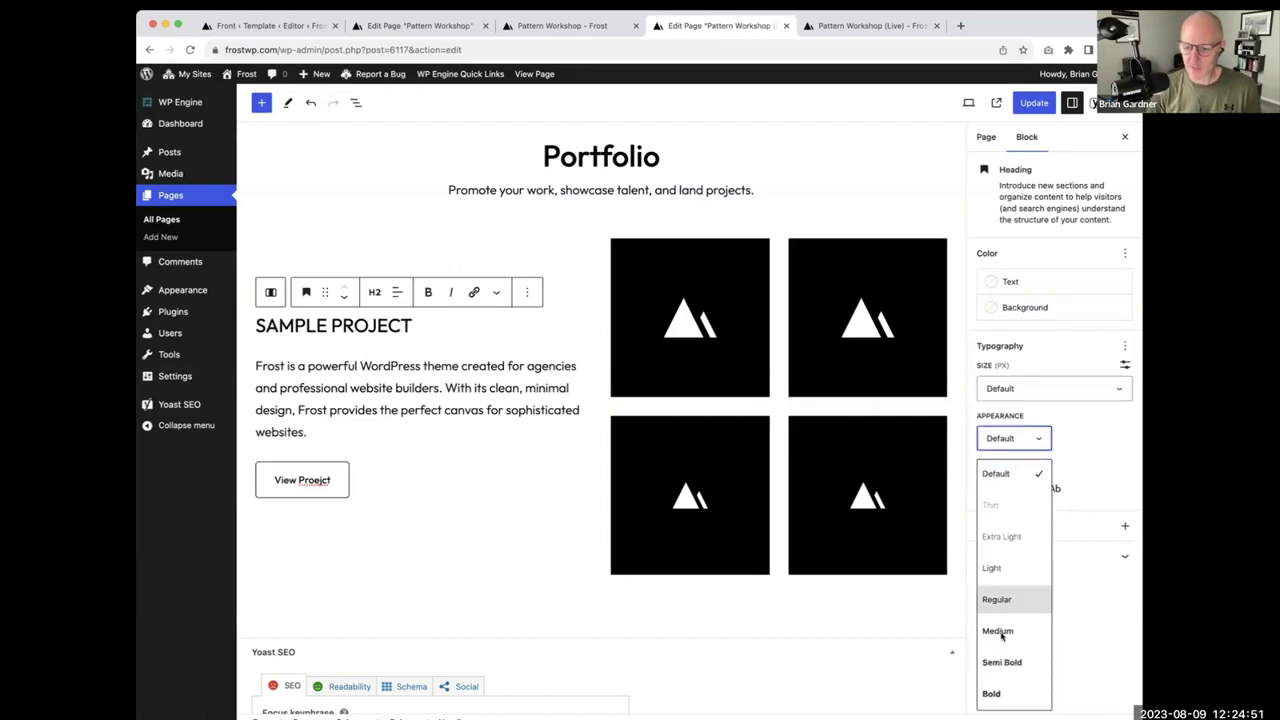
click(996, 689)
click(1061, 397)
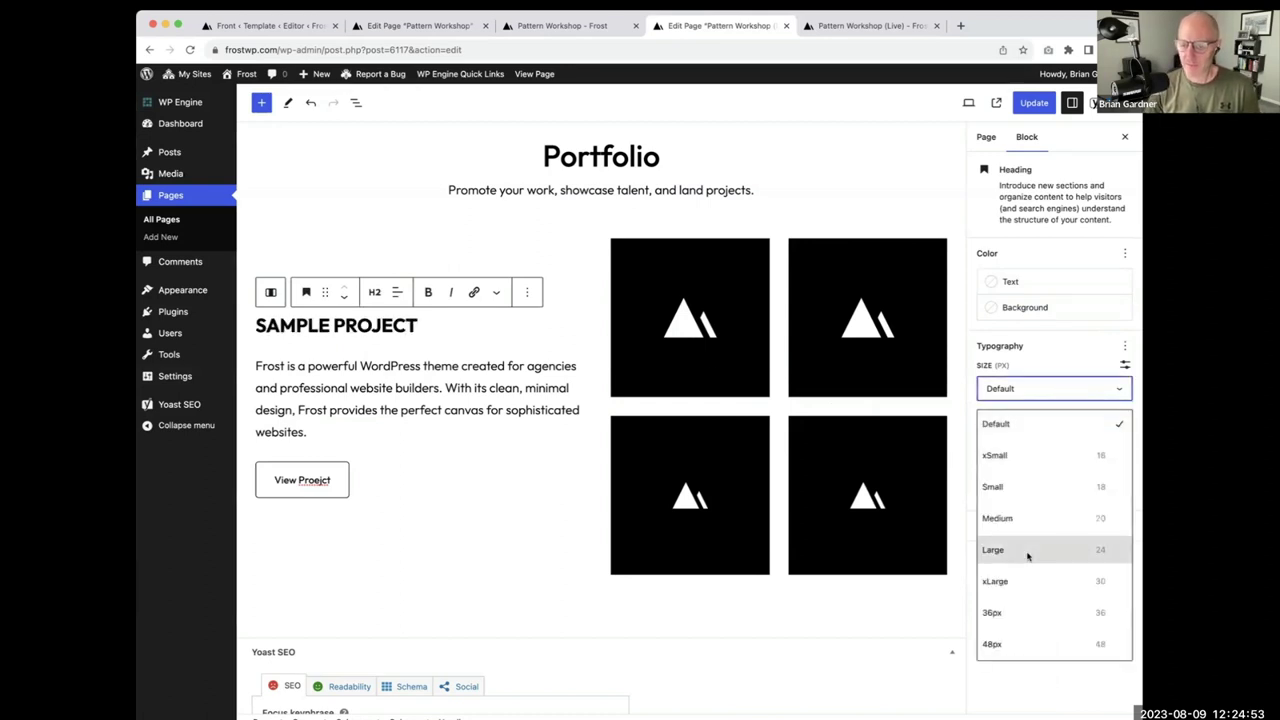
click(1036, 641)
Correct the button text misspelling 'Proejct' to 'View Project'.
click(305, 486)
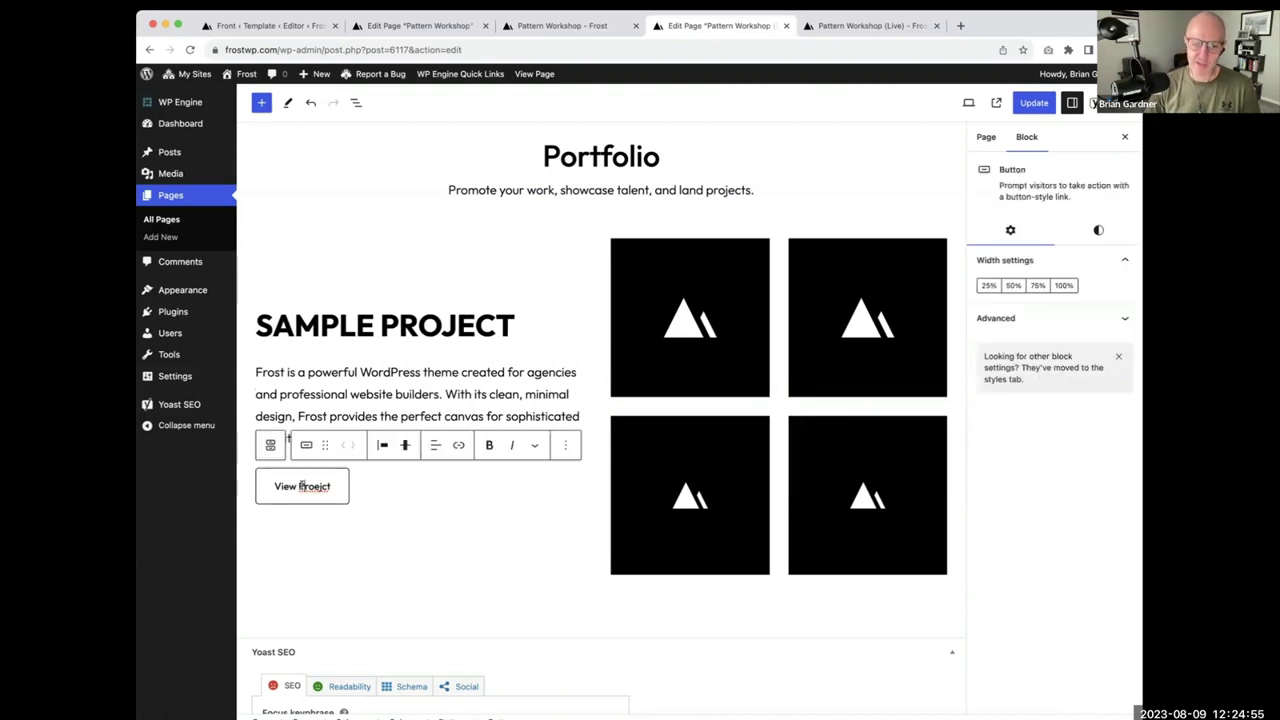
right_click(320, 487)
click(330, 487)
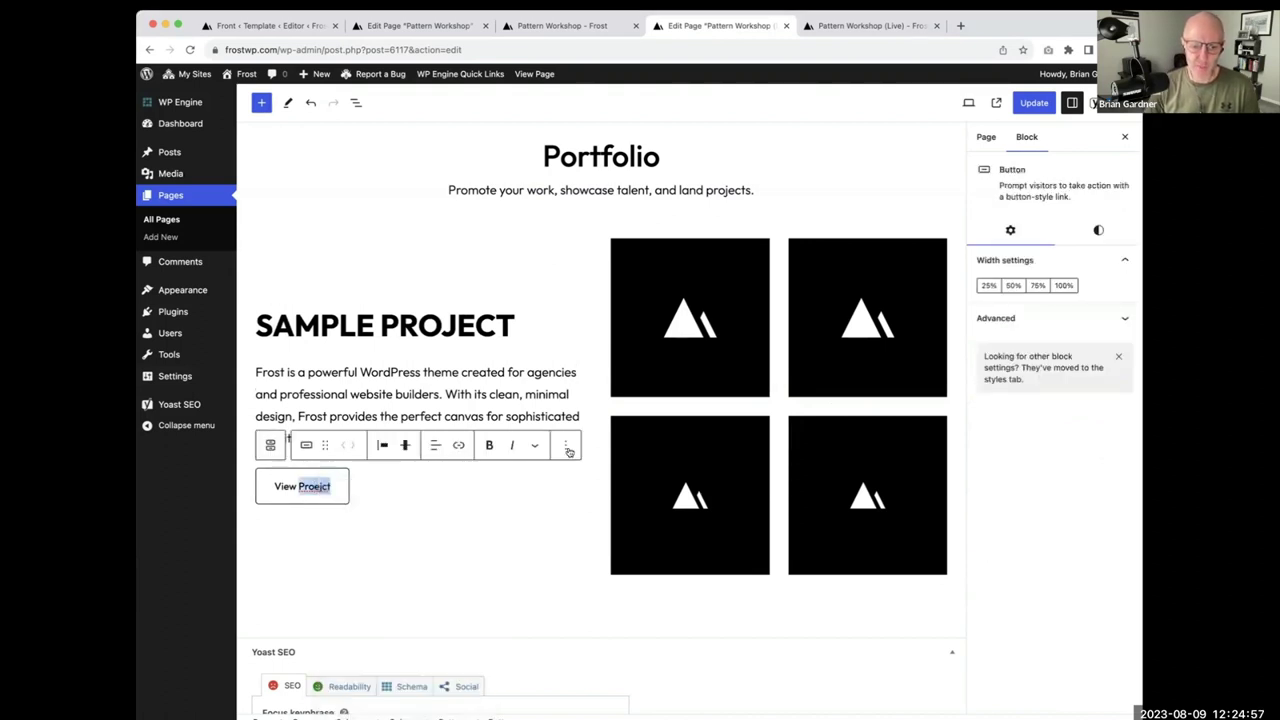
click(541, 399)
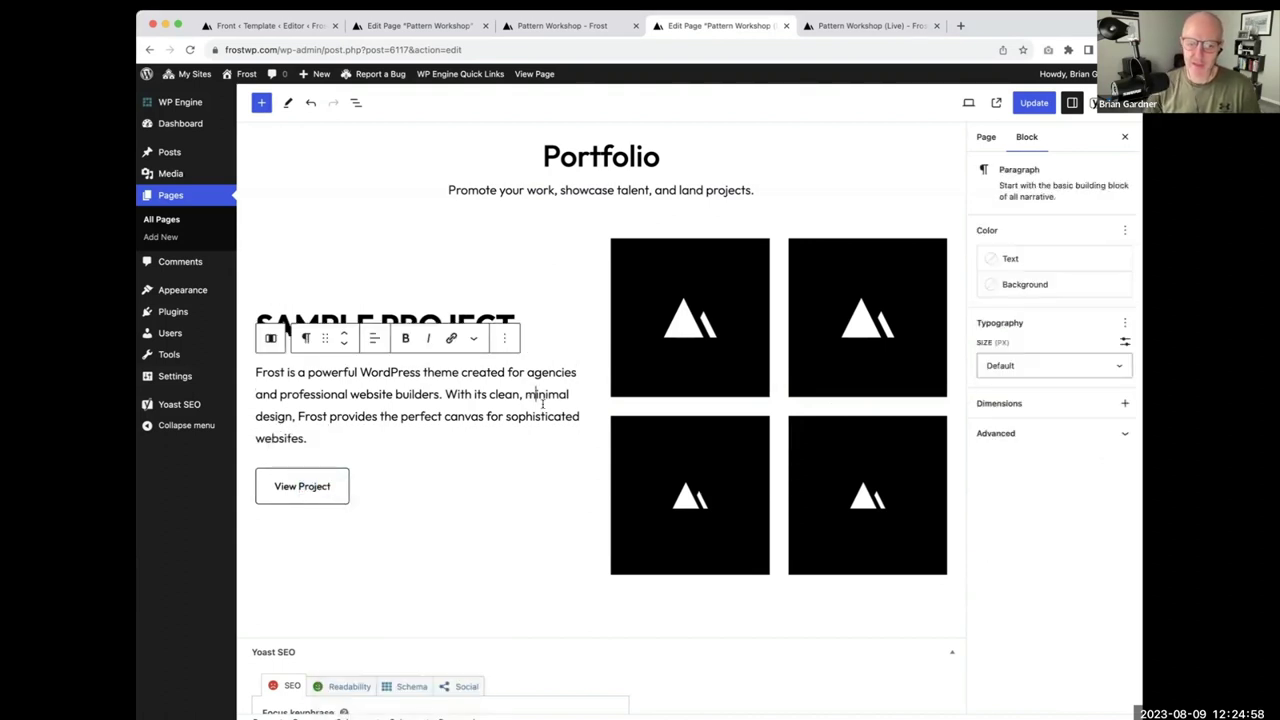
Set the Frost description paragraph to the Small (18px) font size.
click(1088, 366)
click(1088, 464)
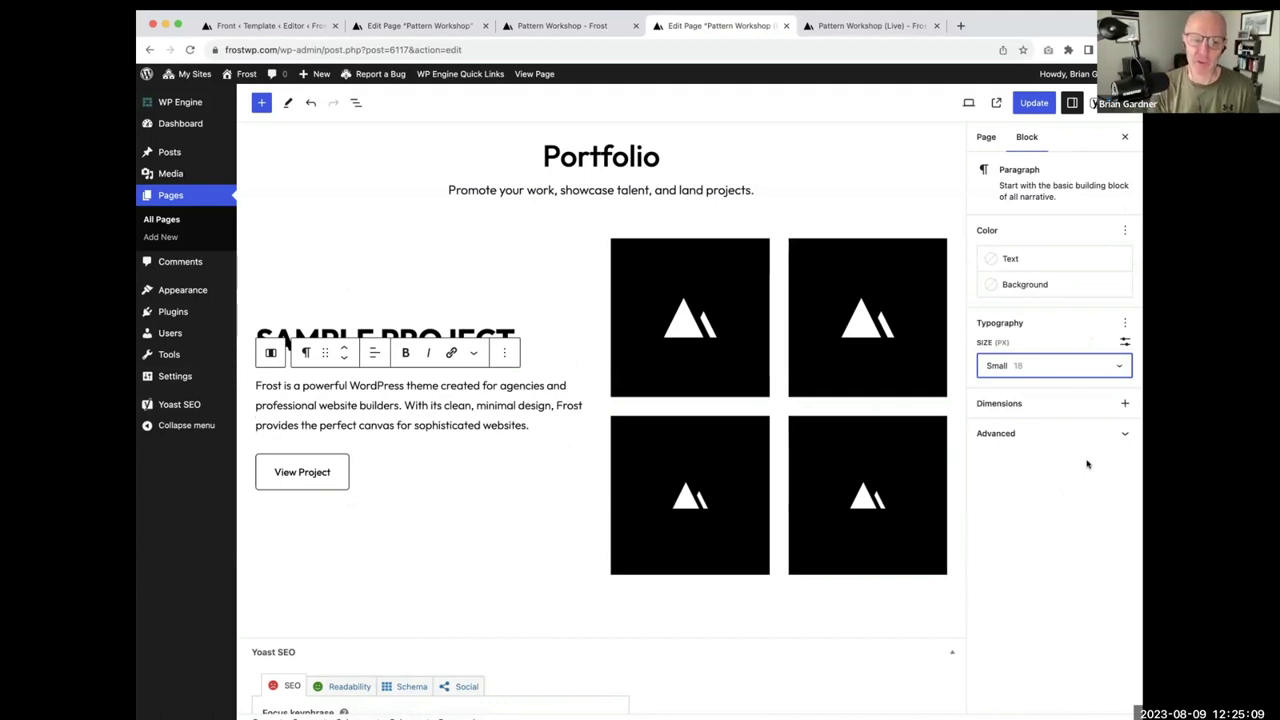
scroll(675, 167, up, 3)
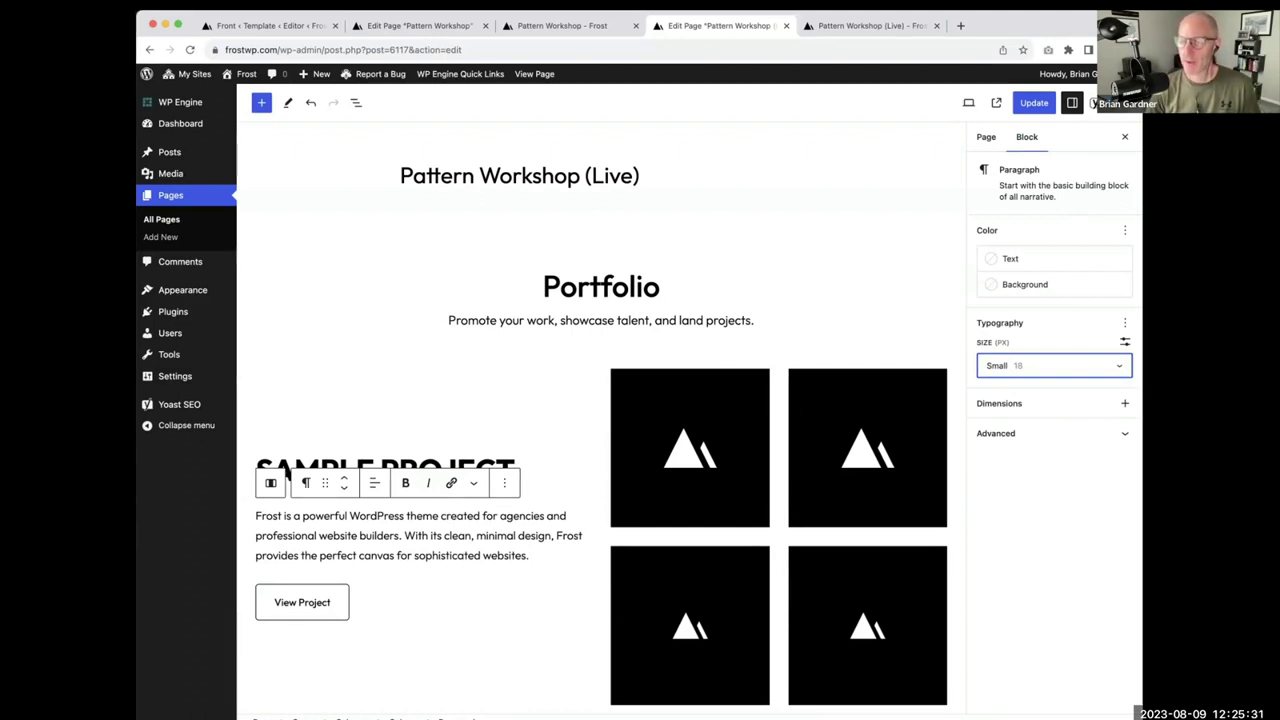
Review the reference page's black section of six white testimonial cards, then return to the editor.
click(556, 26)
scroll(651, 163, down, 8)
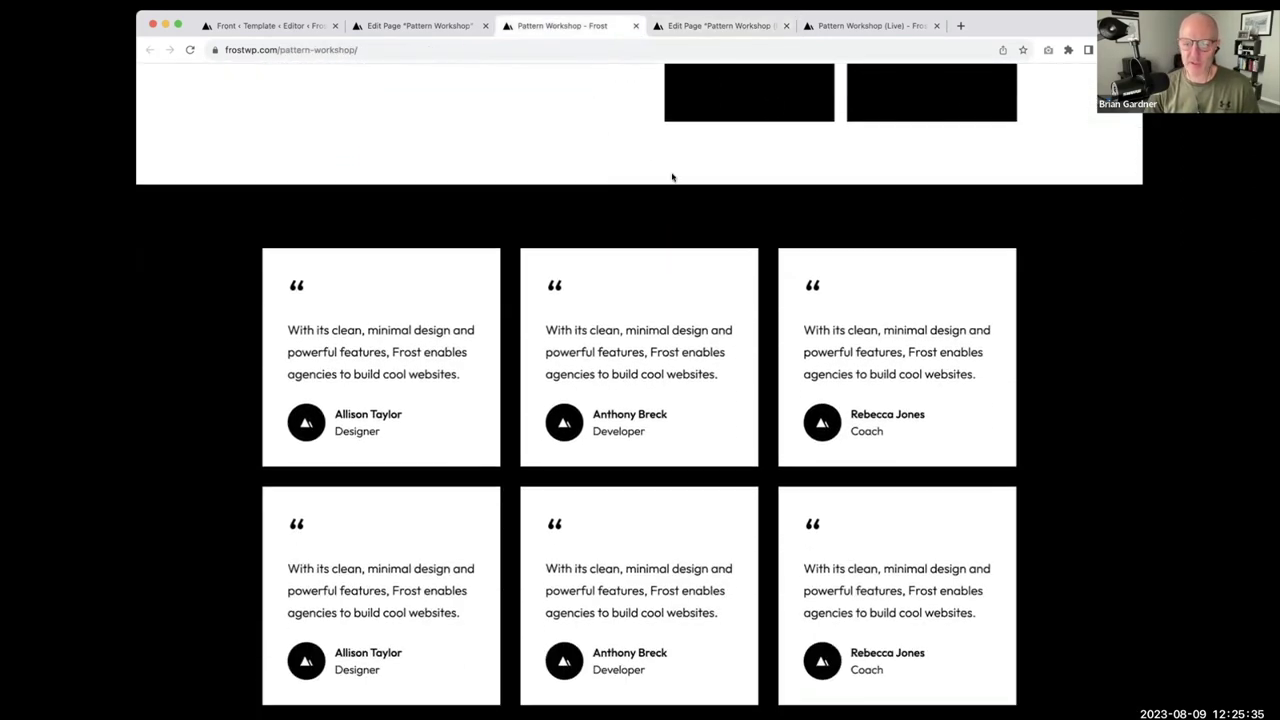
scroll(1011, 194, down, 2)
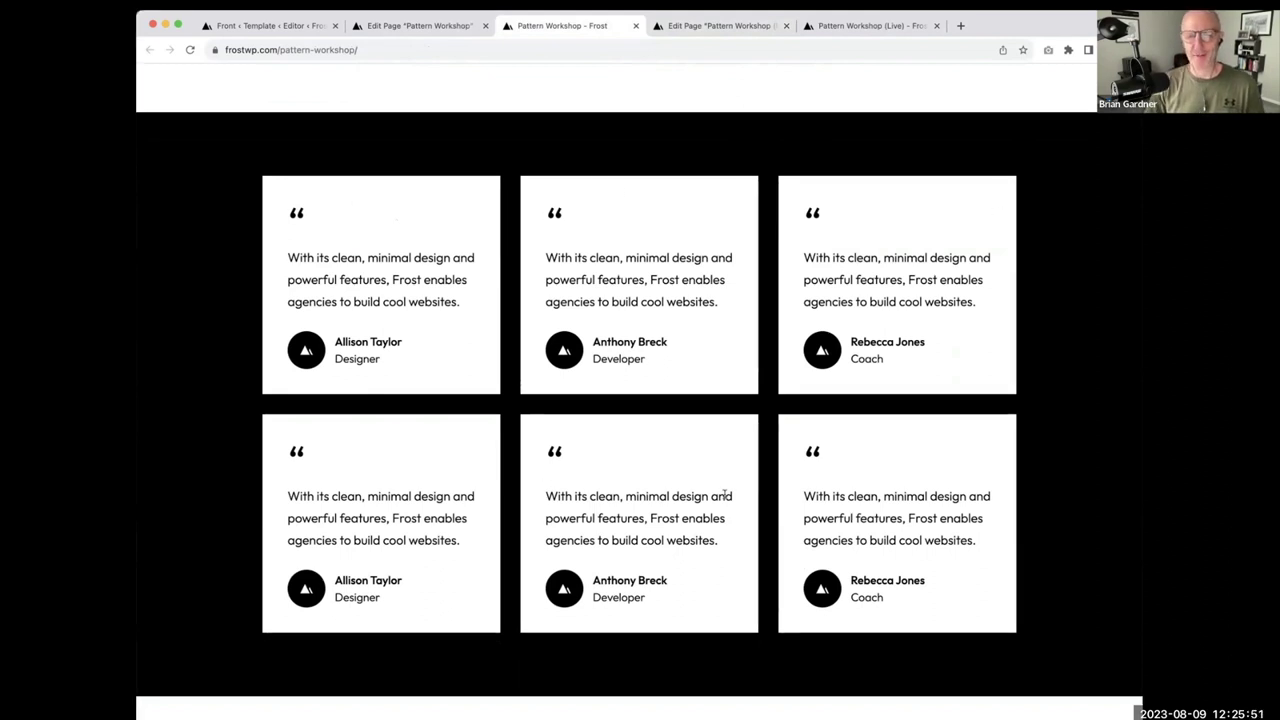
scroll(668, 175, up, 1)
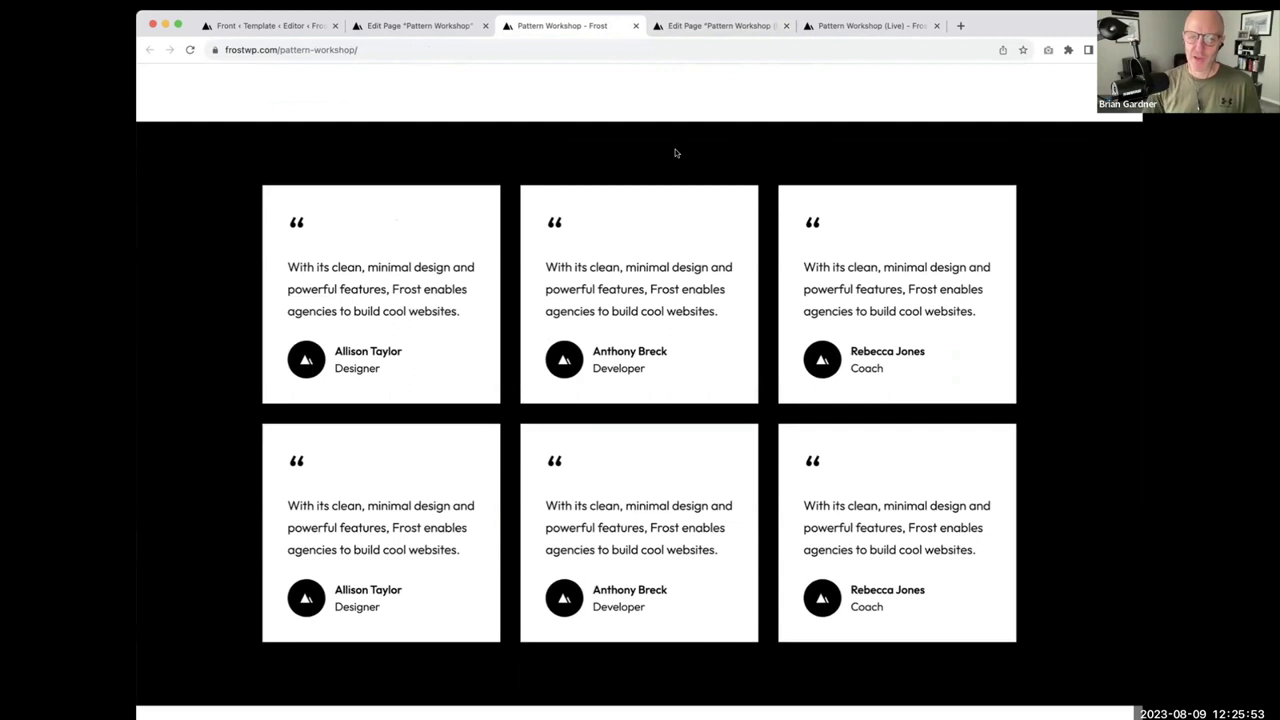
click(737, 27)
Add a plain Group block below the project columns and make it full width.
scroll(689, 229, down, 5)
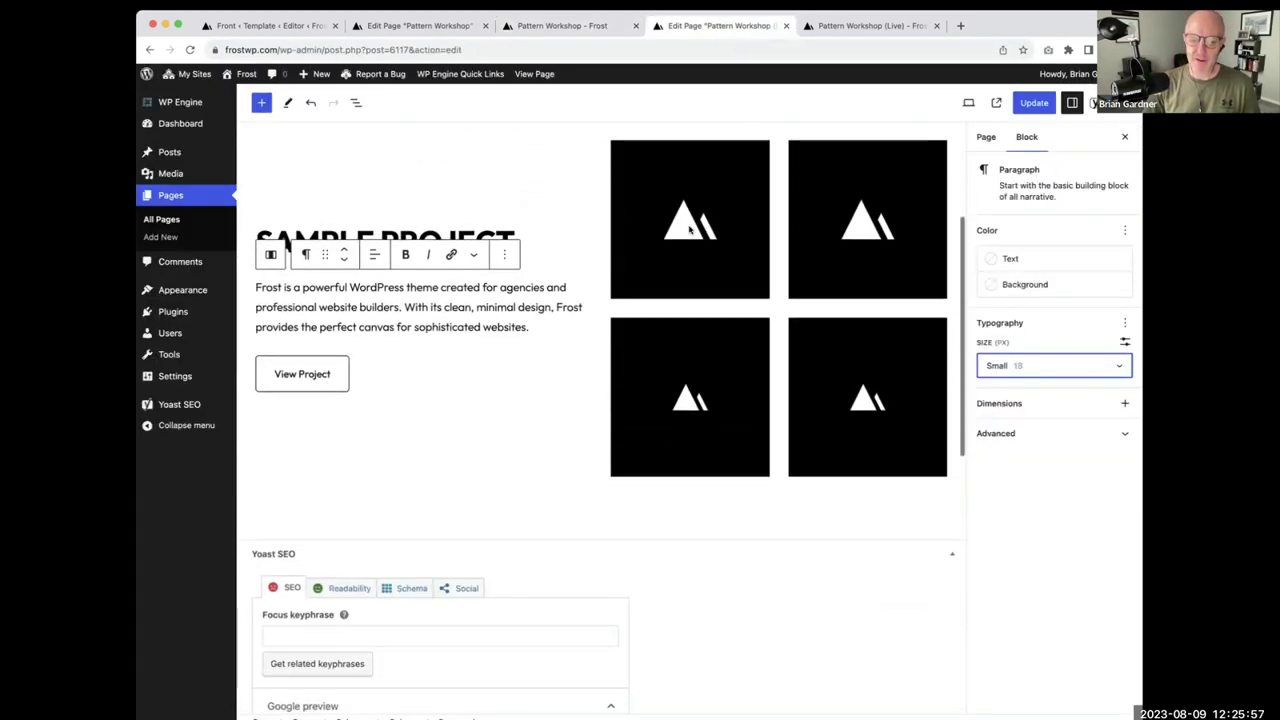
click(587, 509)
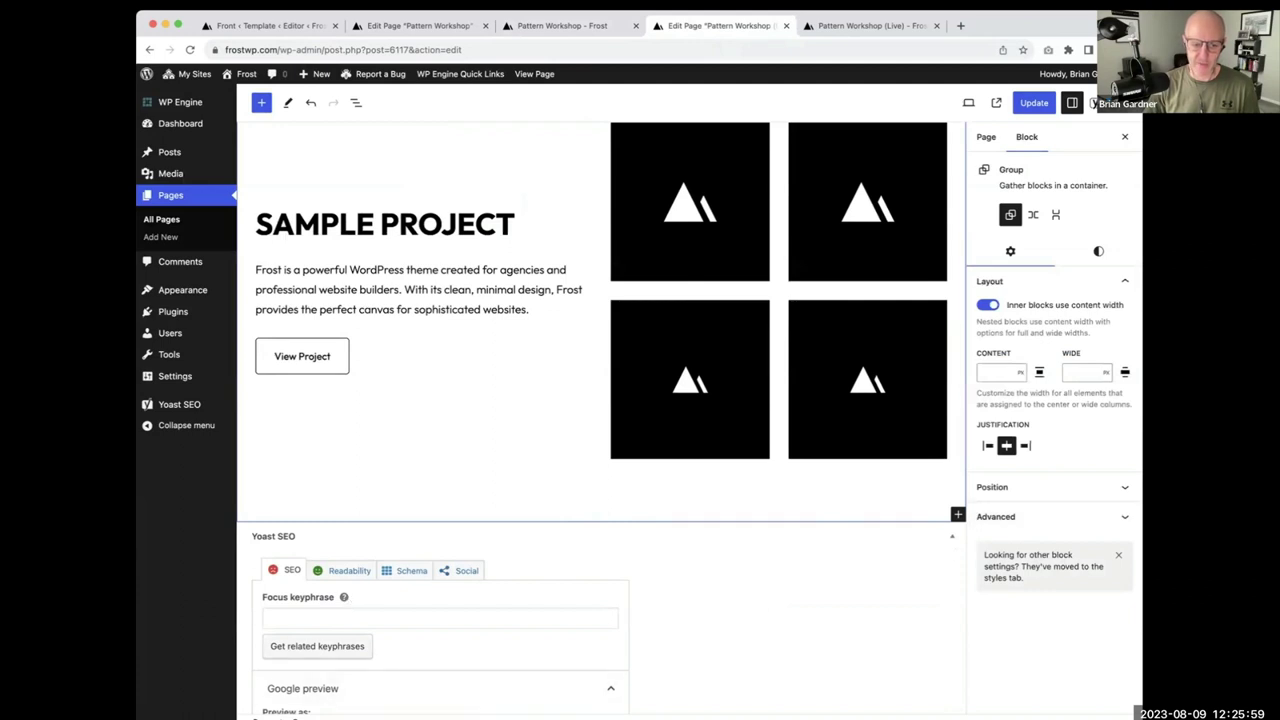
click(632, 572)
click(794, 548)
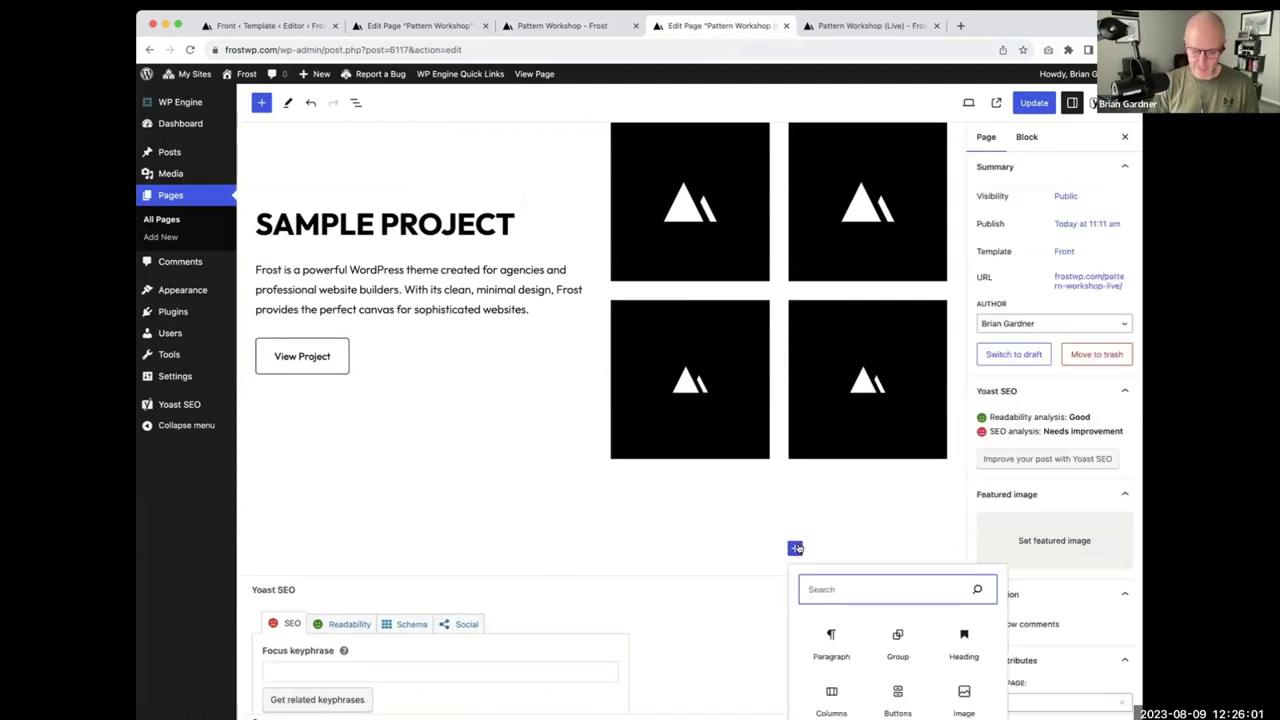
text(g)
click(895, 640)
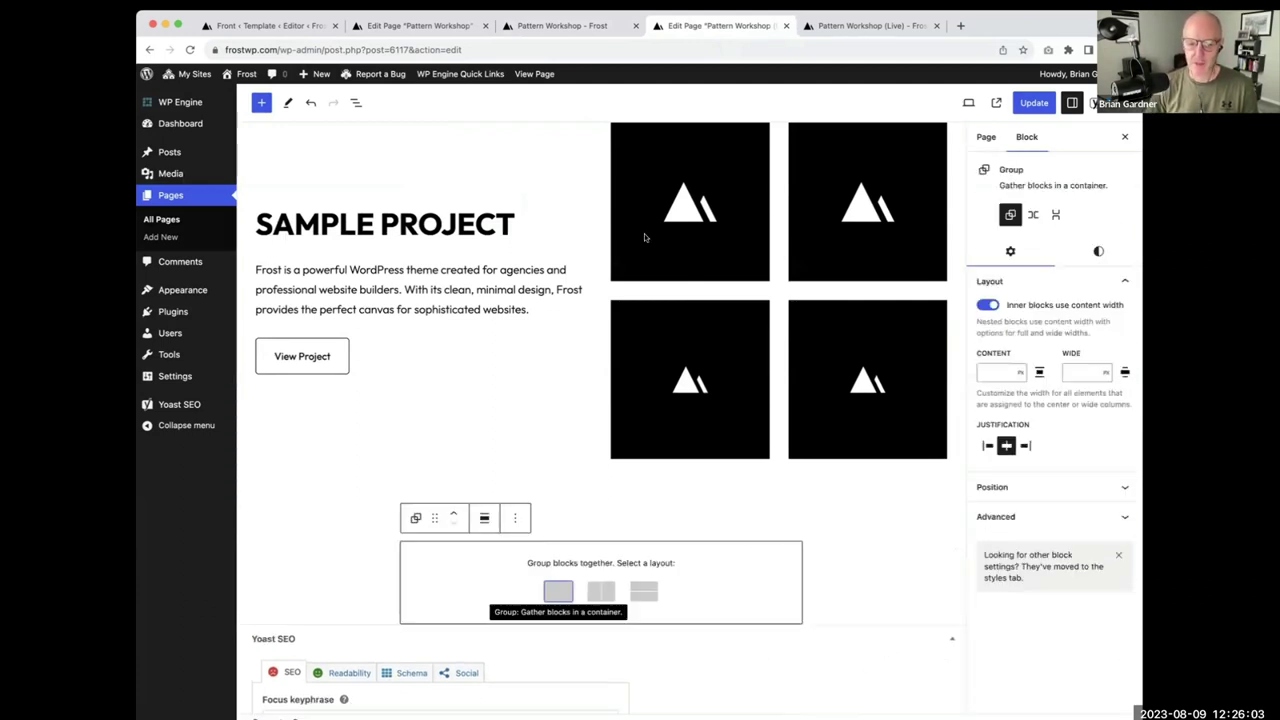
scroll(644, 237, down, 3)
click(558, 346)
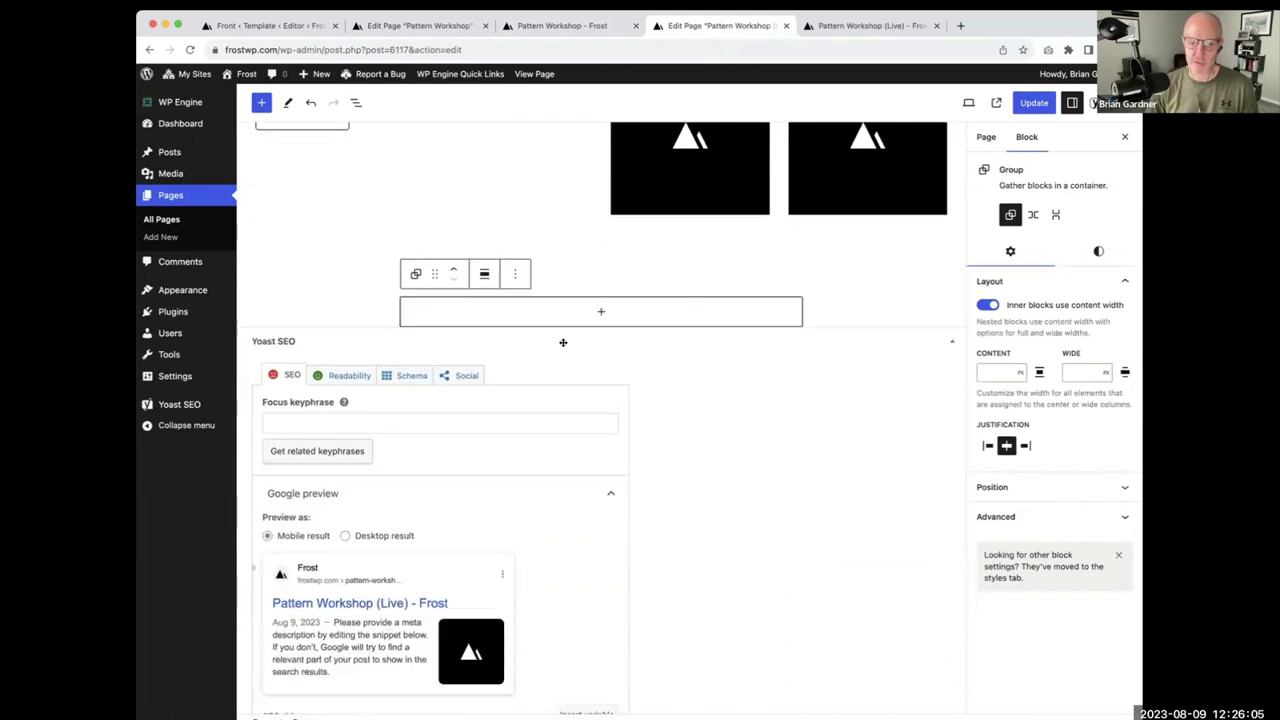
click(485, 276)
click(525, 363)
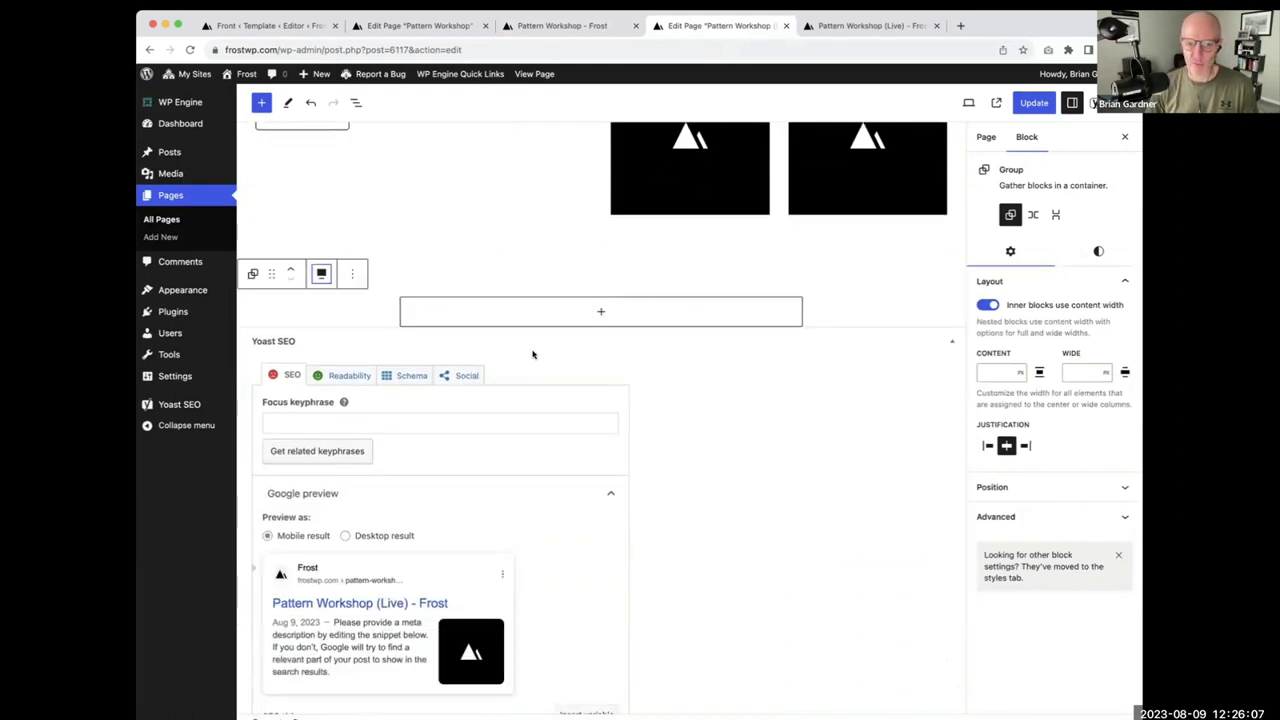
Give the group a black background, large top and bottom padding, and 30 px side padding.
click(1098, 251)
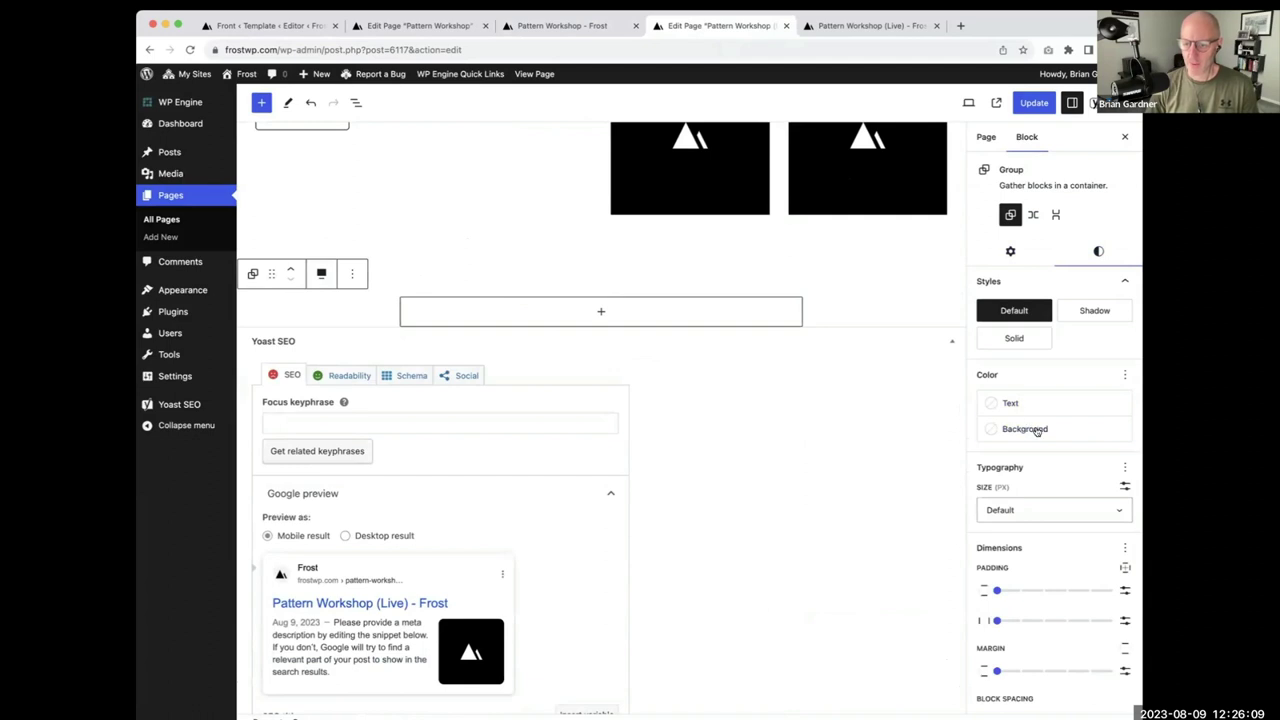
click(1030, 429)
click(835, 572)
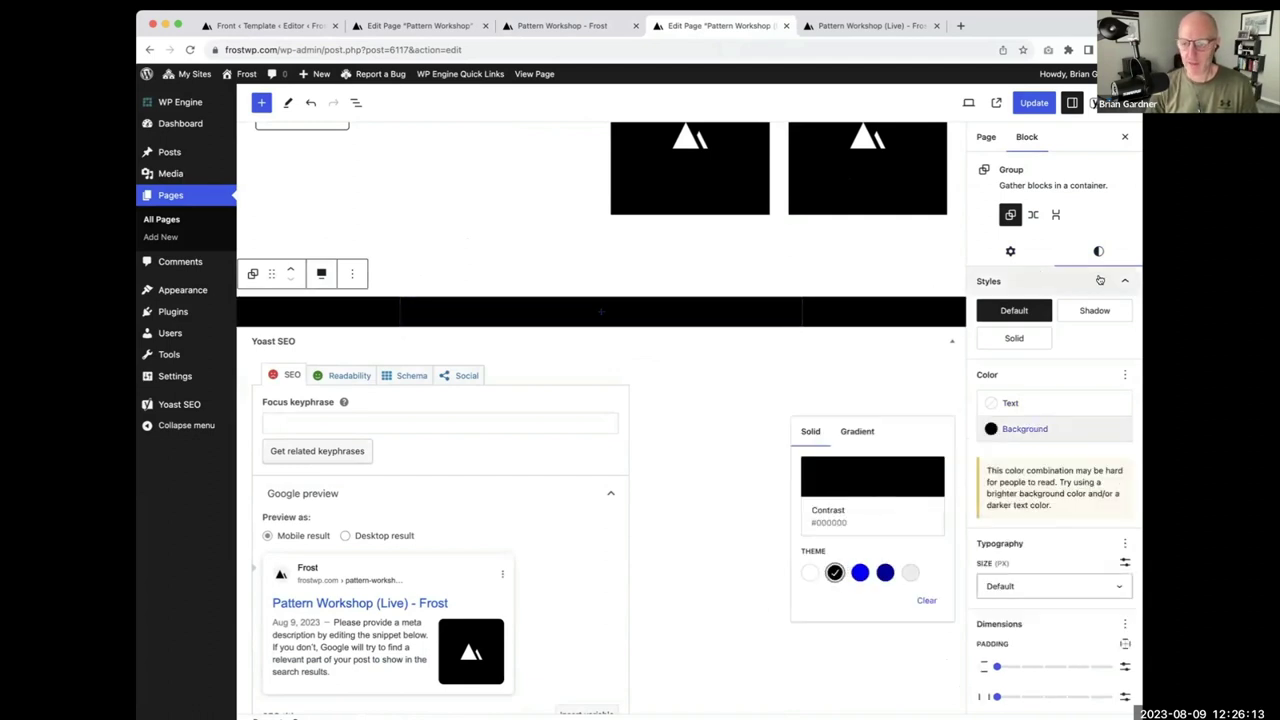
scroll(1040, 500, down, 3)
drag(1001, 552, 1112, 548)
click(1125, 578)
click(1013, 582)
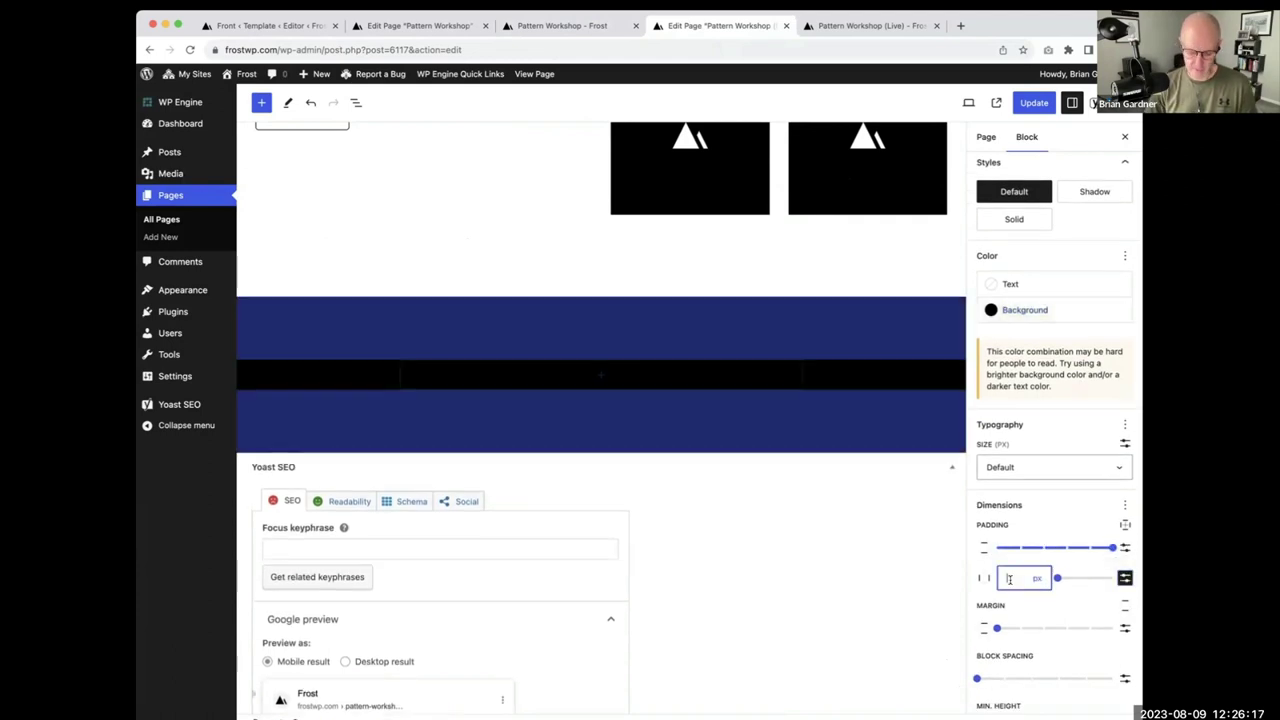
text(30)
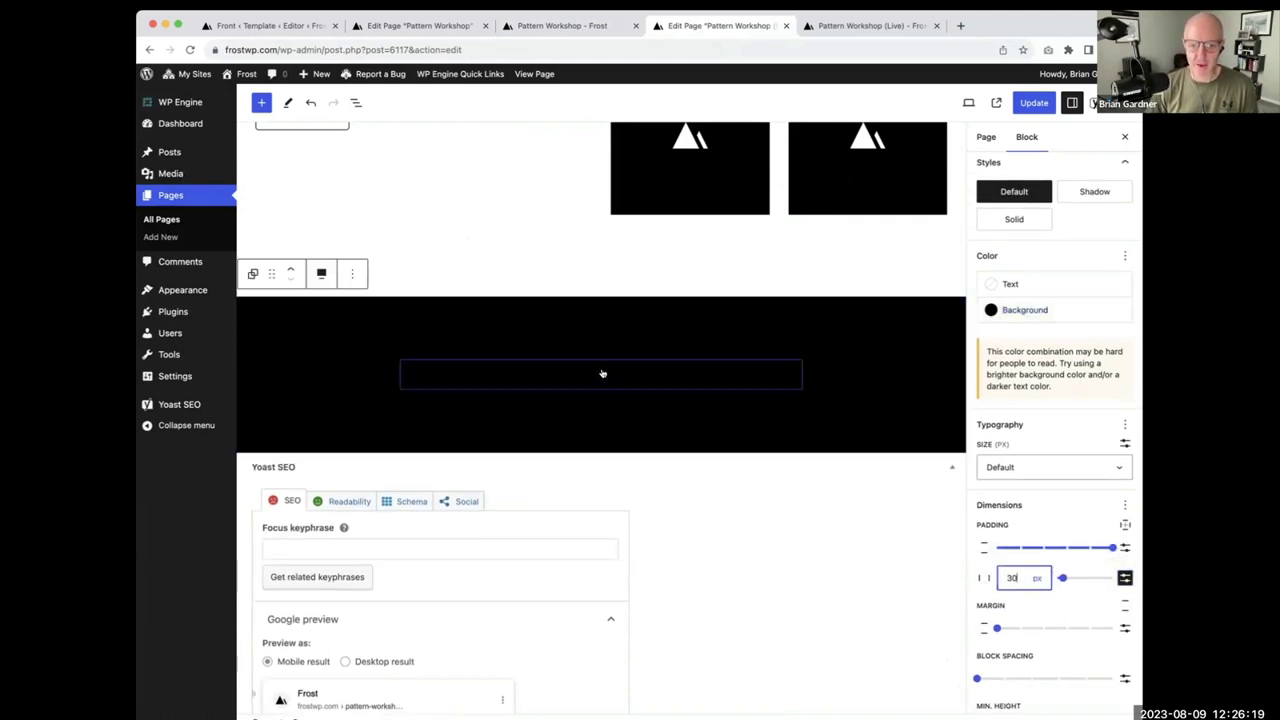
click(600, 374)
Insert a 33/33/33 Columns block in the group and give the first column a white Base background.
text(col)
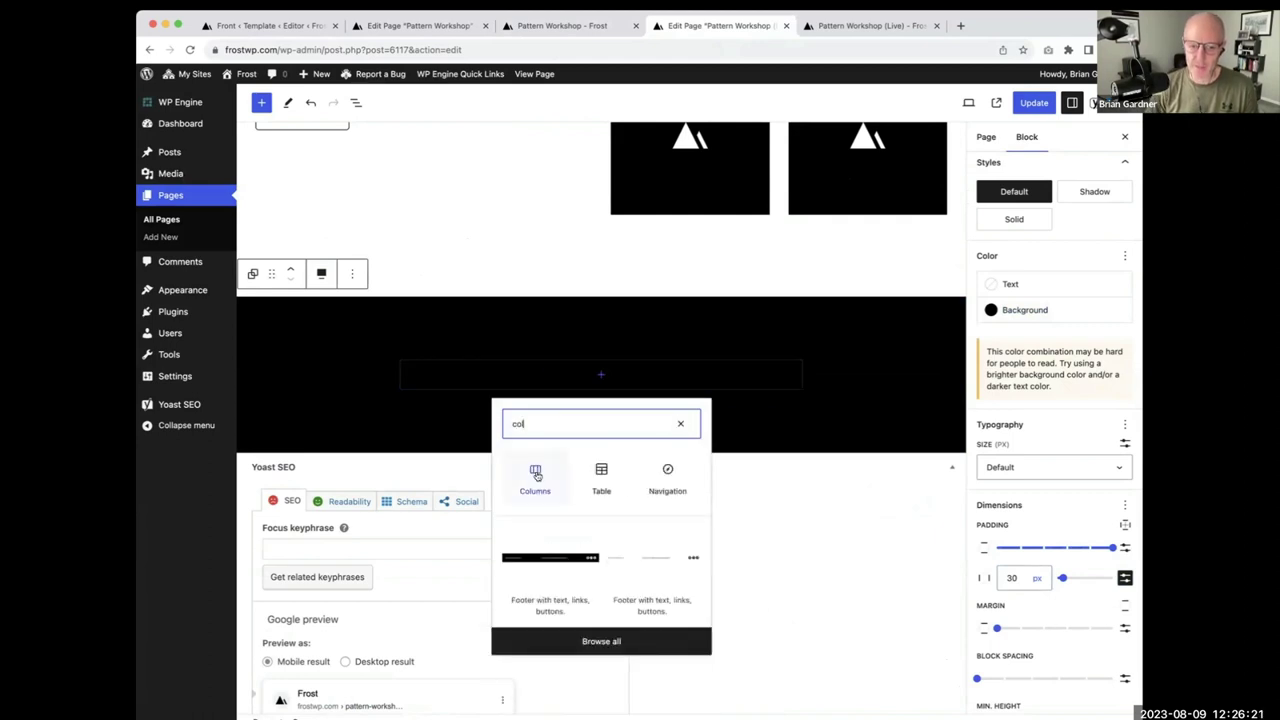
click(535, 478)
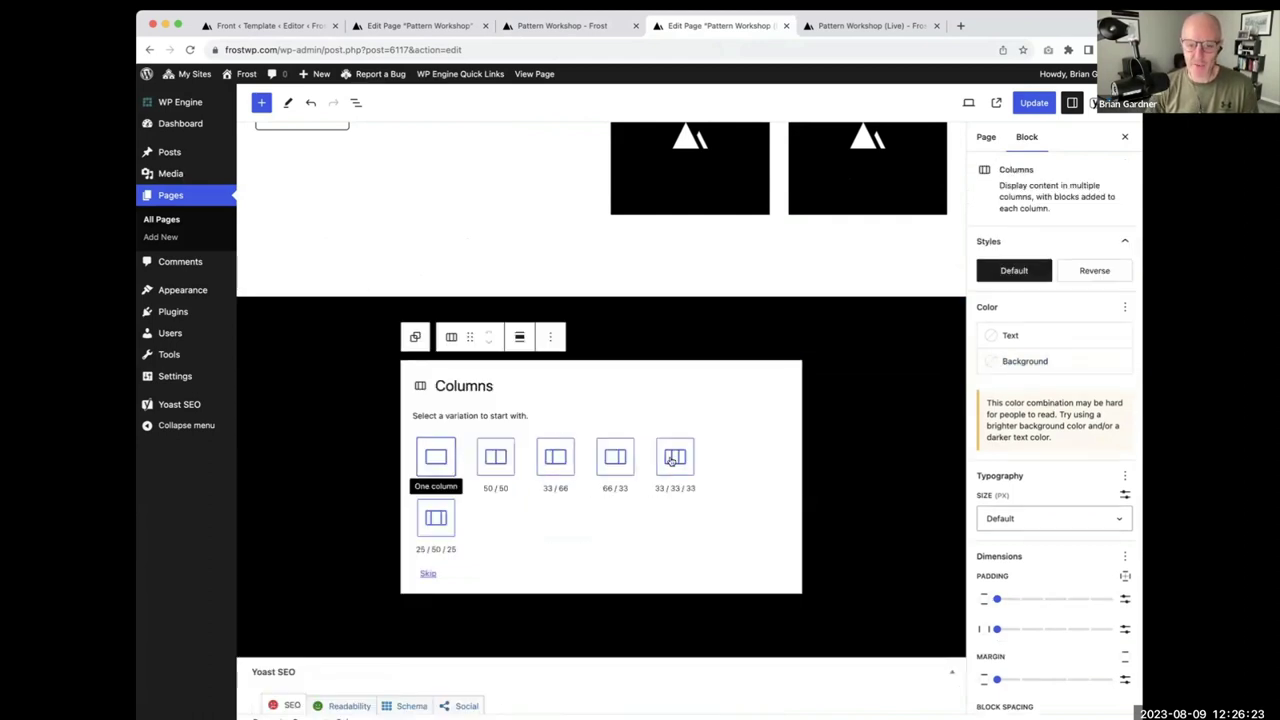
click(673, 457)
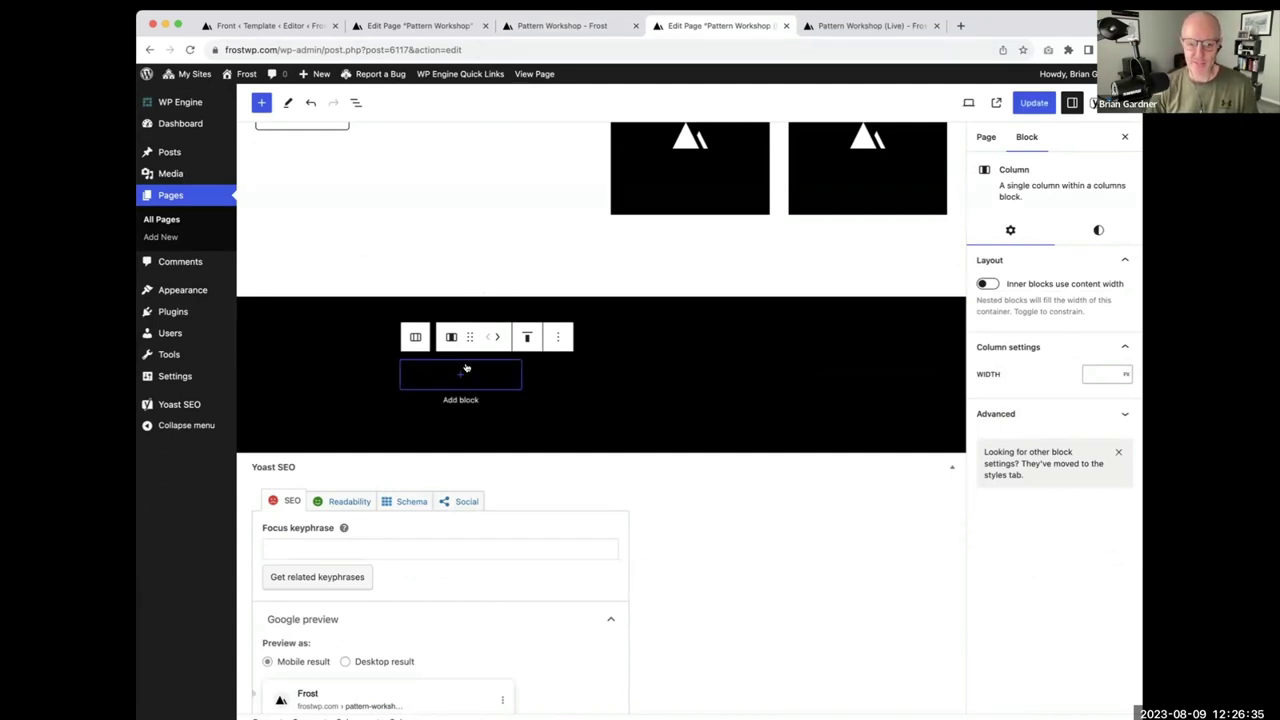
click(1098, 230)
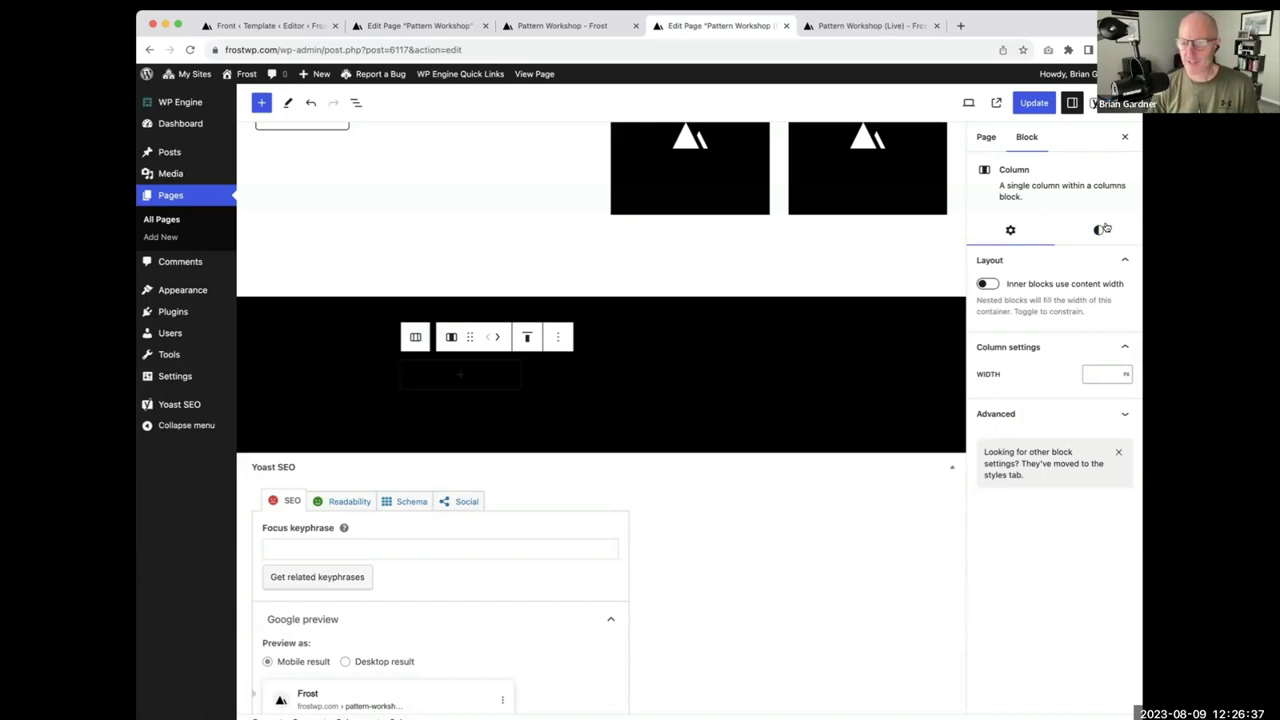
click(1042, 316)
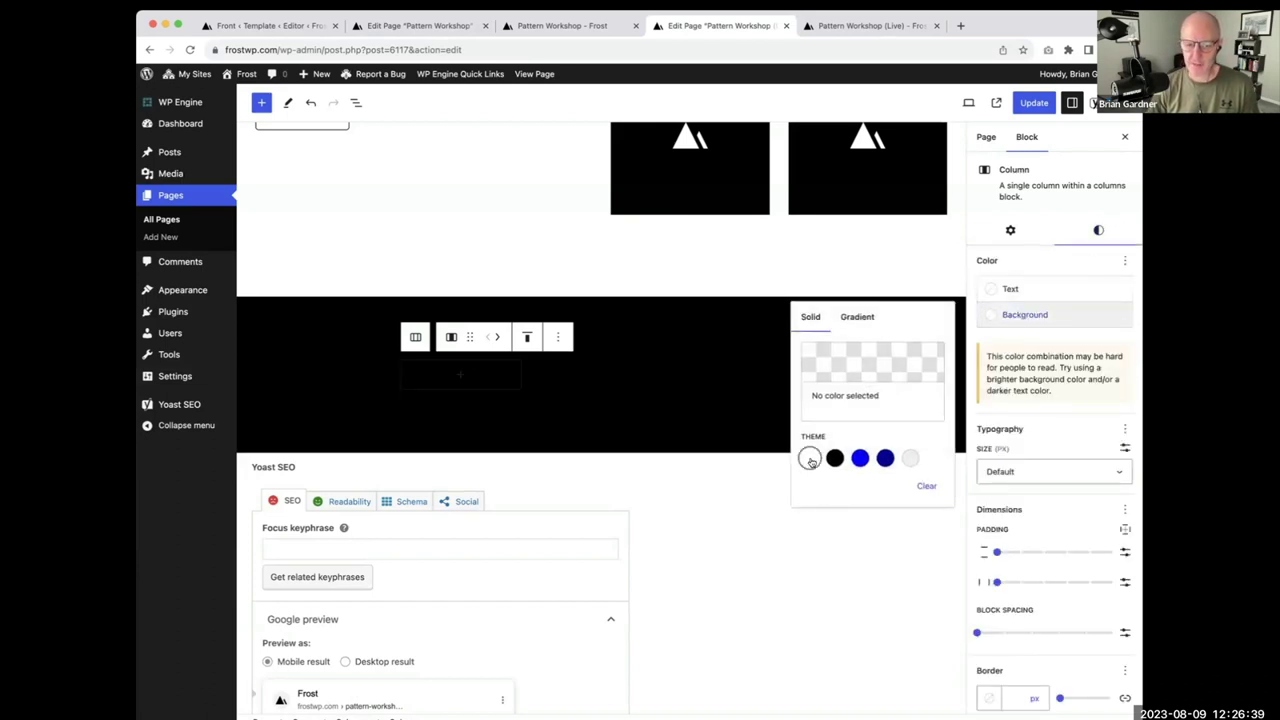
click(809, 458)
click(566, 26)
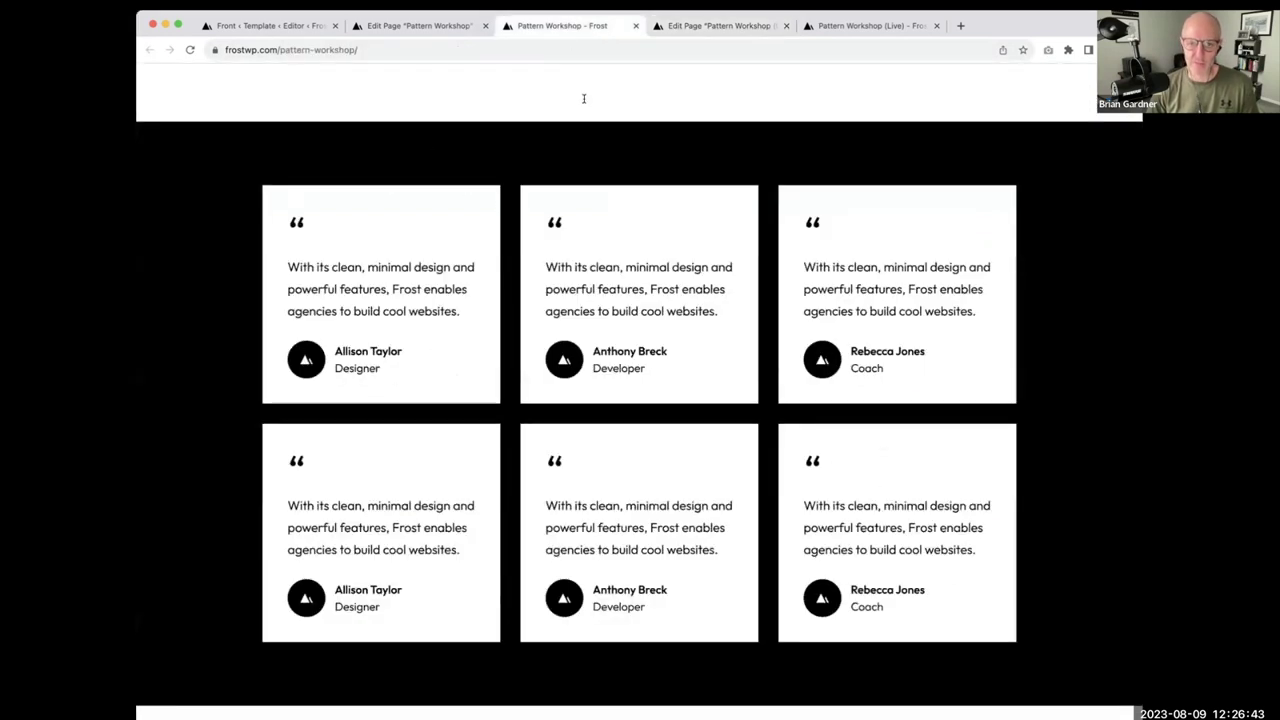
click(714, 27)
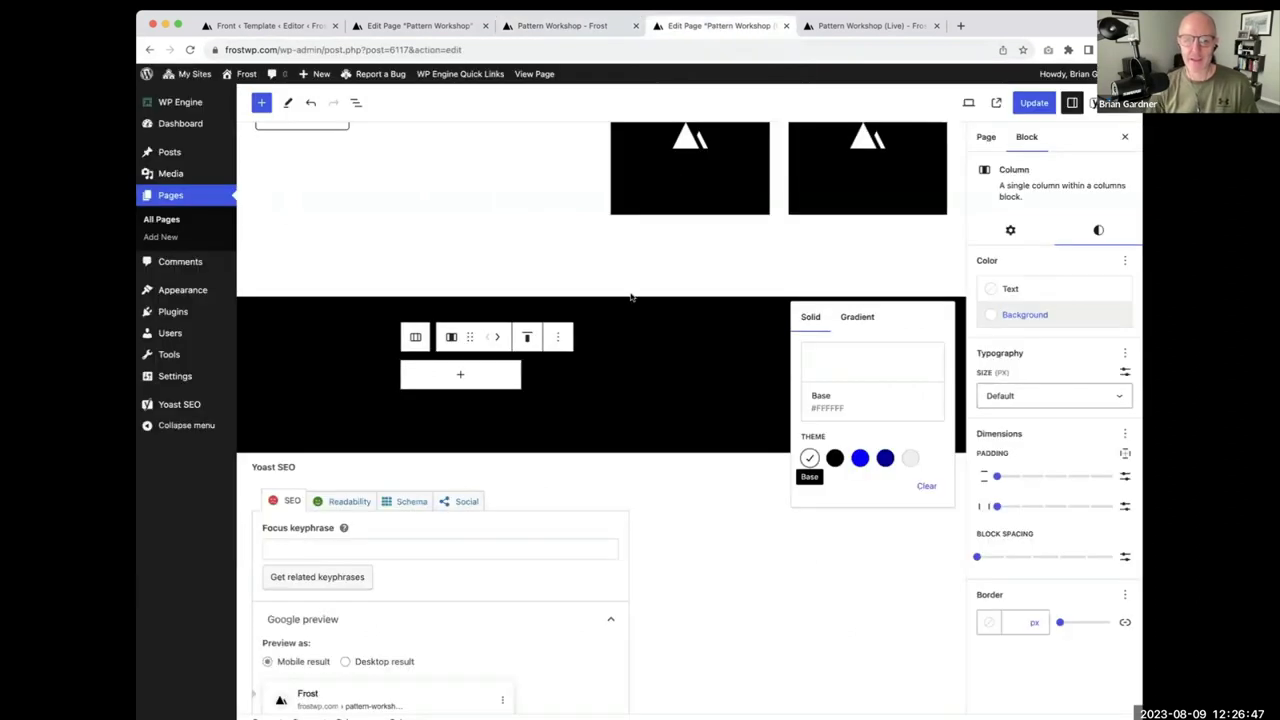
Give the second and third columns a white Base background as well.
click(608, 376)
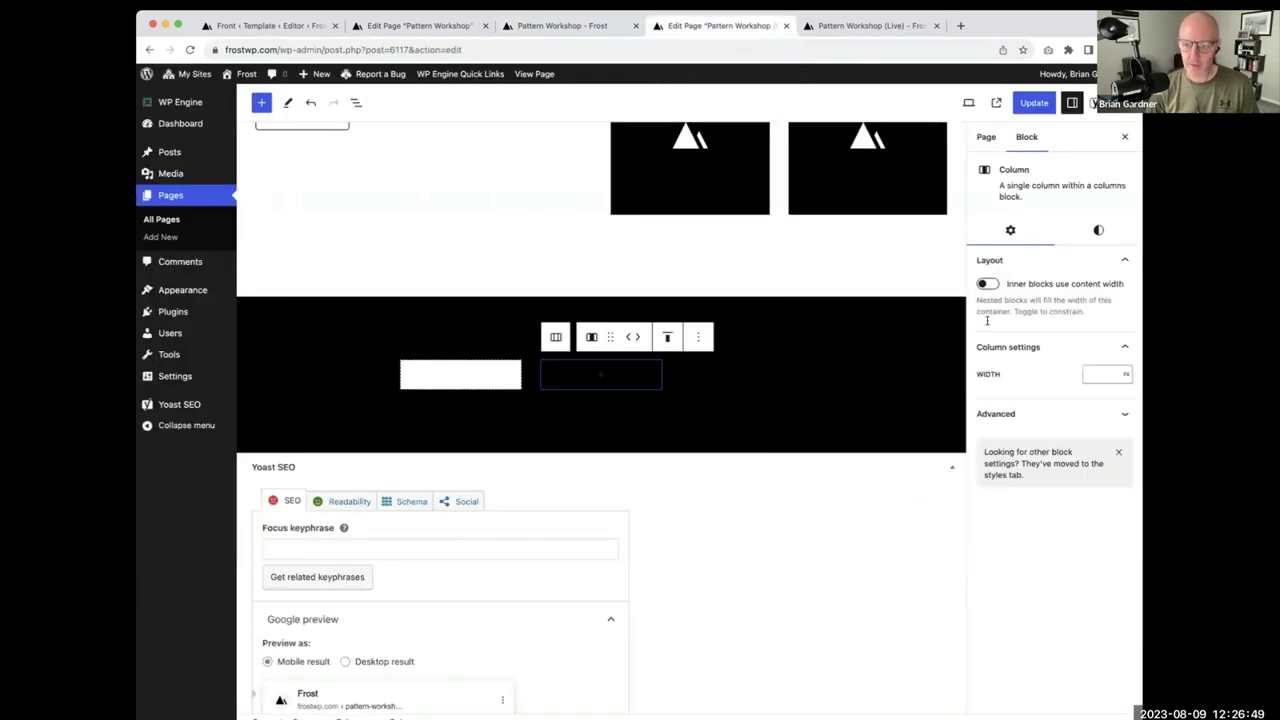
click(1098, 230)
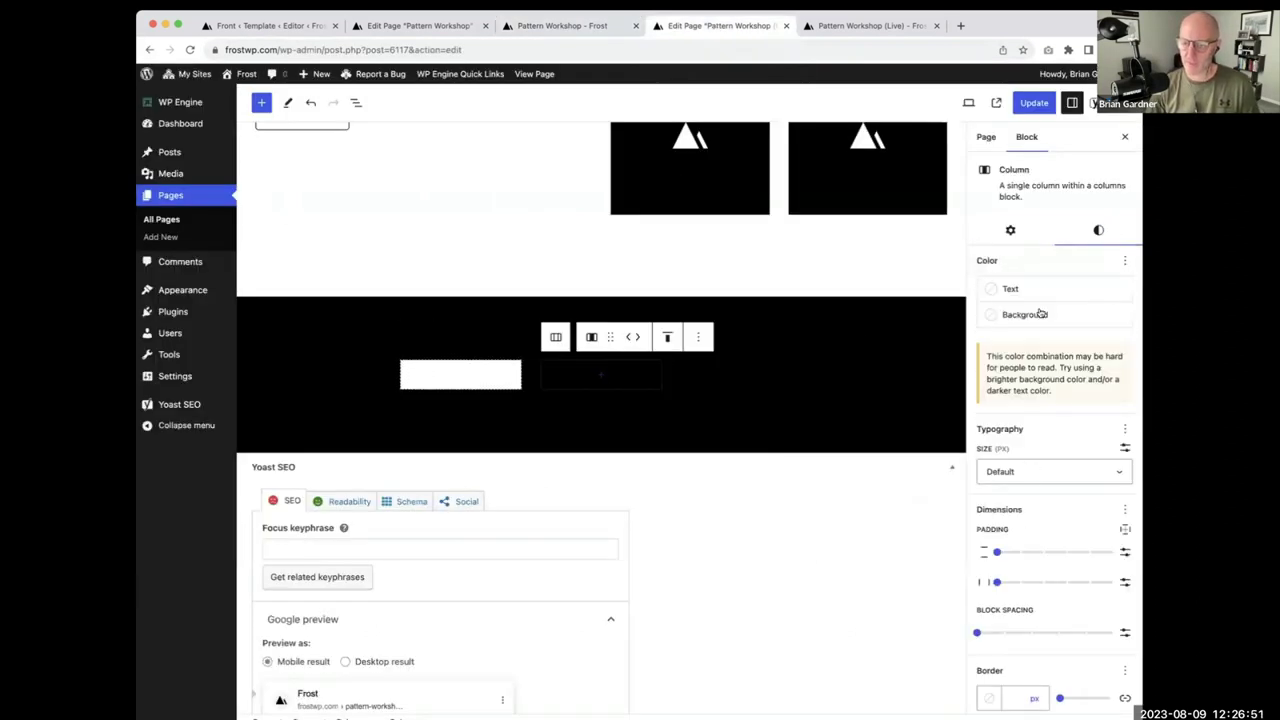
click(1040, 314)
click(809, 457)
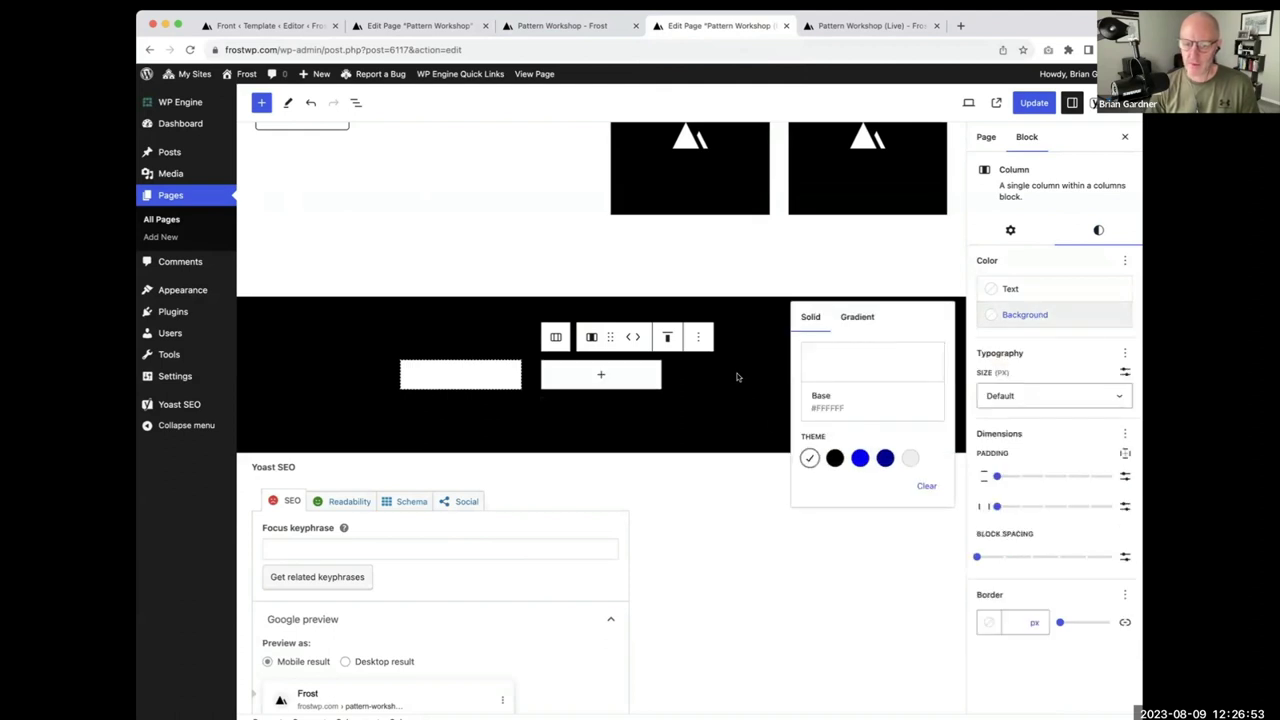
click(737, 377)
click(1098, 230)
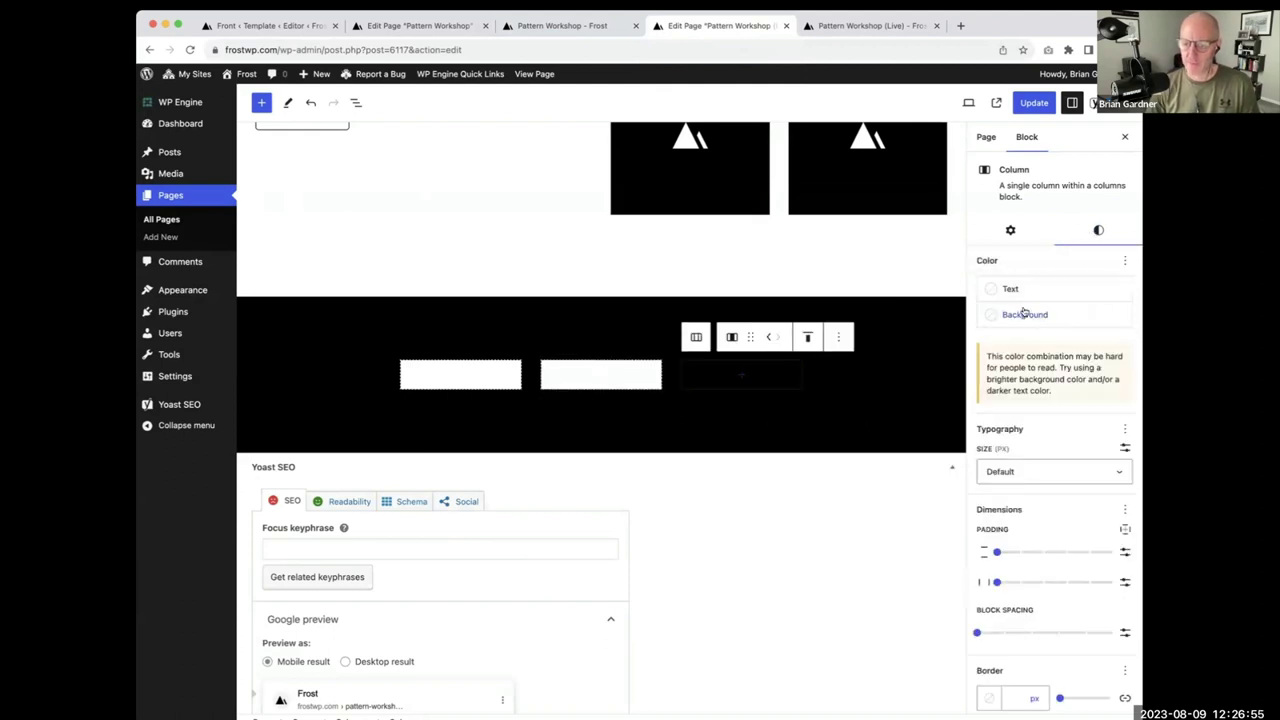
click(1022, 315)
click(809, 457)
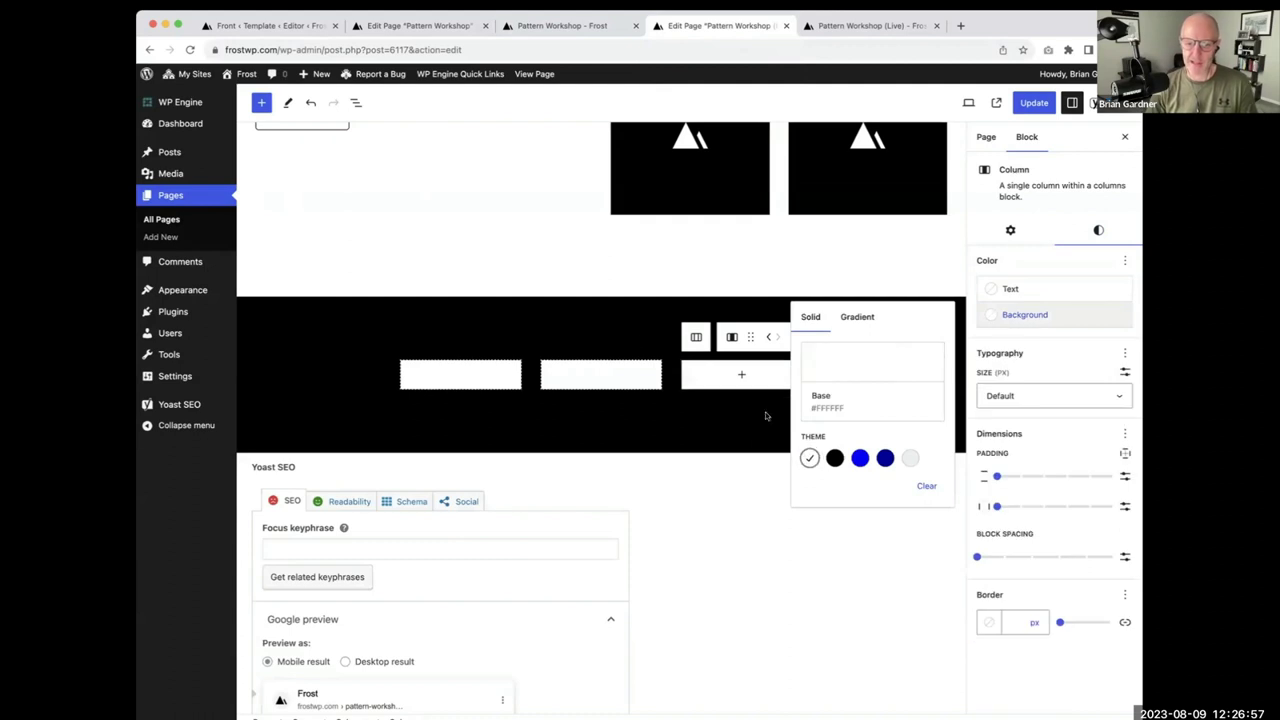
click(603, 325)
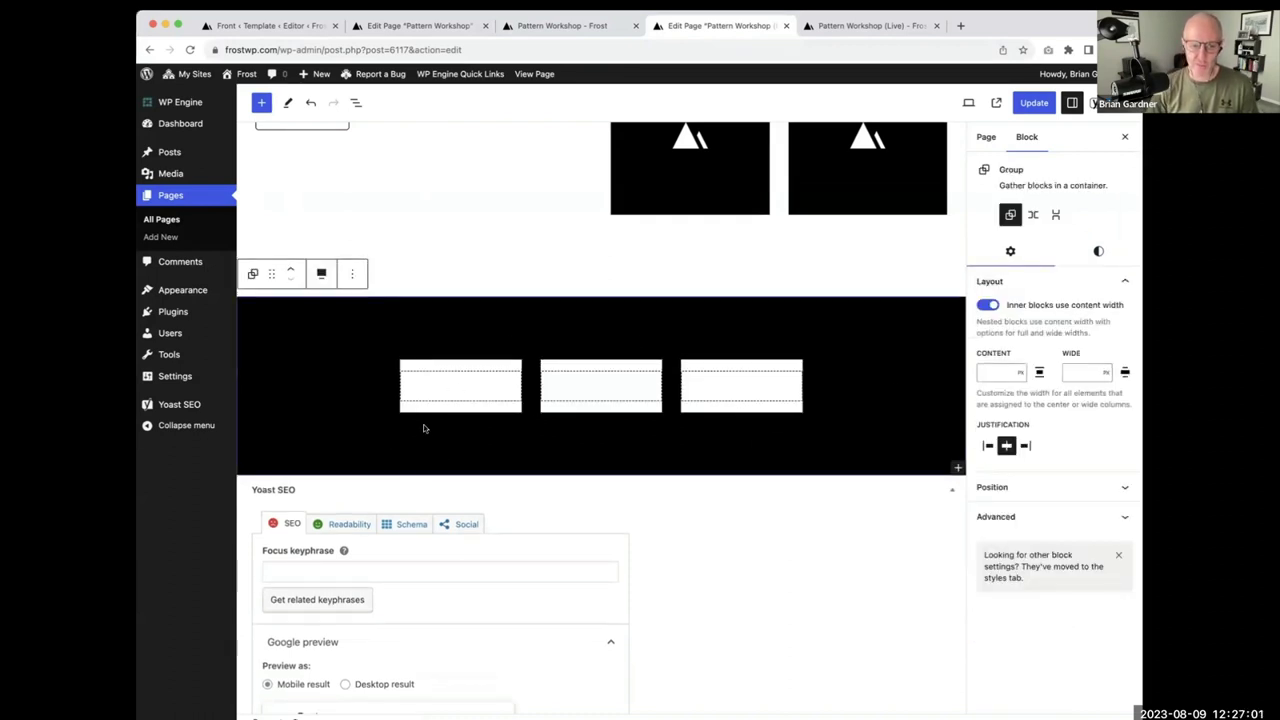
Set the three-column block to Wide width.
click(424, 384)
click(415, 337)
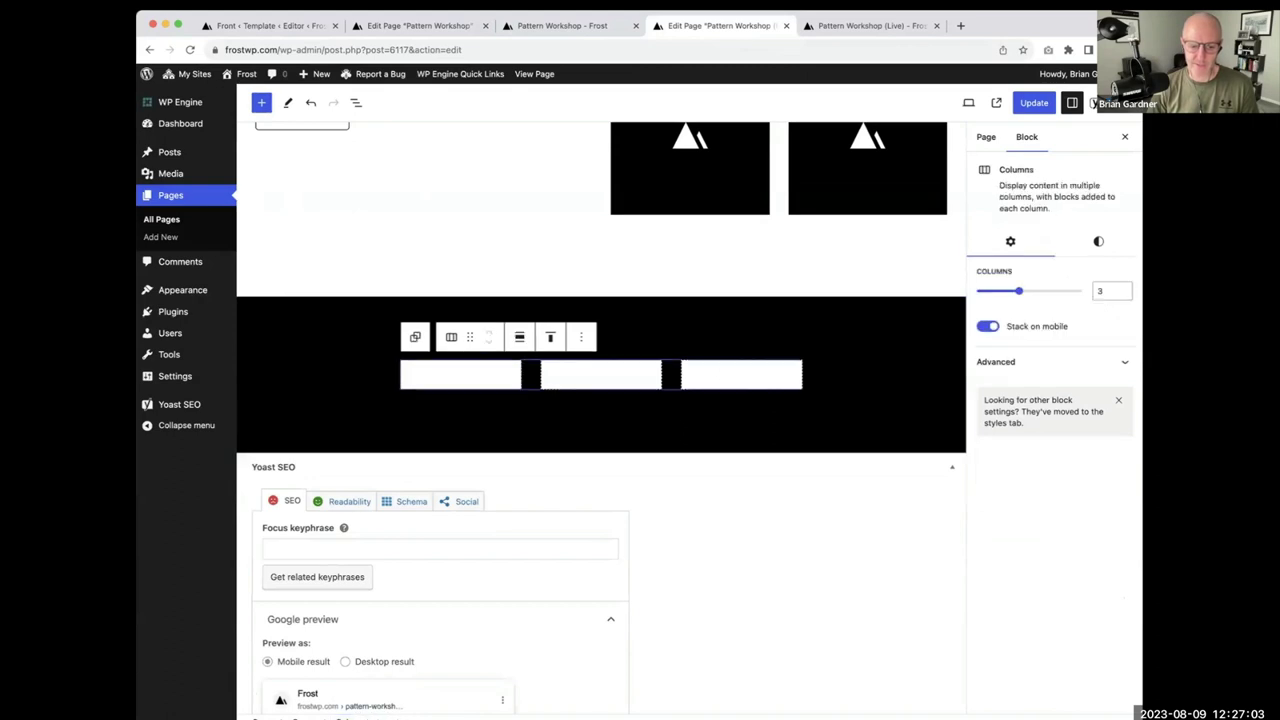
click(519, 337)
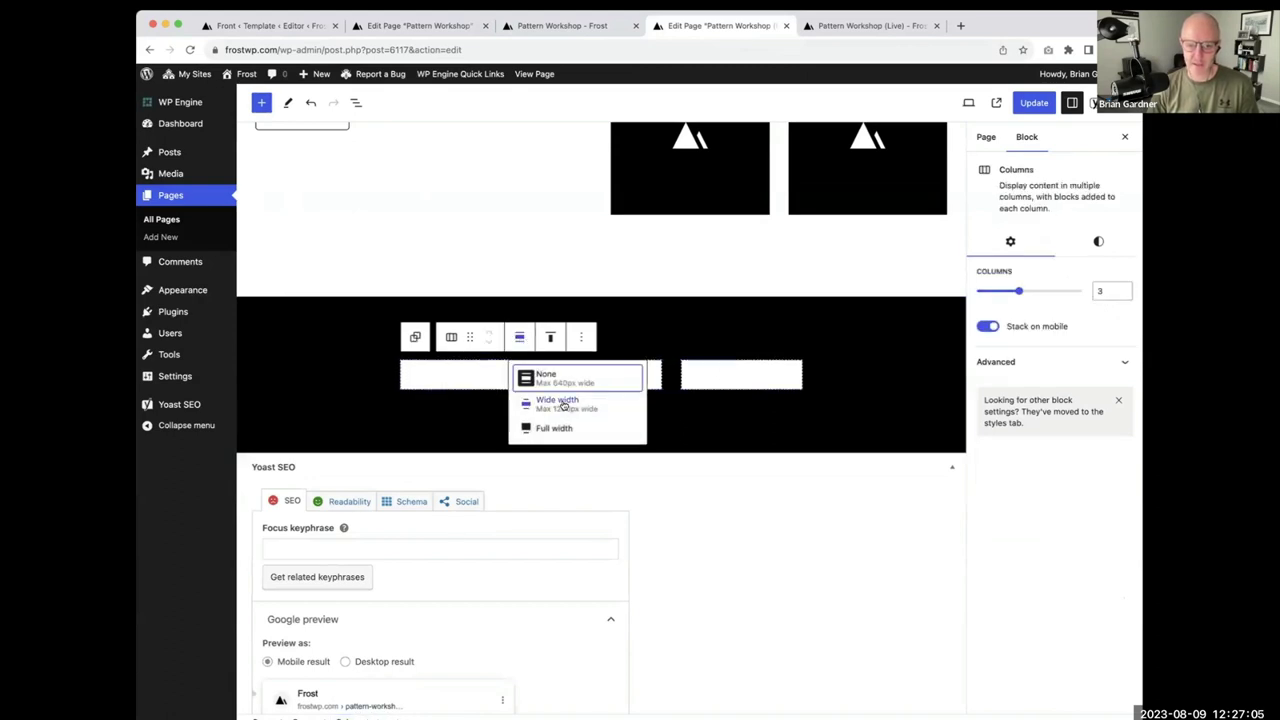
click(558, 402)
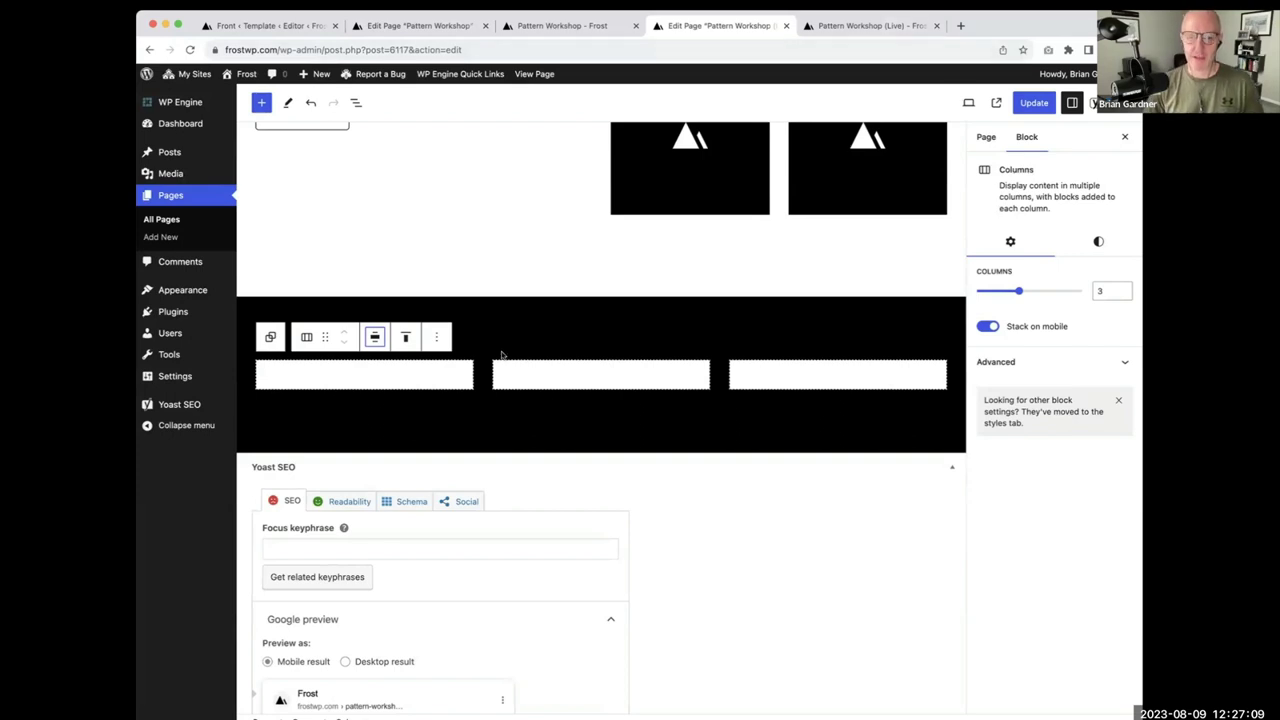
Copy the first testimonial's quote from the reference page and paste it as a paragraph in the first column.
click(578, 30)
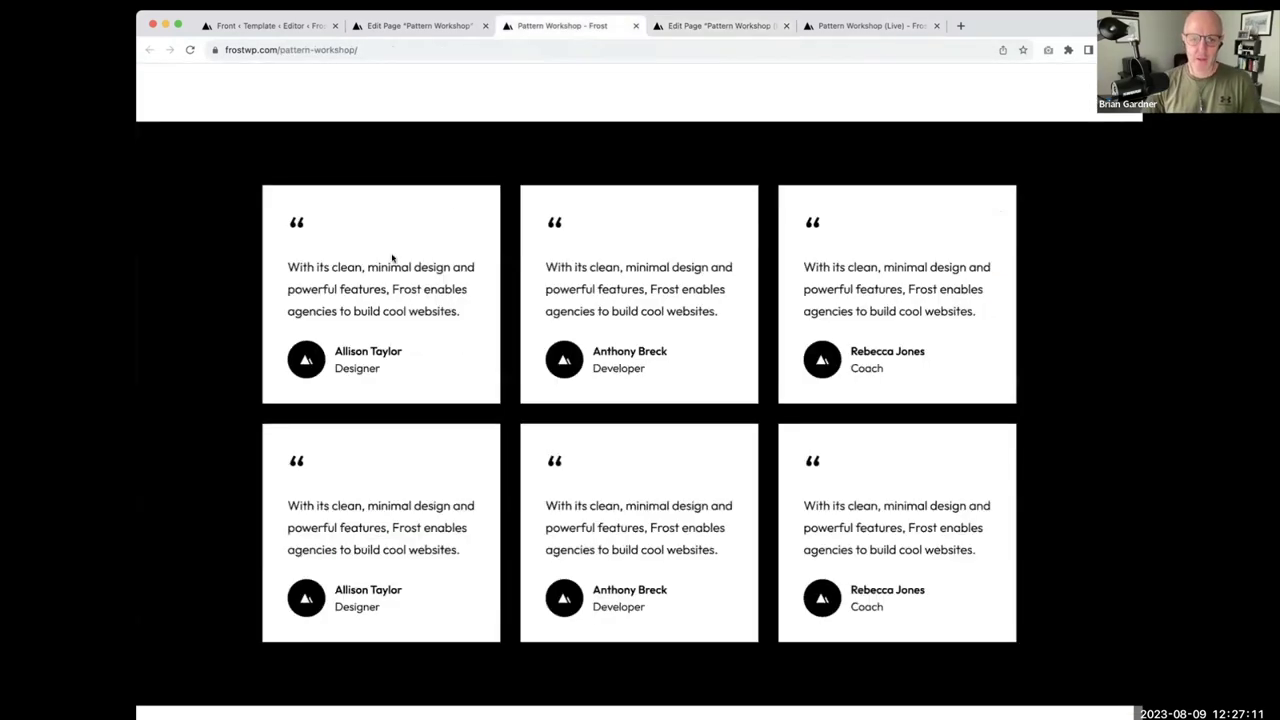
drag(461, 312, 285, 222)
key(ctrl+c)
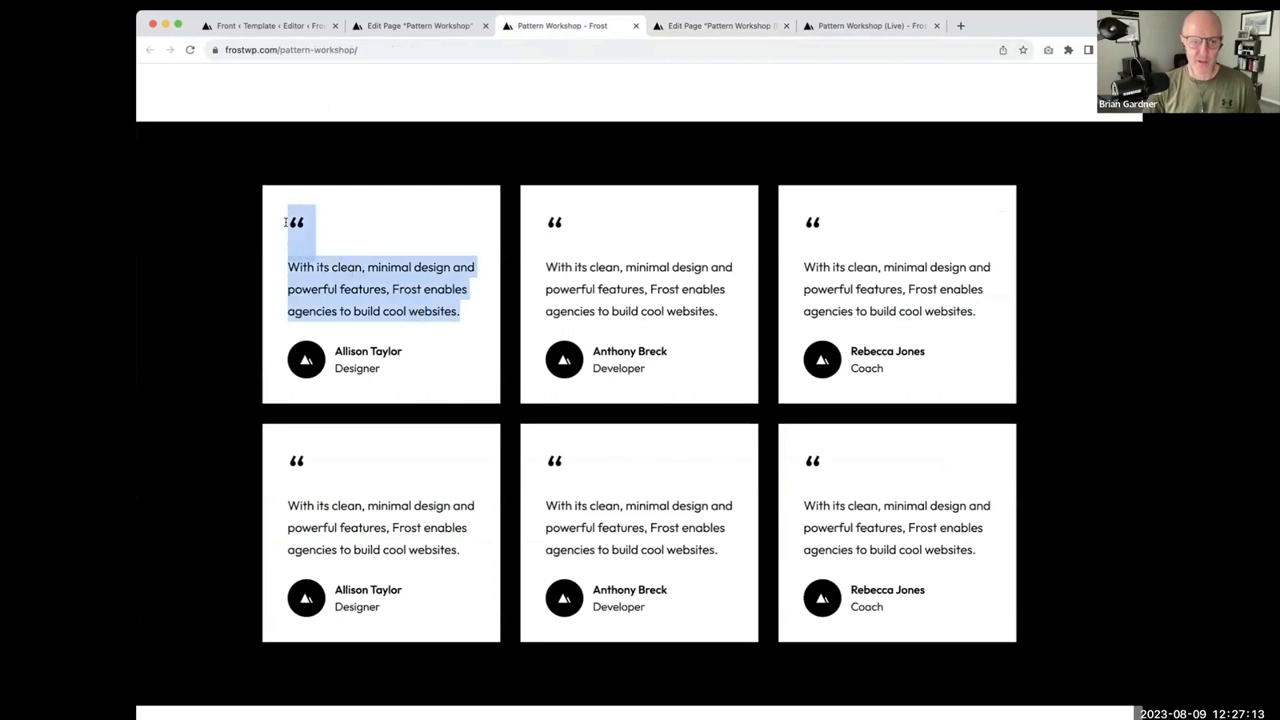
click(710, 27)
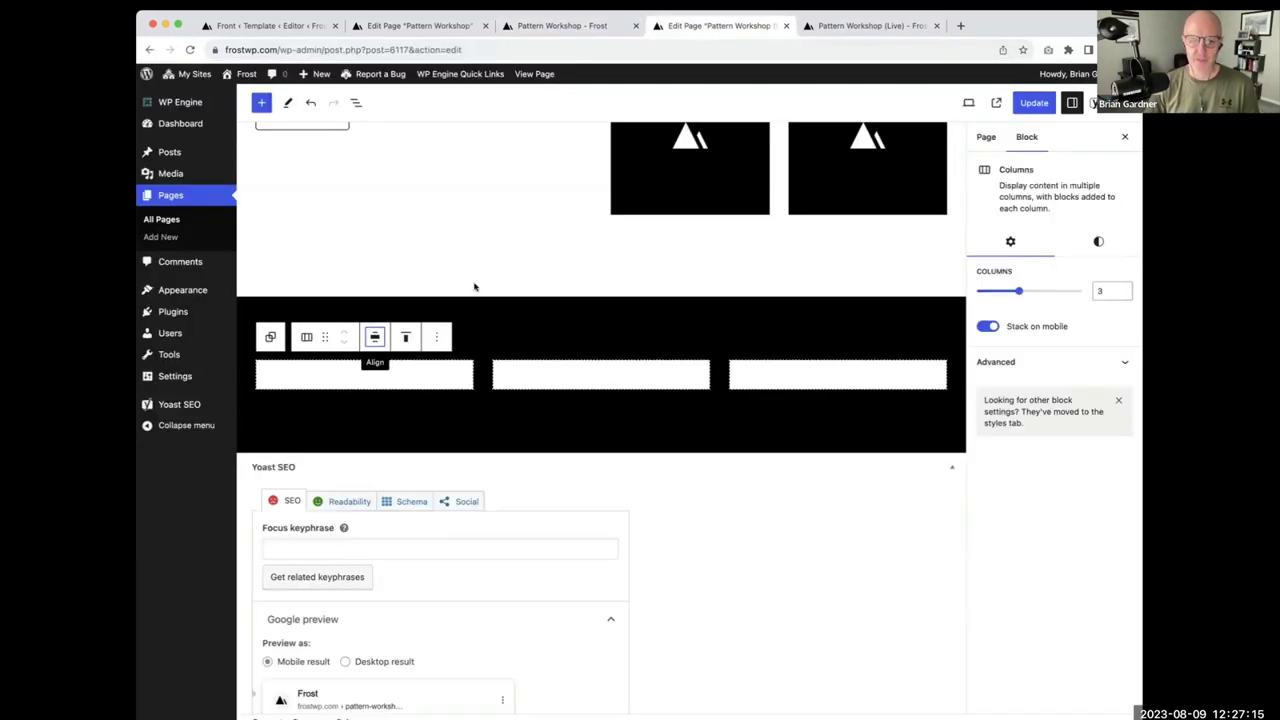
click(365, 376)
click(365, 376)
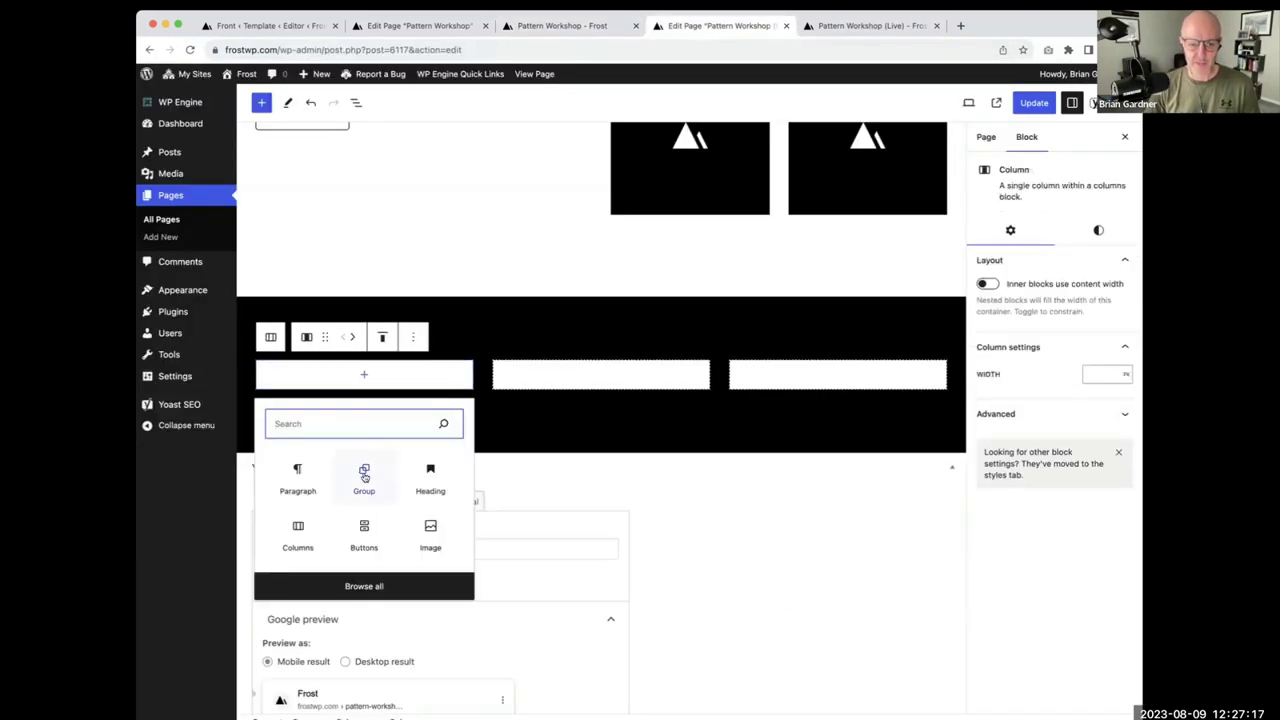
click(300, 472)
key(ctrl+v)
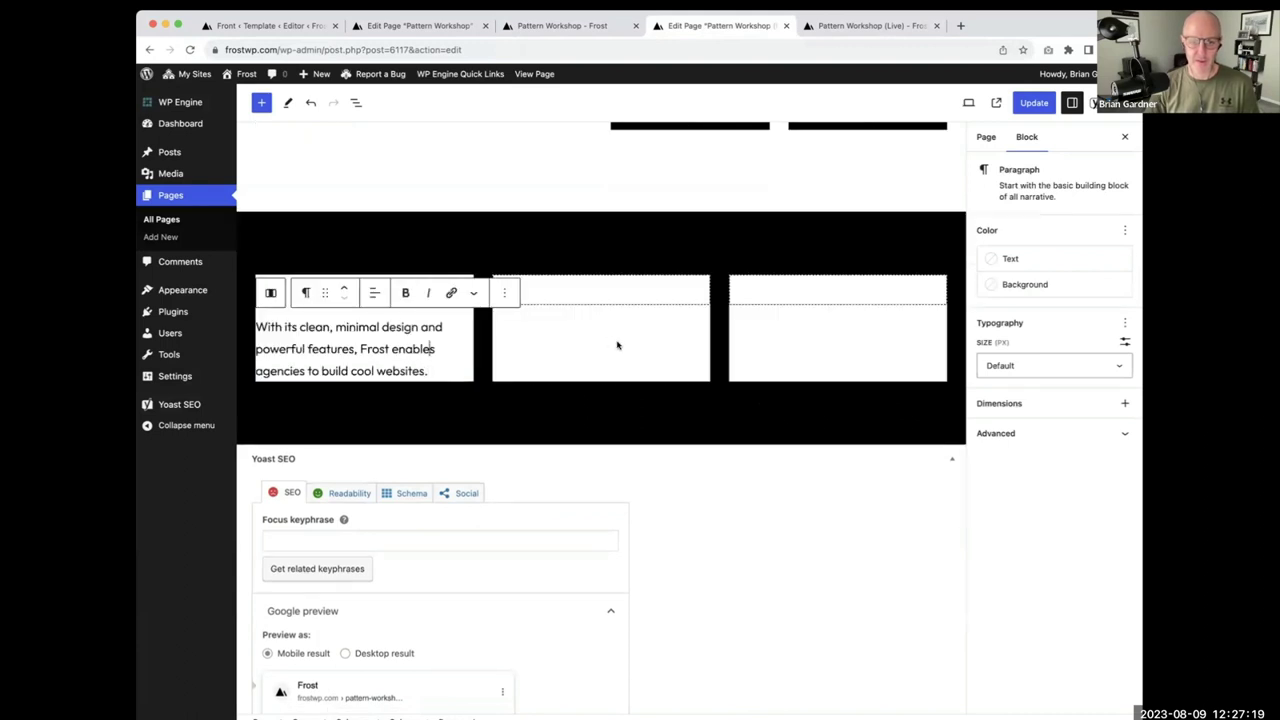
Update the page and view the live Pattern Workshop (Live) page.
click(617, 346)
click(1034, 104)
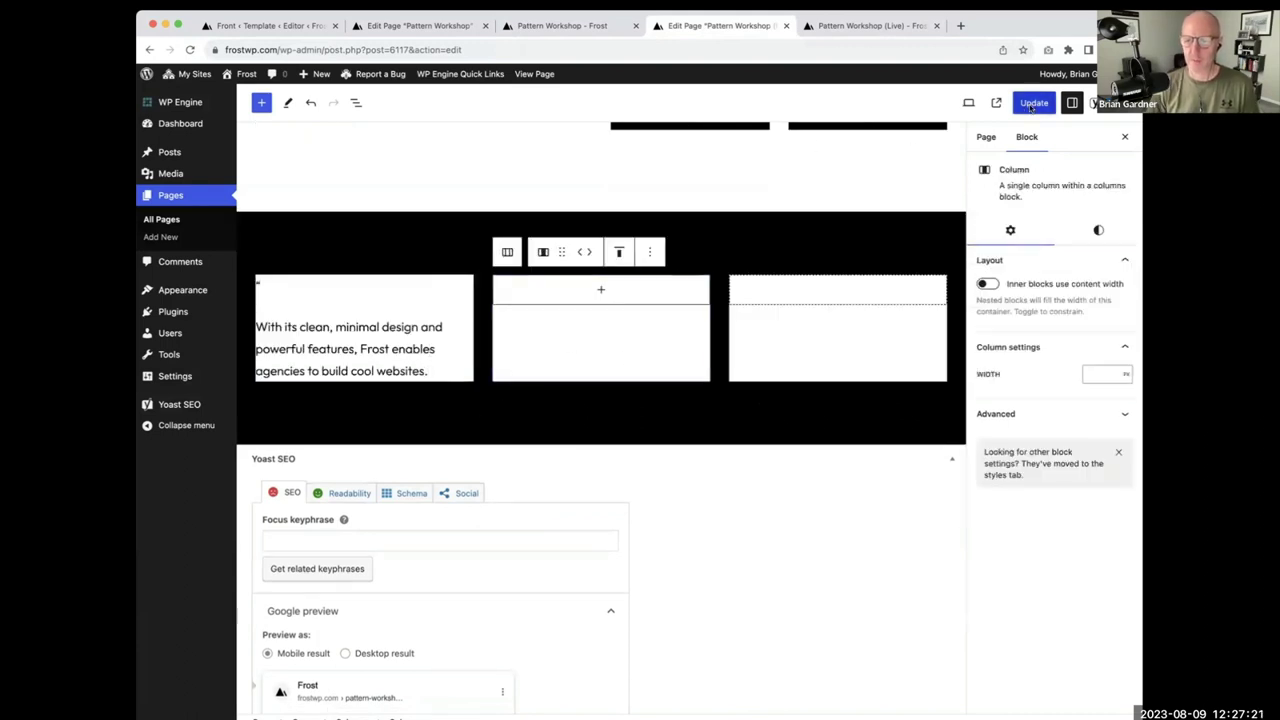
click(875, 26)
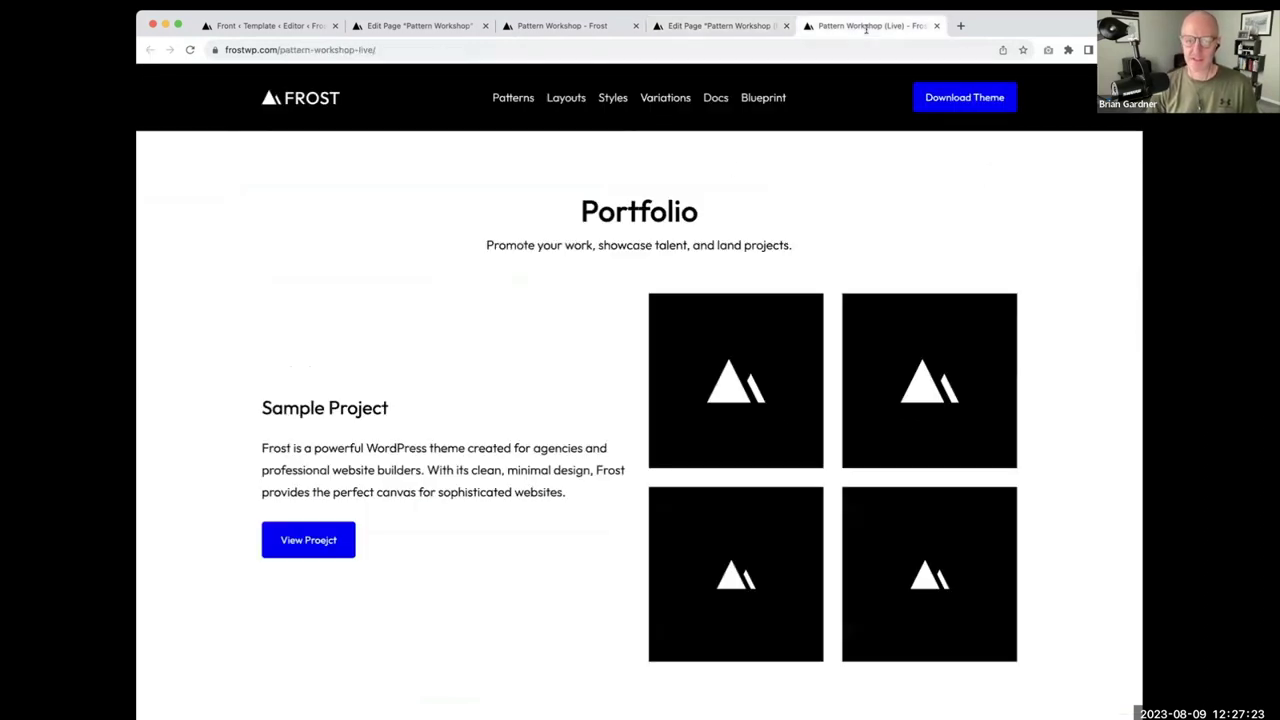
Check the black testimonials section on the live page, then return to the page editor.
scroll(610, 280, down, 1)
scroll(601, 294, down, 5)
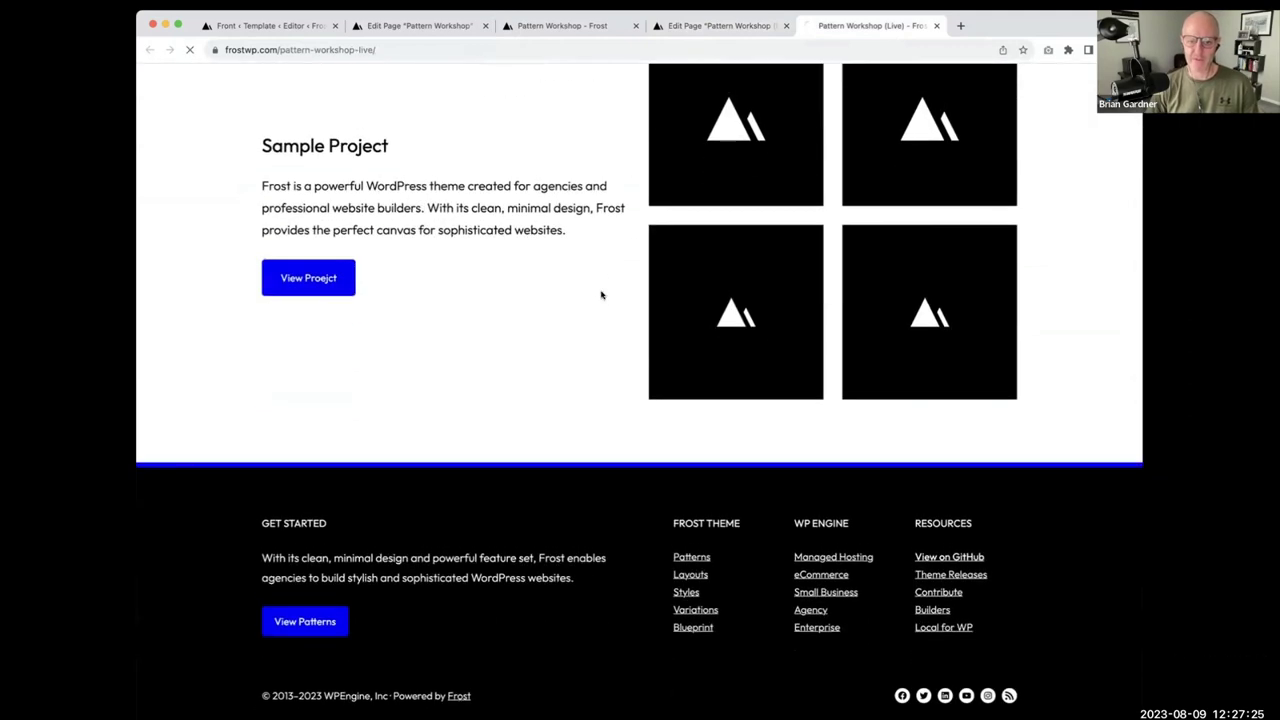
scroll(601, 294, down, 4)
scroll(601, 294, down, 1)
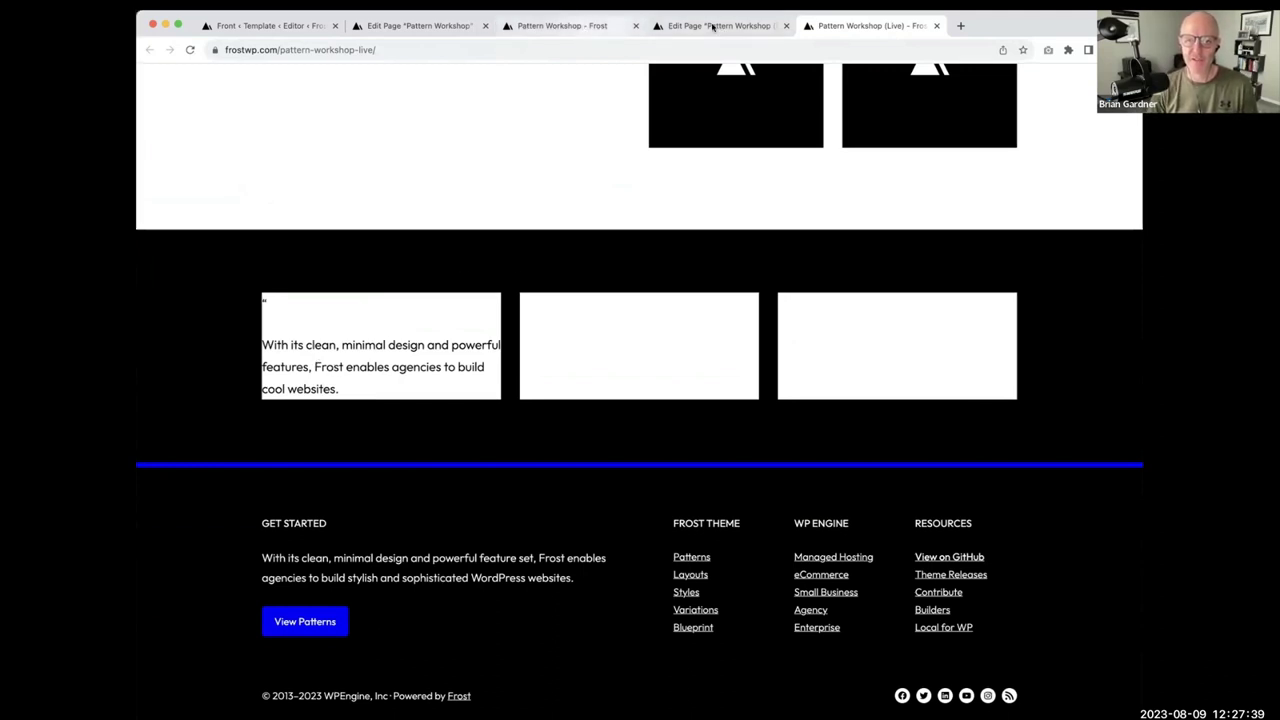
click(712, 27)
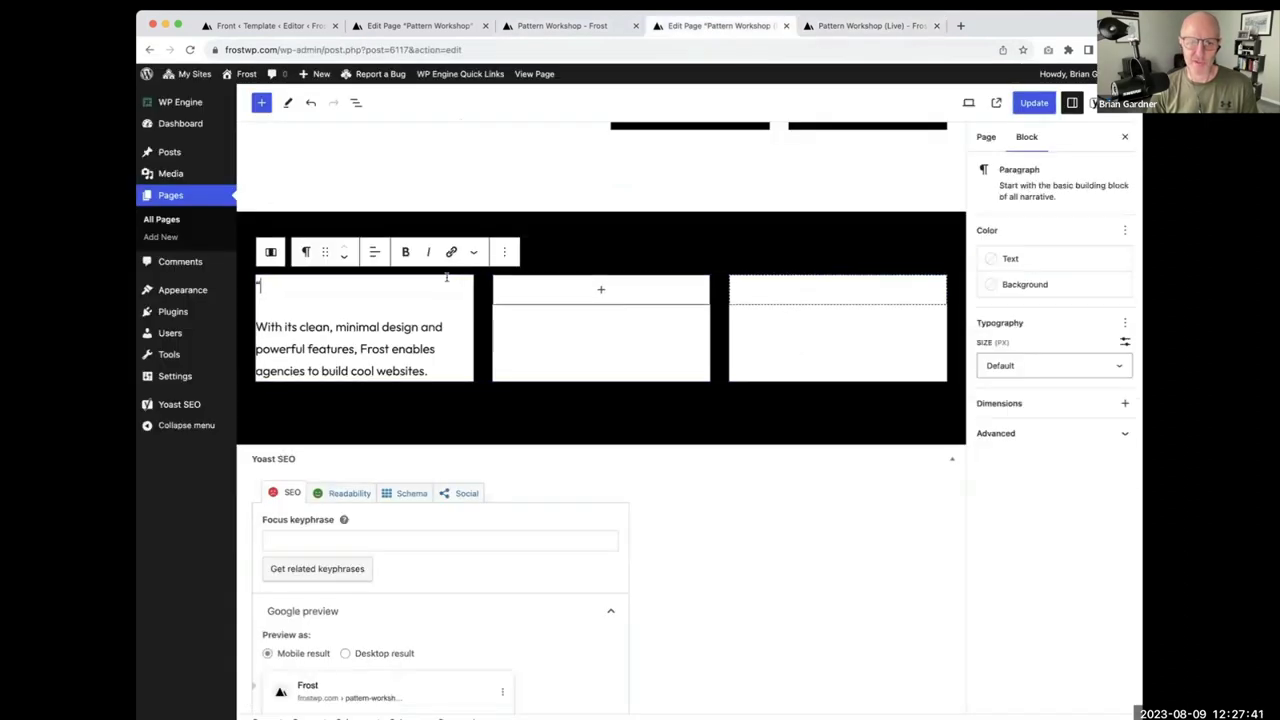
click(465, 373)
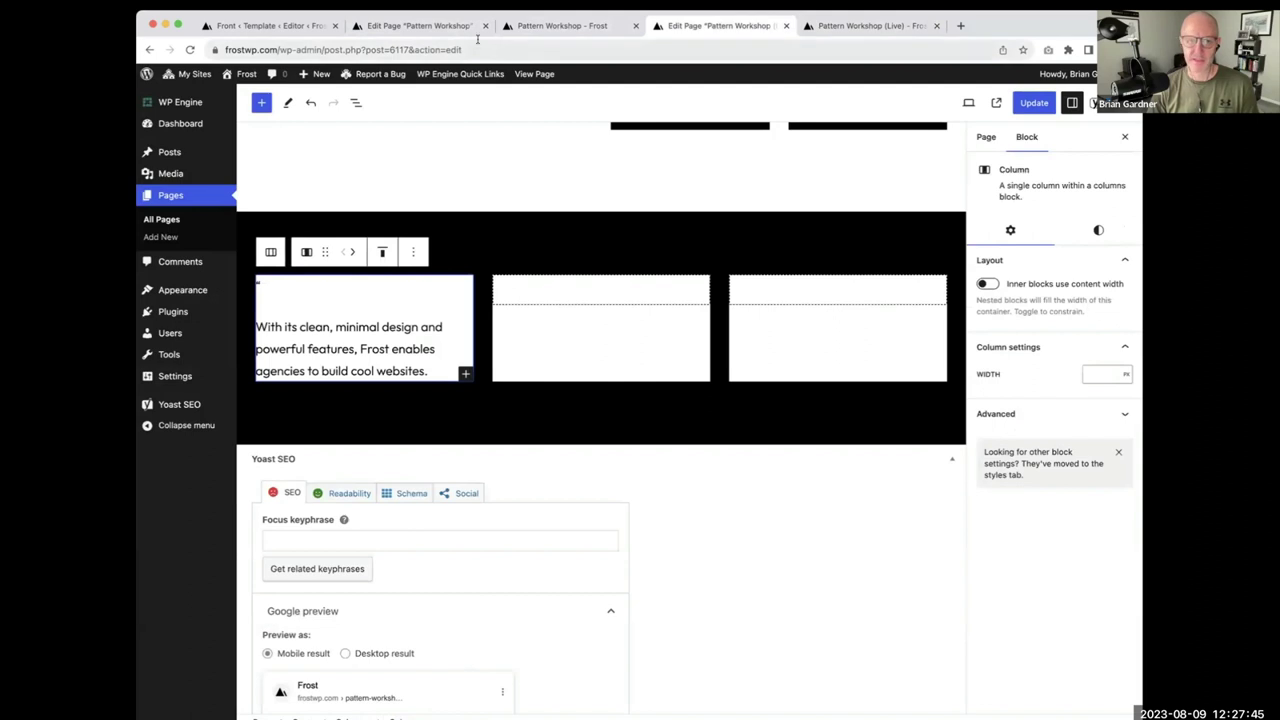
click(409, 27)
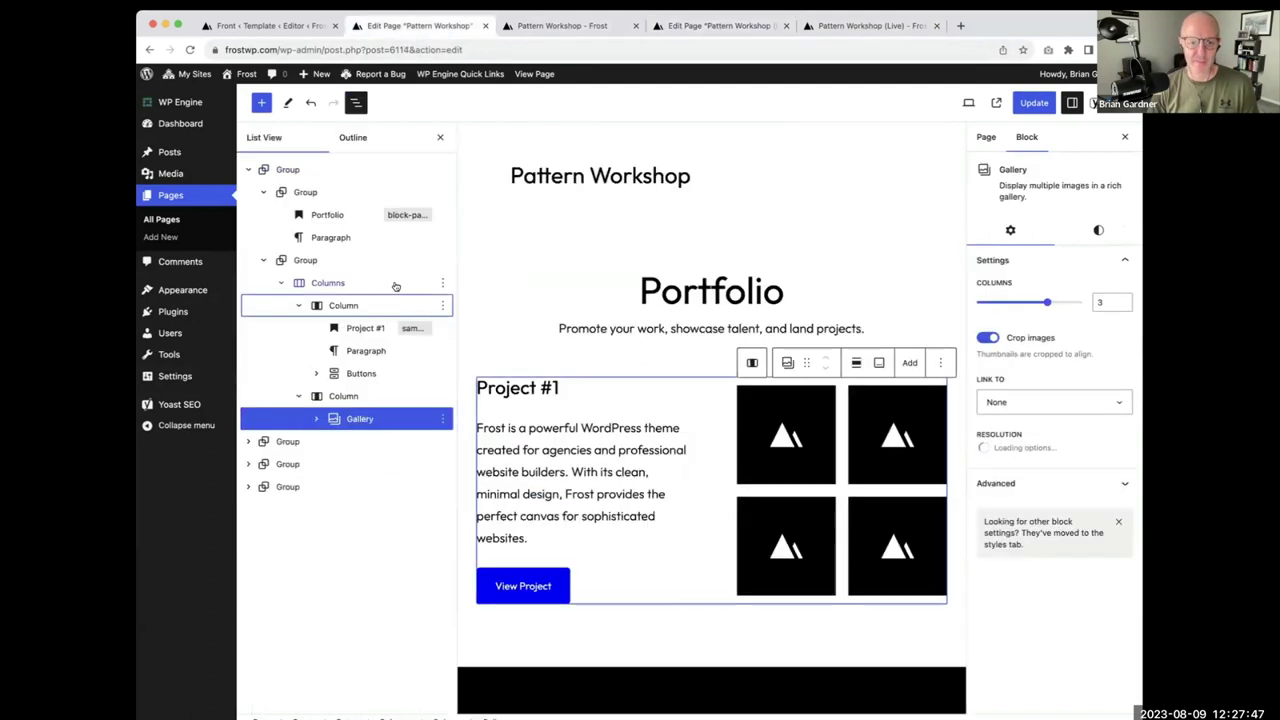
scroll(600, 430, down, 4)
click(575, 378)
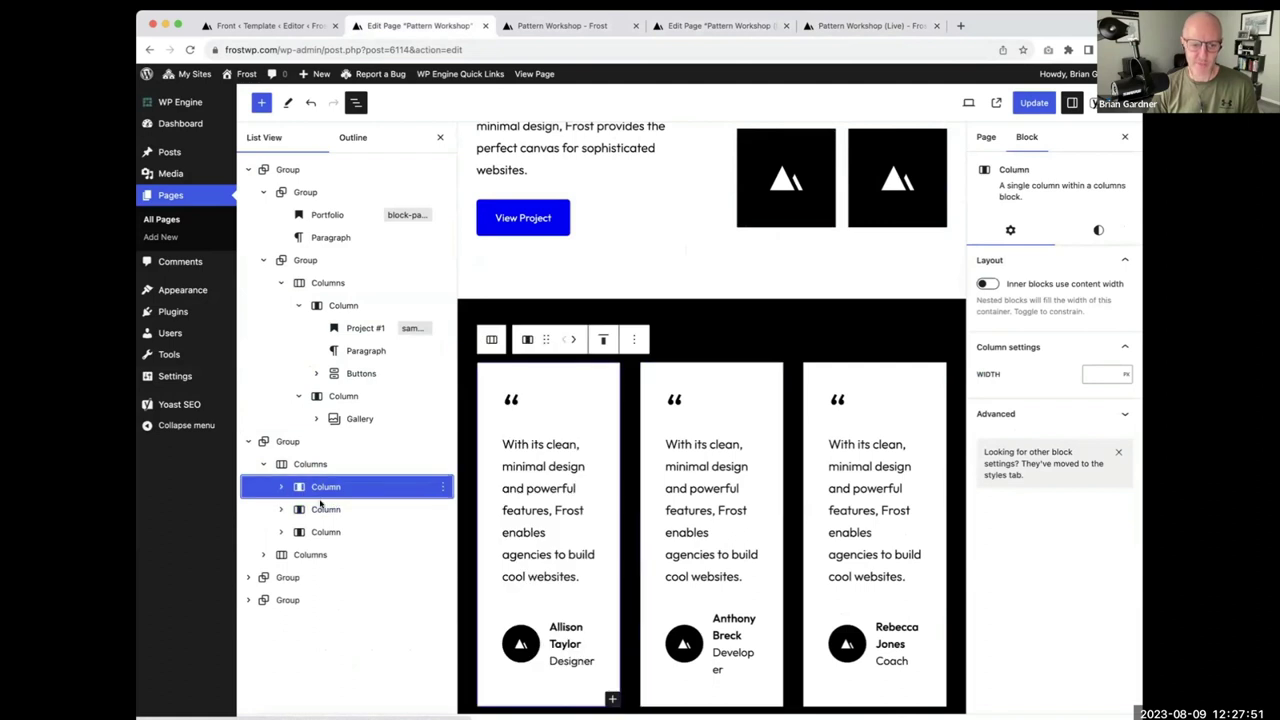
click(328, 490)
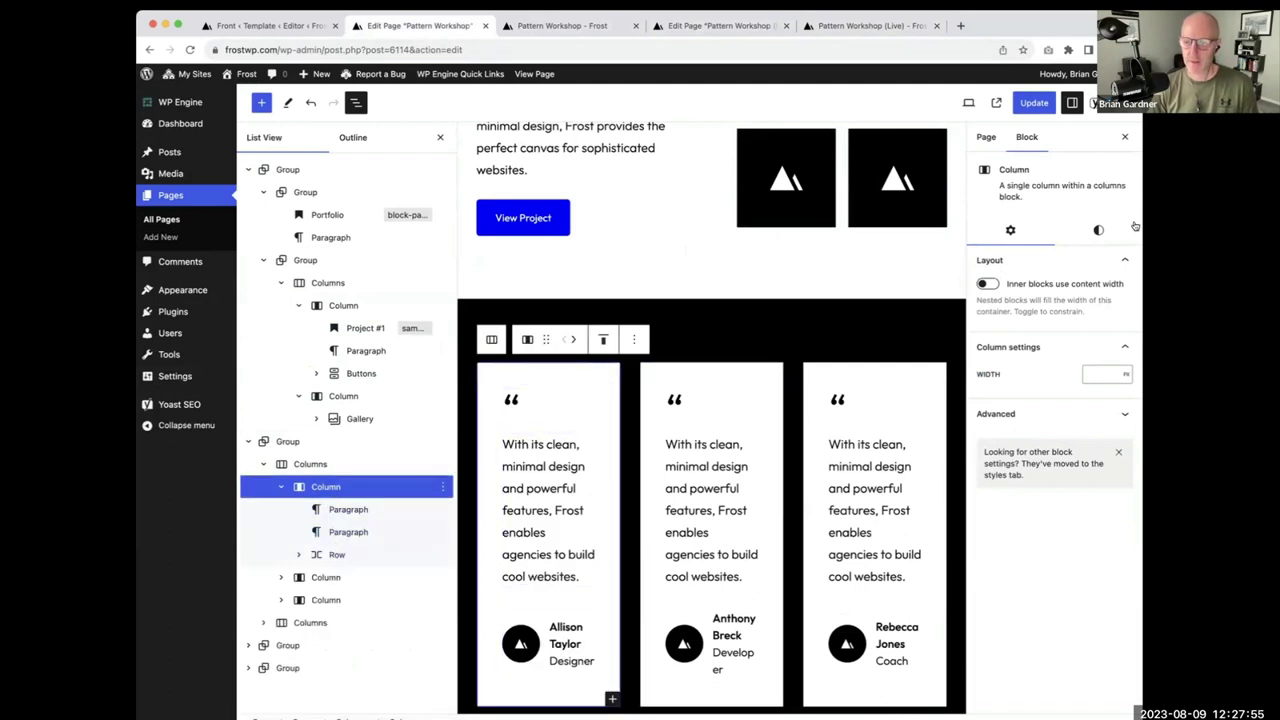
click(1100, 231)
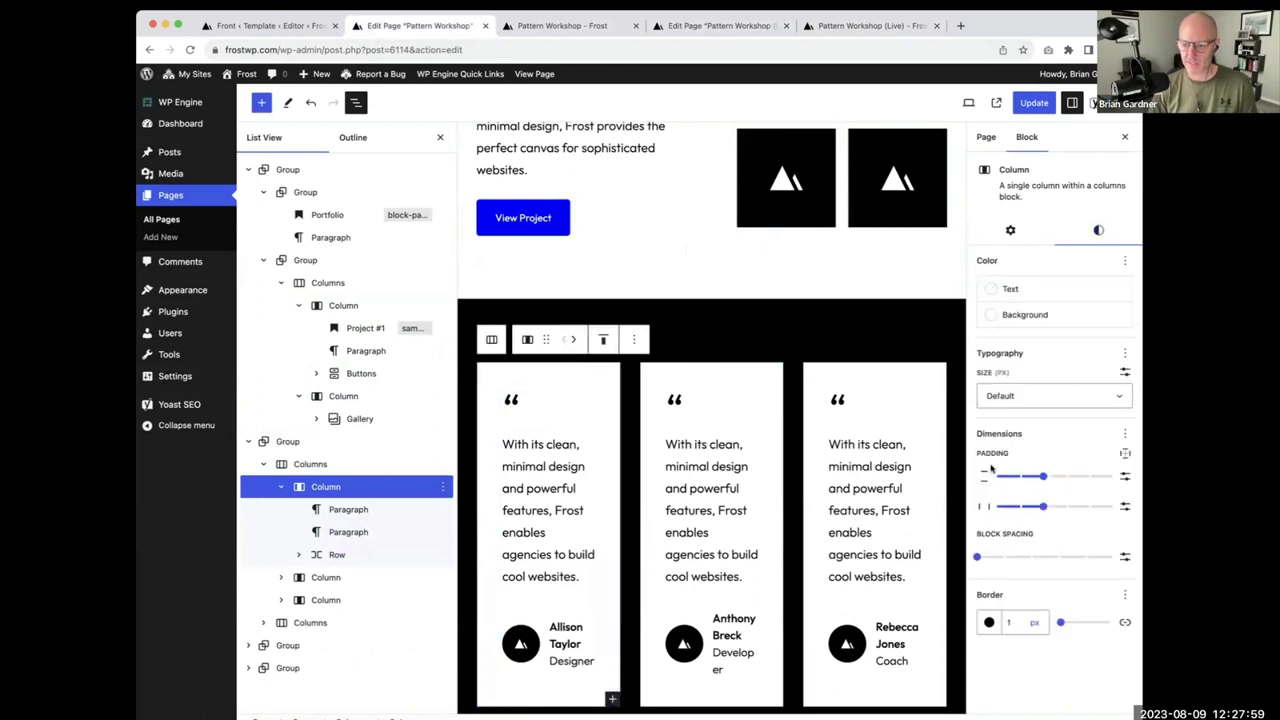
click(725, 27)
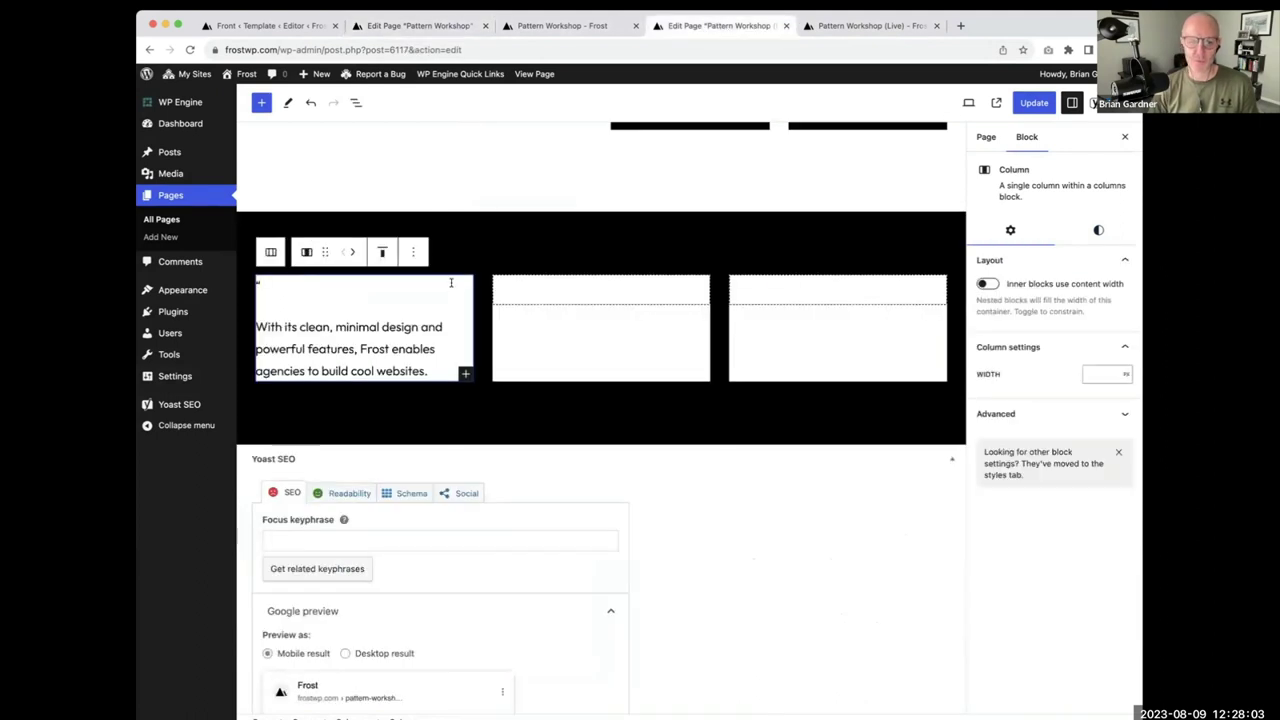
Give each of the three white columns Small padding on all sides.
click(1098, 230)
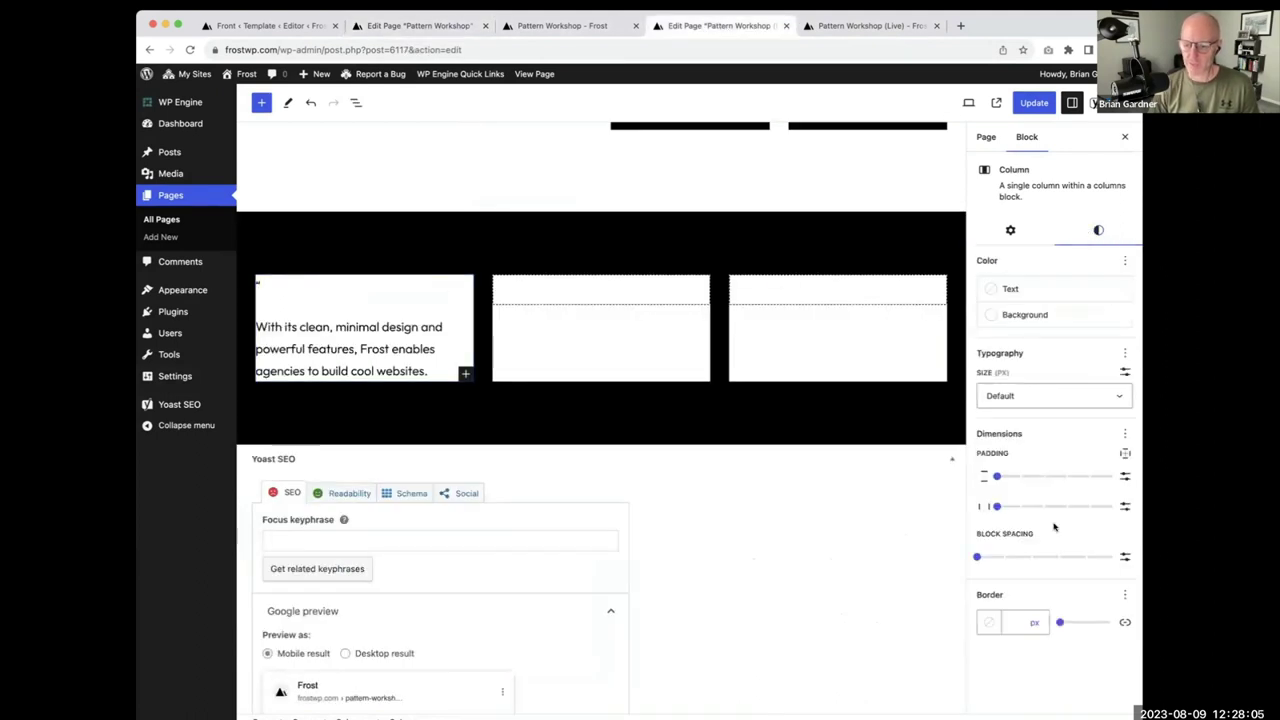
drag(995, 477, 1043, 506)
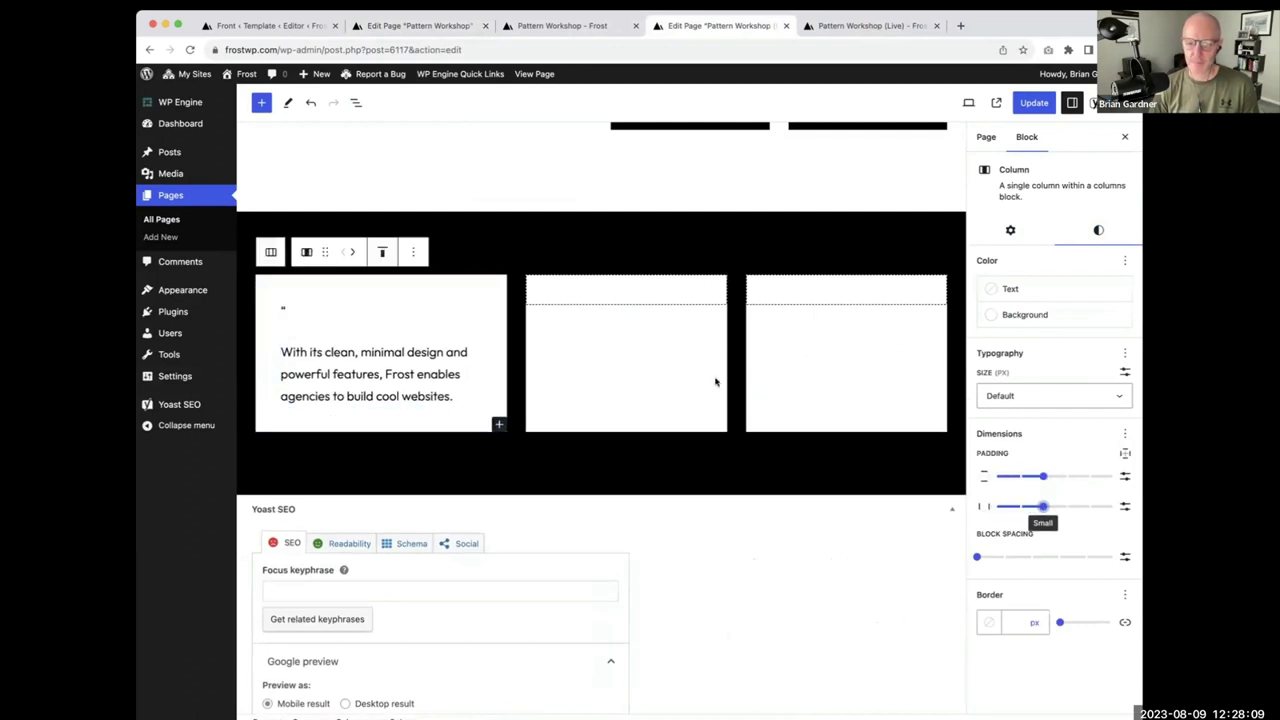
click(715, 381)
click(1098, 230)
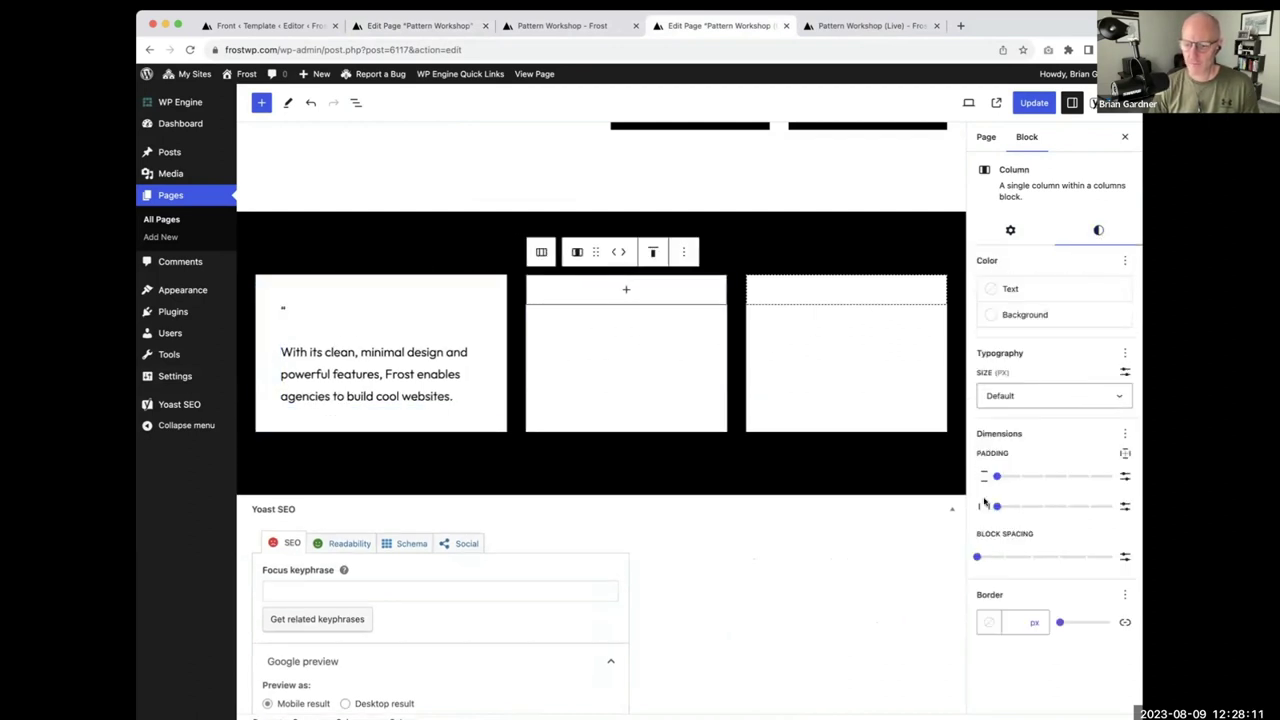
drag(997, 476, 1043, 508)
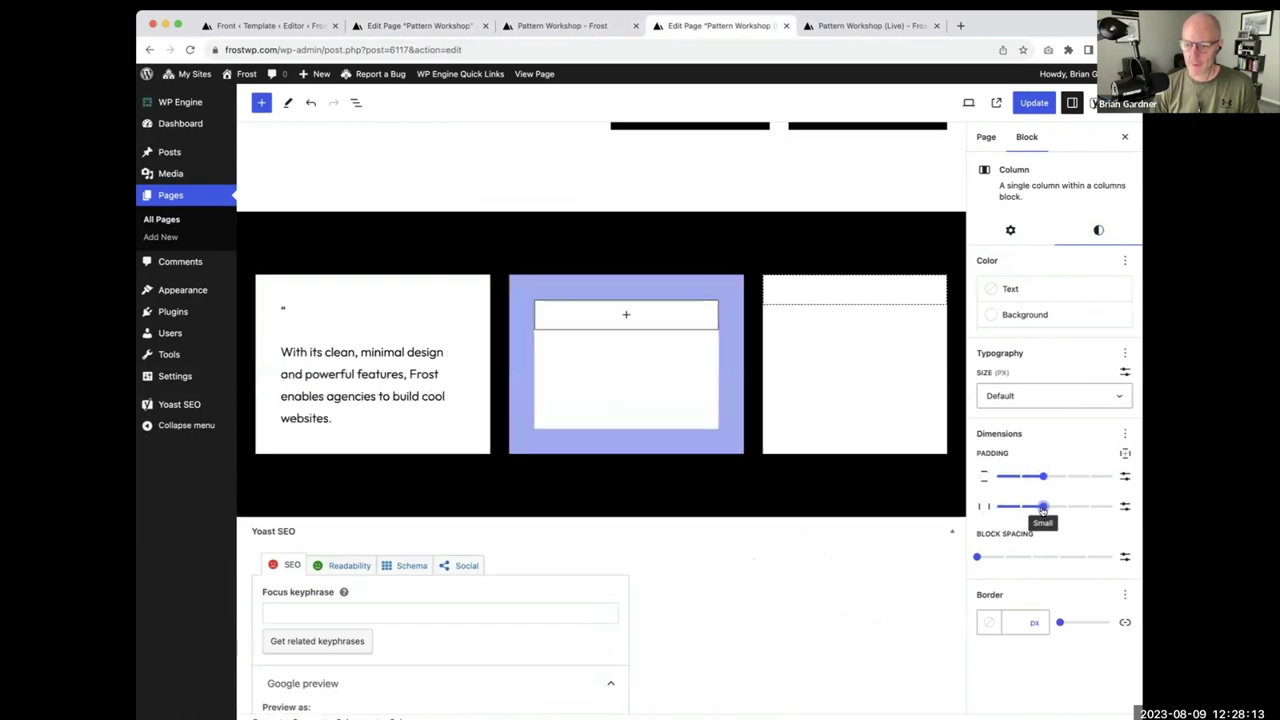
click(830, 282)
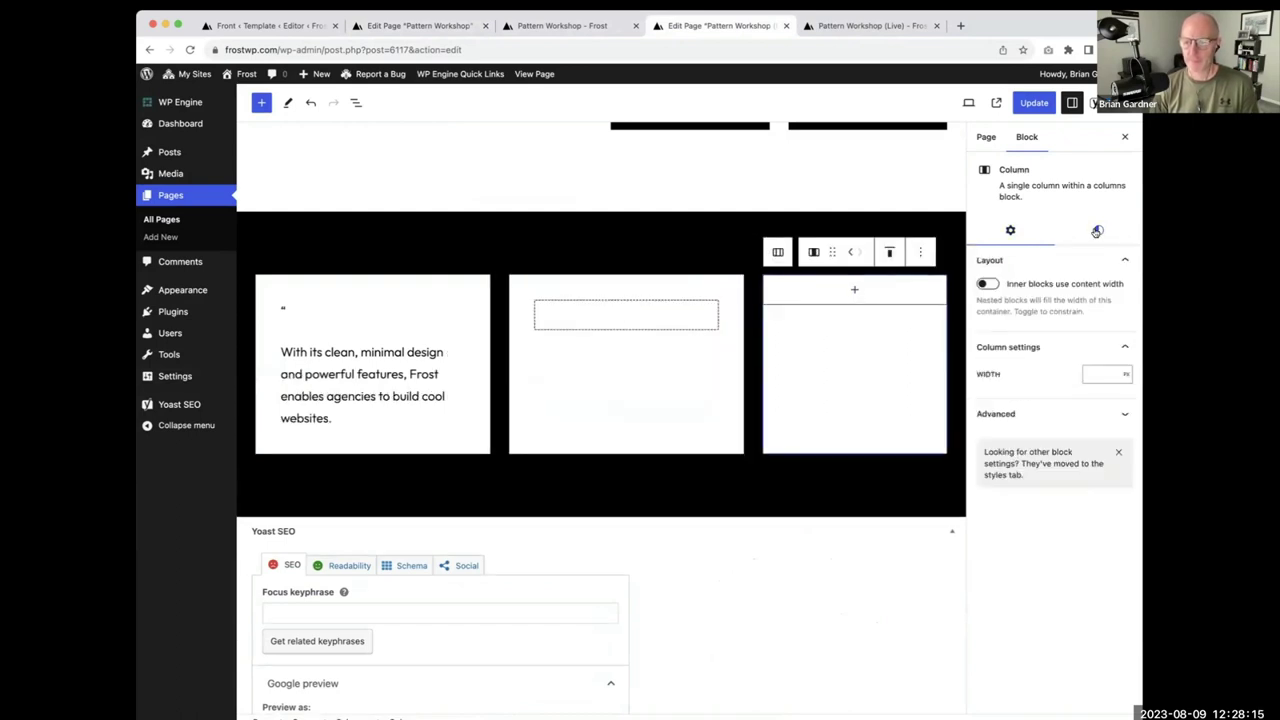
click(1097, 231)
drag(997, 476, 1040, 508)
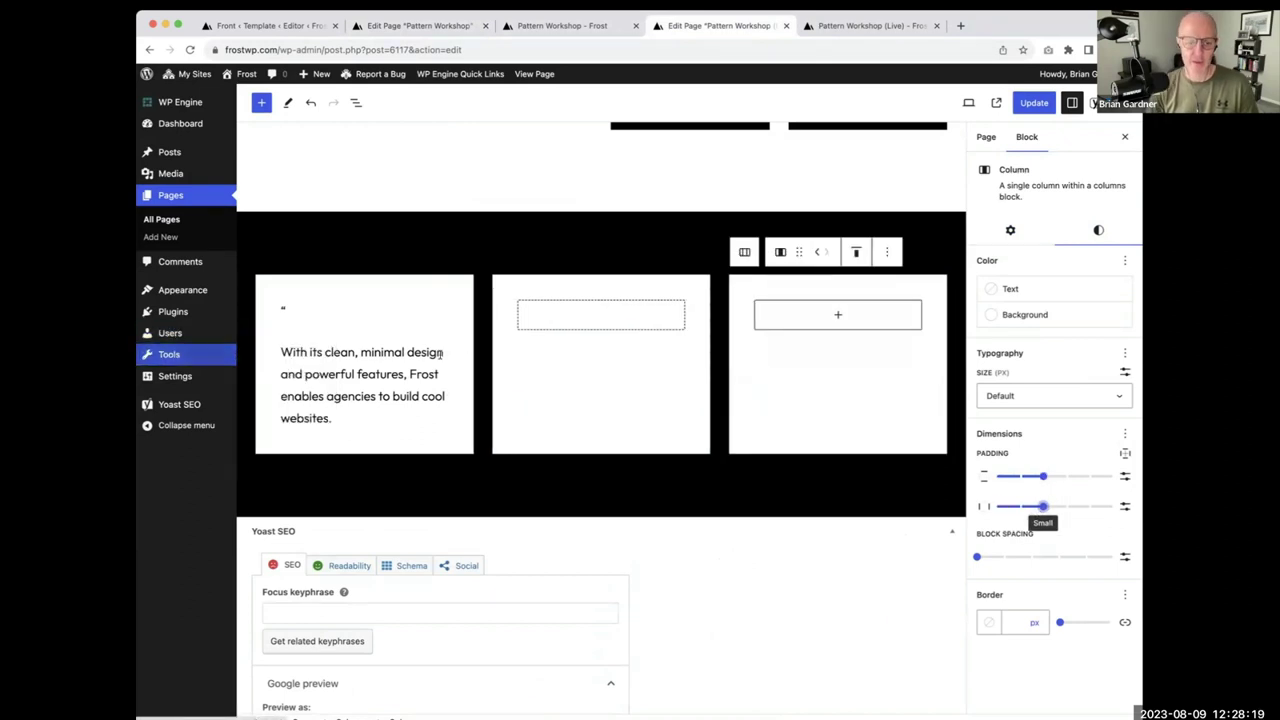
Compare the reference page's quote mark settings, then select the first column's quote mark.
click(322, 420)
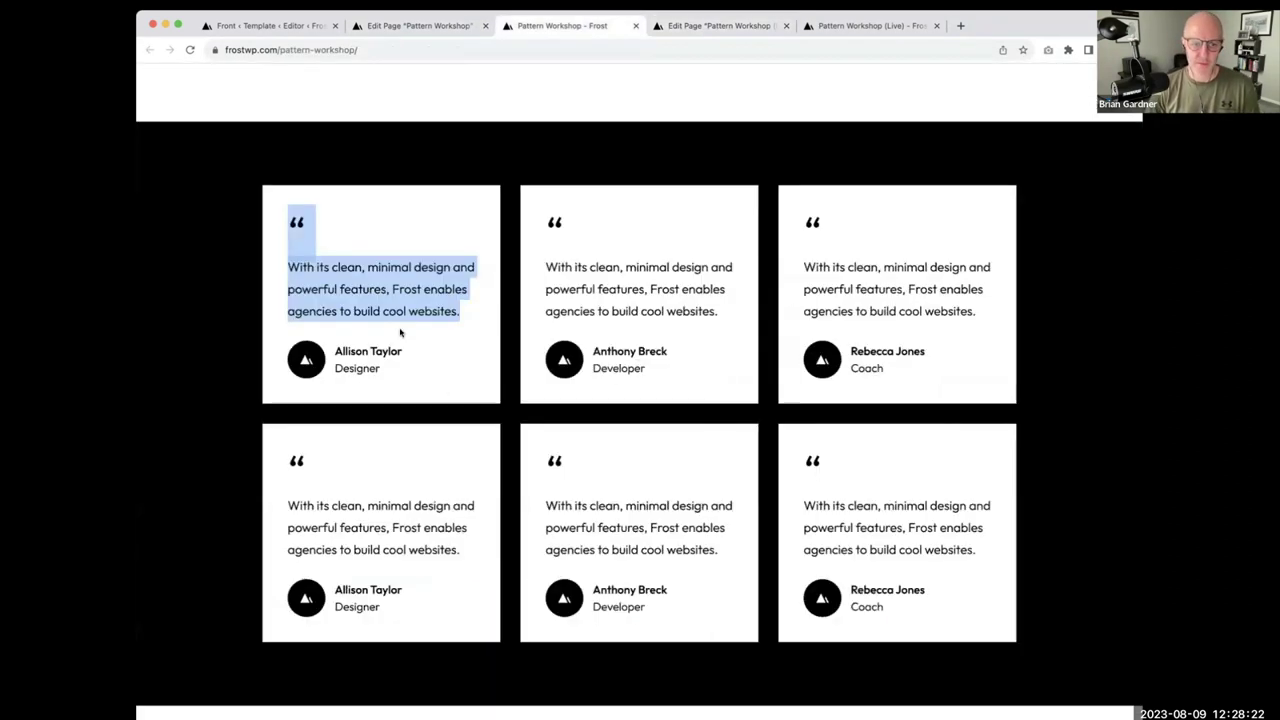
key(super+alt+Left)
click(305, 218)
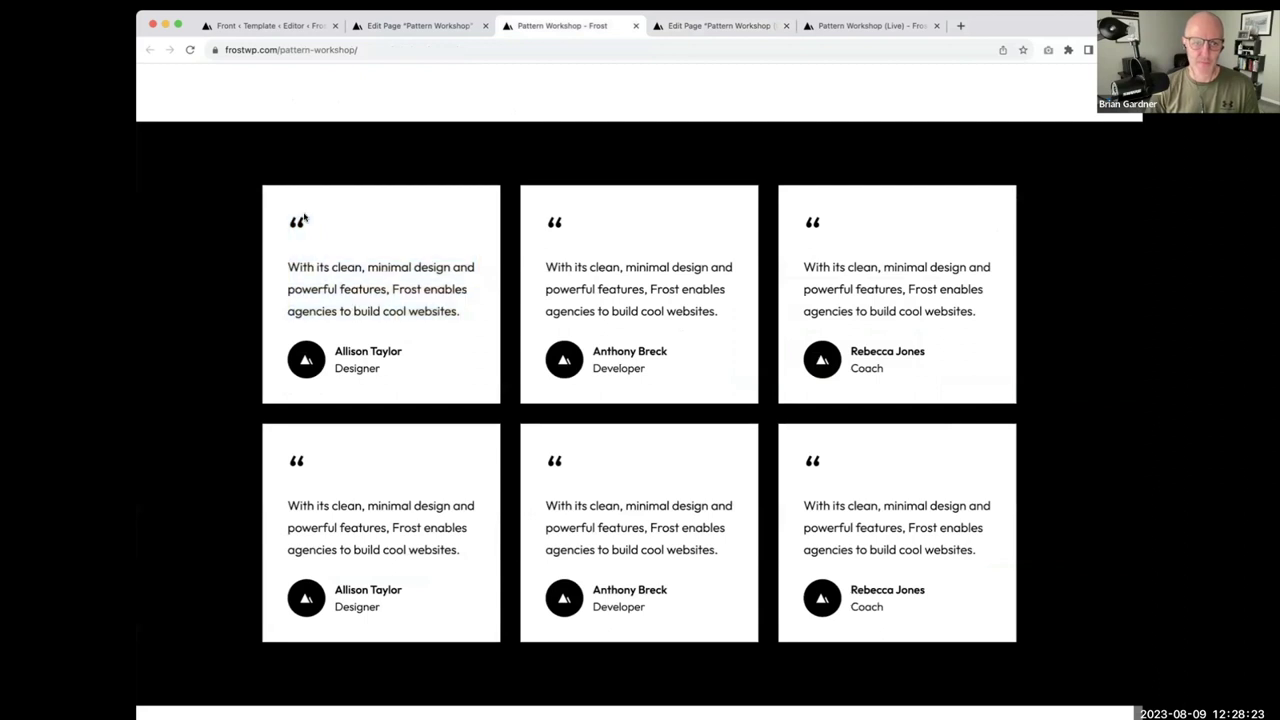
click(437, 28)
click(505, 400)
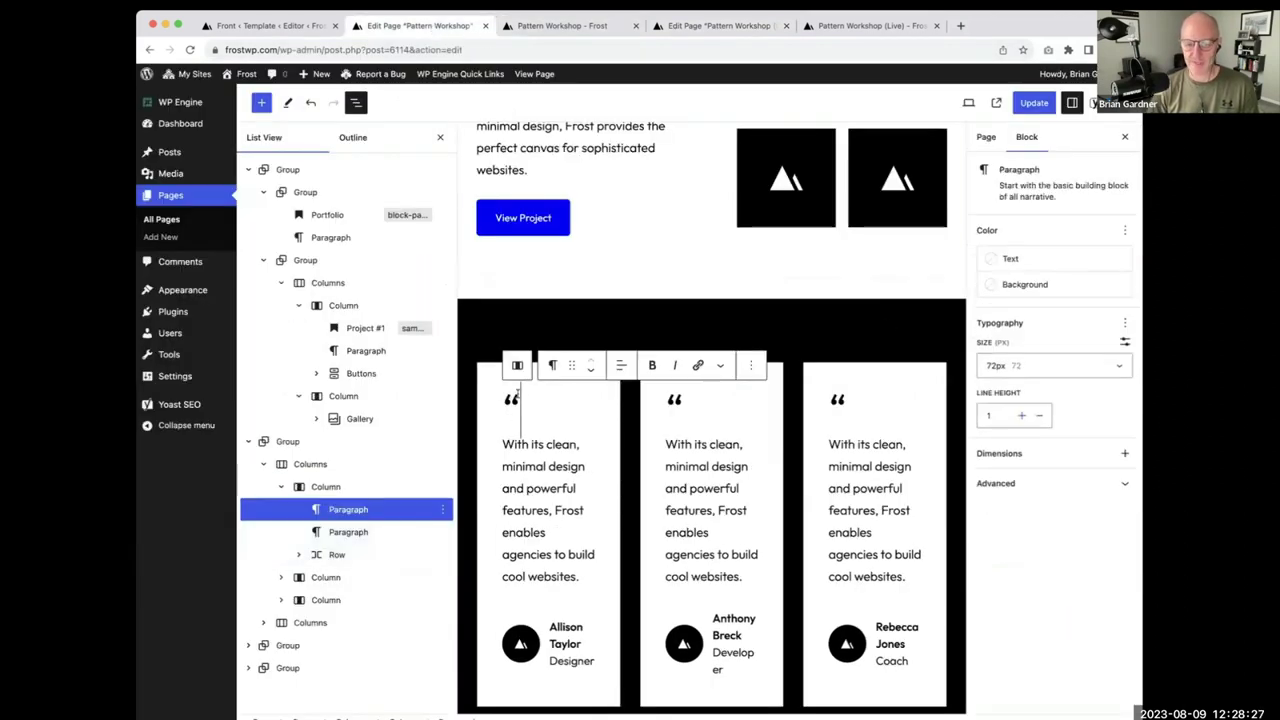
click(692, 27)
click(297, 305)
click(297, 305)
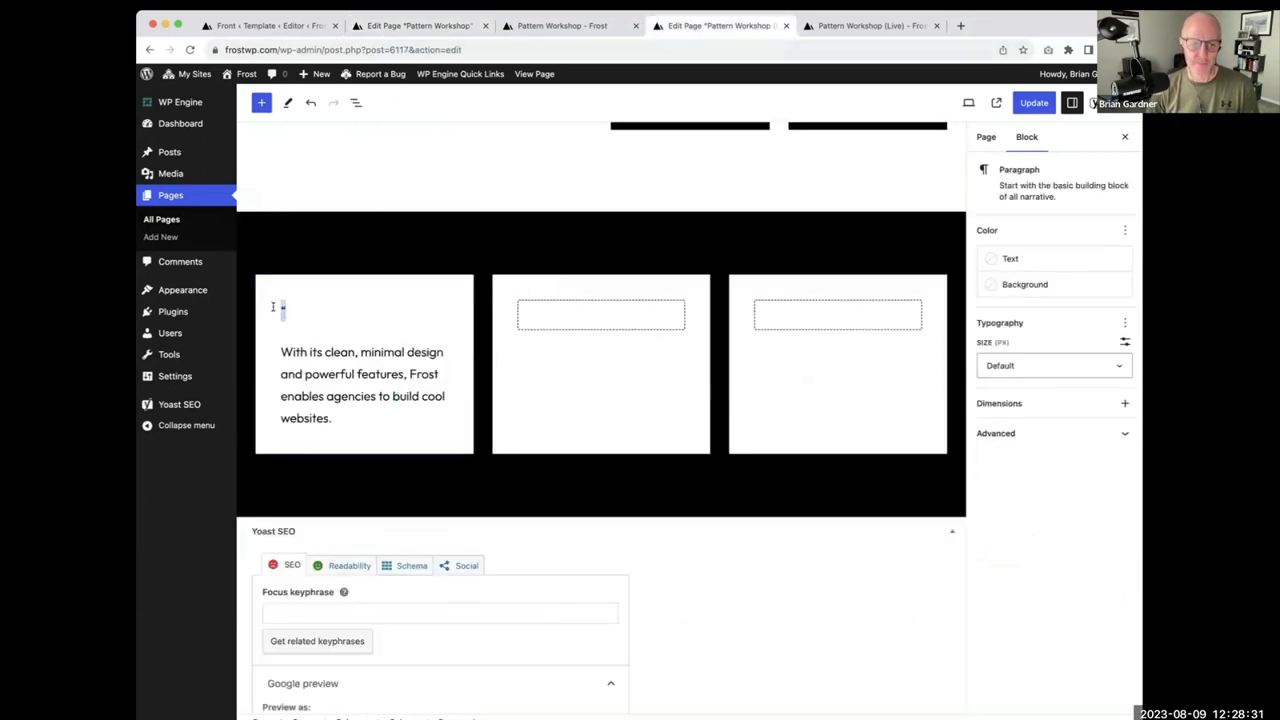
Set the first column's quote mark to 72px font size with line height 1.
click(1008, 366)
scroll(1040, 565, down, 3)
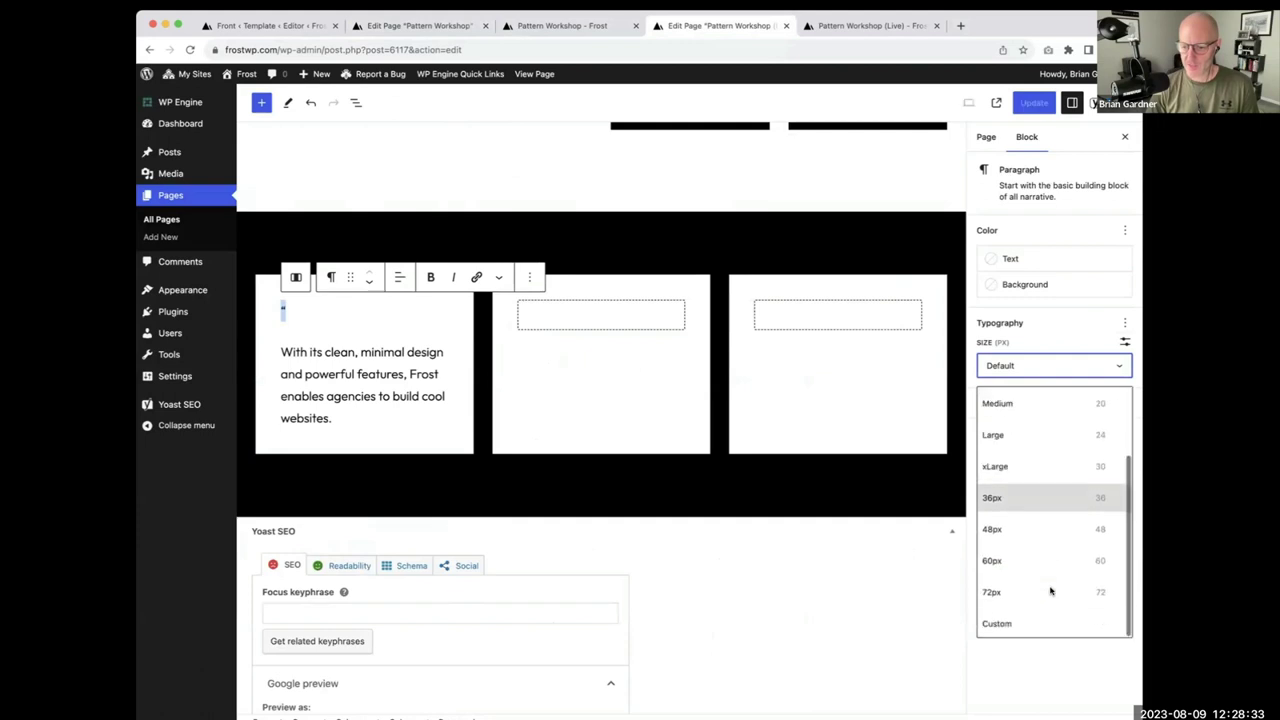
click(1038, 591)
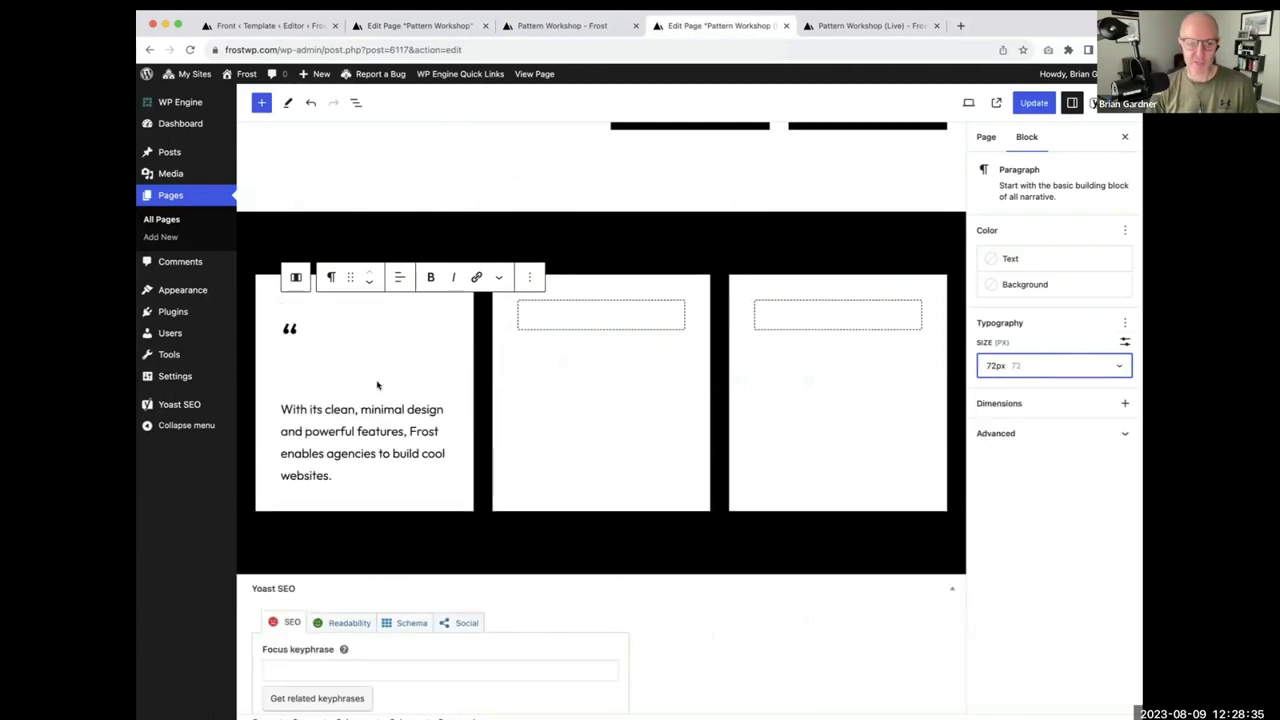
click(1123, 323)
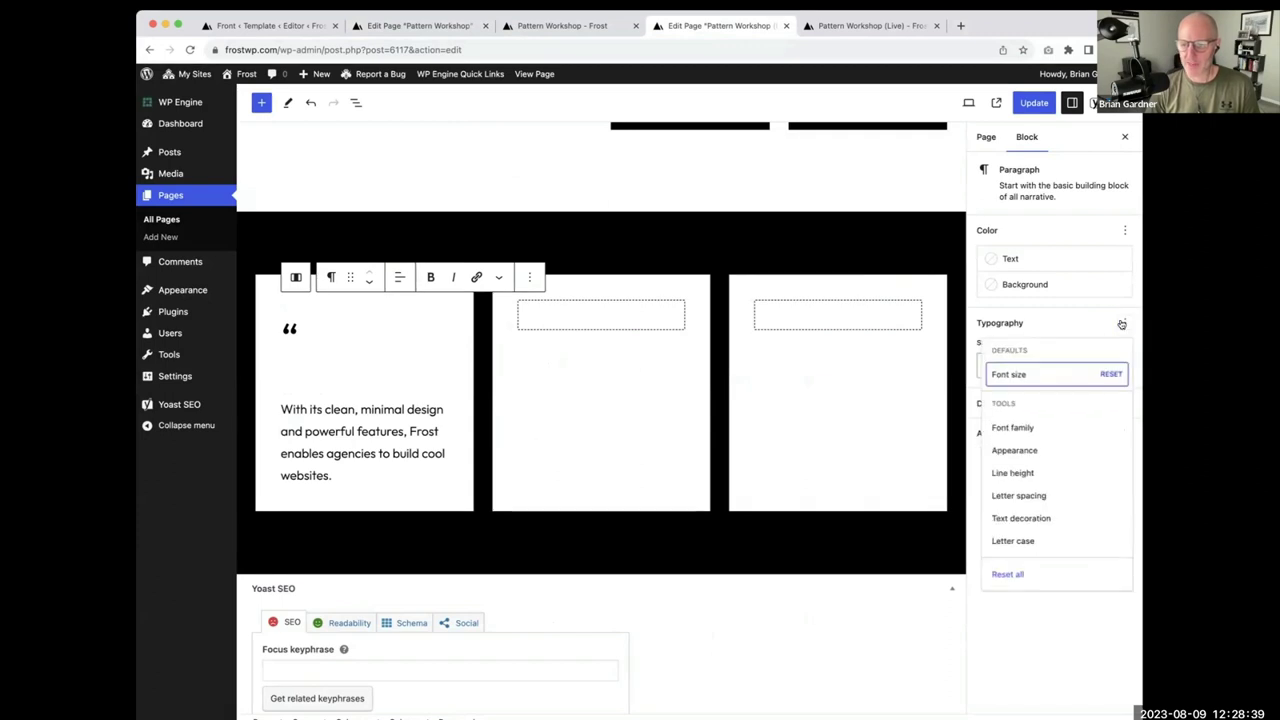
click(1013, 472)
click(1046, 323)
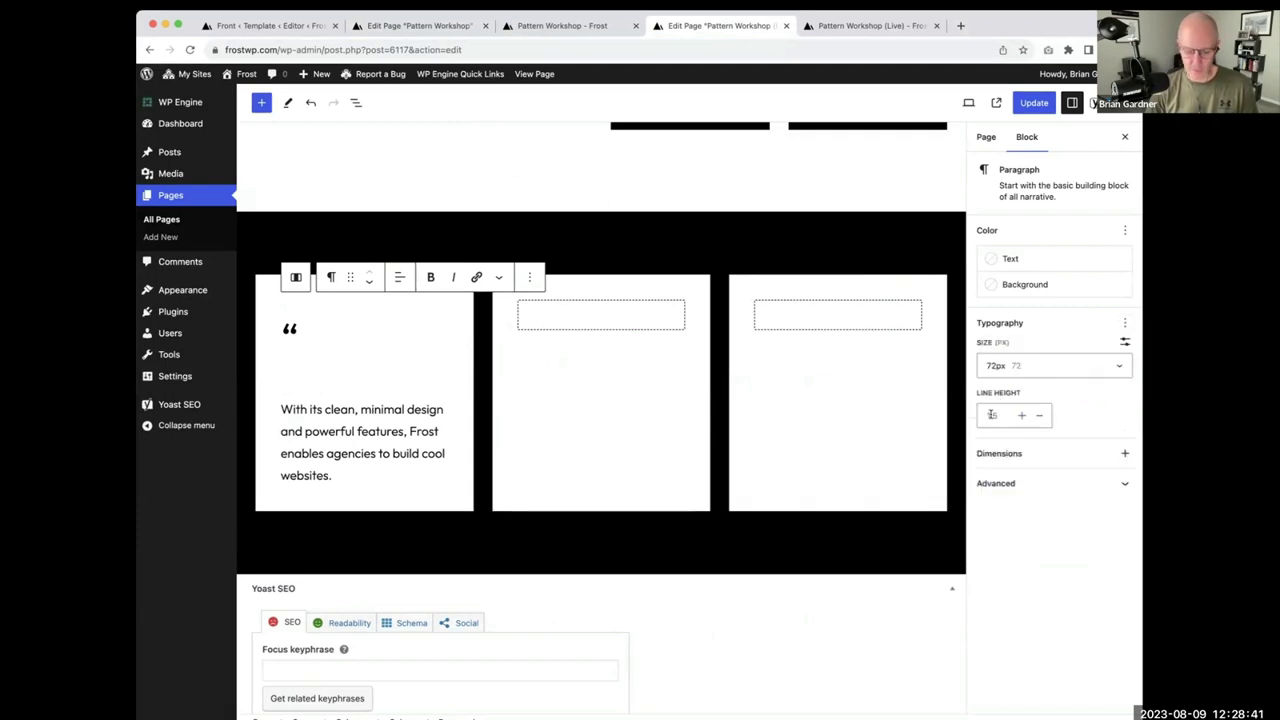
click(992, 415)
text(1)
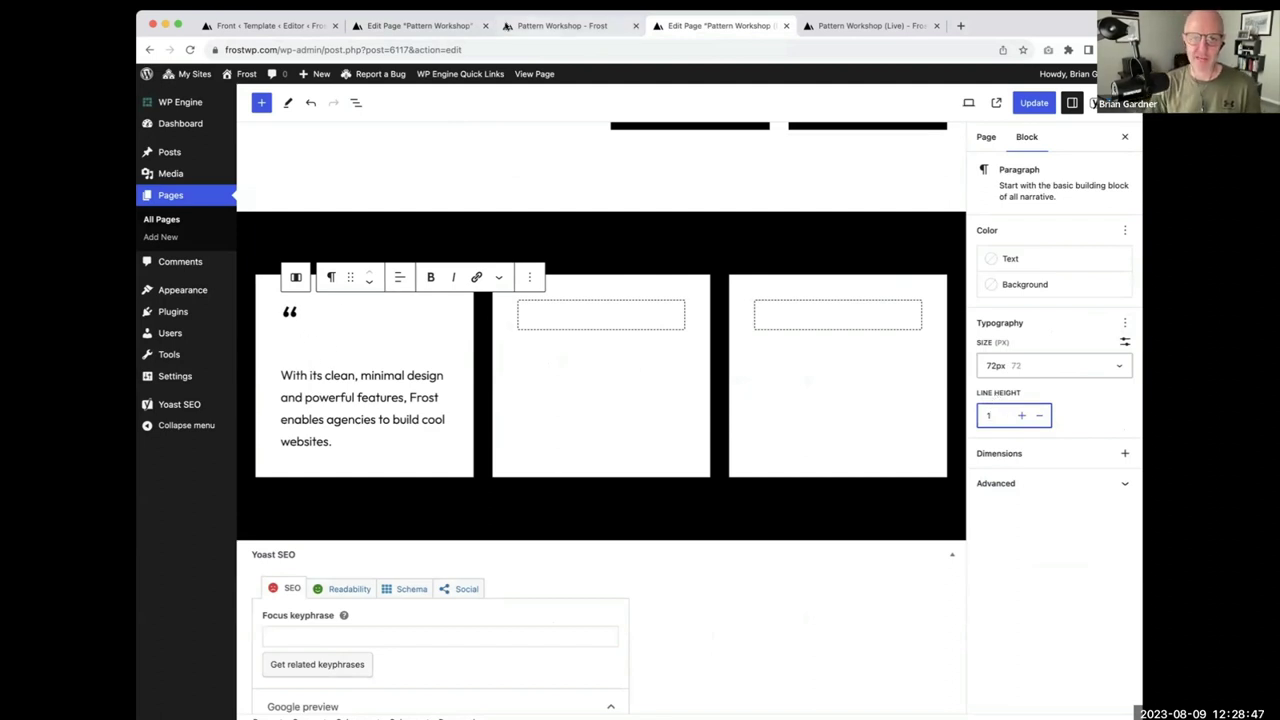
click(440, 30)
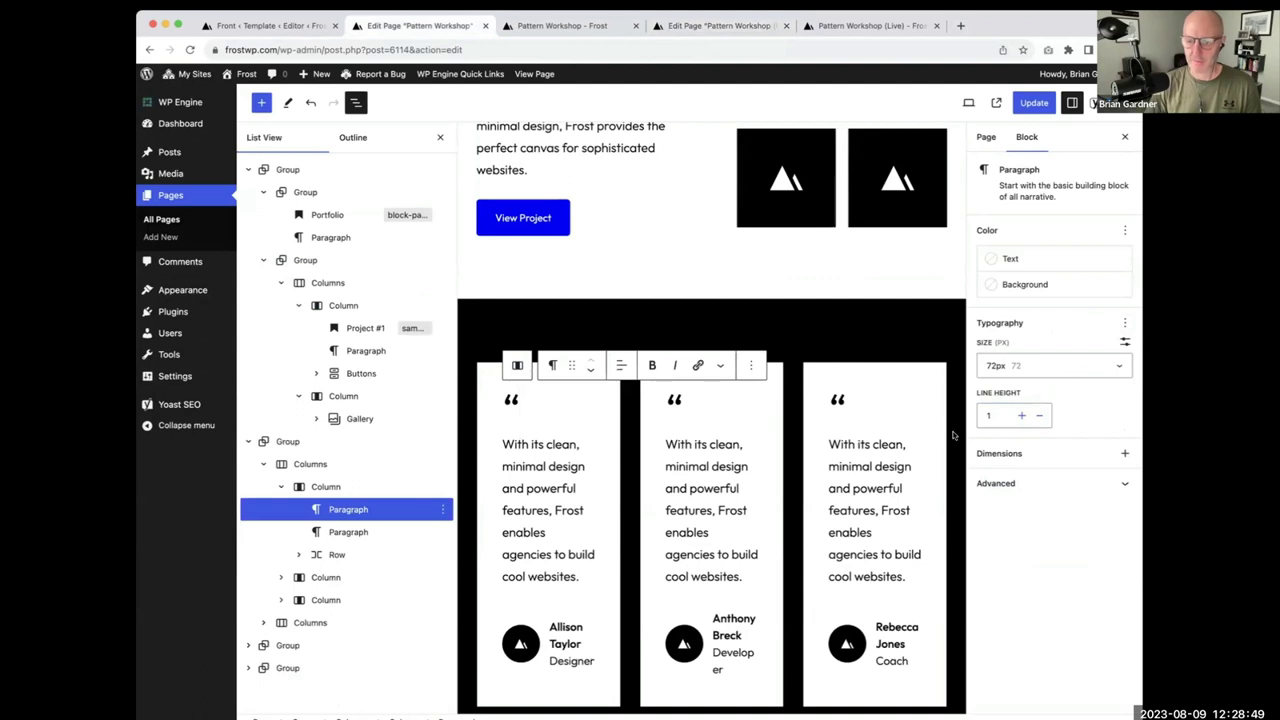
Review the reference page's quote text and quote mark settings and its live view.
click(345, 532)
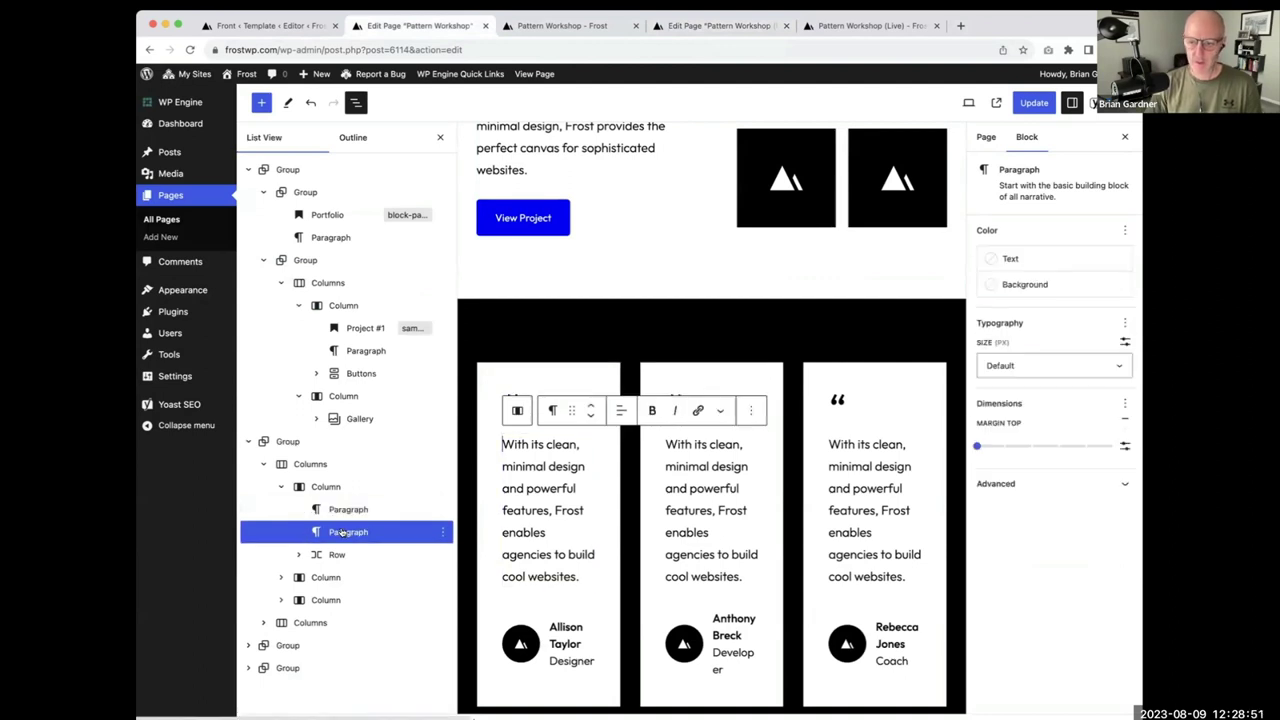
click(340, 510)
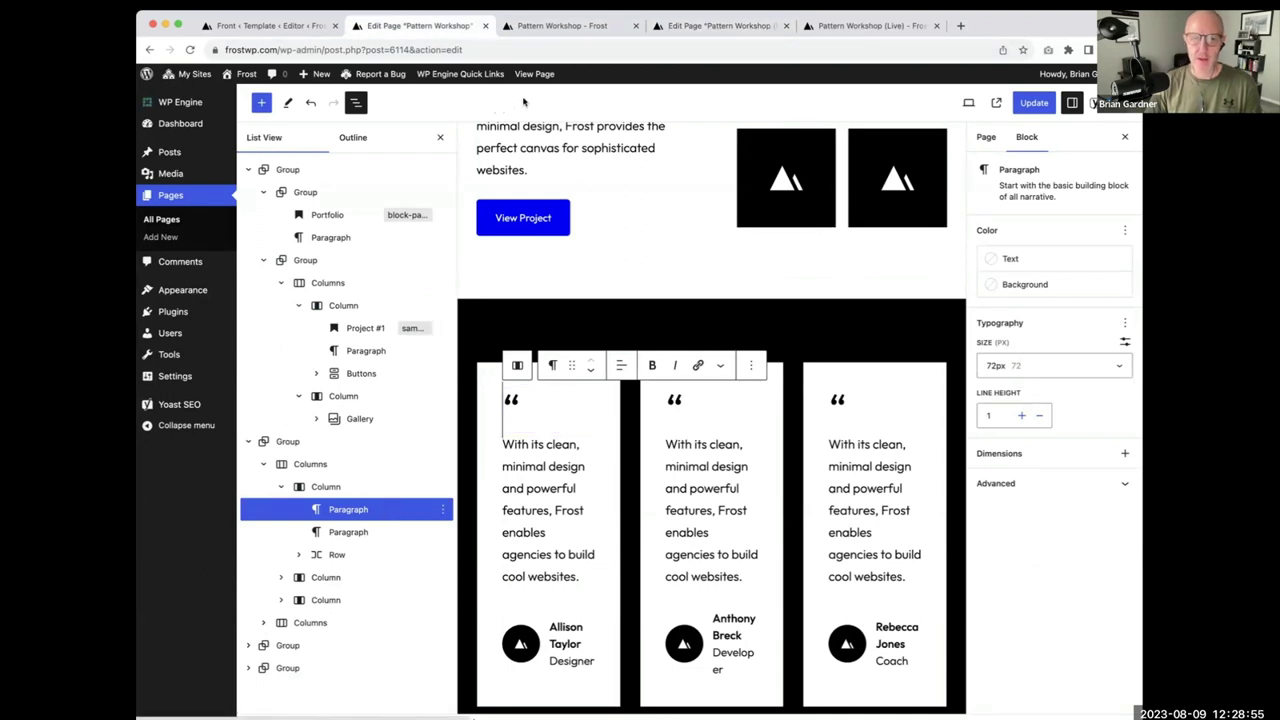
click(566, 26)
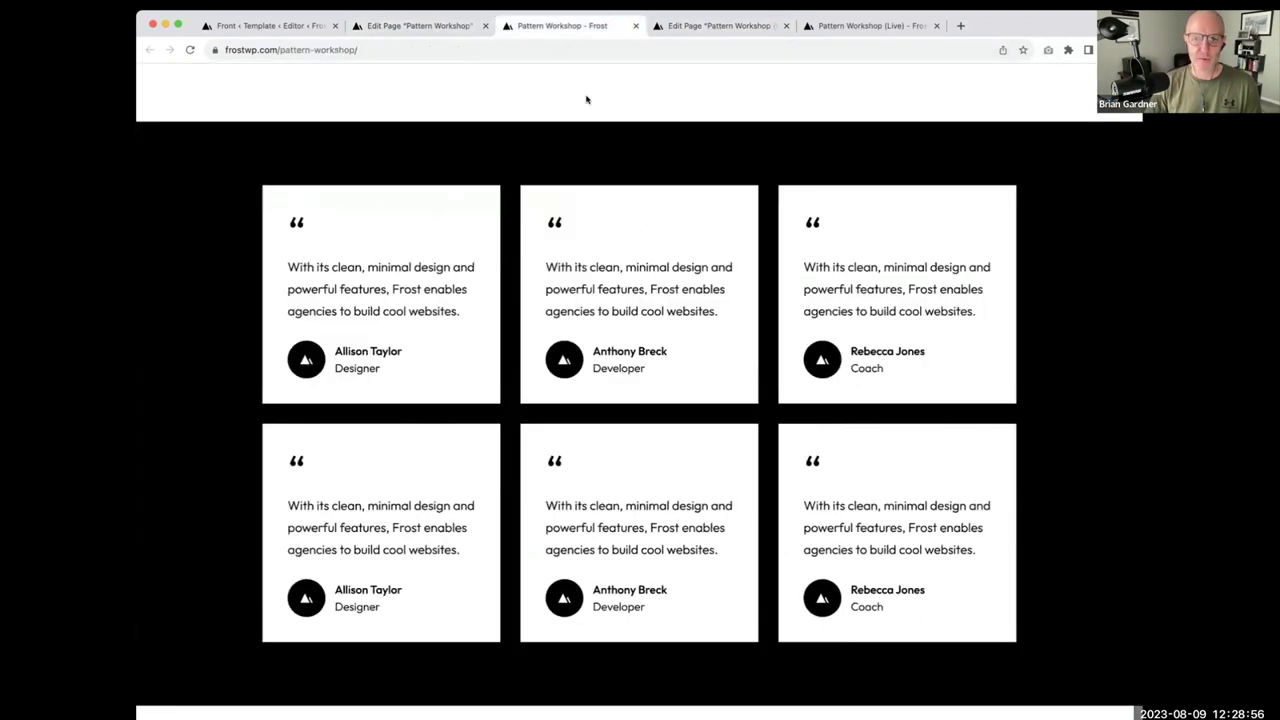
click(727, 26)
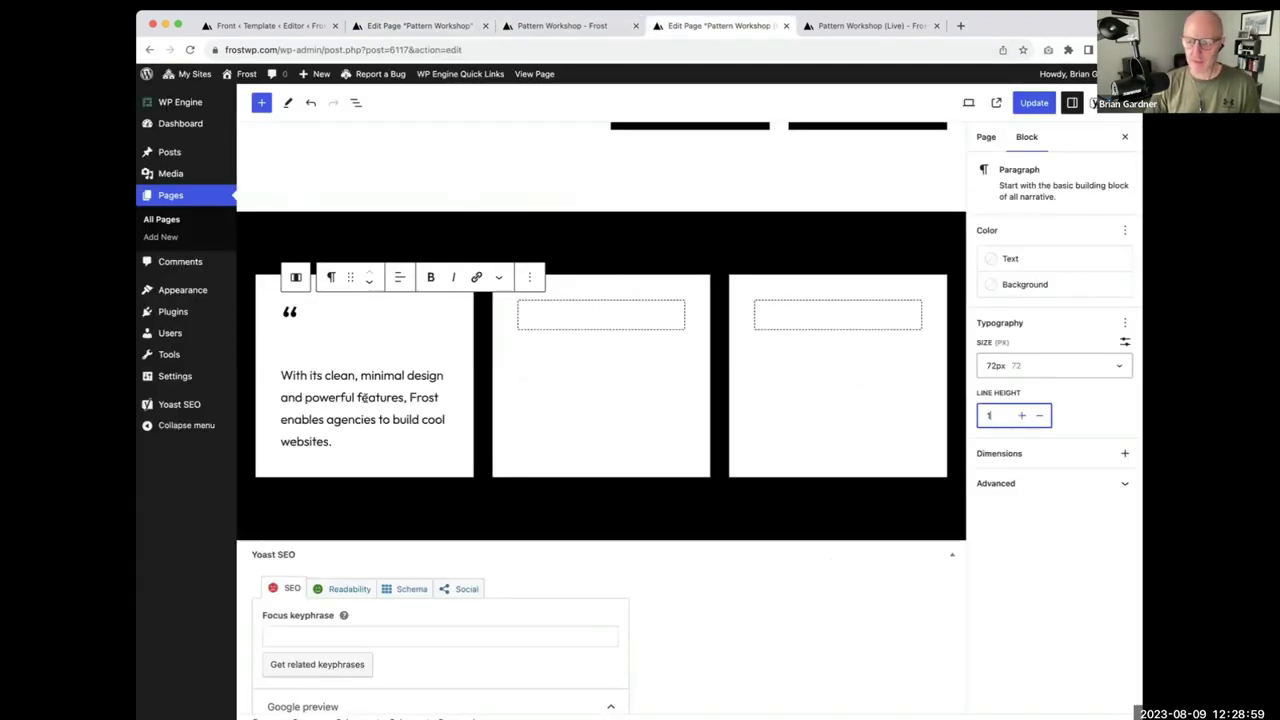
Set the first column's quote text top margin to 0, save, and view the live page.
click(366, 397)
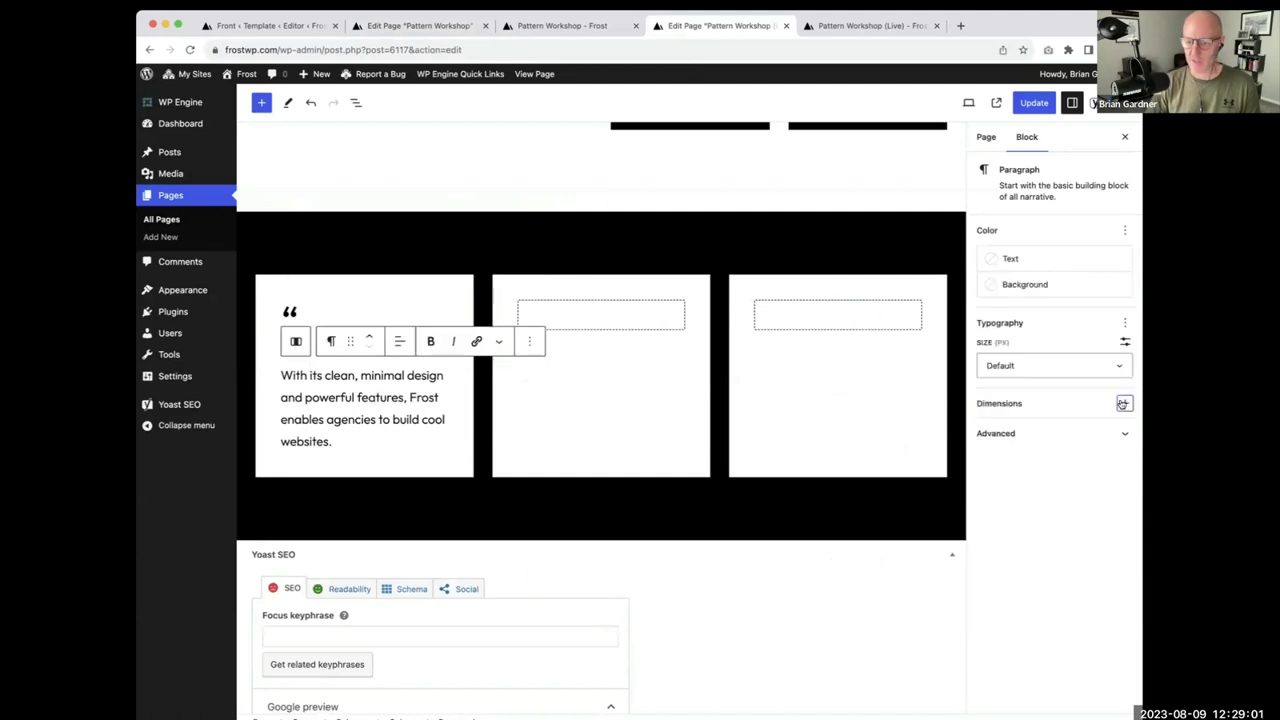
click(1122, 403)
click(1026, 474)
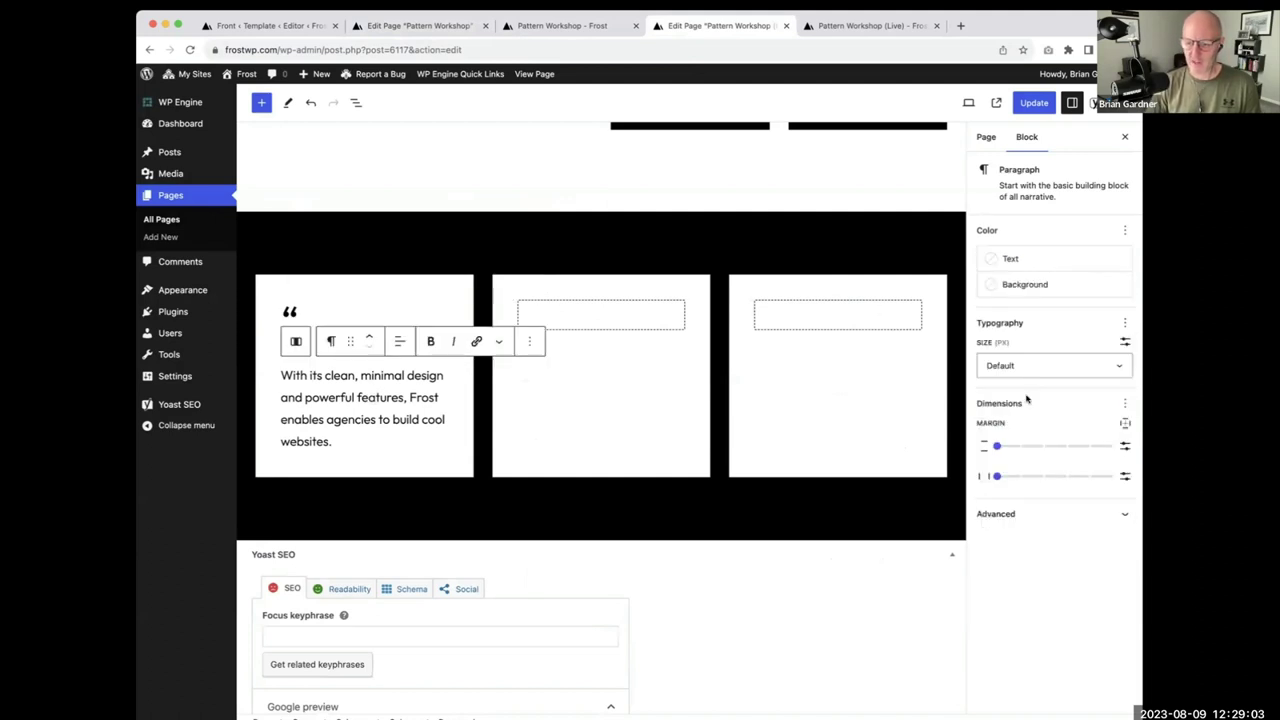
click(1125, 423)
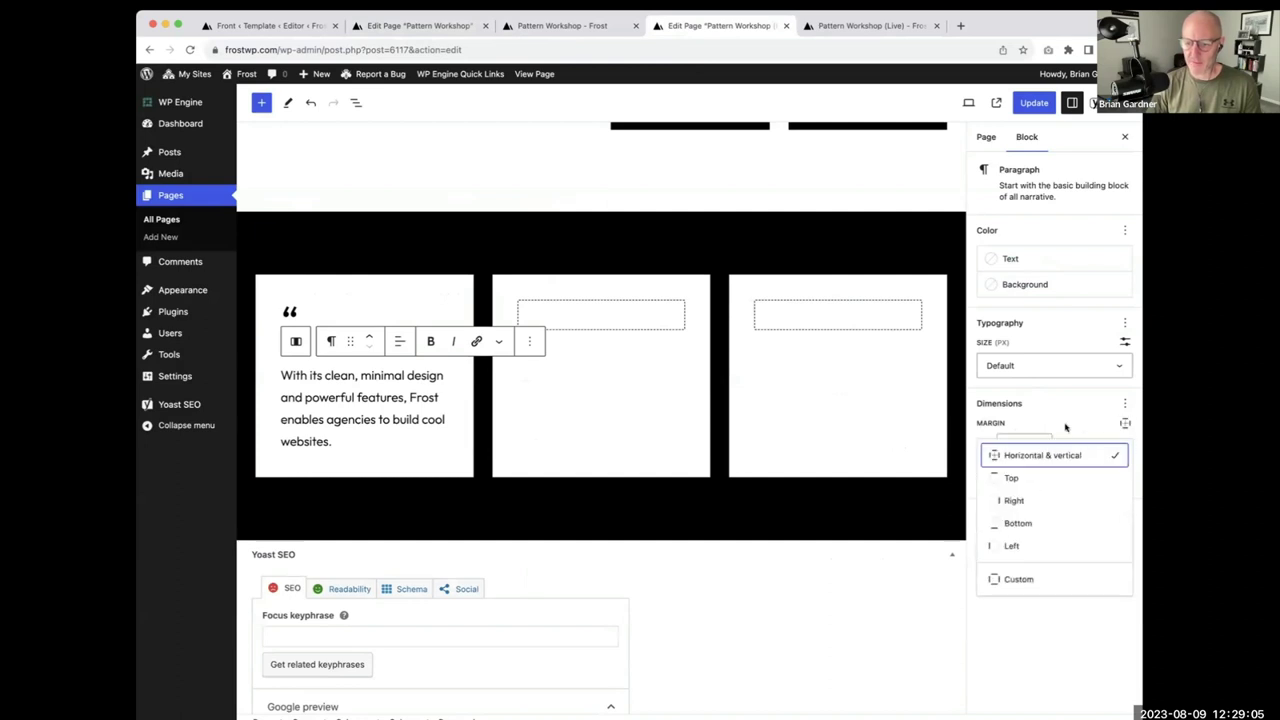
click(1011, 478)
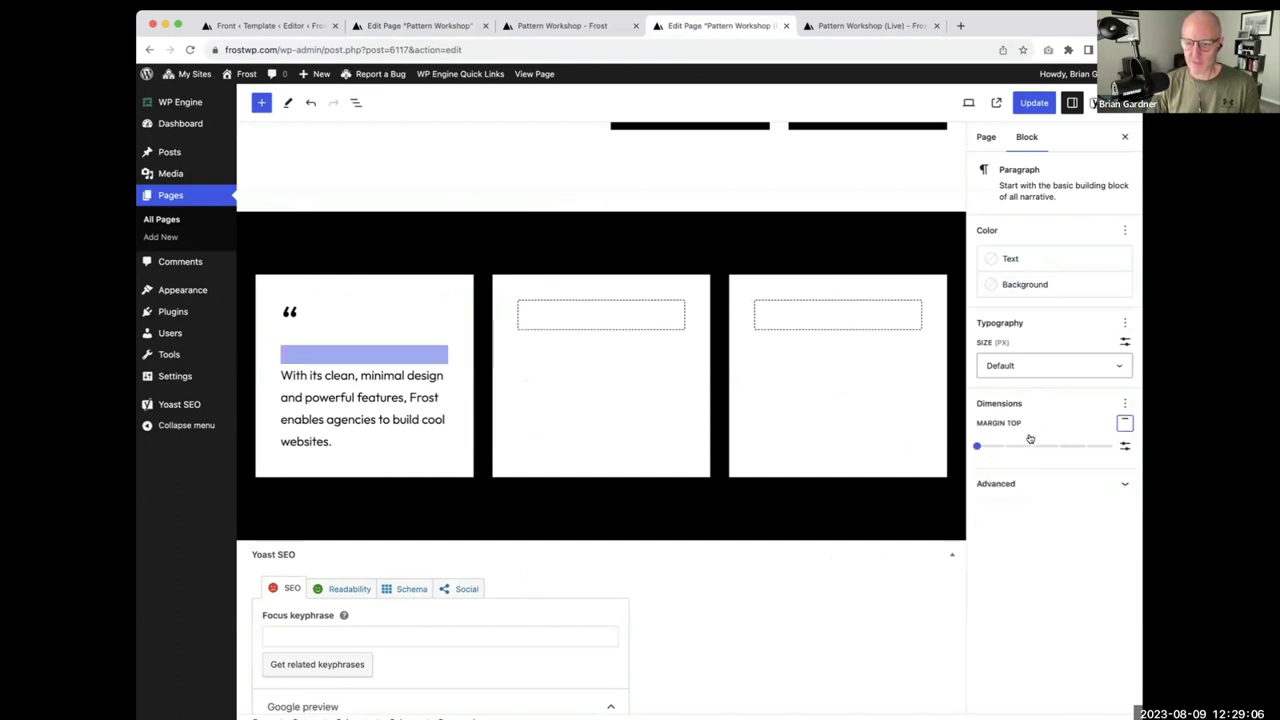
click(975, 446)
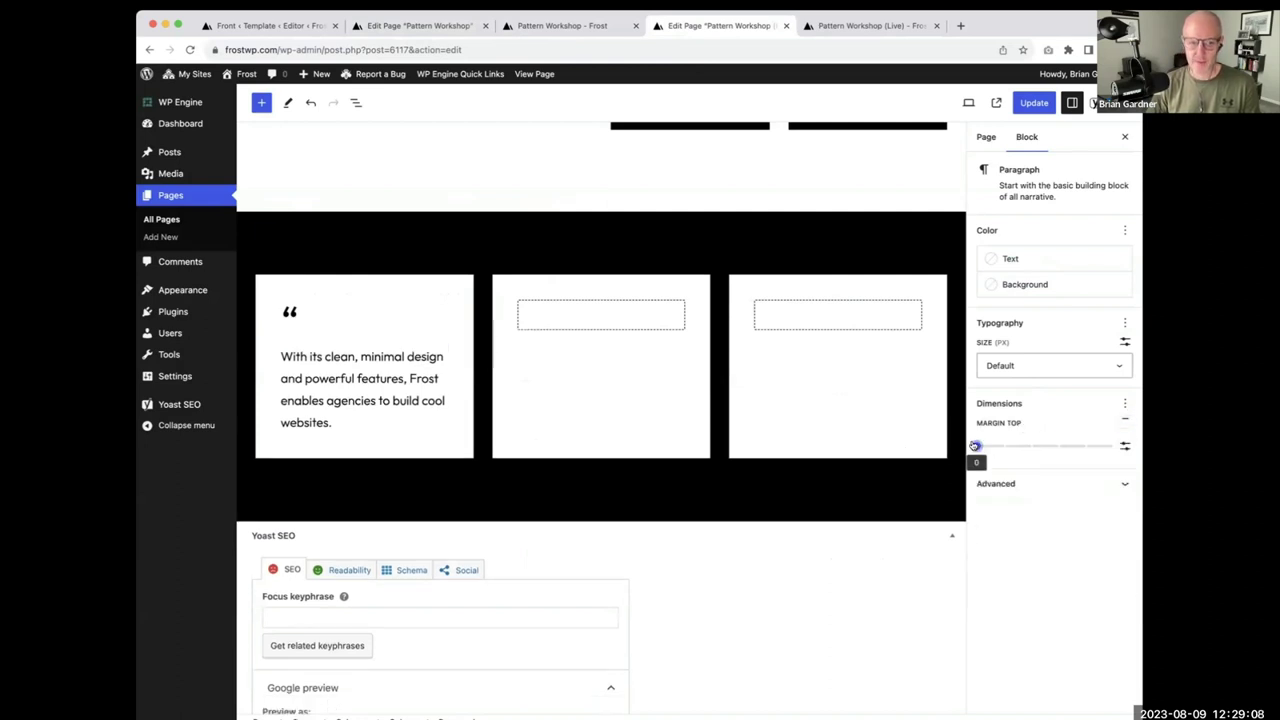
click(1032, 102)
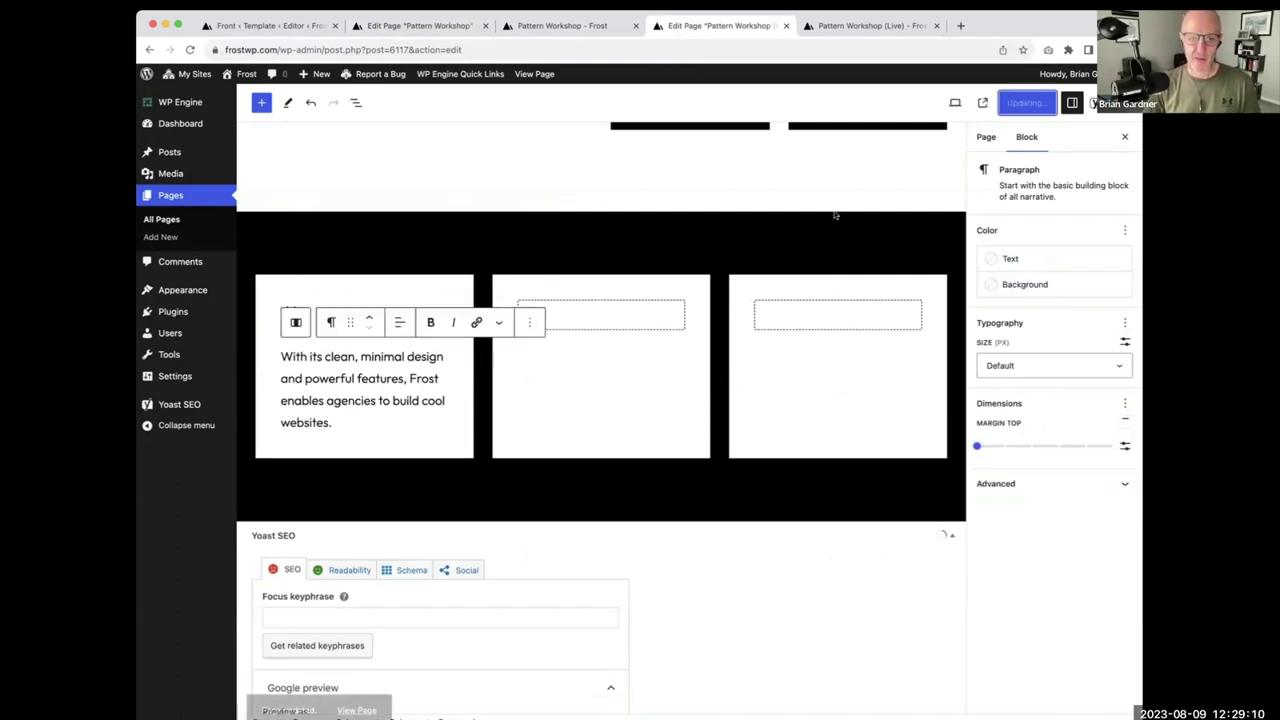
click(855, 26)
Reload the live page, then return to the editor and select the first testimonial column.
key(super+r)
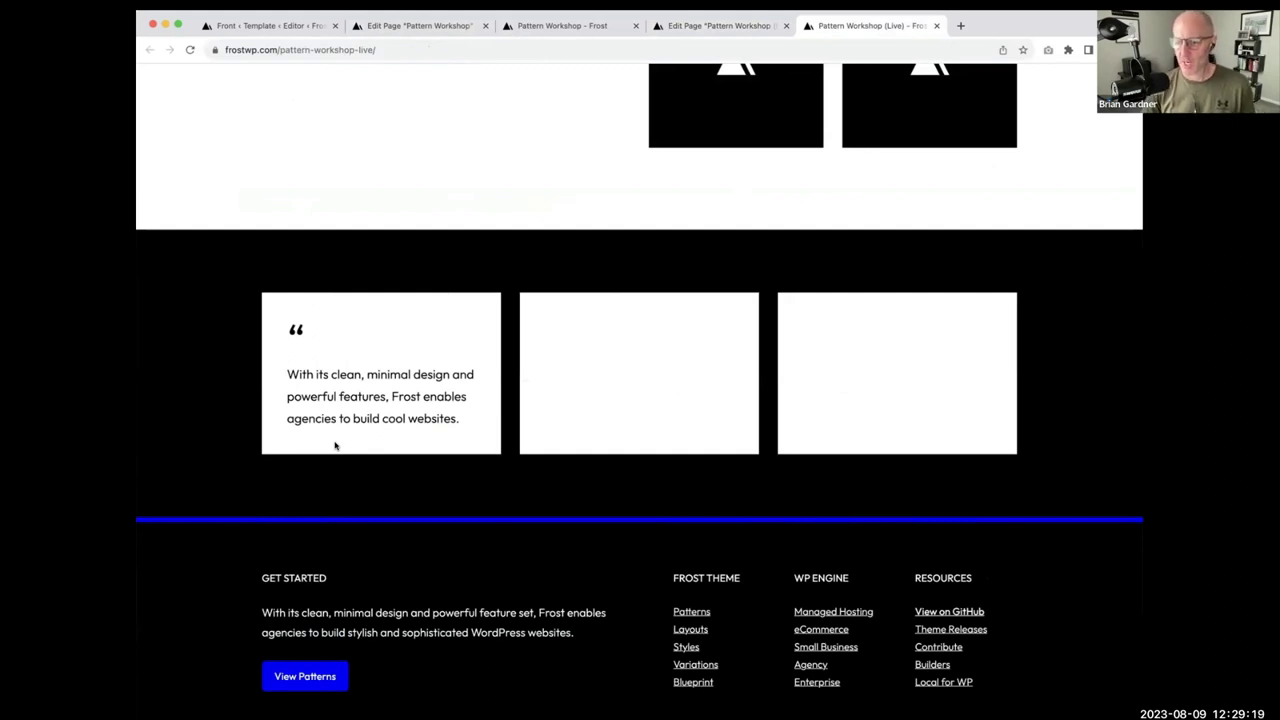
click(735, 26)
click(429, 281)
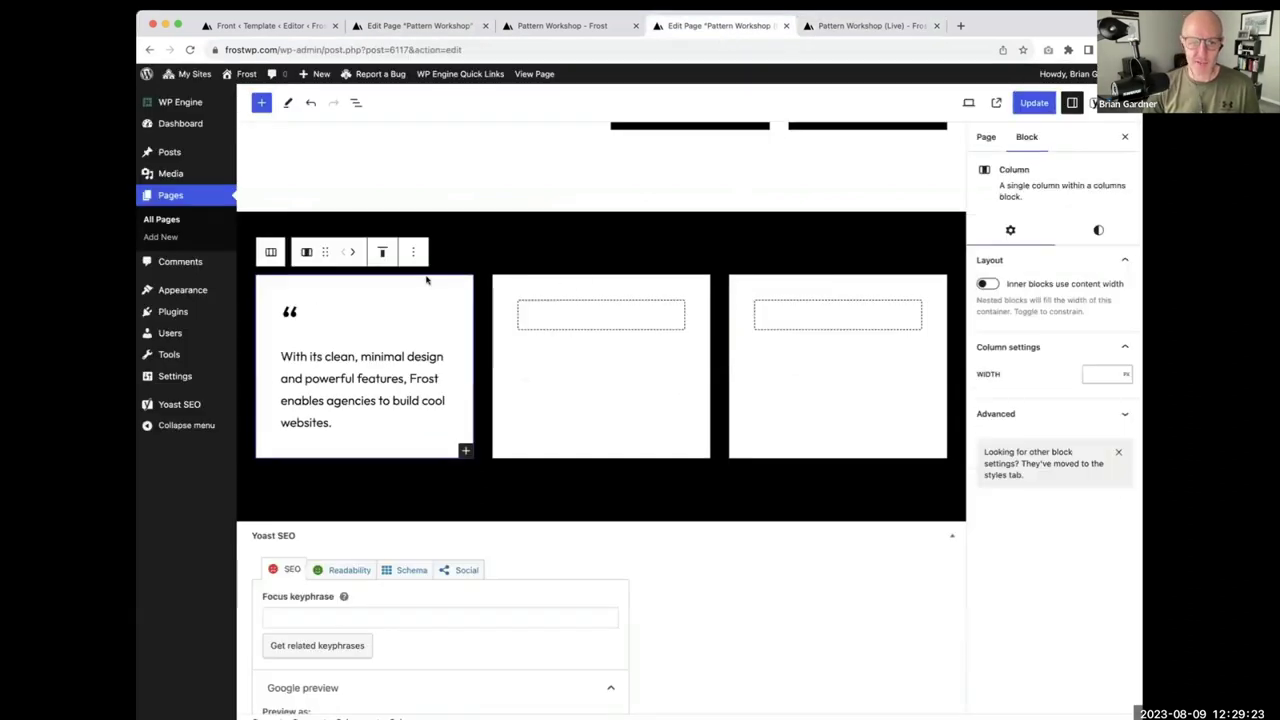
Replace the first column's preset padding with a custom 37 px value.
click(1098, 230)
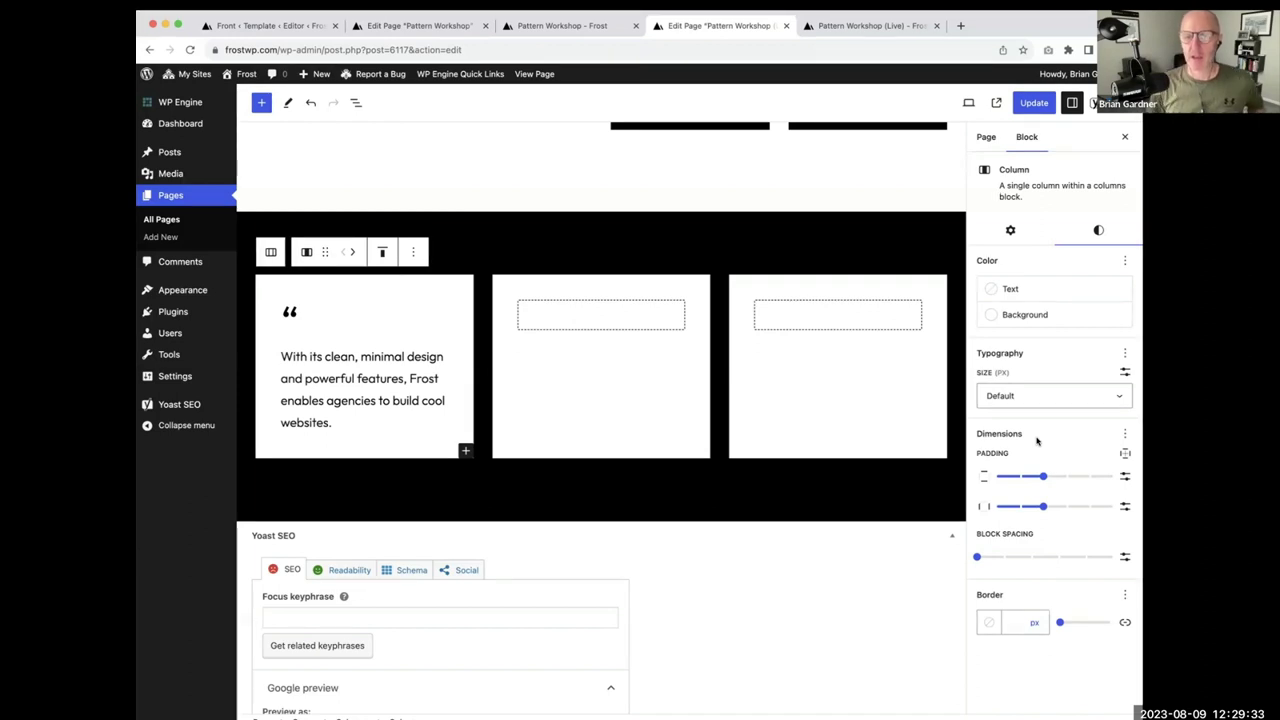
mouse_move(1000, 478)
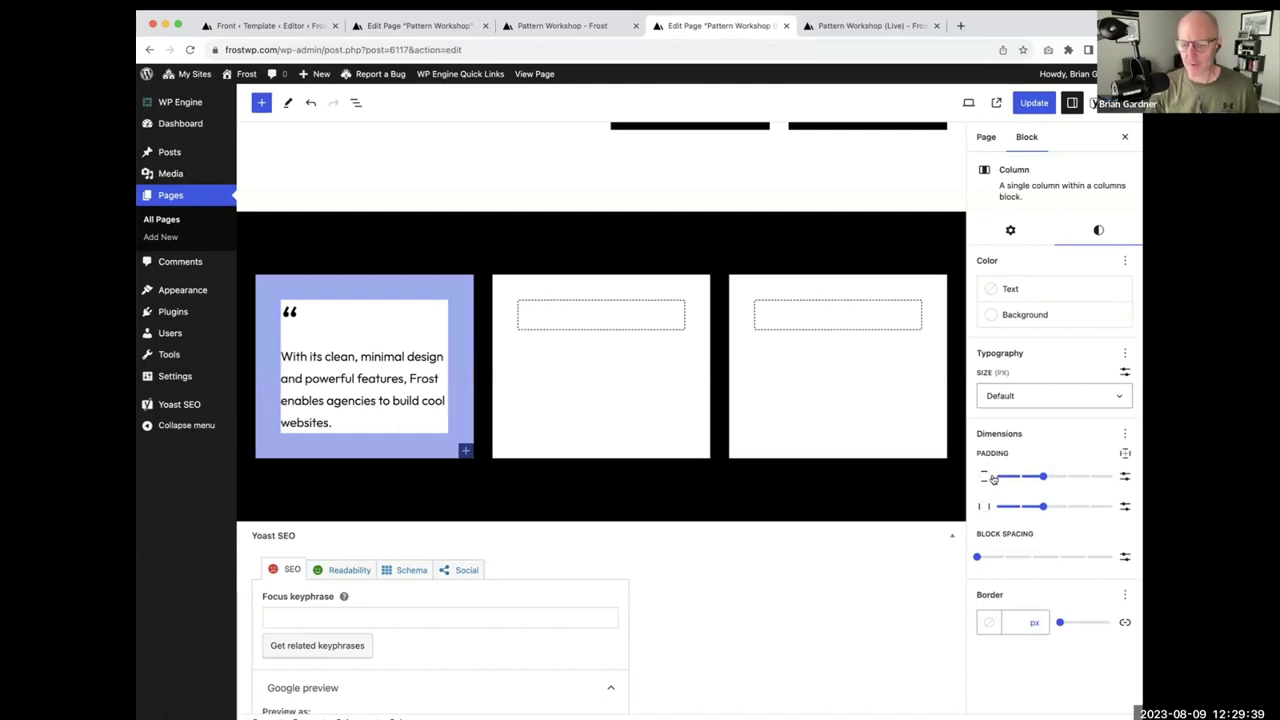
click(995, 478)
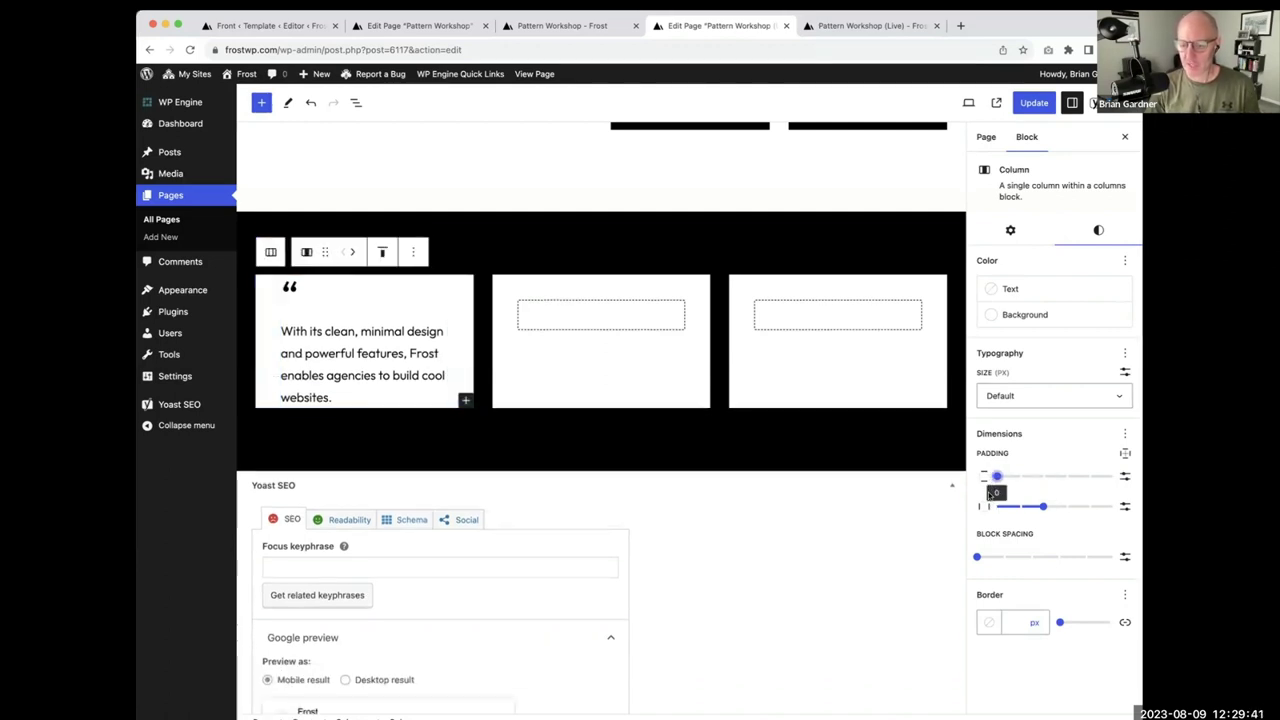
drag(996, 478, 1037, 484)
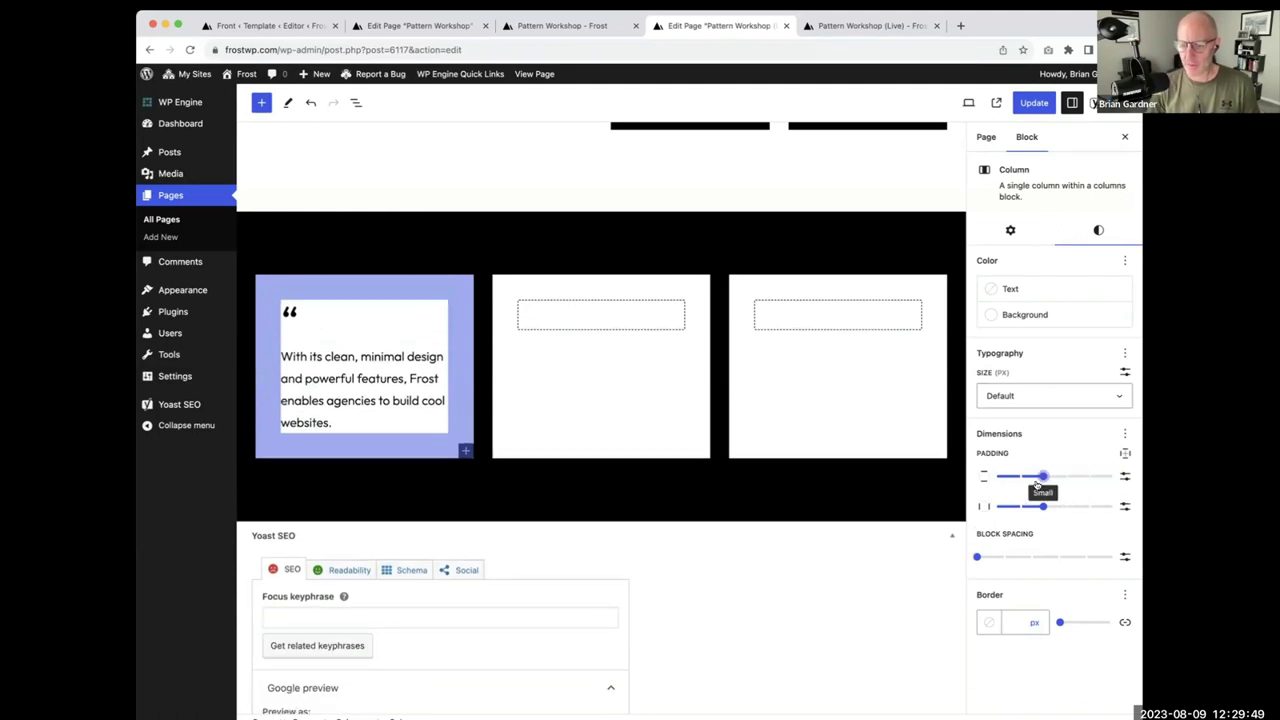
click(1124, 476)
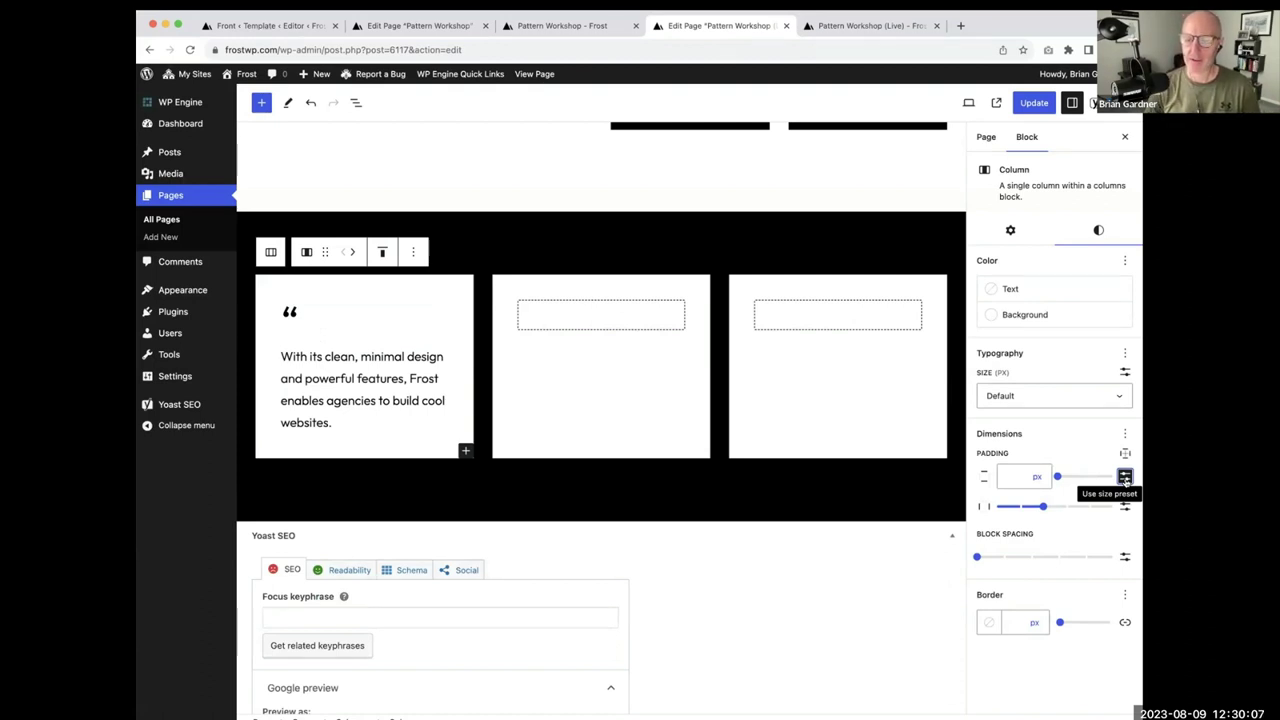
click(1017, 476)
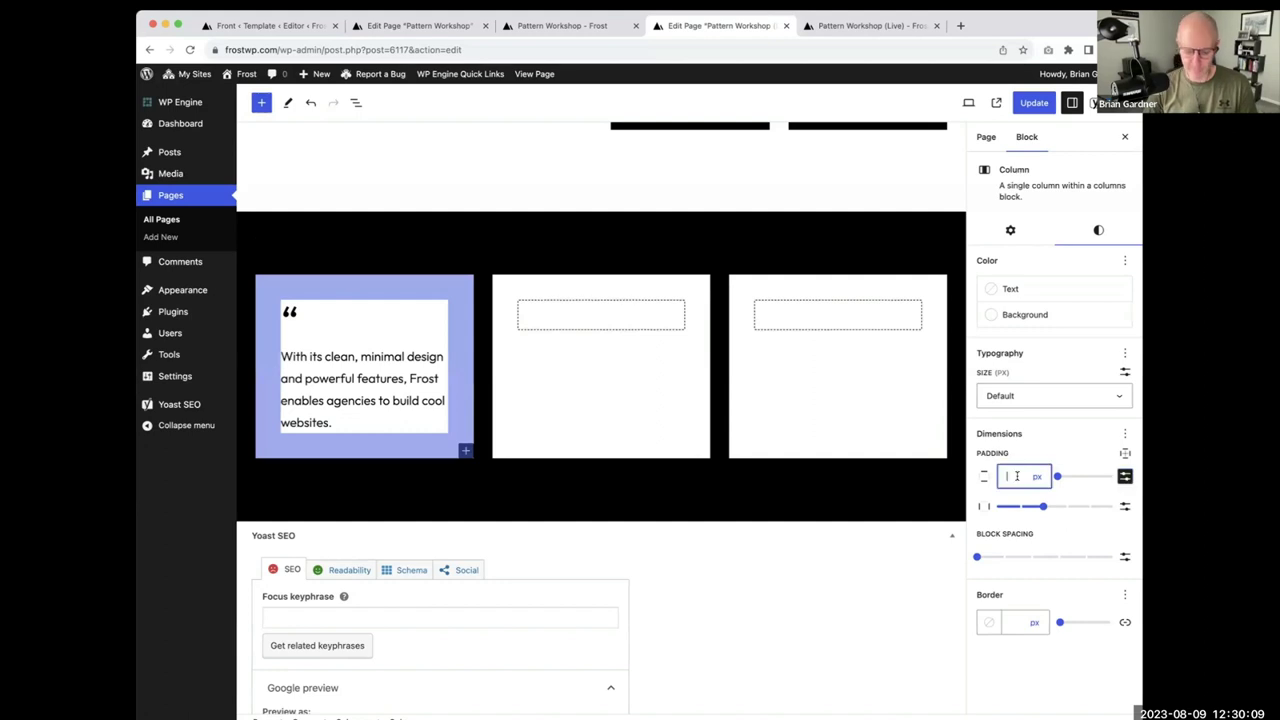
text(37)
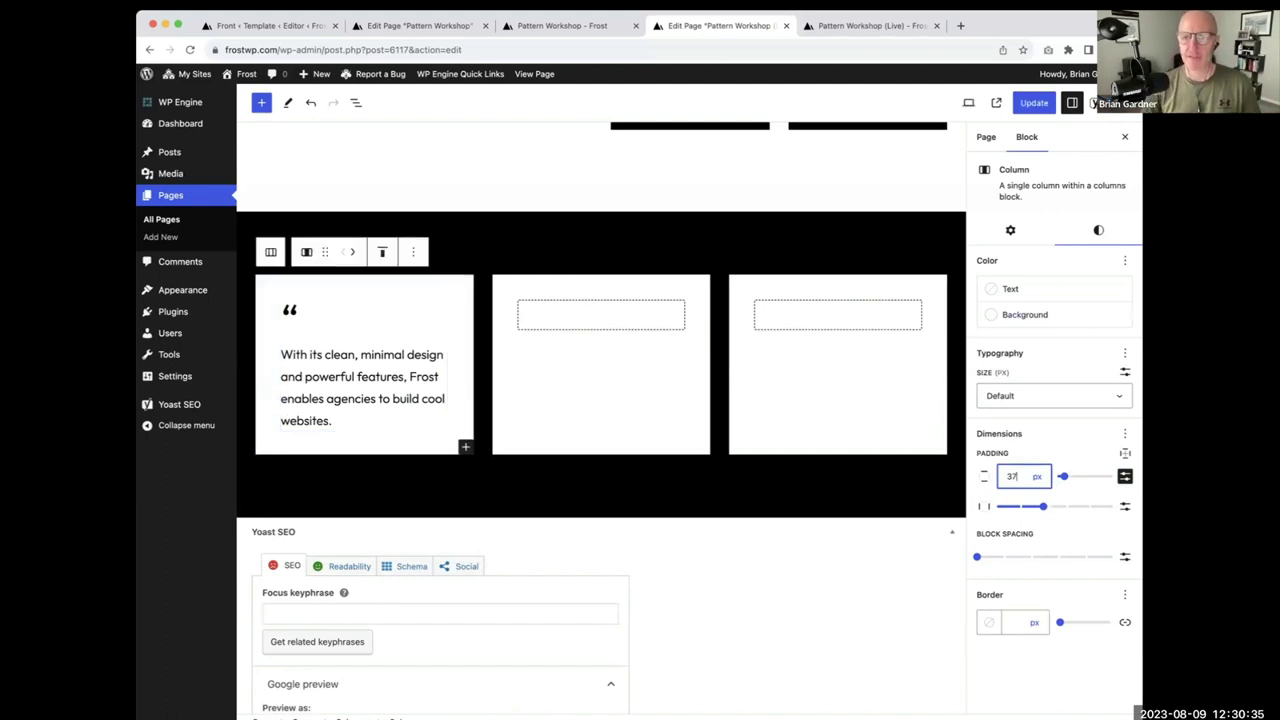
From the live page, open the Frost theme download page and its wpengine/frost GitHub repository.
click(870, 26)
scroll(912, 128, up, 10)
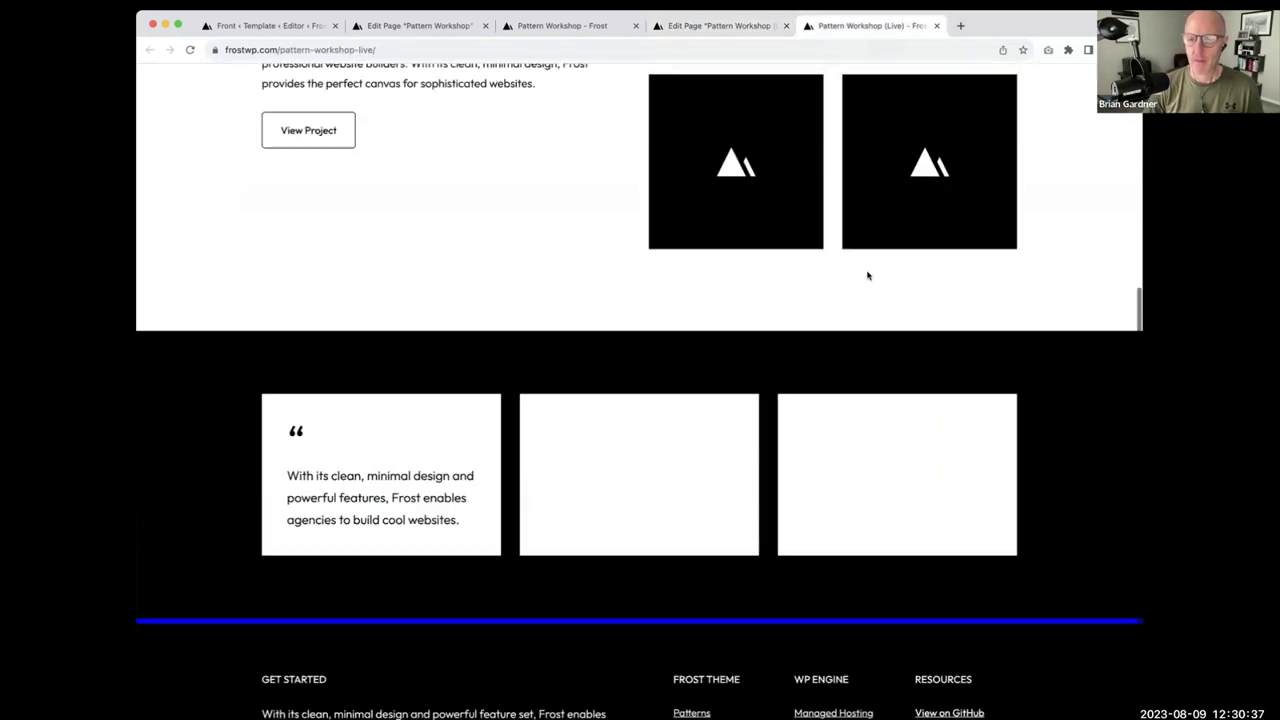
click(936, 100)
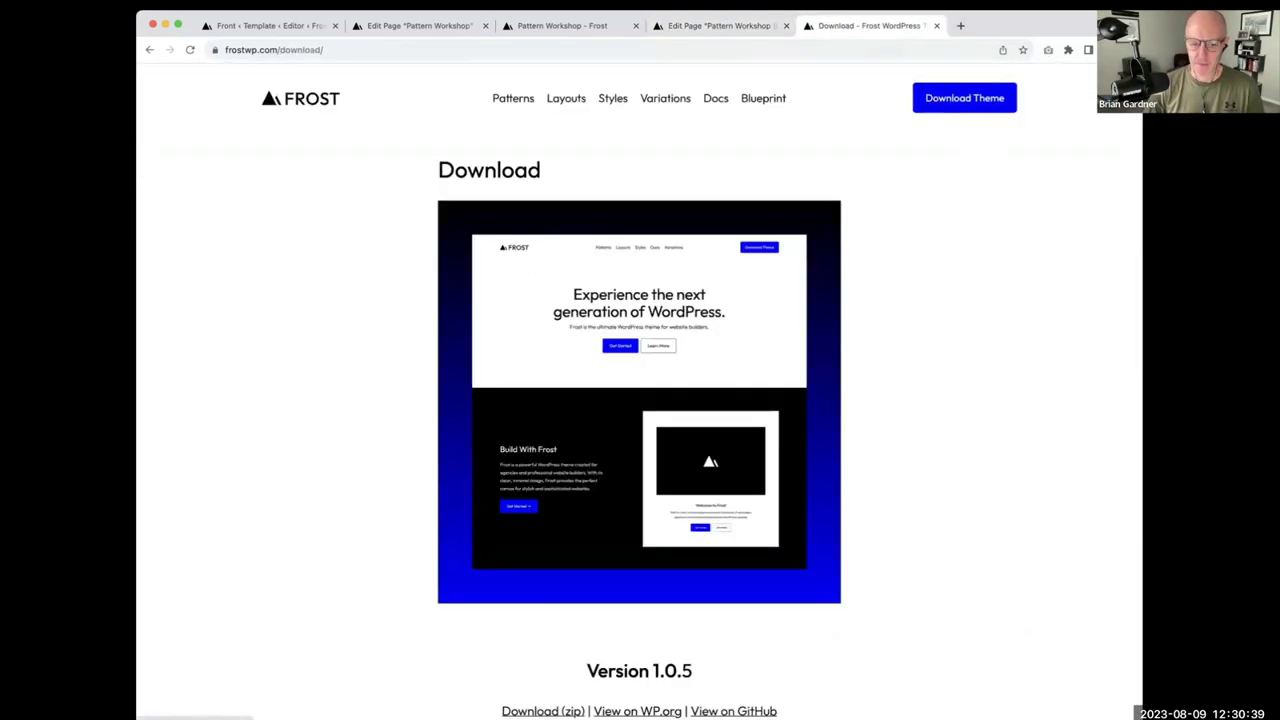
scroll(603, 609, down, 2)
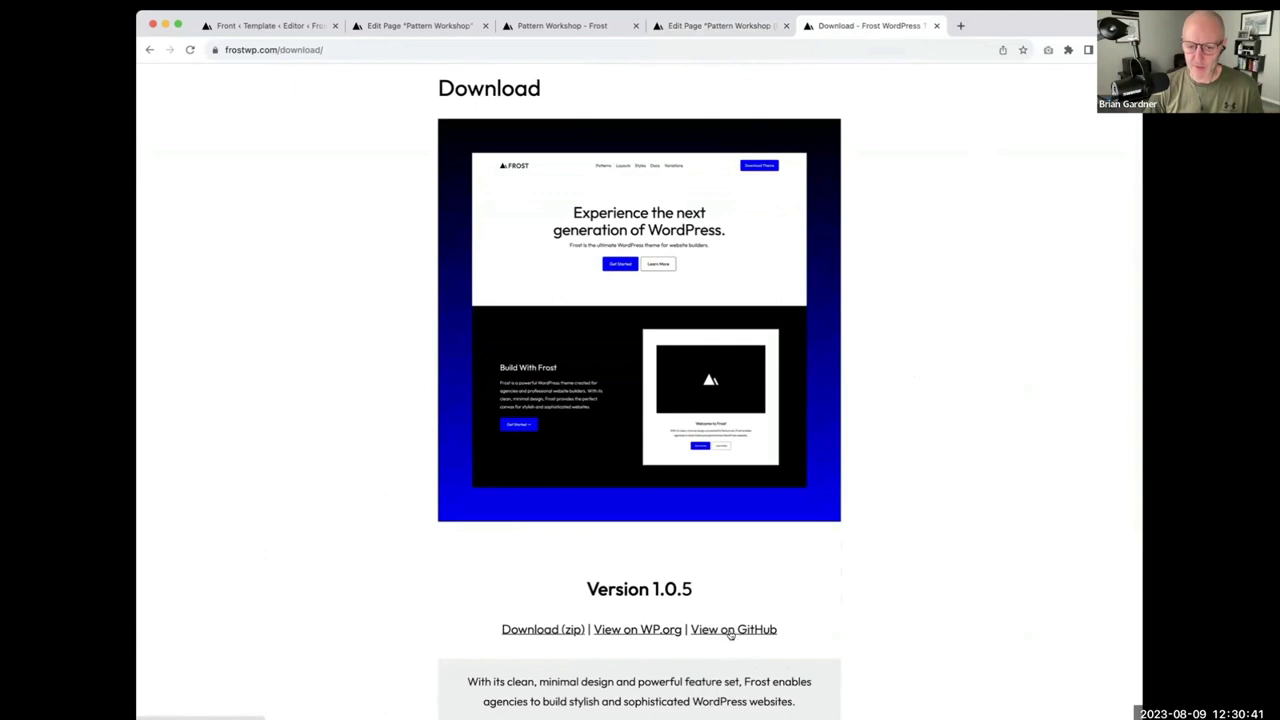
click(724, 632)
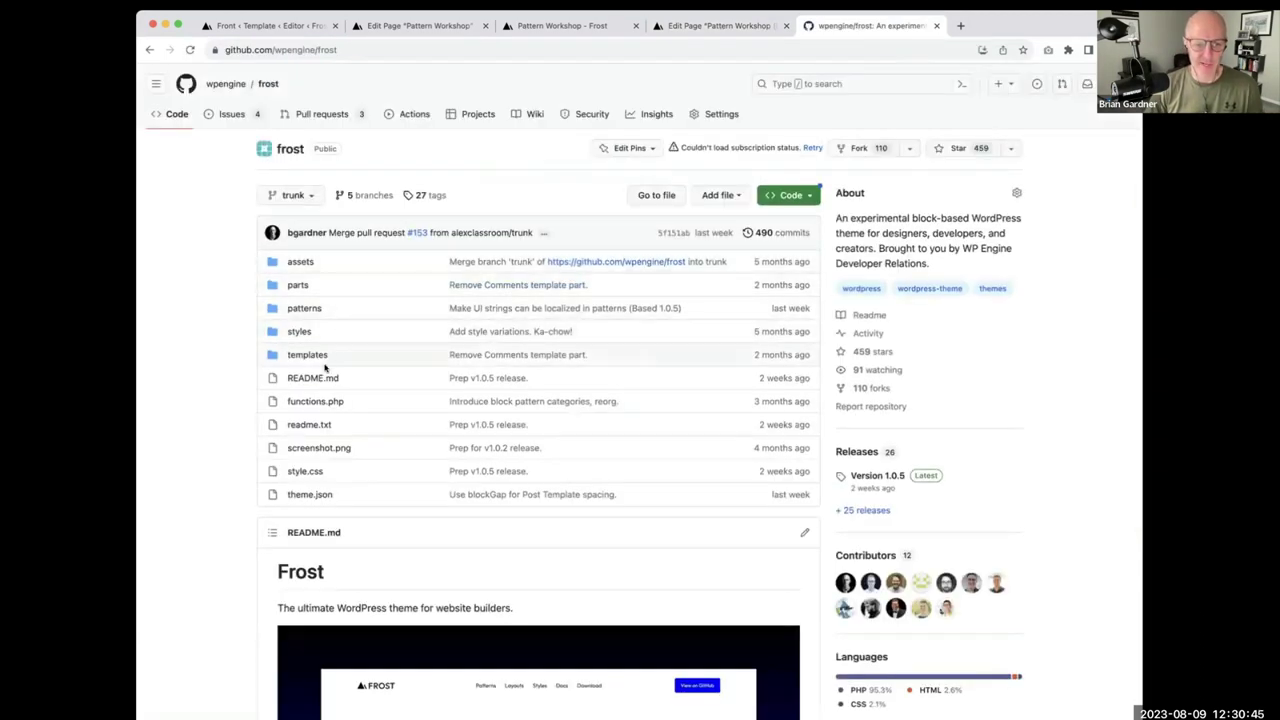
click(322, 492)
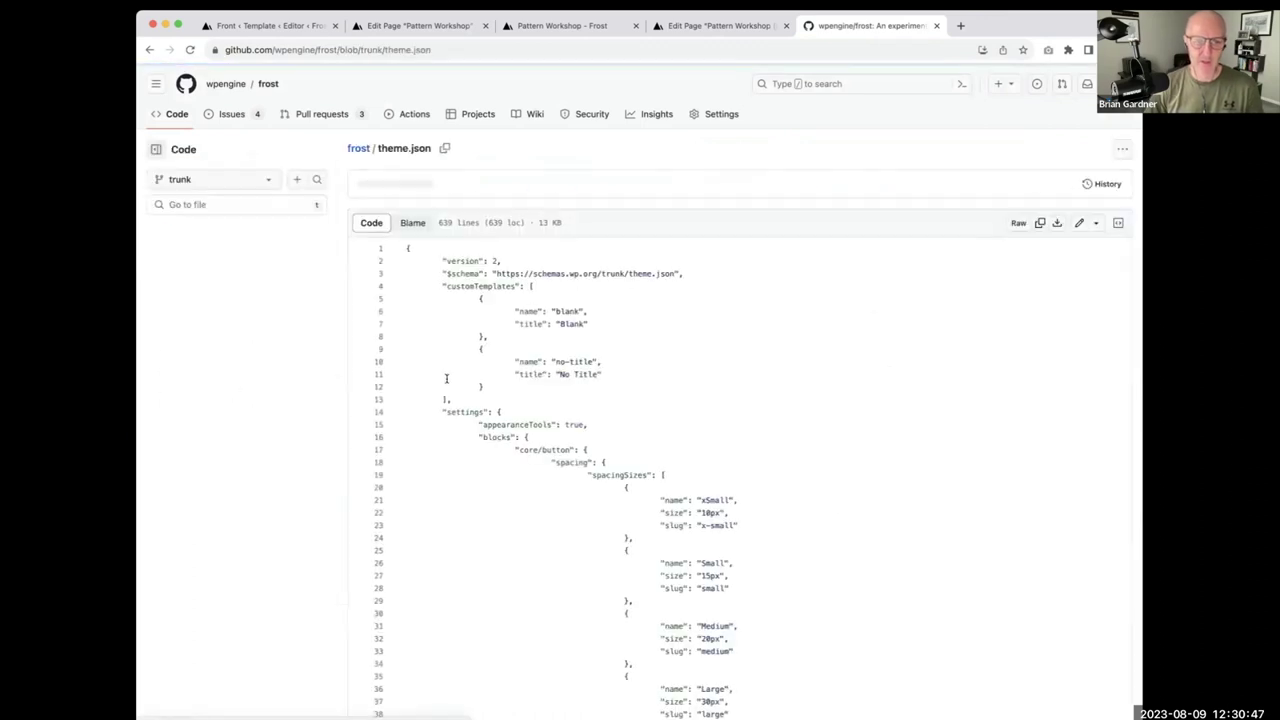
scroll(572, 337, down, 4)
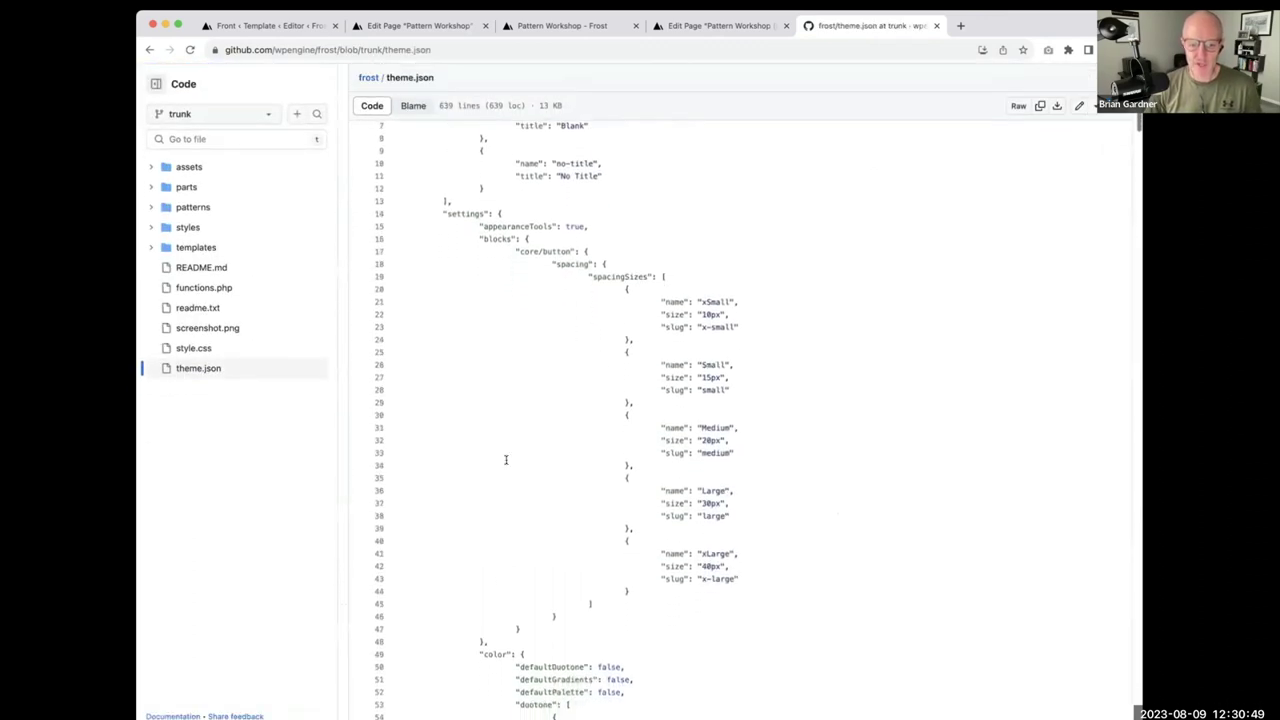
drag(510, 638, 408, 289)
scroll(549, 302, down, 15)
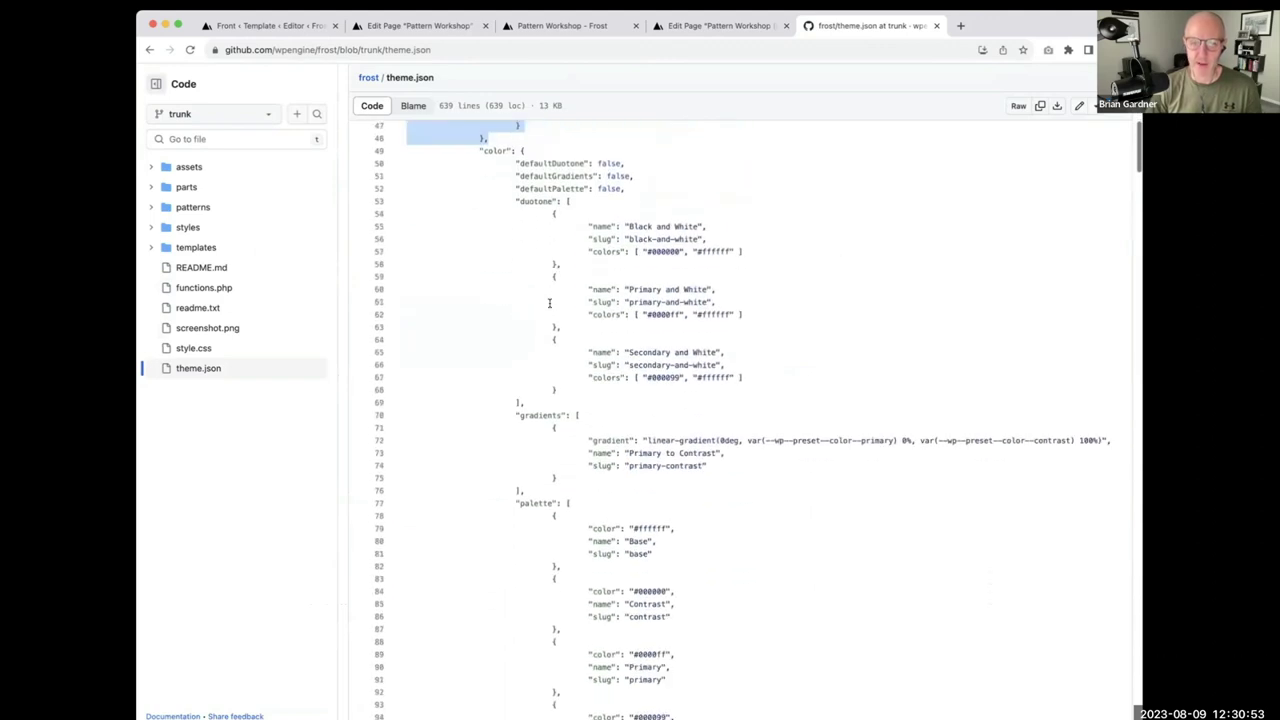
scroll(549, 315, down, 9)
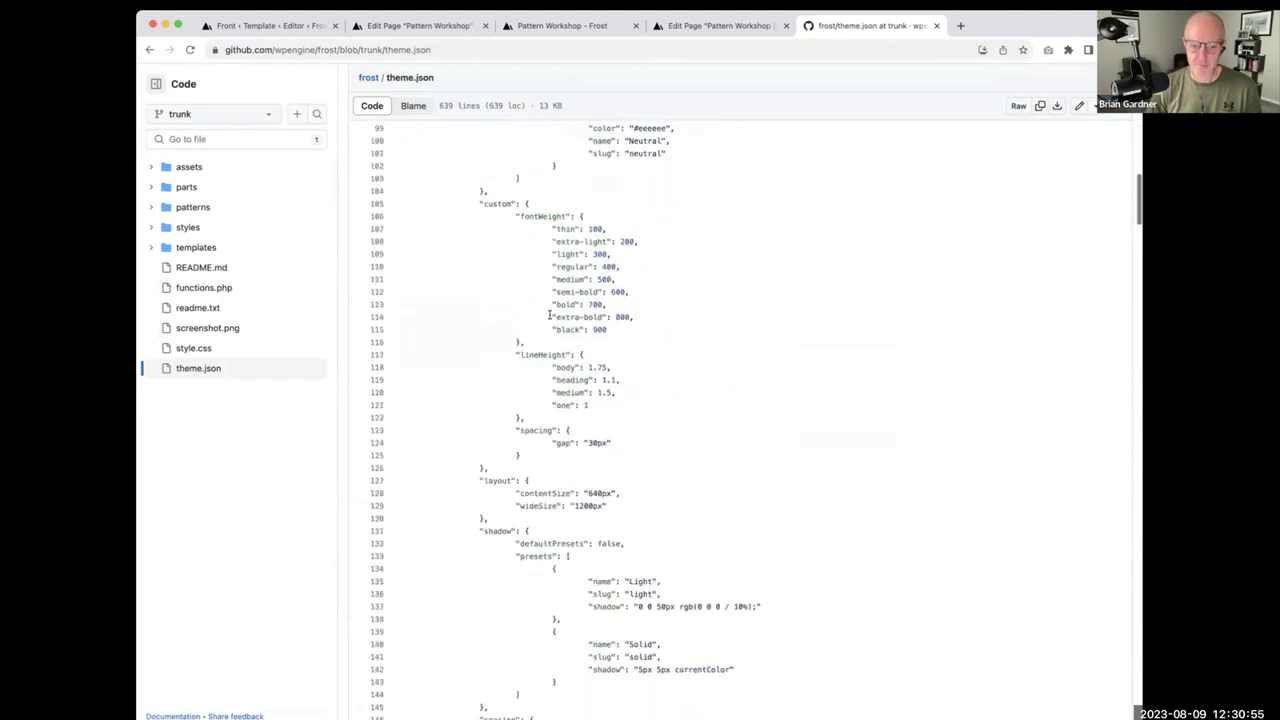
scroll(549, 315, down, 3)
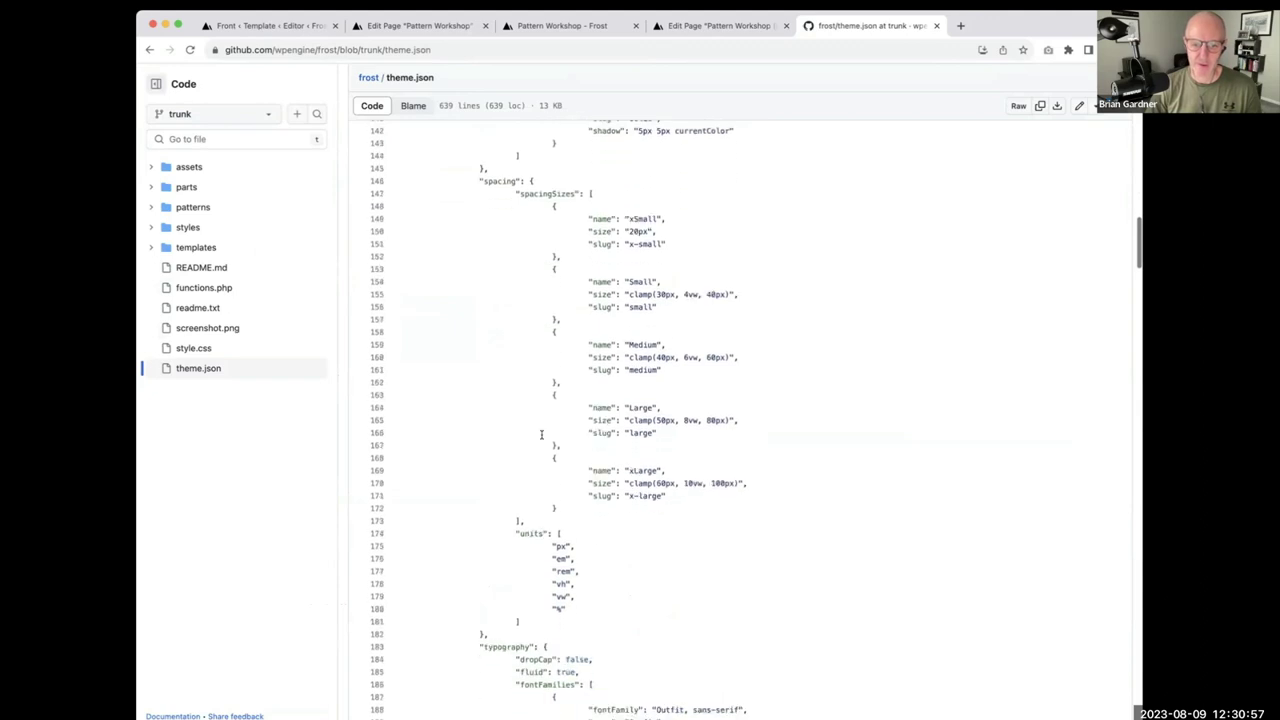
drag(525, 549, 406, 206)
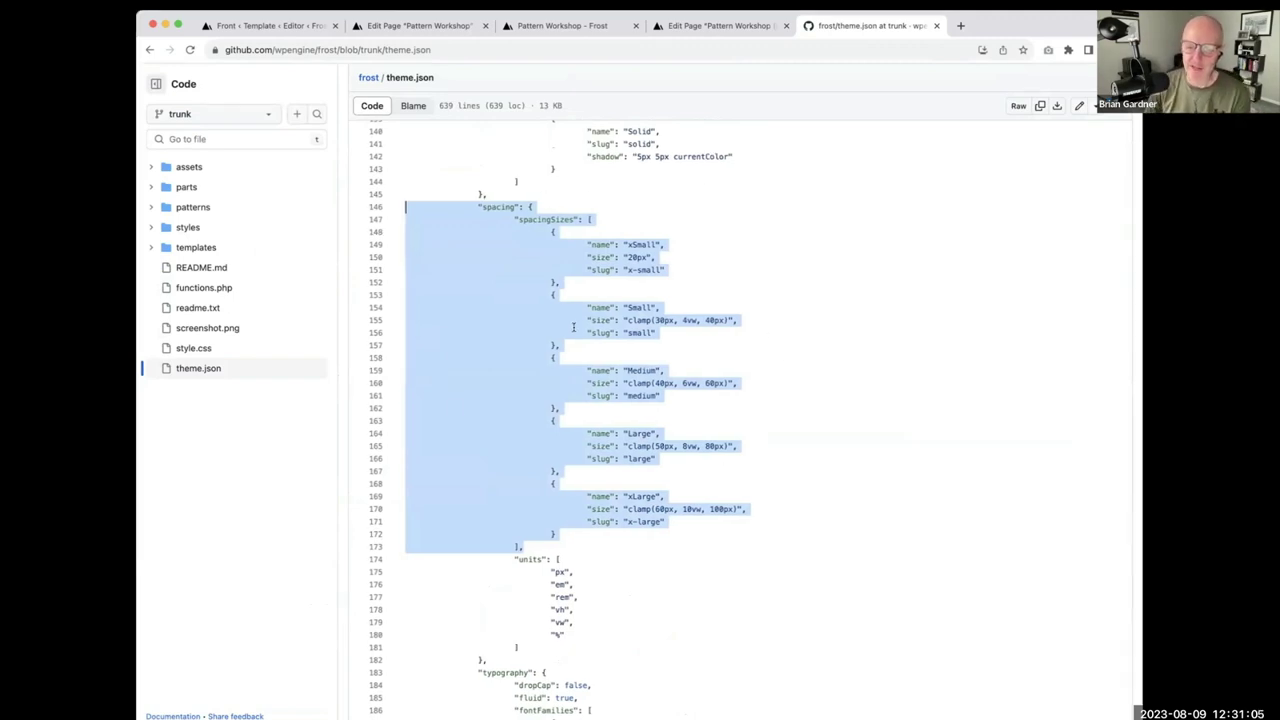
click(641, 330)
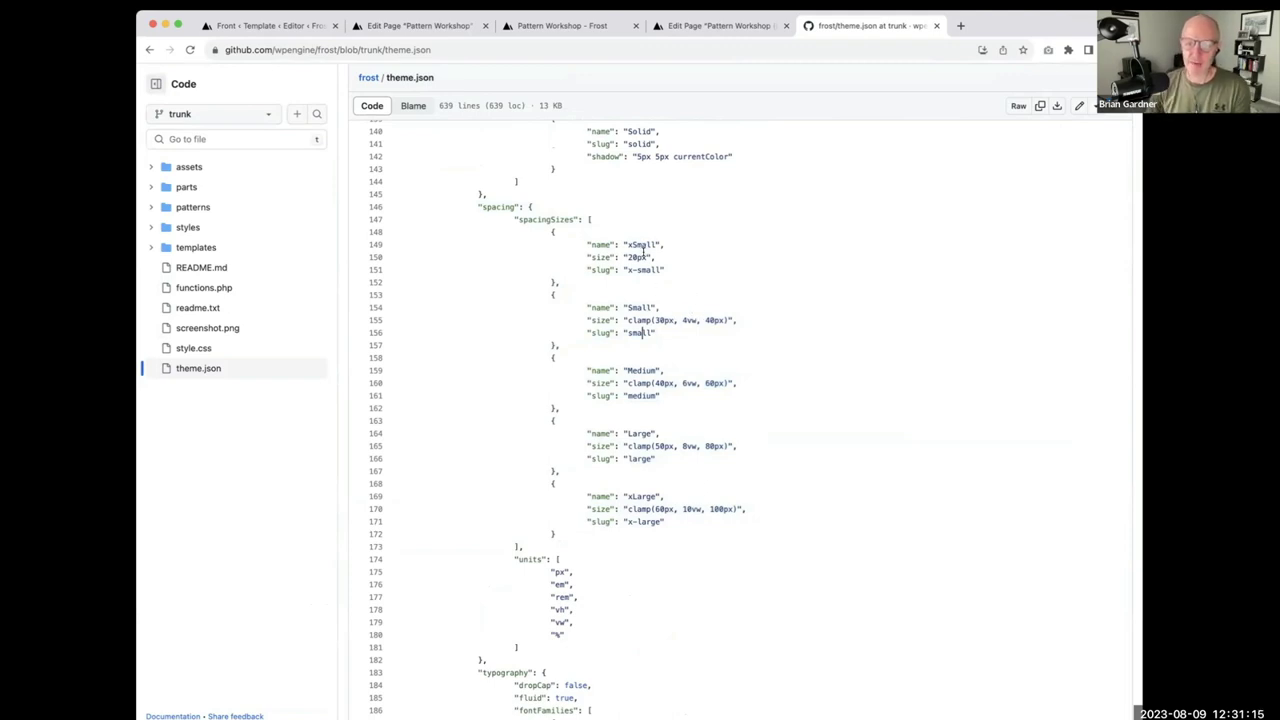
scroll(666, 280, up, 1)
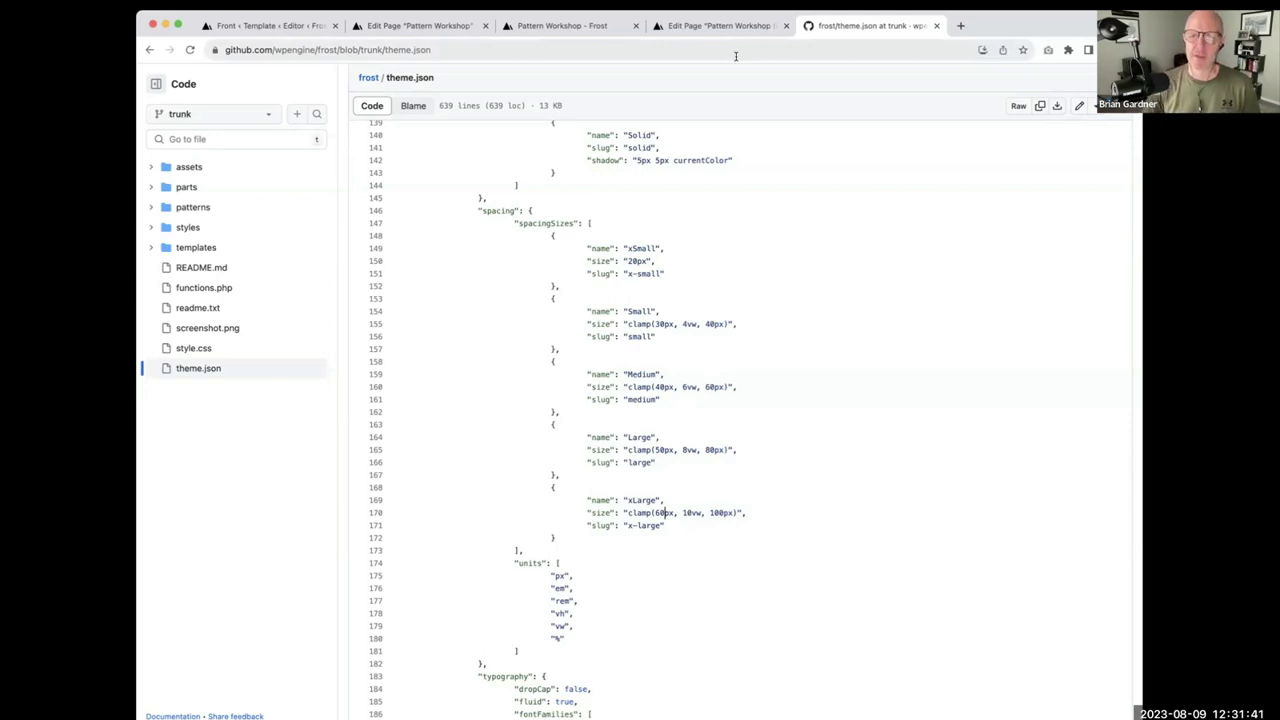
click(149, 50)
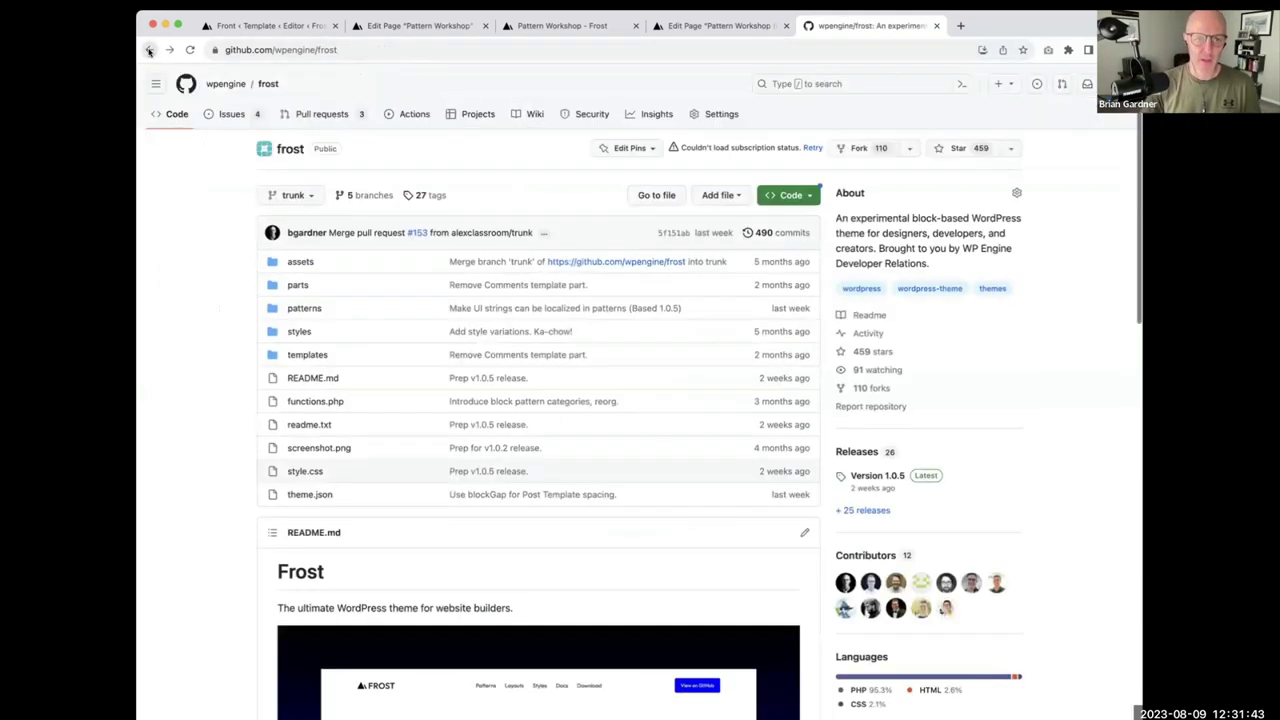
Go back twice to the live Pattern Workshop page and scroll down to the testimonials.
click(149, 50)
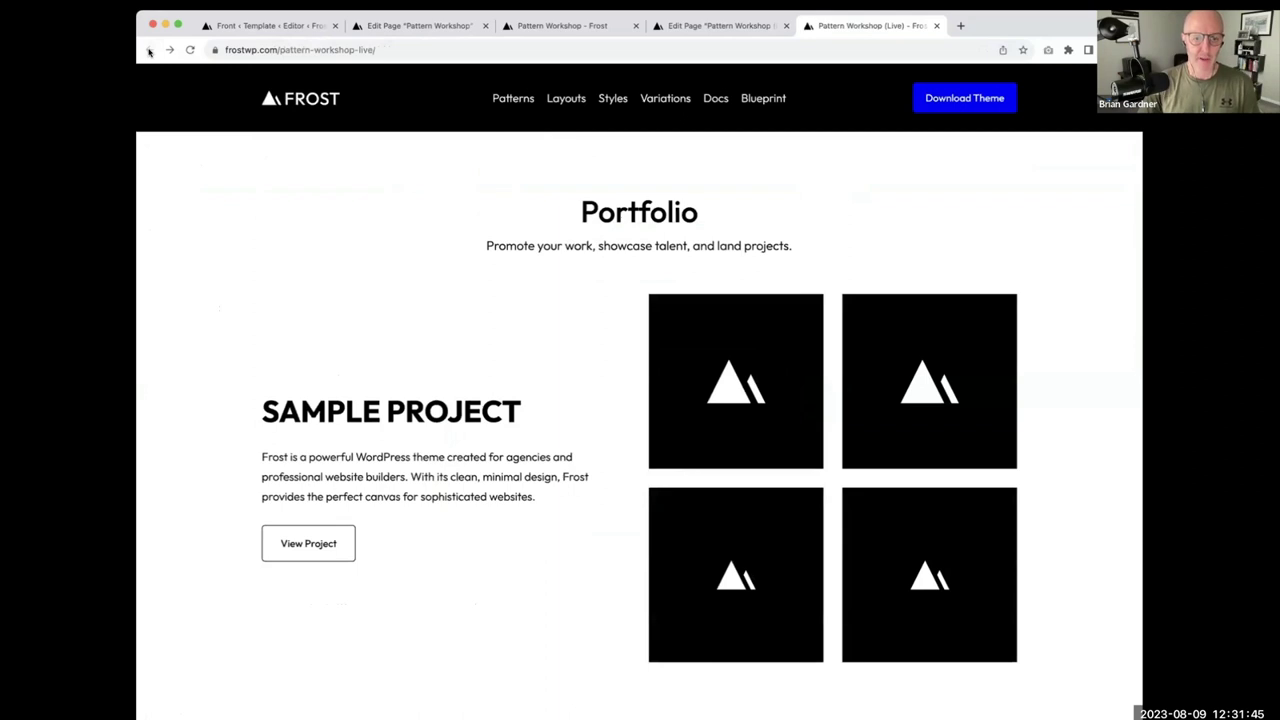
click(149, 52)
scroll(512, 190, down, 5)
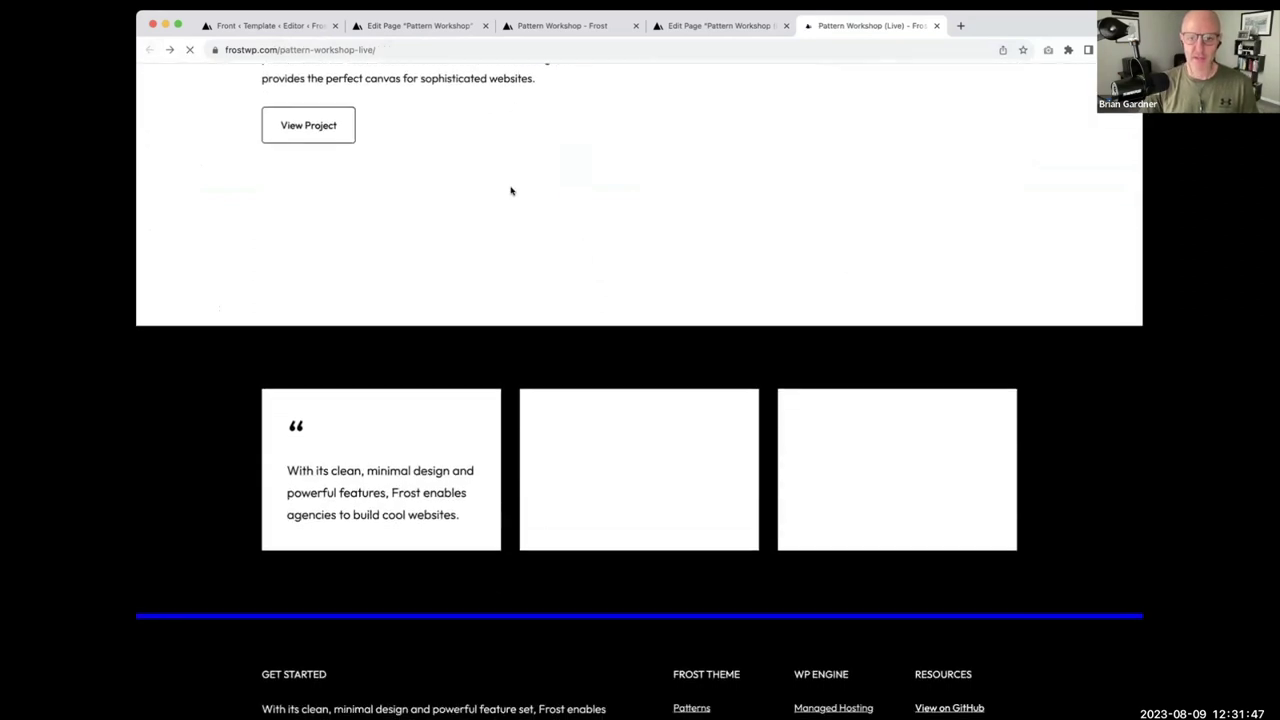
scroll(508, 194, down, 2)
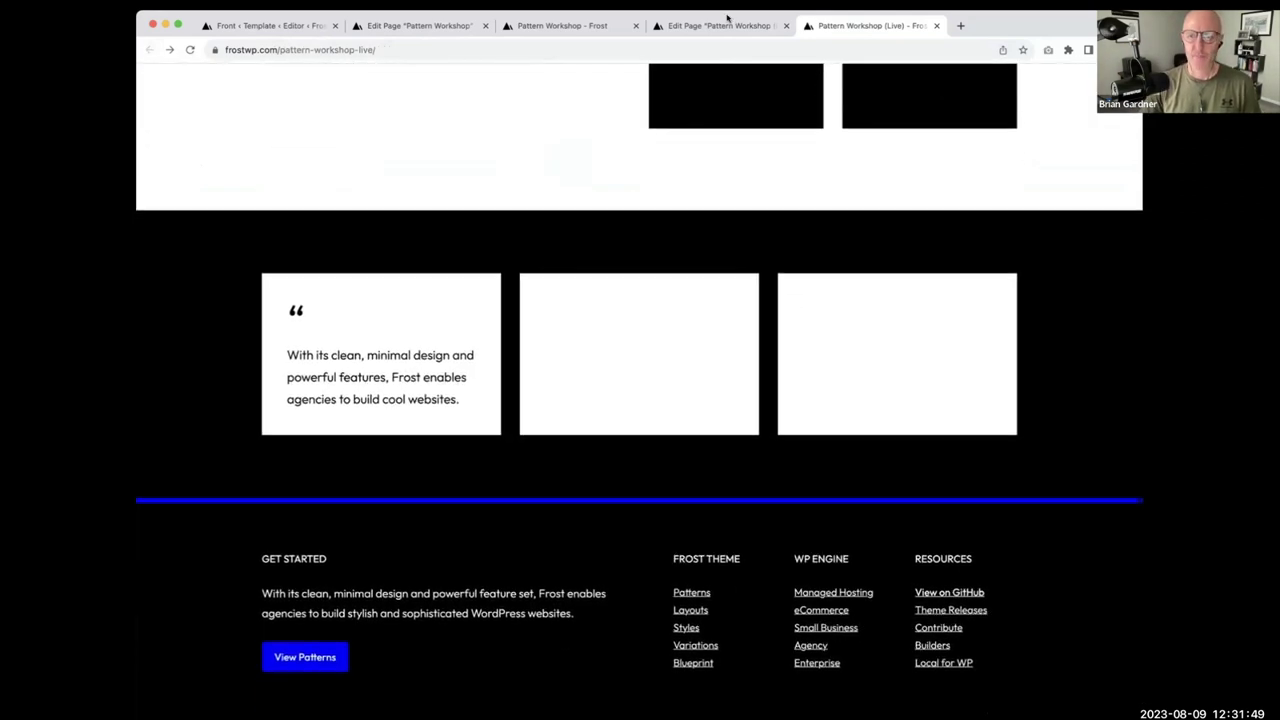
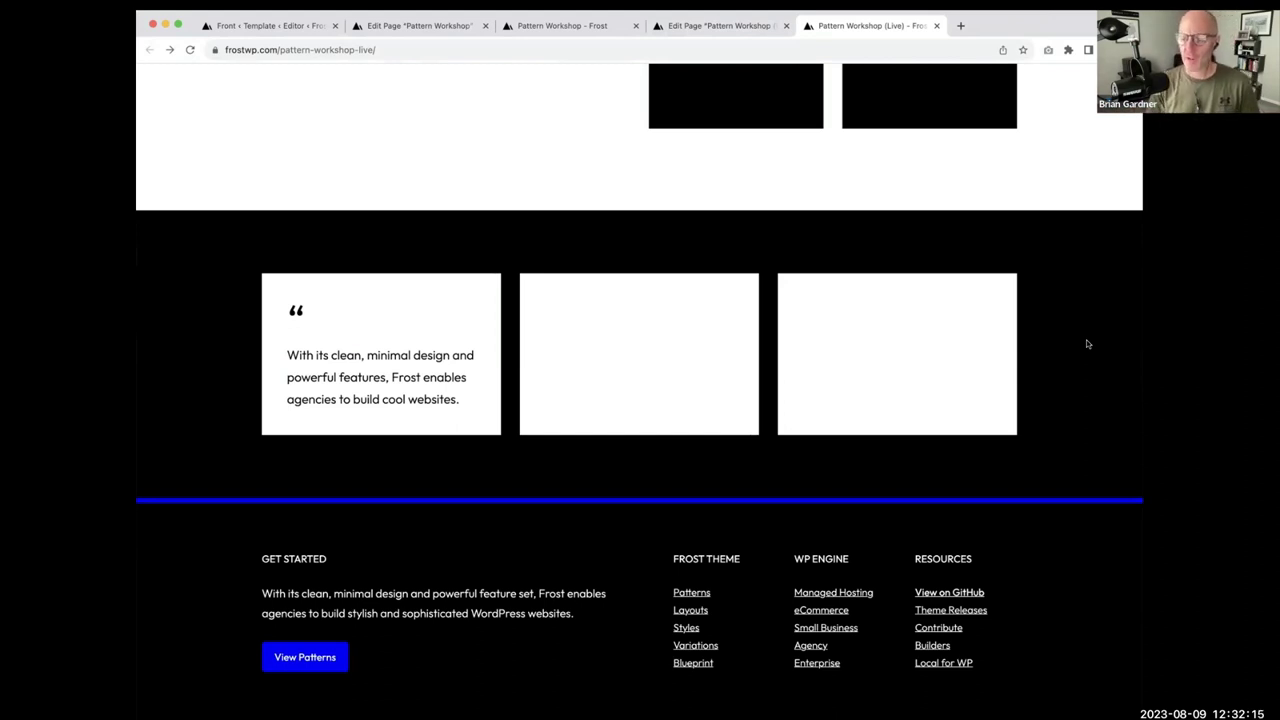
Return to the page editor and finish editing the quote column's padding.
scroll(1088, 344, down, 1)
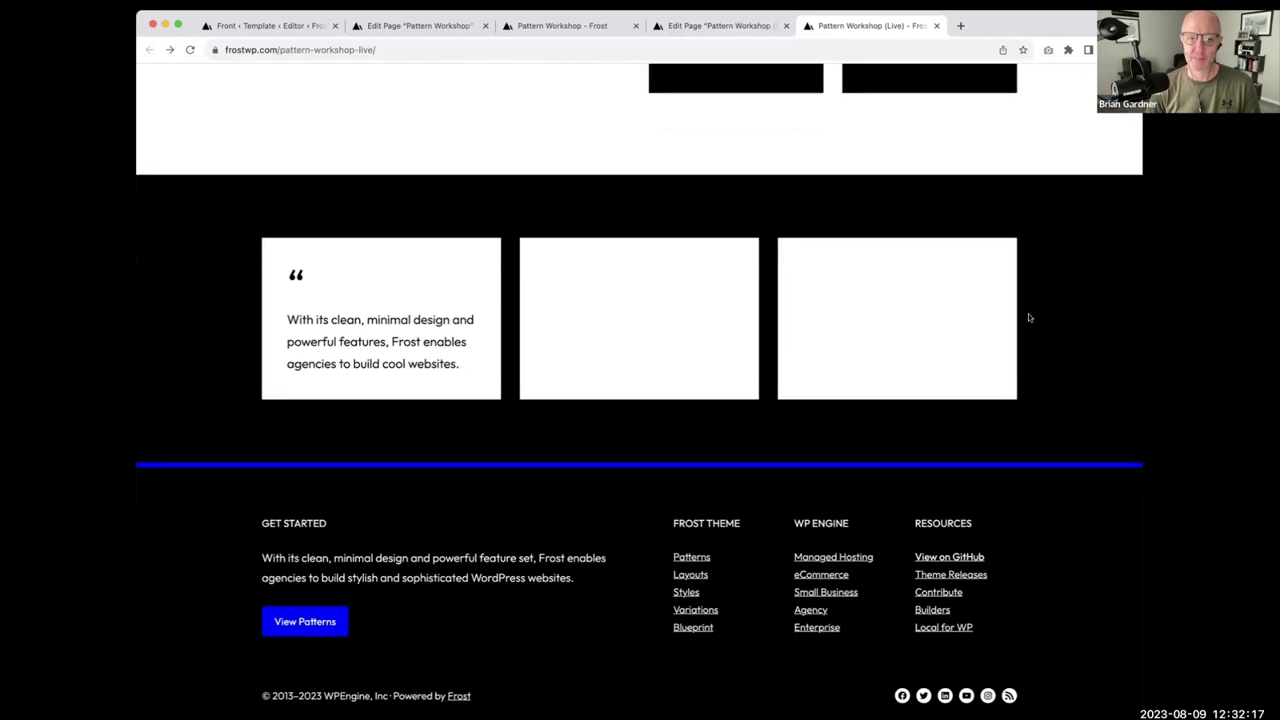
scroll(1029, 317, up, 2)
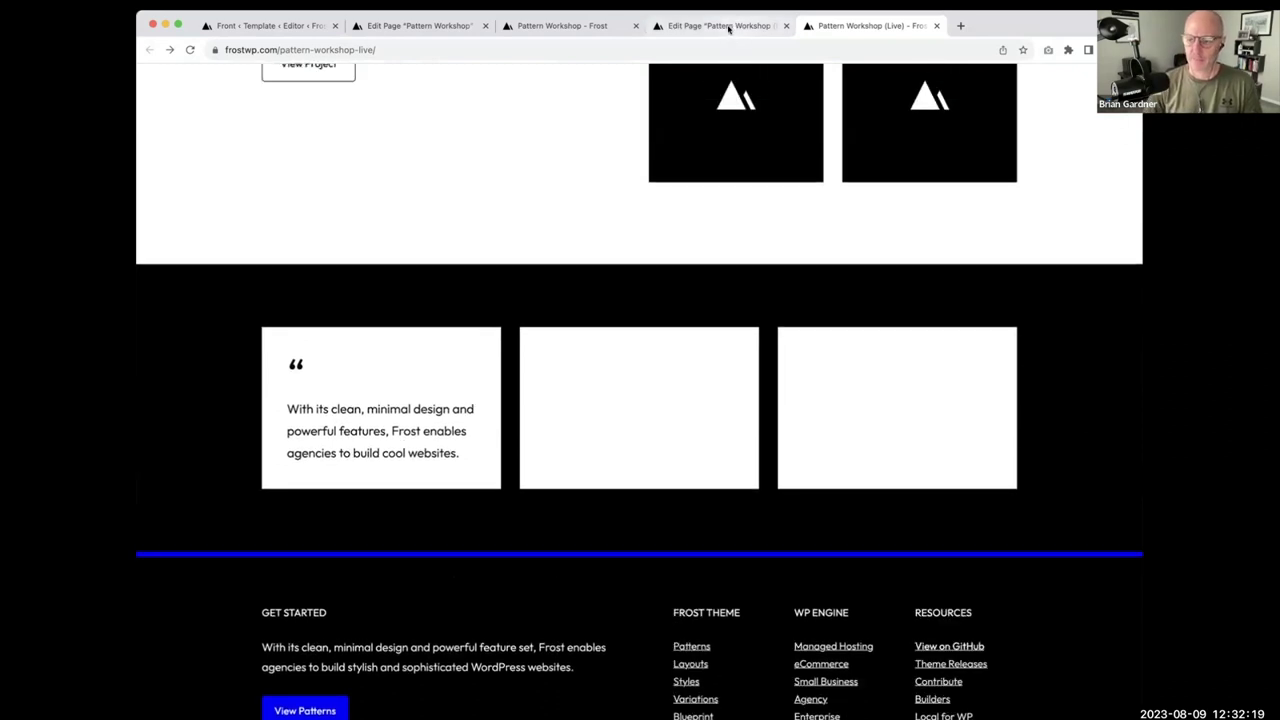
click(729, 27)
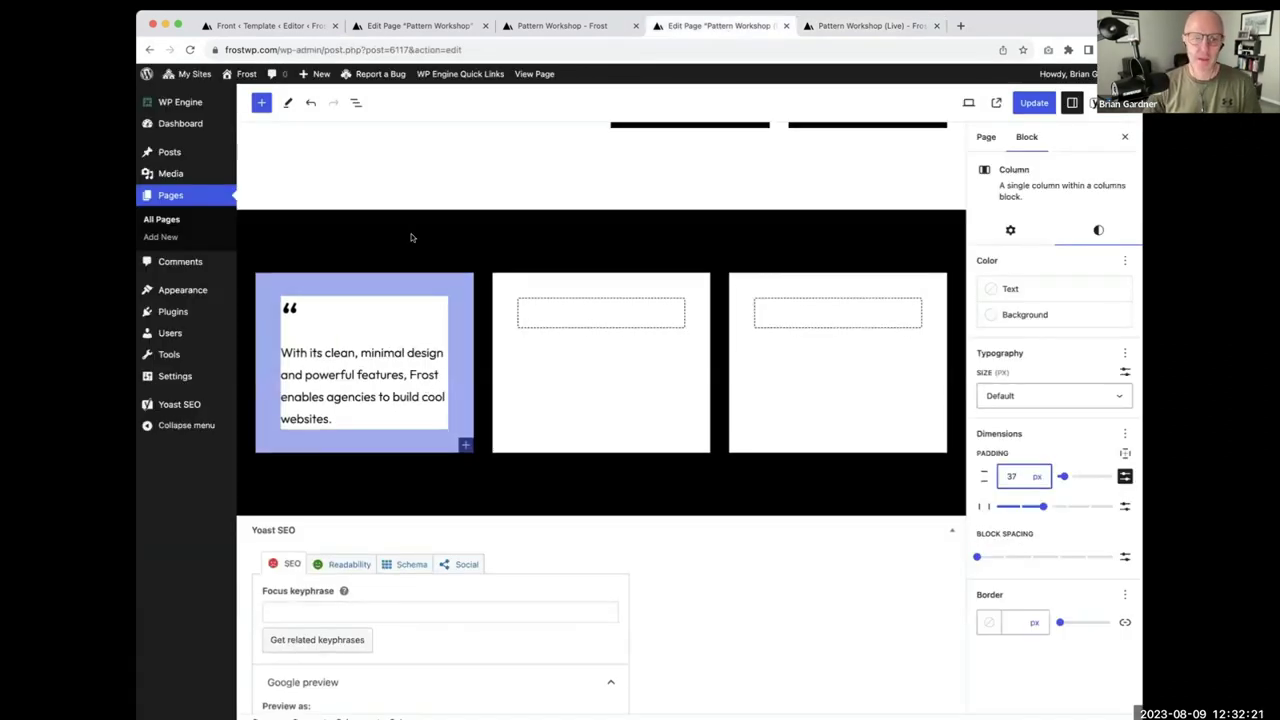
scroll(425, 295, down, 1)
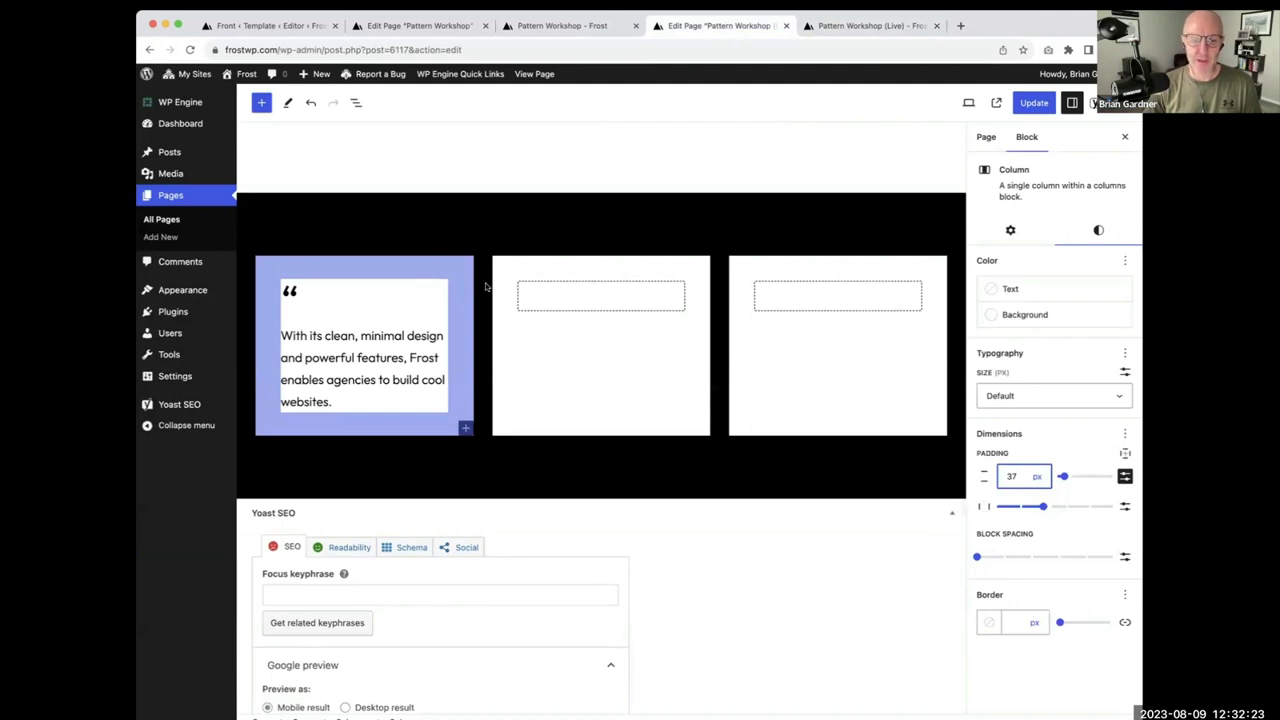
click(459, 306)
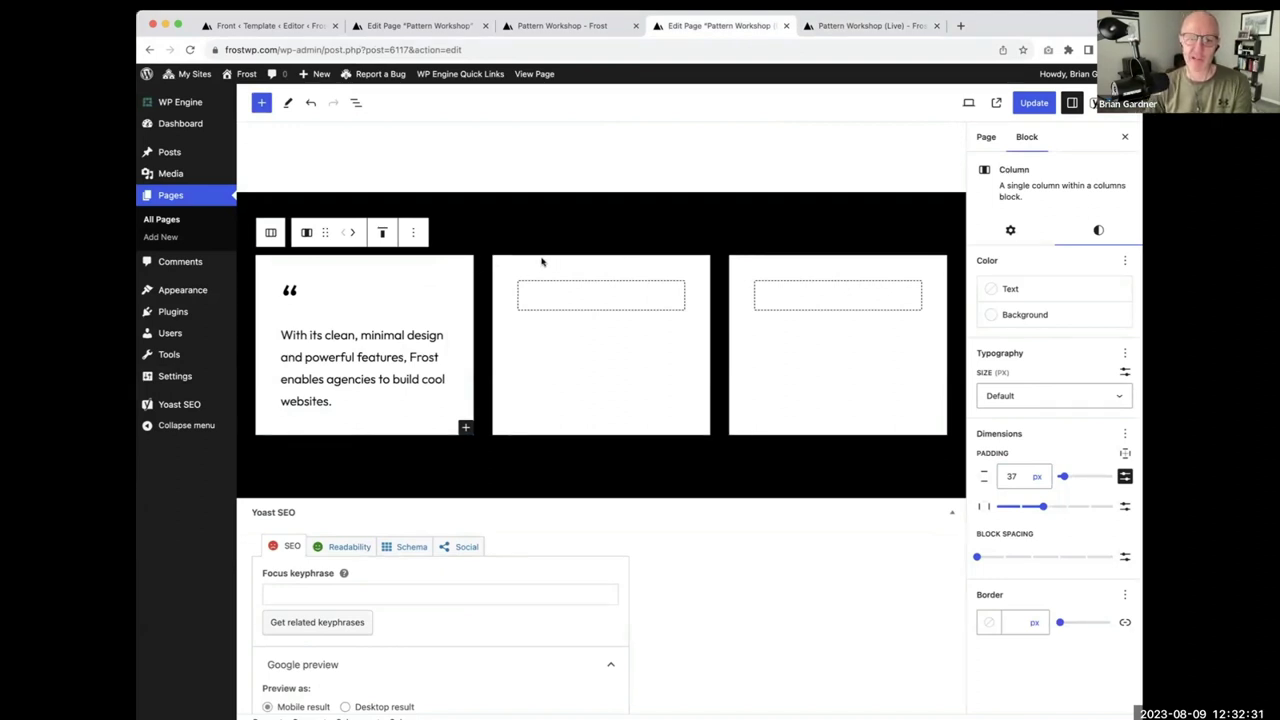
Delete the empty middle column, leaving the quote card and one placeholder.
click(542, 262)
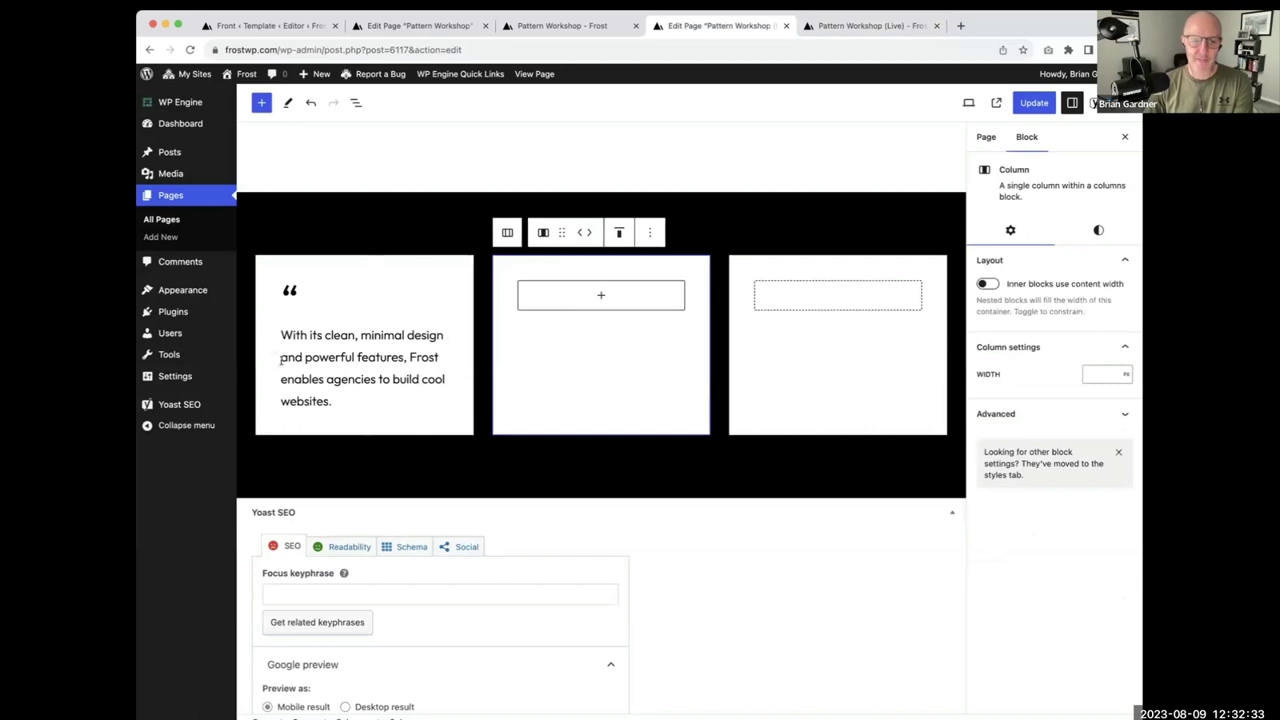
click(543, 26)
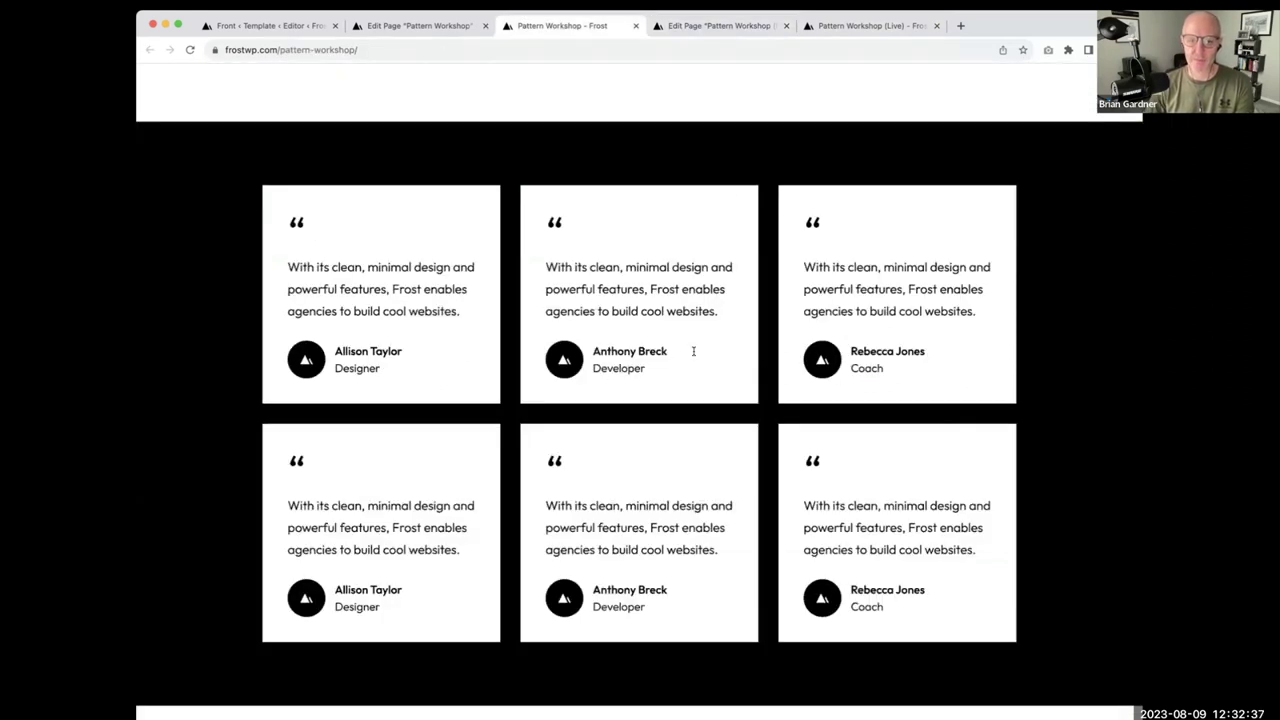
click(705, 24)
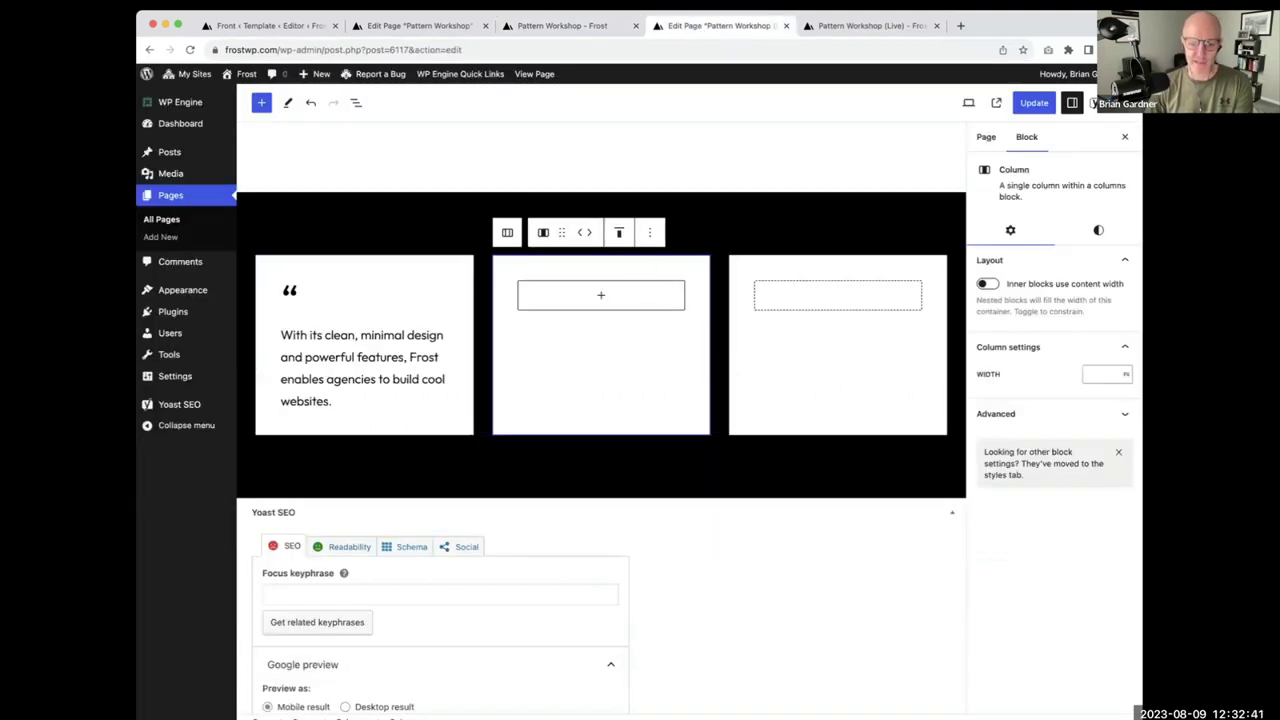
key(BackSpace)
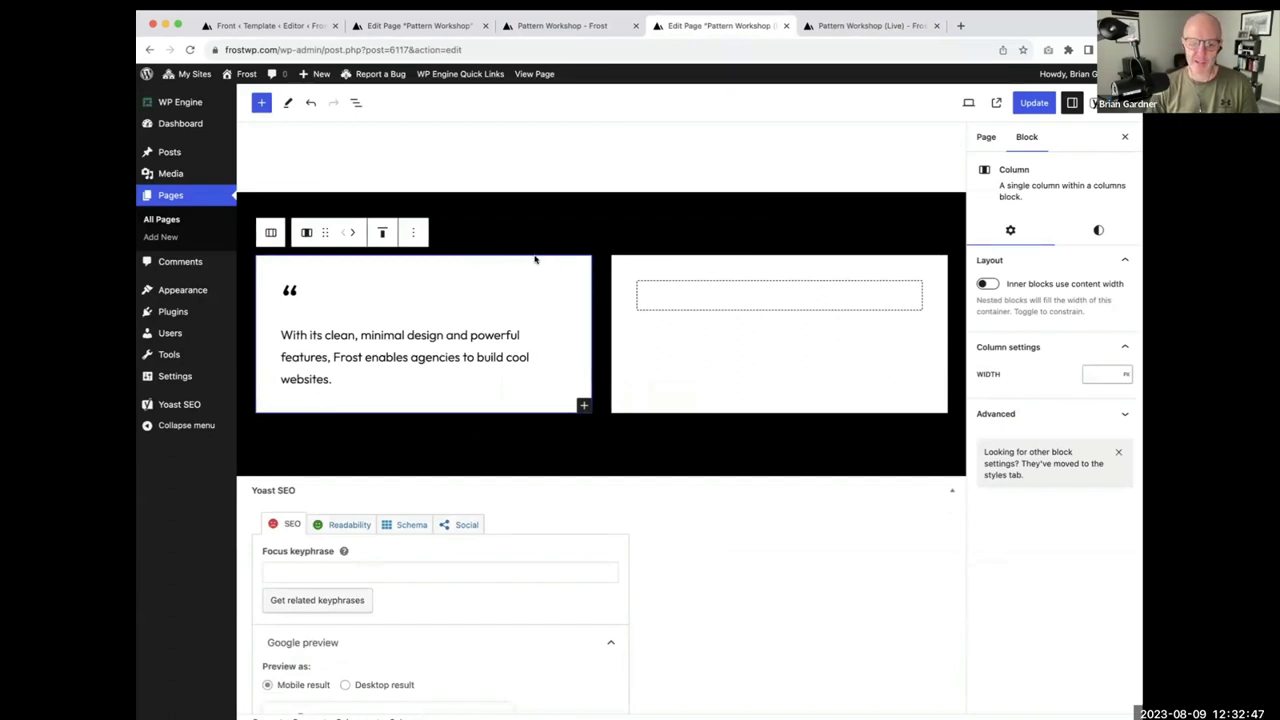
Duplicate the quote column twice and delete the leftover empty fourth column.
click(413, 232)
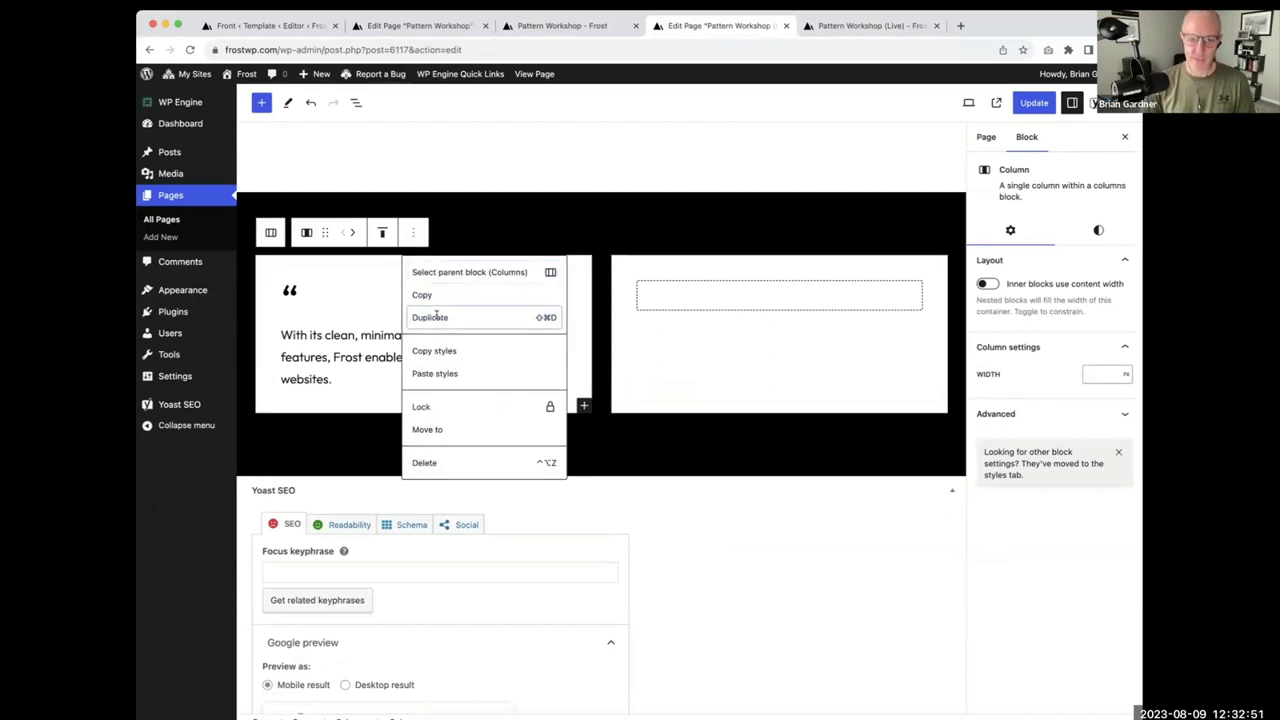
click(436, 317)
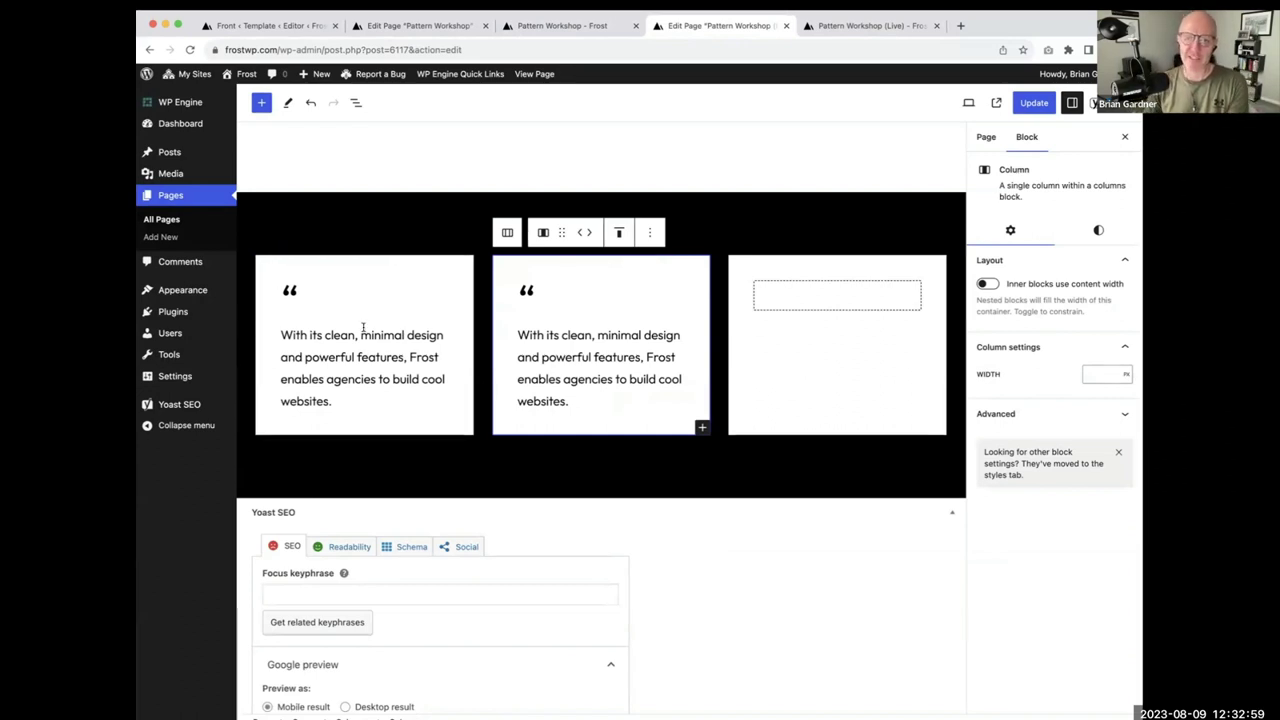
click(649, 232)
click(673, 316)
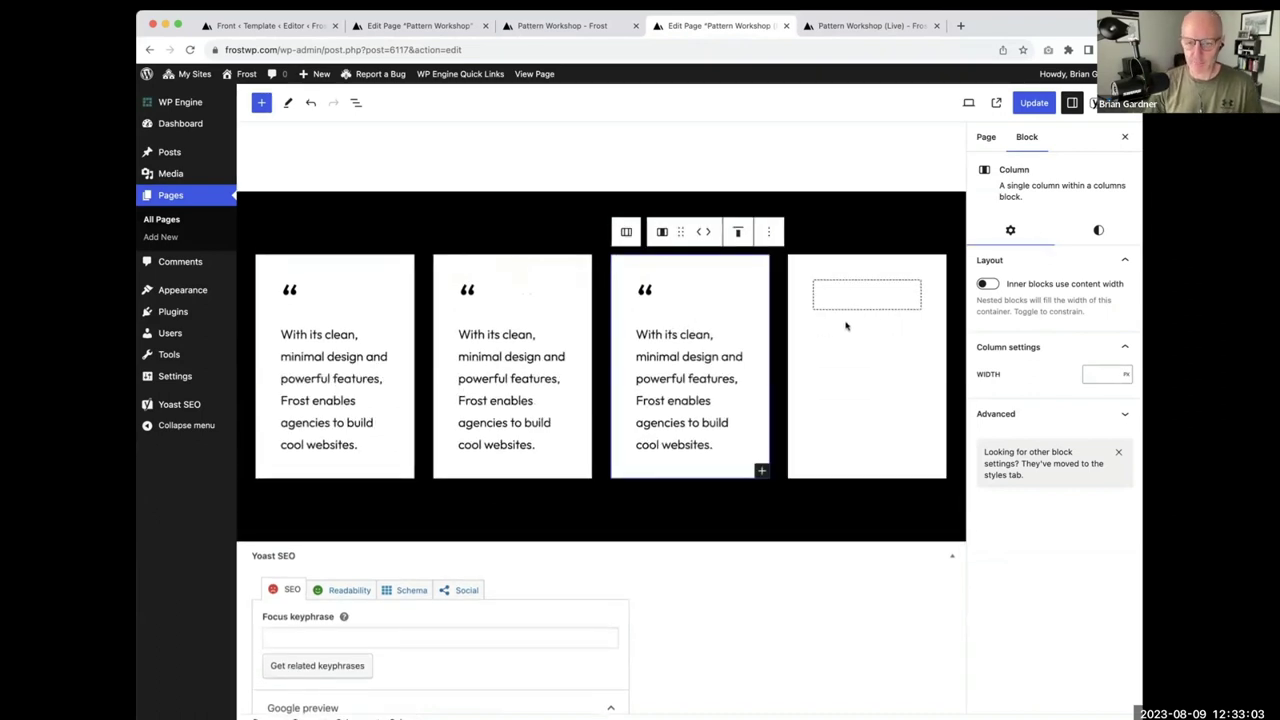
click(841, 258)
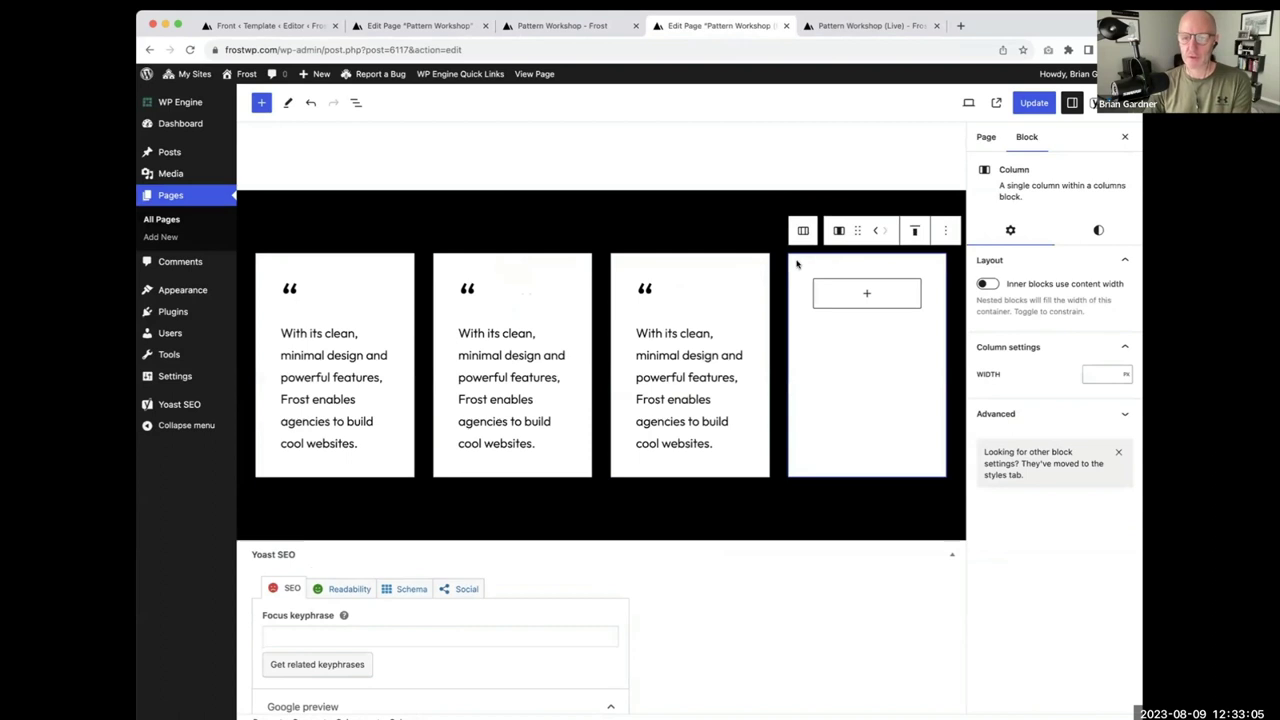
key(BackSpace)
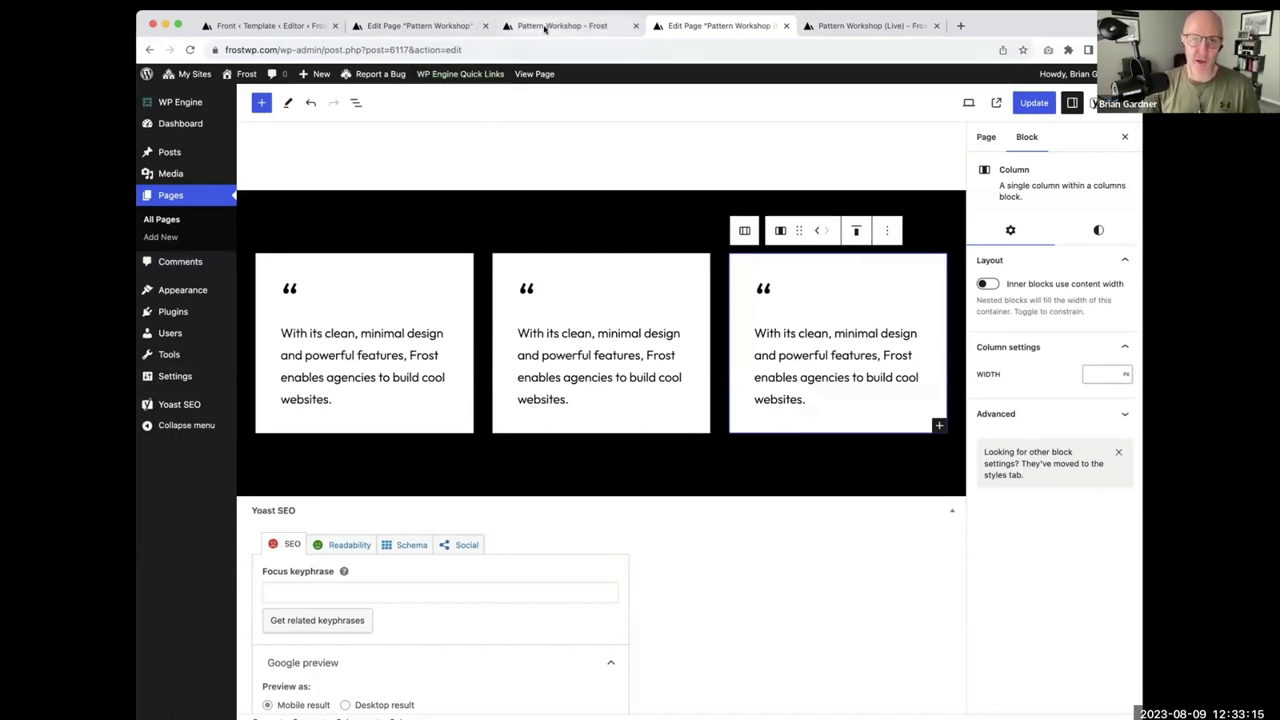
click(423, 26)
scroll(542, 247, down, 4)
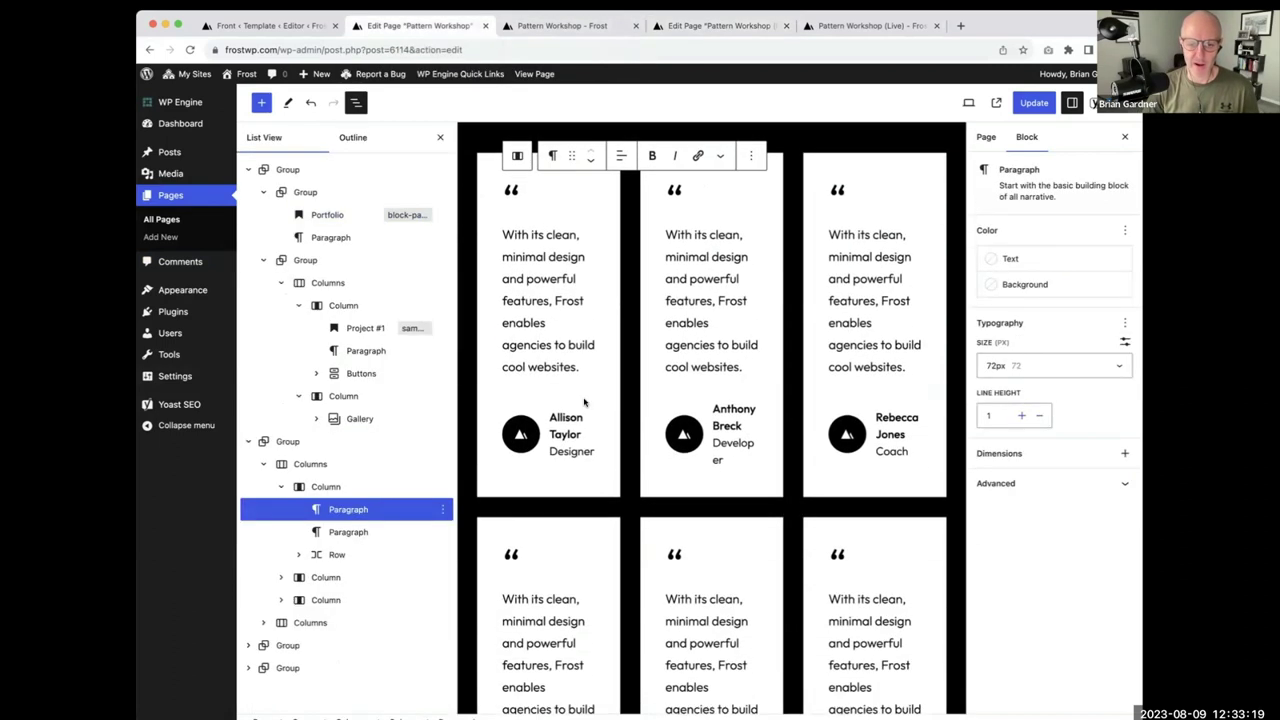
click(440, 137)
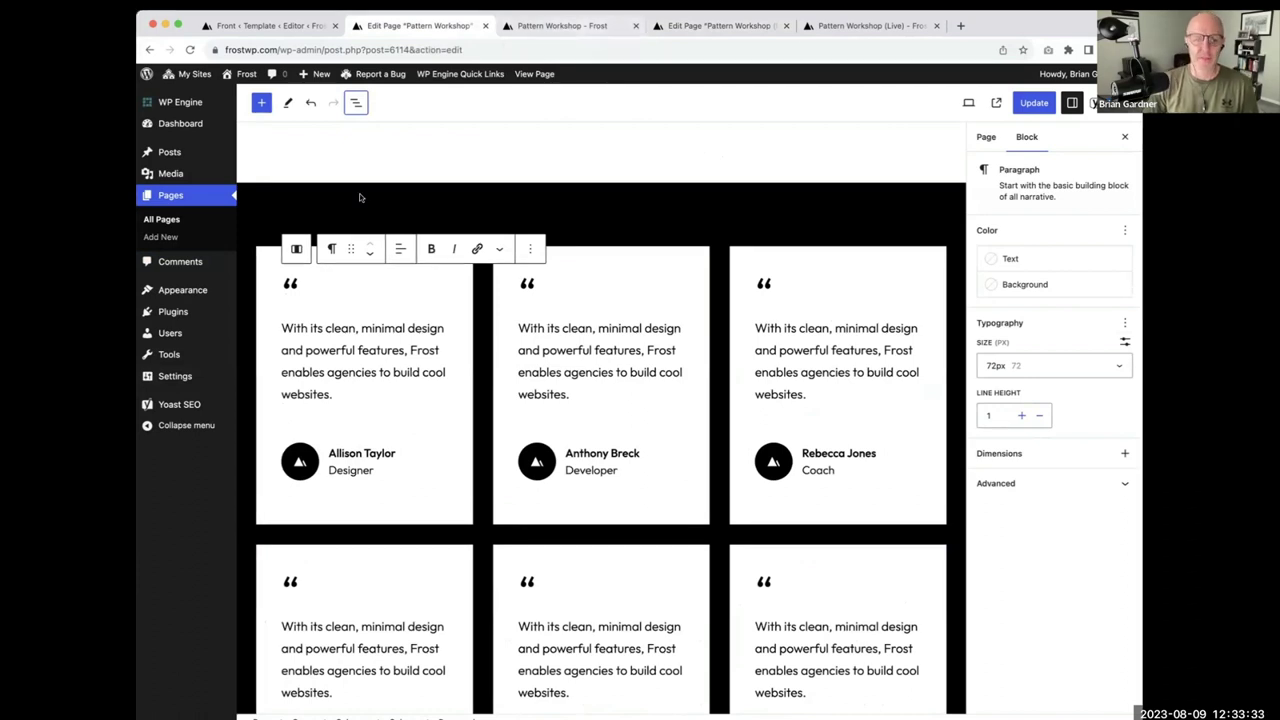
click(356, 102)
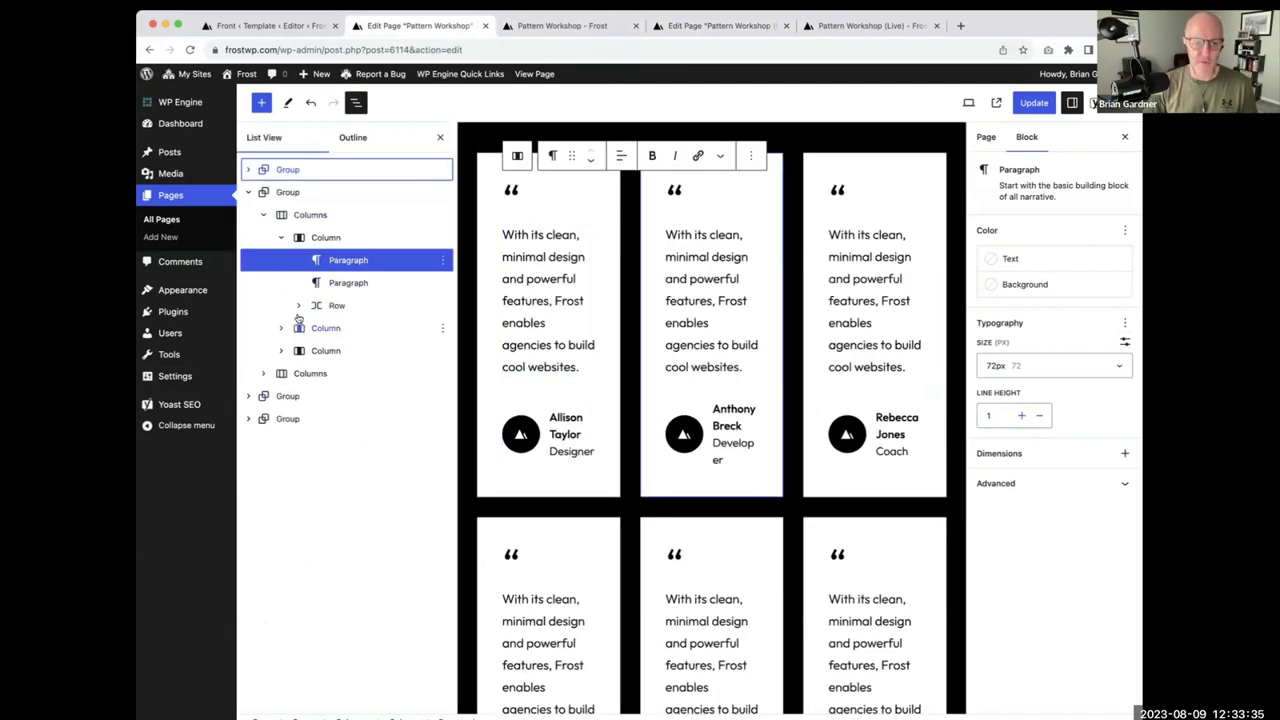
click(330, 305)
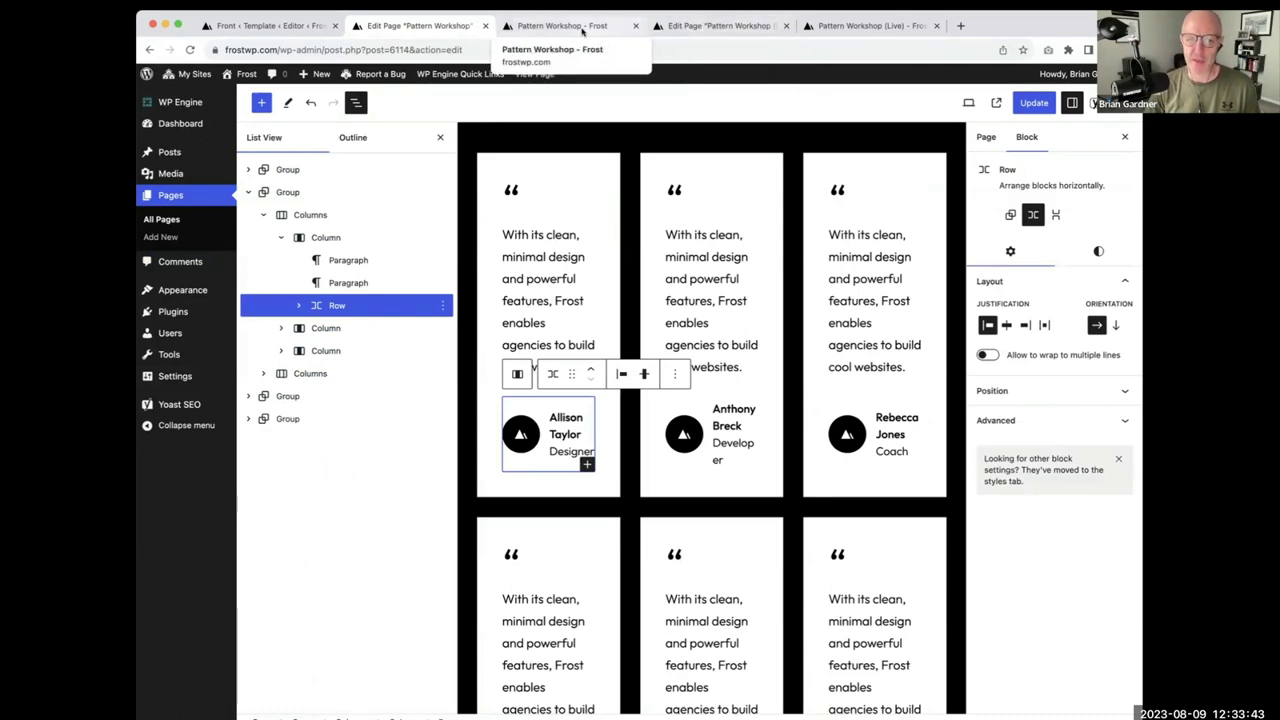
click(562, 25)
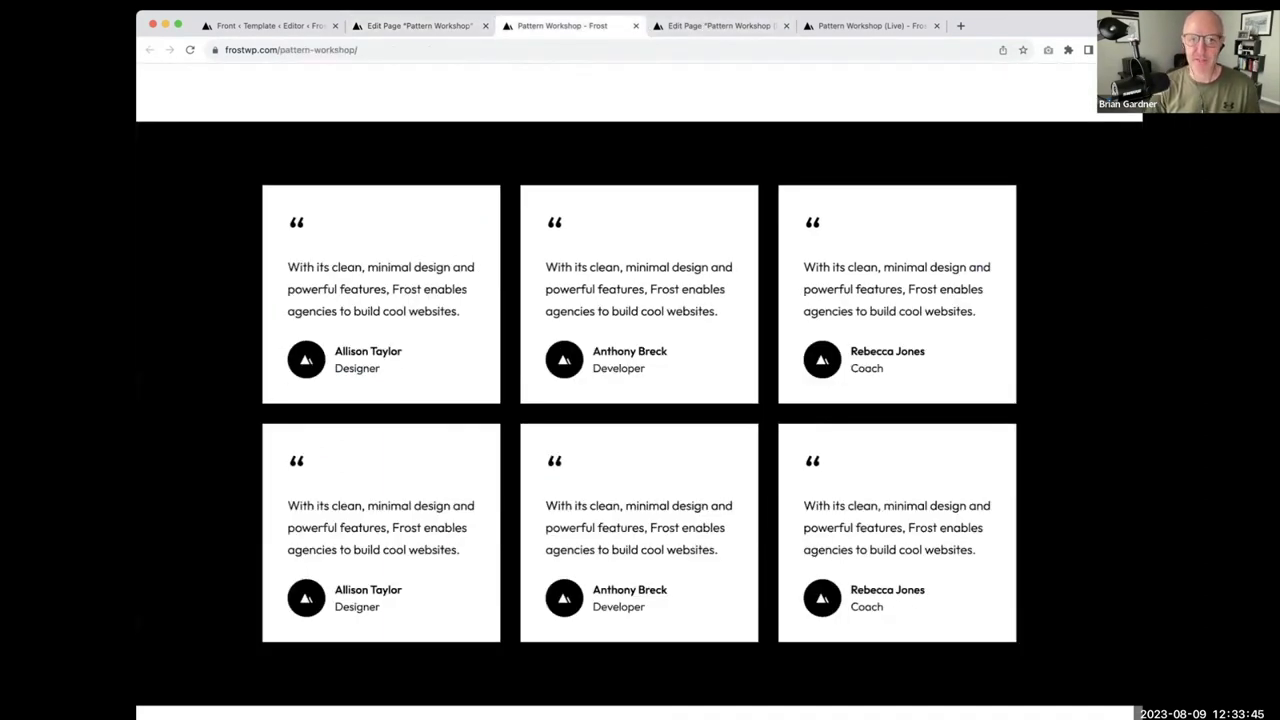
click(690, 26)
click(410, 400)
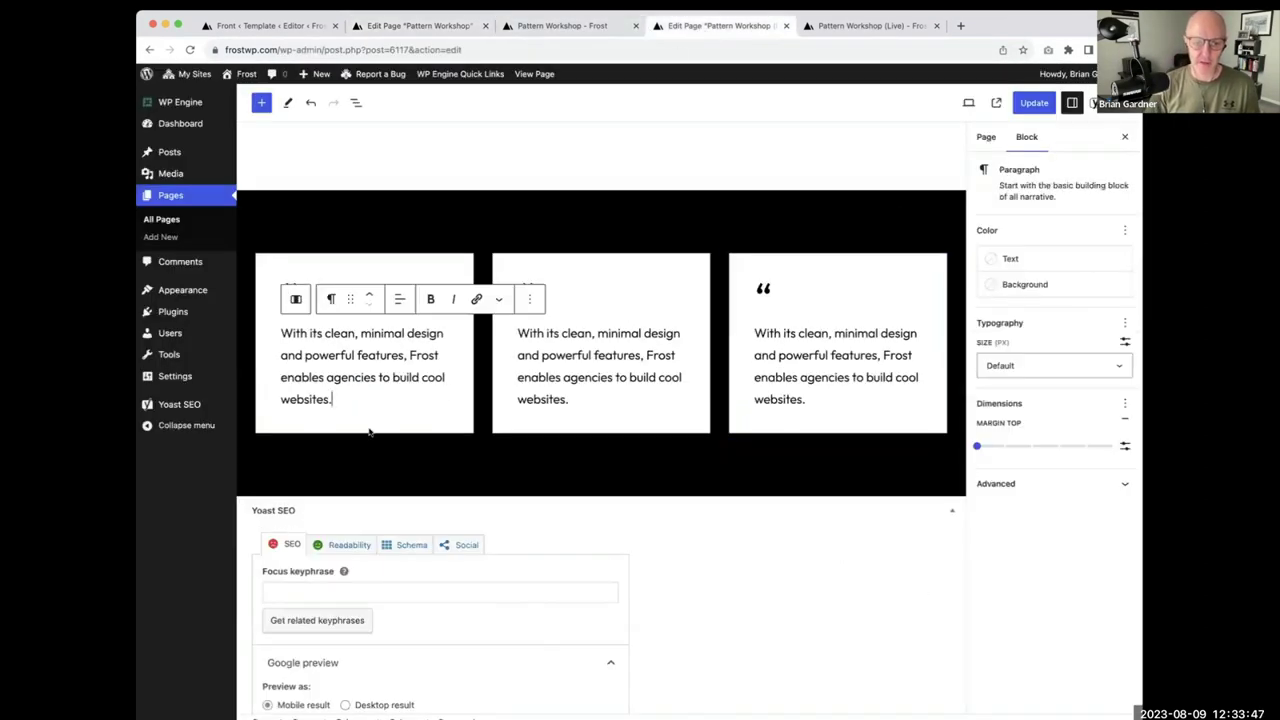
Insert a Row block below the quote in the first testimonial card.
click(365, 421)
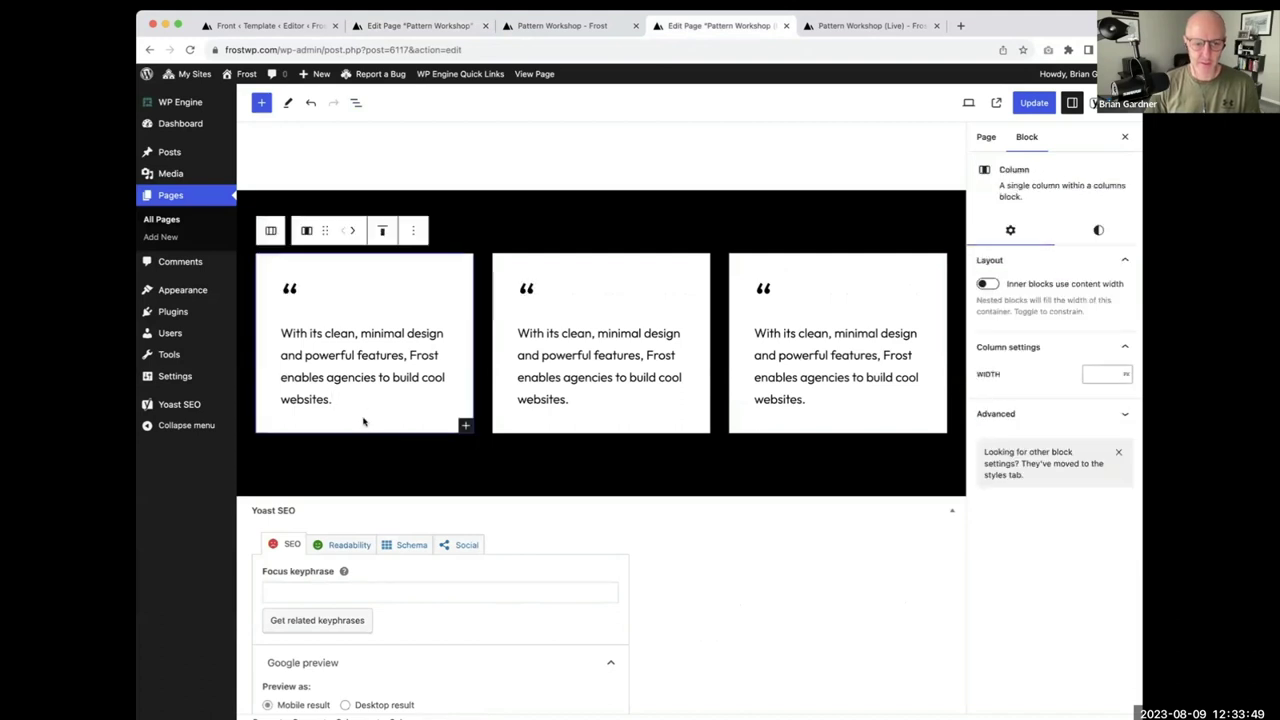
click(465, 425)
text(row)
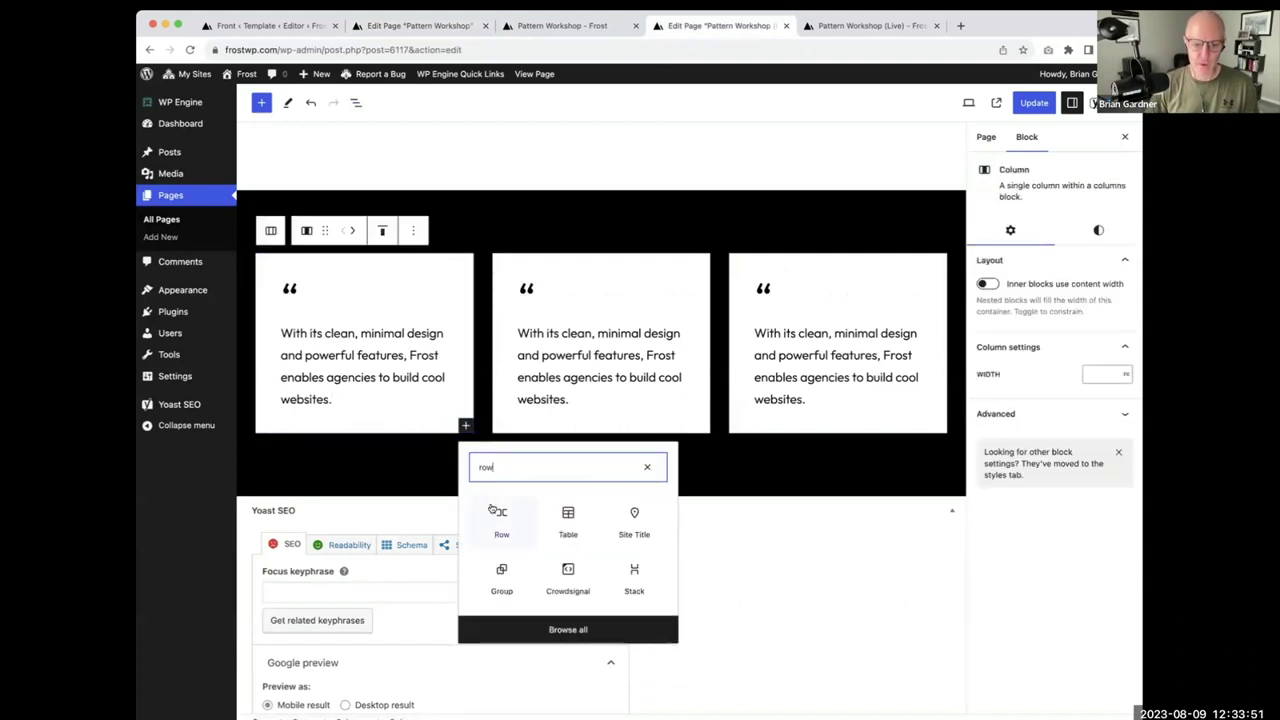
click(500, 520)
Add an Image block to the Row using the black logo from the Media Library.
click(309, 443)
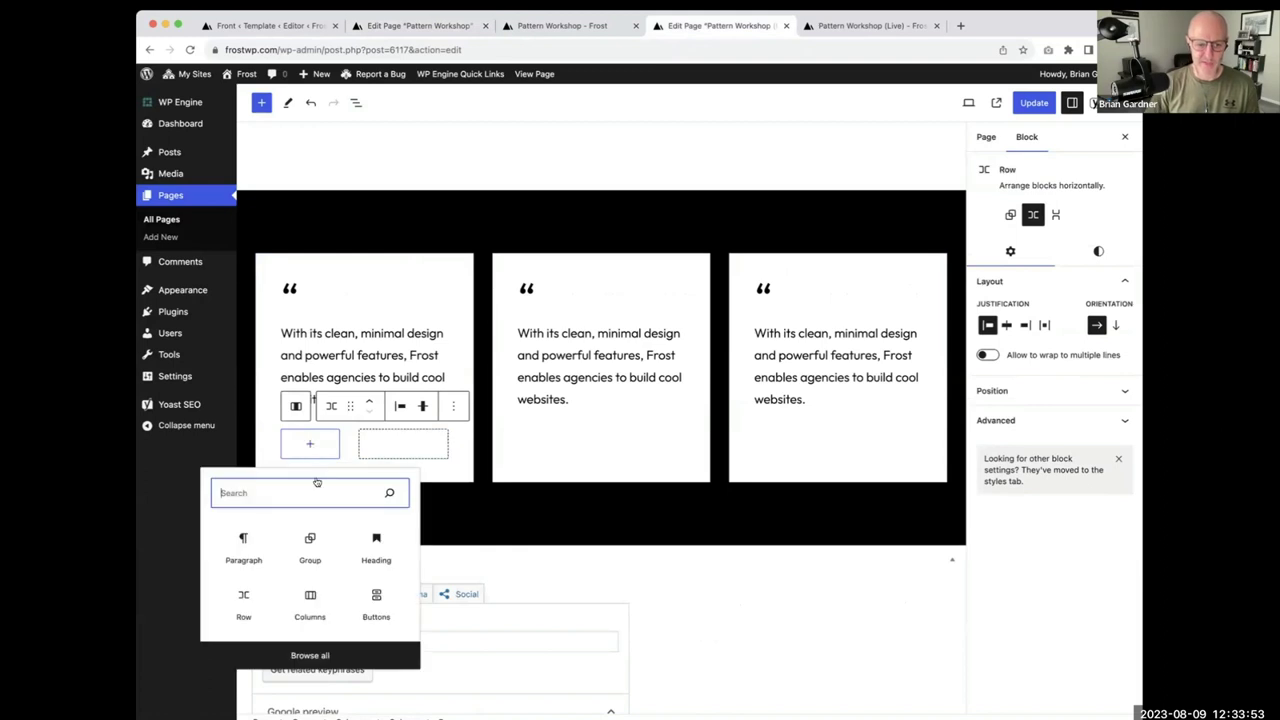
text(im)
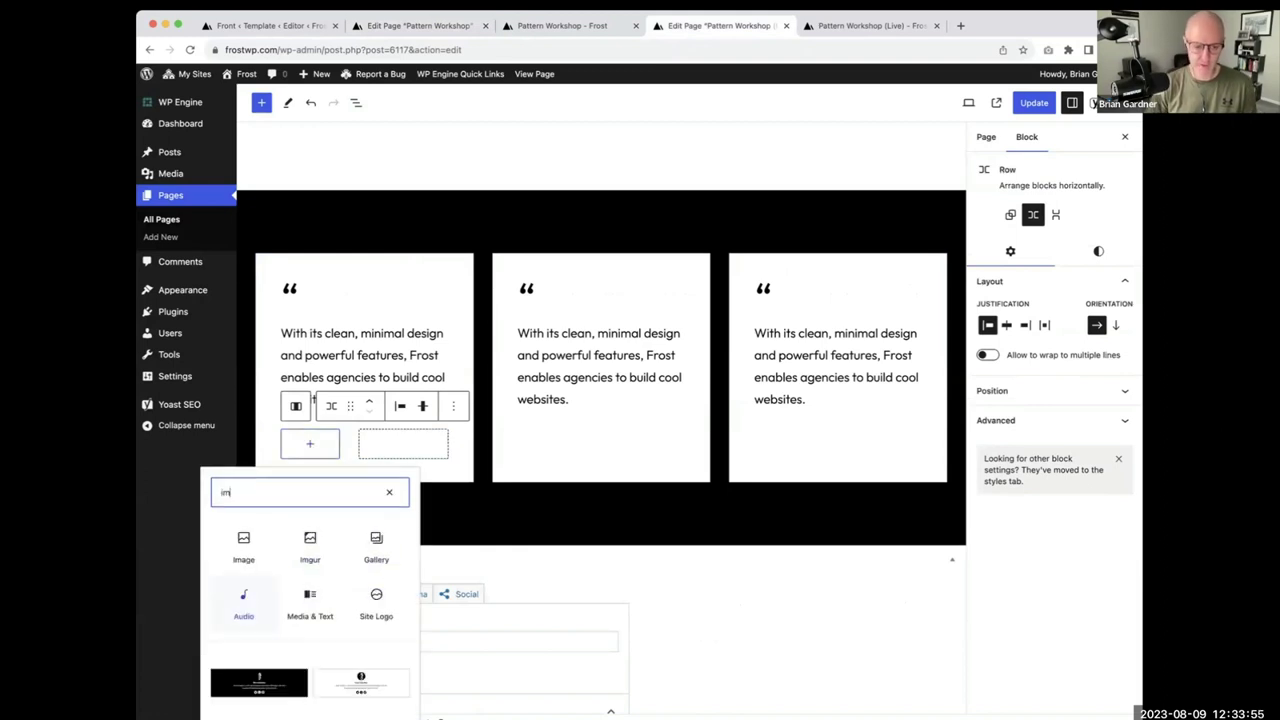
click(243, 545)
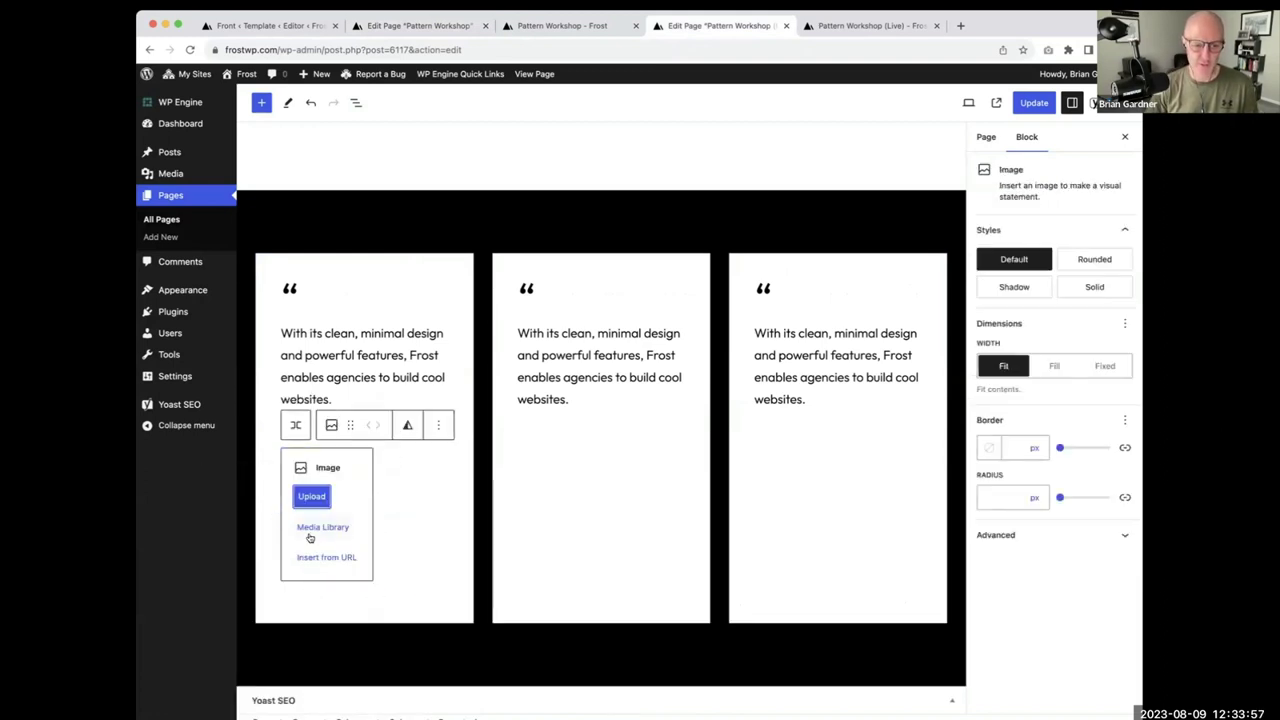
click(321, 528)
click(311, 230)
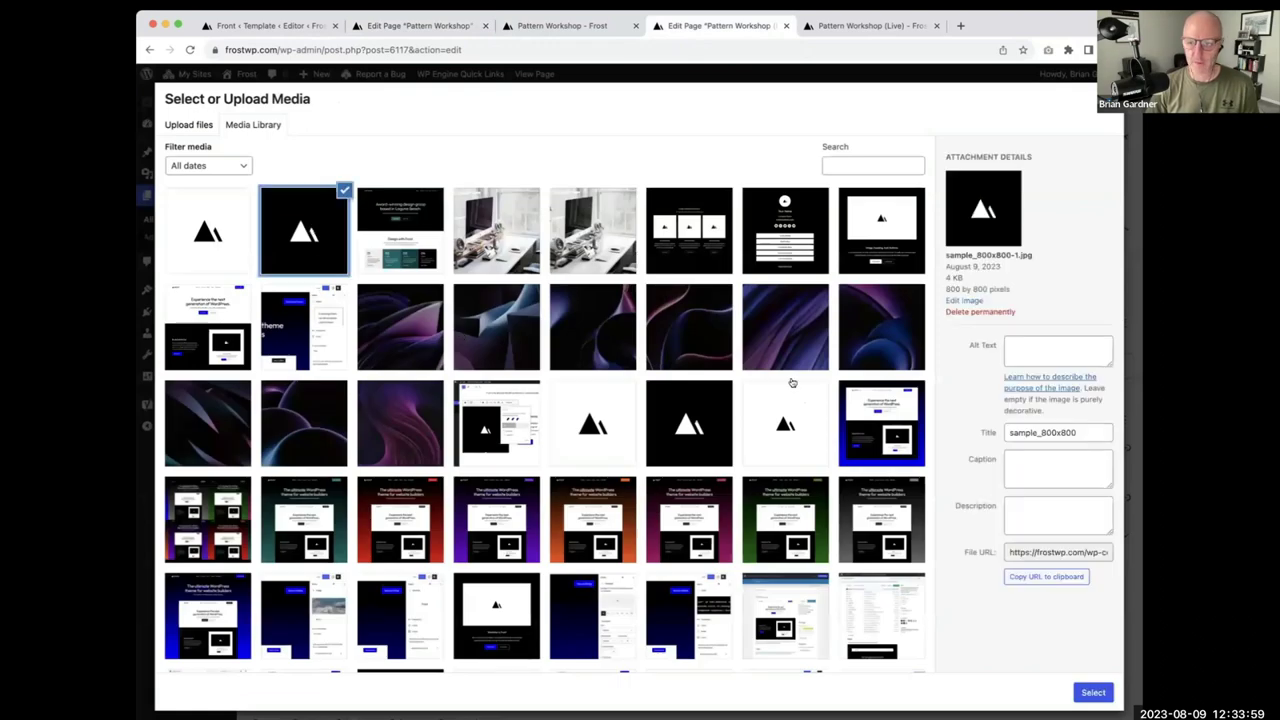
click(1091, 692)
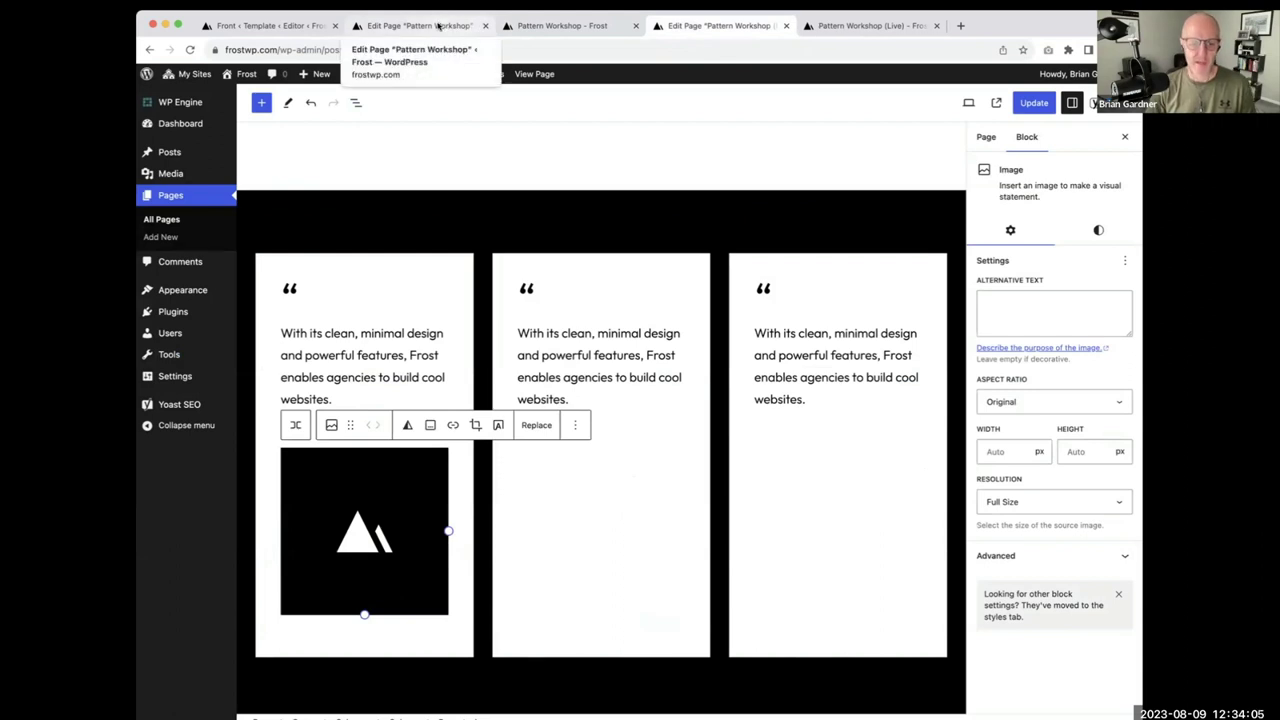
Set the avatar image to 60 px width and 60 px height, matching the reference avatar.
click(437, 25)
click(520, 433)
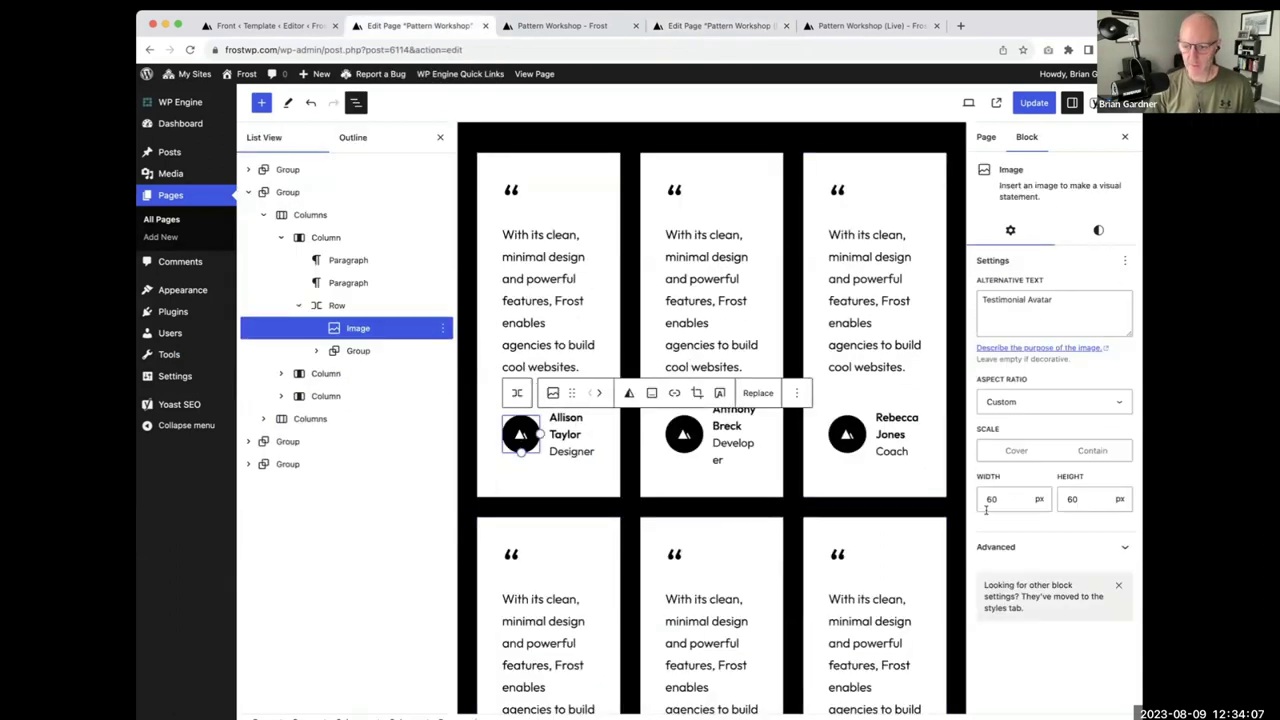
click(718, 25)
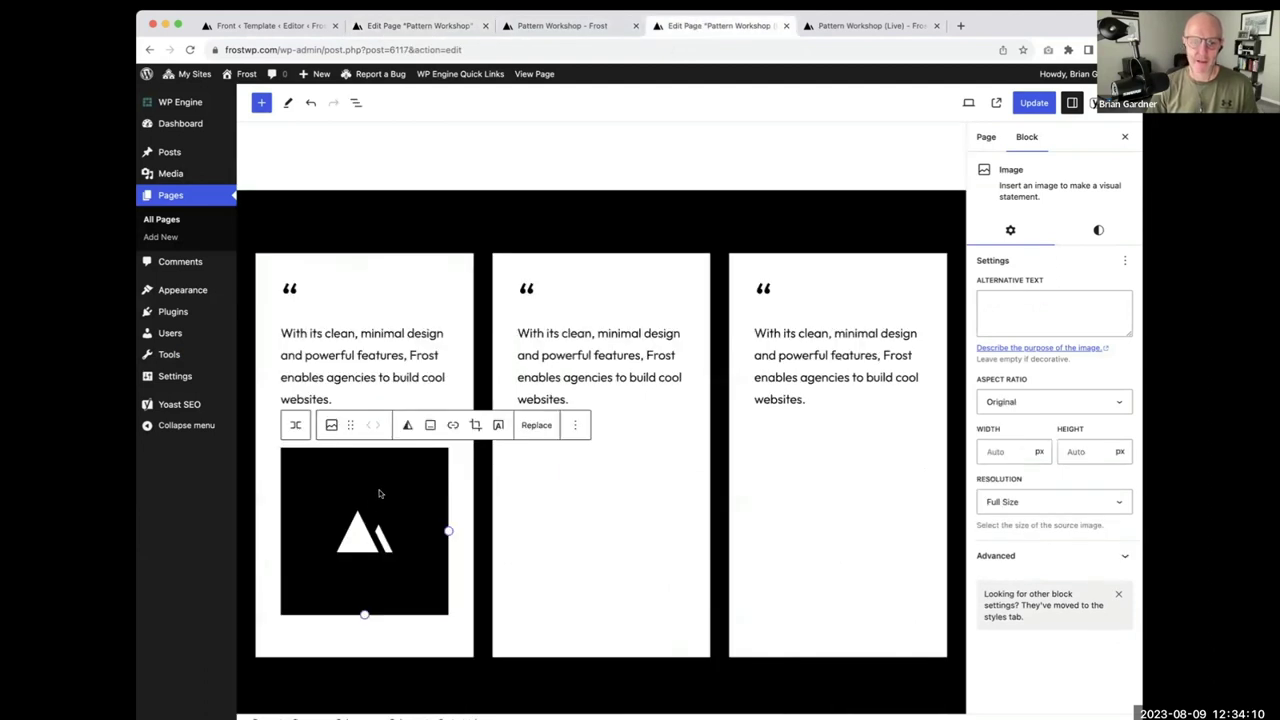
click(996, 451)
text(60)
key(Tab)
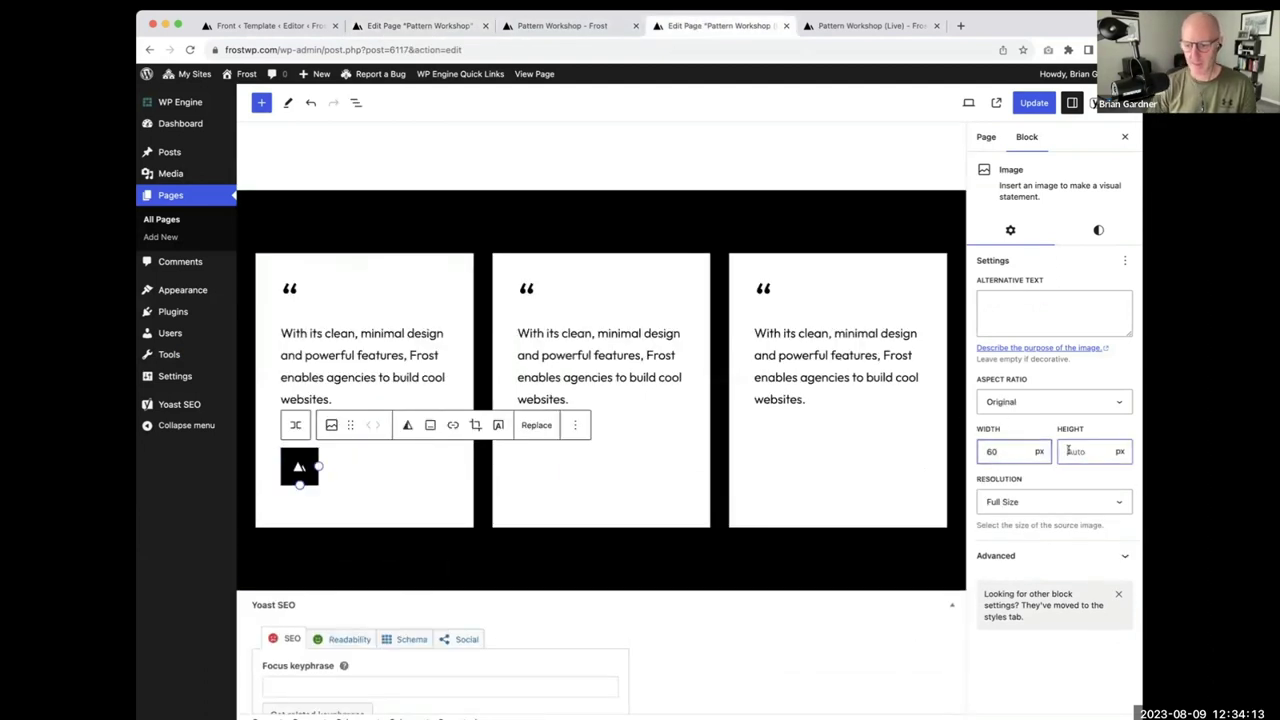
text(60)
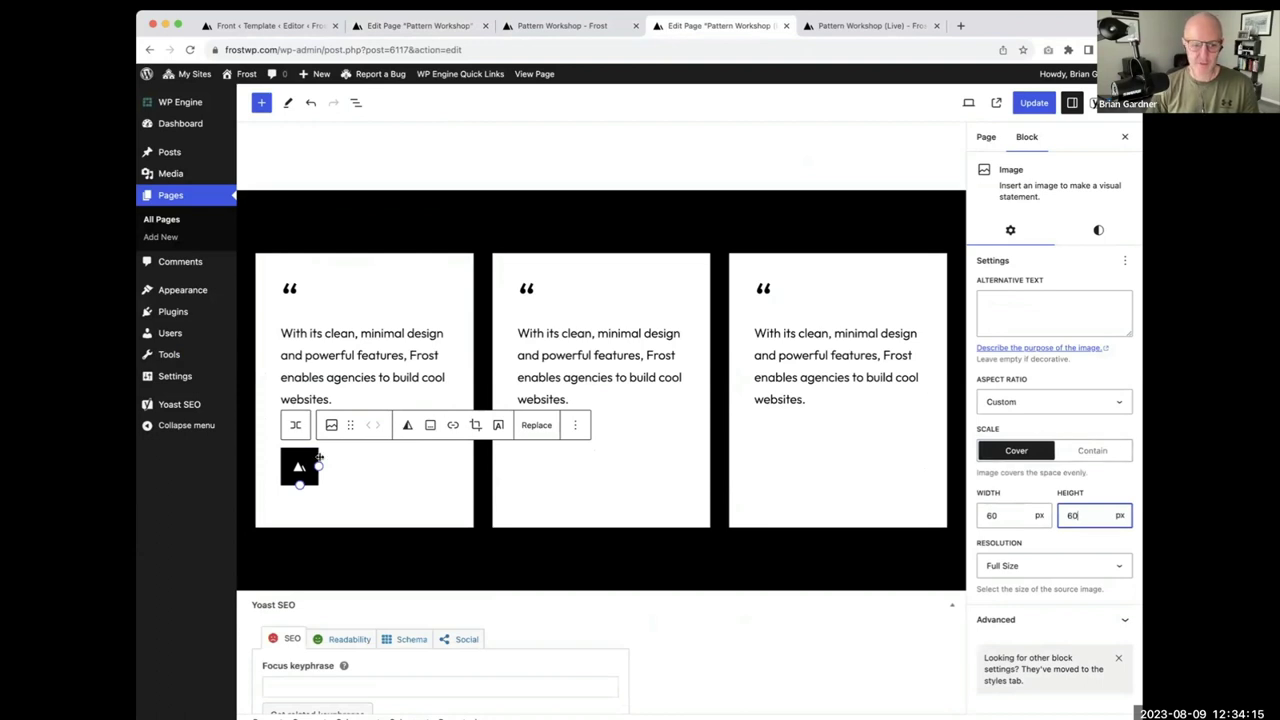
Give the avatar a 60 px border radius and check the reference name group.
click(1098, 231)
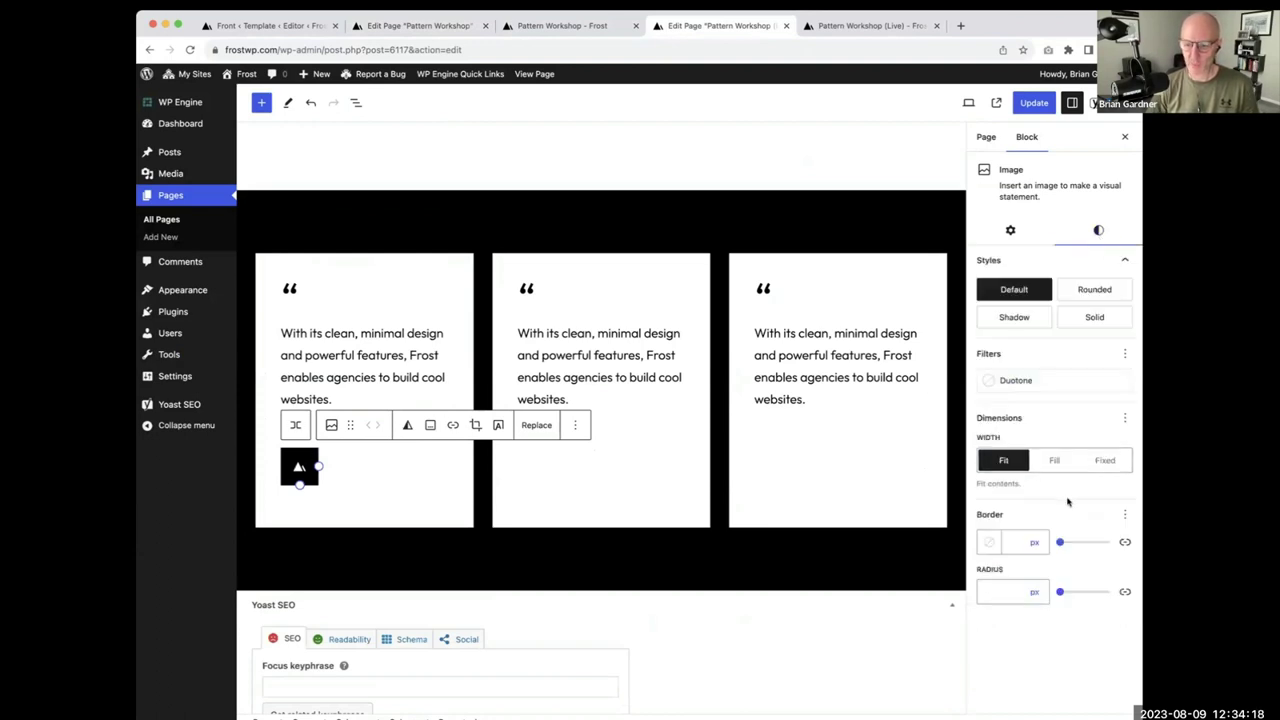
click(995, 592)
text(60)
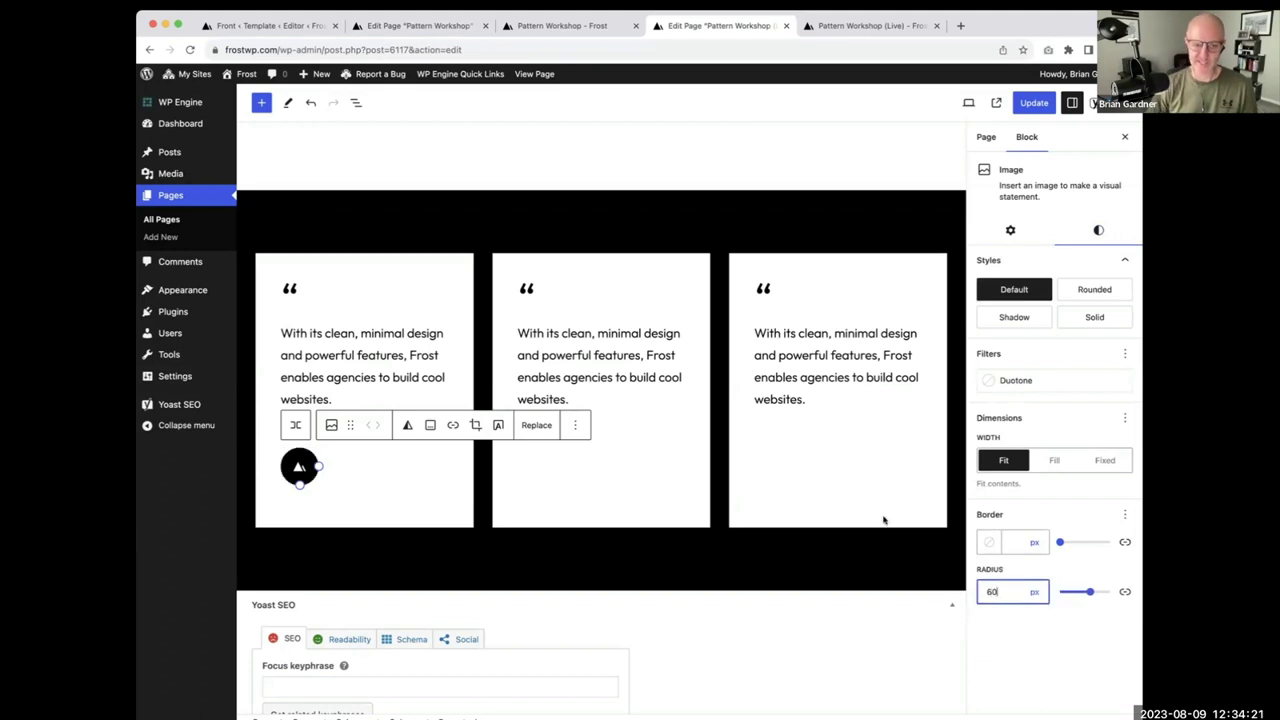
click(430, 25)
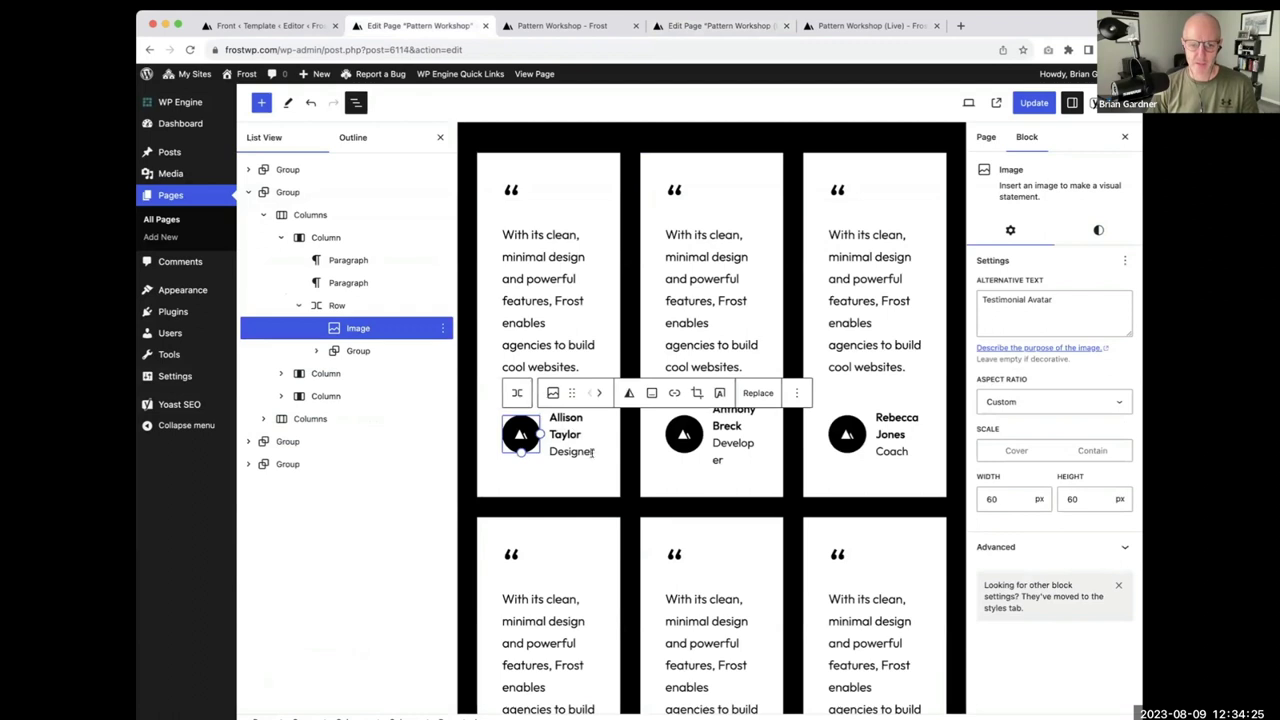
click(316, 351)
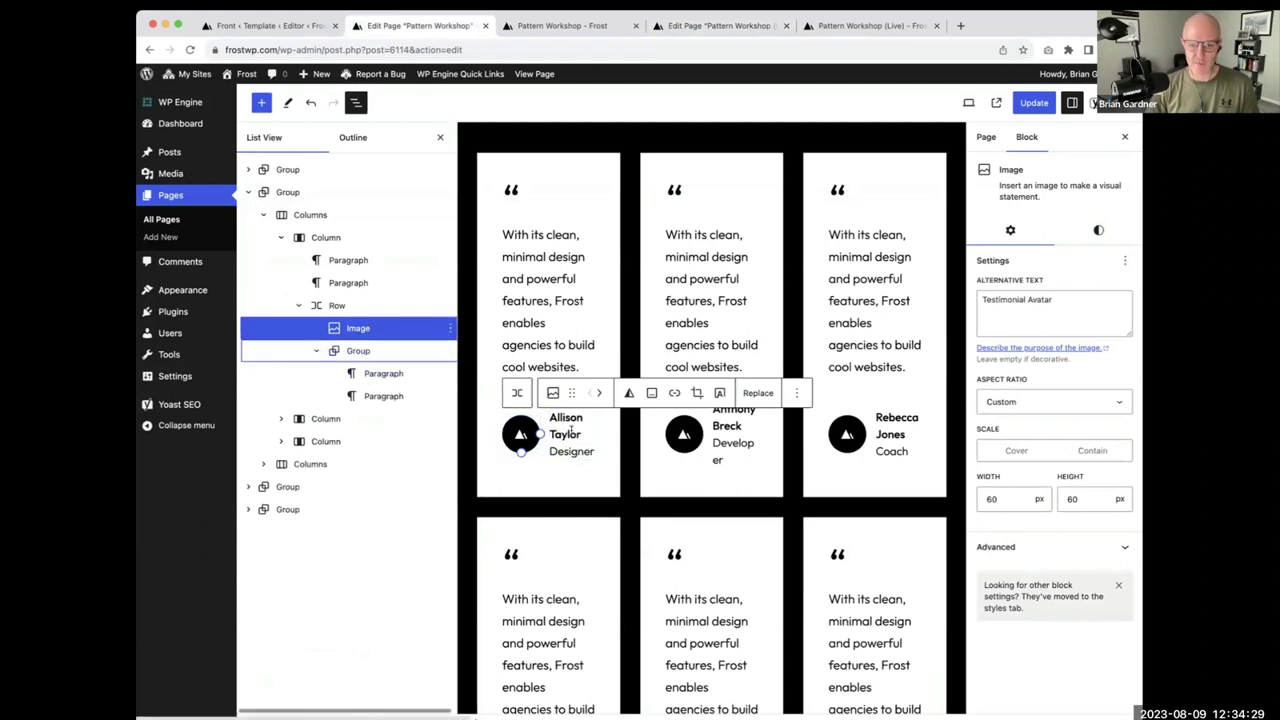
click(697, 28)
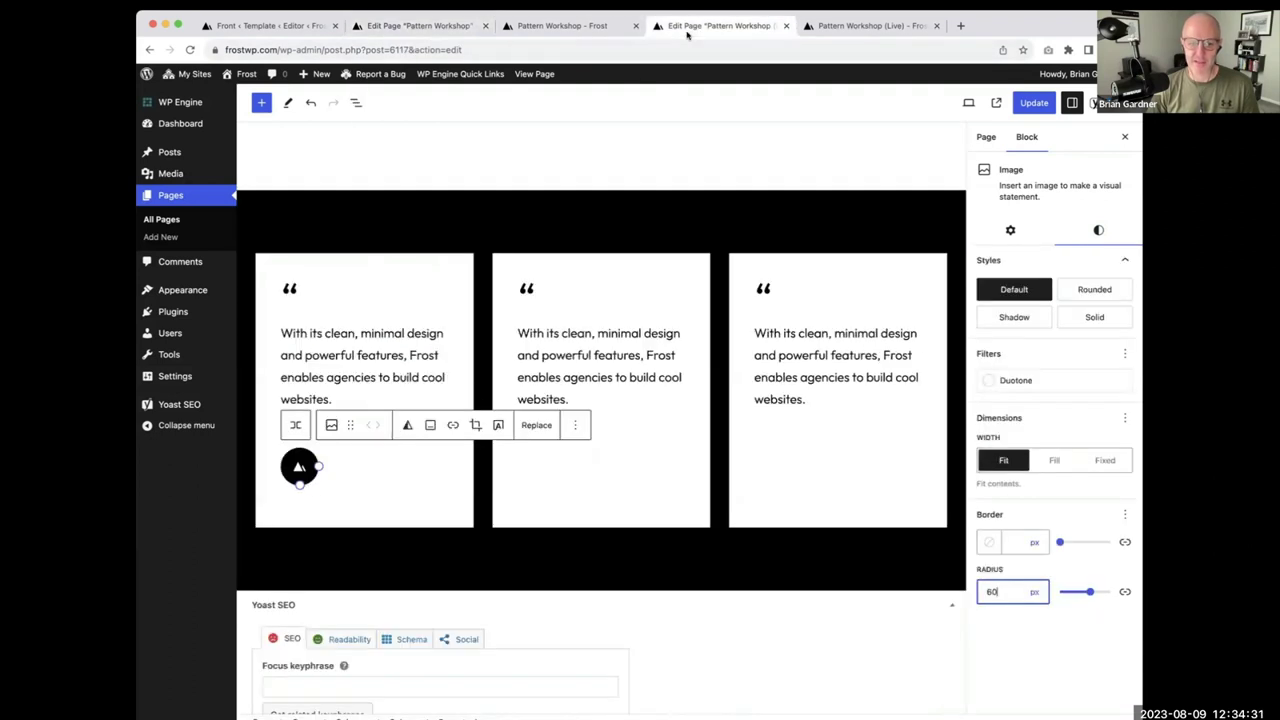
Add a paragraph with the testimonial author's name beside the avatar, removing the extra empty paragraph.
click(362, 462)
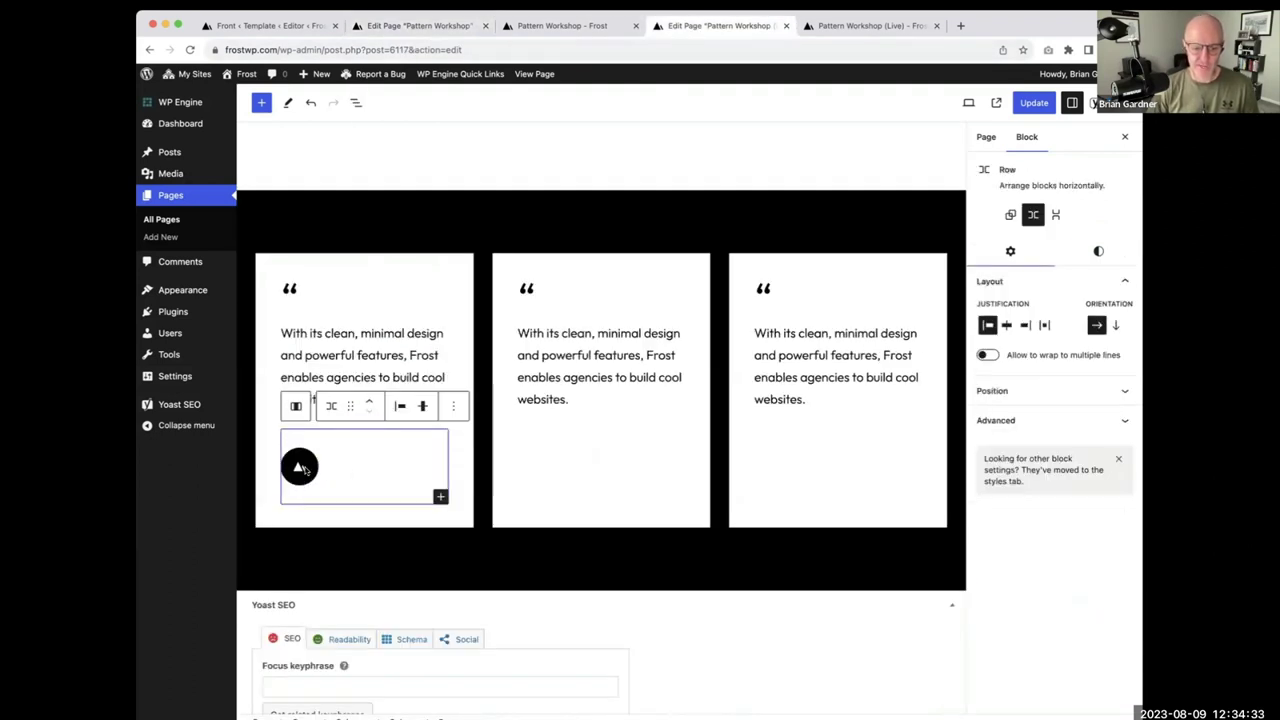
click(440, 497)
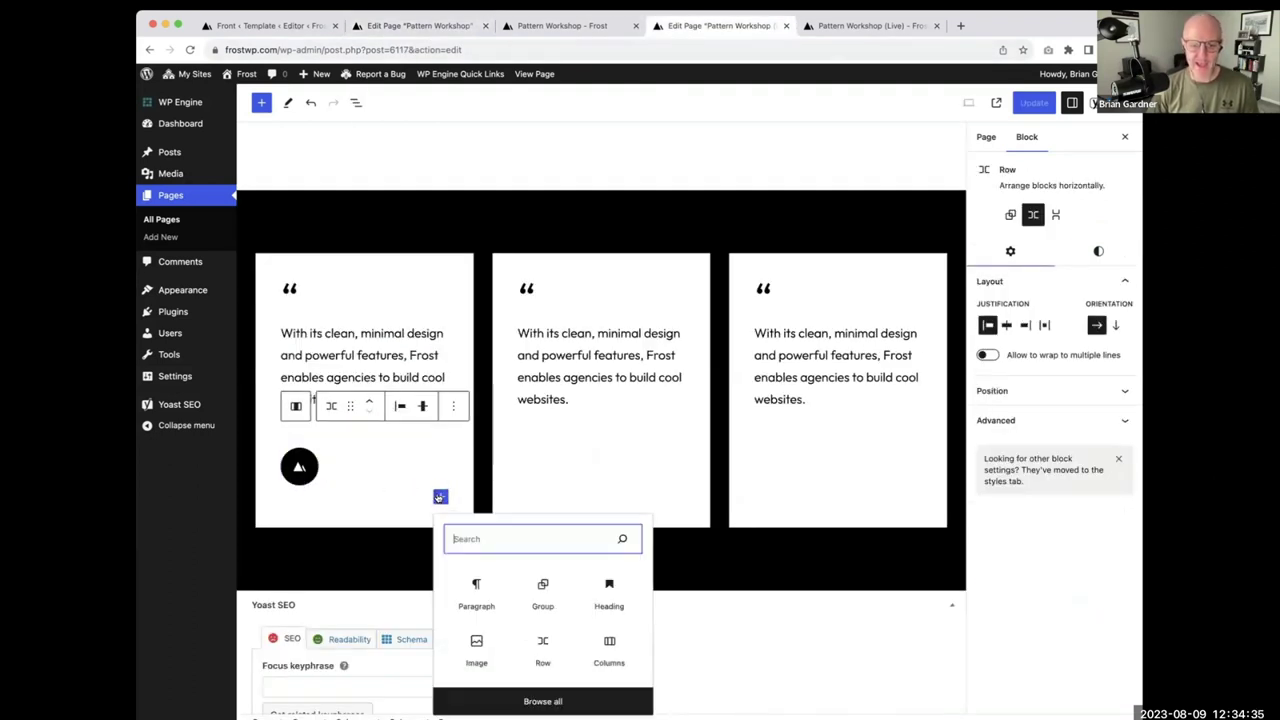
click(478, 588)
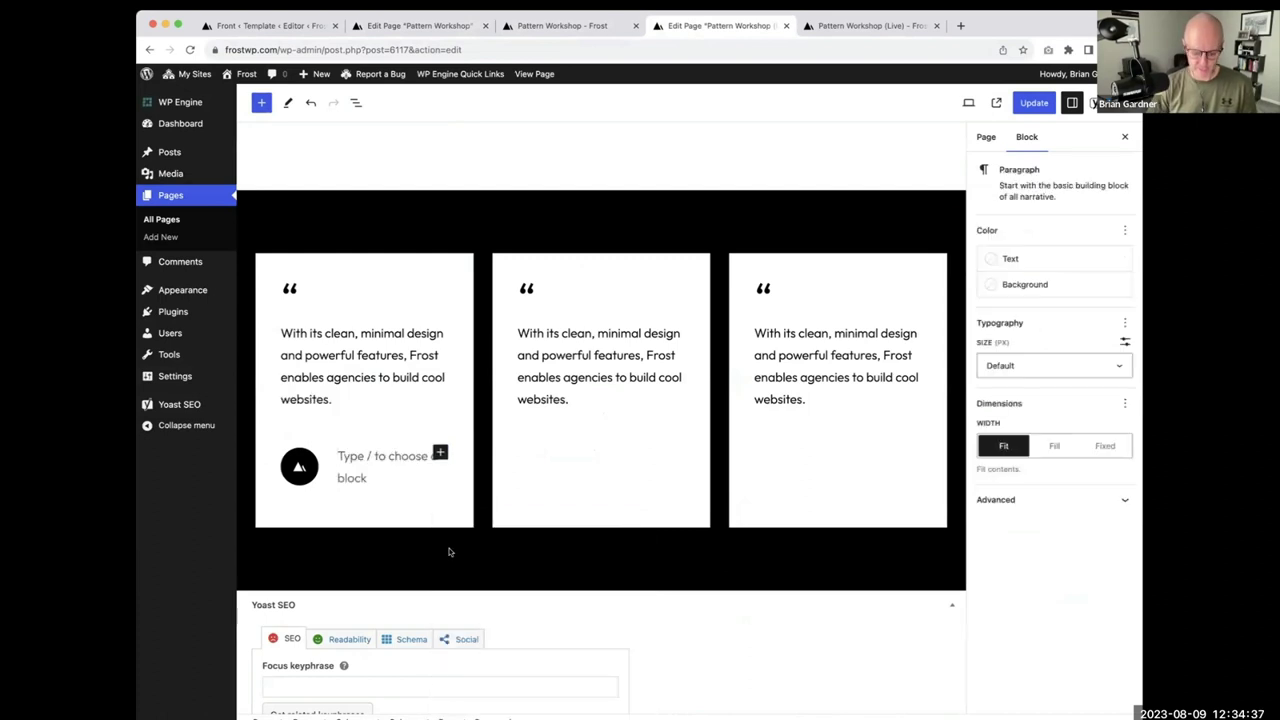
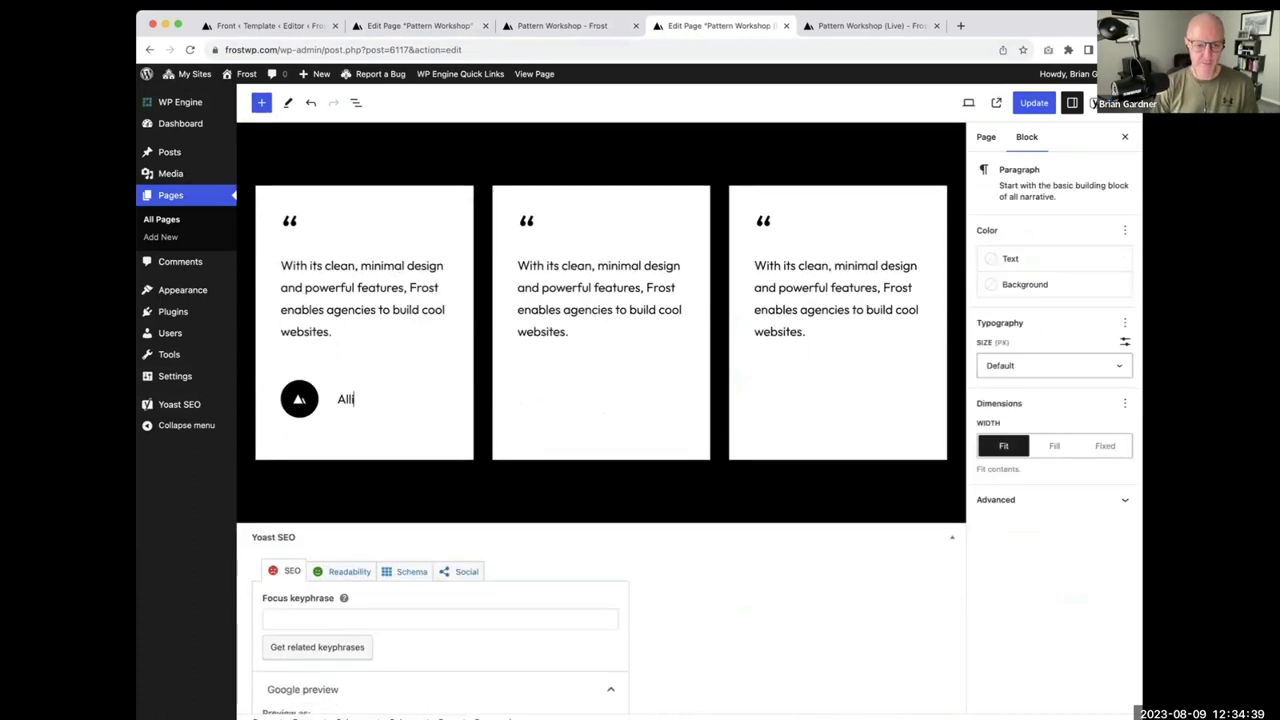
key(Return)
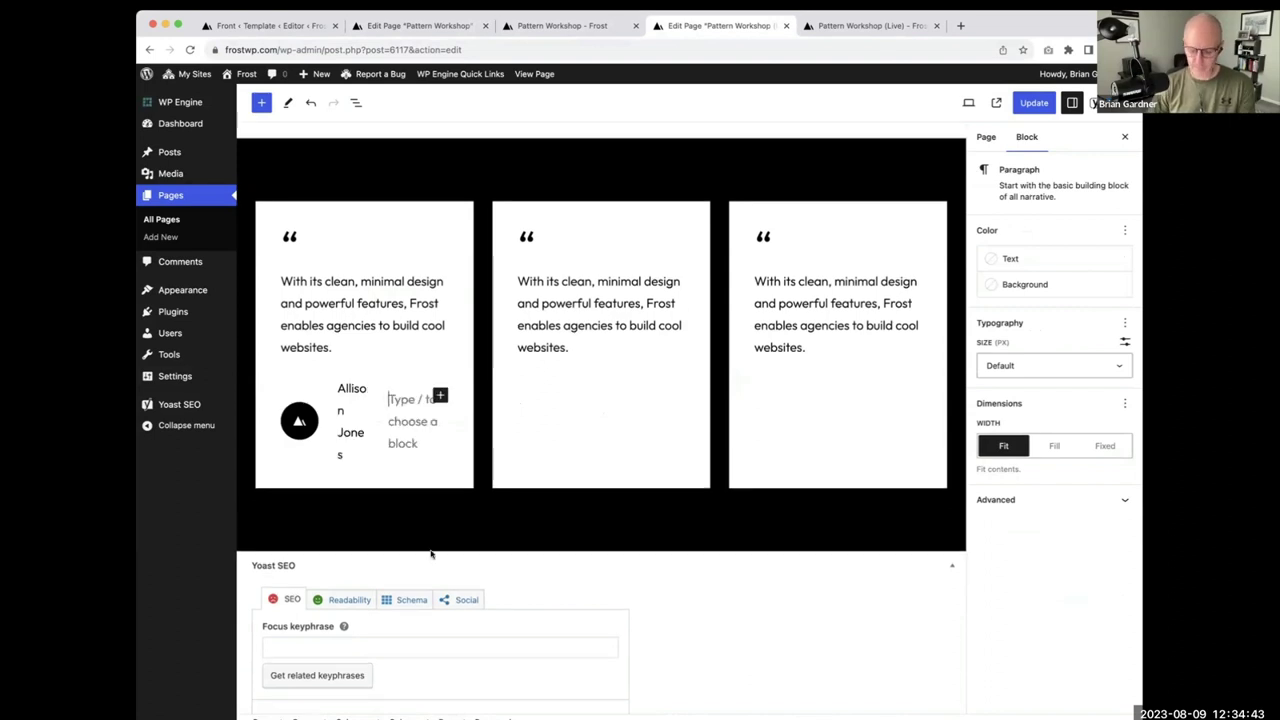
key(BackSpace)
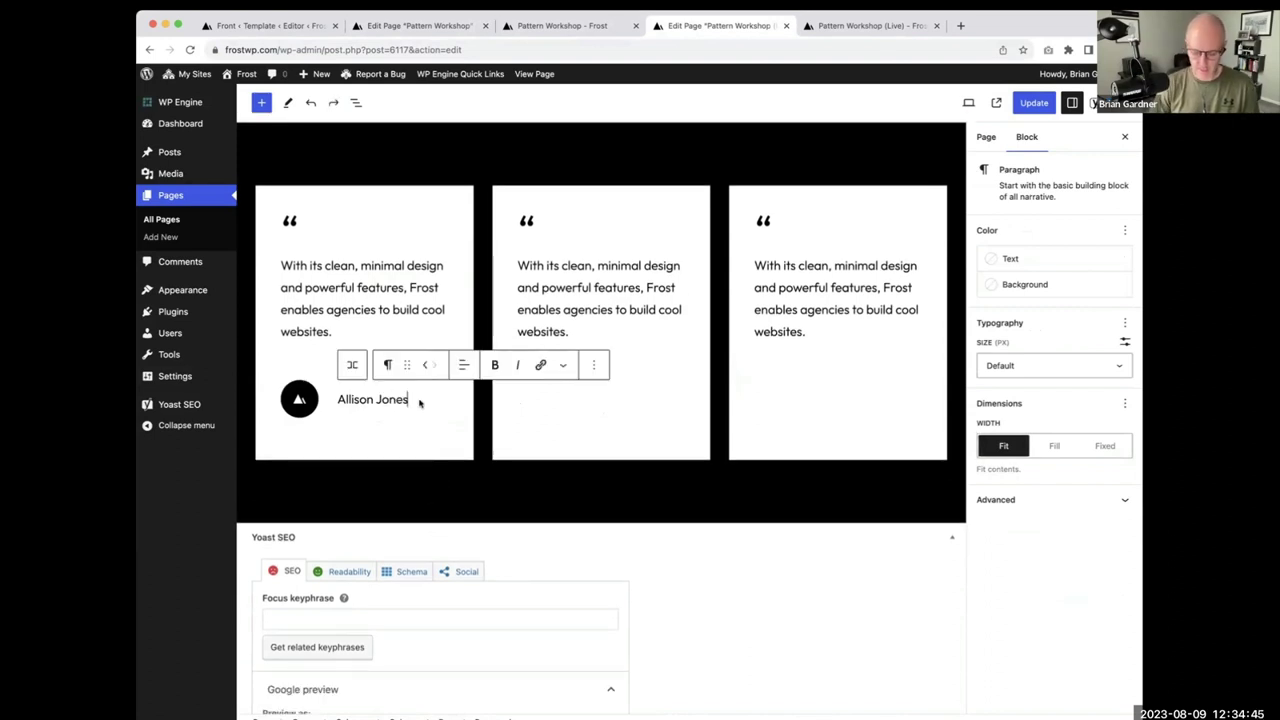
Compare with how the reference card structures the name, then bring up the name paragraph's options.
scroll(420, 403, down, 1)
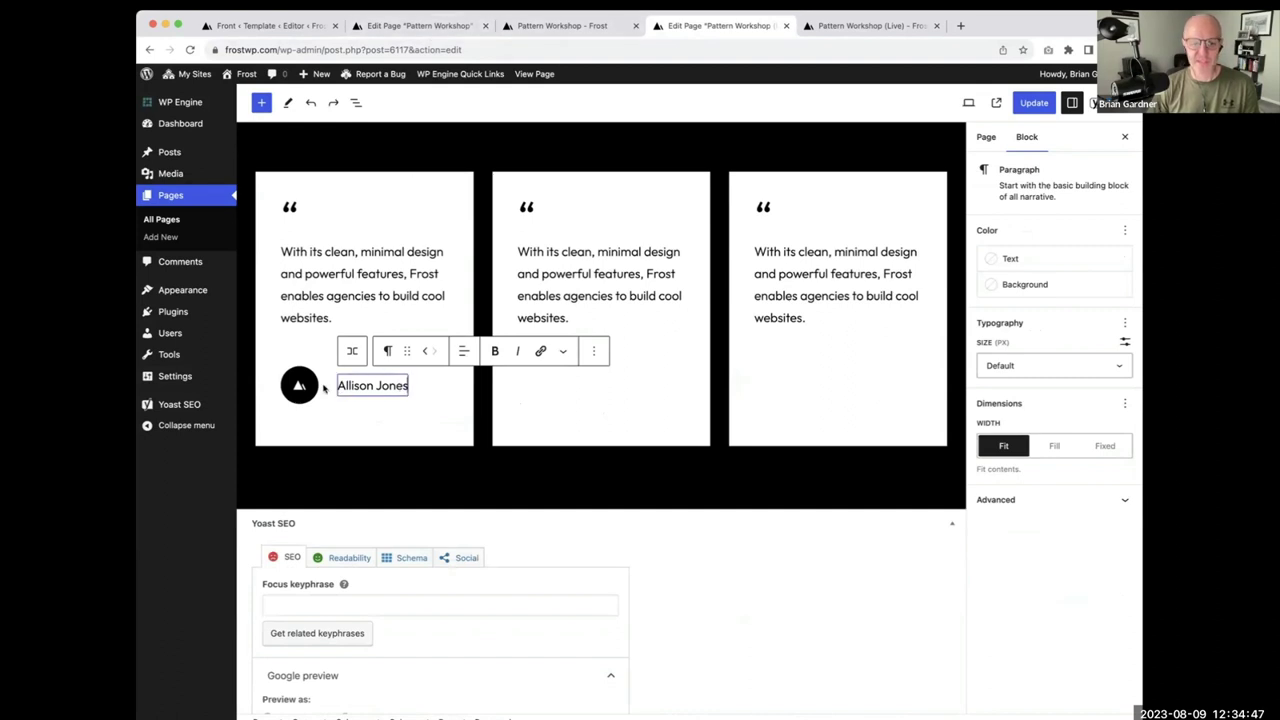
click(440, 26)
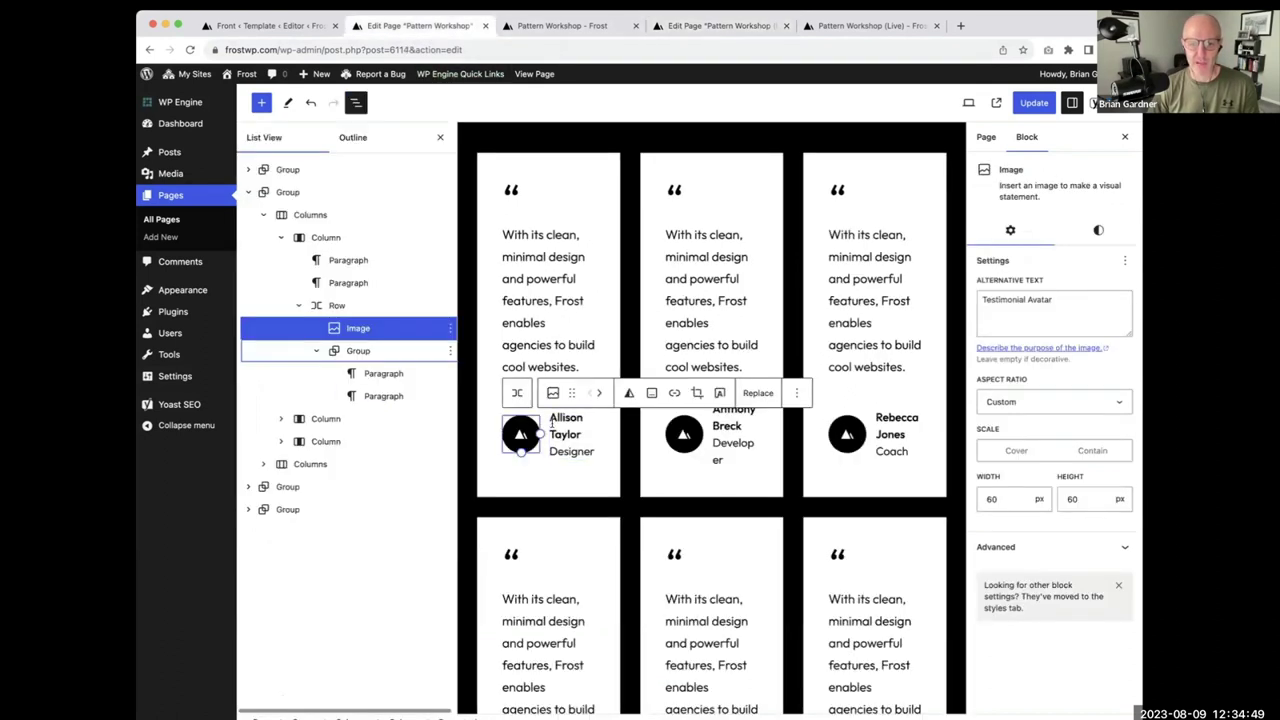
scroll(358, 352, right, 1)
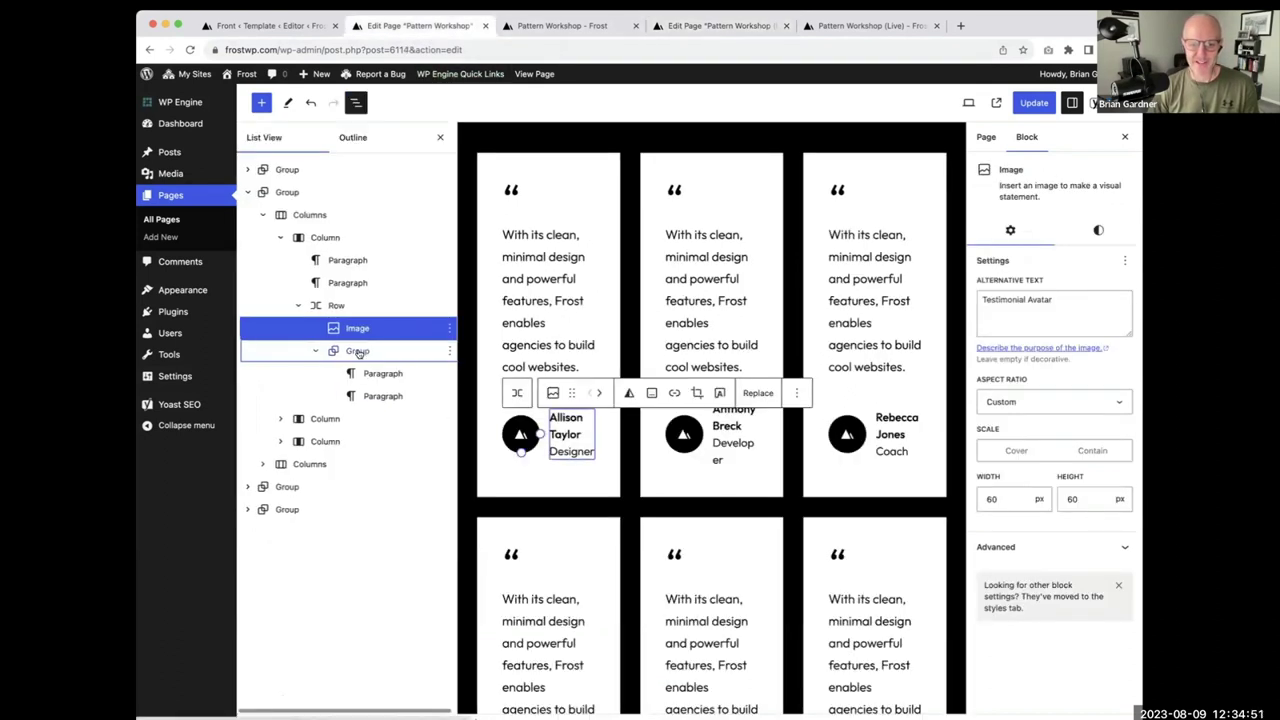
click(694, 27)
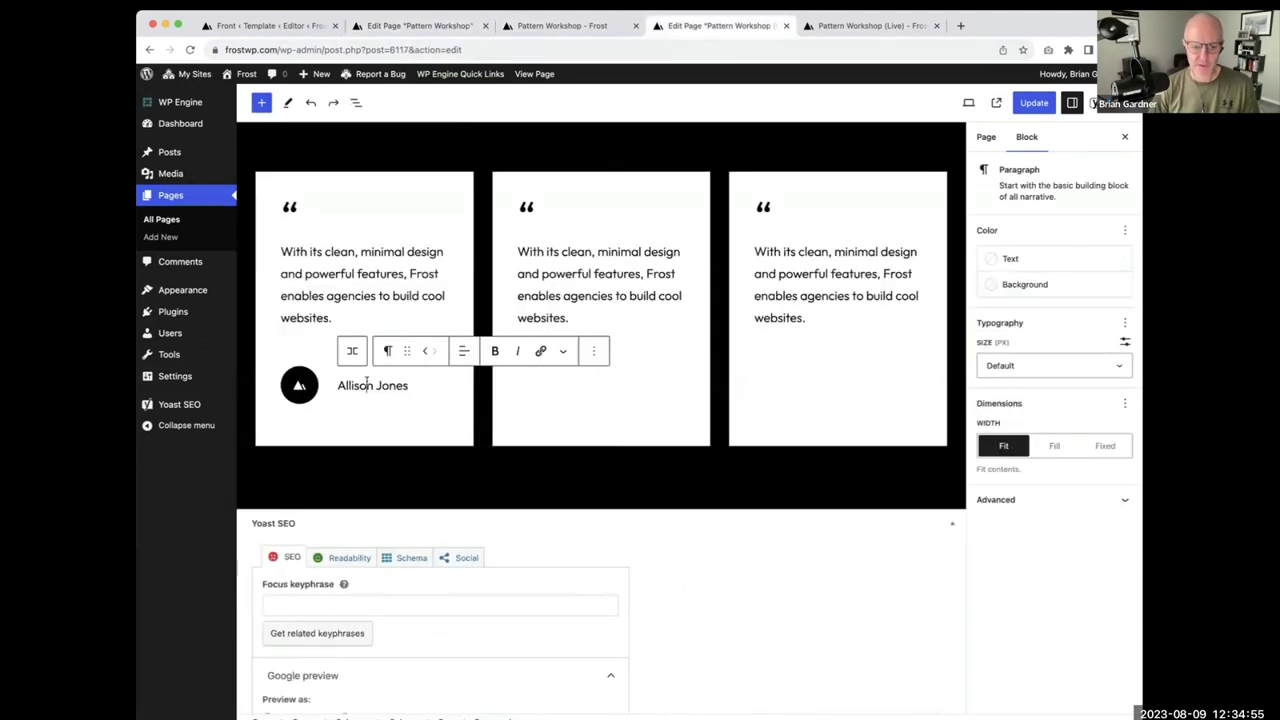
click(594, 351)
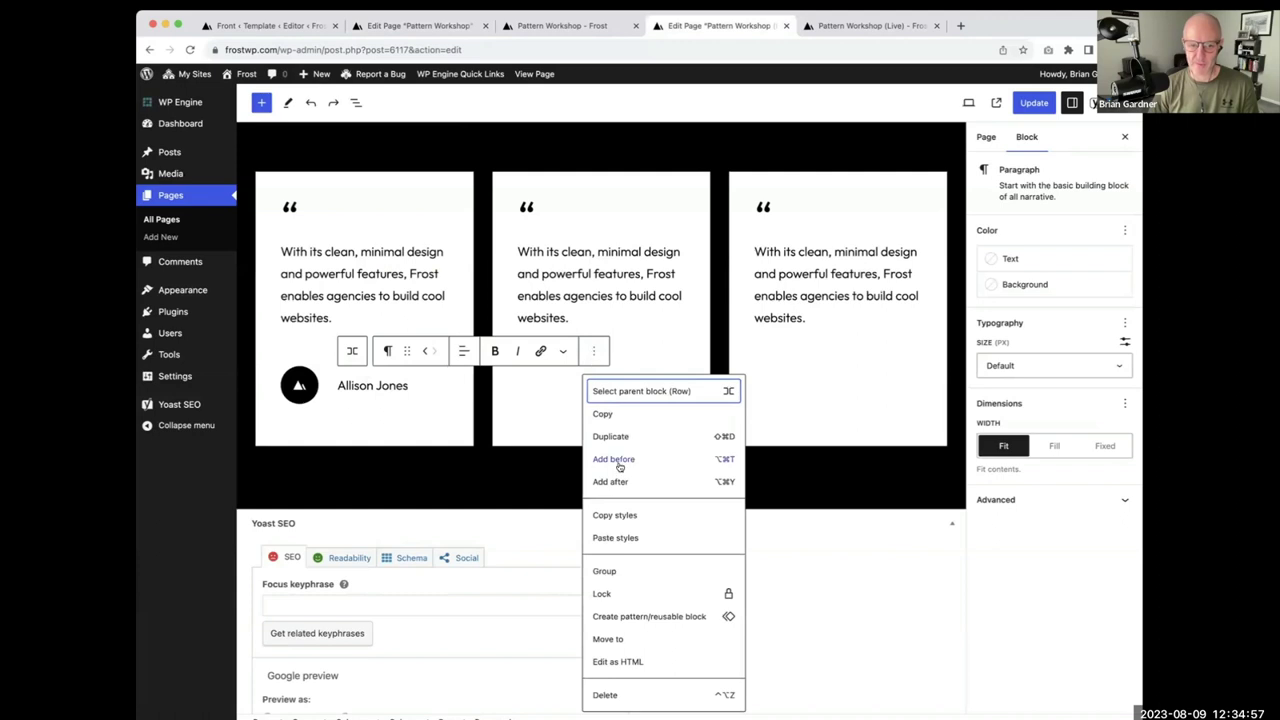
Wrap the name paragraph in a Group and add a 'President' paragraph beneath it.
click(612, 572)
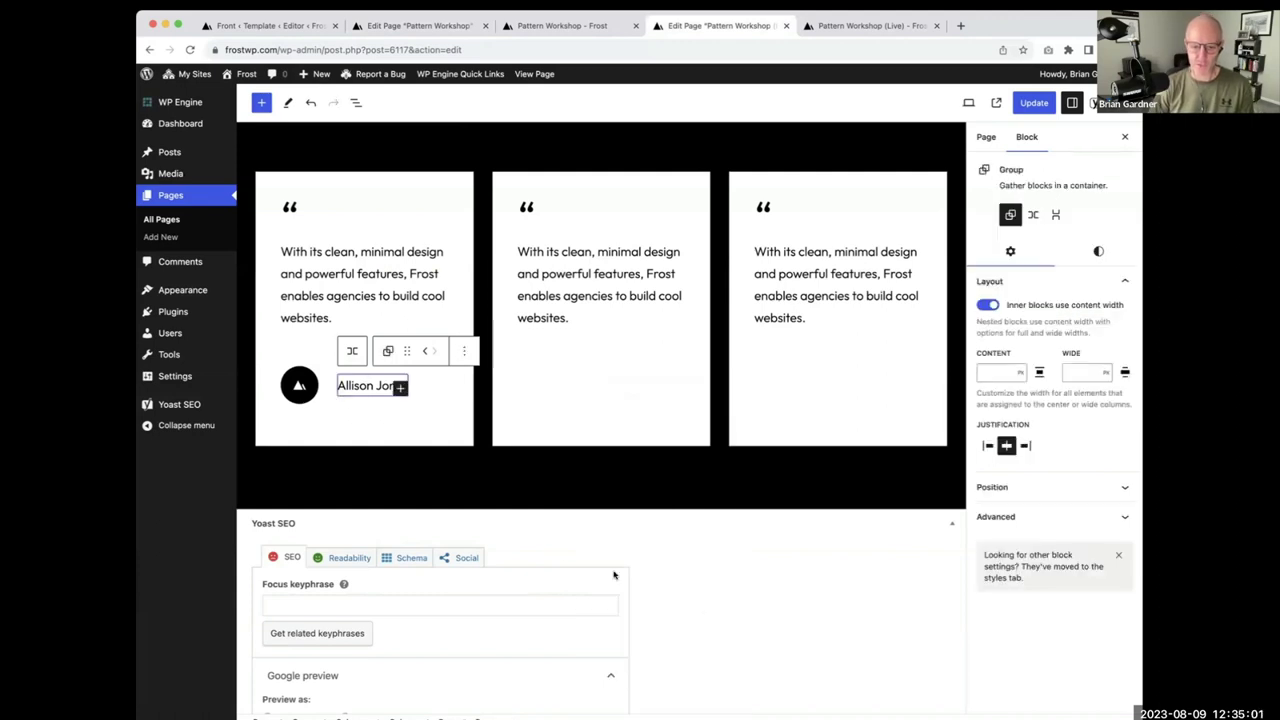
mouse_move(484, 422)
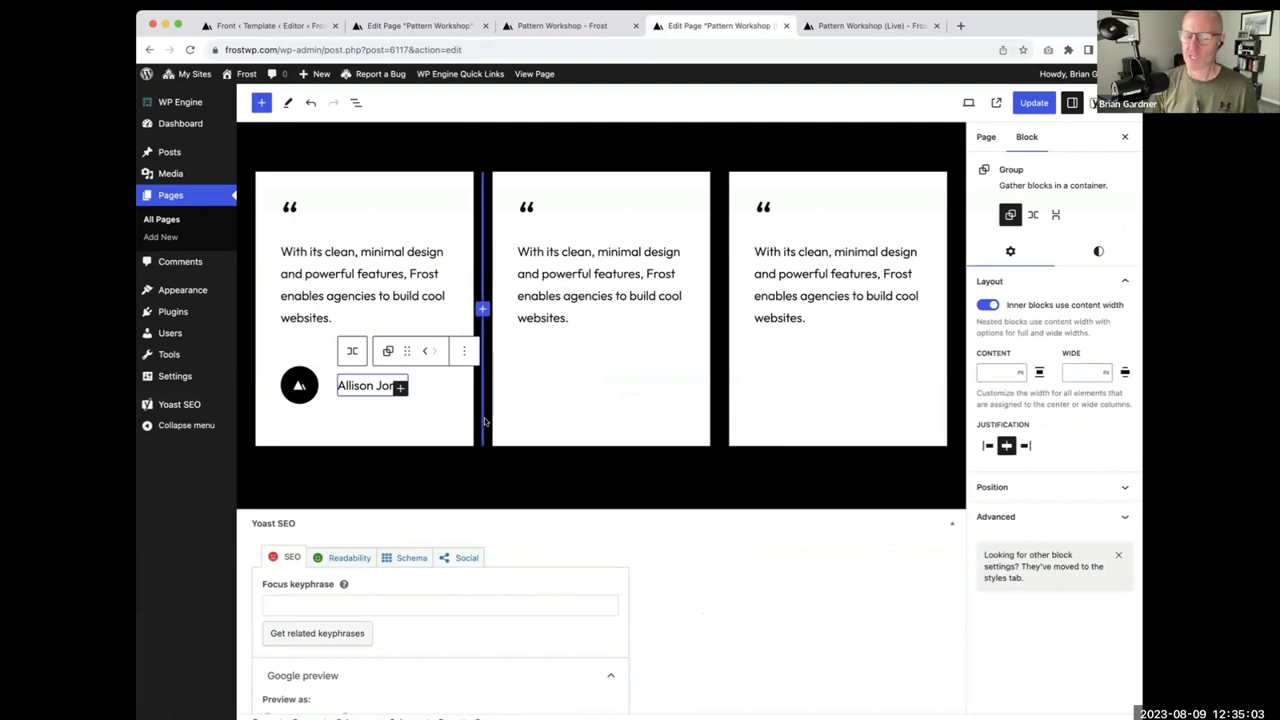
click(400, 390)
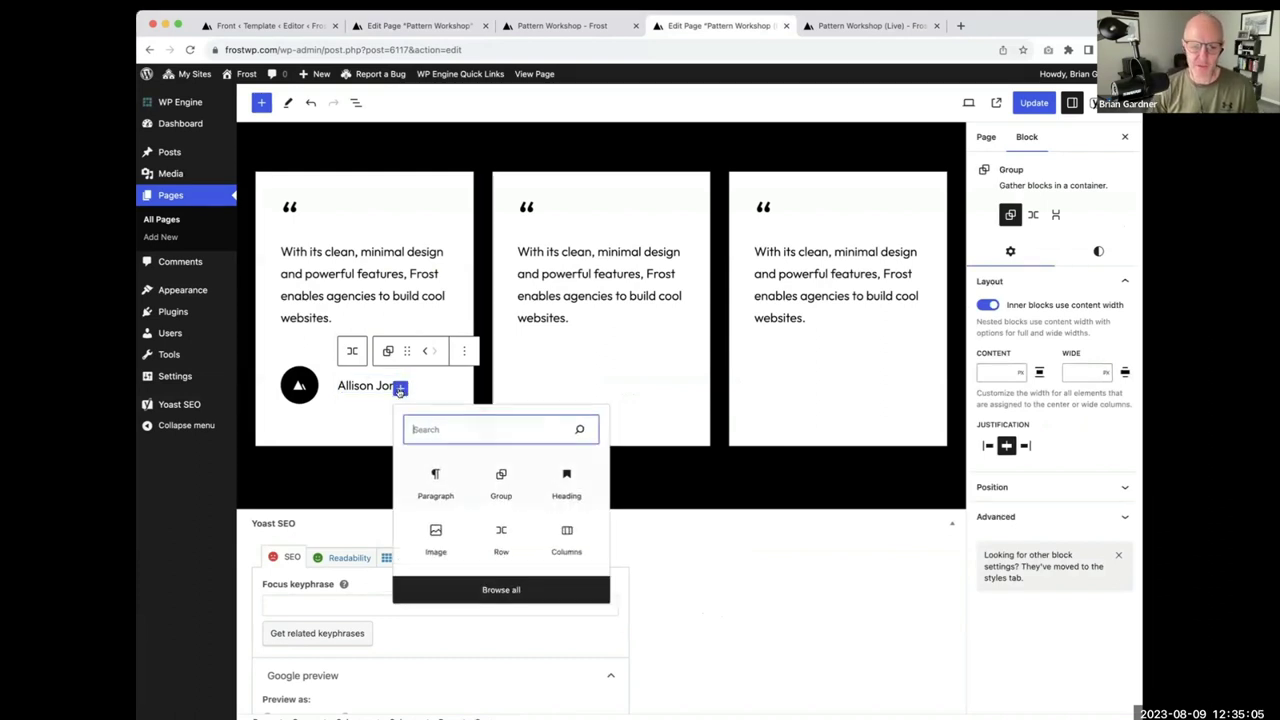
click(434, 477)
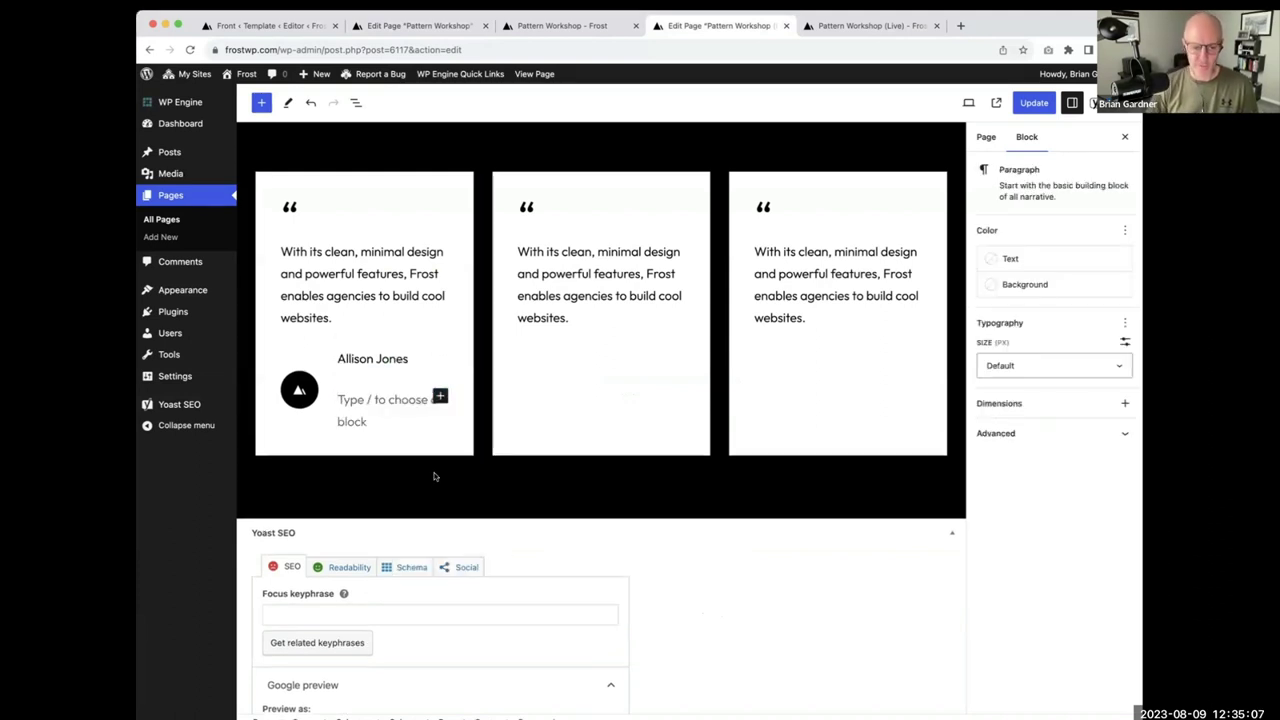
text(President)
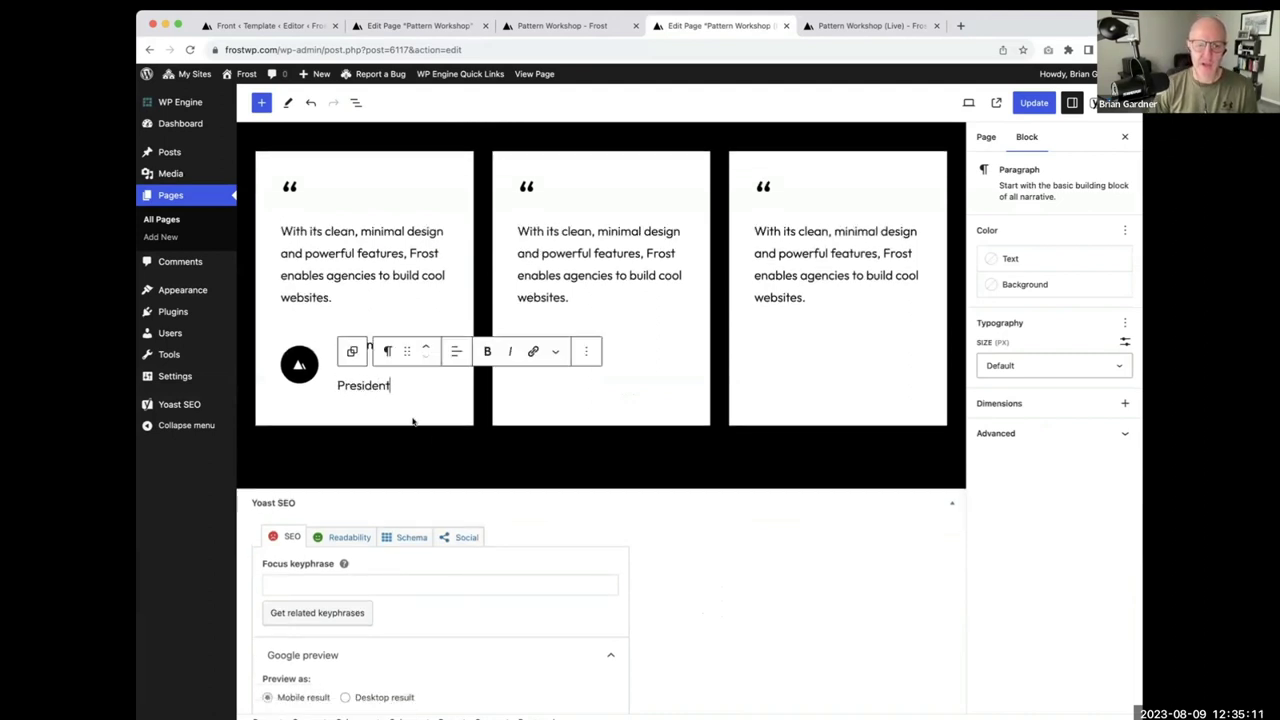
click(370, 253)
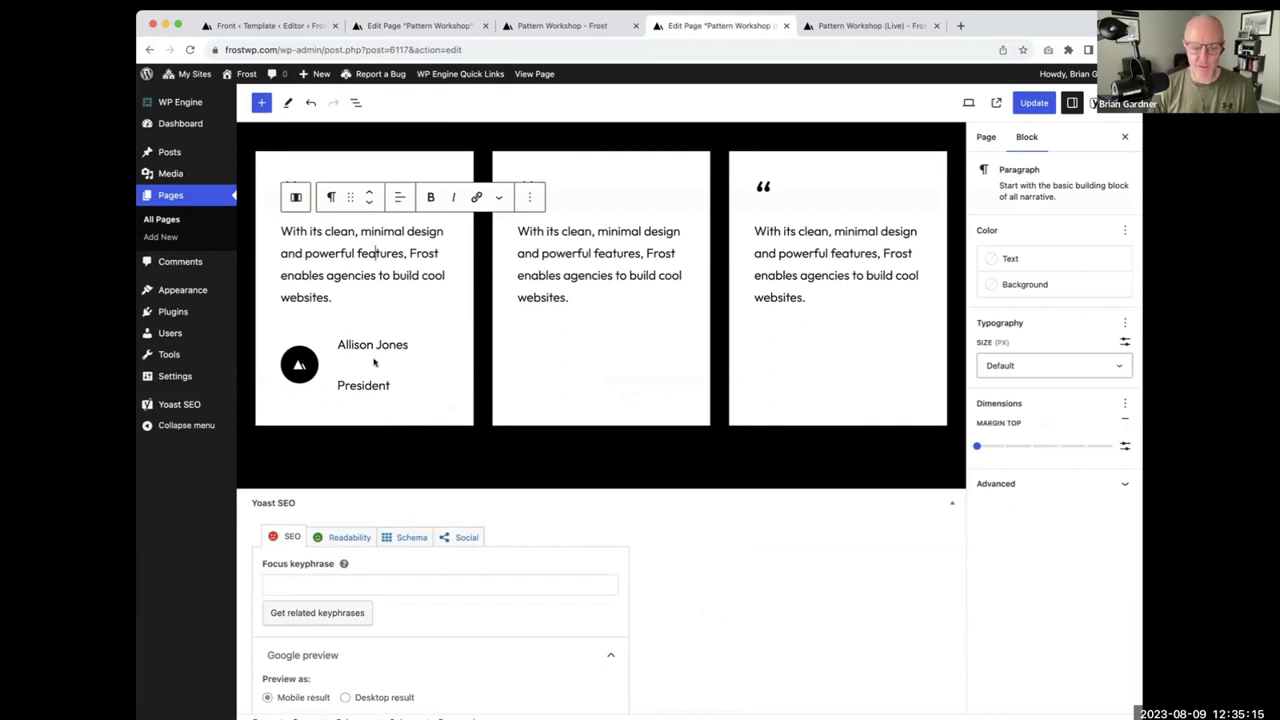
mouse_move(372, 364)
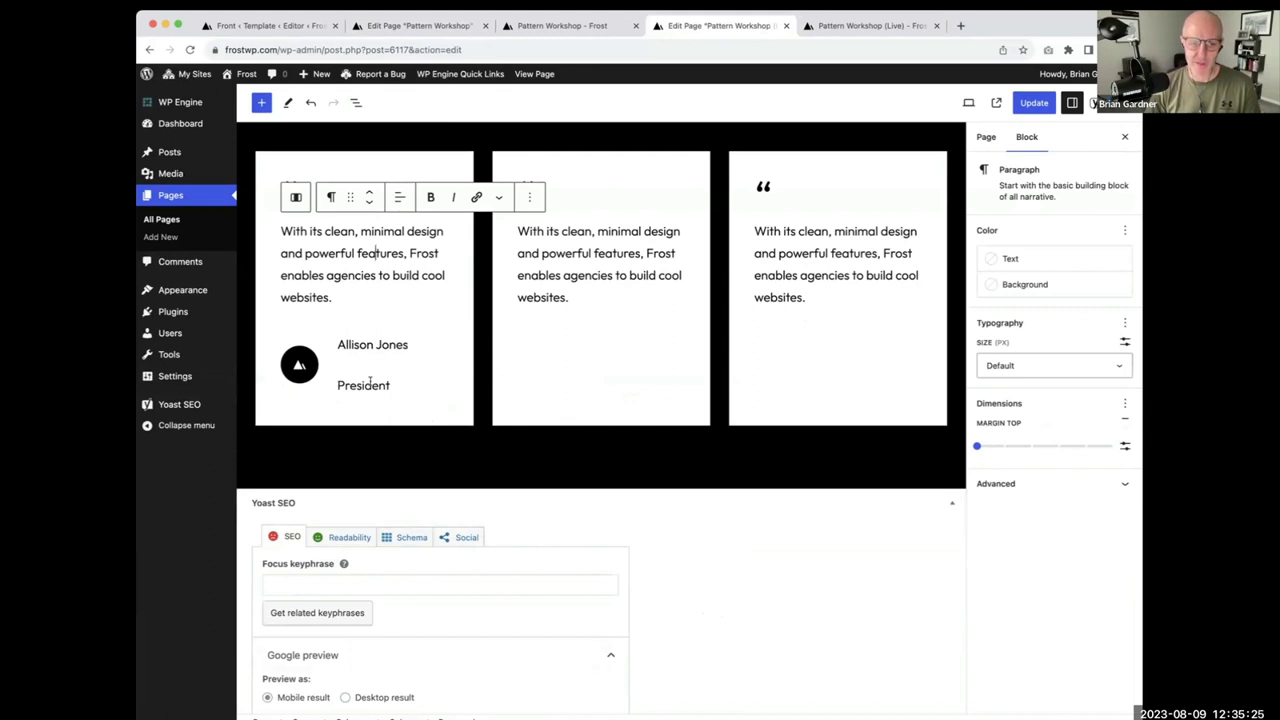
click(379, 343)
Set the name-and-title Group's block spacing to 0 so the lines sit together.
click(352, 310)
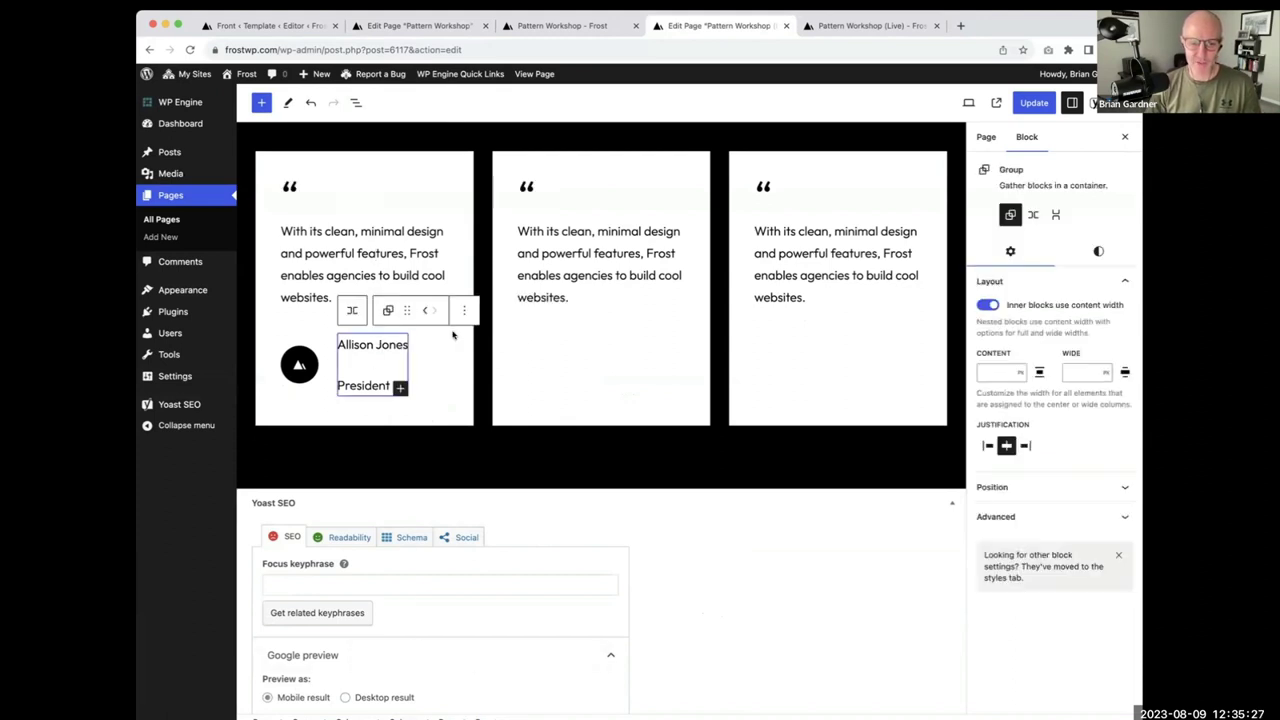
click(1098, 252)
scroll(1049, 502, down, 3)
scroll(1049, 502, down, 1)
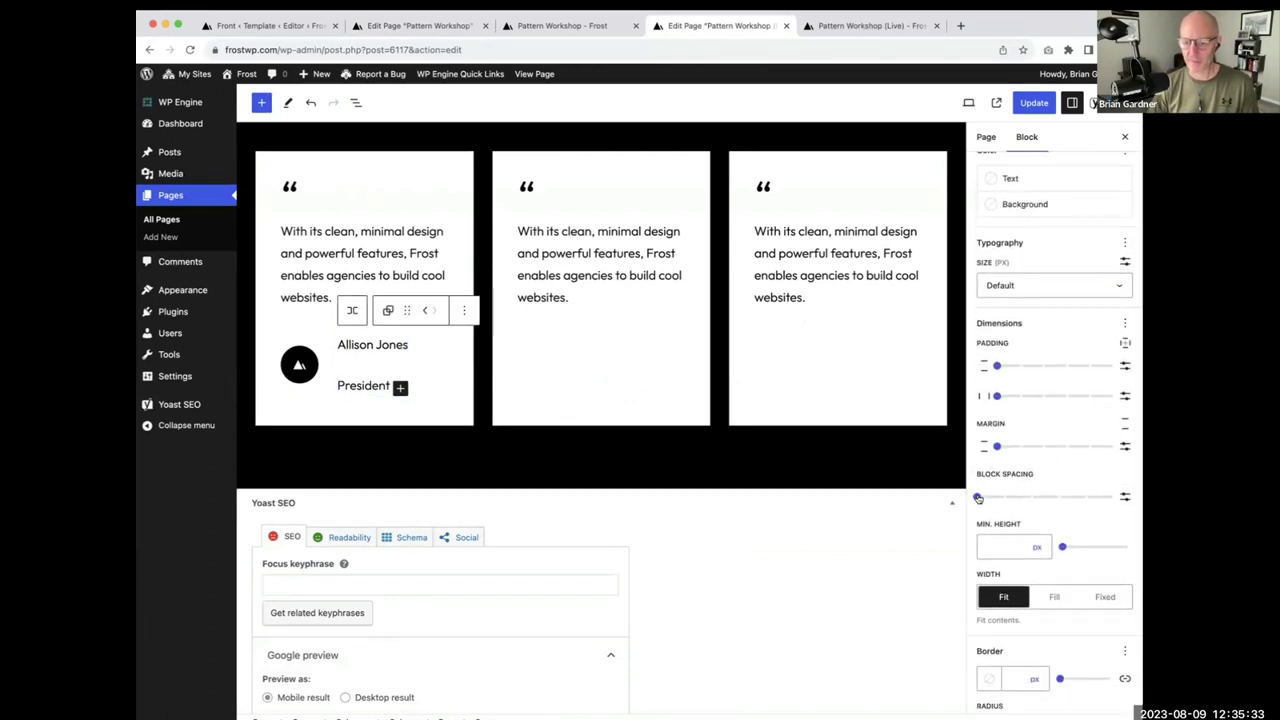
click(977, 498)
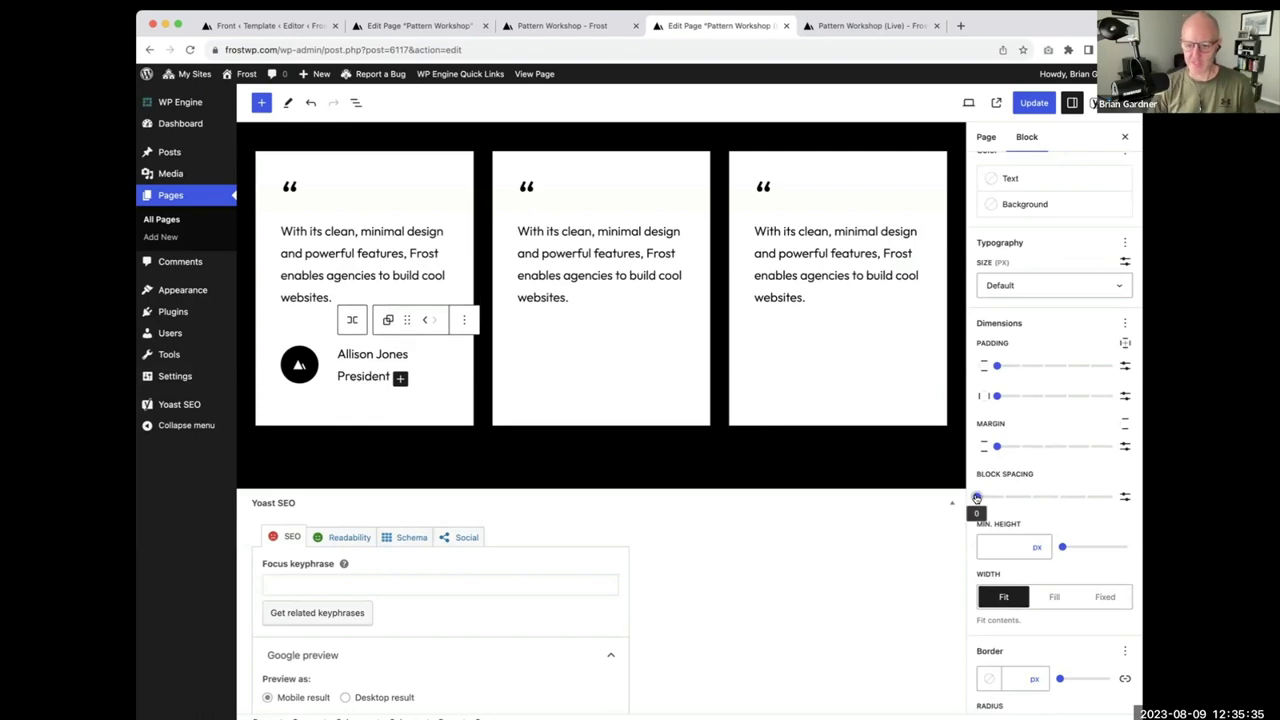
drag(985, 497, 1125, 497)
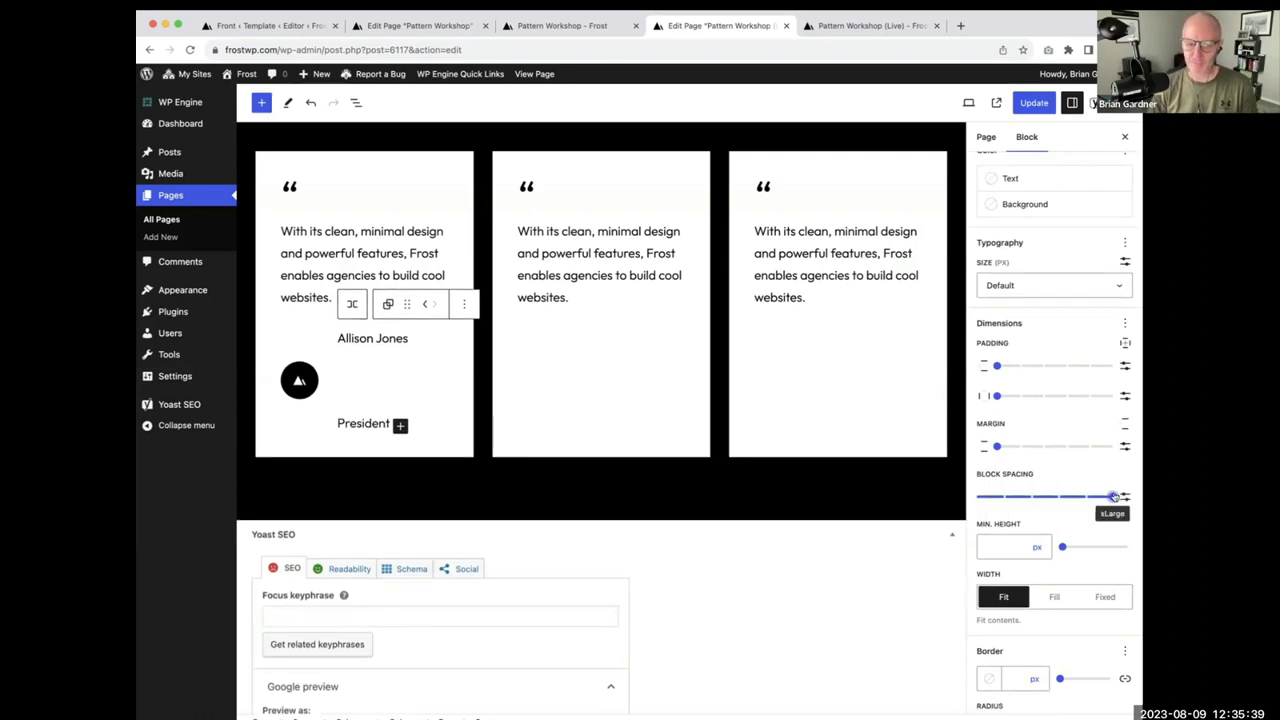
drag(1113, 497, 970, 507)
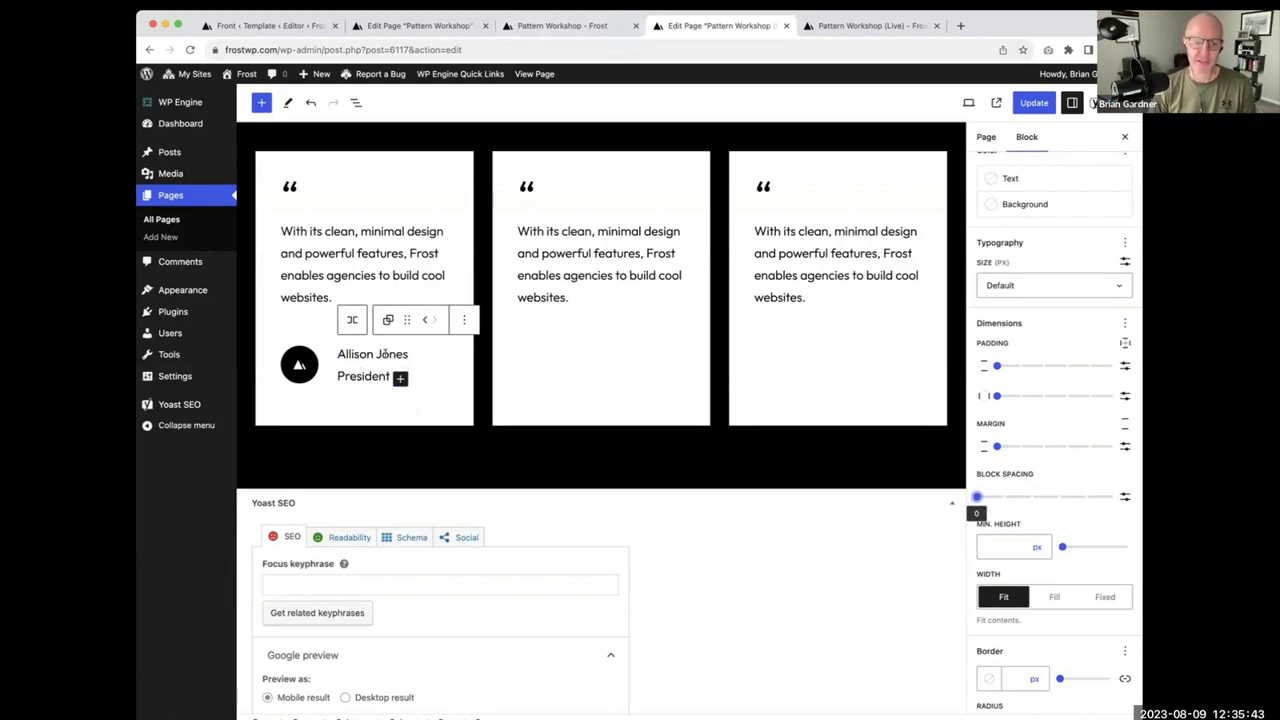
click(386, 353)
triple_click(380, 353)
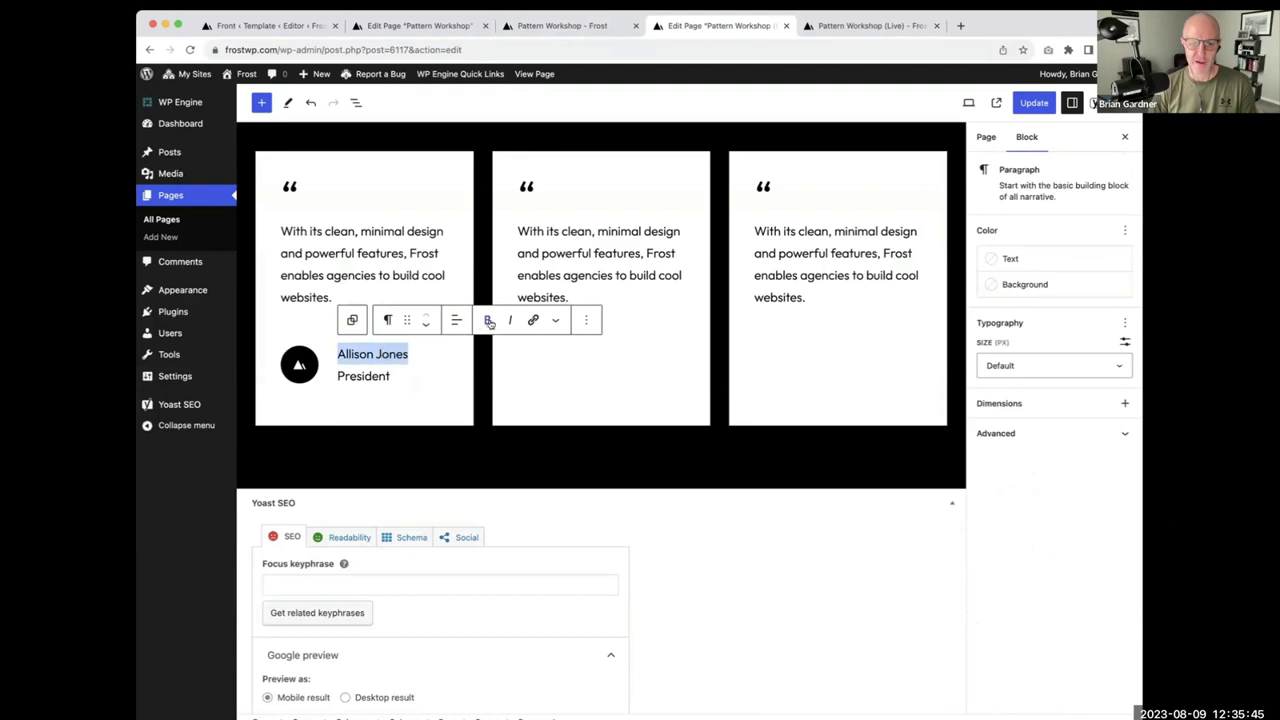
Make the author name bold and compare against the reference testimonial grid.
click(489, 322)
key(ctrl+shift+Tab)
key(ctrl+shift+Tab)
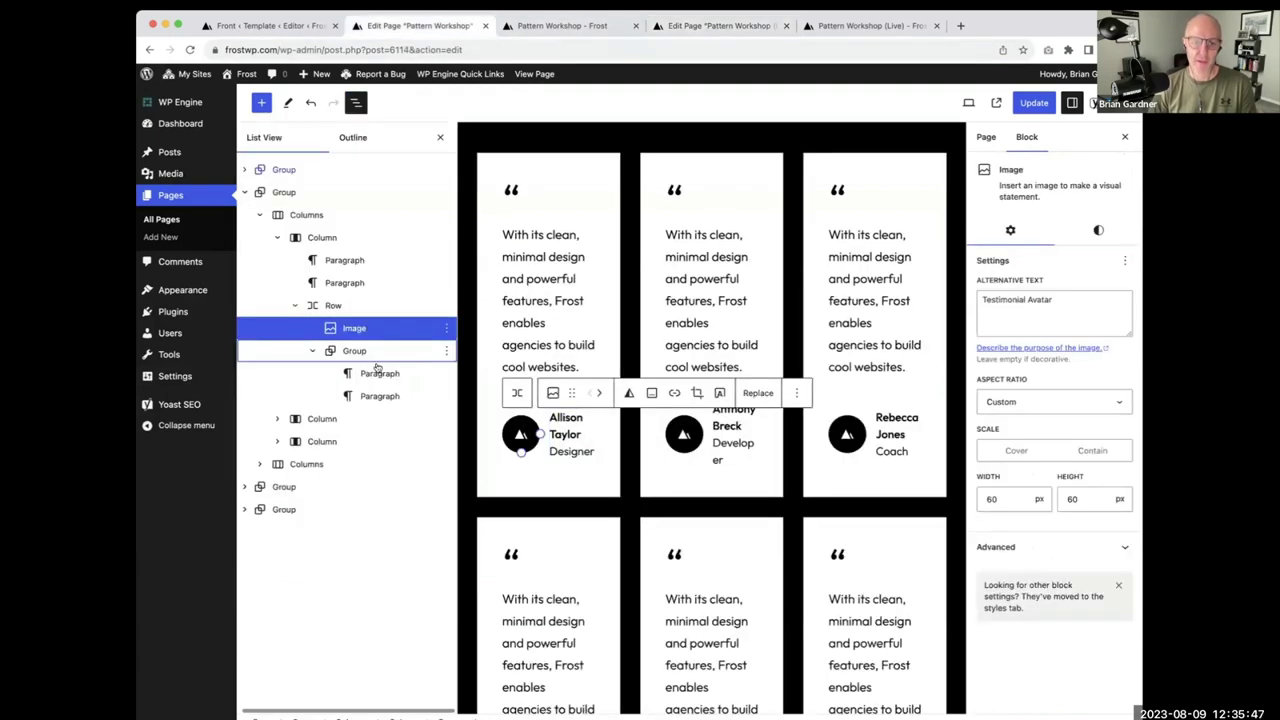
key(ctrl+Tab)
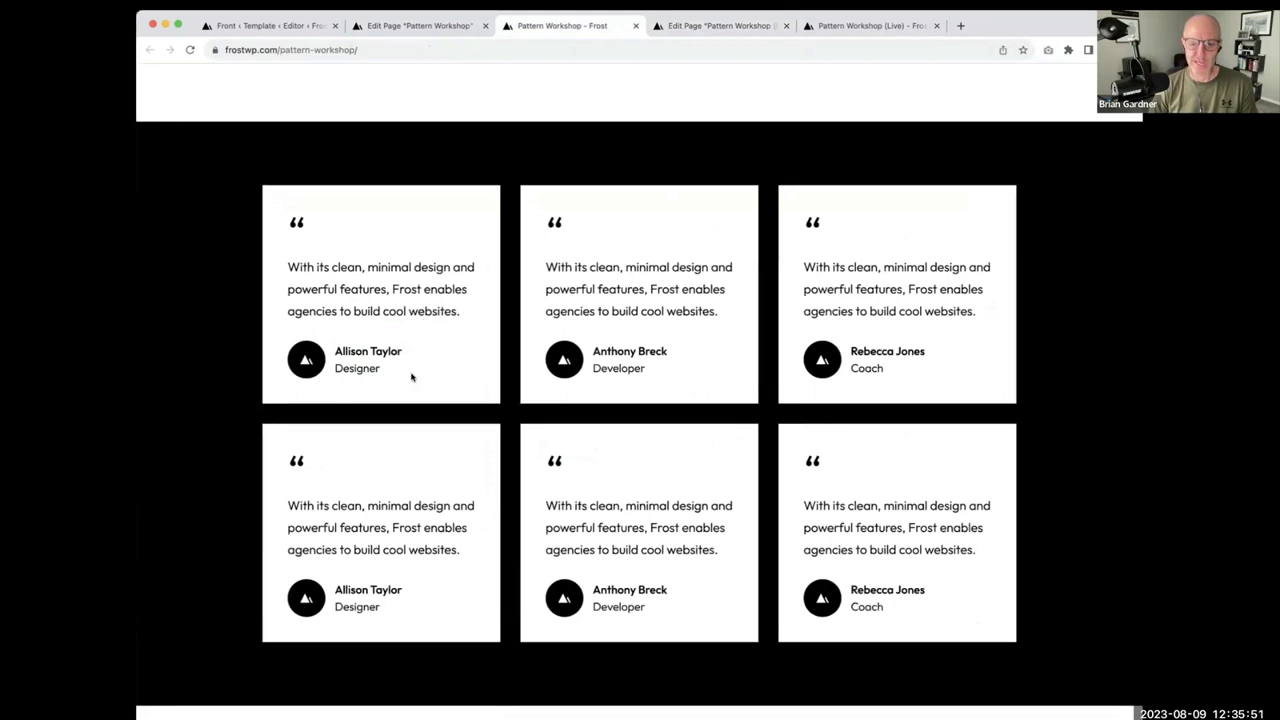
click(707, 29)
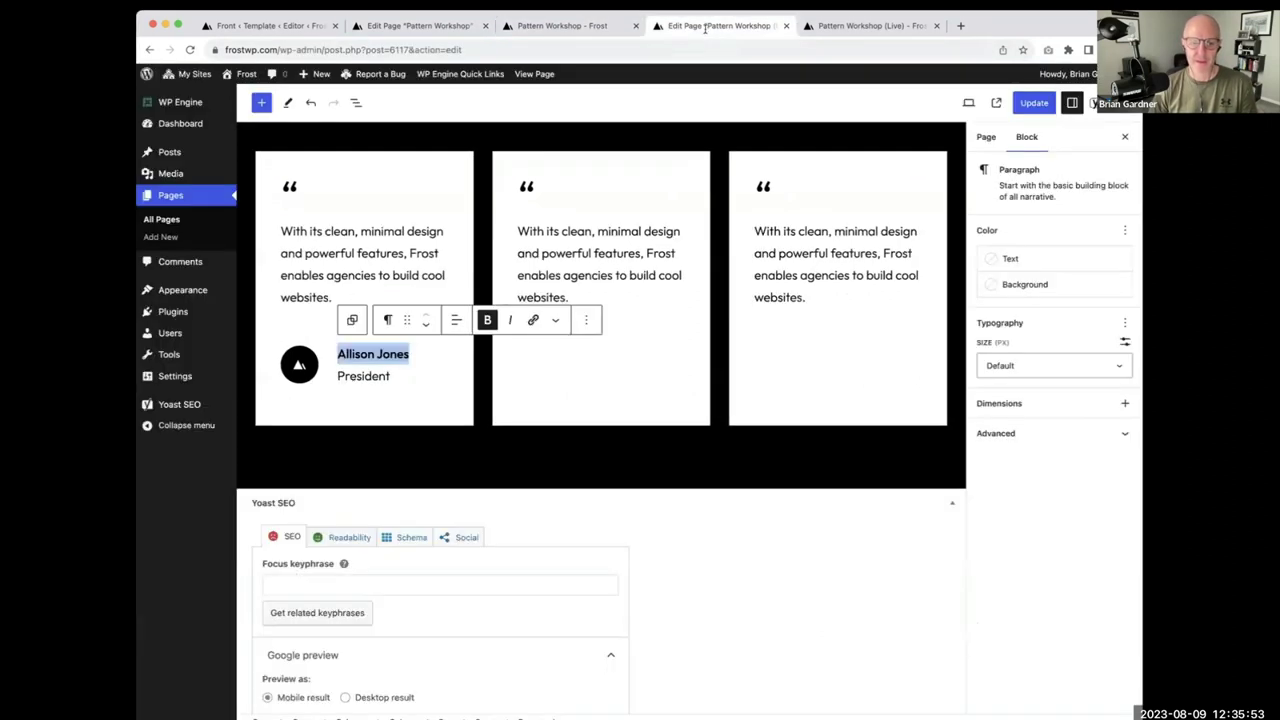
Save the page with Update and check the bold name on the live page.
click(1034, 103)
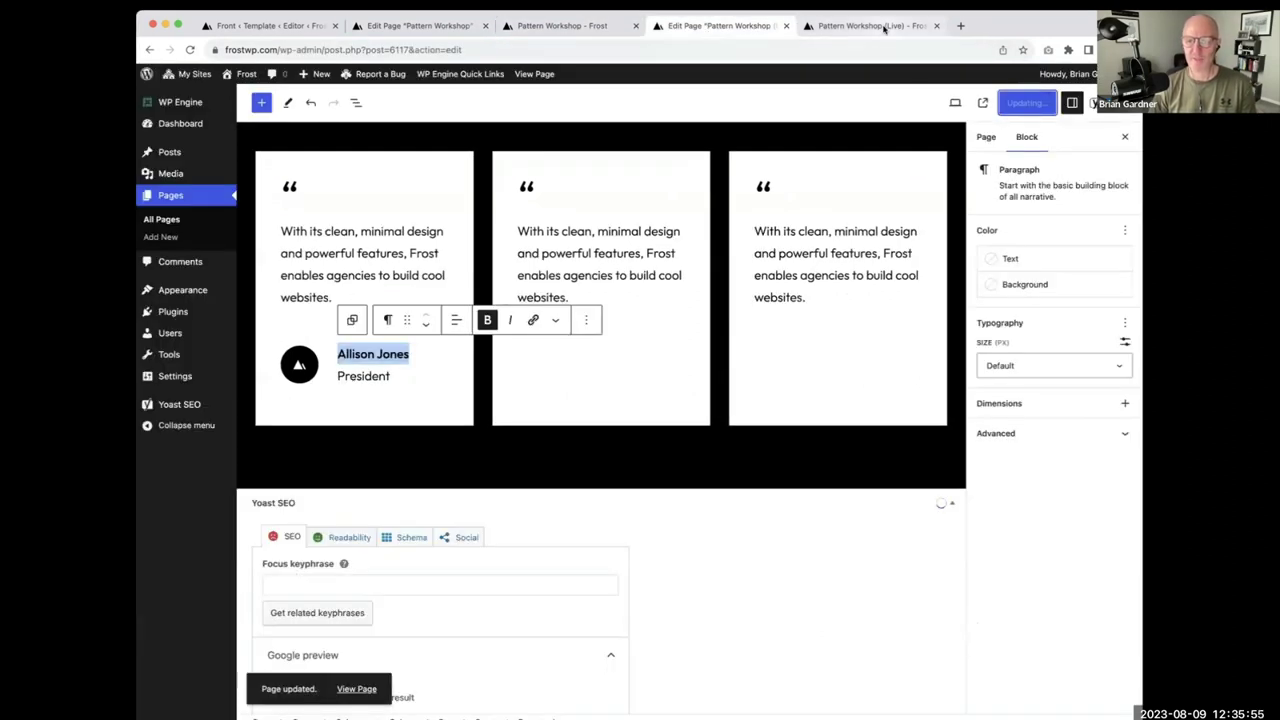
click(870, 25)
scroll(440, 300, down, 3)
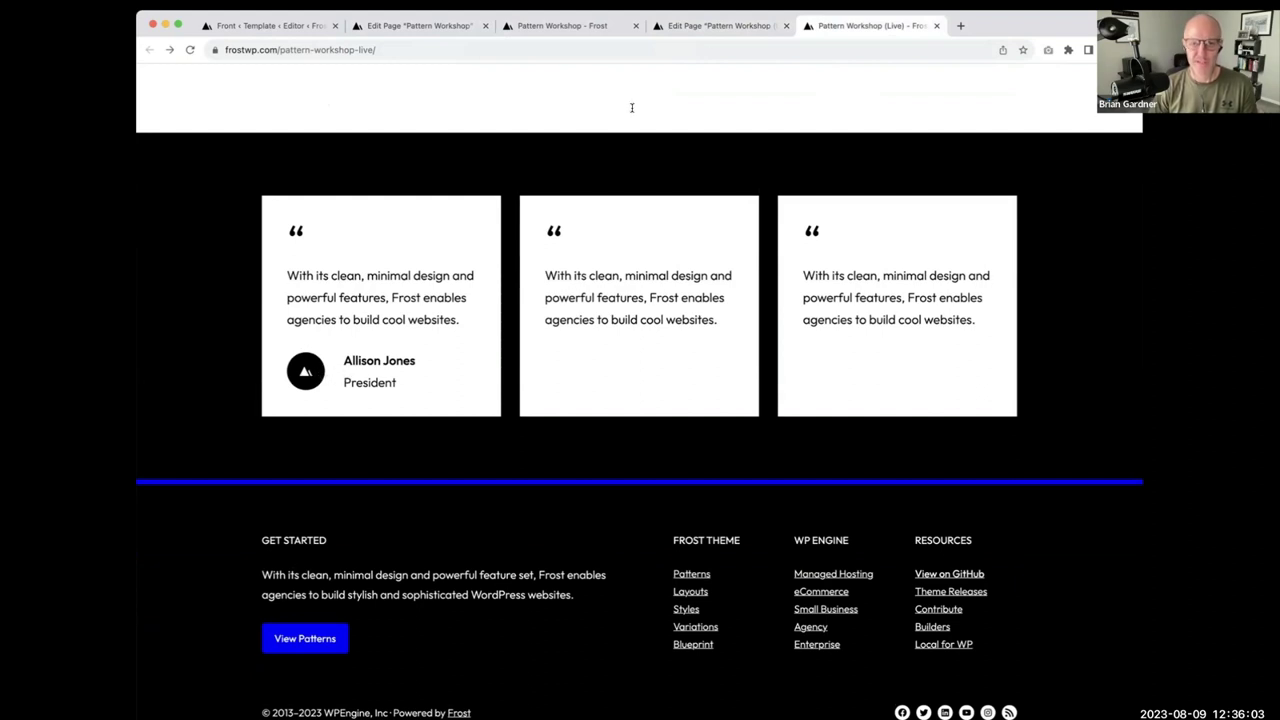
click(707, 30)
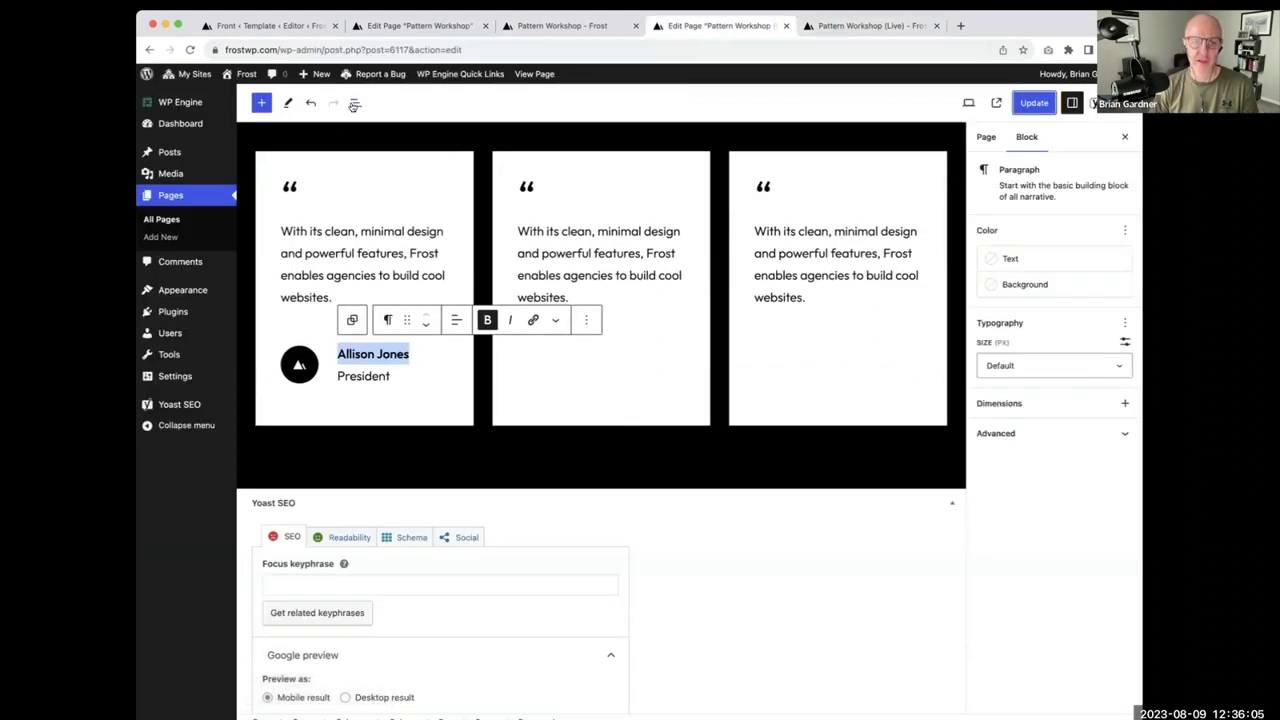
Select the avatar-and-name Row block in List View and show its style settings.
click(354, 104)
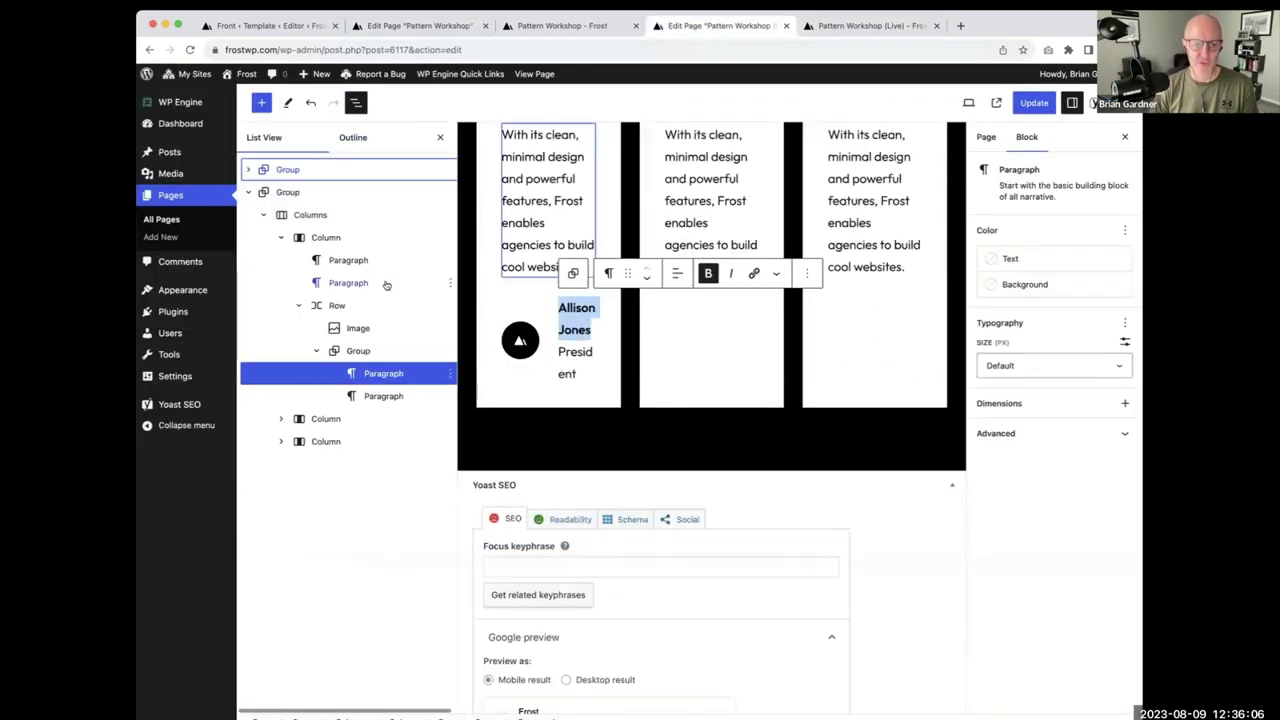
click(318, 350)
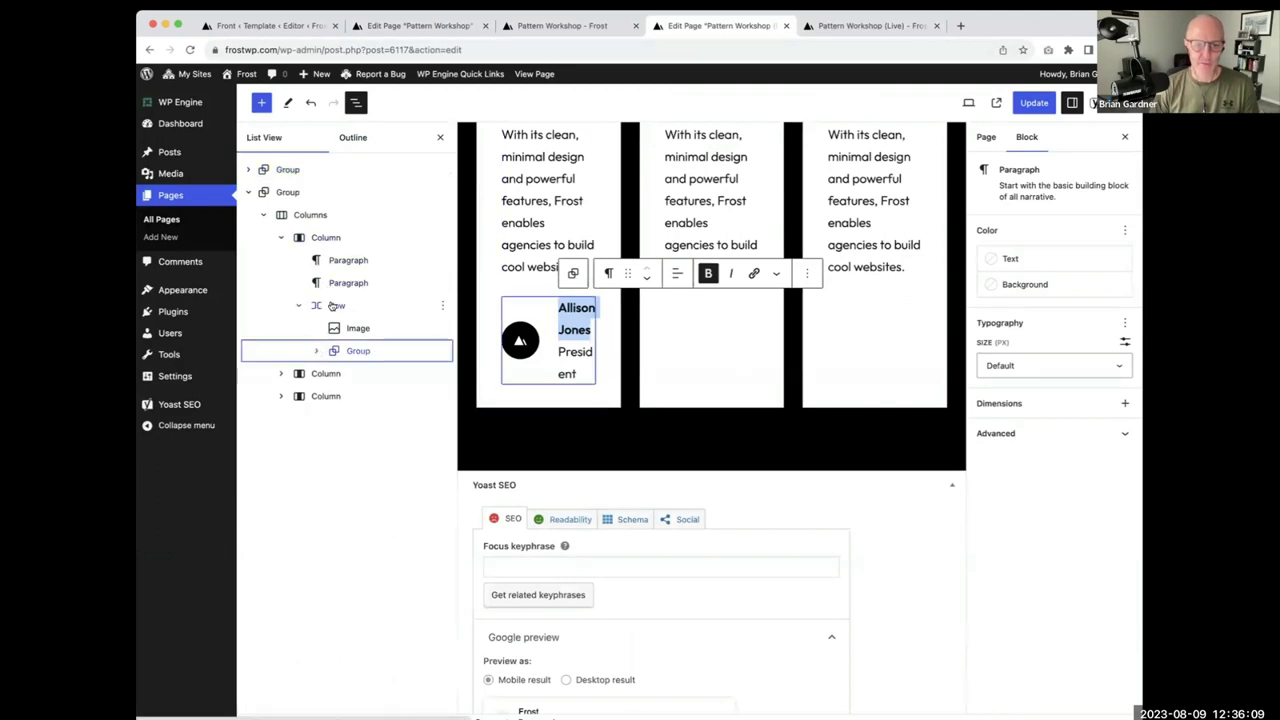
click(337, 305)
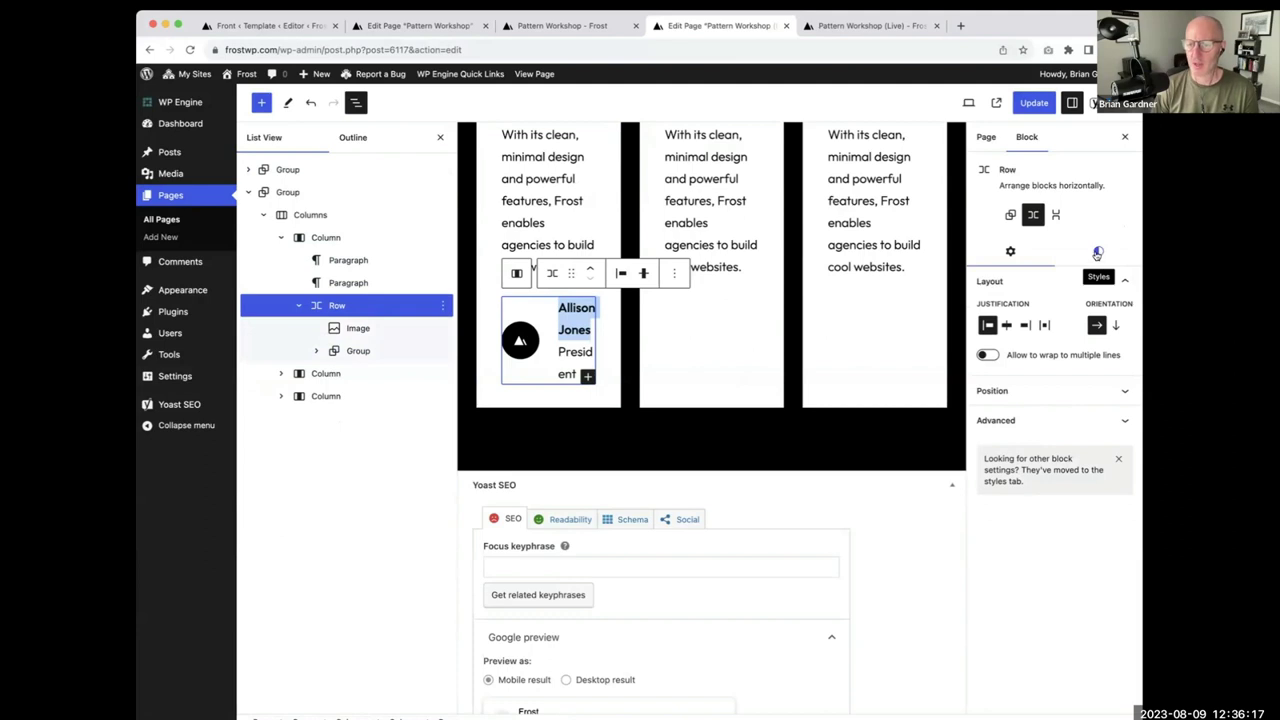
click(356, 351)
click(337, 305)
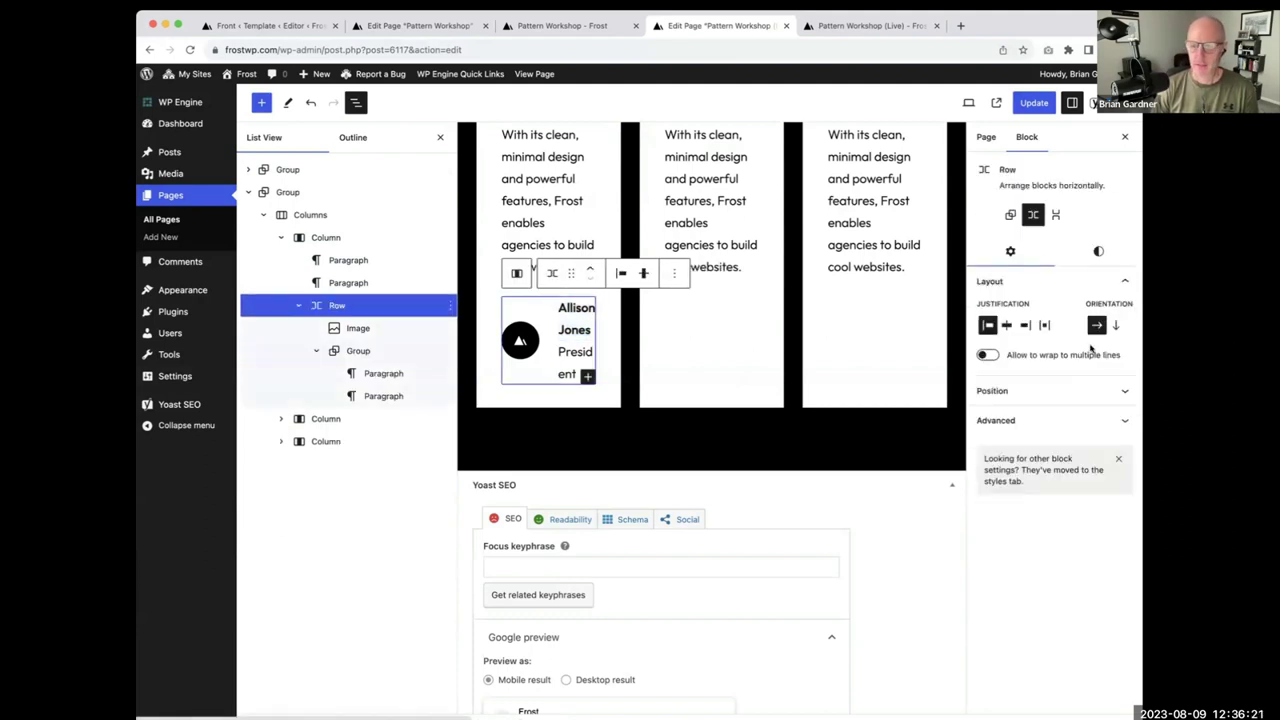
click(1098, 251)
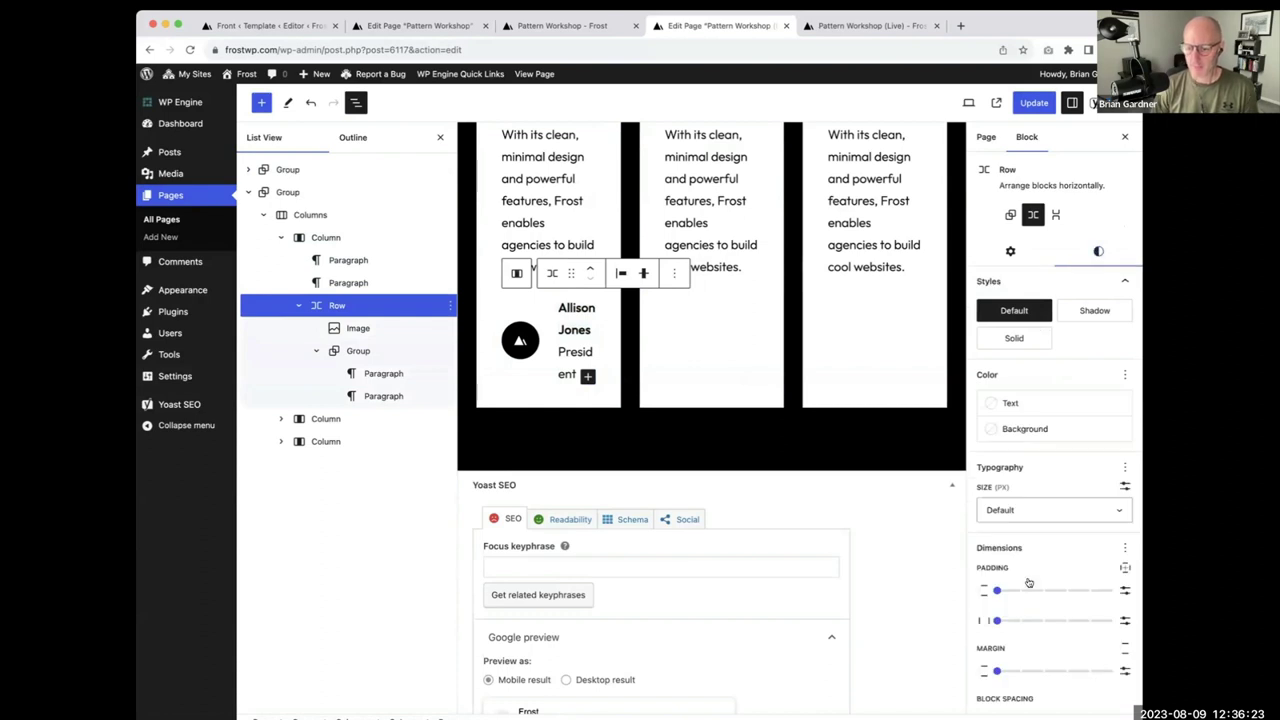
Set the Row's block spacing to a custom 10 px value.
scroll(1029, 582, down, 5)
click(977, 525)
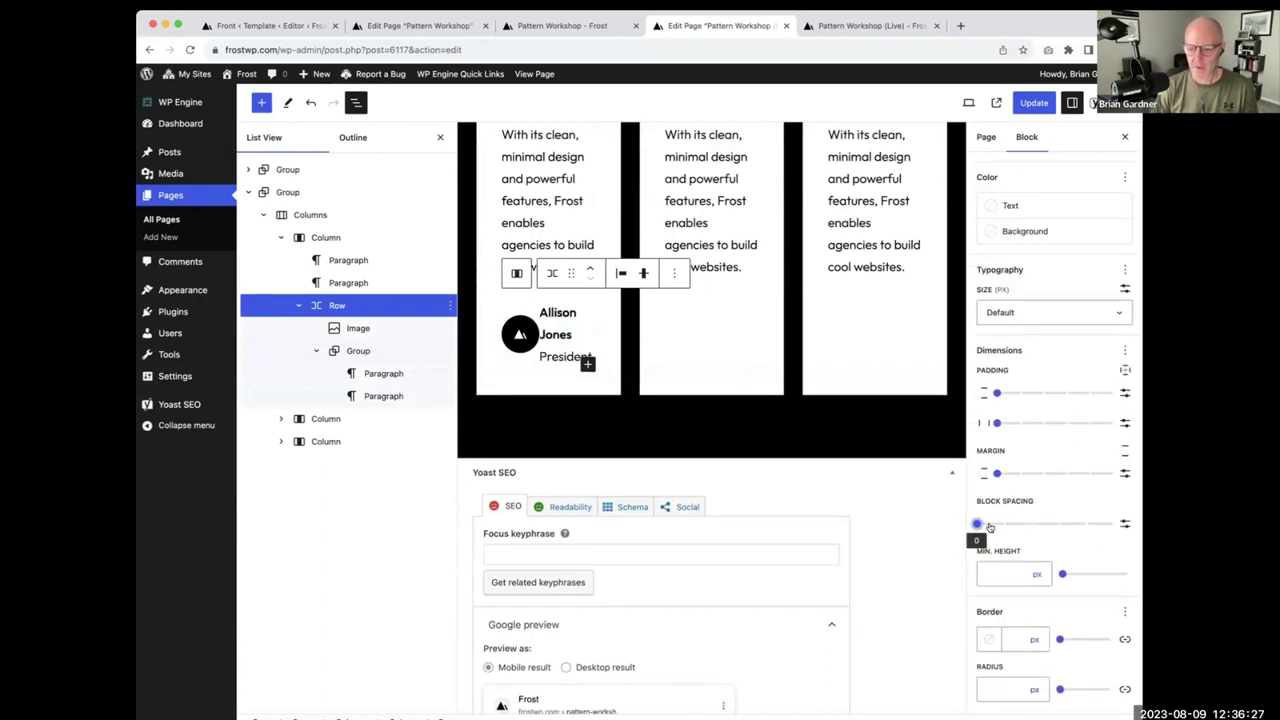
drag(989, 527, 1000, 526)
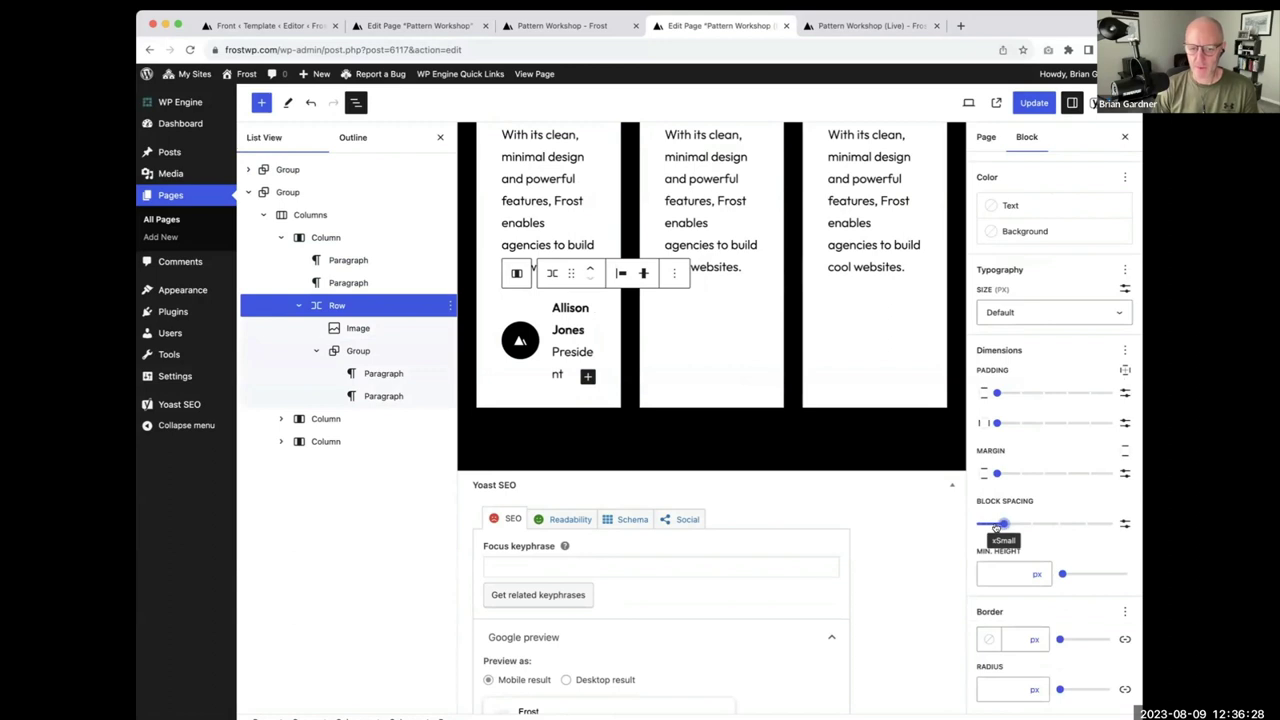
click(1124, 525)
click(1010, 524)
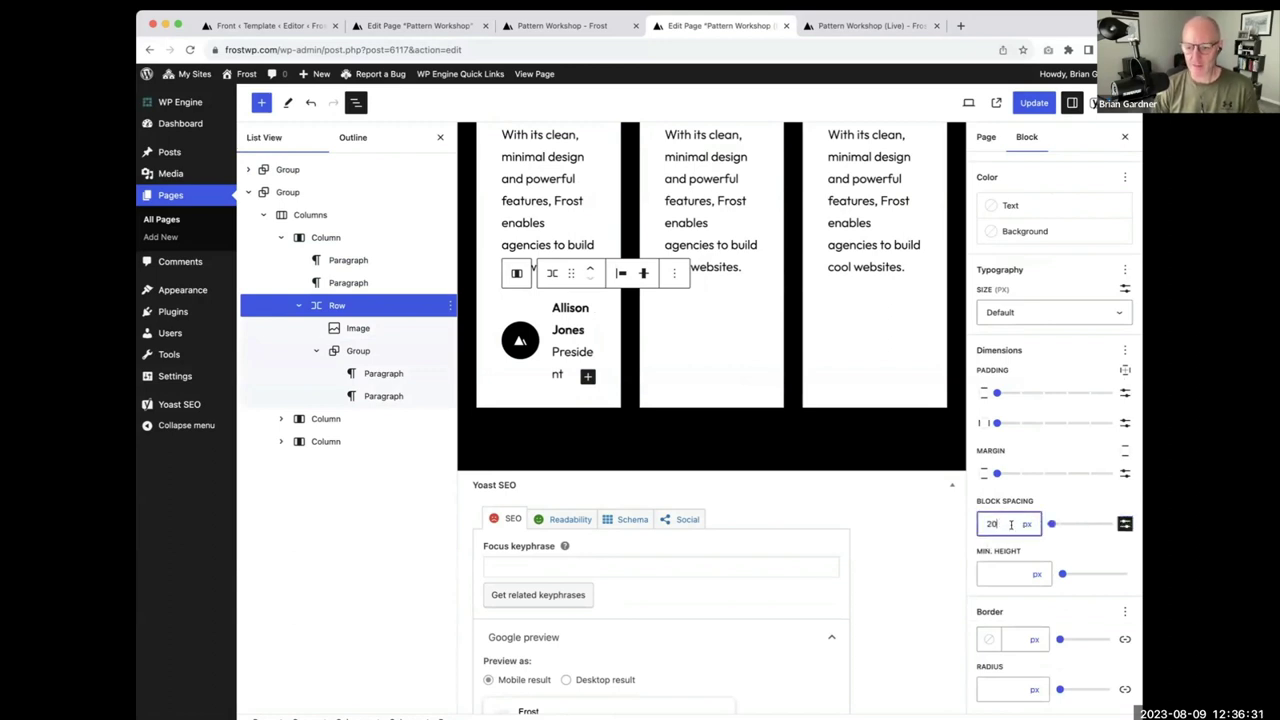
drag(1014, 528, 974, 521)
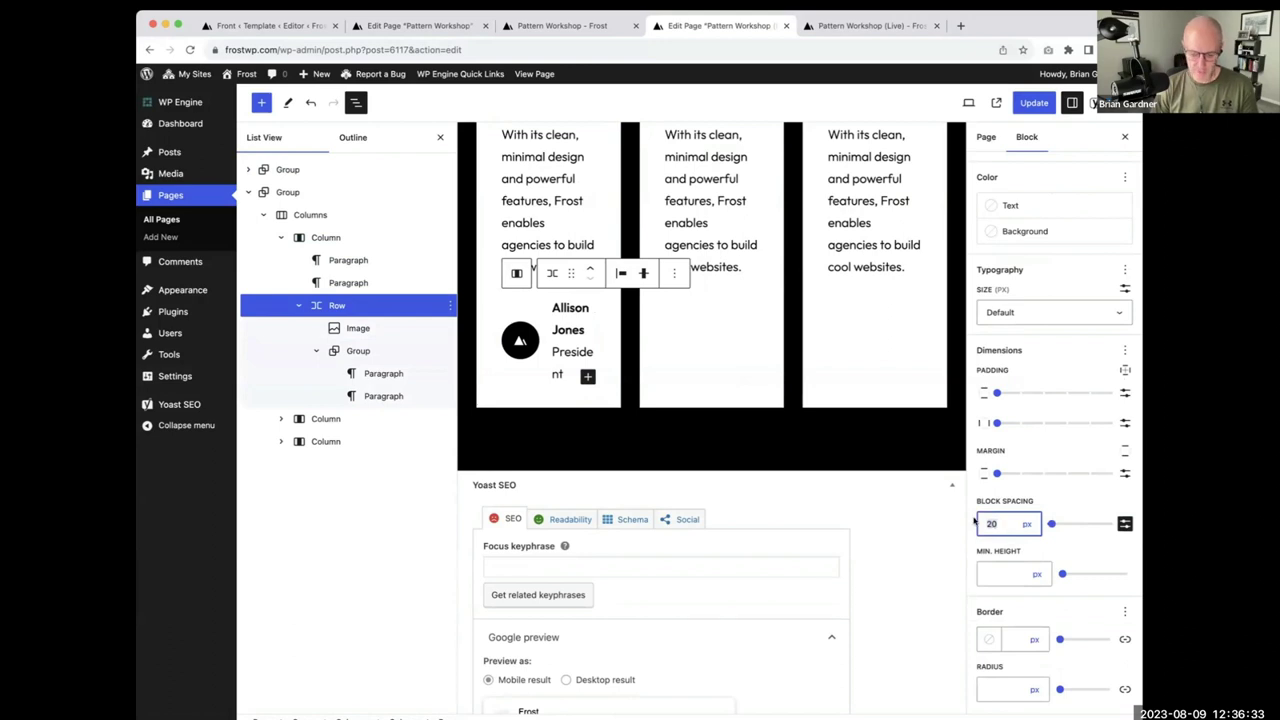
text(10)
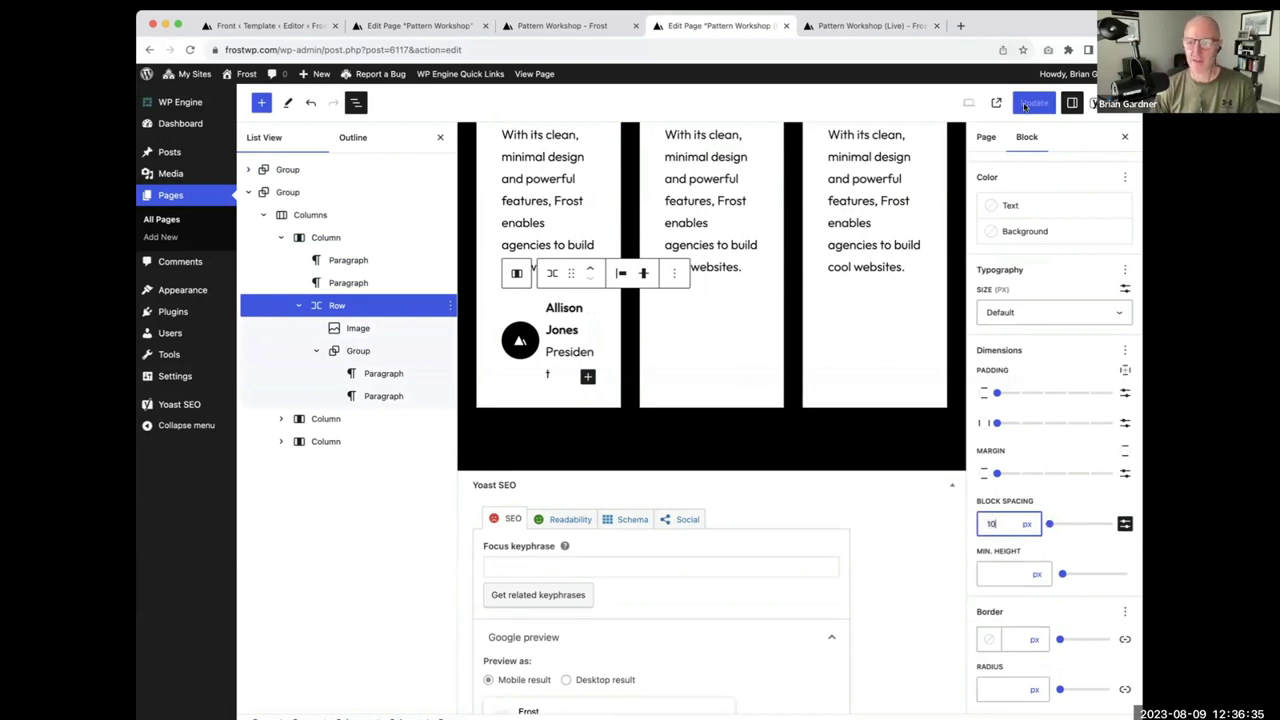
Update the page and compare the live spacing with the reference grid.
click(1034, 103)
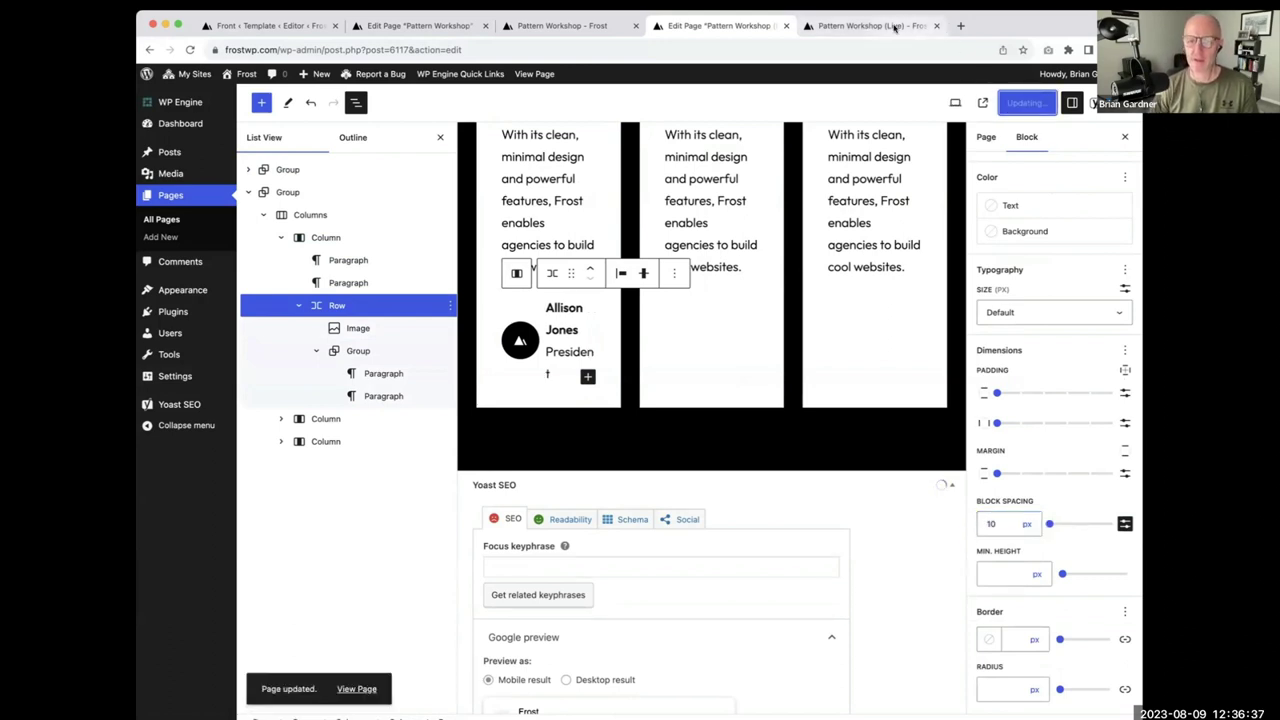
click(896, 28)
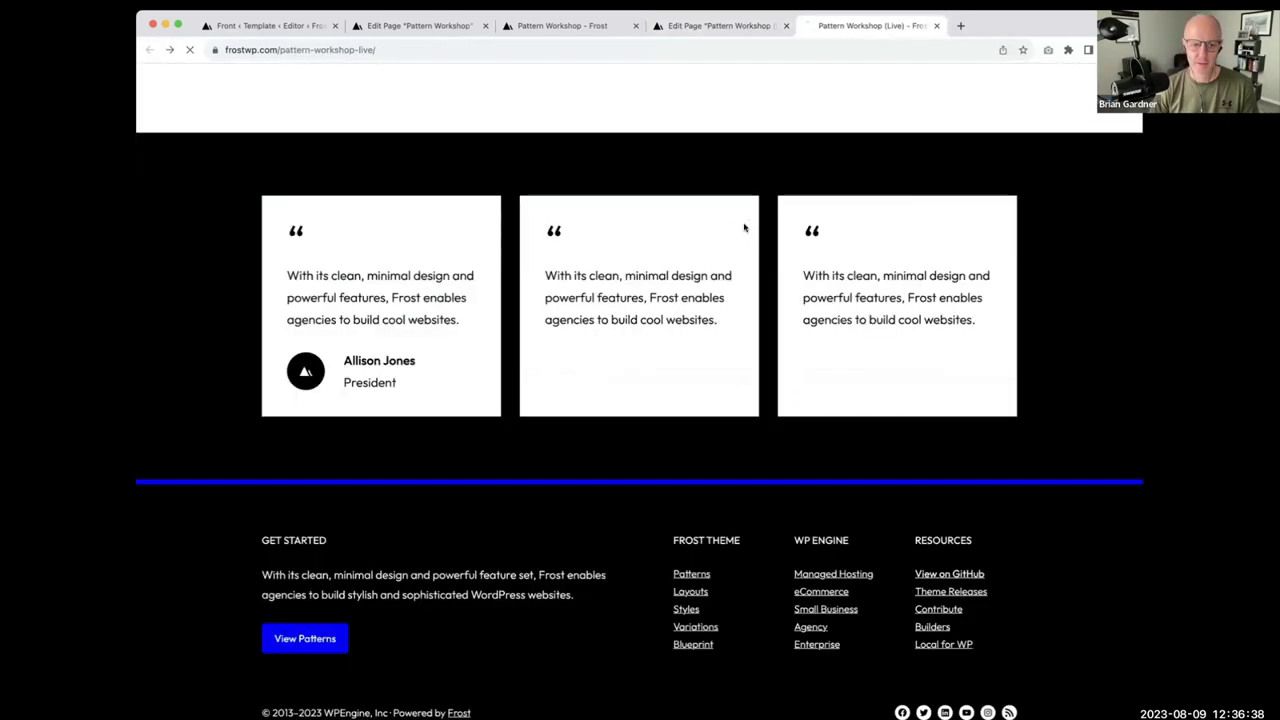
click(570, 28)
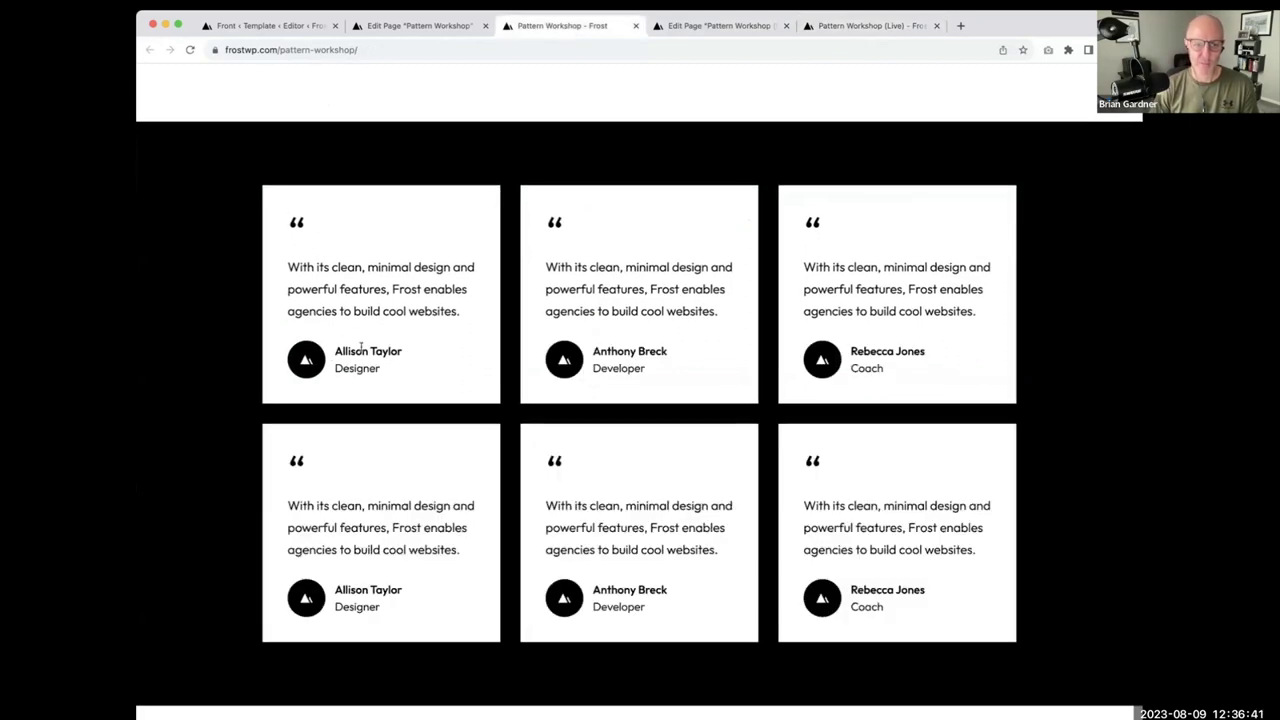
click(715, 27)
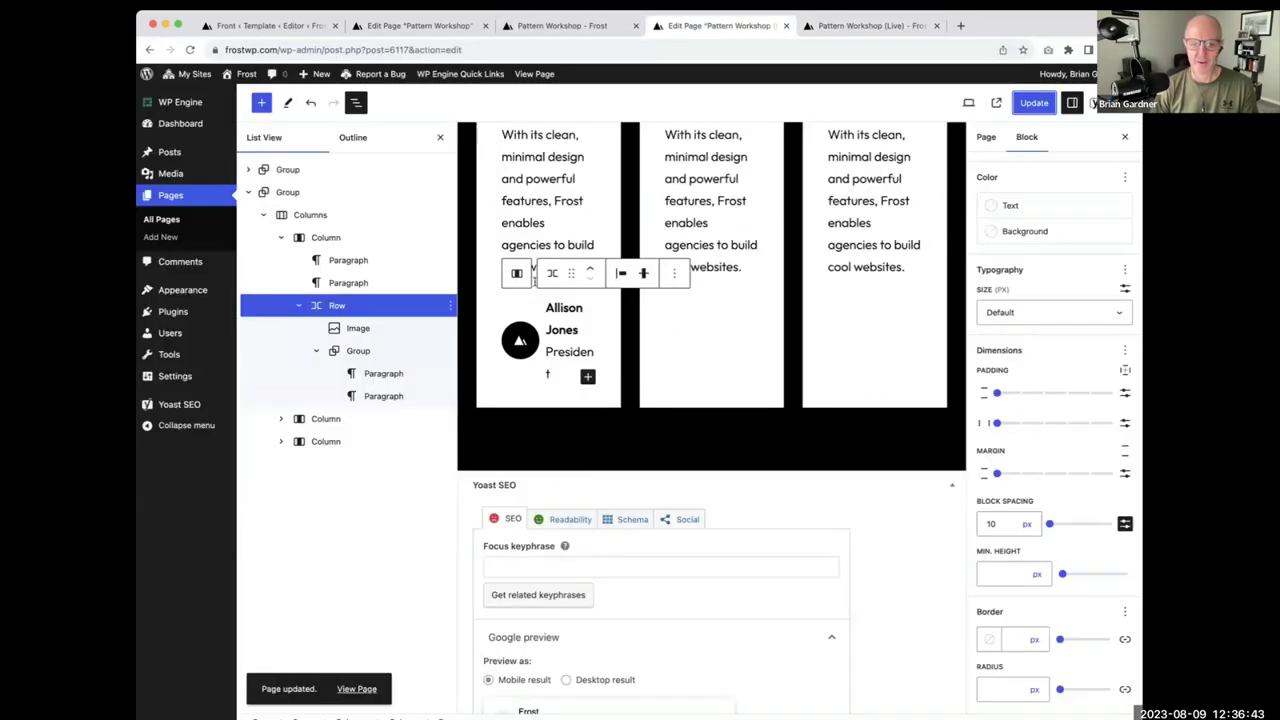
Add a line height control to the author name paragraph and set it to 1.
triple_click(557, 318)
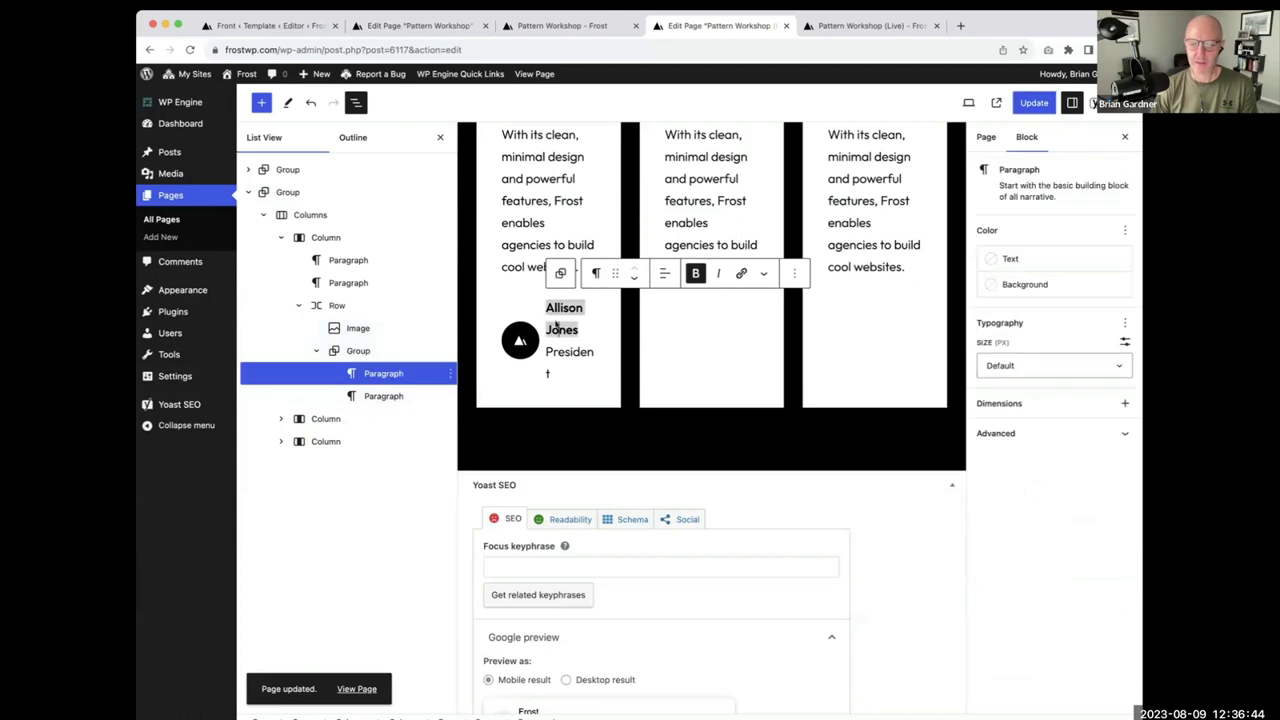
click(1124, 323)
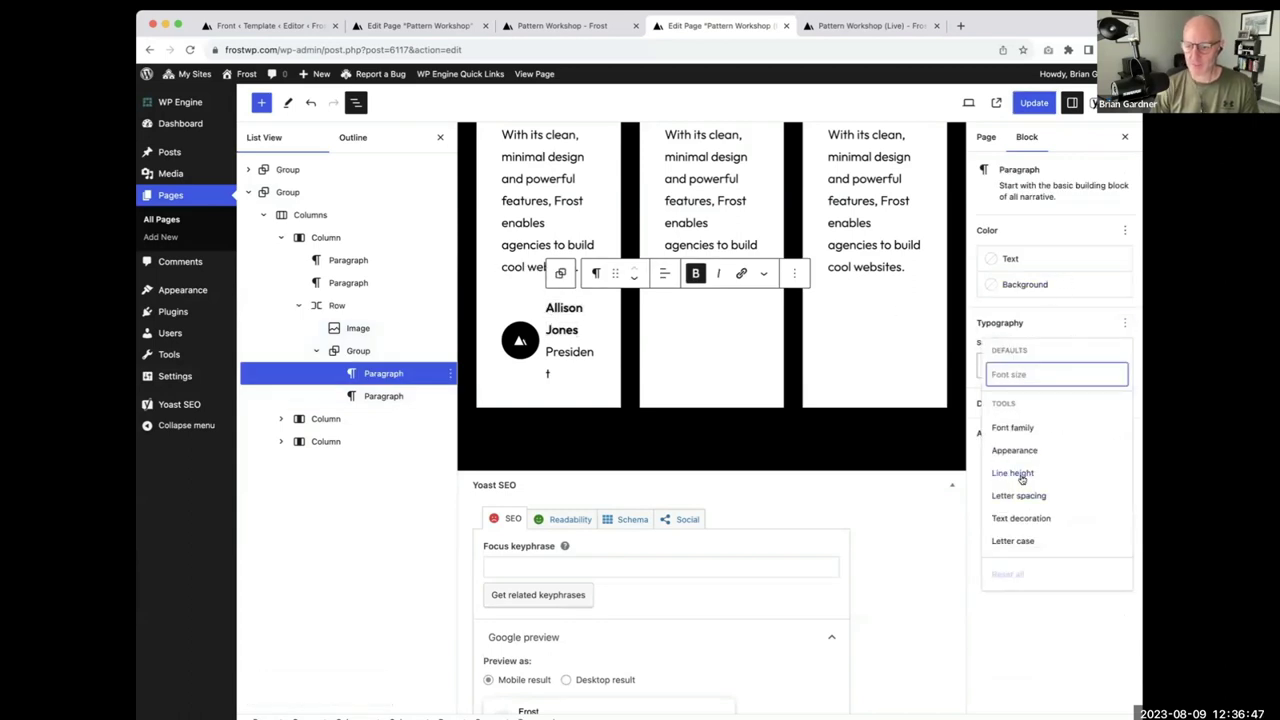
click(1030, 473)
click(1035, 372)
click(997, 414)
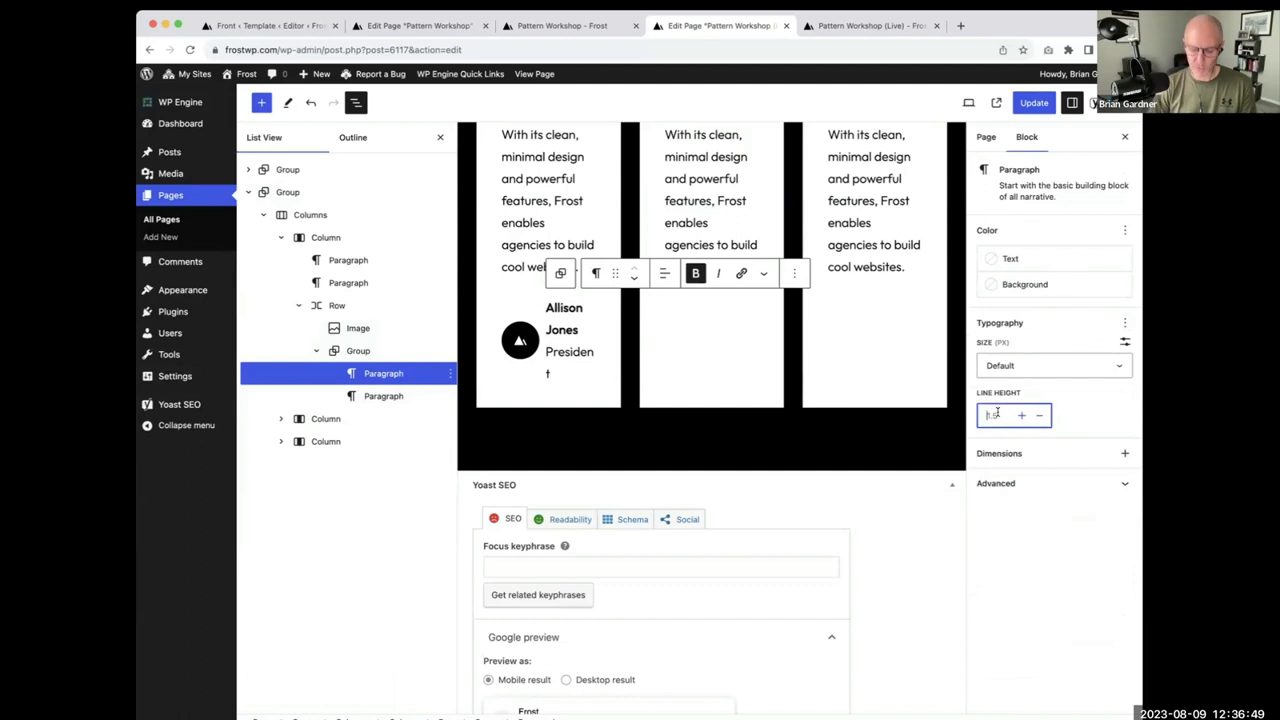
text(15)
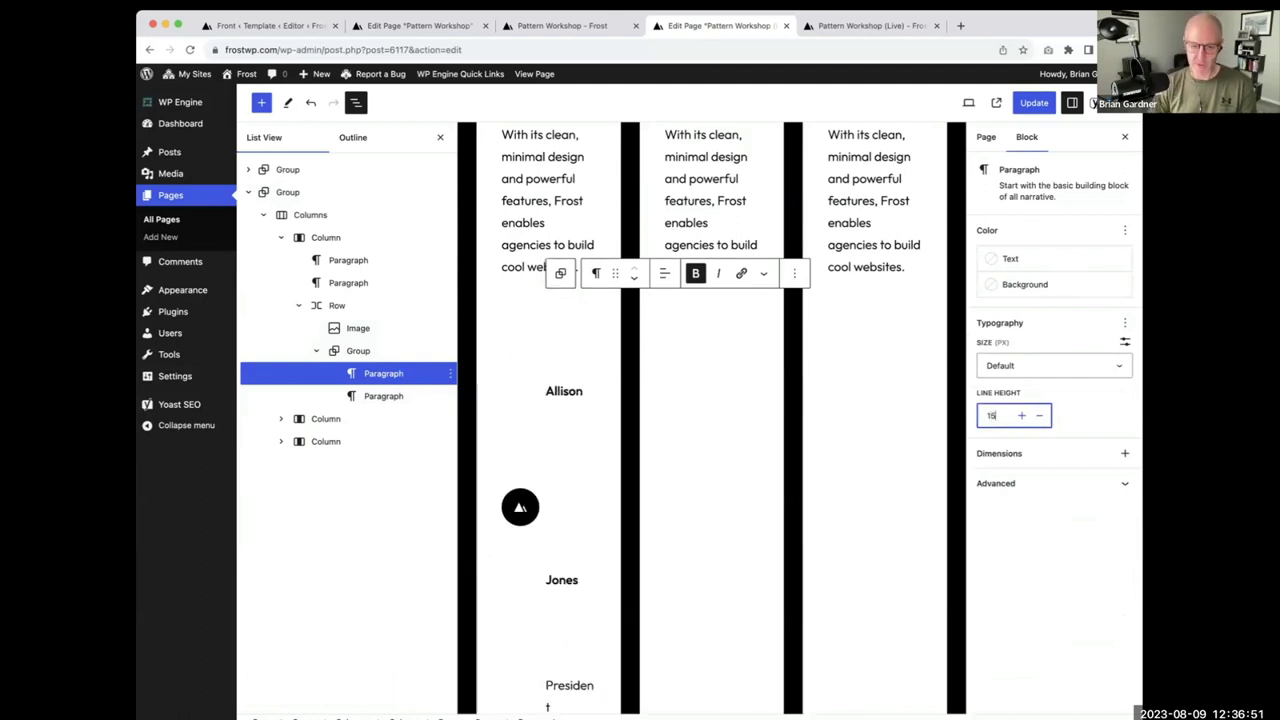
key(BackSpace)
text(.5)
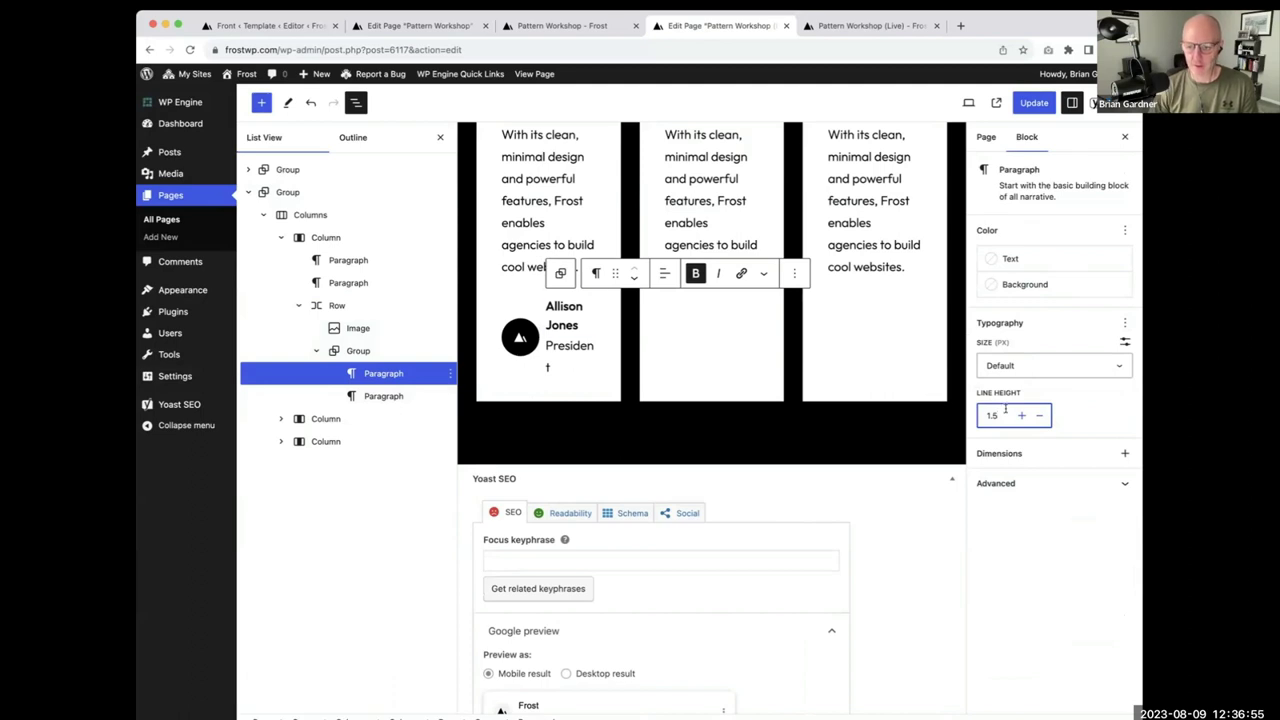
key(BackSpace)
key(BackSpace)
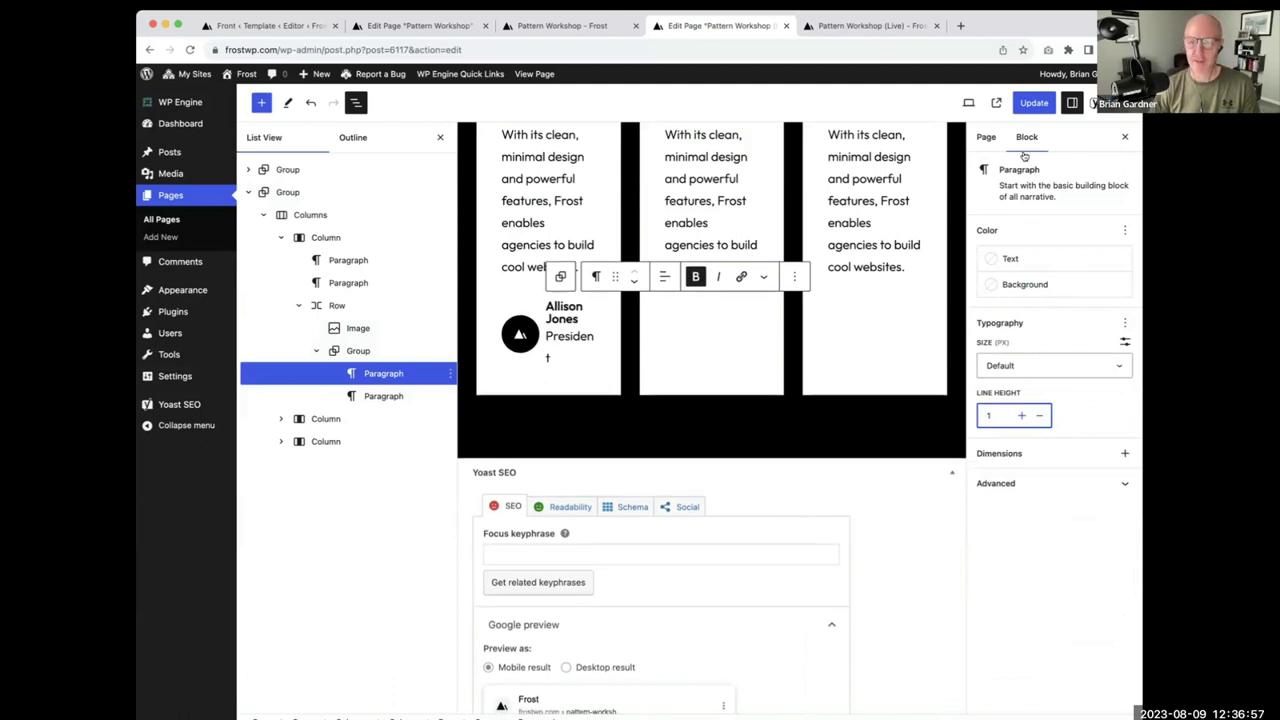
Give the President title a line height of 1, save, and view the live page.
click(569, 336)
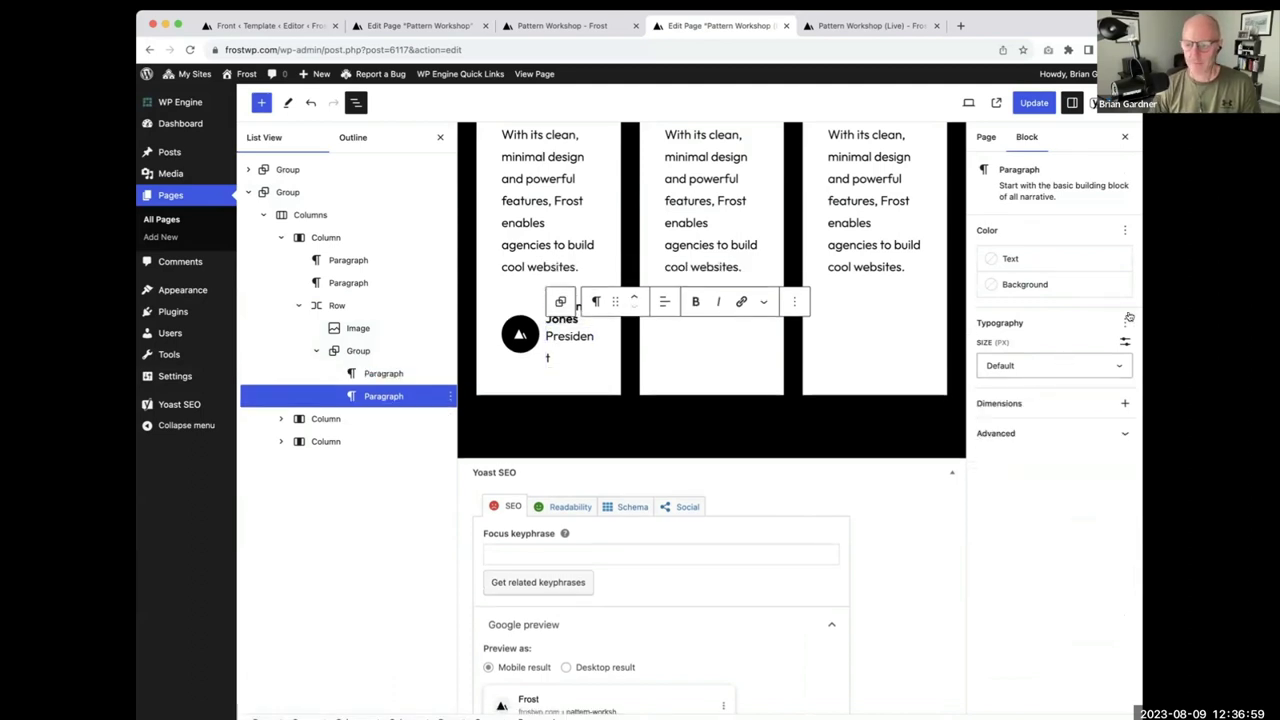
click(1125, 320)
click(1015, 476)
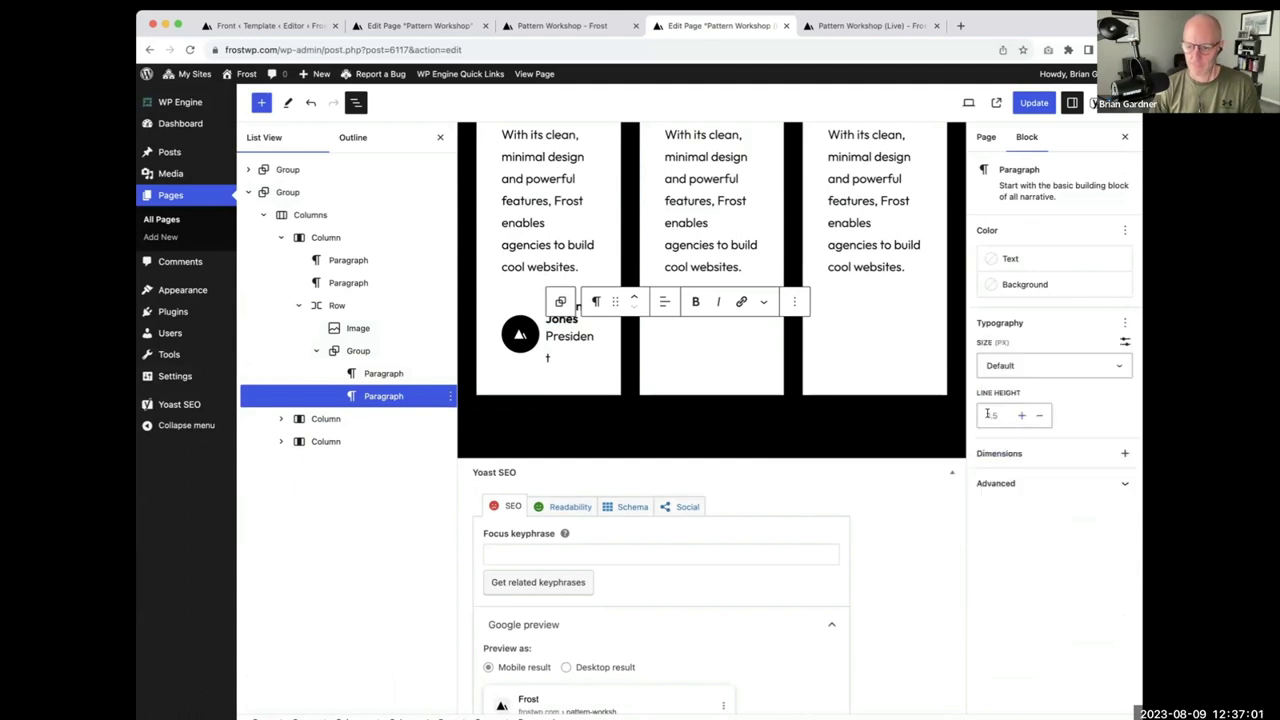
click(988, 414)
text(1)
click(1034, 102)
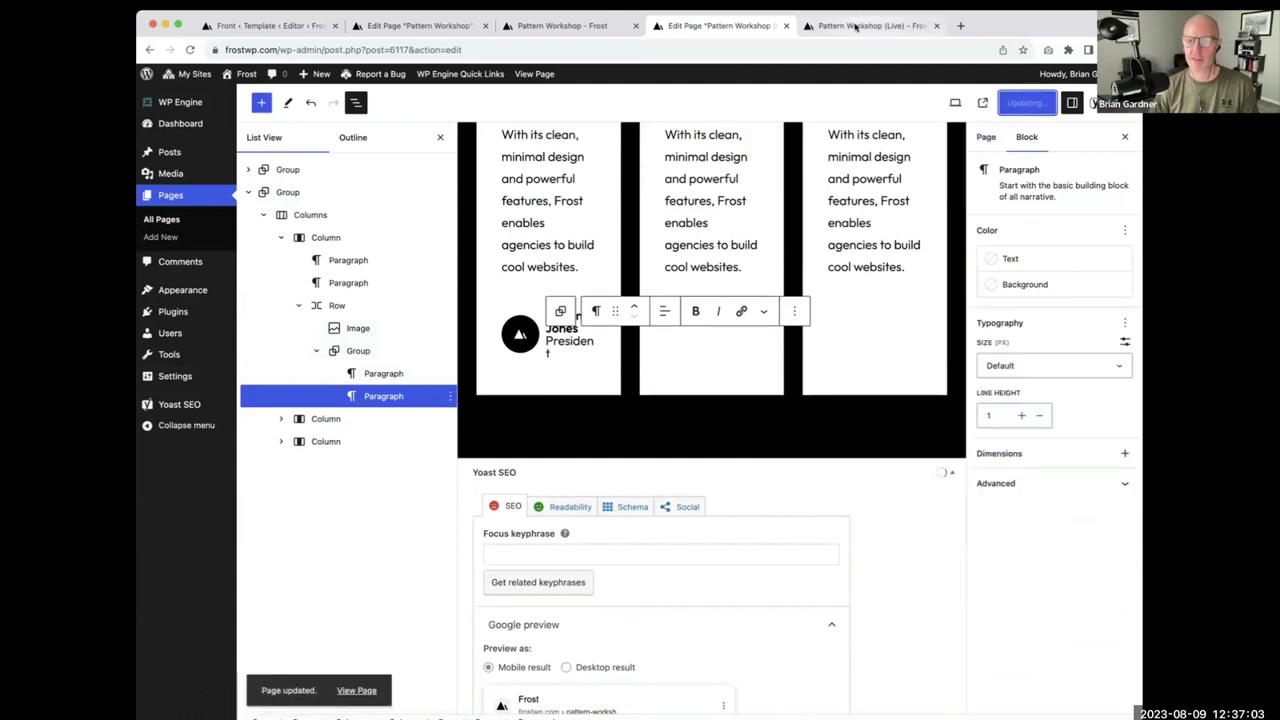
click(855, 27)
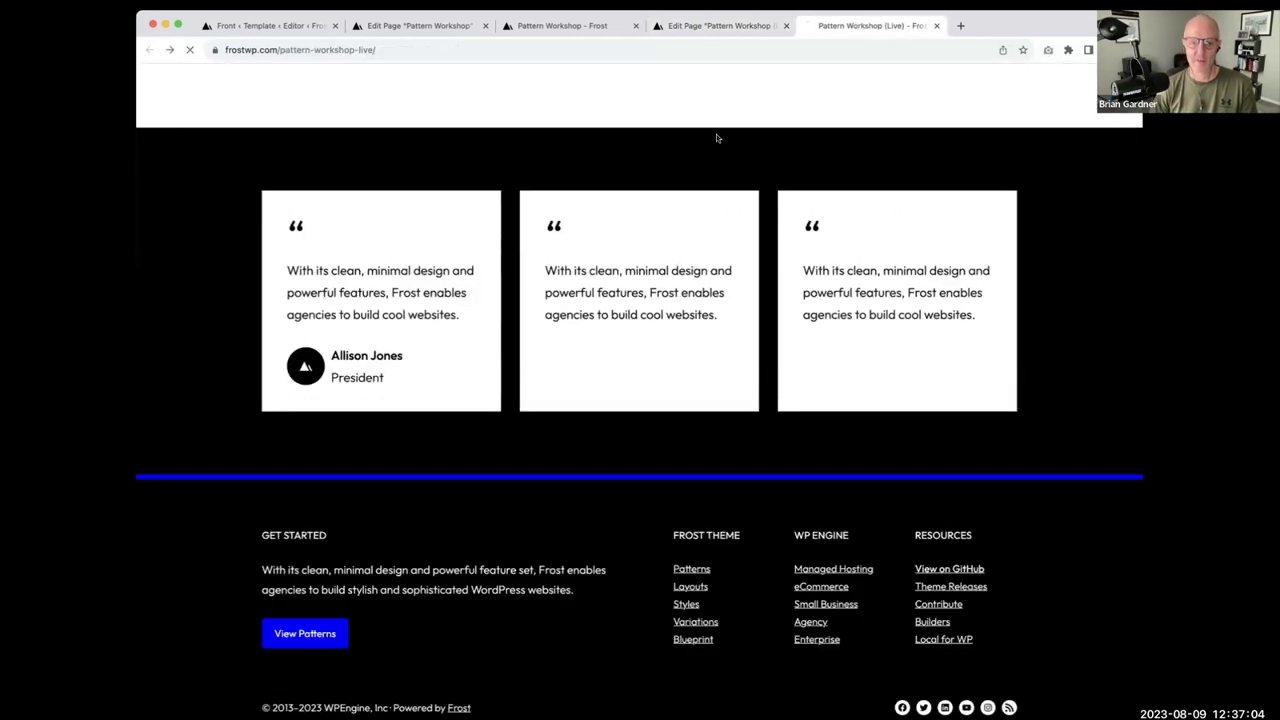
click(713, 27)
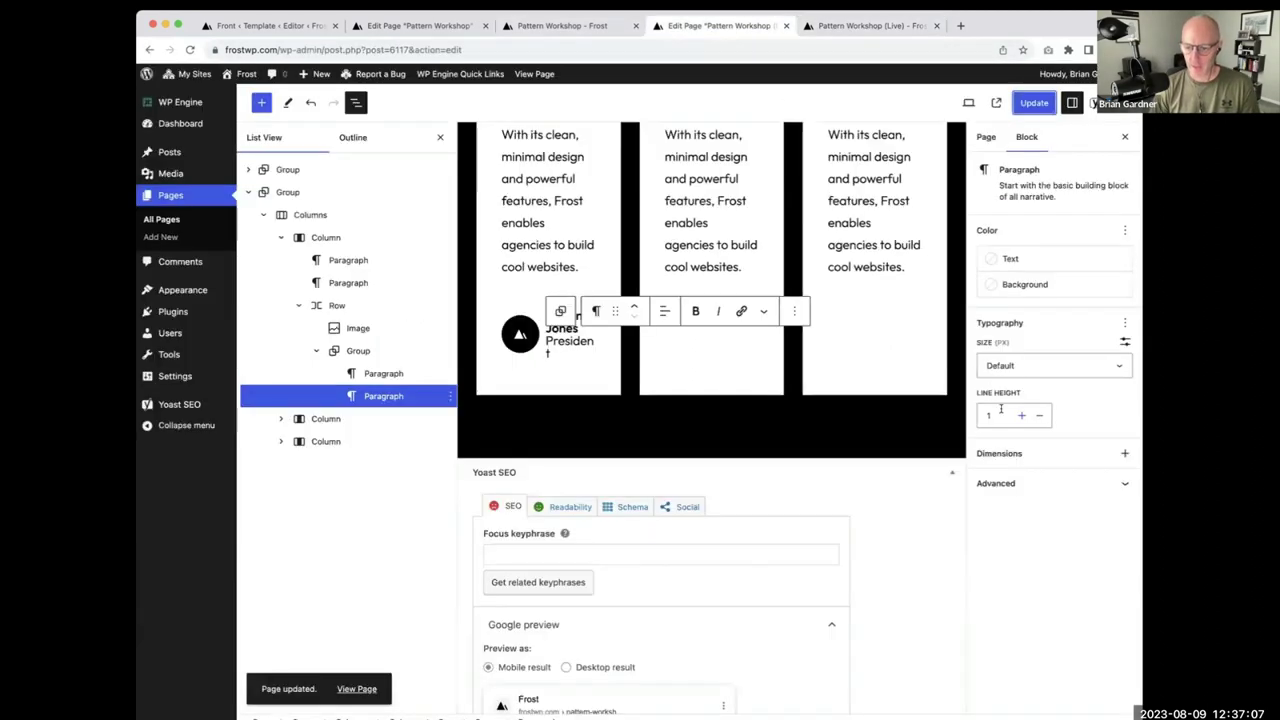
Enter 1.25 for the title's line height and change the name's line height to 1.3.
click(1000, 409)
double_click(989, 415)
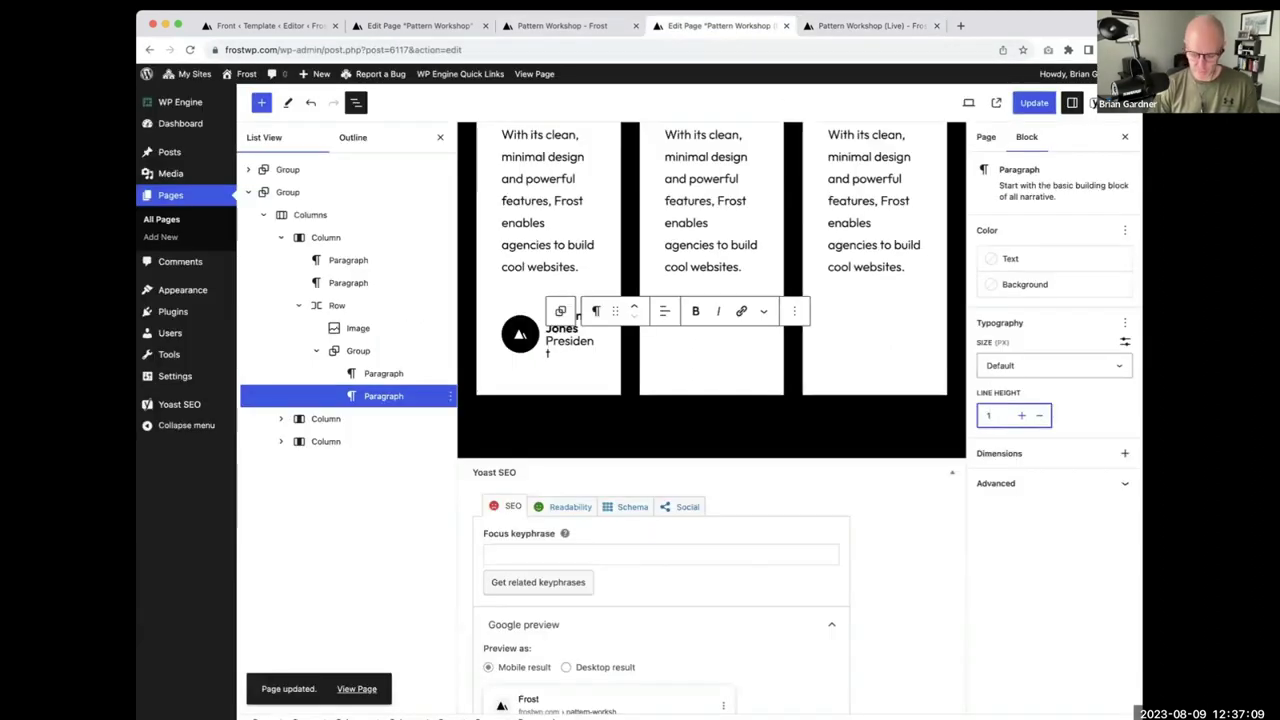
text(1.25)
click(383, 373)
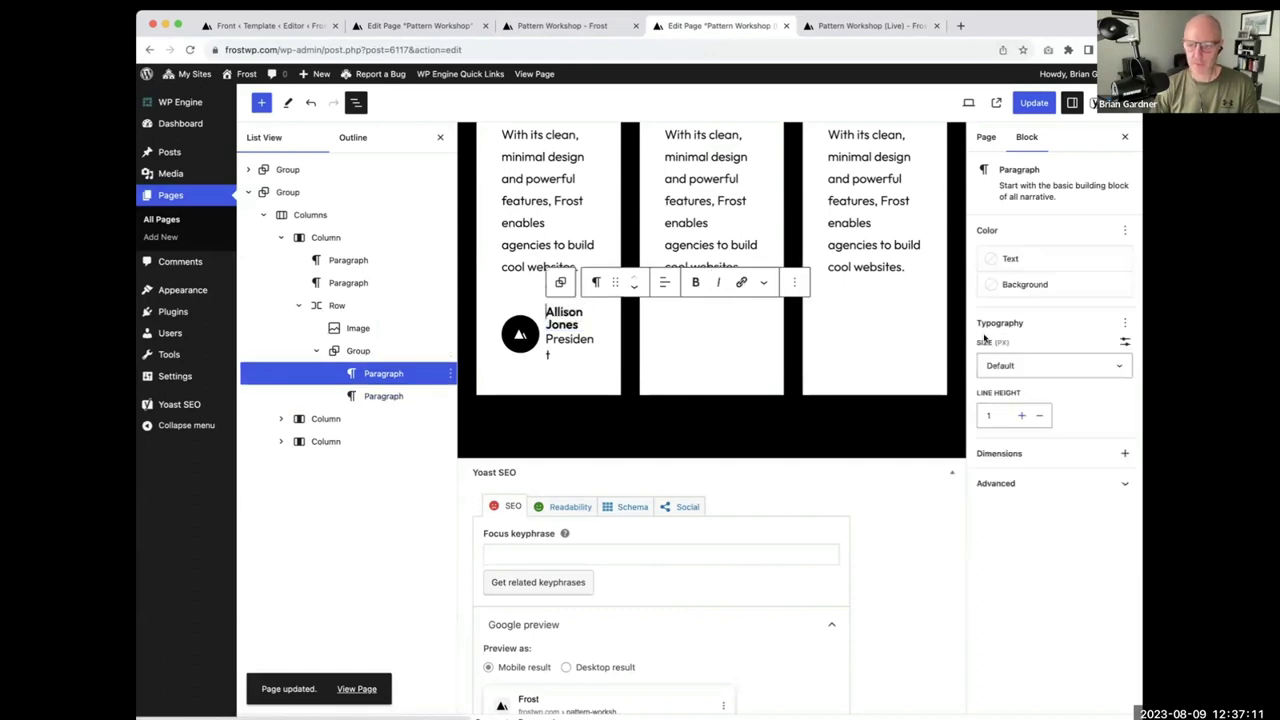
click(996, 413)
text(.3)
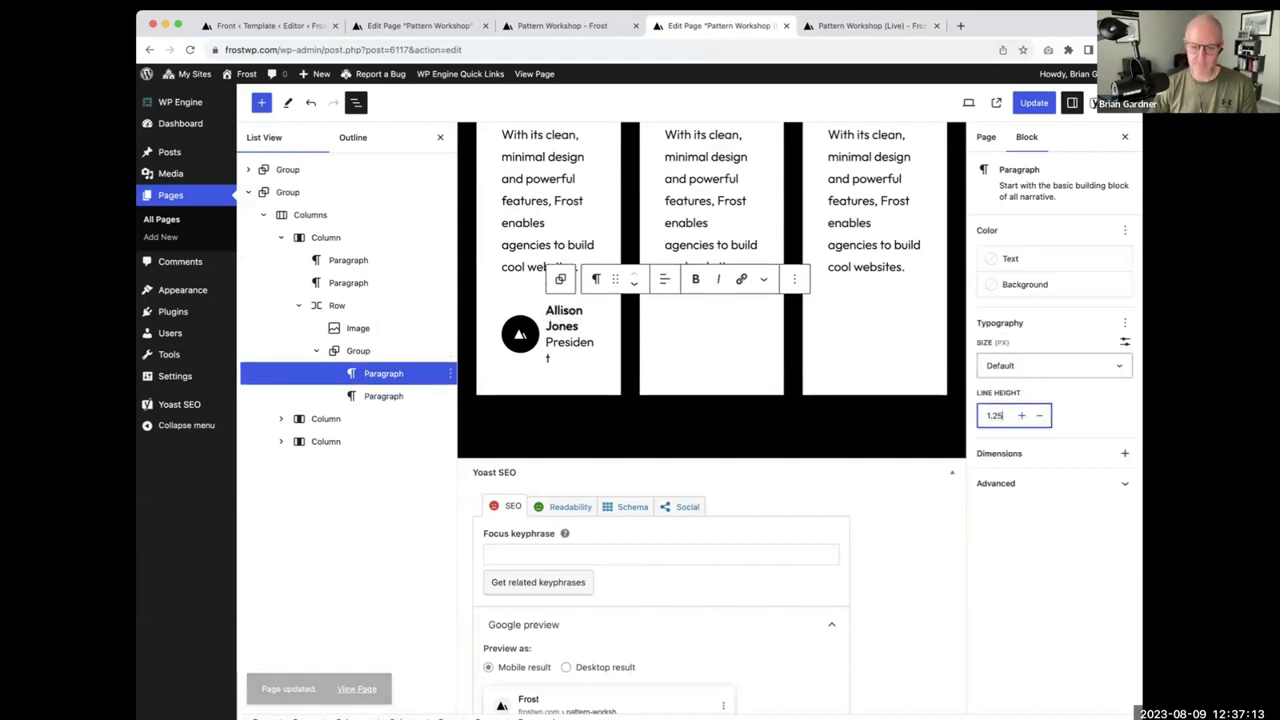
Save the page and compare the live testimonial card with the reference pattern.
click(1032, 103)
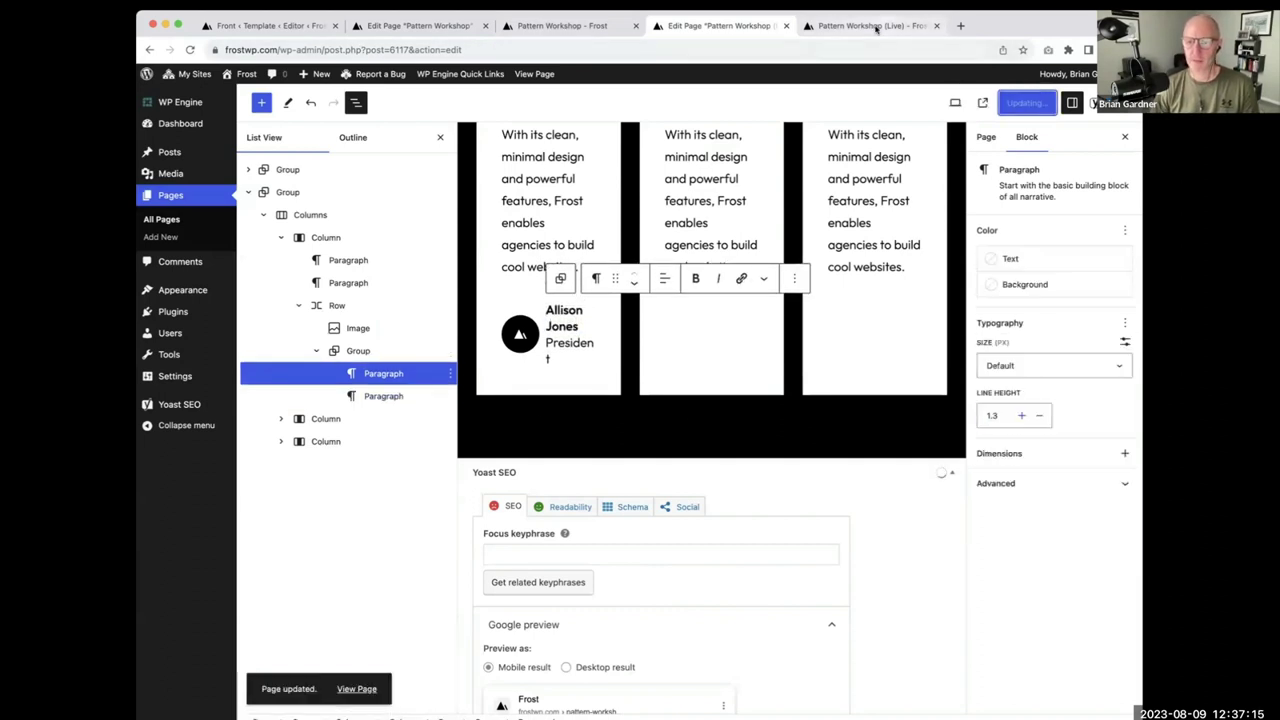
click(866, 25)
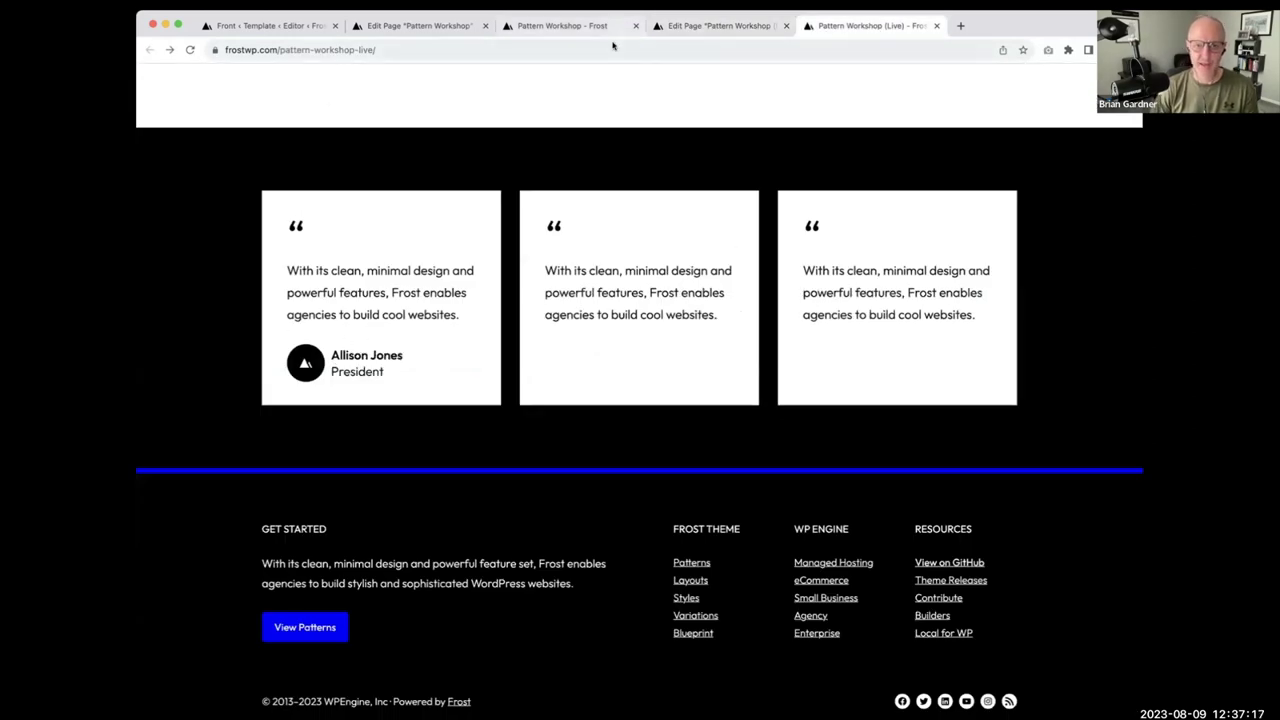
click(583, 30)
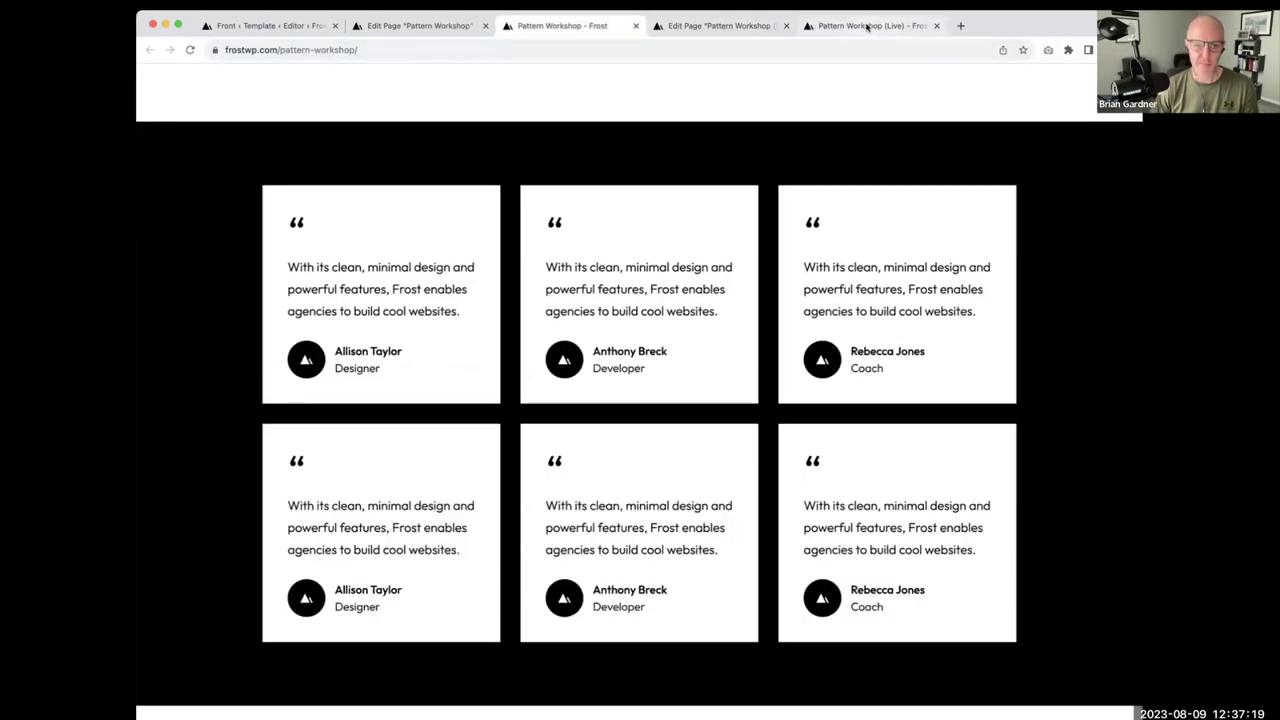
click(866, 25)
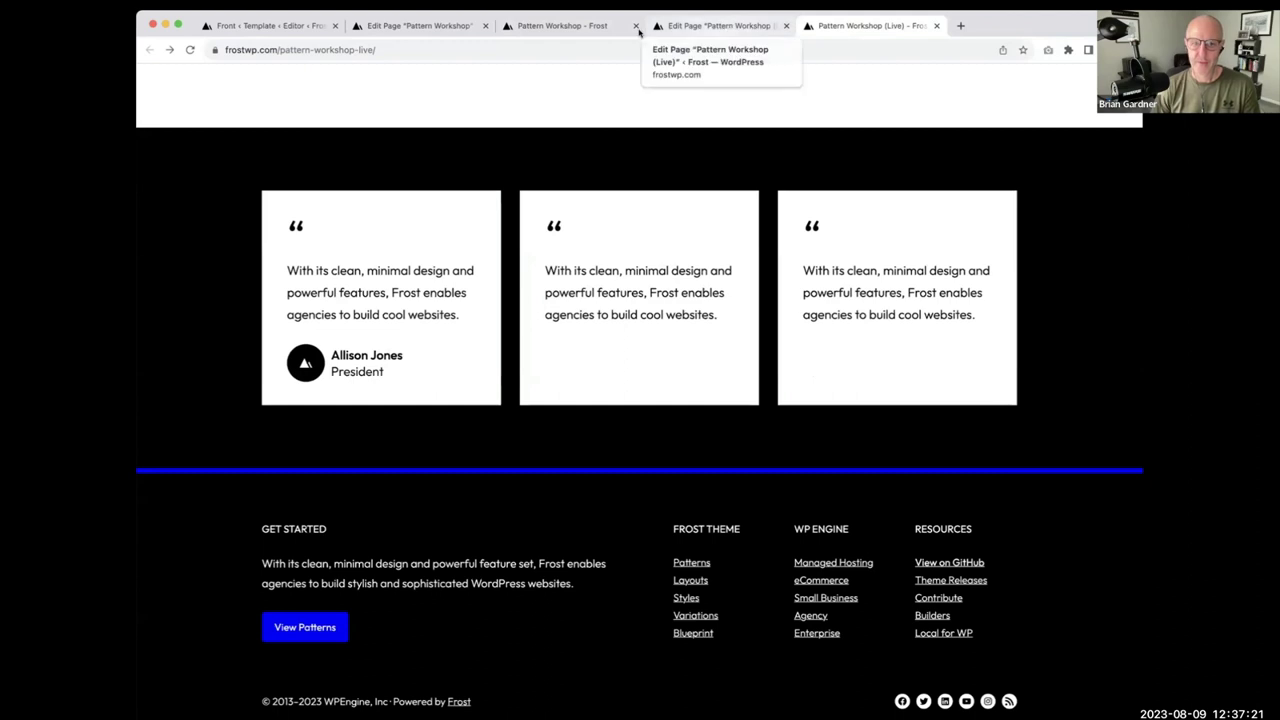
click(580, 28)
click(706, 28)
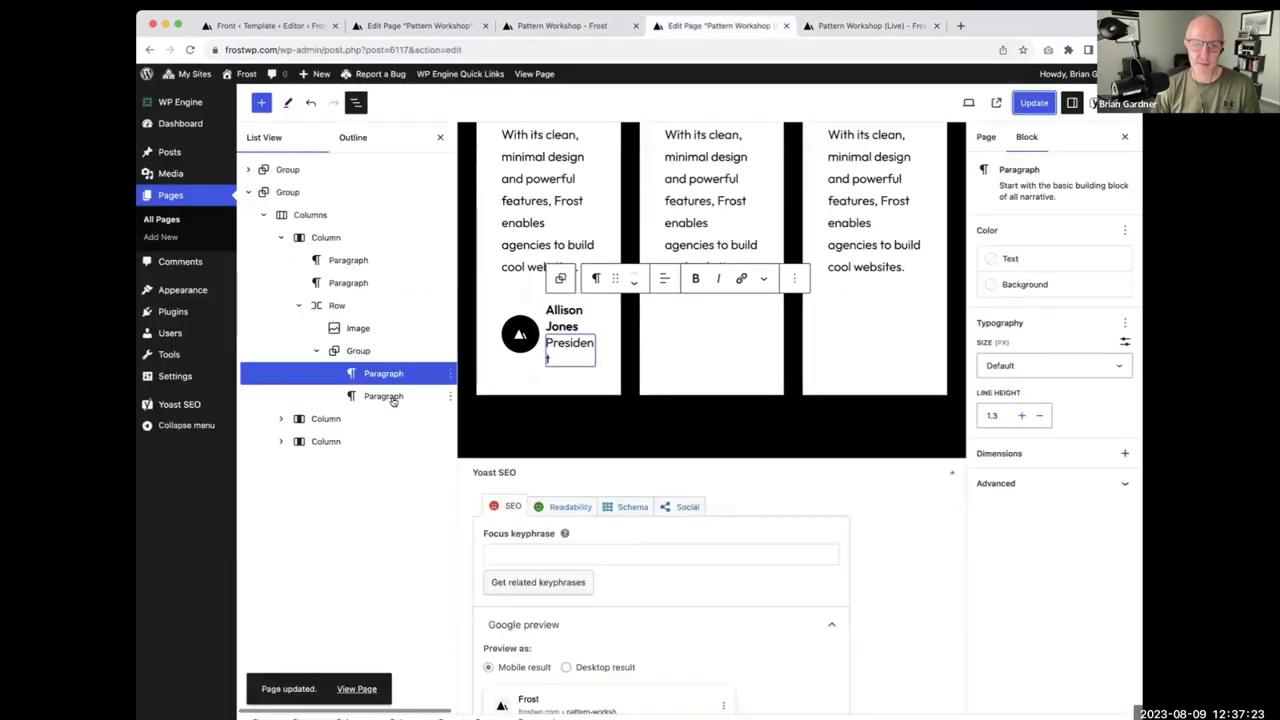
Set the name-and-title group's font size to Small.
click(359, 351)
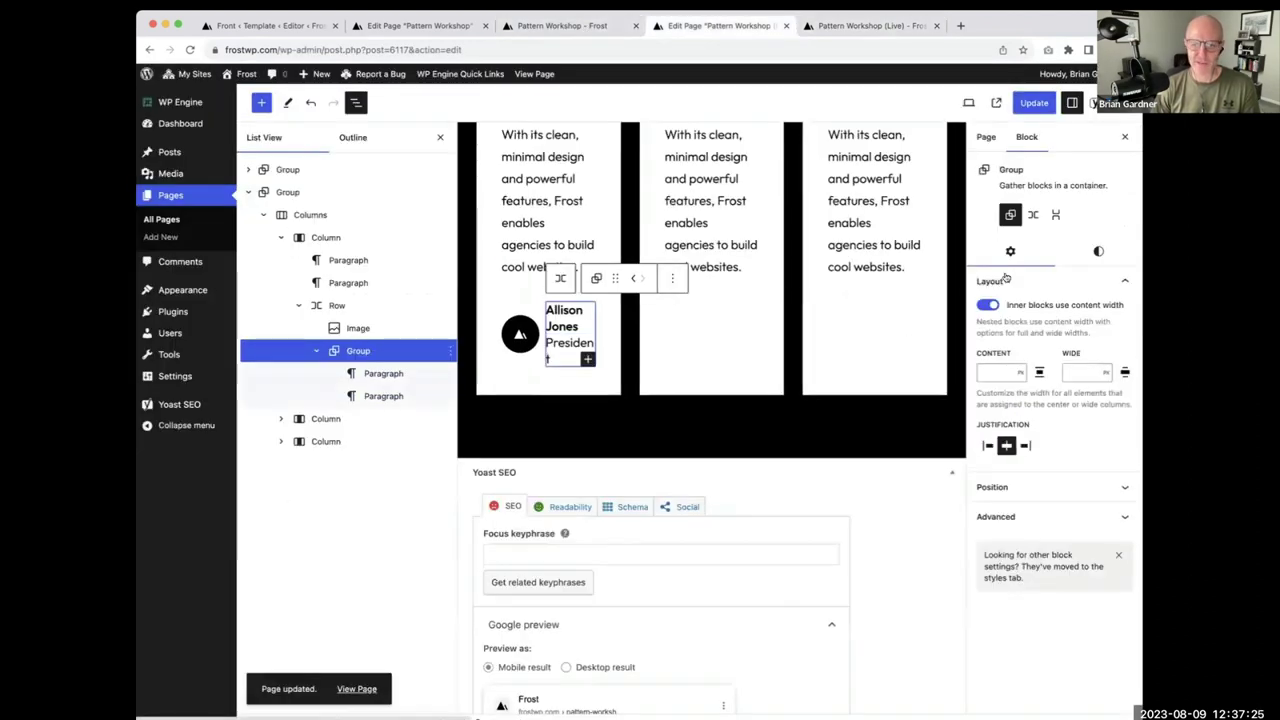
click(1098, 251)
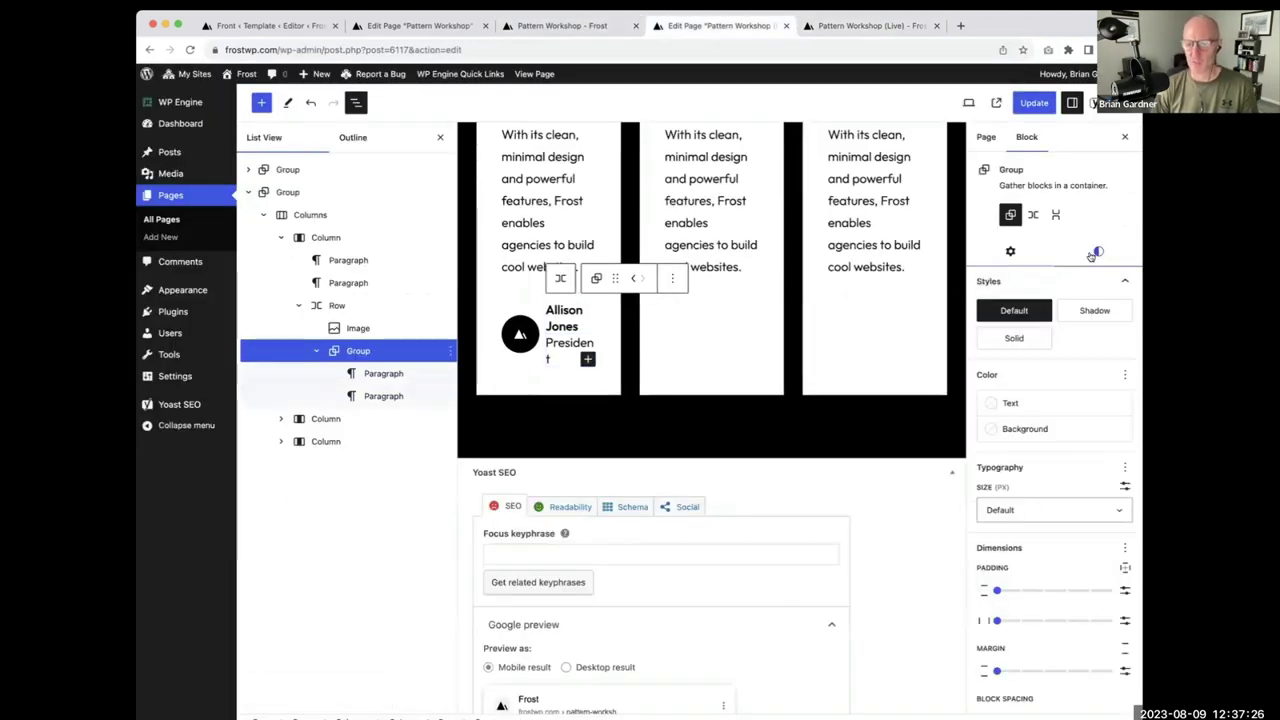
click(1086, 509)
click(1083, 542)
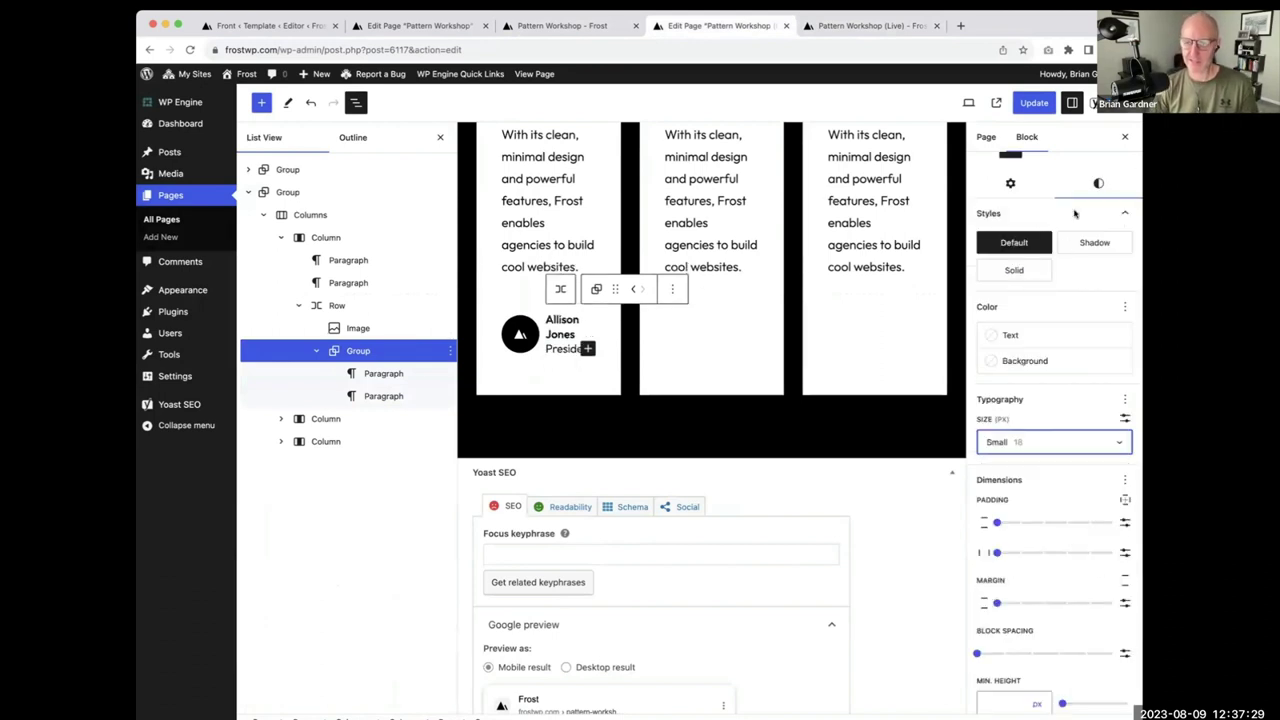
Save the page and check the Small text on the live page.
click(1034, 106)
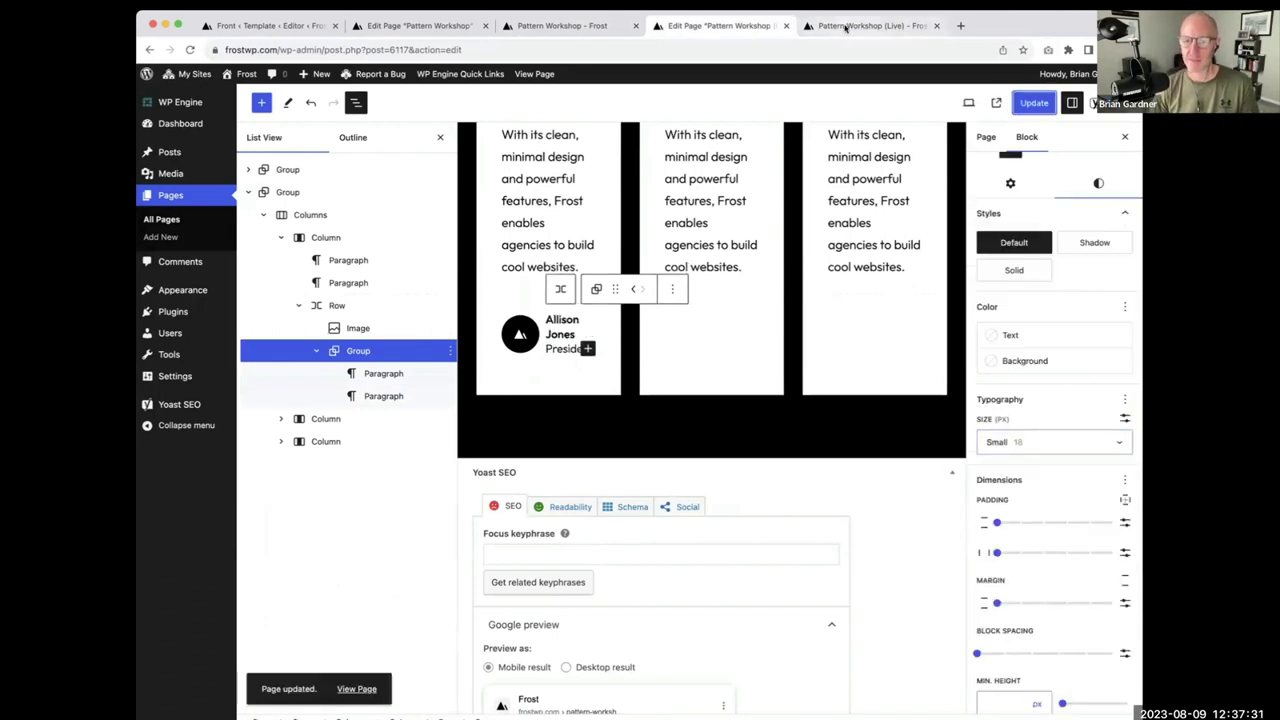
click(845, 25)
key(super+r)
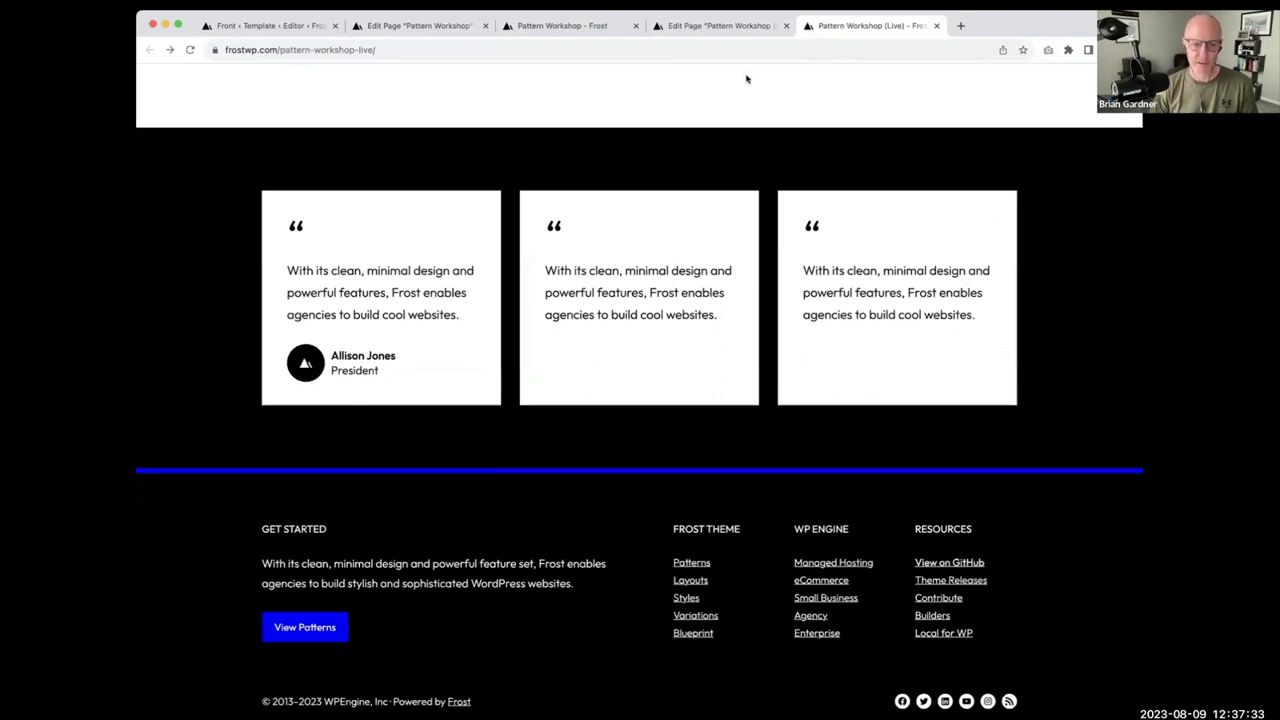
click(722, 25)
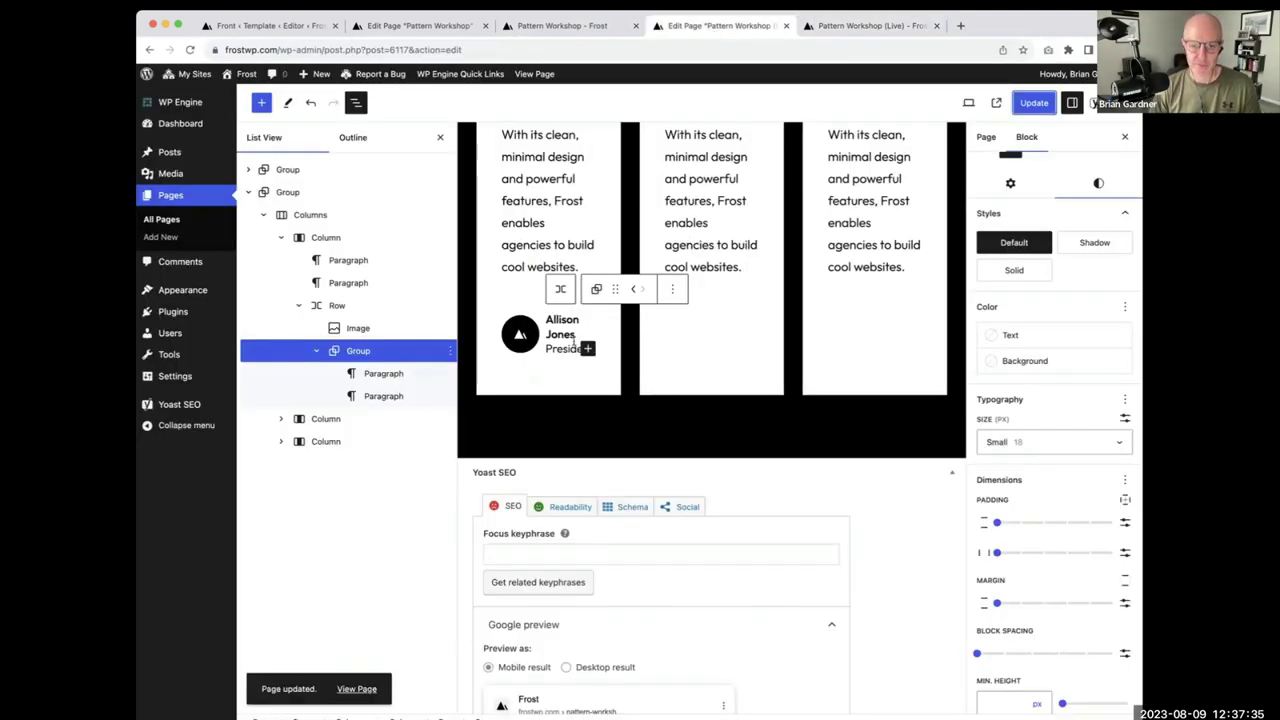
Change the title to 'President, Frost Design', save, and verify it on the live page.
click(573, 345)
key(shift+Return)
text(,)
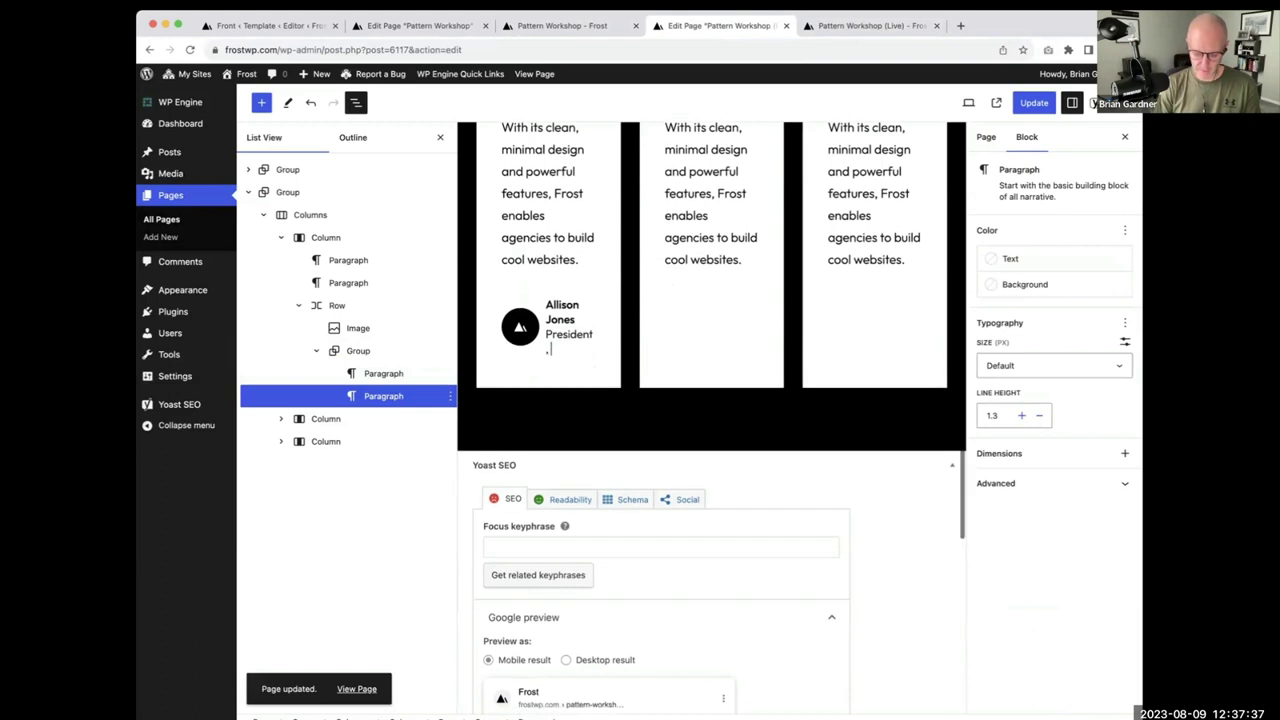
text( Frost De)
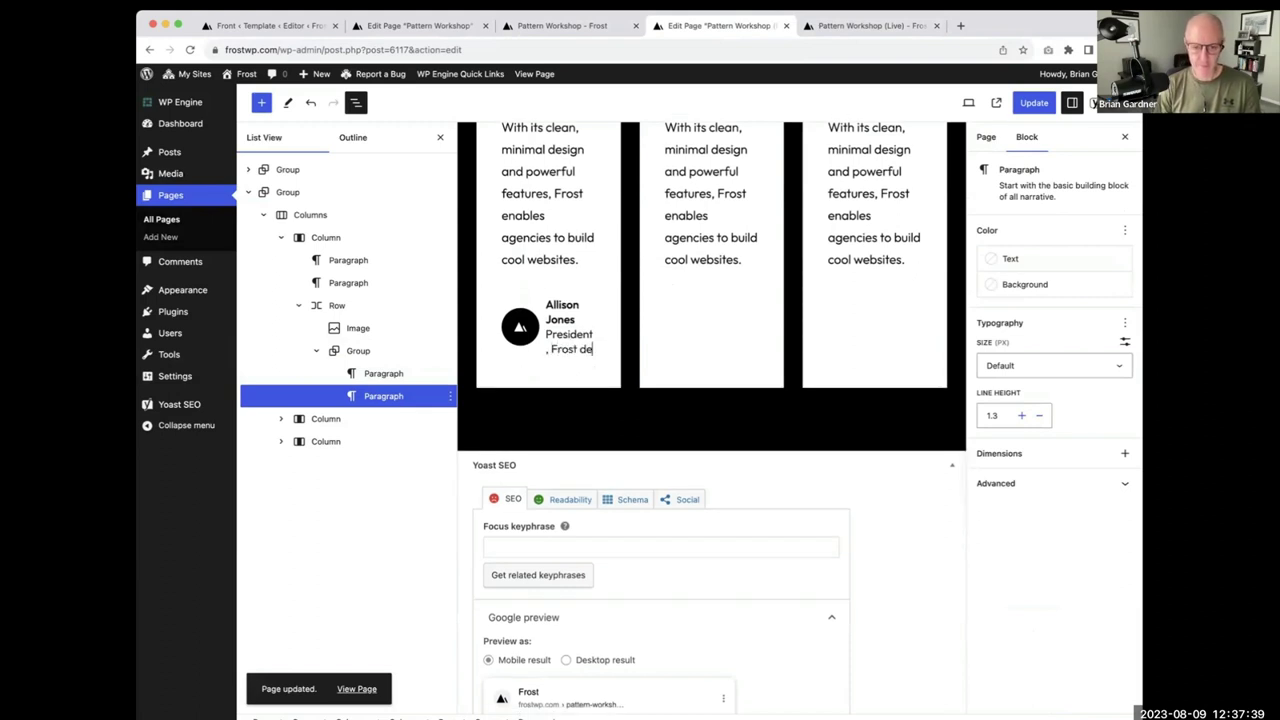
text(sign)
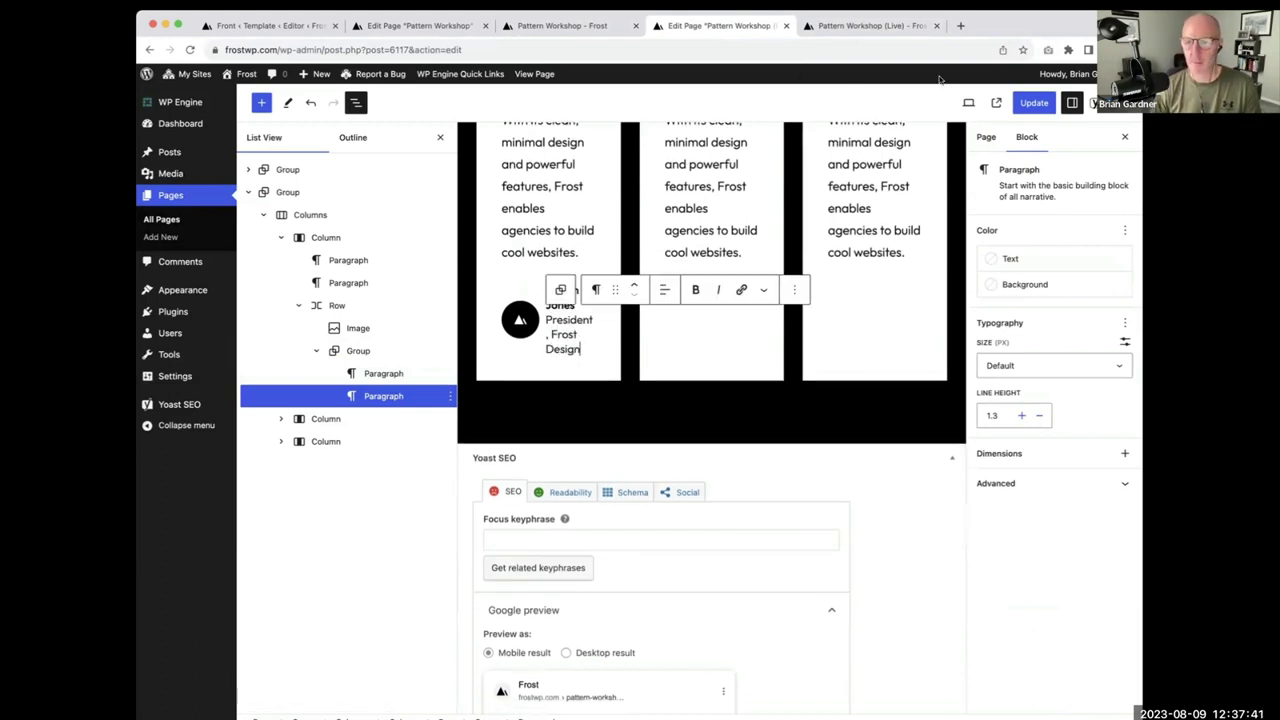
click(1034, 102)
click(868, 27)
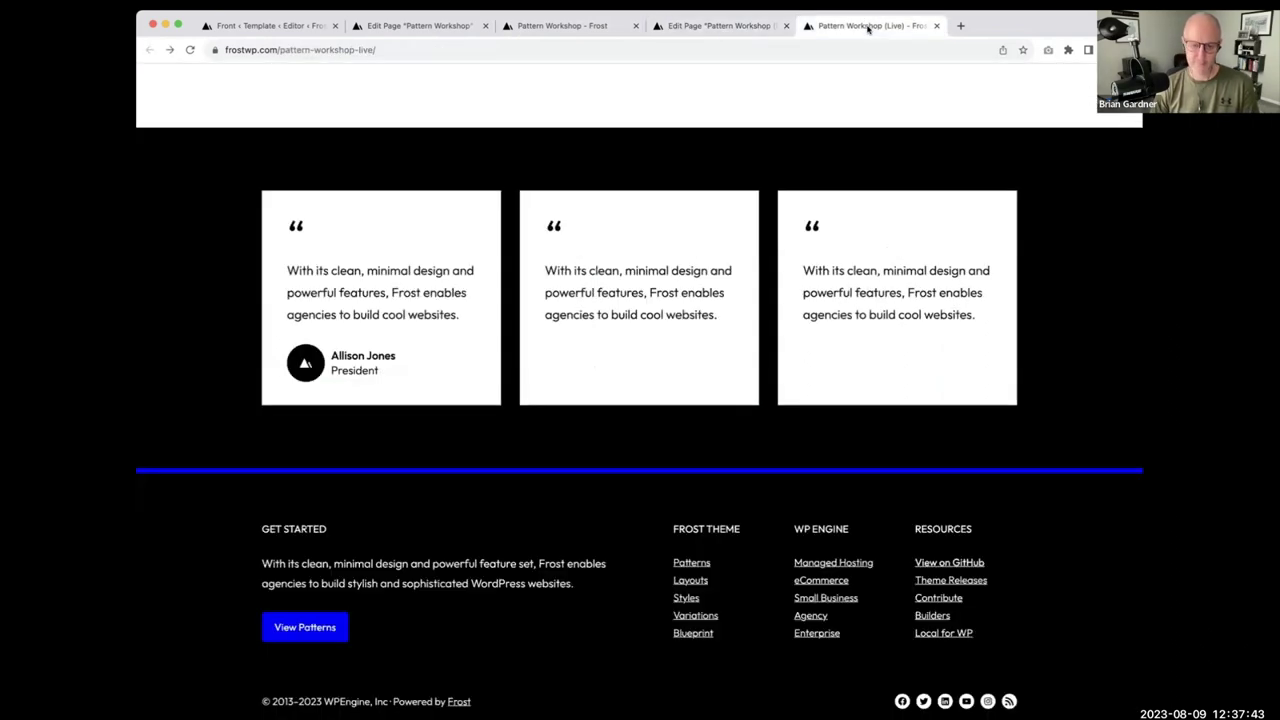
key(super+r)
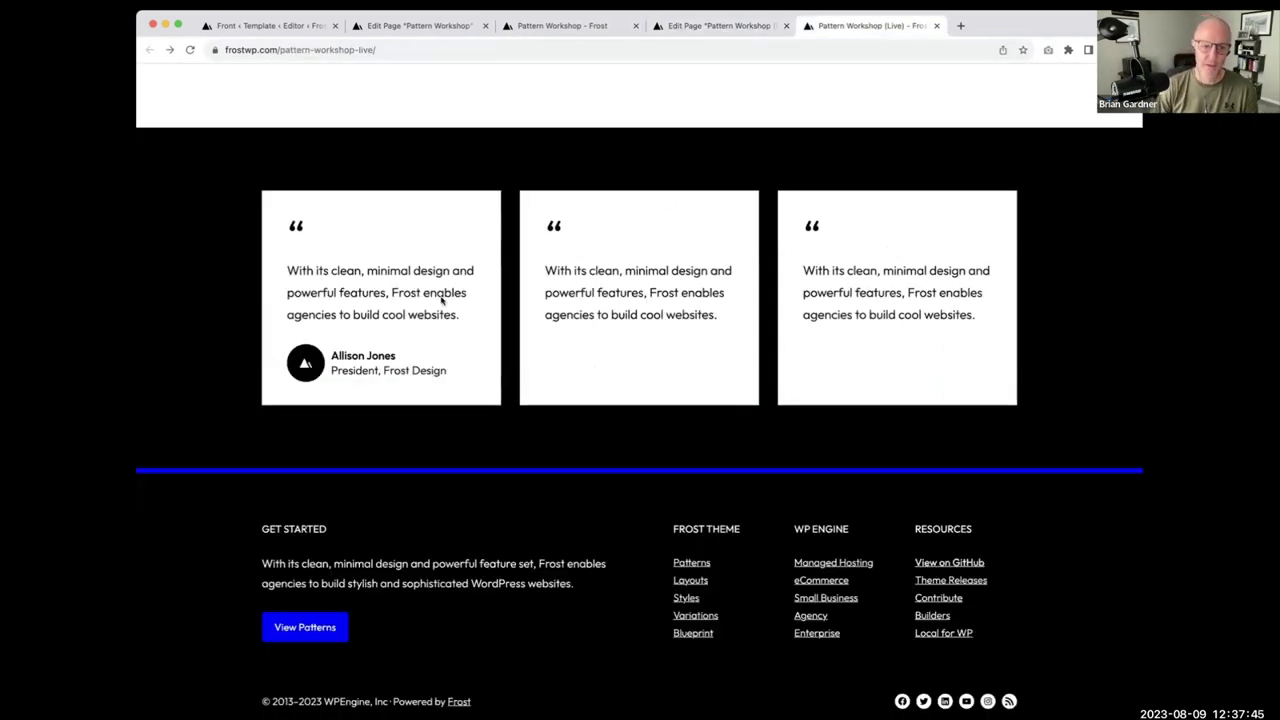
click(716, 25)
click(337, 305)
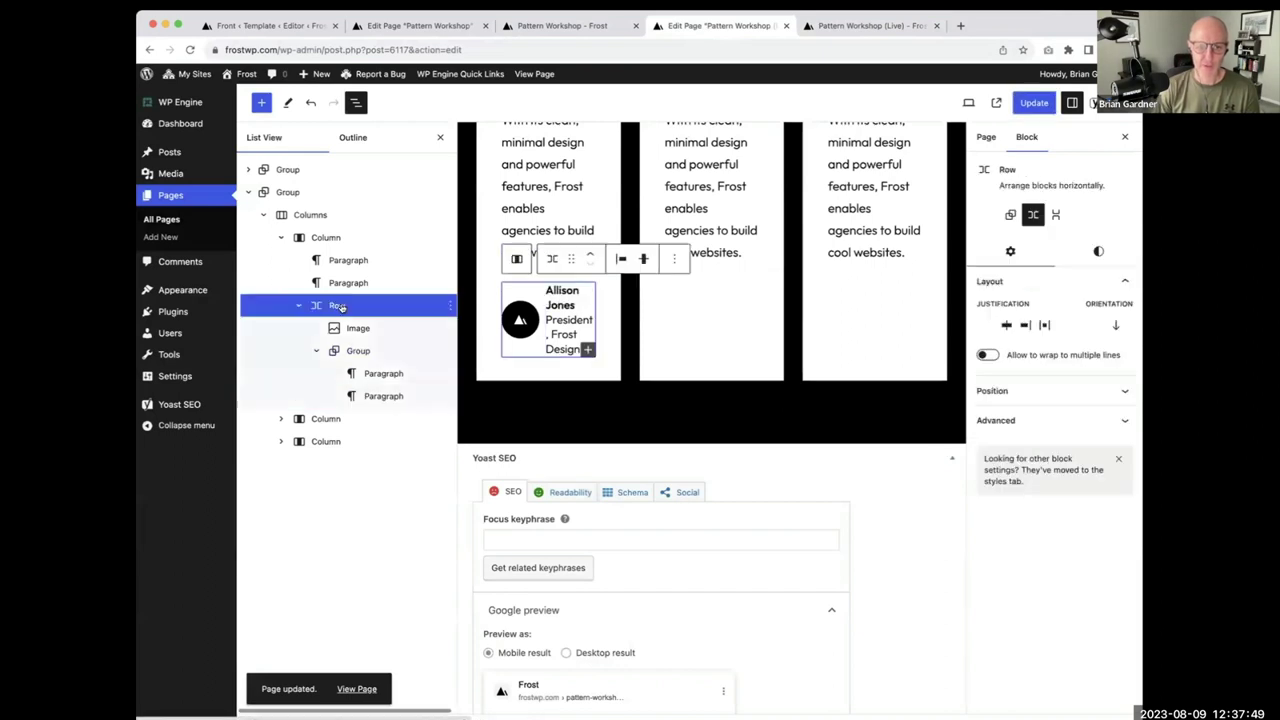
Set the card row's block spacing to 15 px, save, and check the live page.
click(1098, 251)
scroll(1060, 450, down, 2)
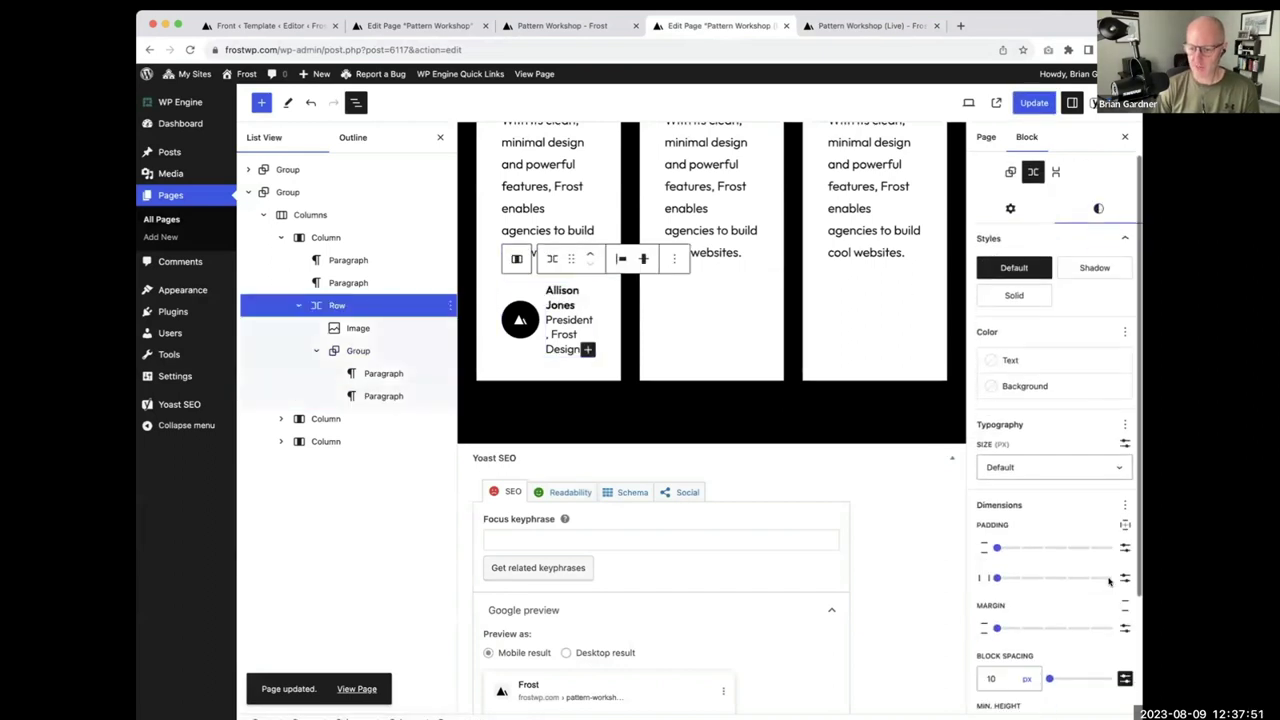
click(1008, 632)
key(BackSpace)
text(5)
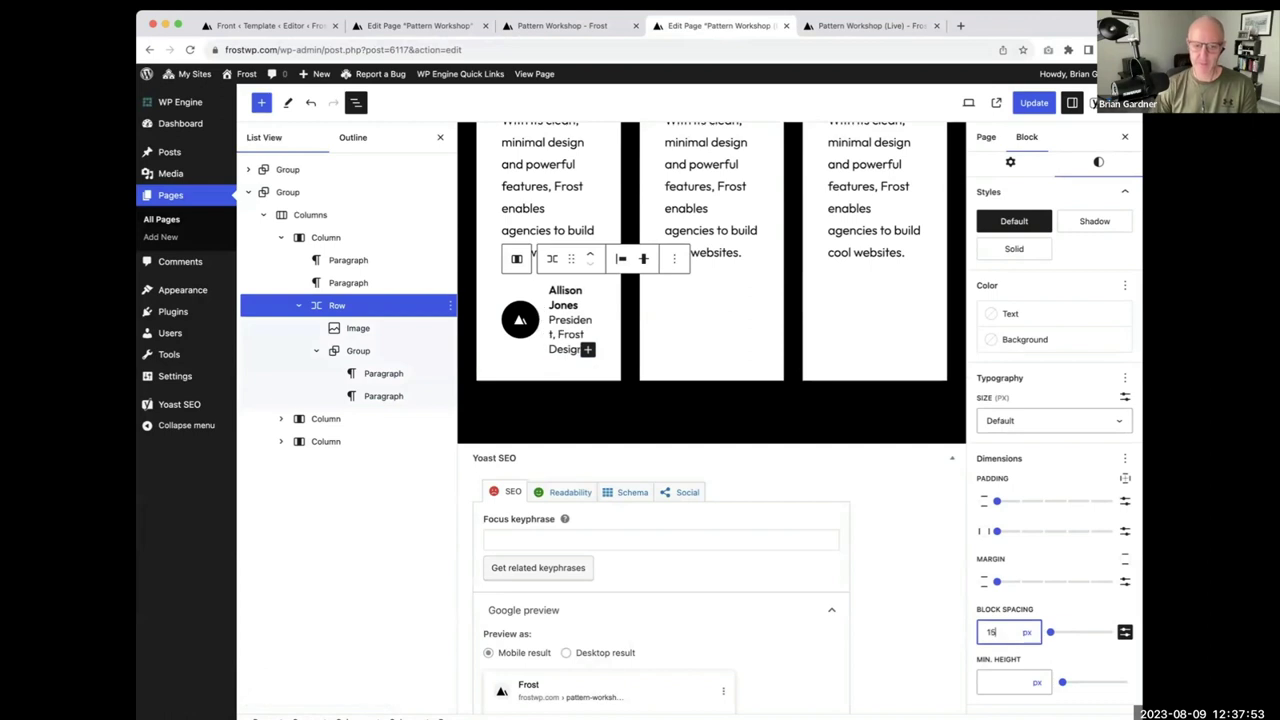
click(1030, 103)
click(870, 25)
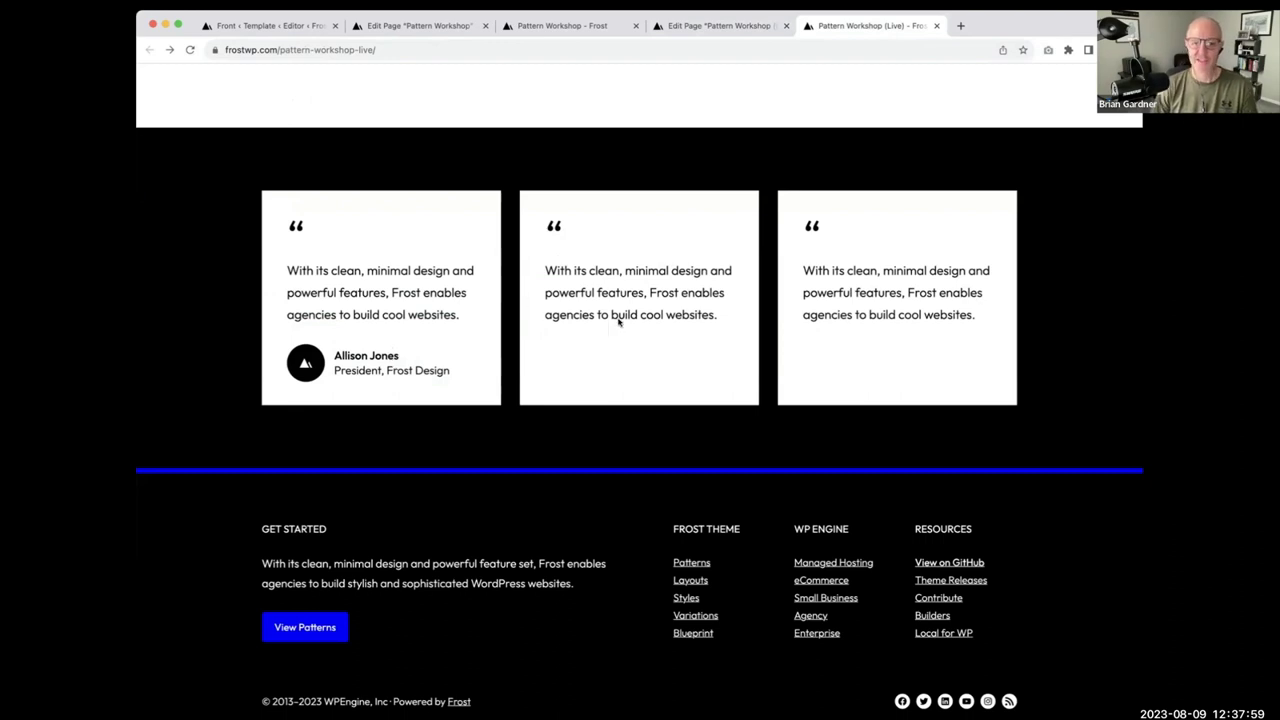
click(726, 30)
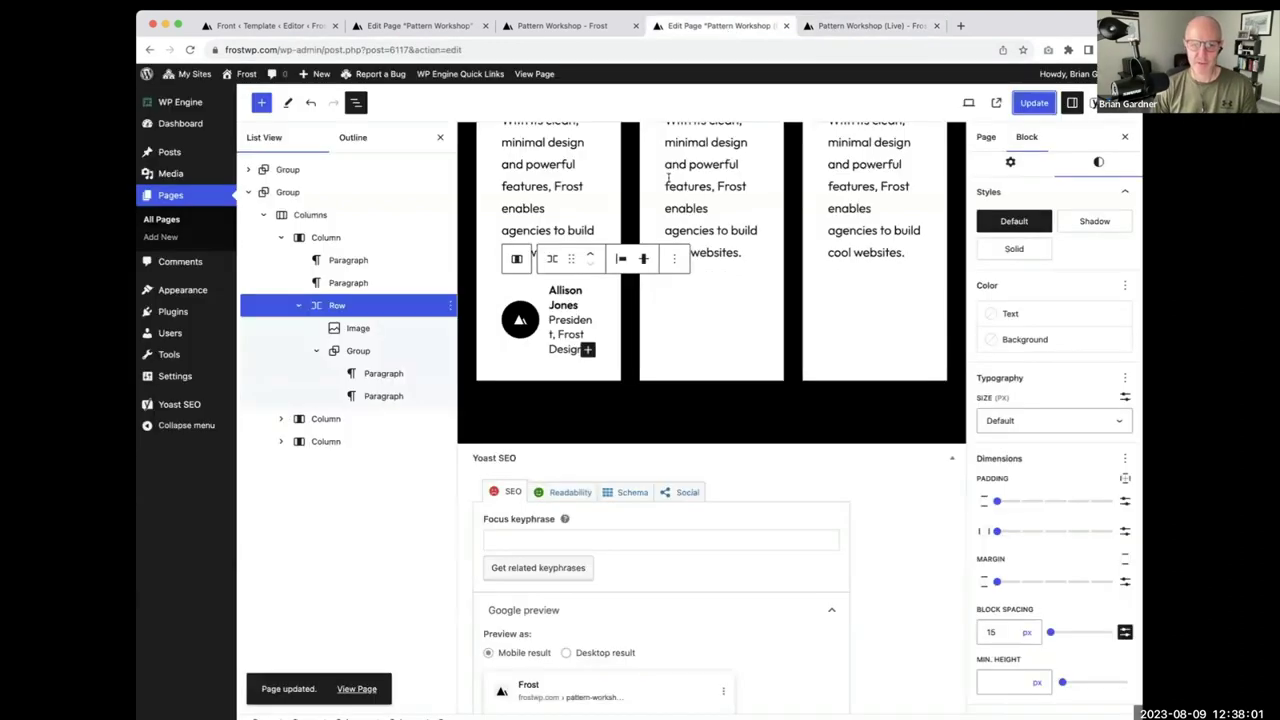
Delete the middle and right testimonial columns, leaving a single card.
key(ctrl+alt+o)
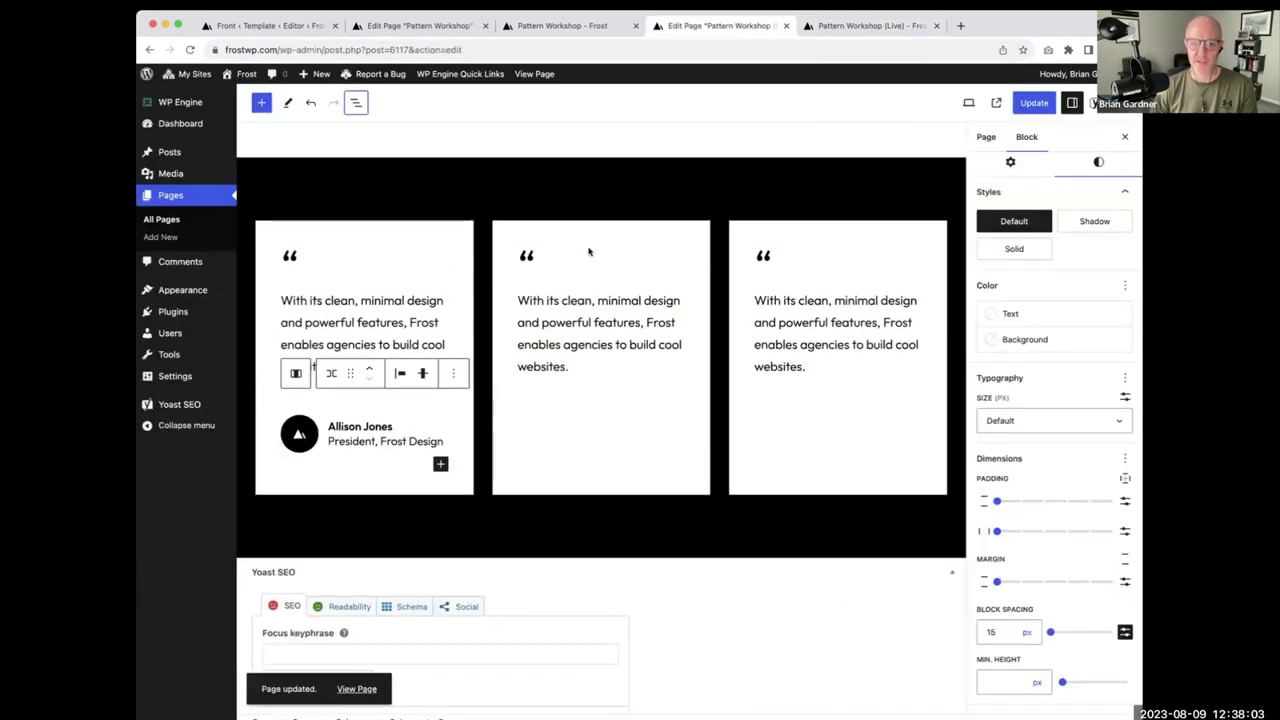
click(604, 228)
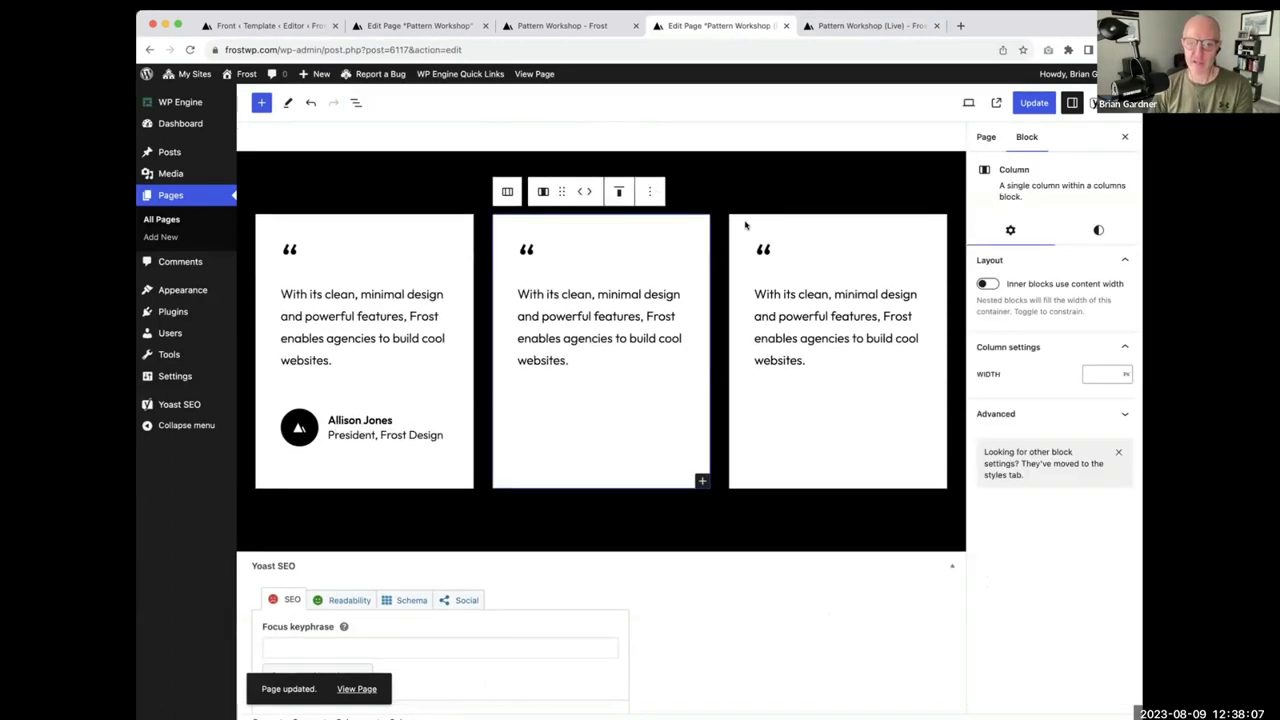
key(ctrl+alt+z)
click(703, 224)
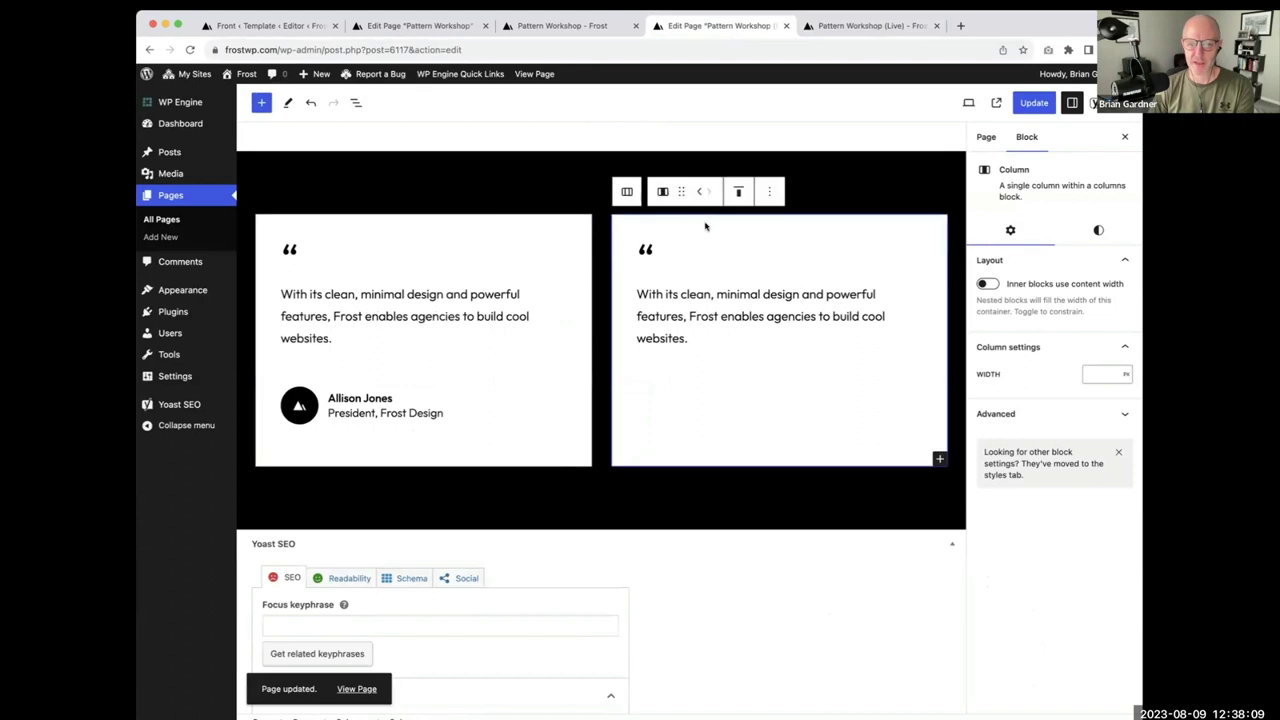
key(ctrl+alt+z)
Duplicate the remaining testimonial column twice to make three cards.
click(413, 191)
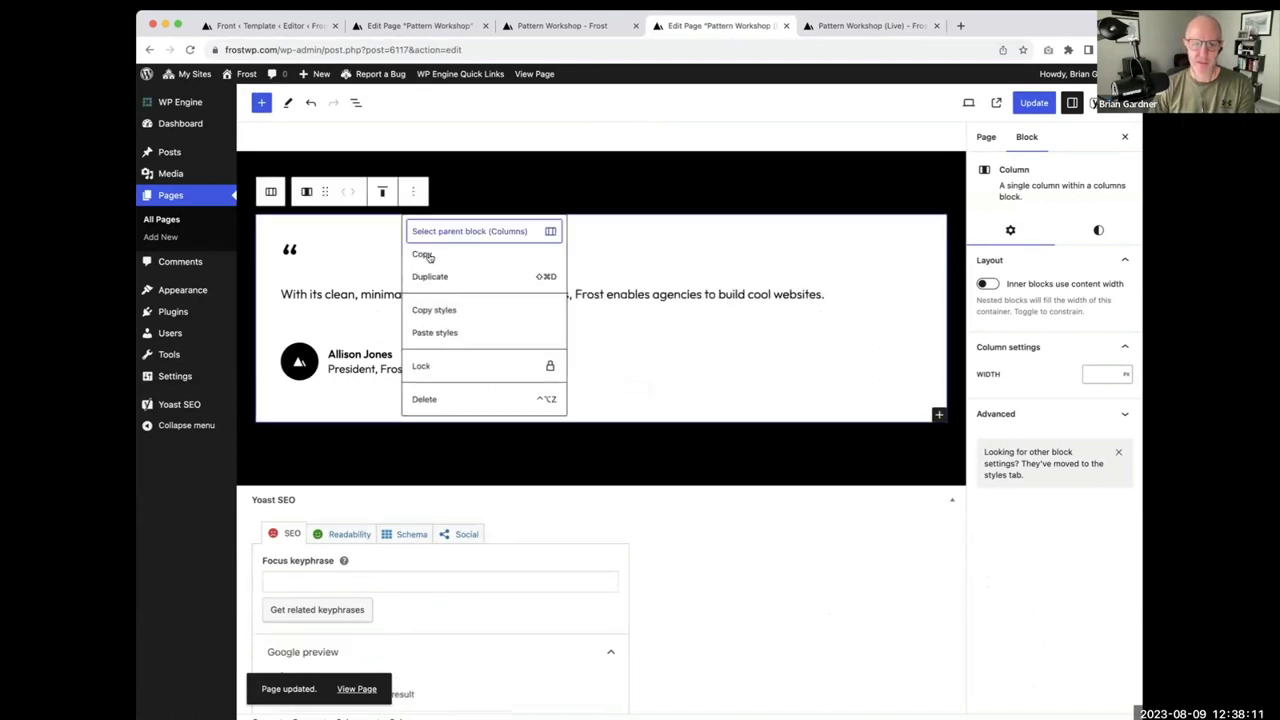
click(430, 273)
click(768, 191)
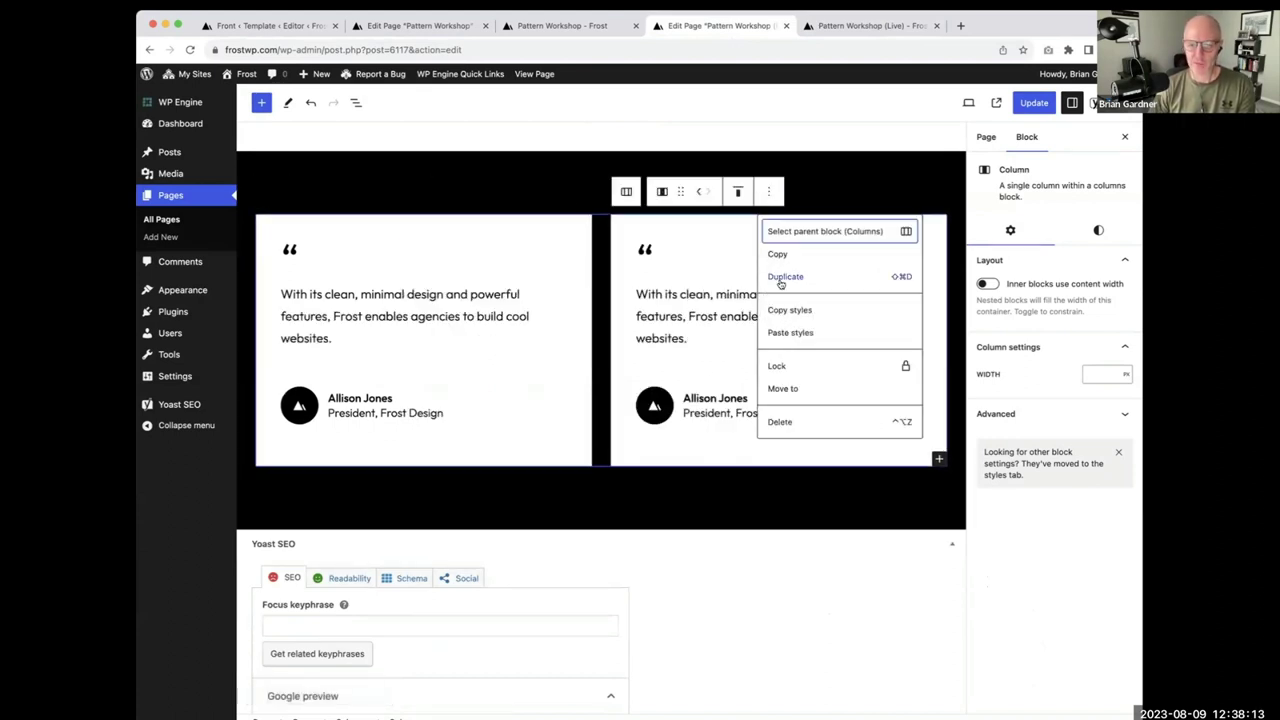
click(780, 274)
triple_click(617, 418)
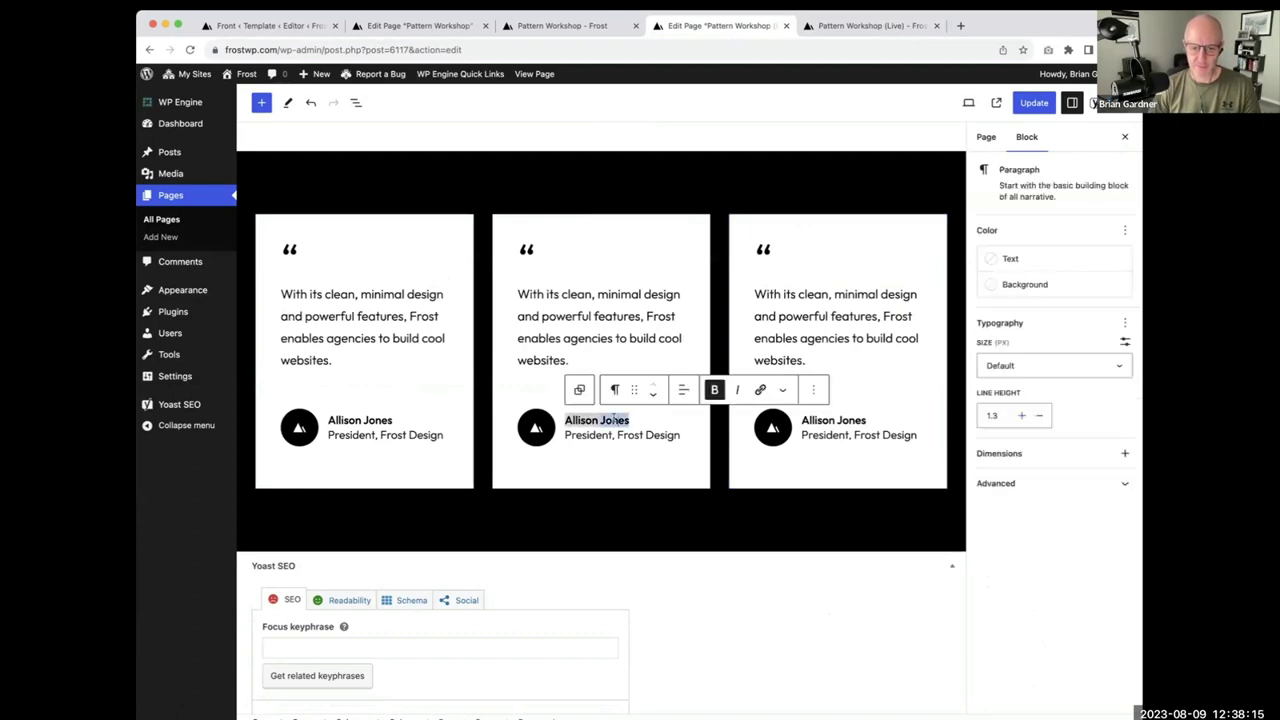
Give the middle and right cards different author names.
text(Kelley)
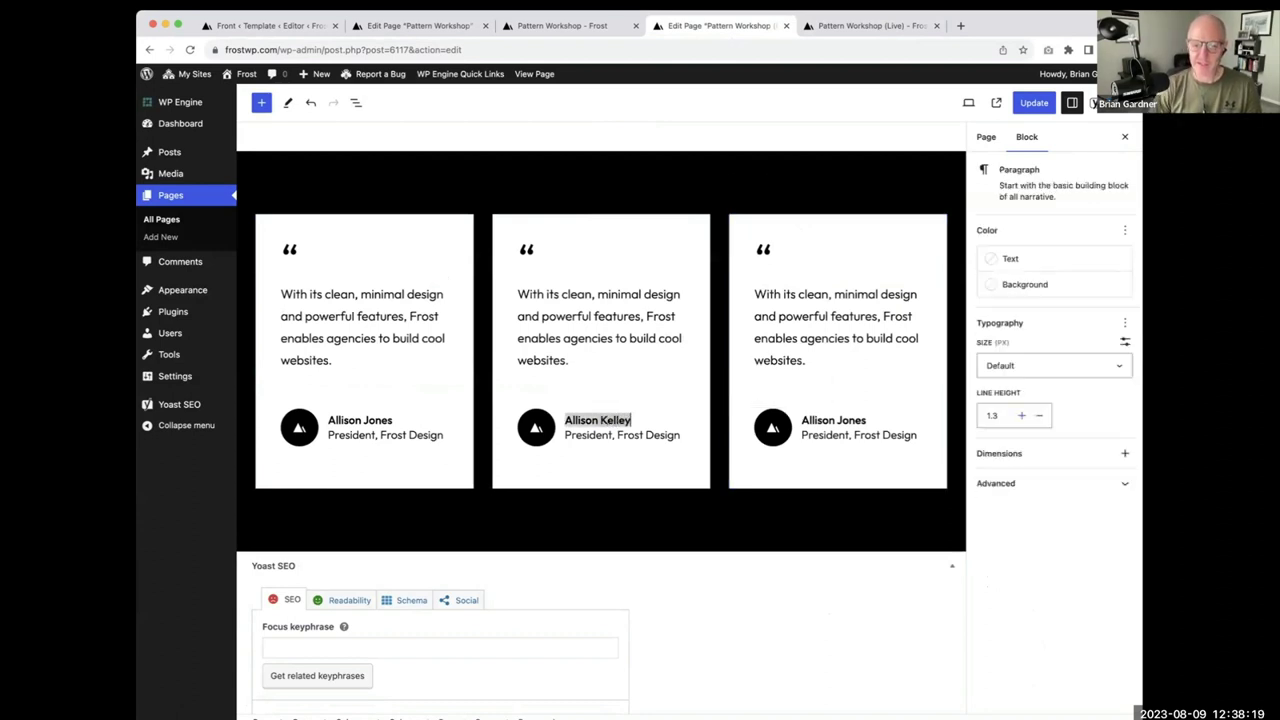
triple_click(833, 420)
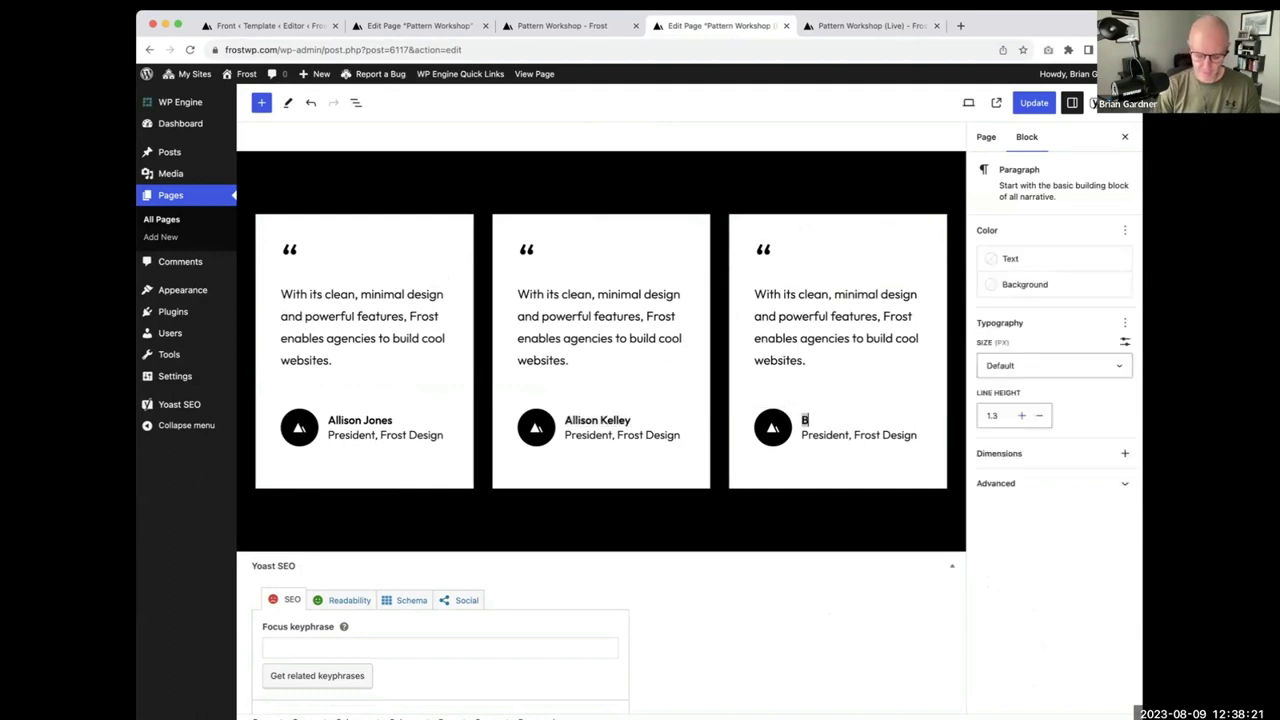
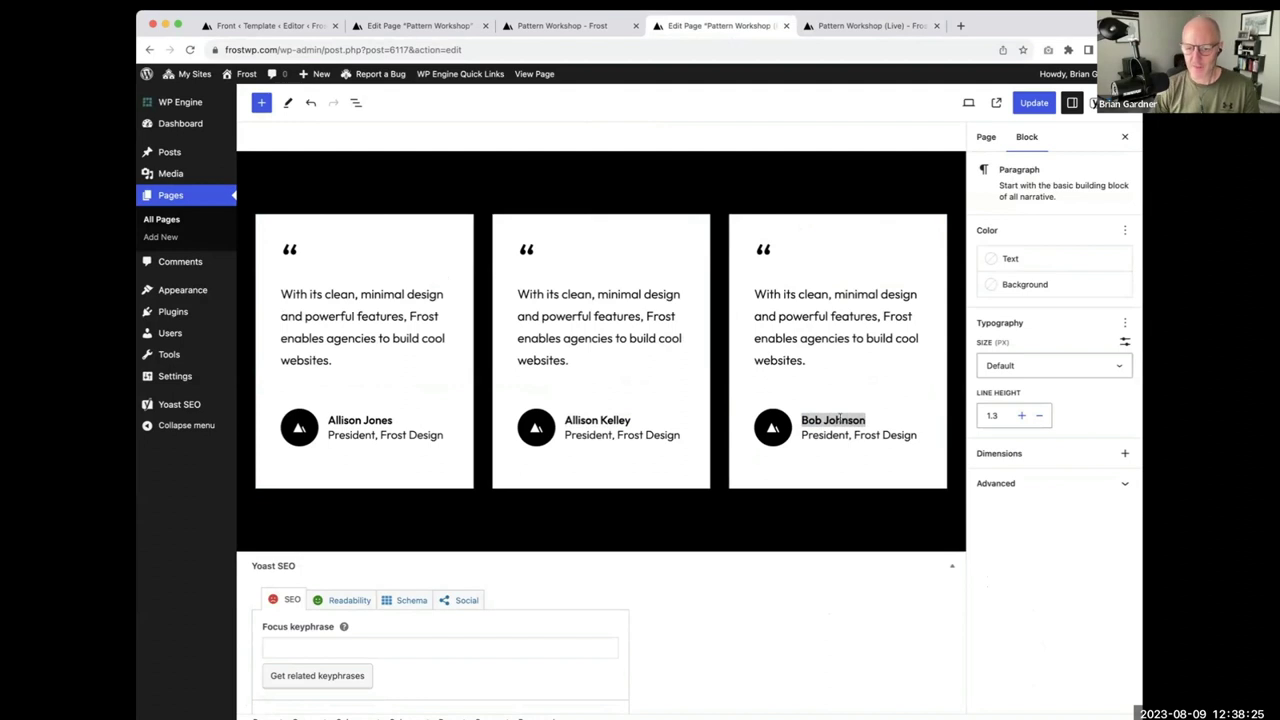
click(771, 428)
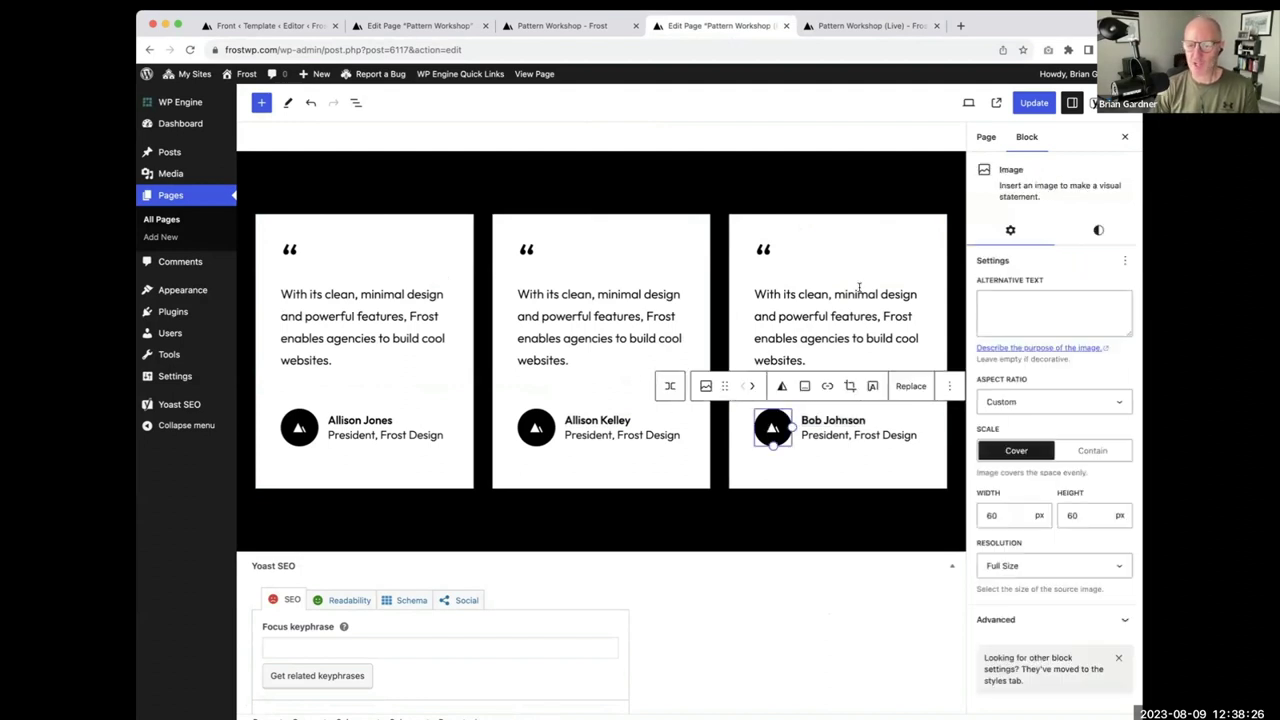
double_click(777, 334)
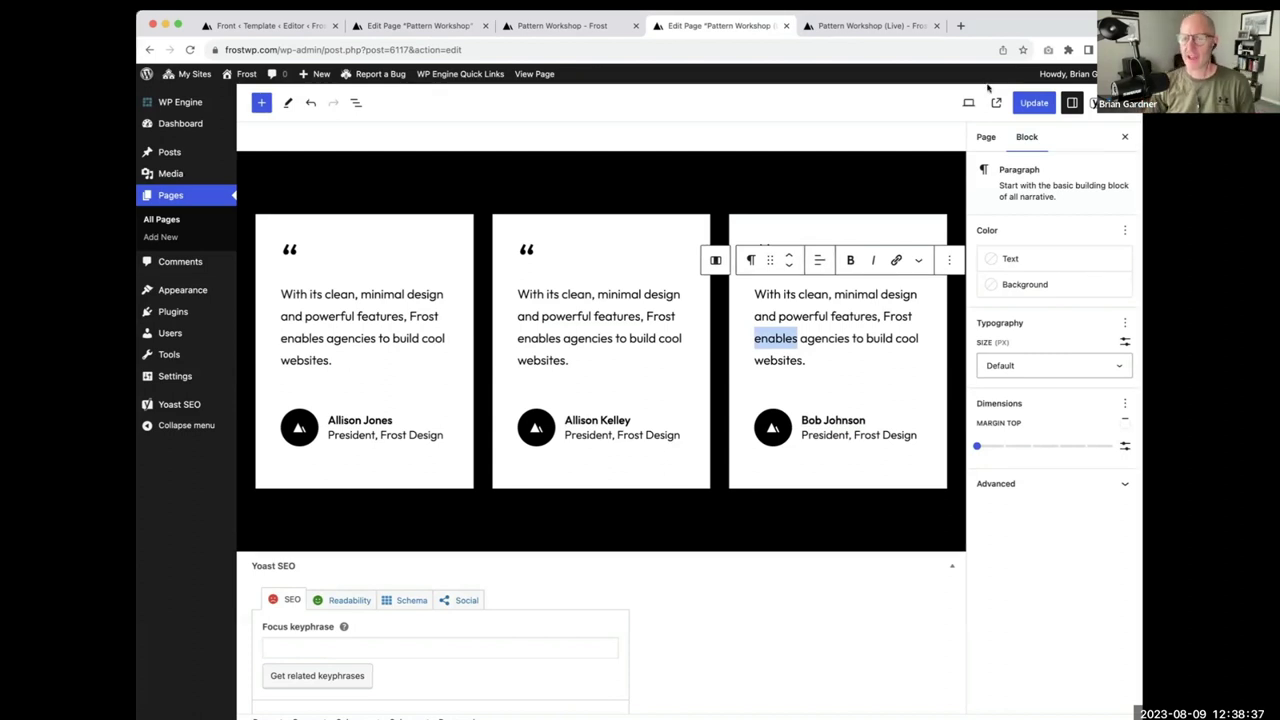
Copy the first column, paste it as a fourth card, then undo the paste.
click(391, 230)
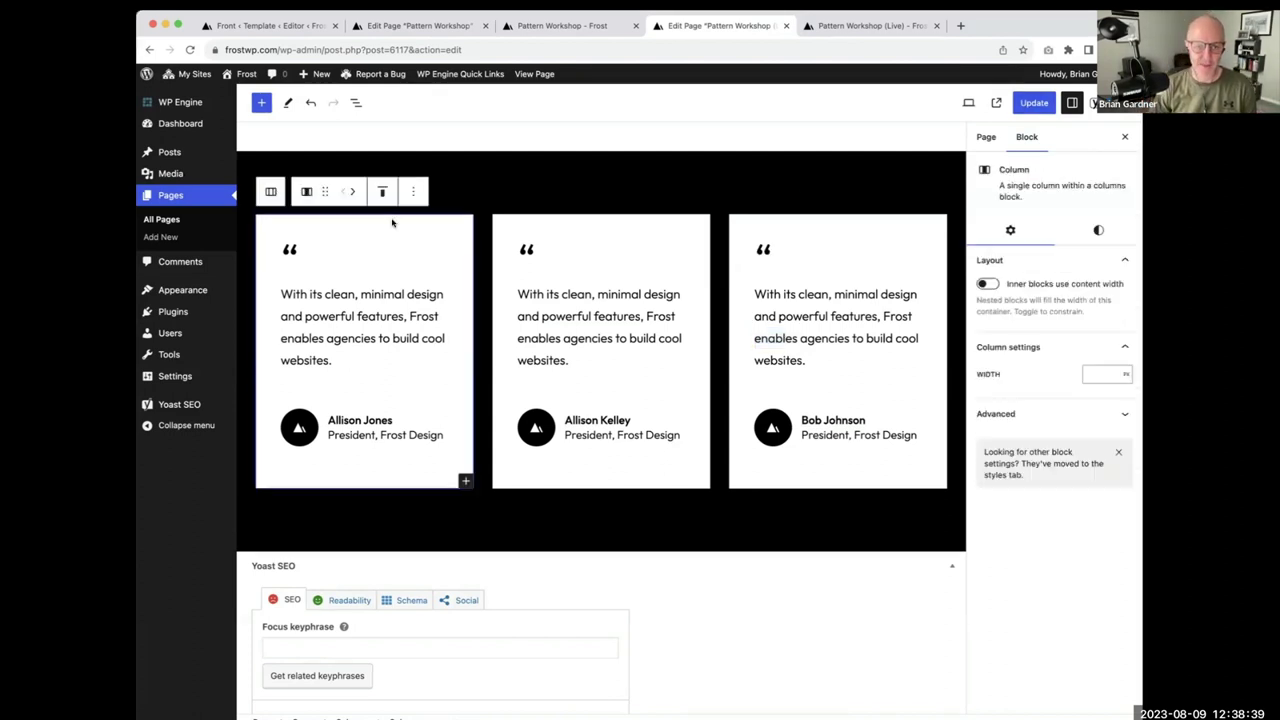
click(412, 195)
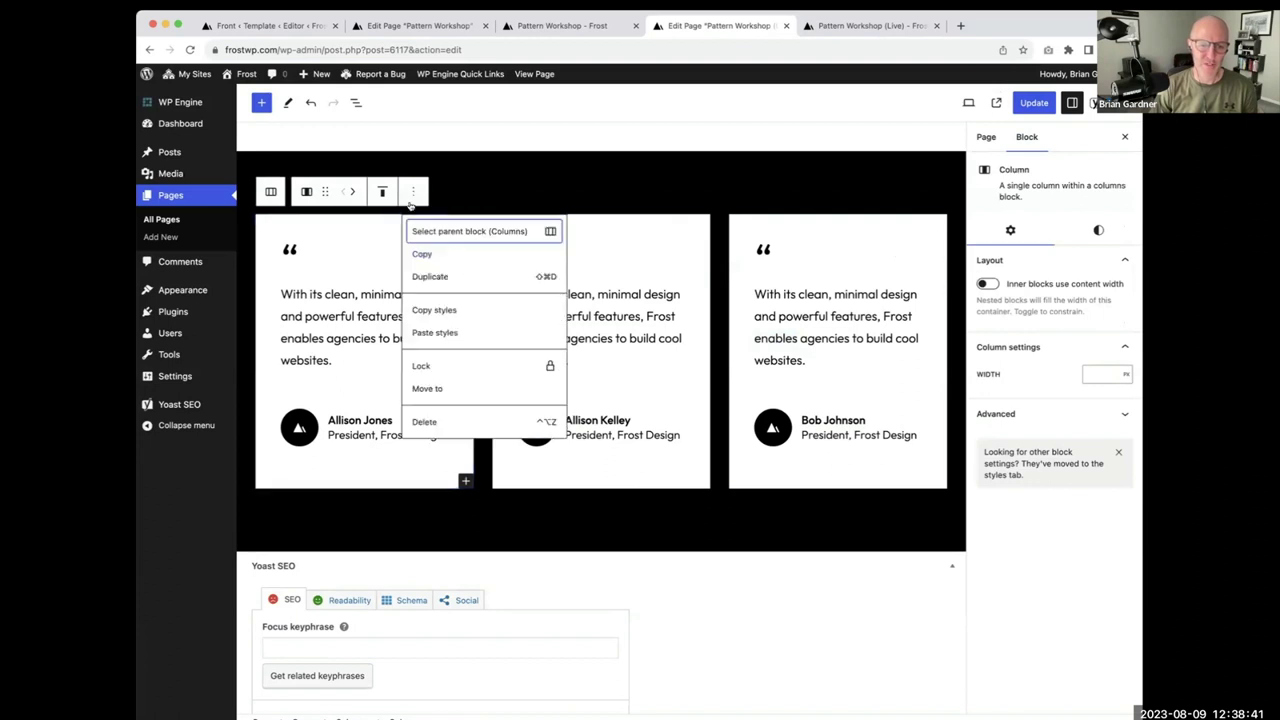
click(424, 256)
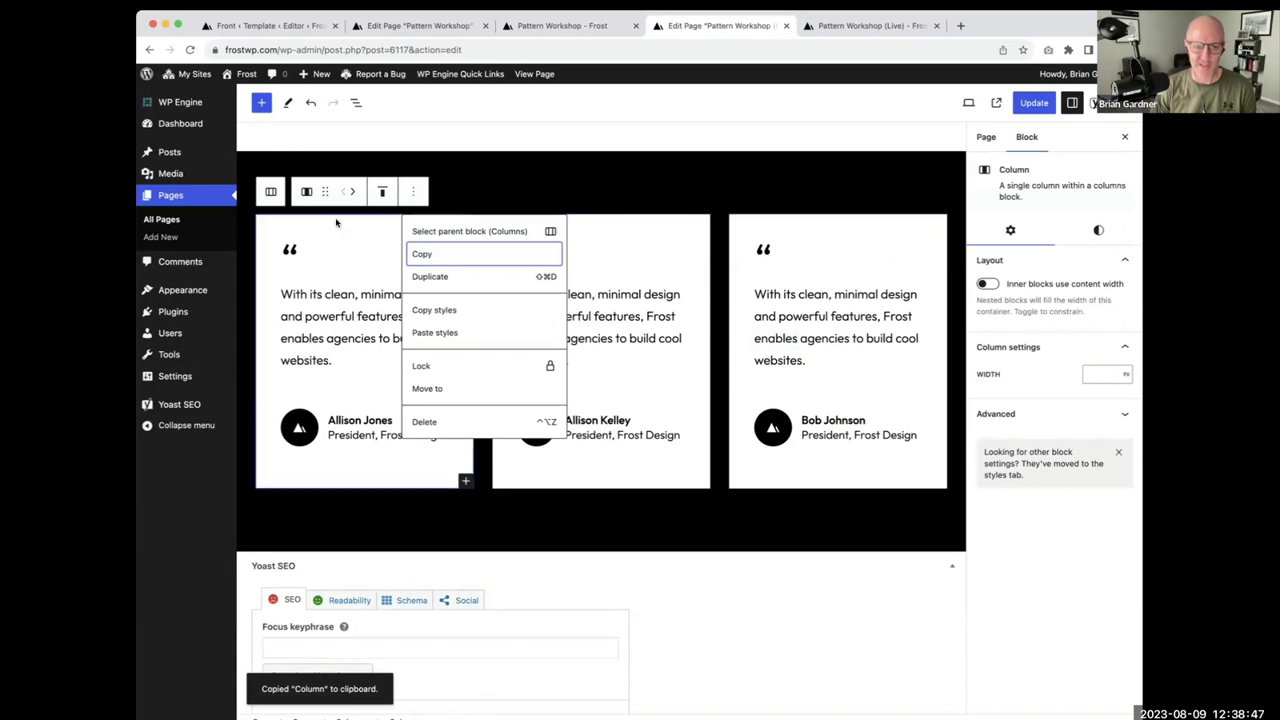
click(504, 192)
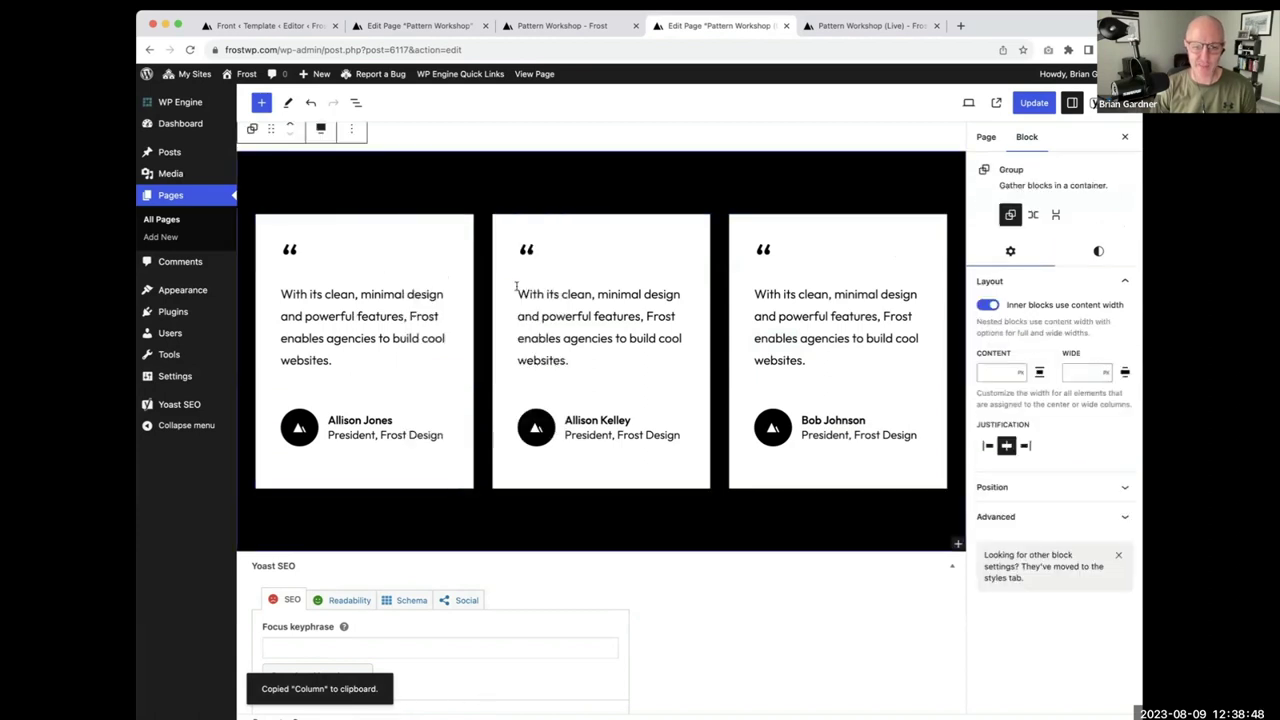
click(440, 413)
click(312, 365)
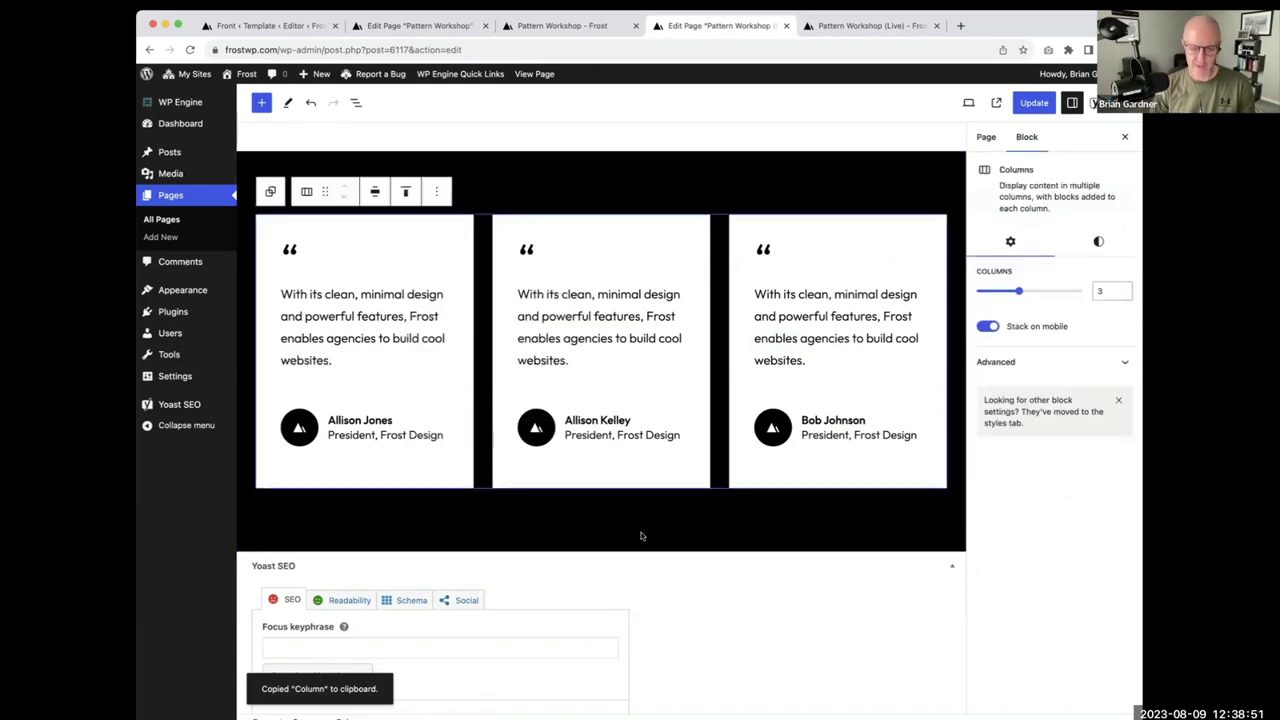
key(super+v)
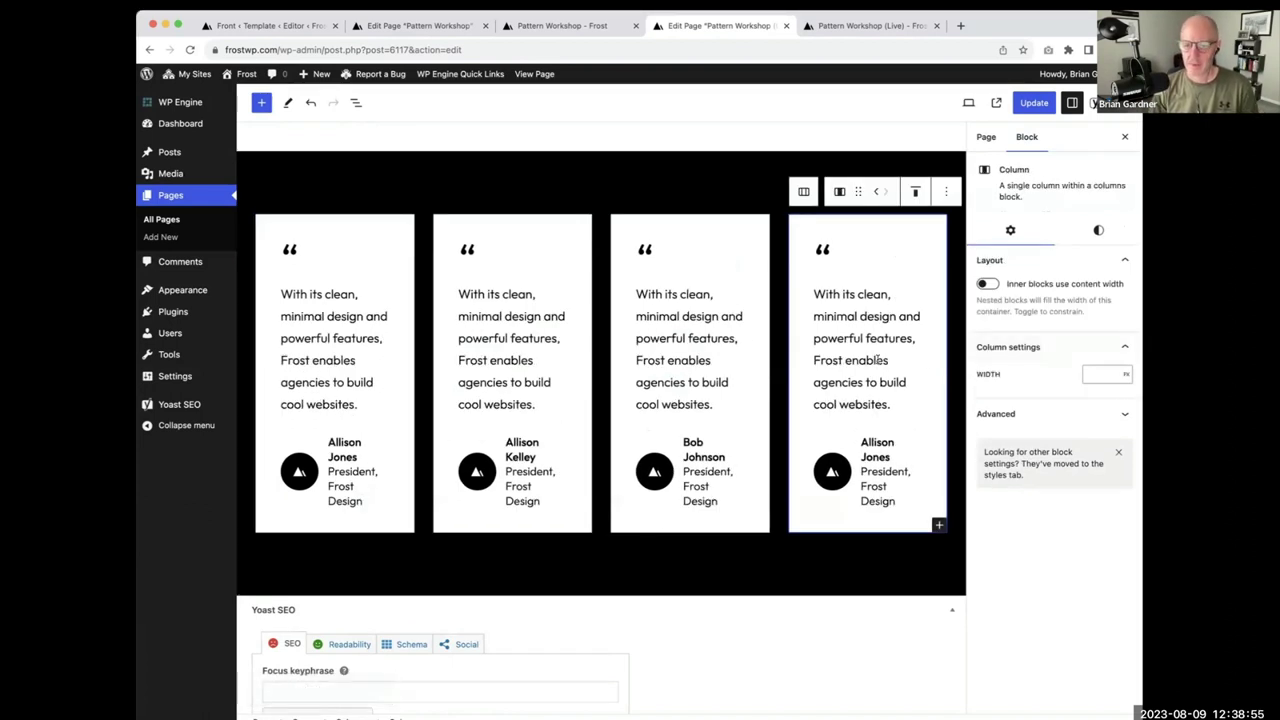
key(ctrl+z)
Save the page and review the three cards on the live page.
scroll(866, 157, up, 2)
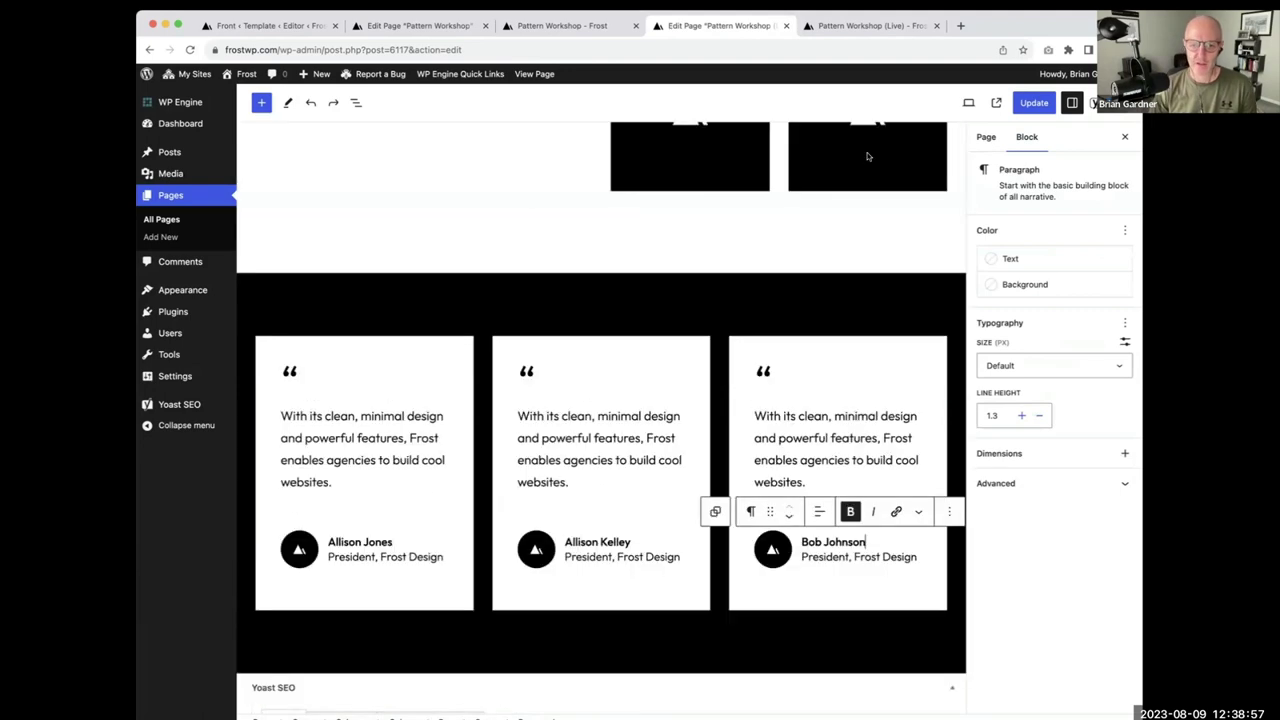
click(1034, 102)
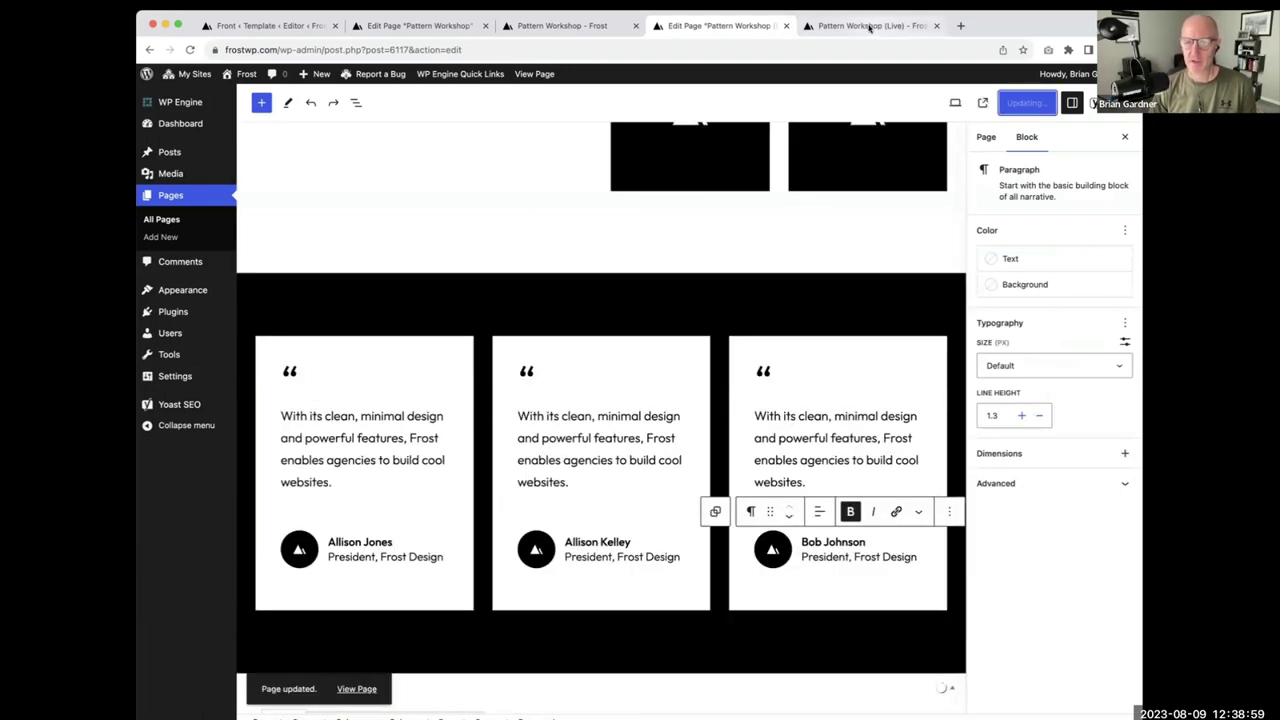
click(870, 25)
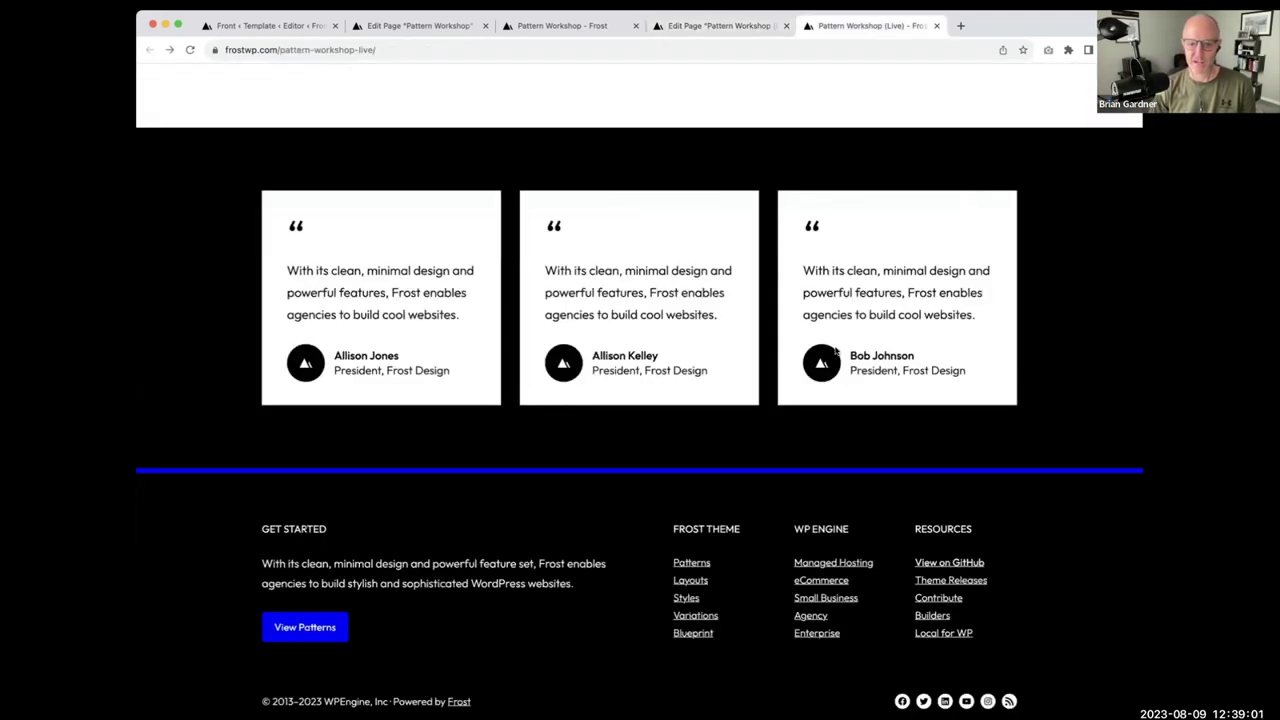
scroll(814, 372, up, 5)
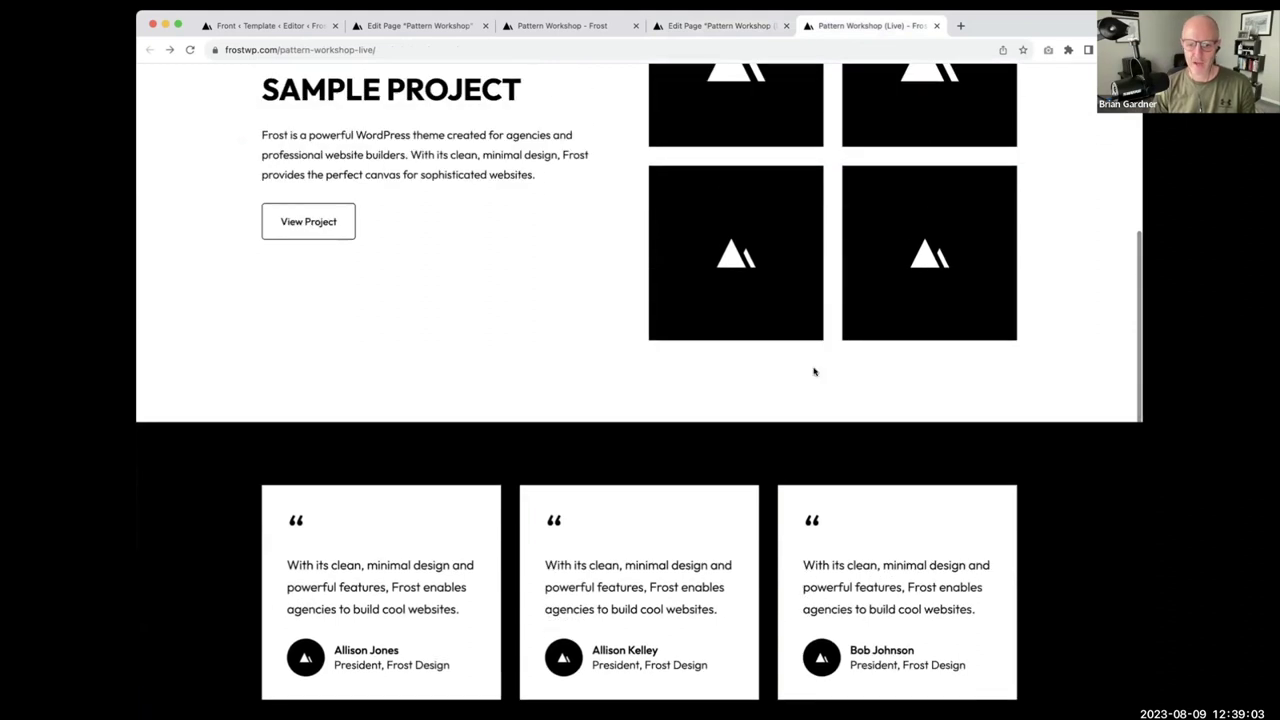
scroll(814, 372, down, 3)
click(712, 25)
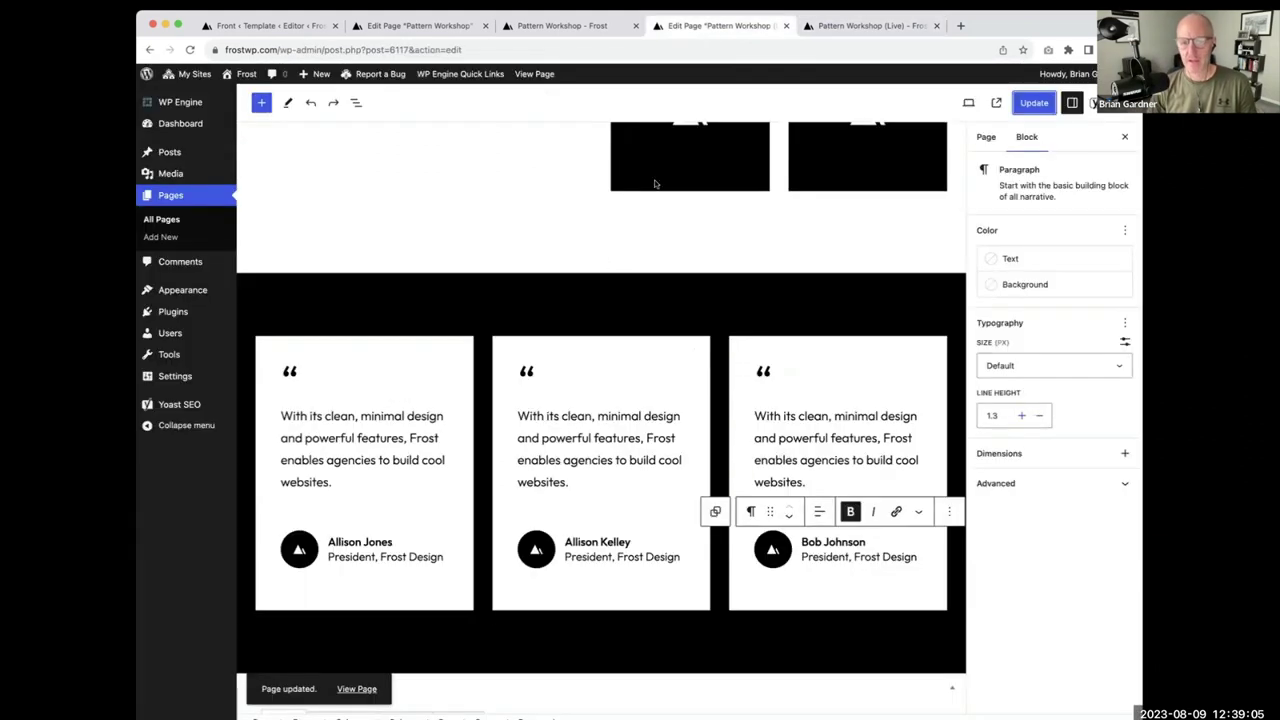
Give the outer testimonials group a Secondary dark blue background, save, and check it live.
click(625, 288)
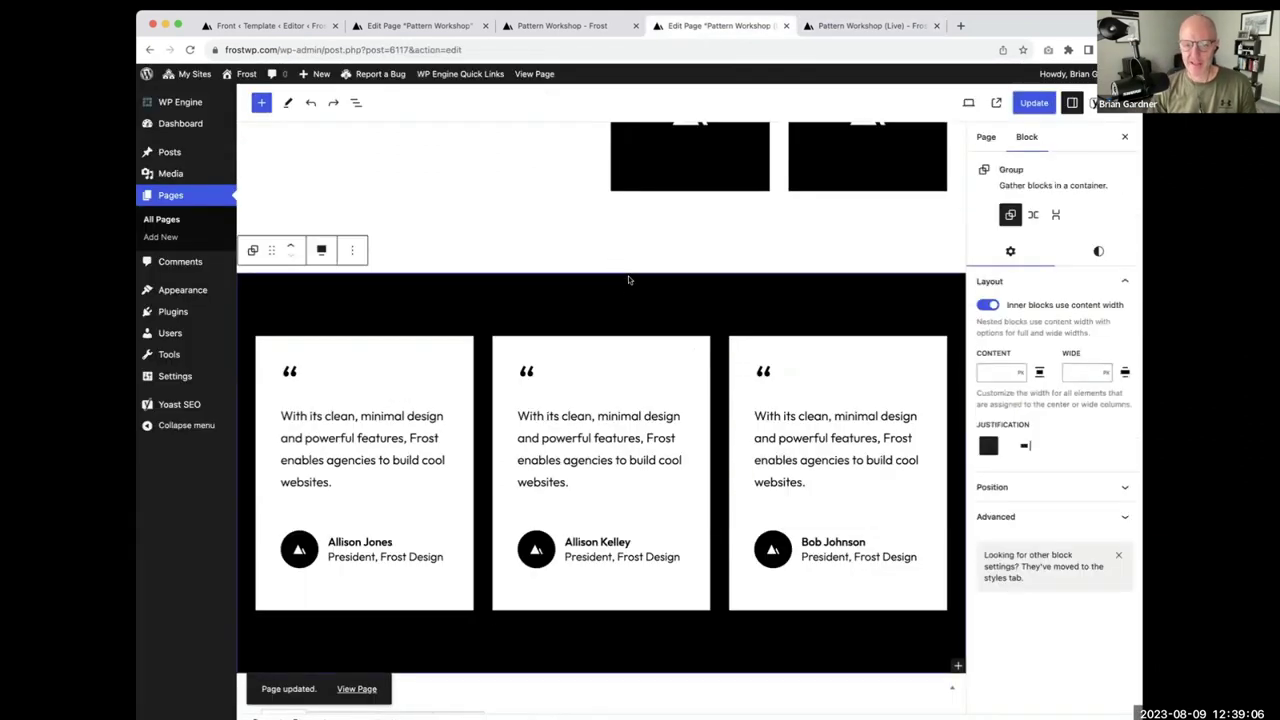
click(1097, 251)
click(1030, 429)
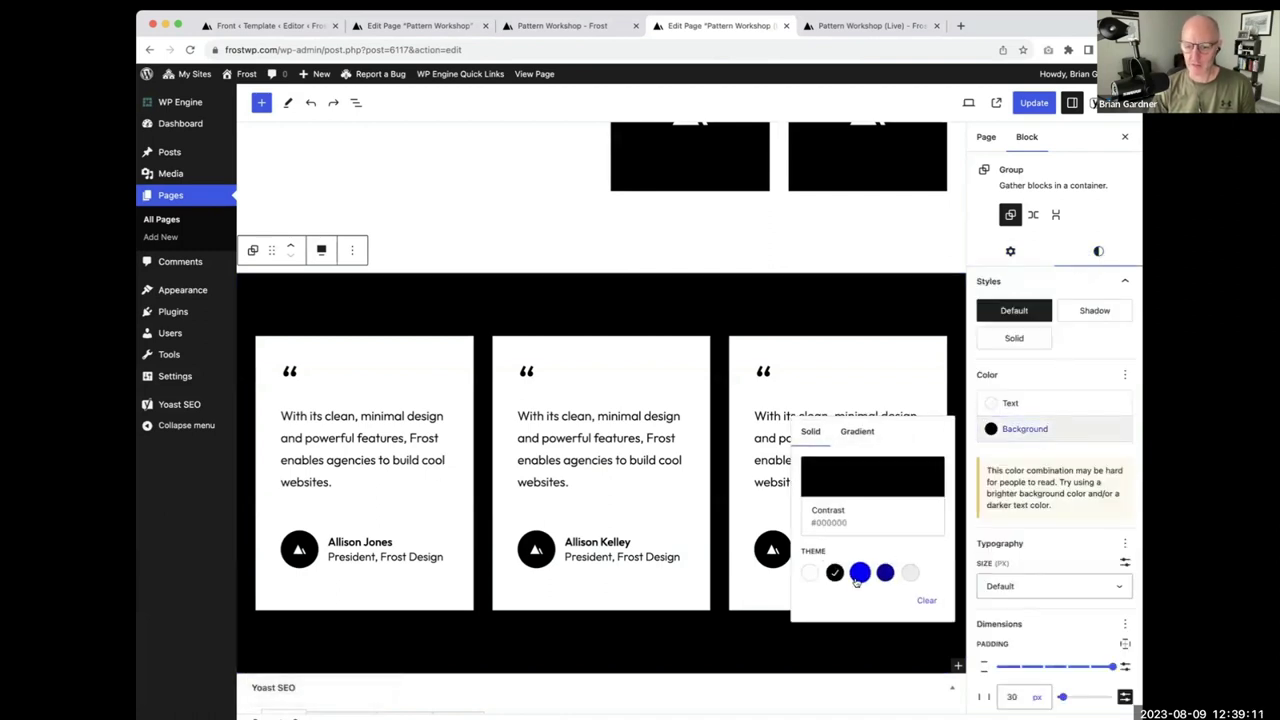
click(860, 572)
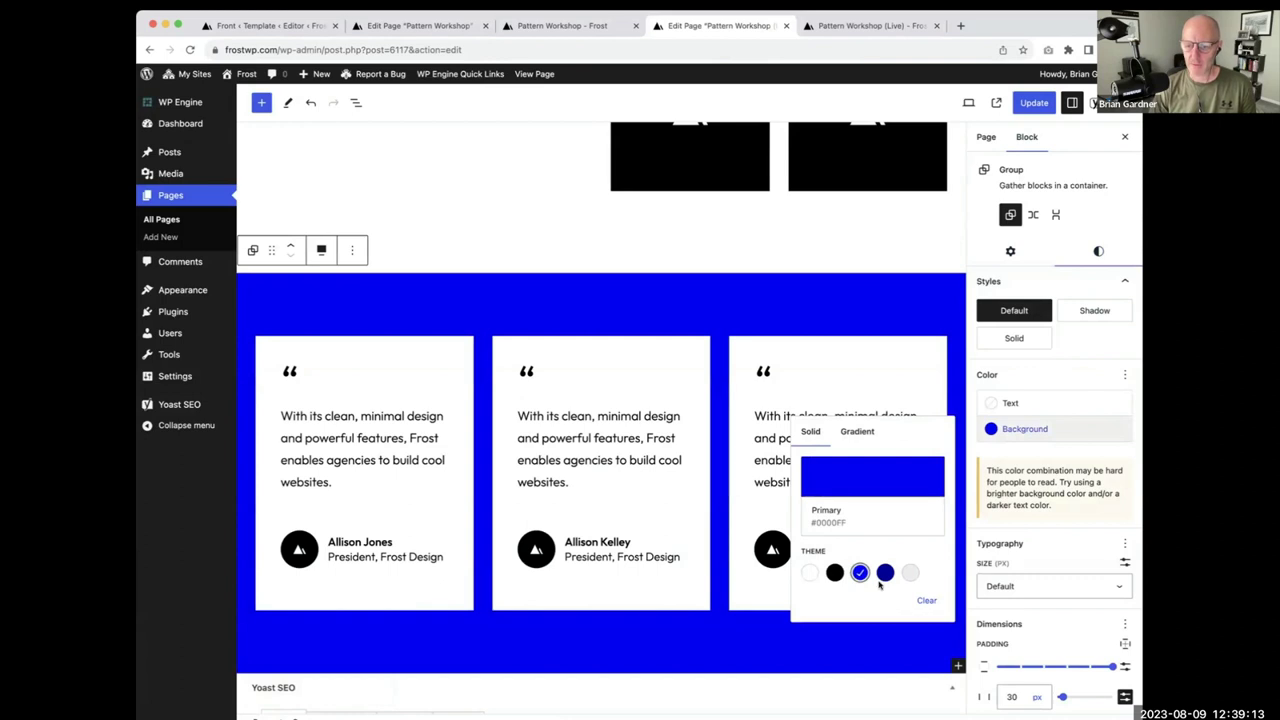
click(885, 572)
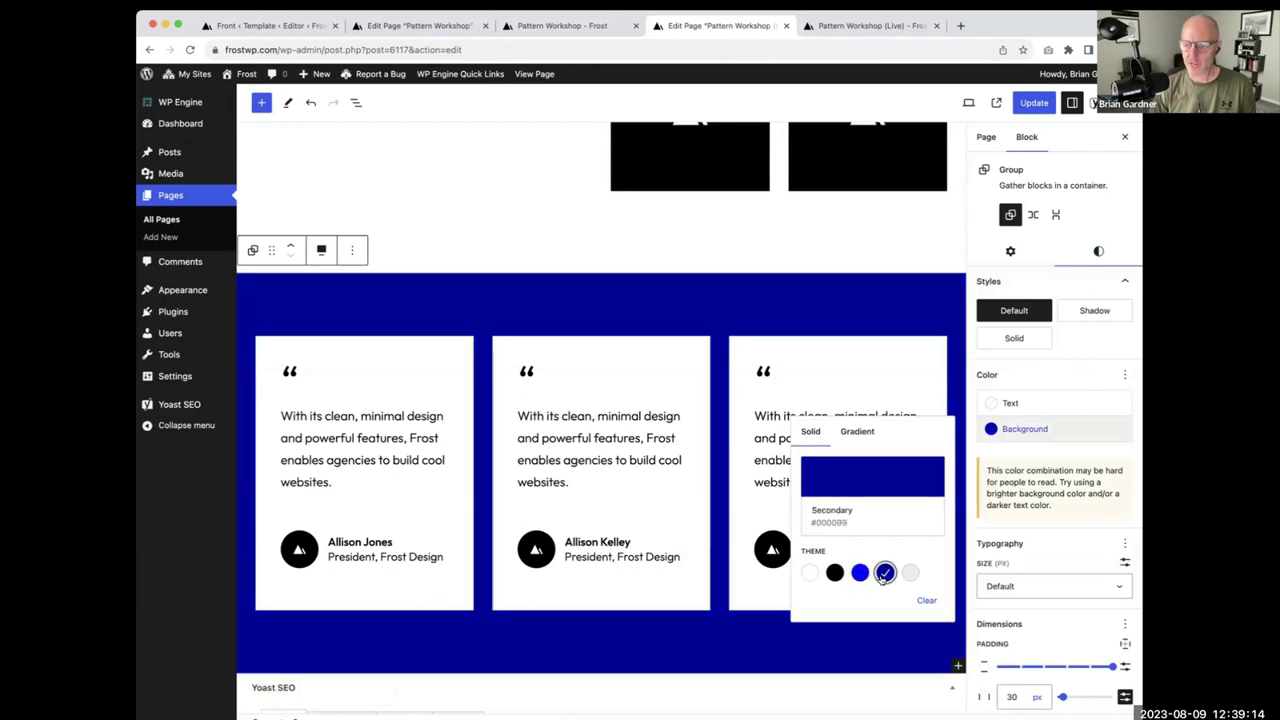
click(1041, 104)
click(870, 25)
key(super+r)
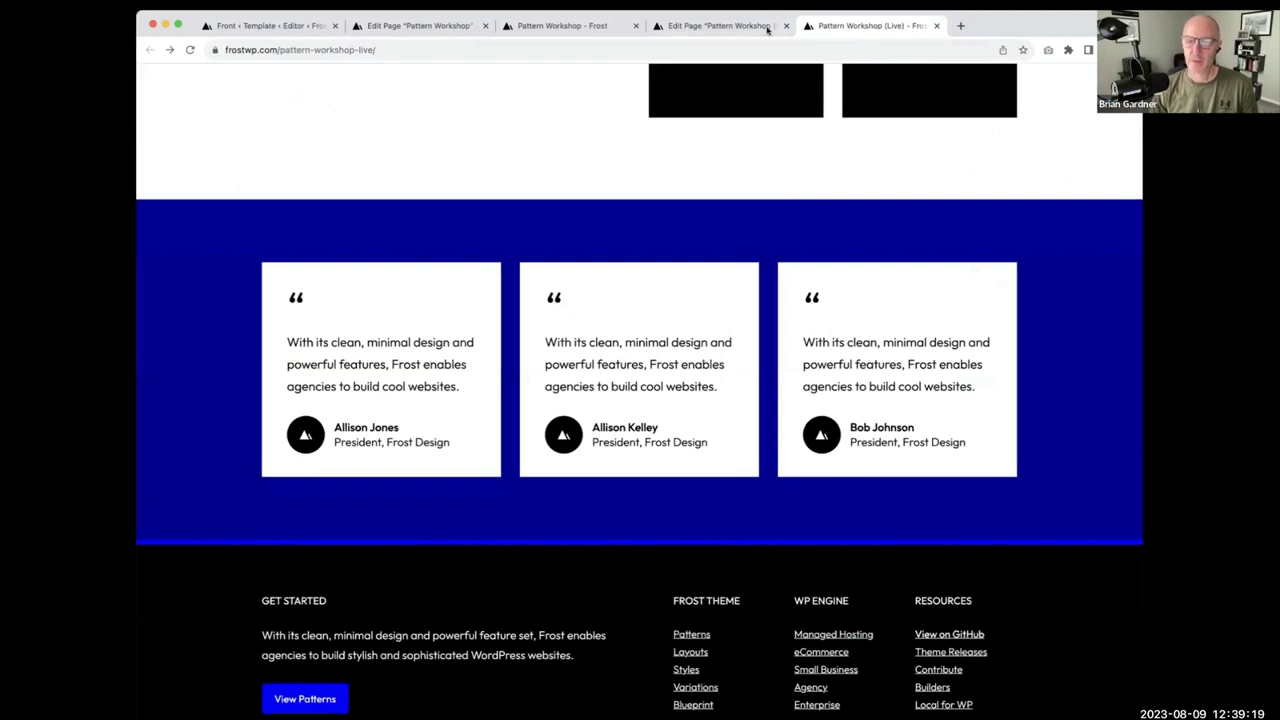
click(734, 32)
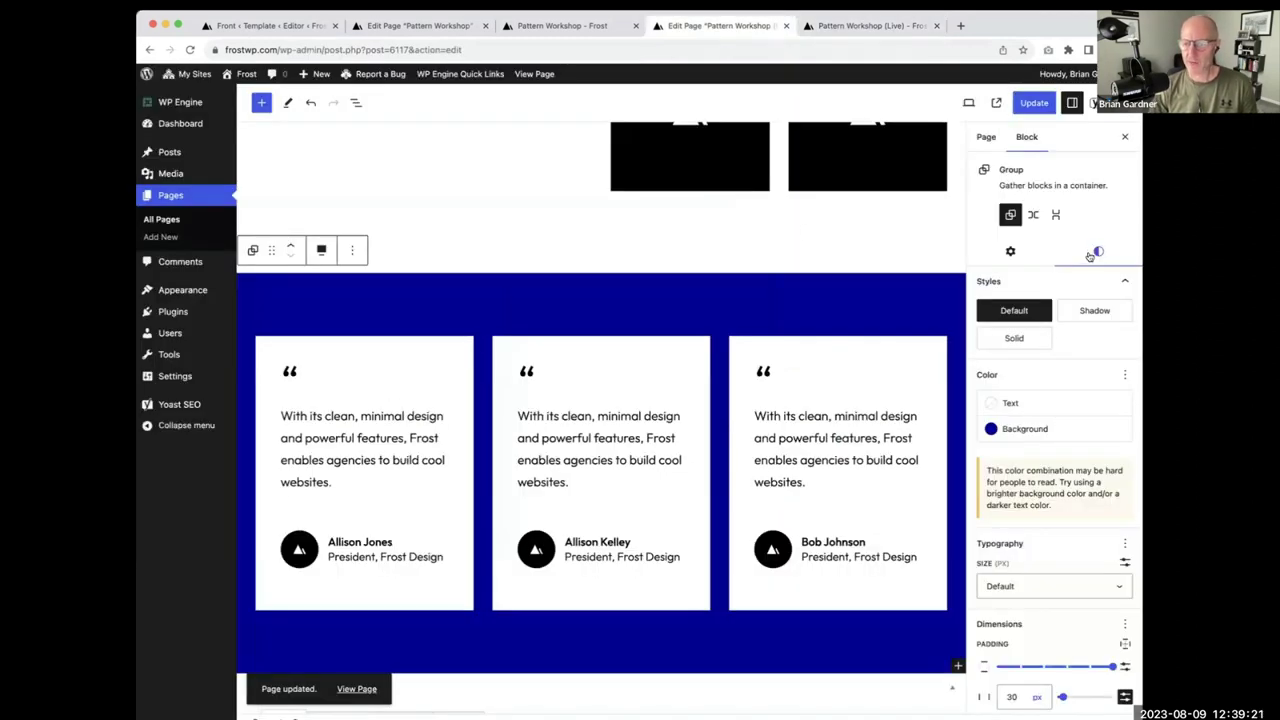
Replace the background with the theme's blue gradient, save, and check it live.
click(1018, 425)
click(857, 431)
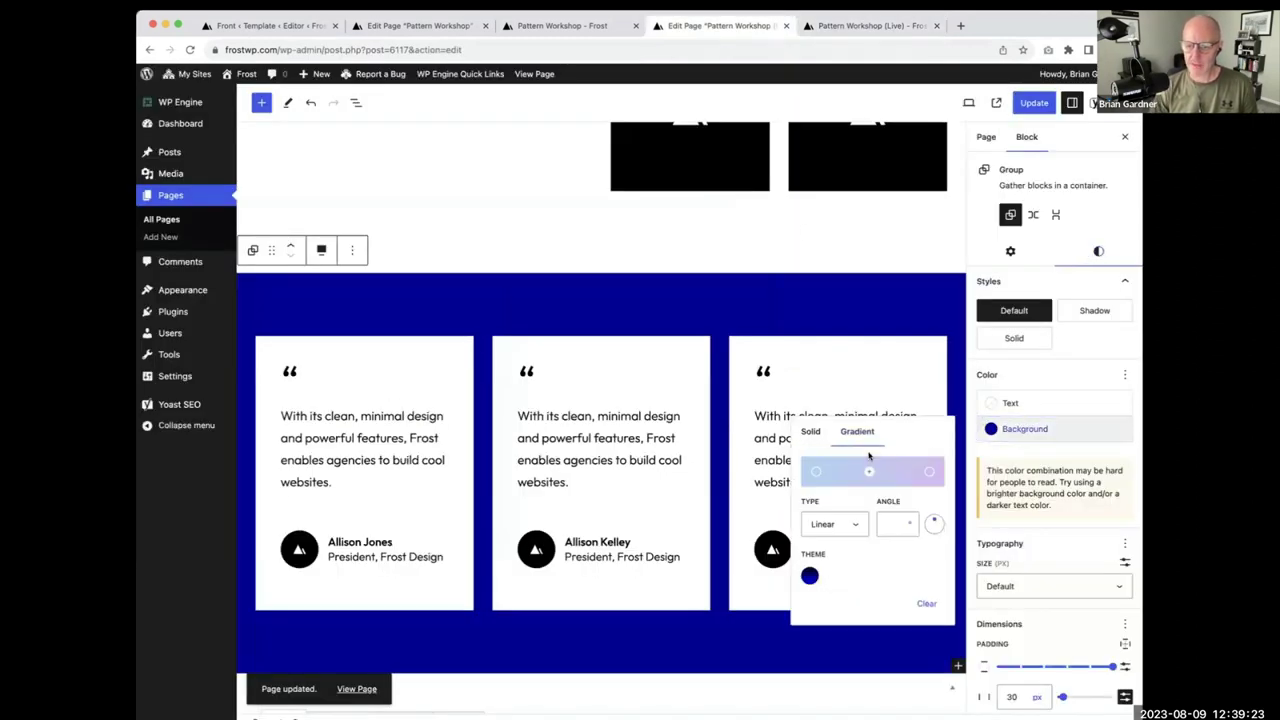
click(809, 576)
key(ctrl+s)
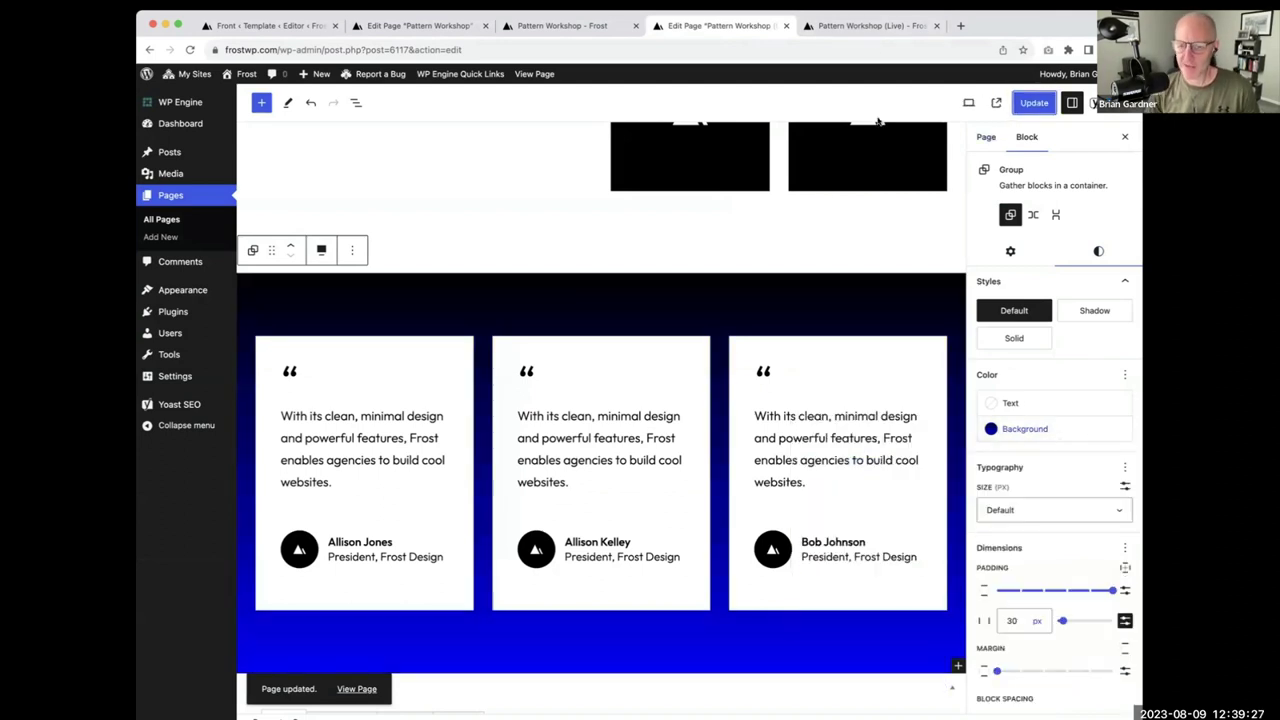
click(881, 28)
key(super+r)
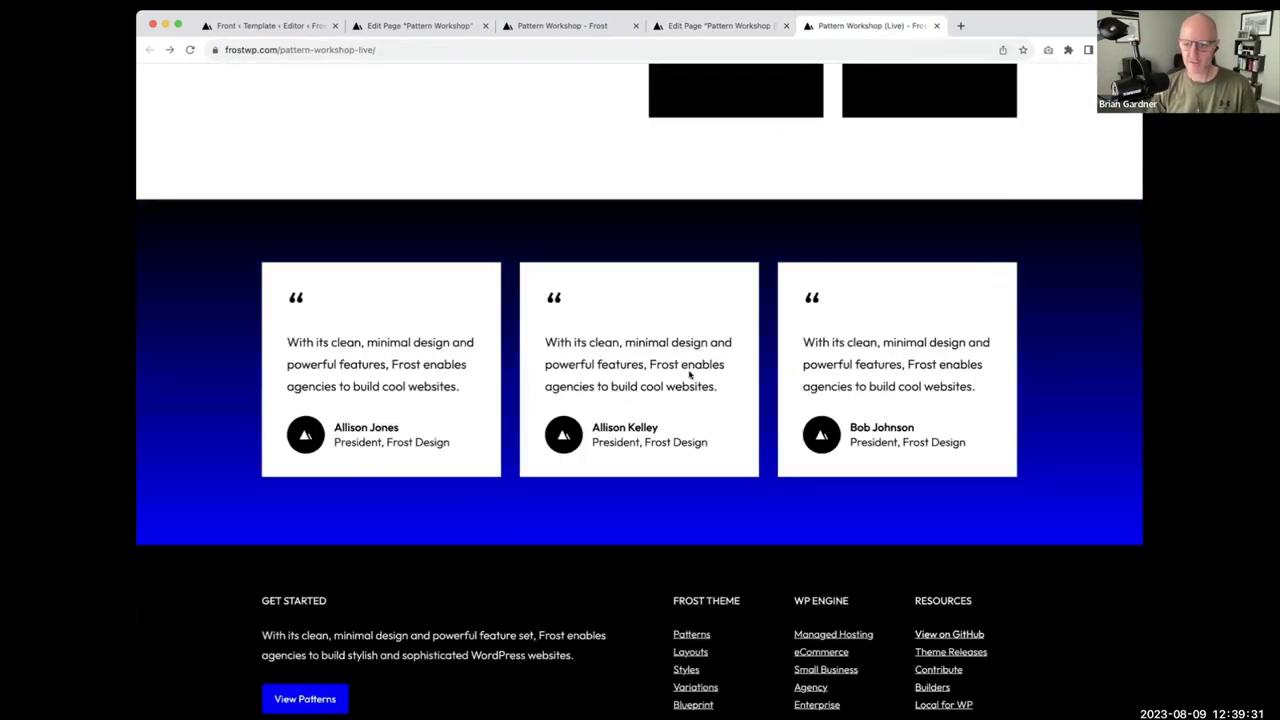
scroll(689, 374, up, 5)
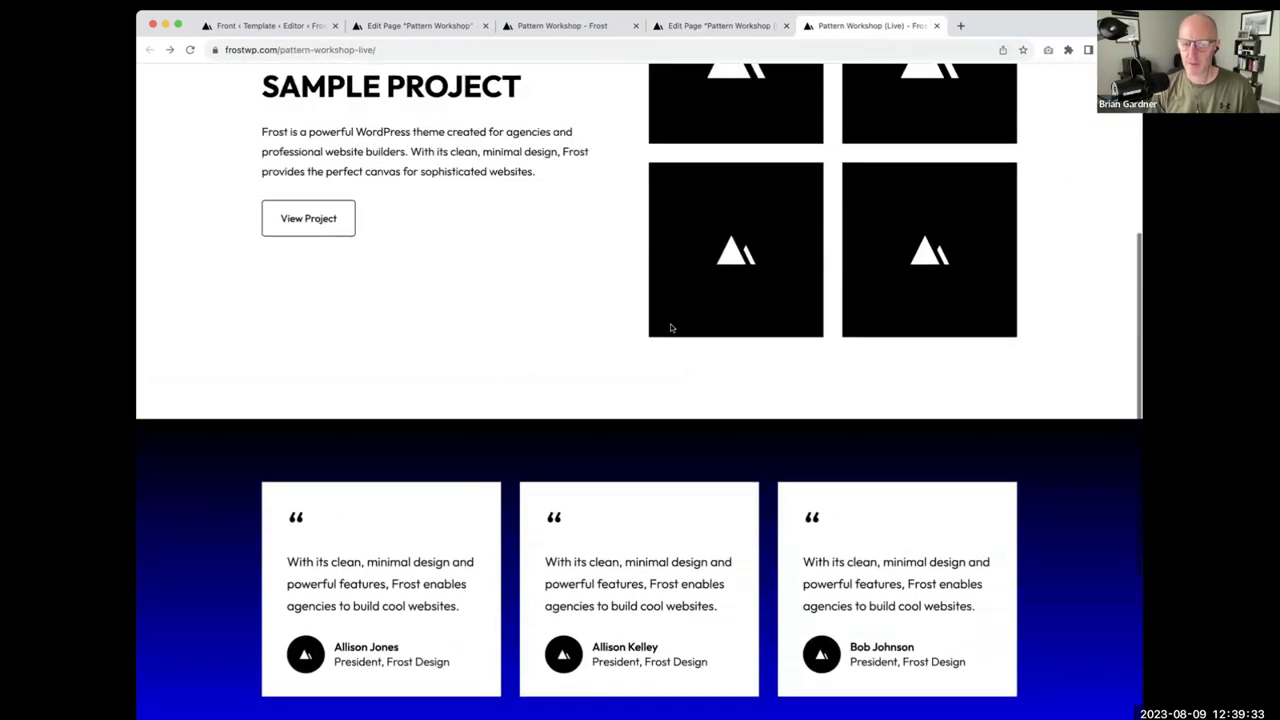
click(708, 26)
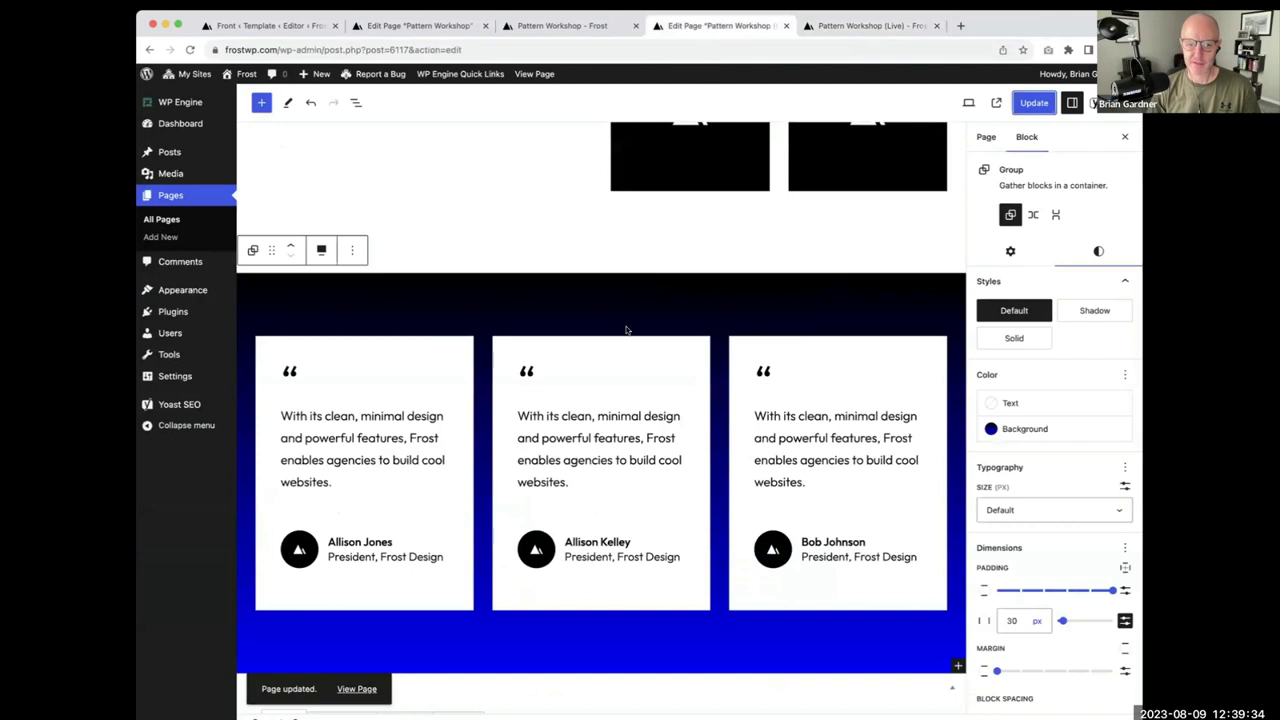
Add a 'Testimonials' heading and a 'Kind words from my people.' paragraph below the cards.
click(957, 667)
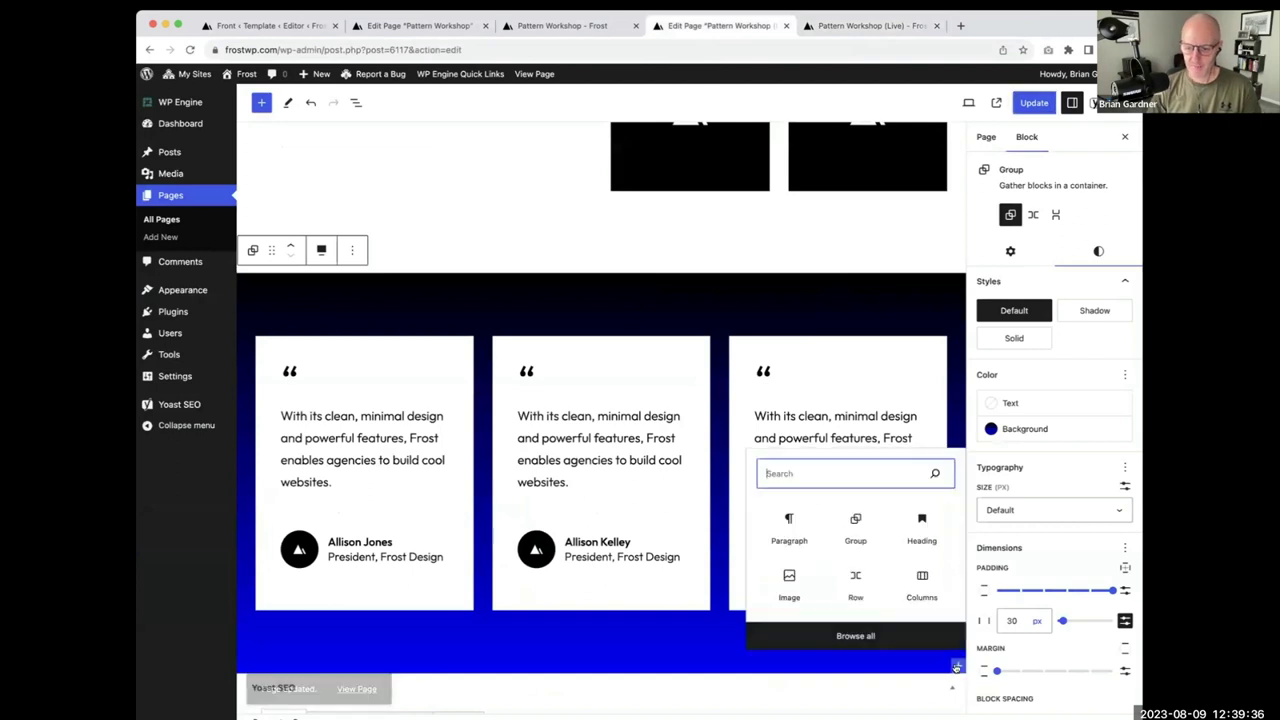
click(921, 527)
text(Te)
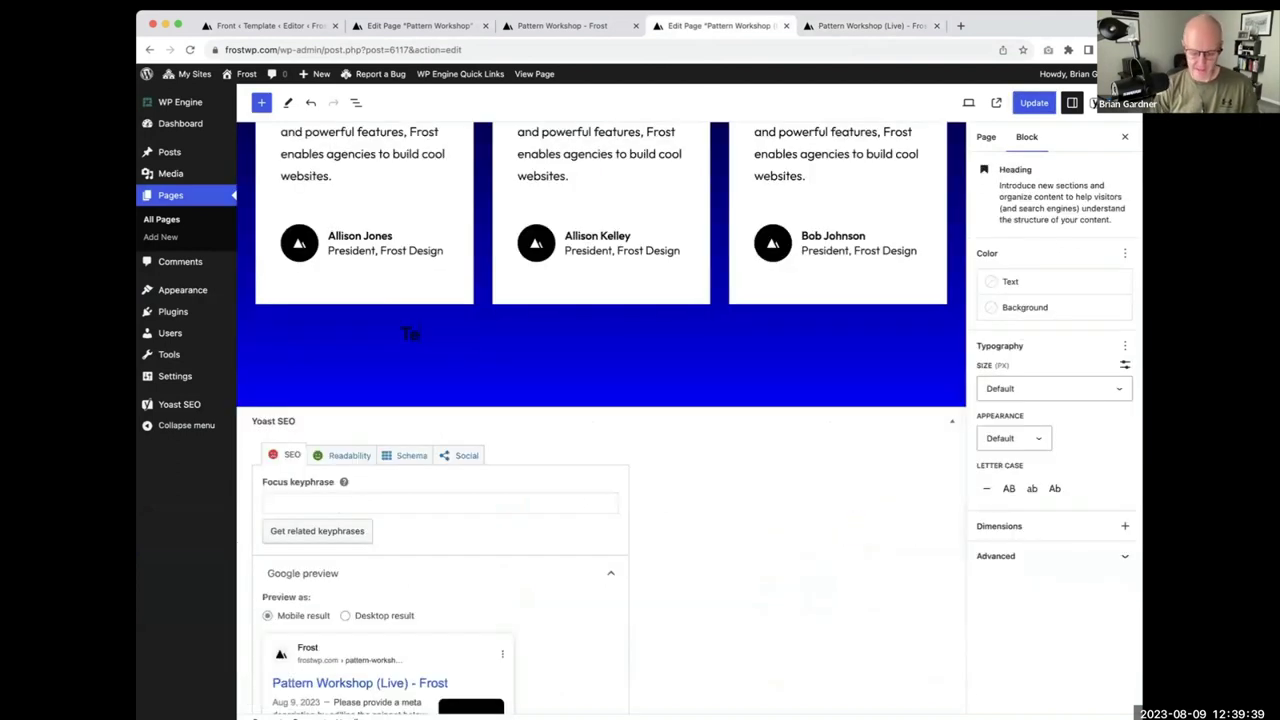
text(stimonials)
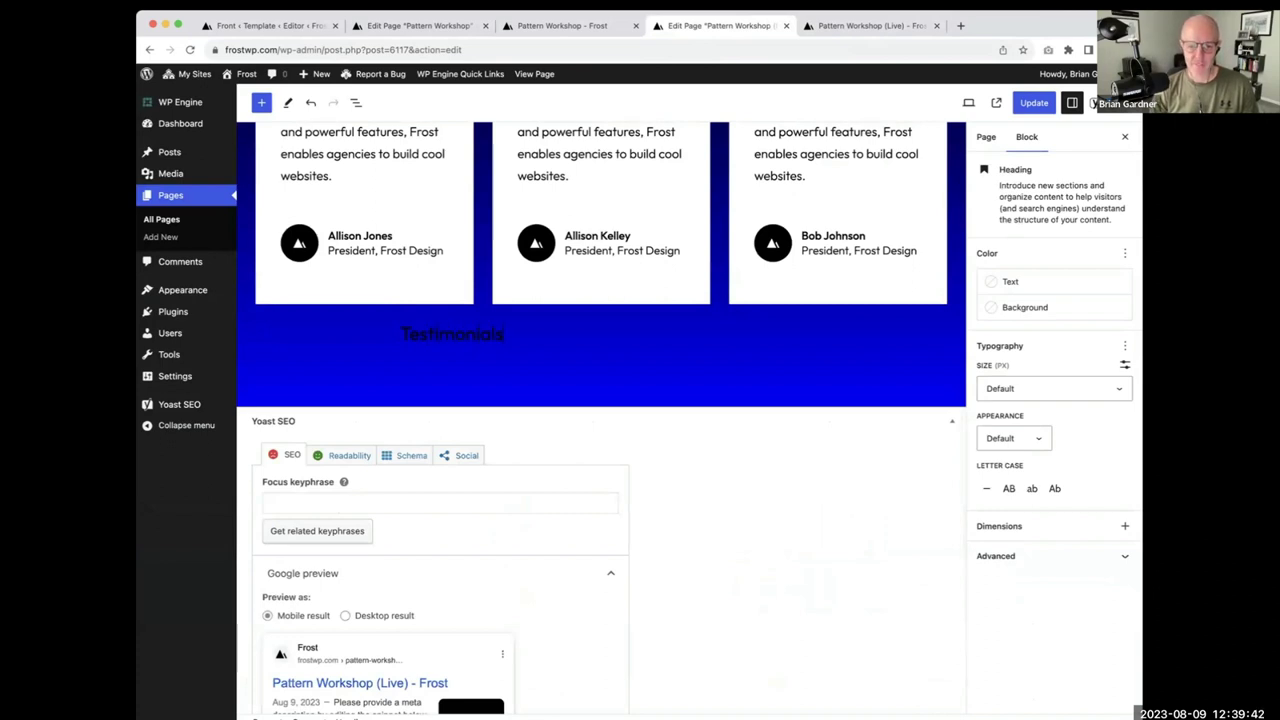
key(Return)
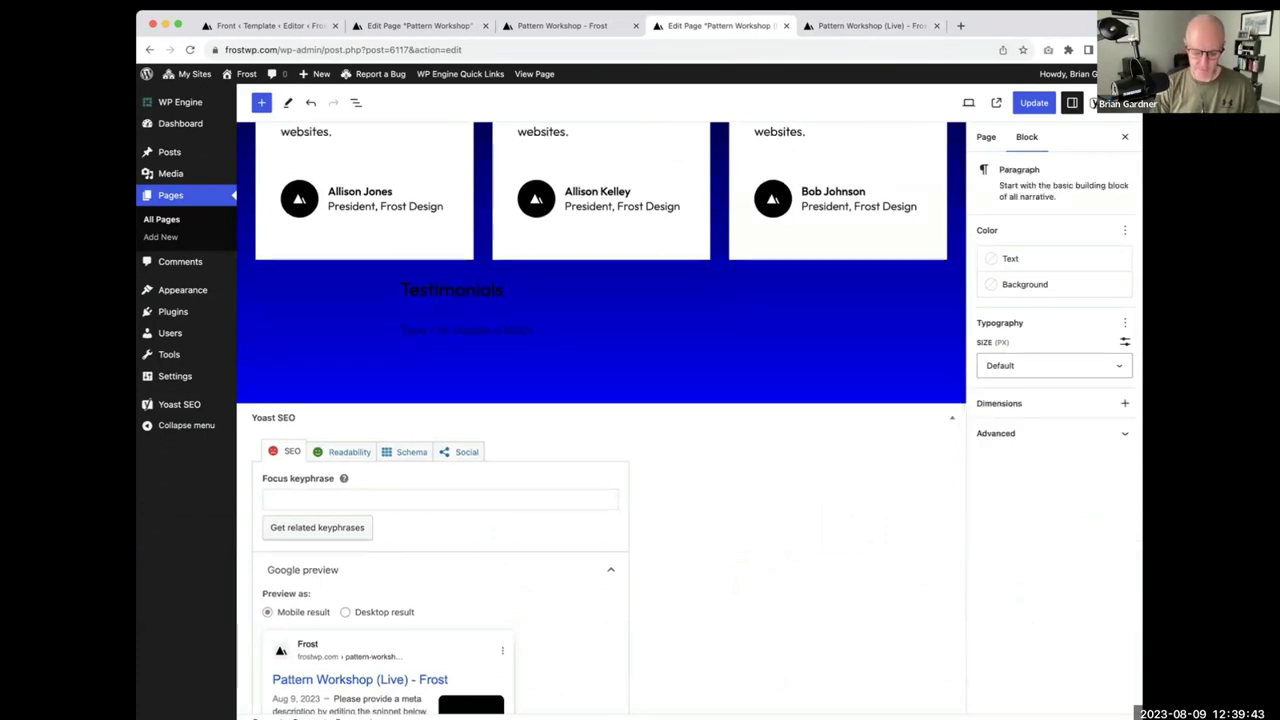
text(Kind words from my people.)
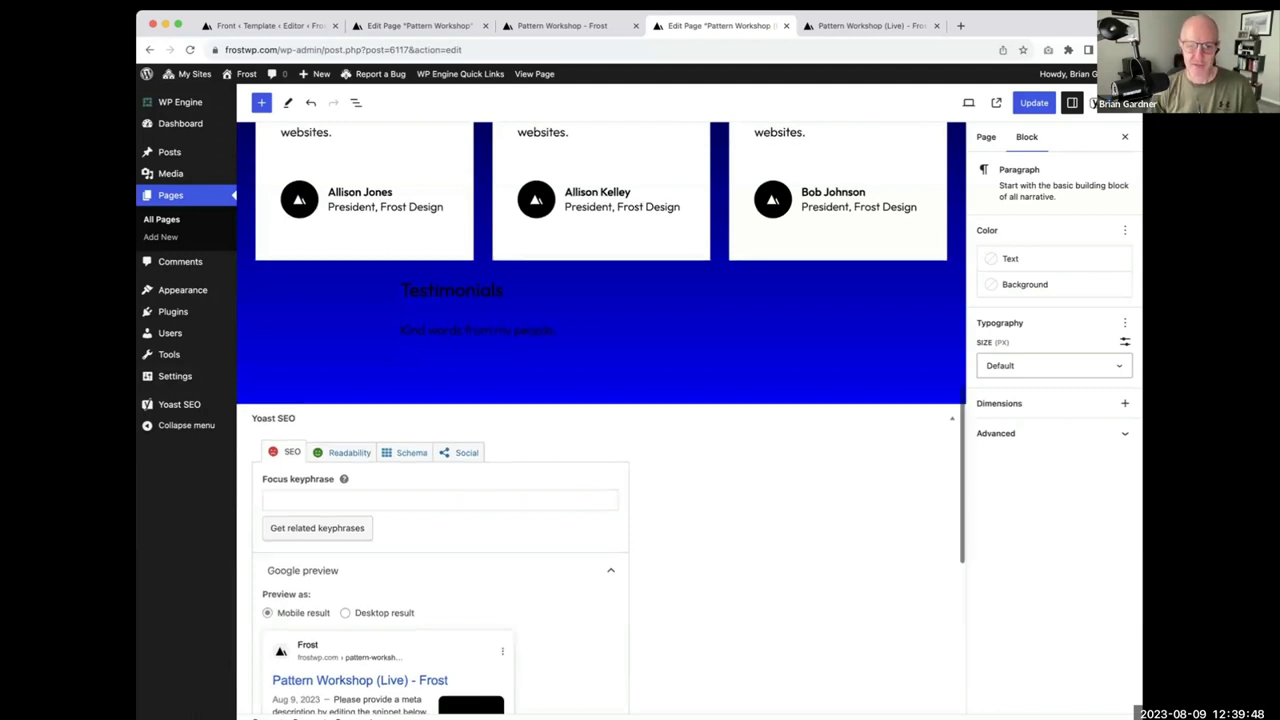
Make the heading and subtitle text white.
scroll(708, 500, up, 2)
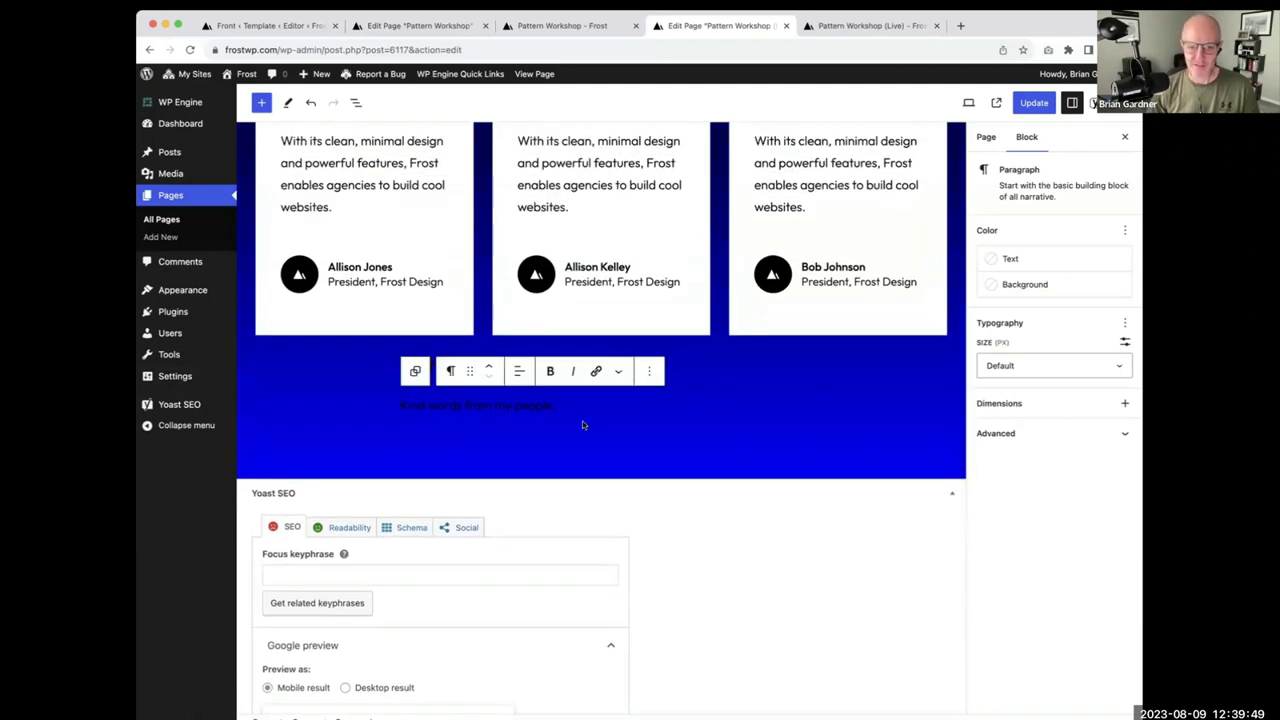
drag(559, 406, 419, 362)
click(419, 362)
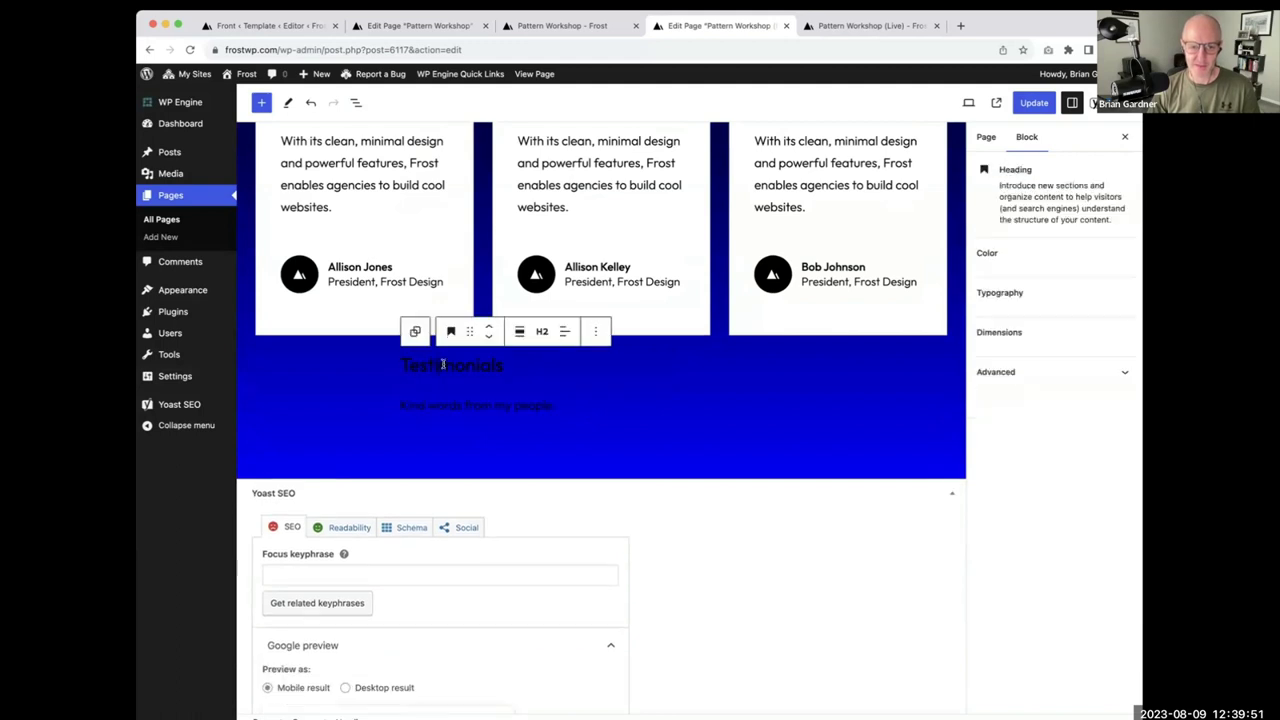
click(1020, 282)
click(812, 392)
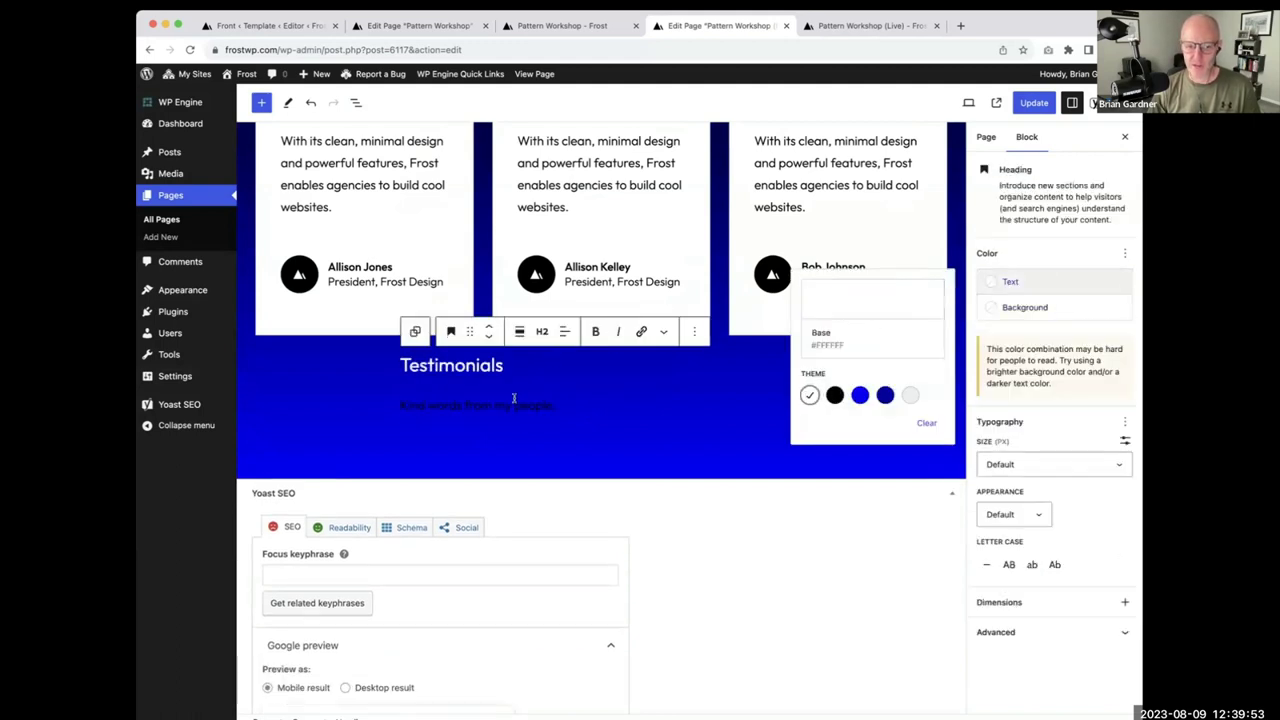
click(600, 388)
click(1010, 258)
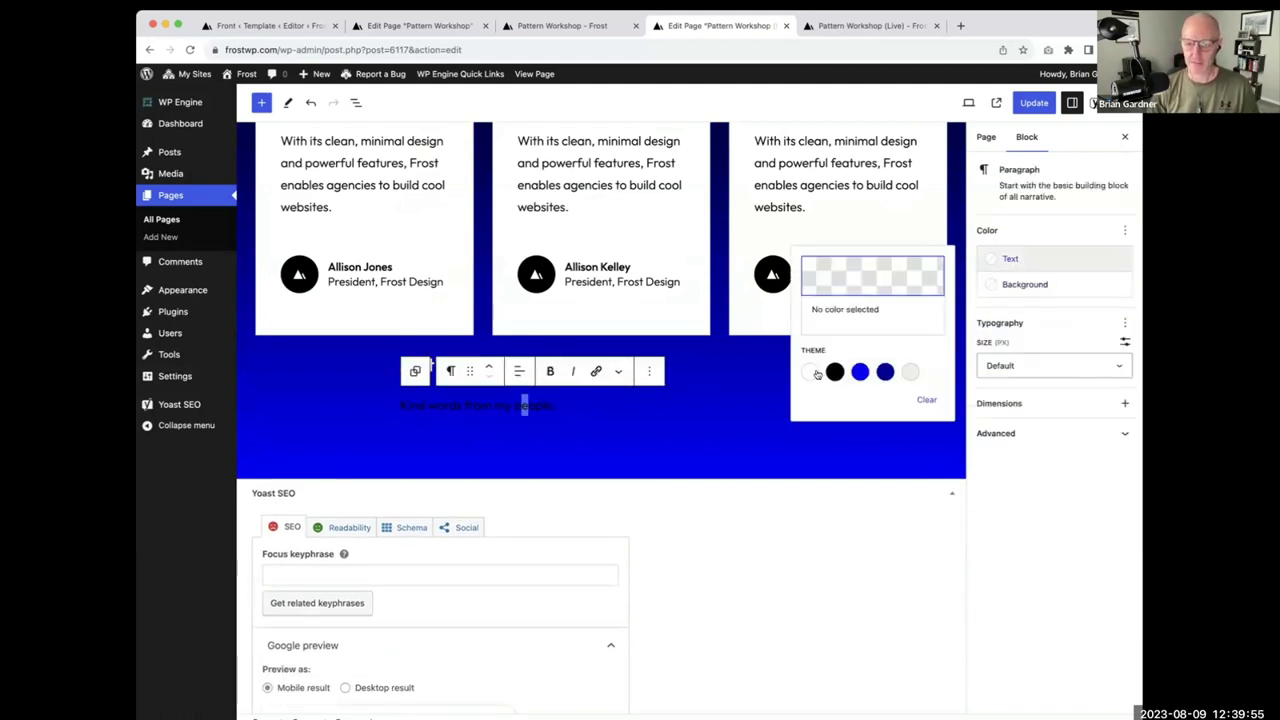
click(809, 372)
Centre-align the subtitle and the Testimonials heading.
click(519, 371)
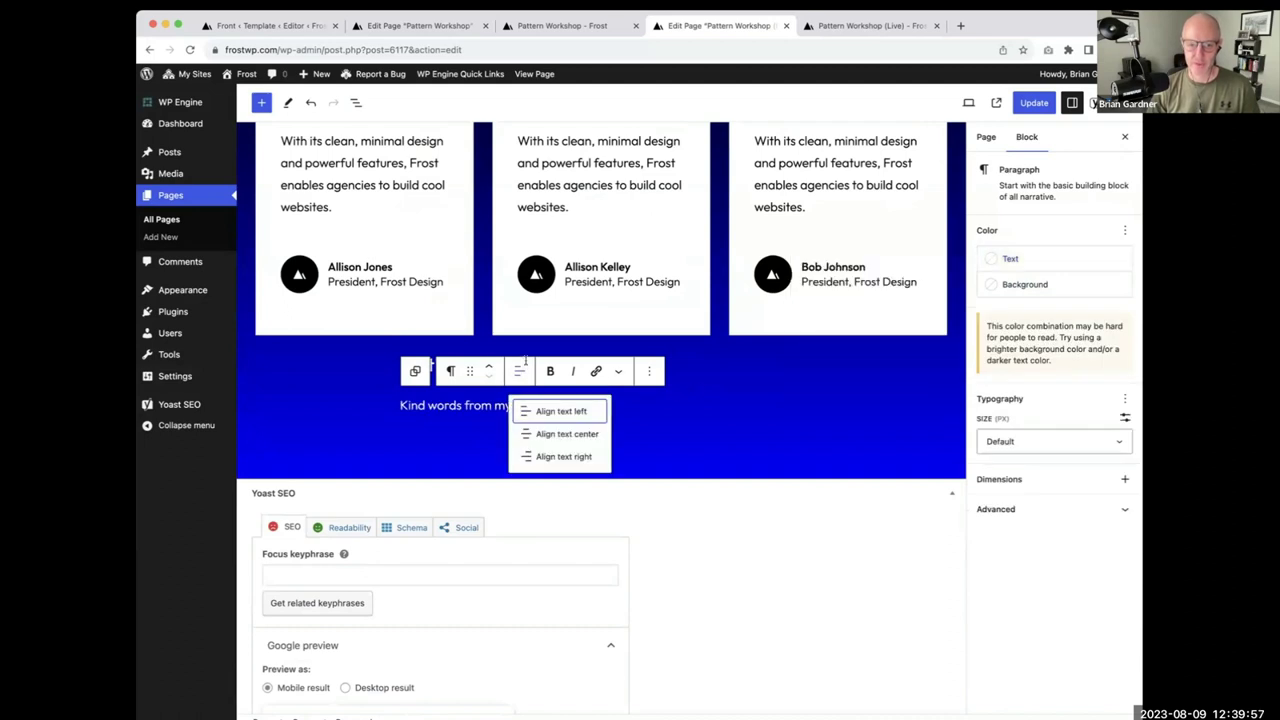
click(580, 434)
click(428, 380)
click(438, 366)
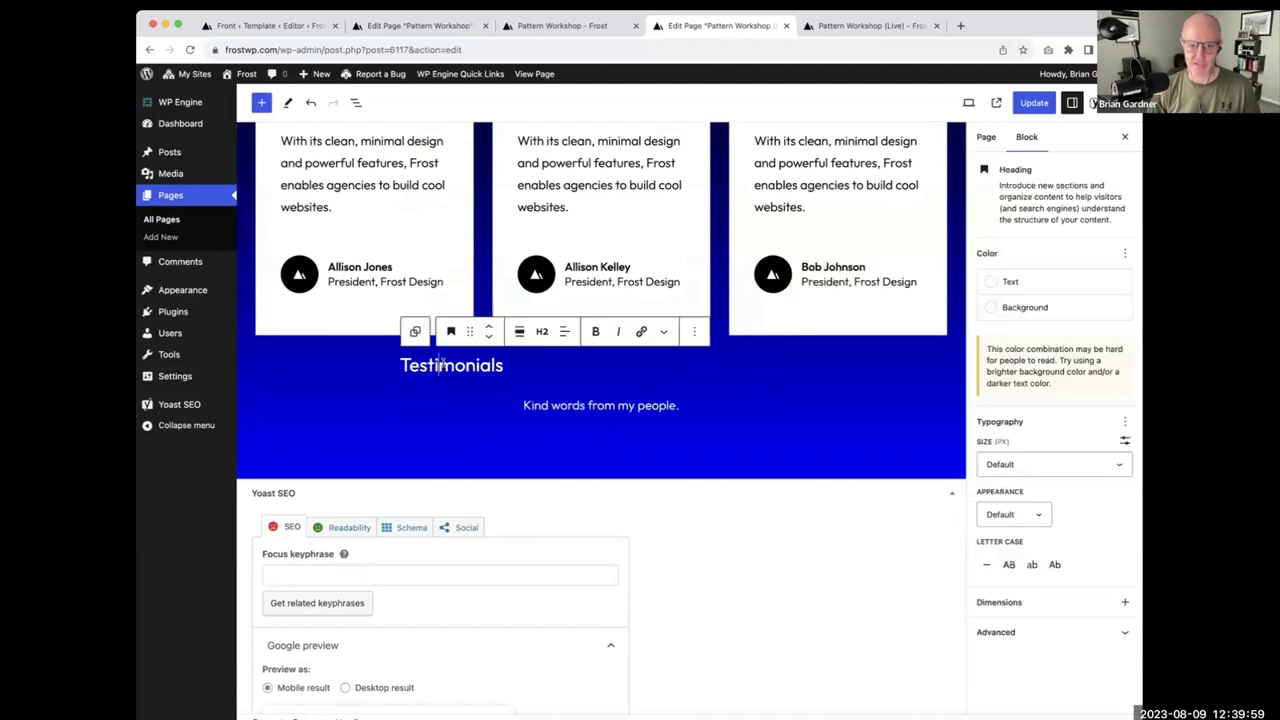
click(563, 331)
click(600, 391)
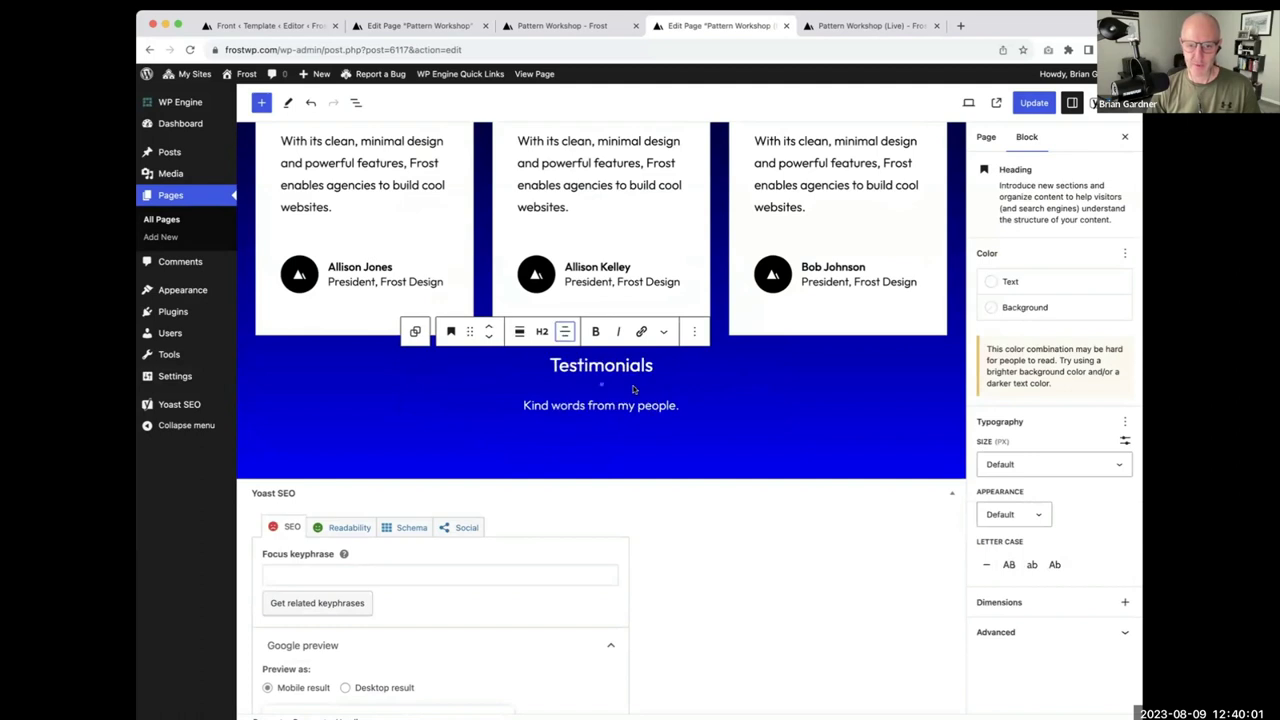
scroll(690, 440, up, 2)
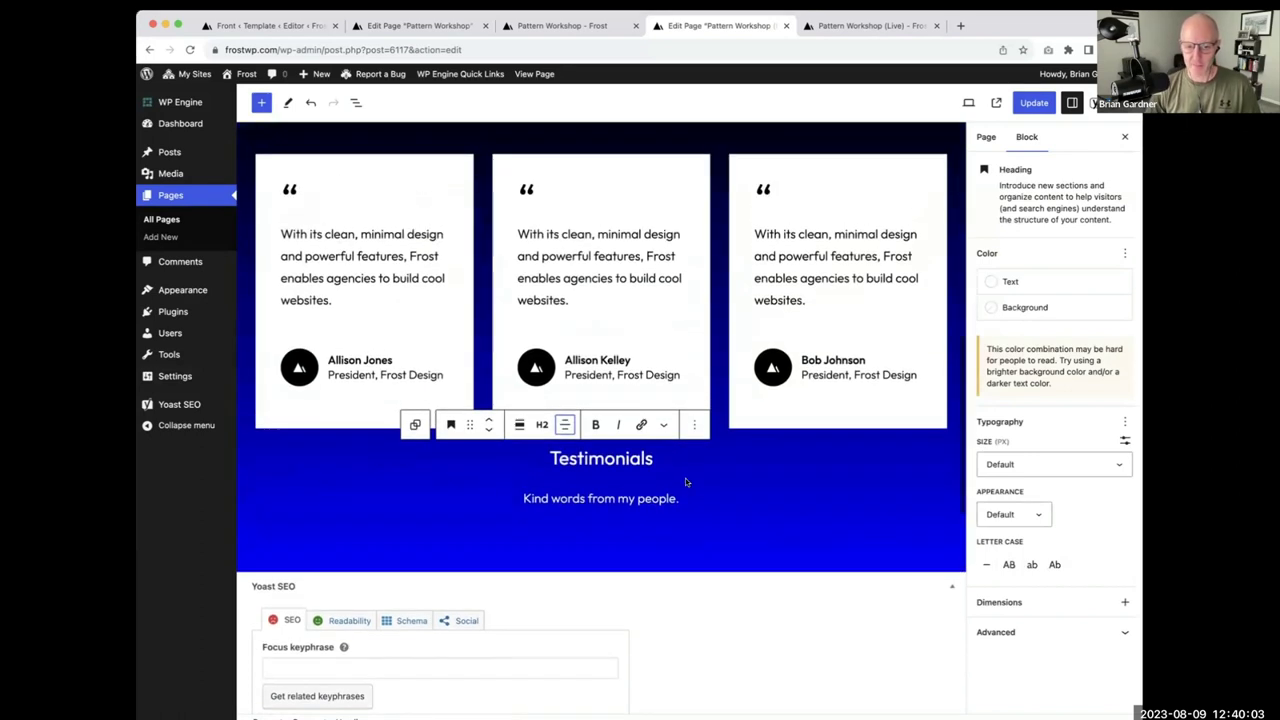
drag(686, 498, 545, 455)
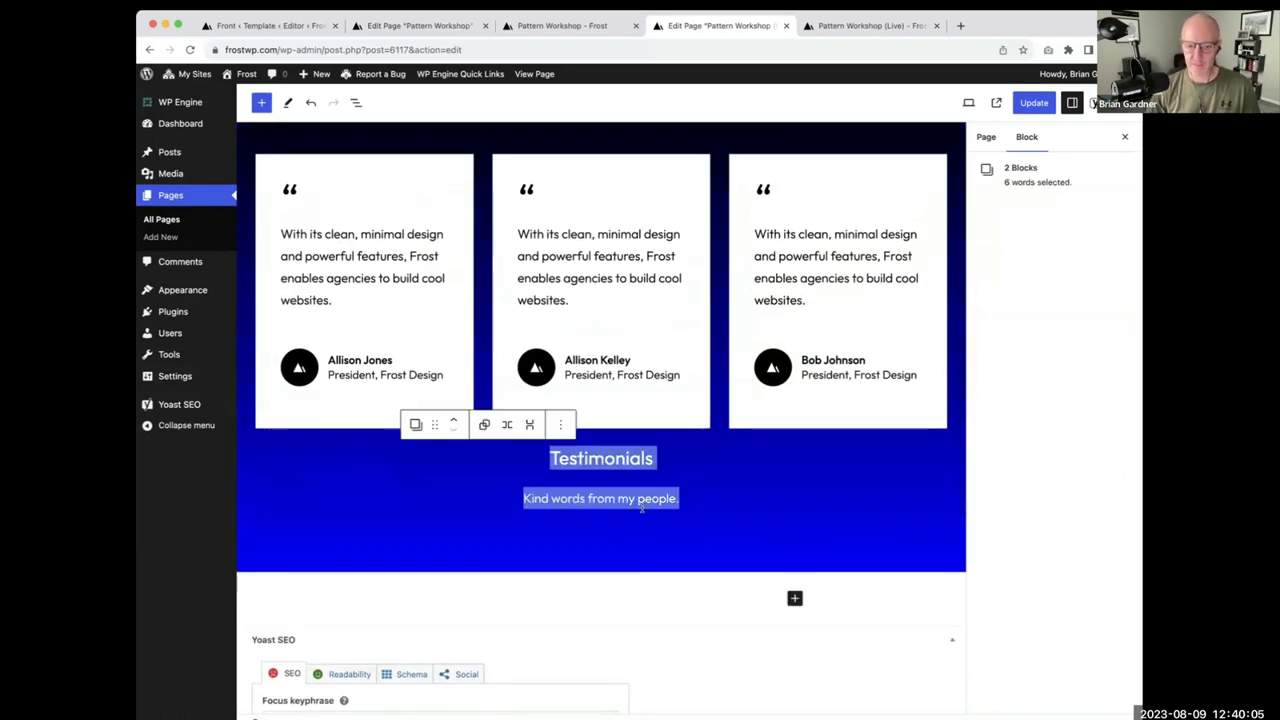
Move the heading and subtitle above the testimonial cards.
scroll(490, 465, up, 1)
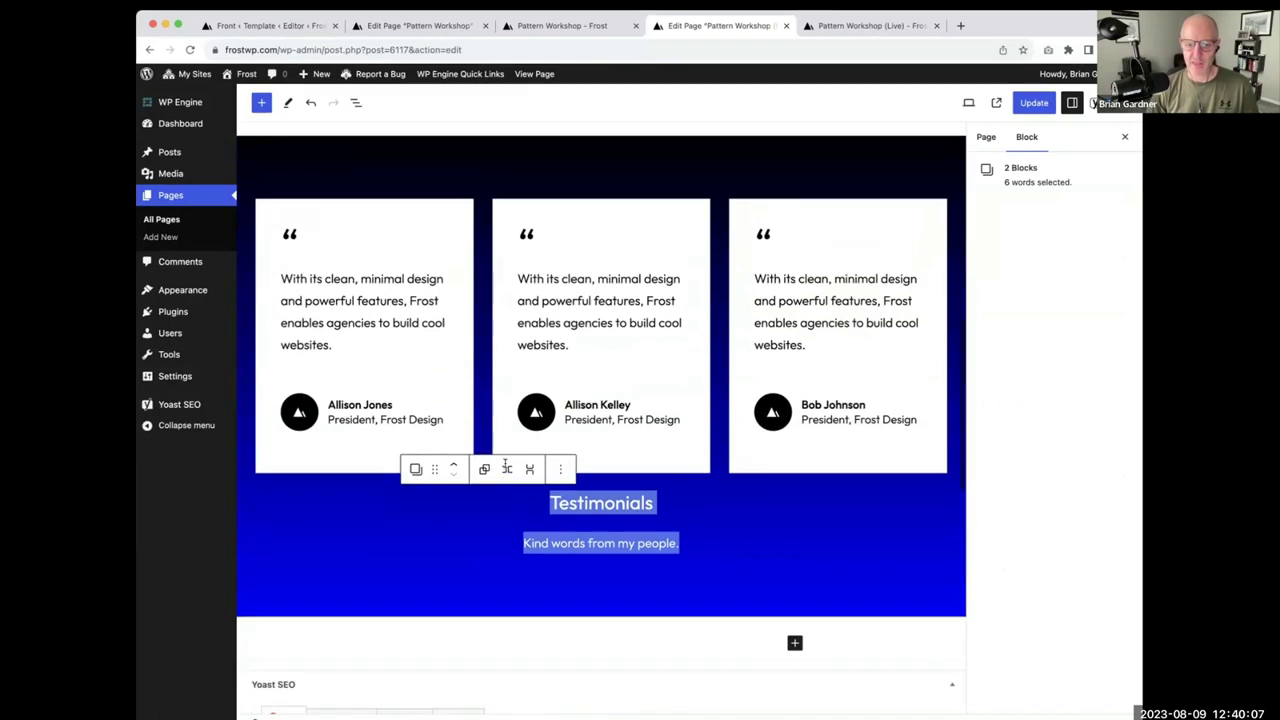
click(453, 465)
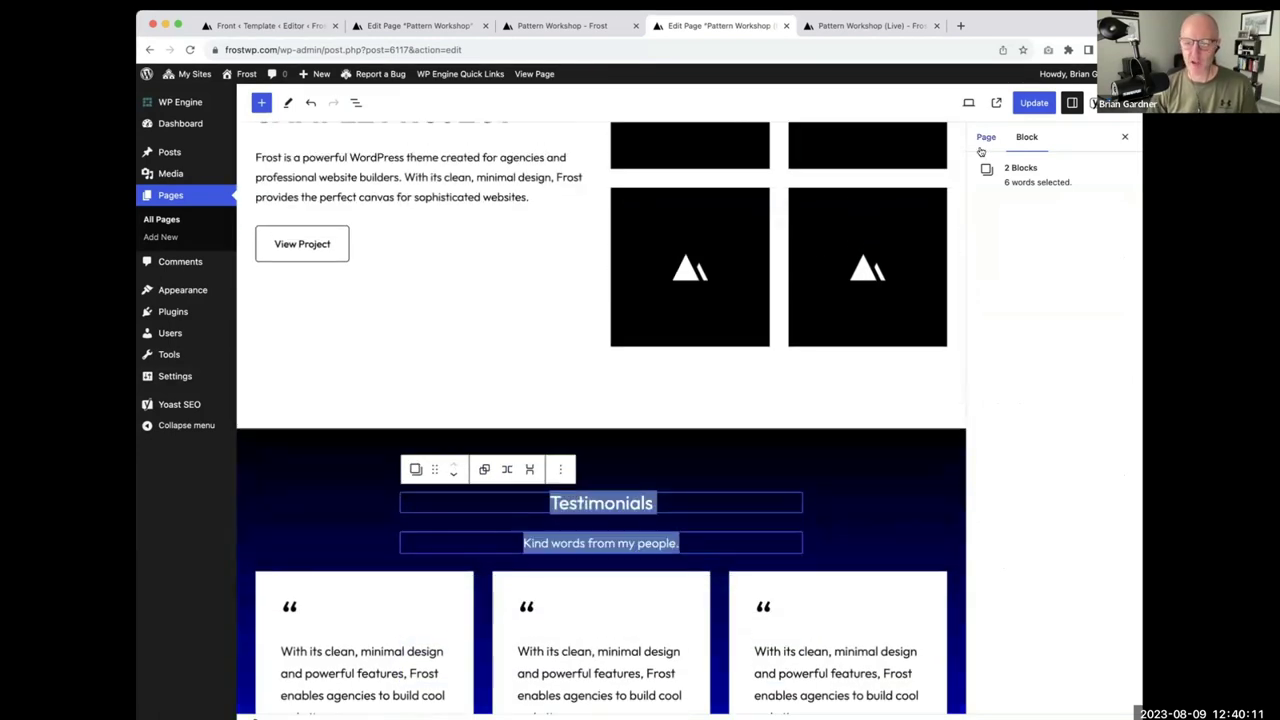
scroll(720, 380, down, 4)
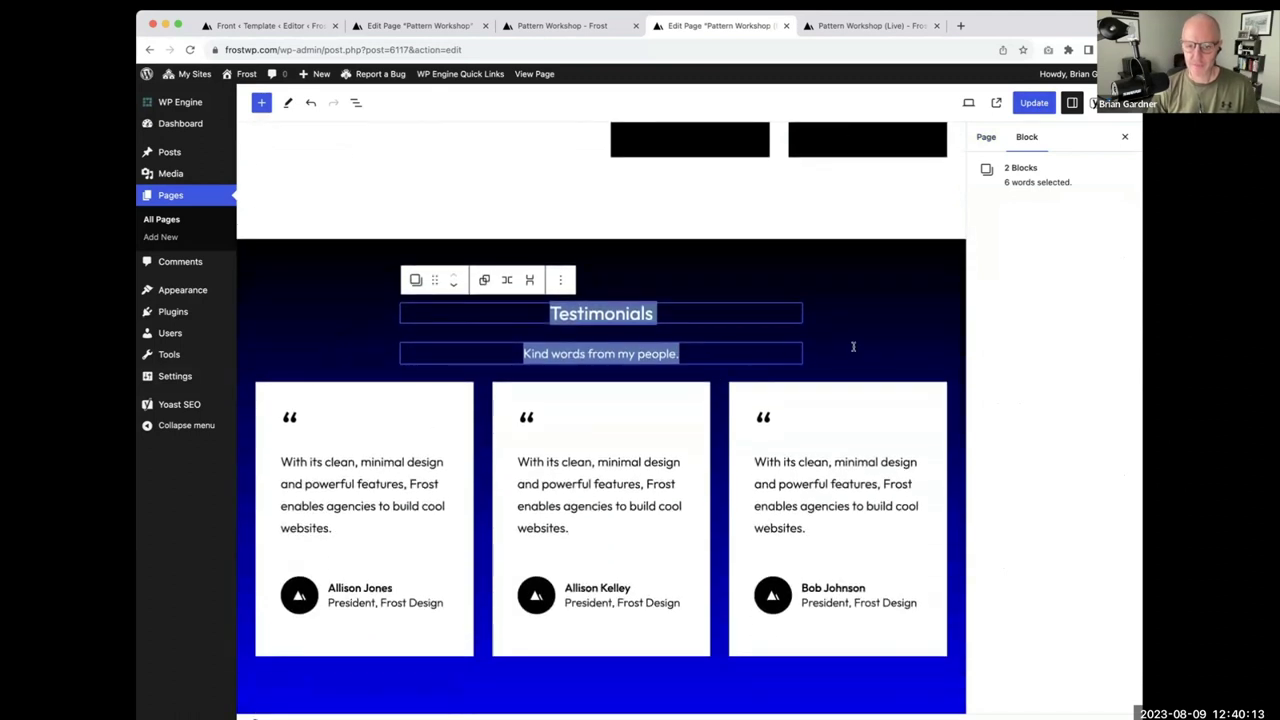
Add a large top margin to the row of three cards.
click(827, 370)
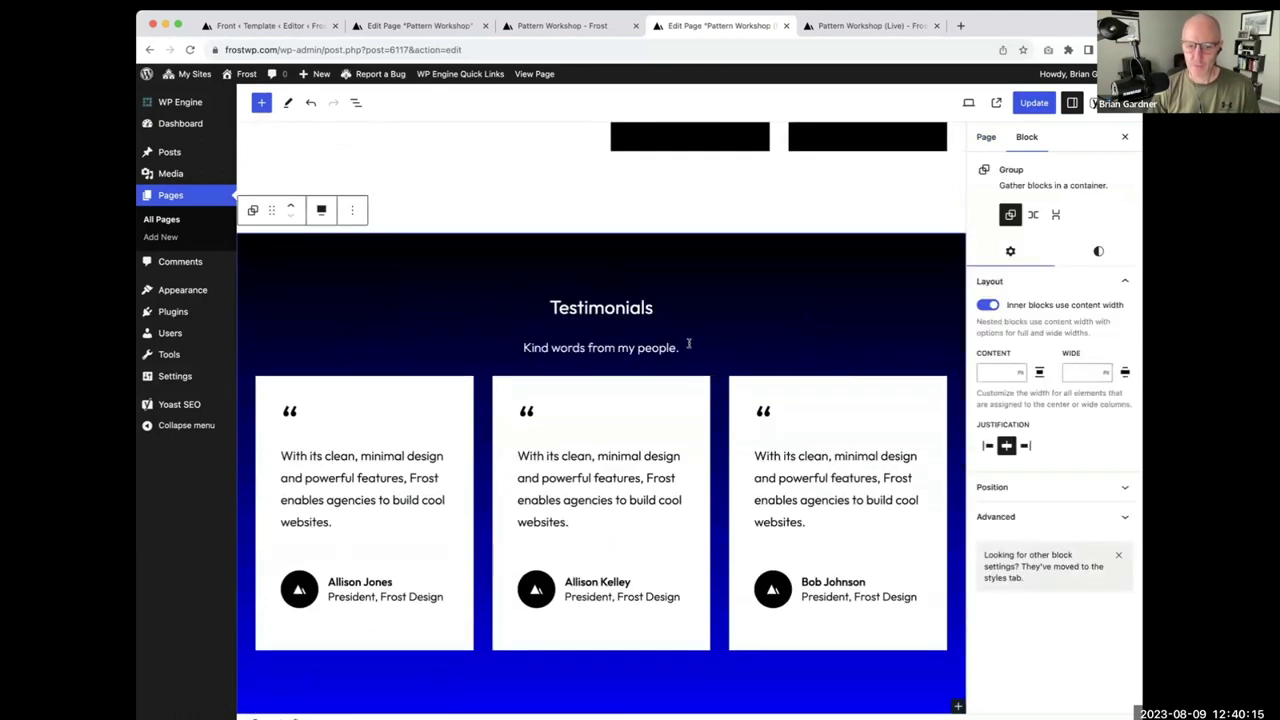
click(679, 377)
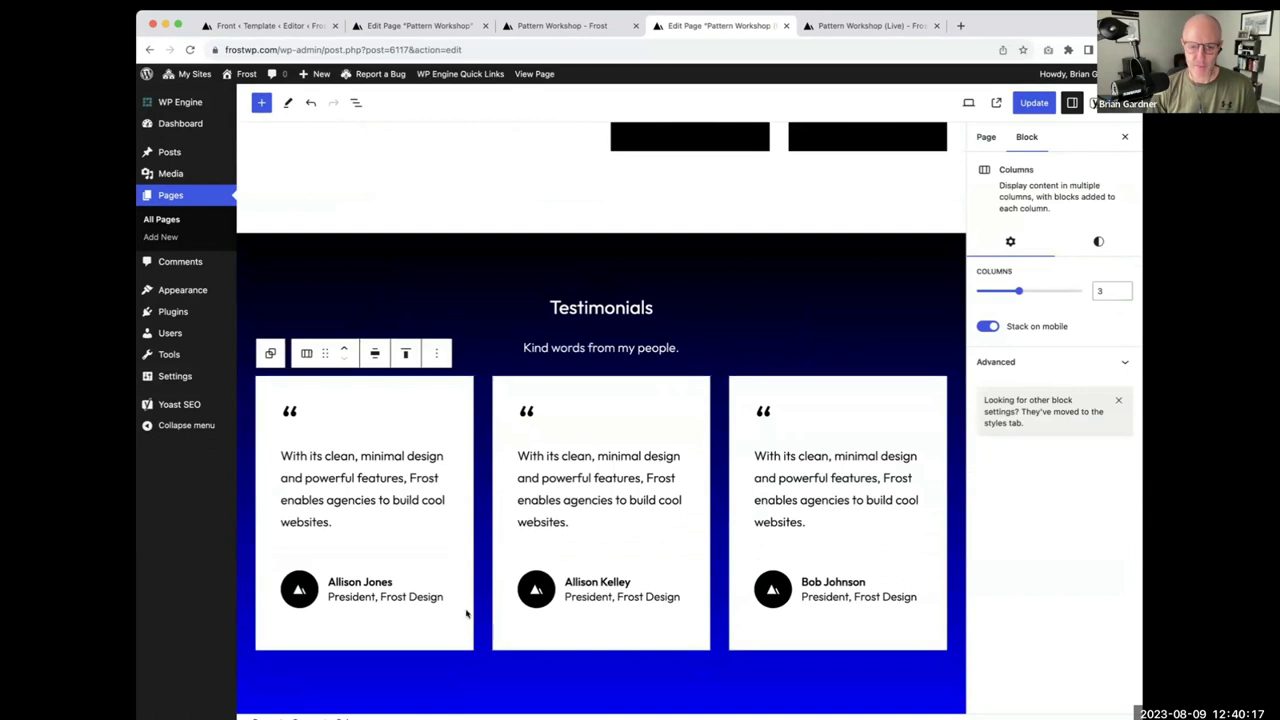
click(1097, 241)
scroll(1055, 535, down, 2)
scroll(1055, 535, down, 1)
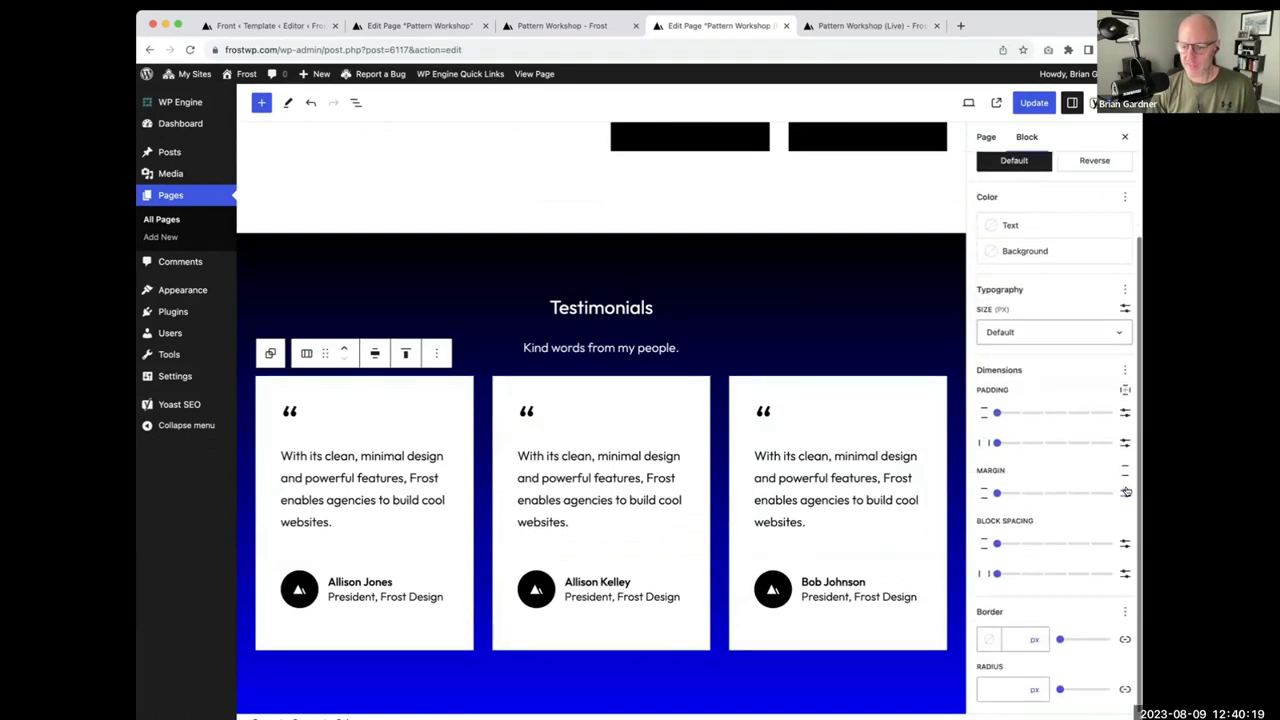
click(1125, 495)
click(1005, 526)
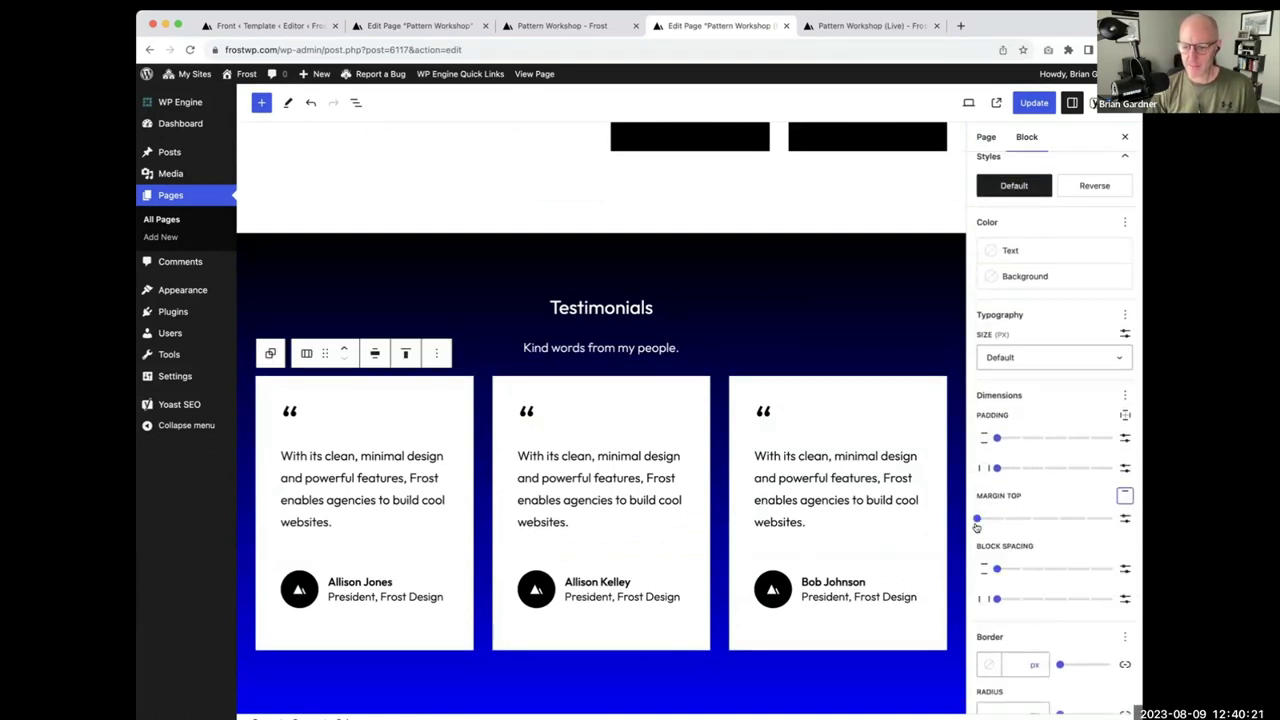
drag(977, 518, 1082, 522)
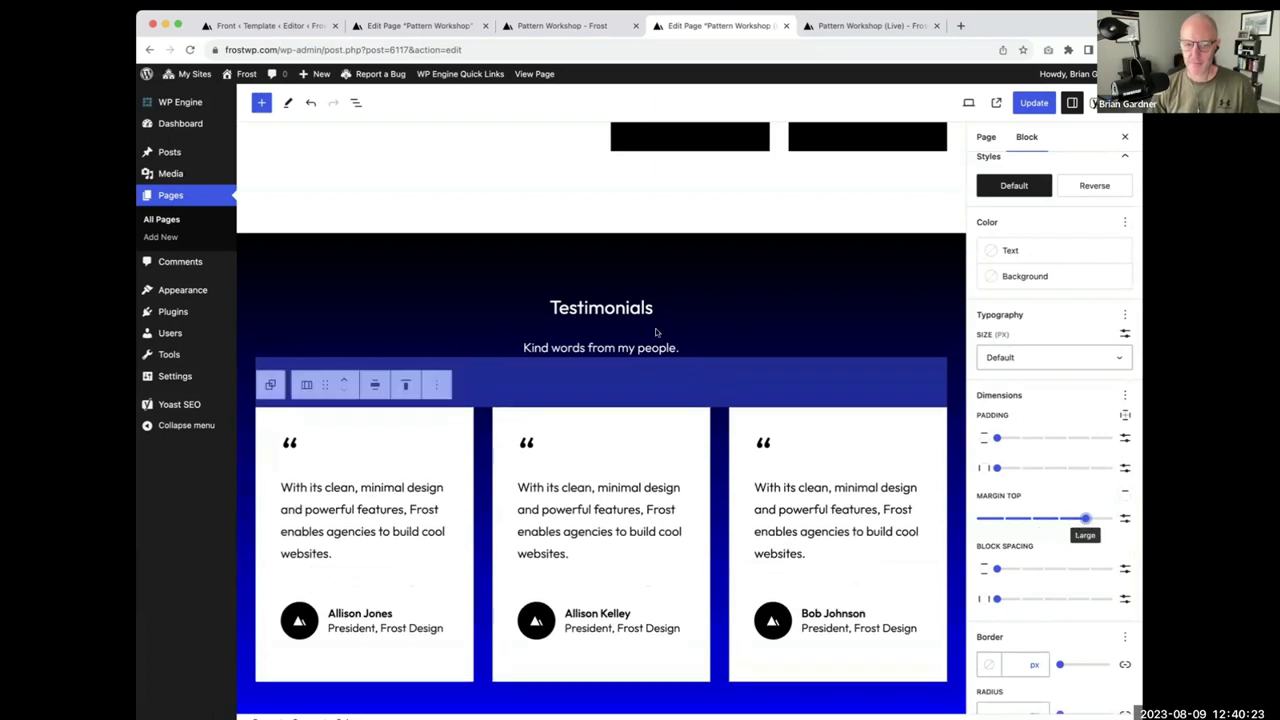
Give the subtitle paragraph an extra-small top margin.
click(634, 308)
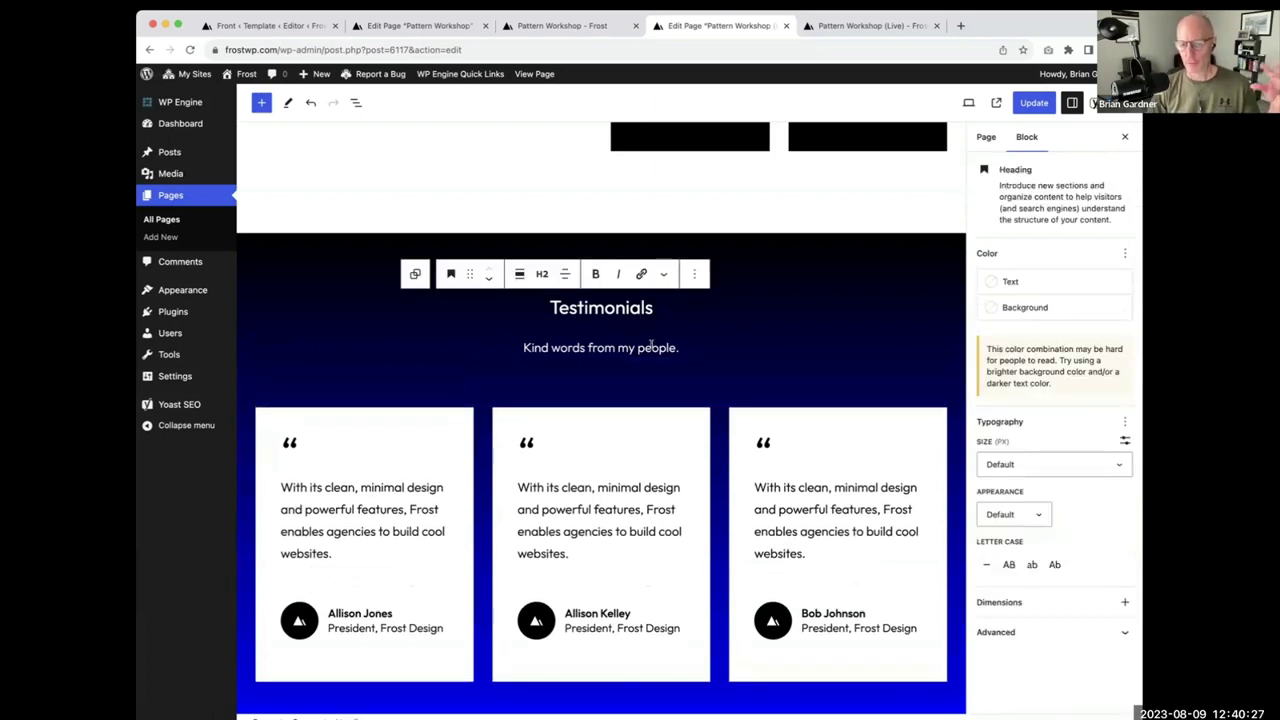
click(662, 348)
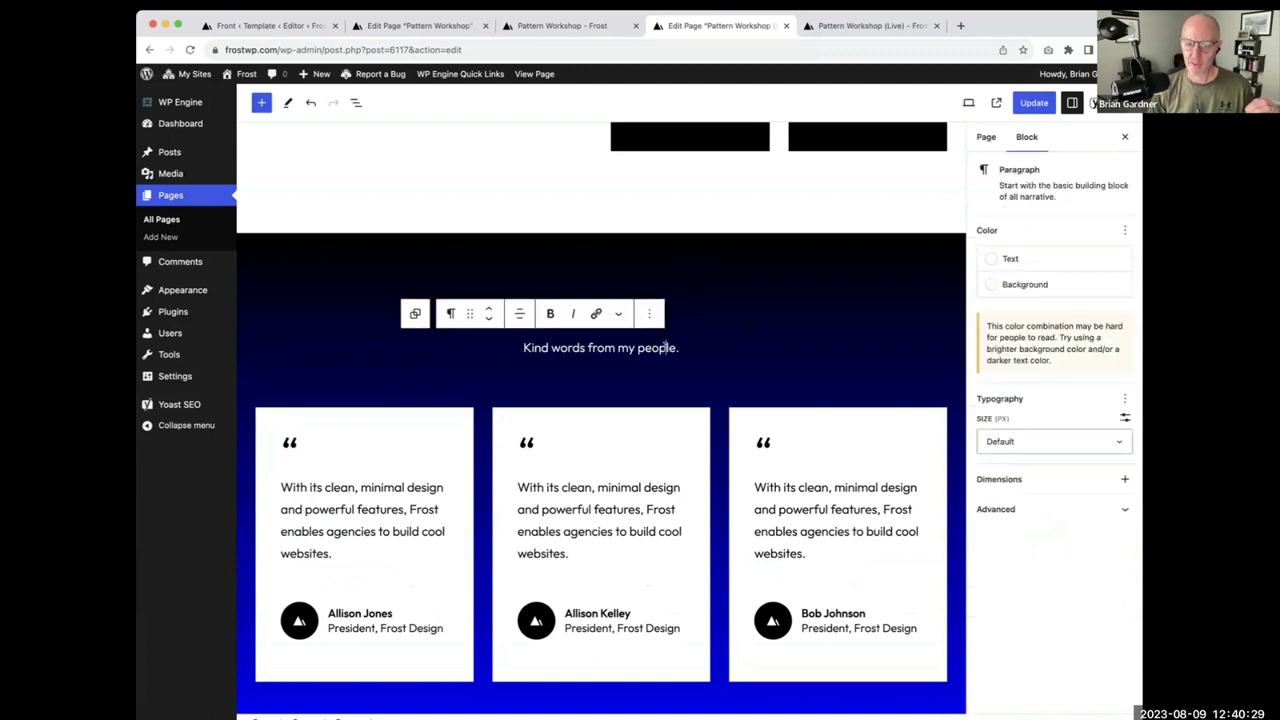
click(1125, 479)
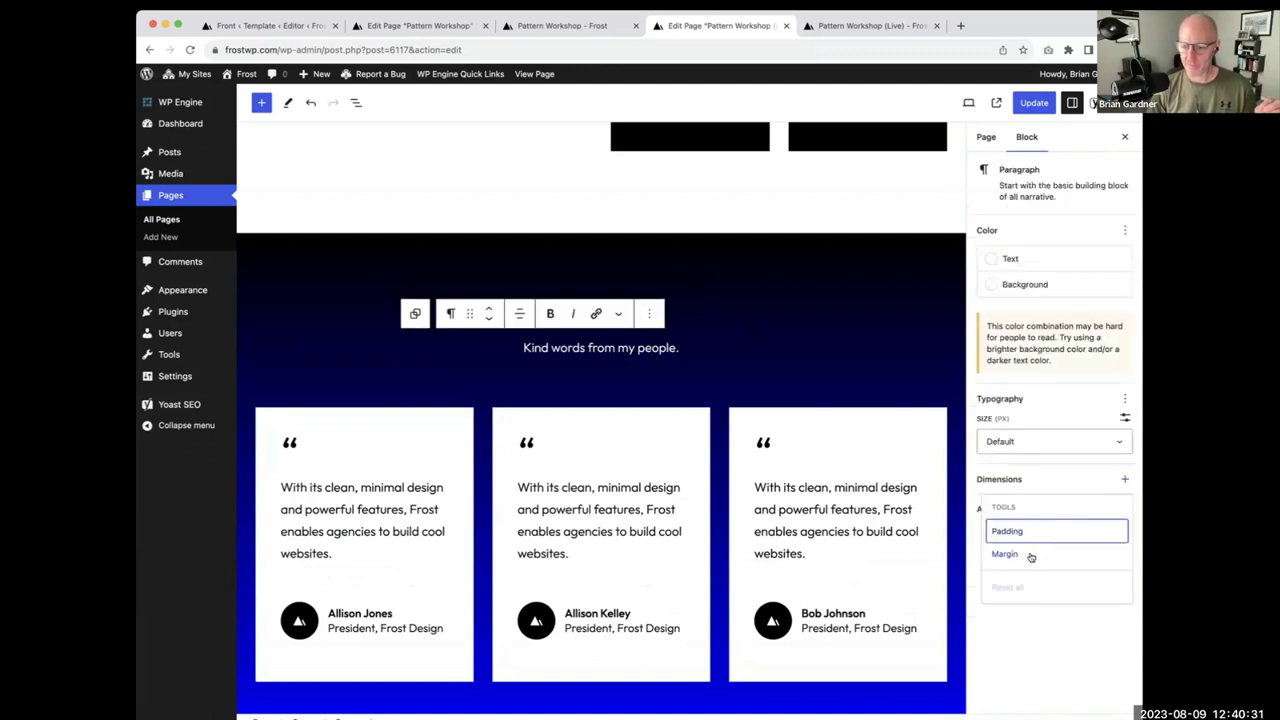
click(1005, 553)
click(1045, 484)
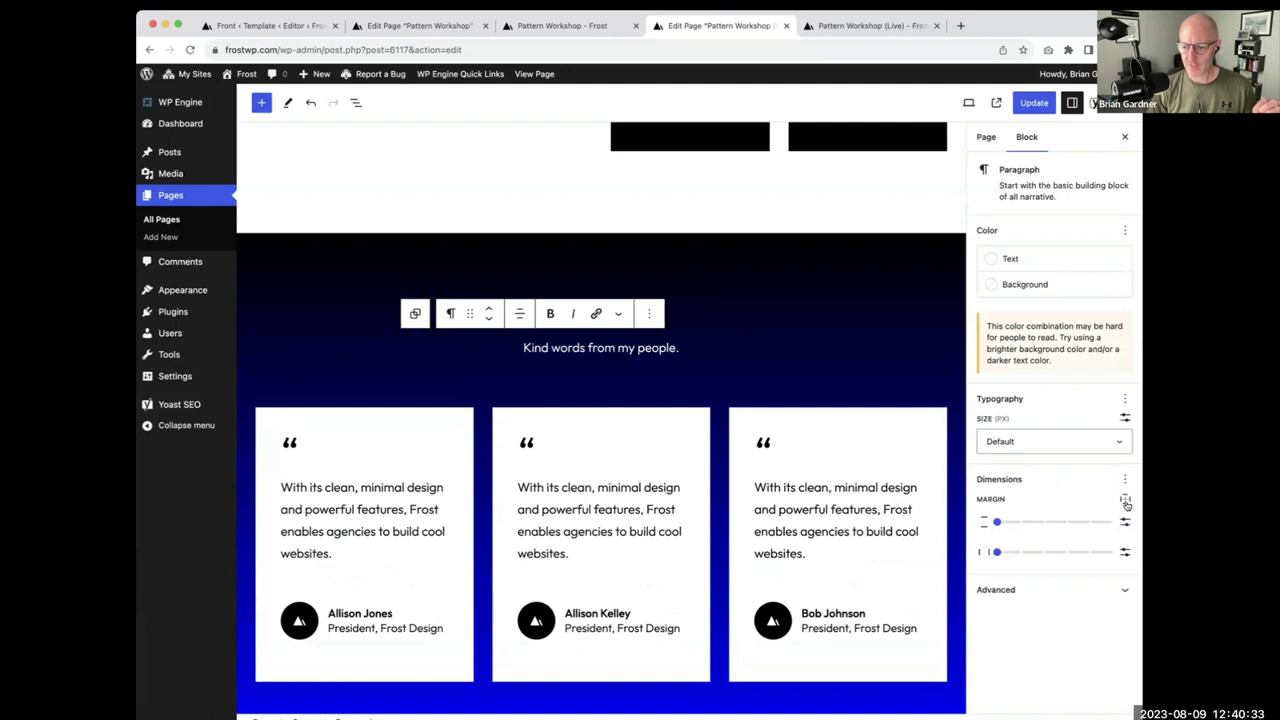
click(1124, 499)
click(1008, 555)
drag(977, 521, 995, 522)
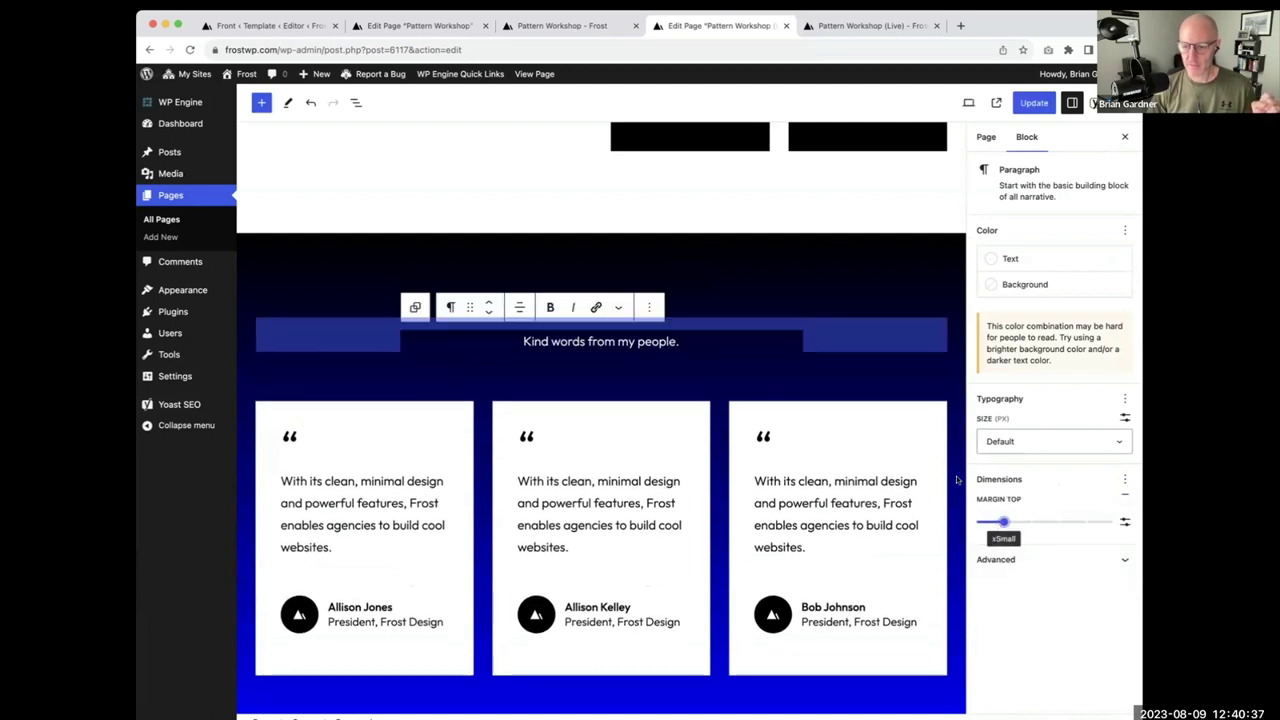
Make the Testimonials heading Bold at 72px.
click(745, 302)
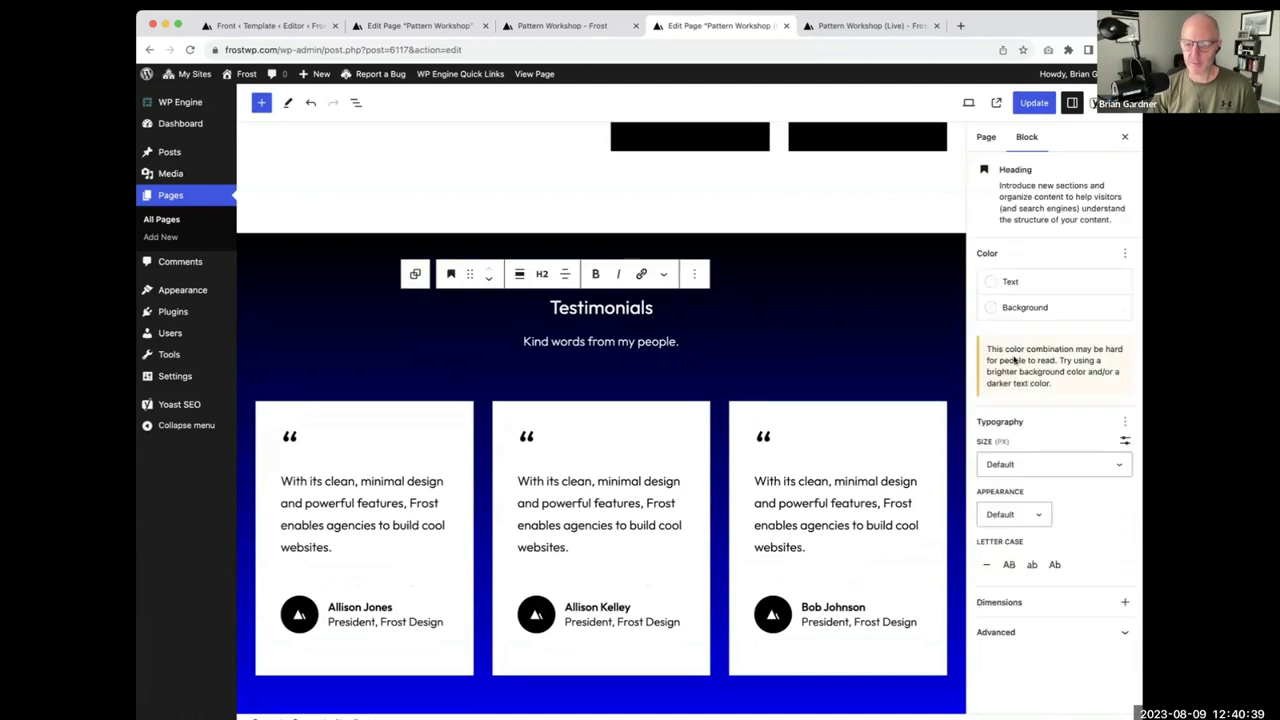
click(1037, 514)
scroll(1023, 537, down, 3)
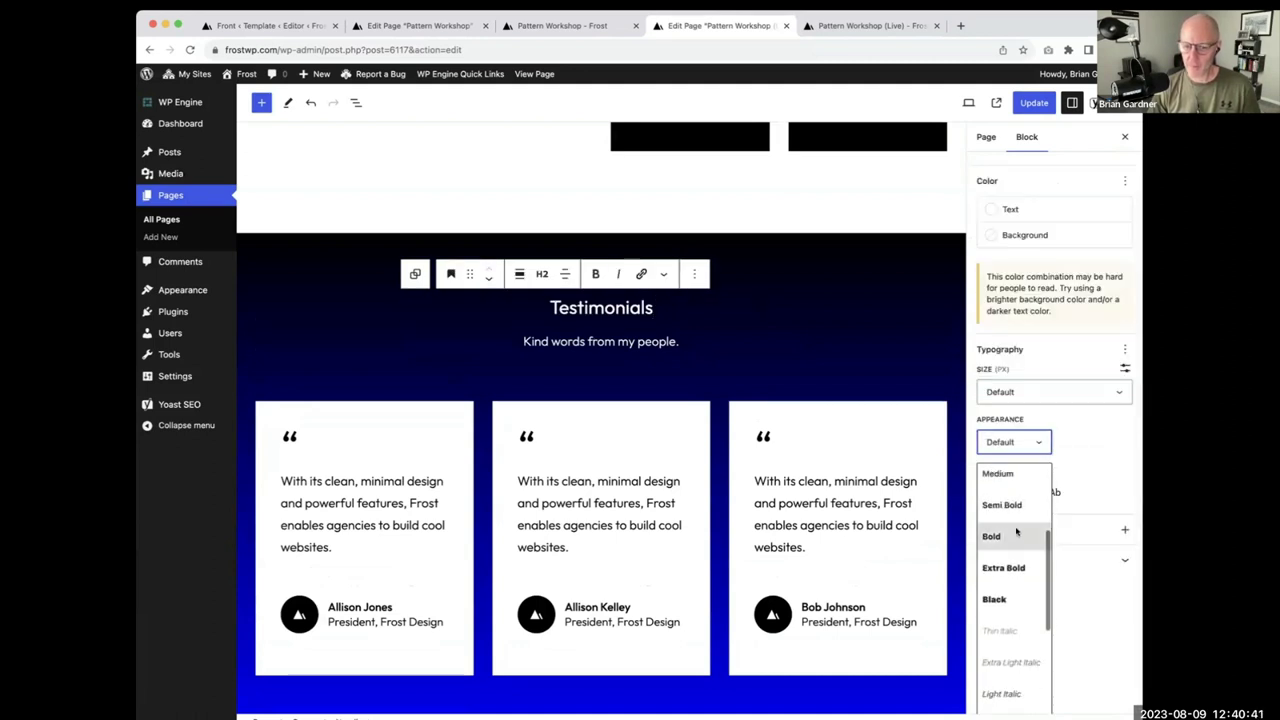
click(1019, 536)
click(1065, 465)
scroll(1071, 657, down, 3)
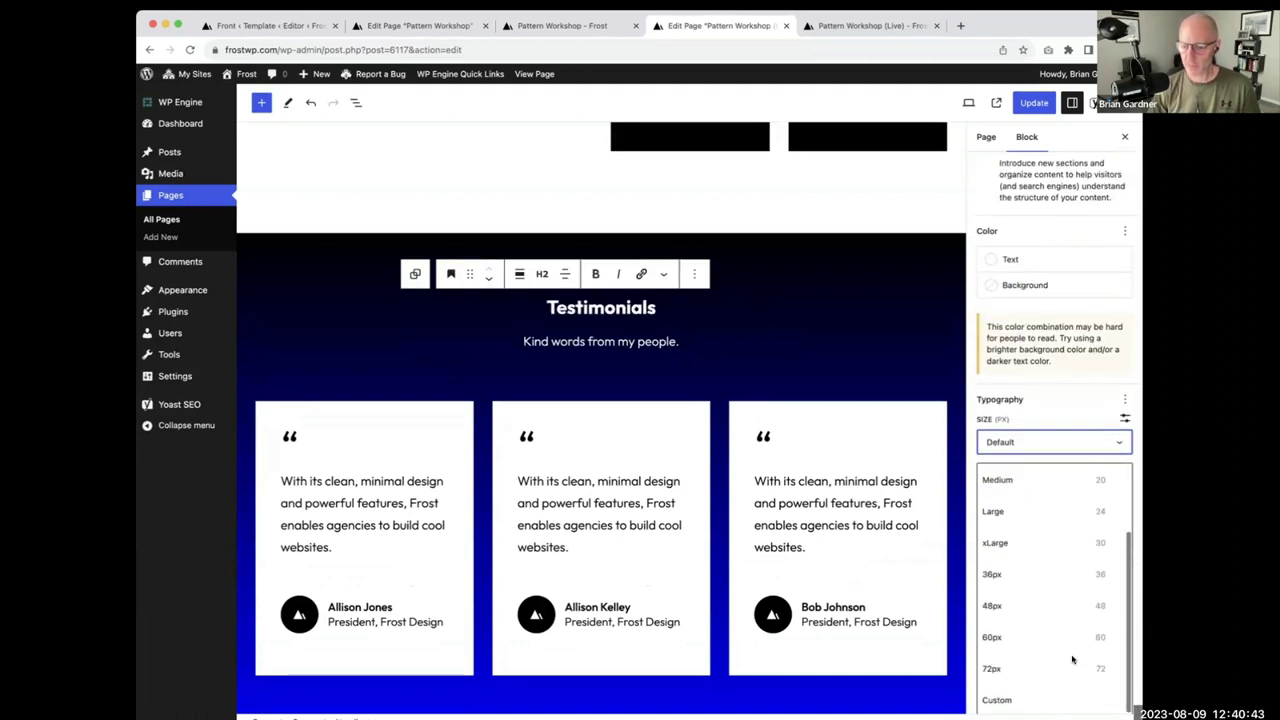
click(1072, 674)
Save the page and view the Testimonials section on the live page.
click(1034, 103)
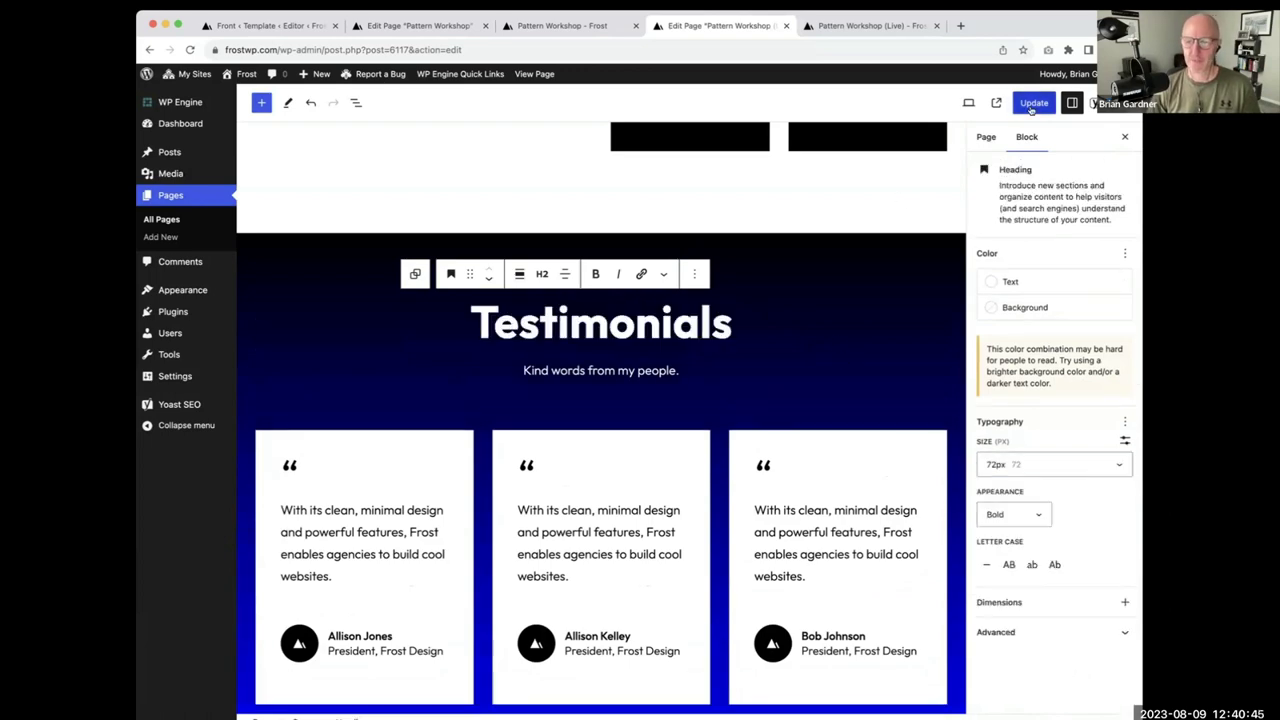
click(877, 26)
scroll(705, 297, down, 5)
scroll(705, 297, down, 2)
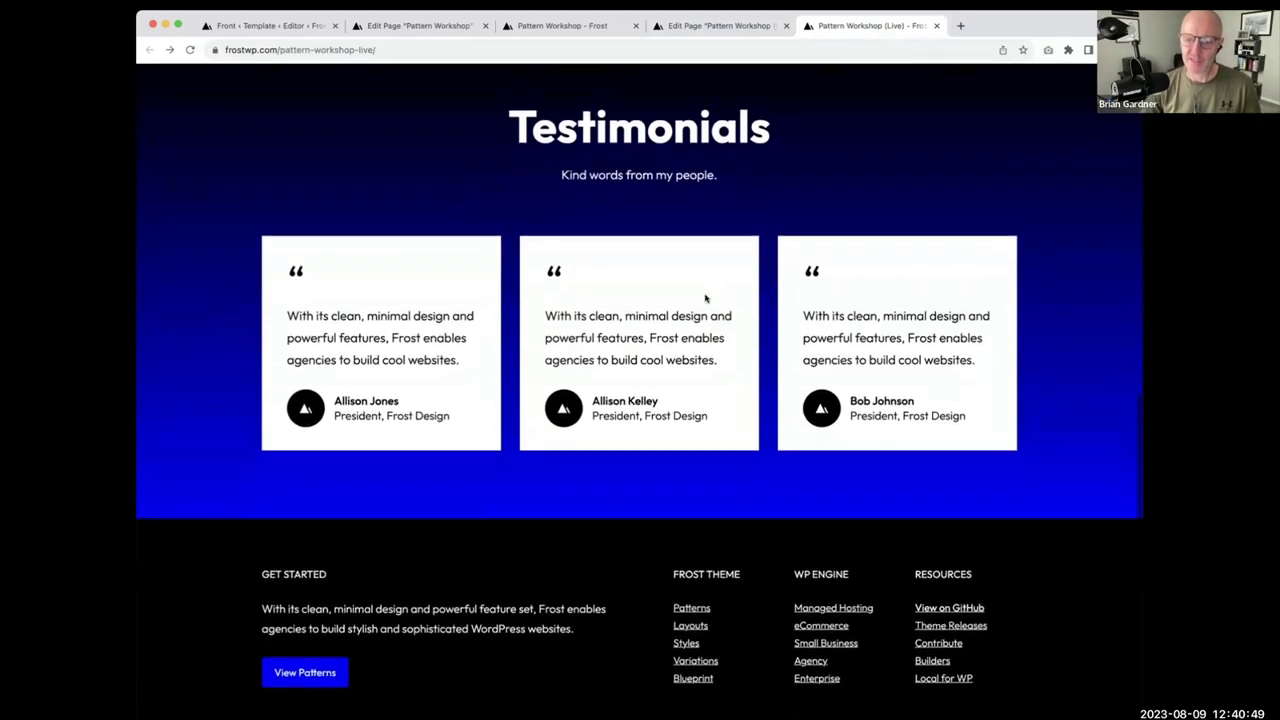
Open the reference Pattern Workshop – Frost page and scroll through its testimonial cards.
scroll(705, 297, up, 2)
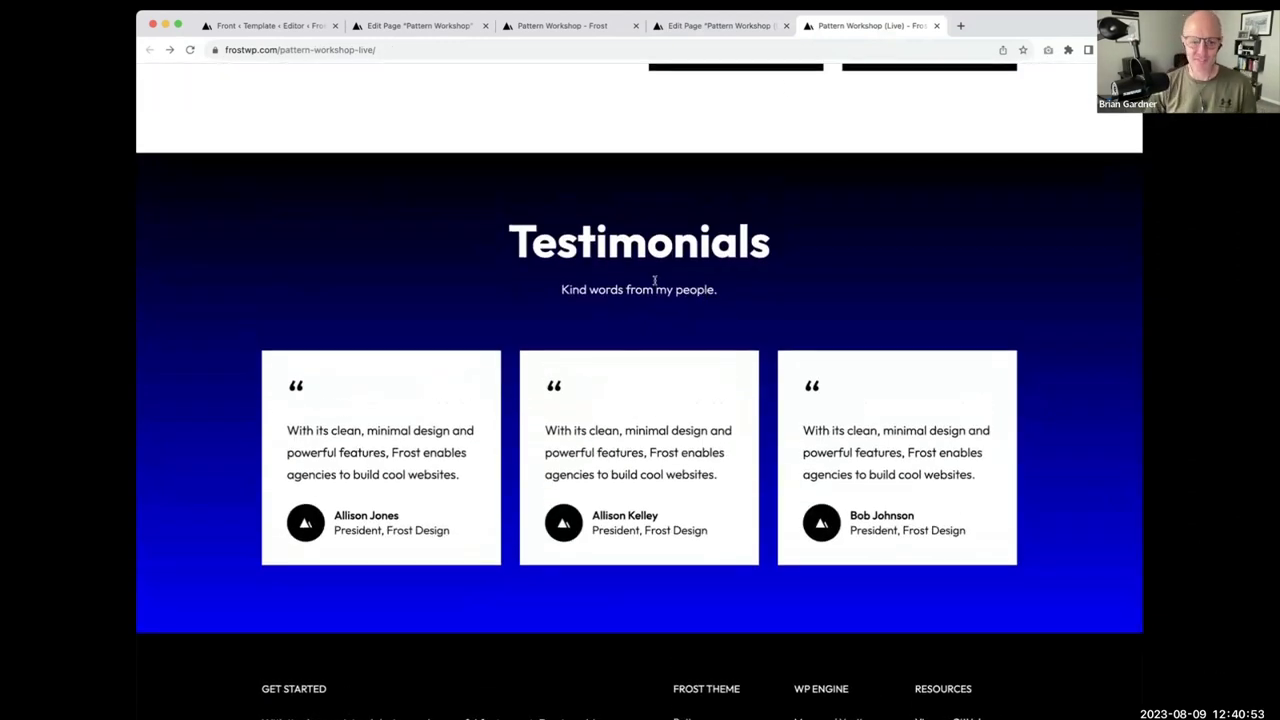
click(572, 26)
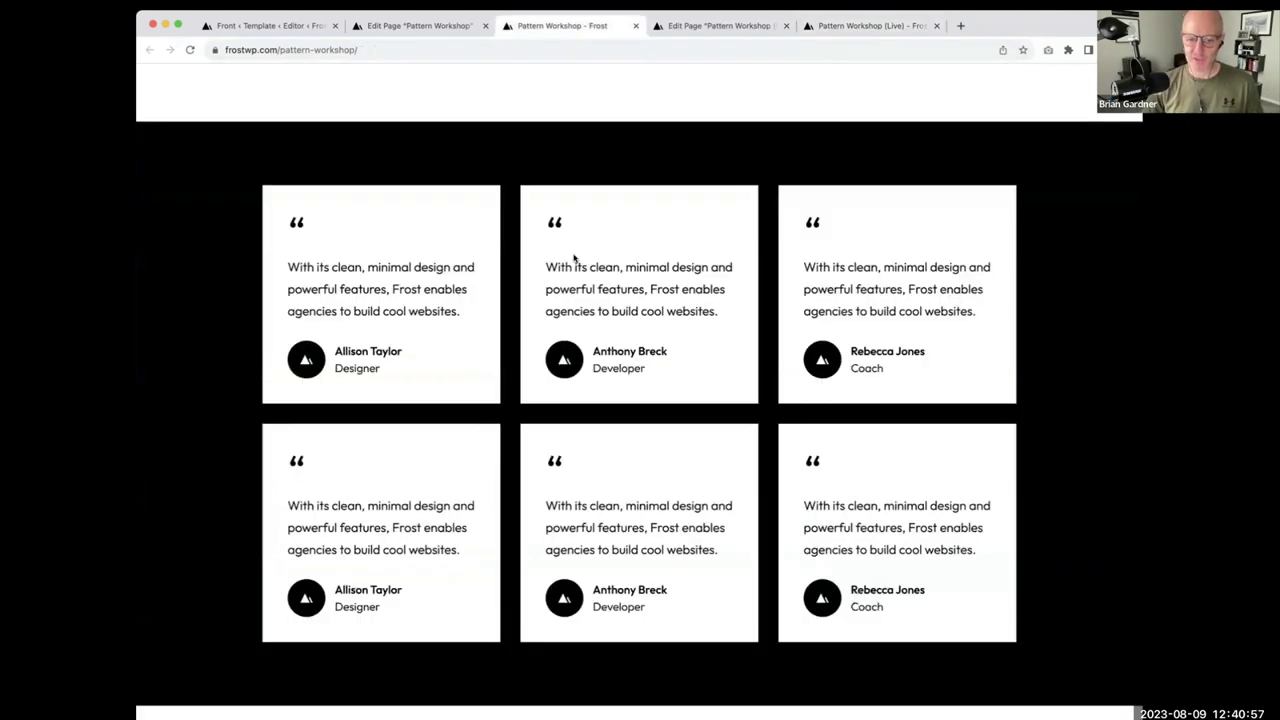
scroll(600, 280, down, 3)
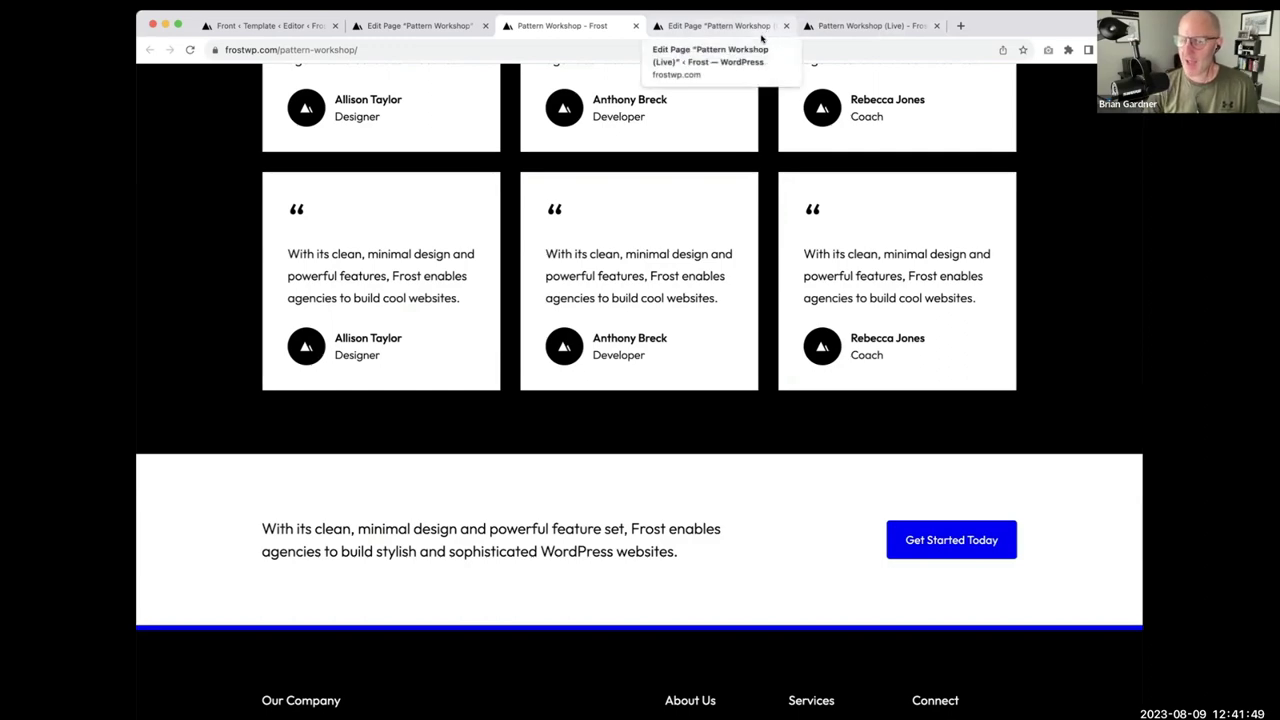
Give the first testimonial card a light grey Neutral background.
click(761, 36)
scroll(560, 240, down, 3)
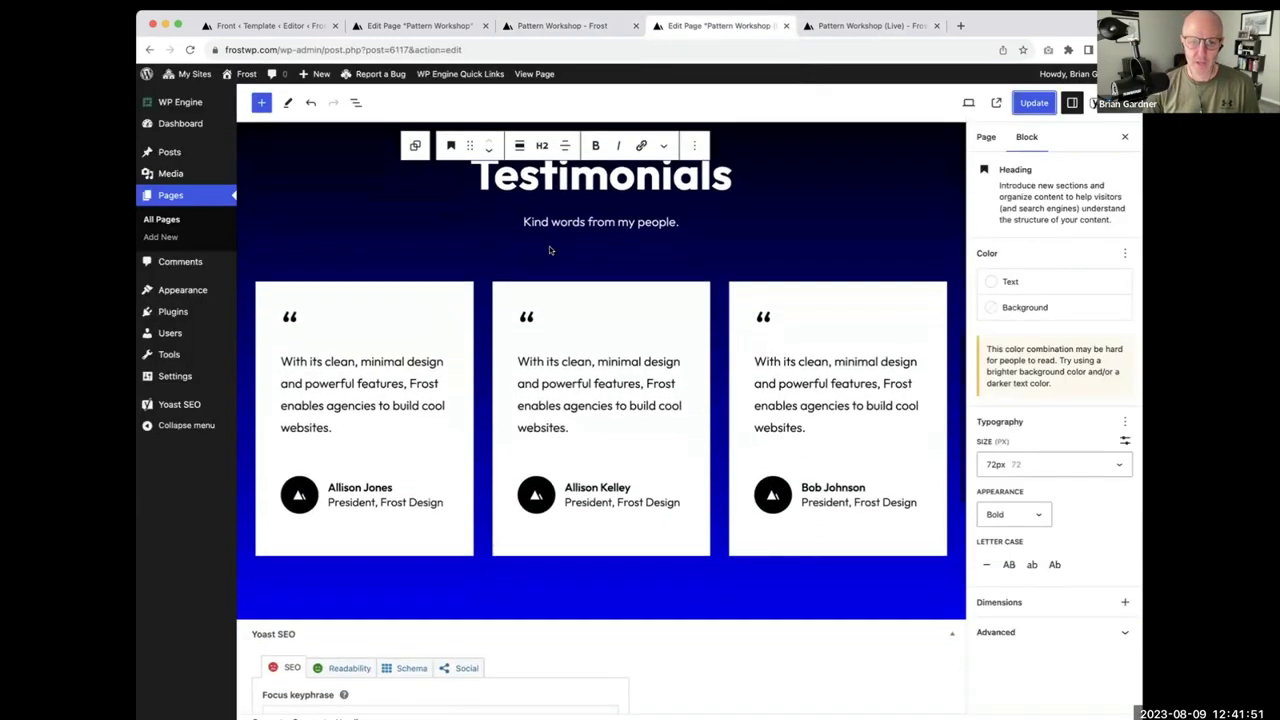
scroll(549, 246, down, 3)
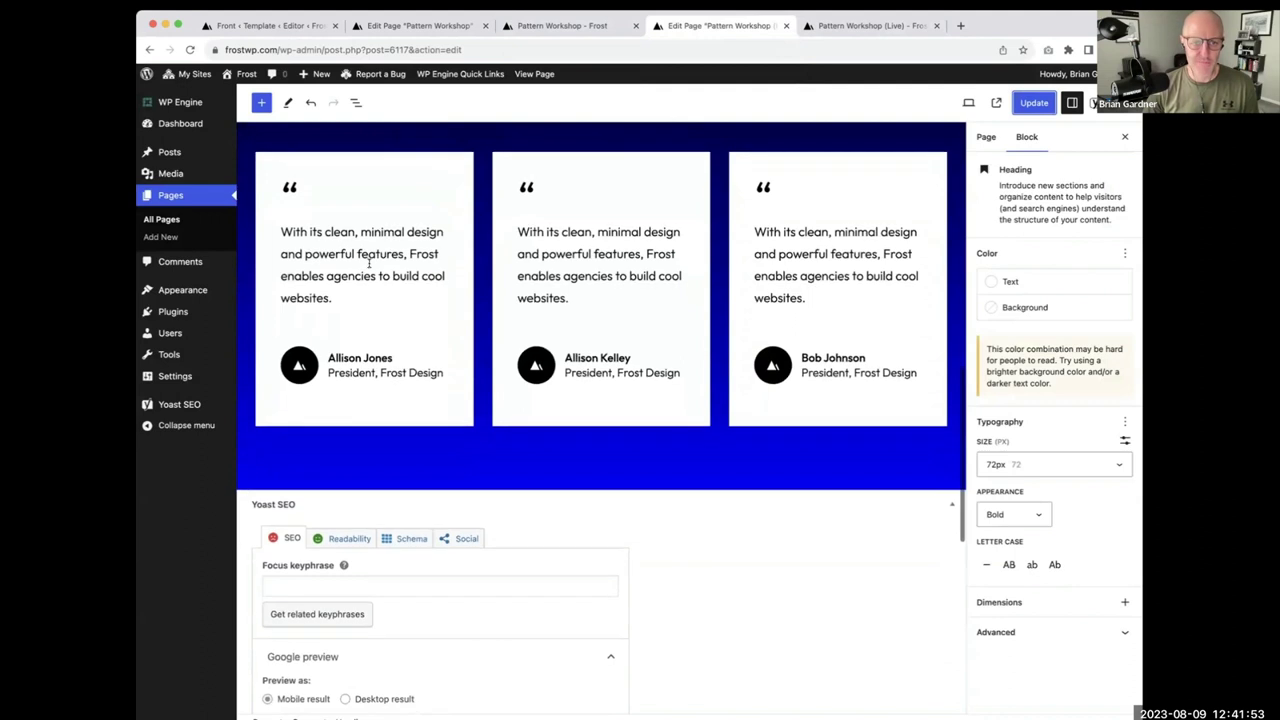
click(369, 264)
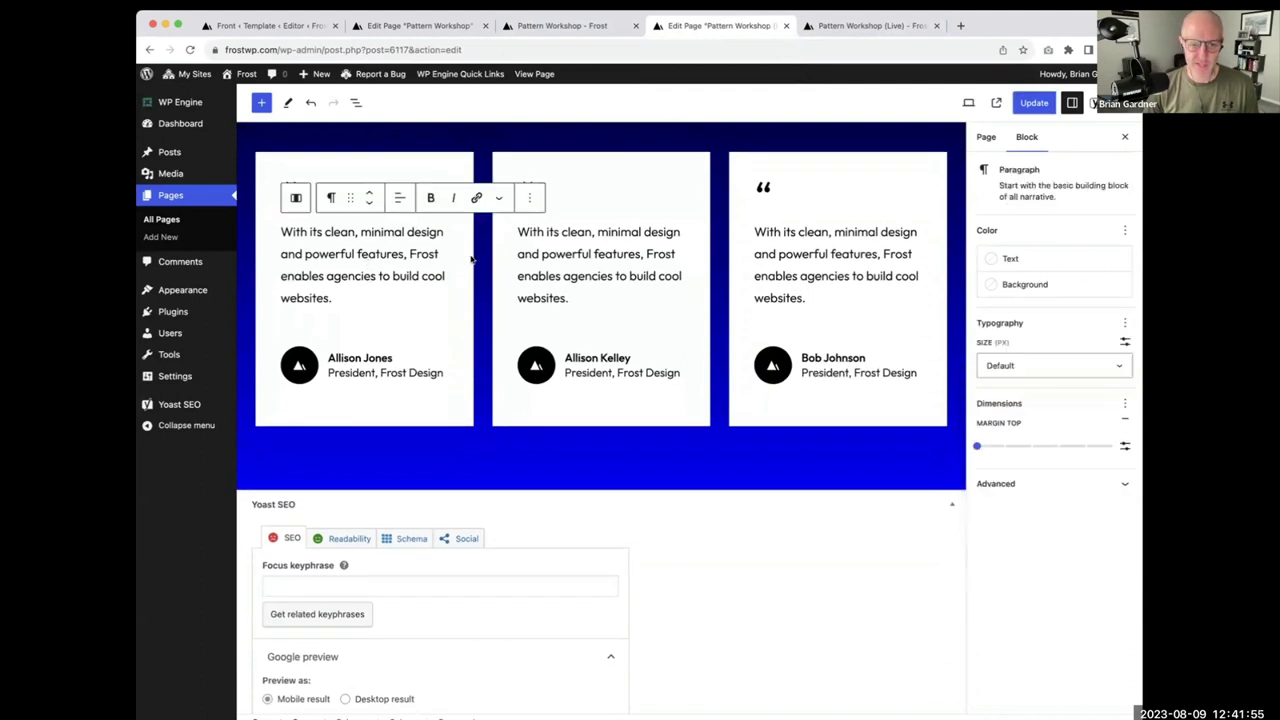
click(471, 259)
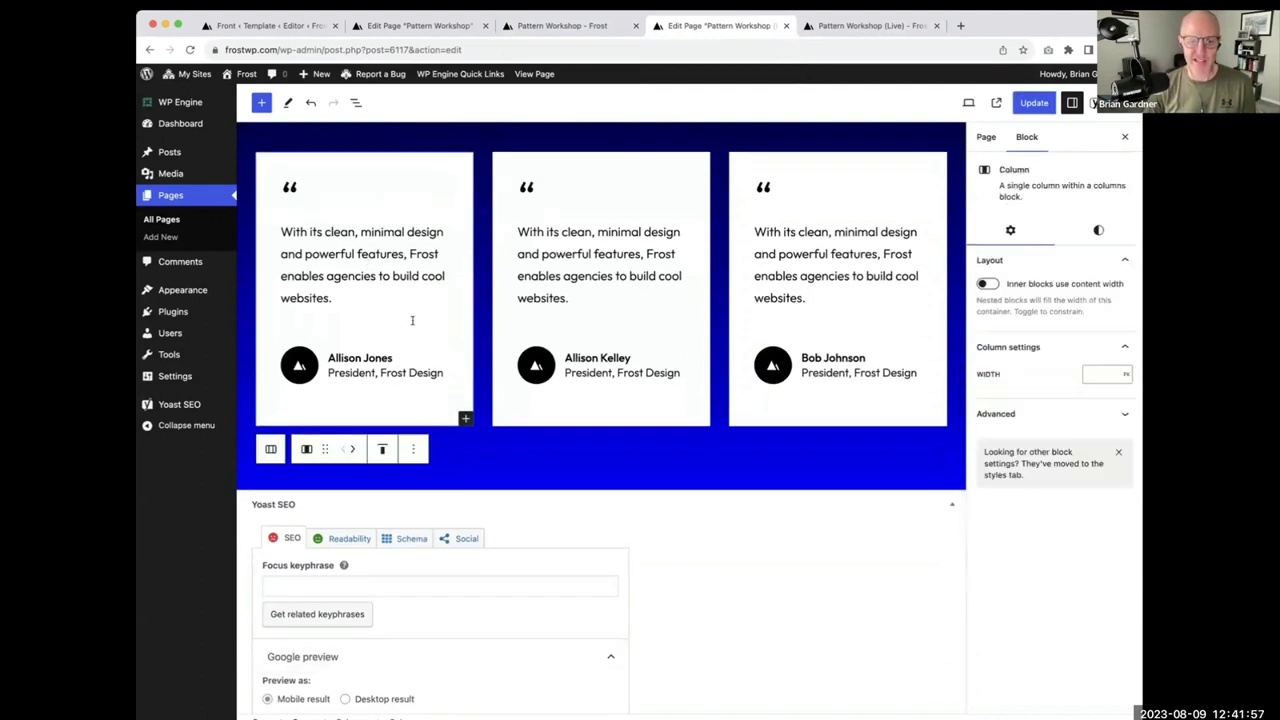
click(1099, 231)
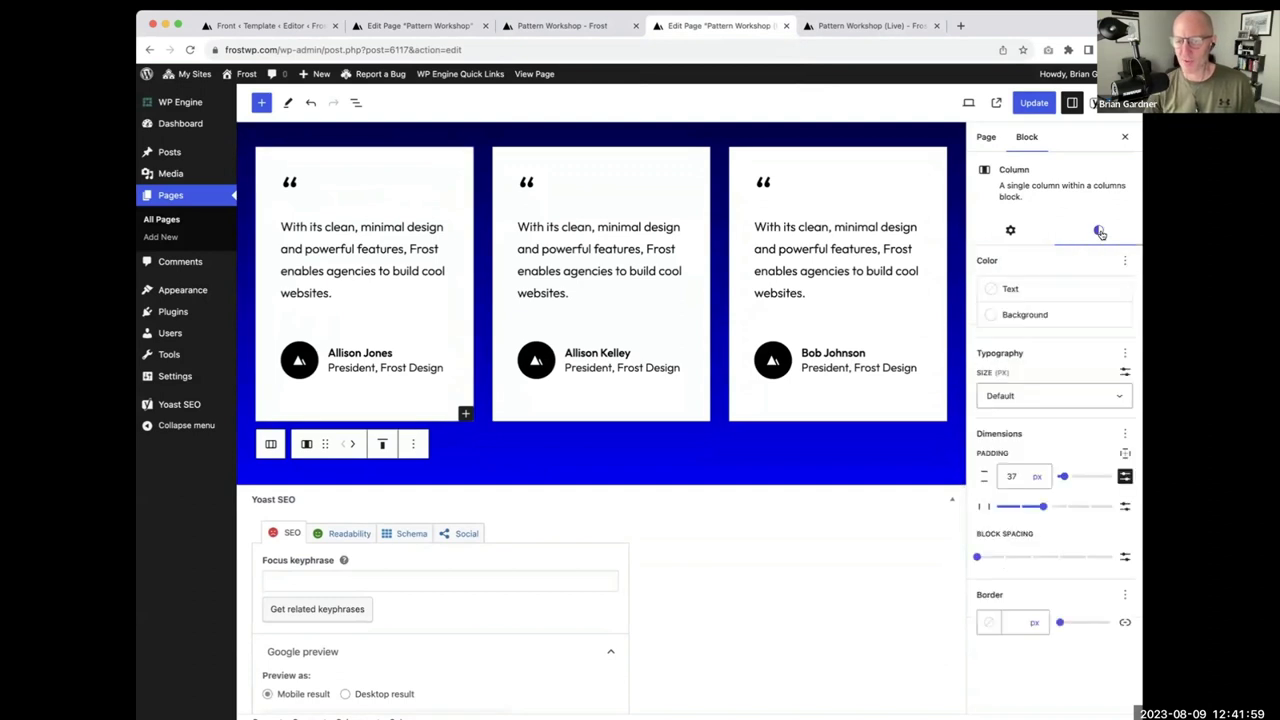
click(1035, 317)
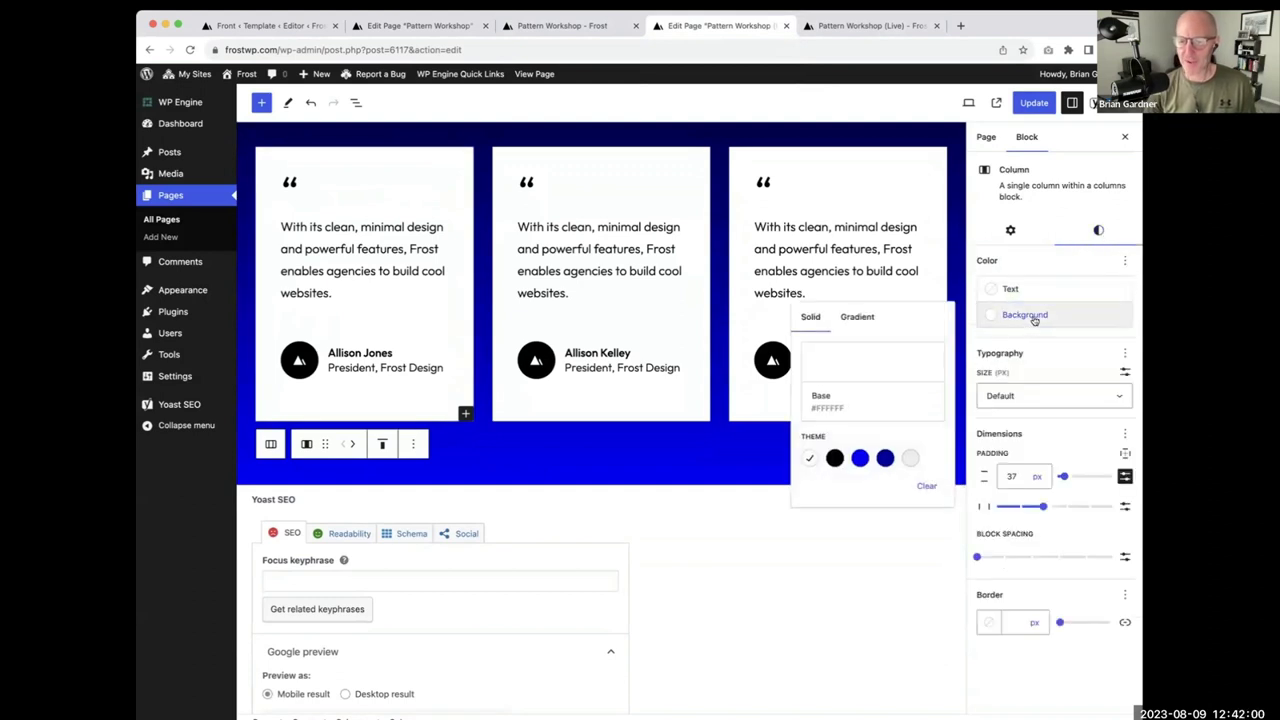
click(908, 457)
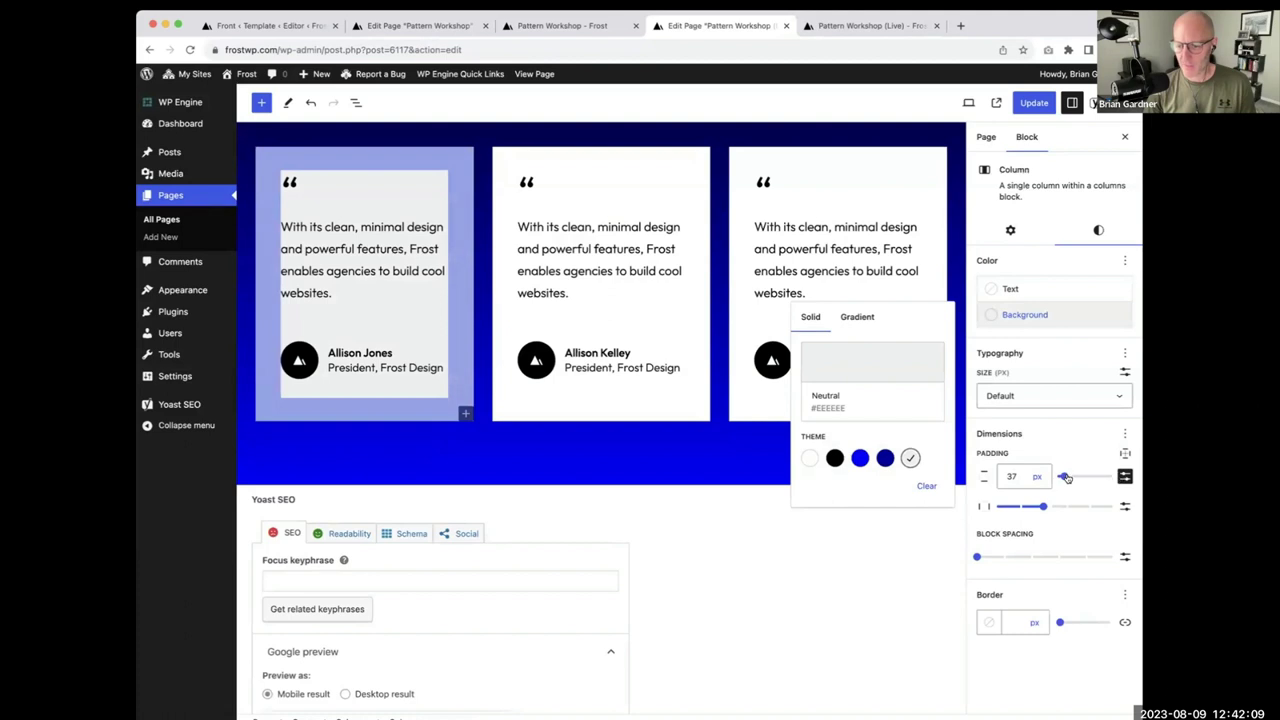
Set the first card's padding to xSmall and its text colour to Primary blue.
click(1124, 477)
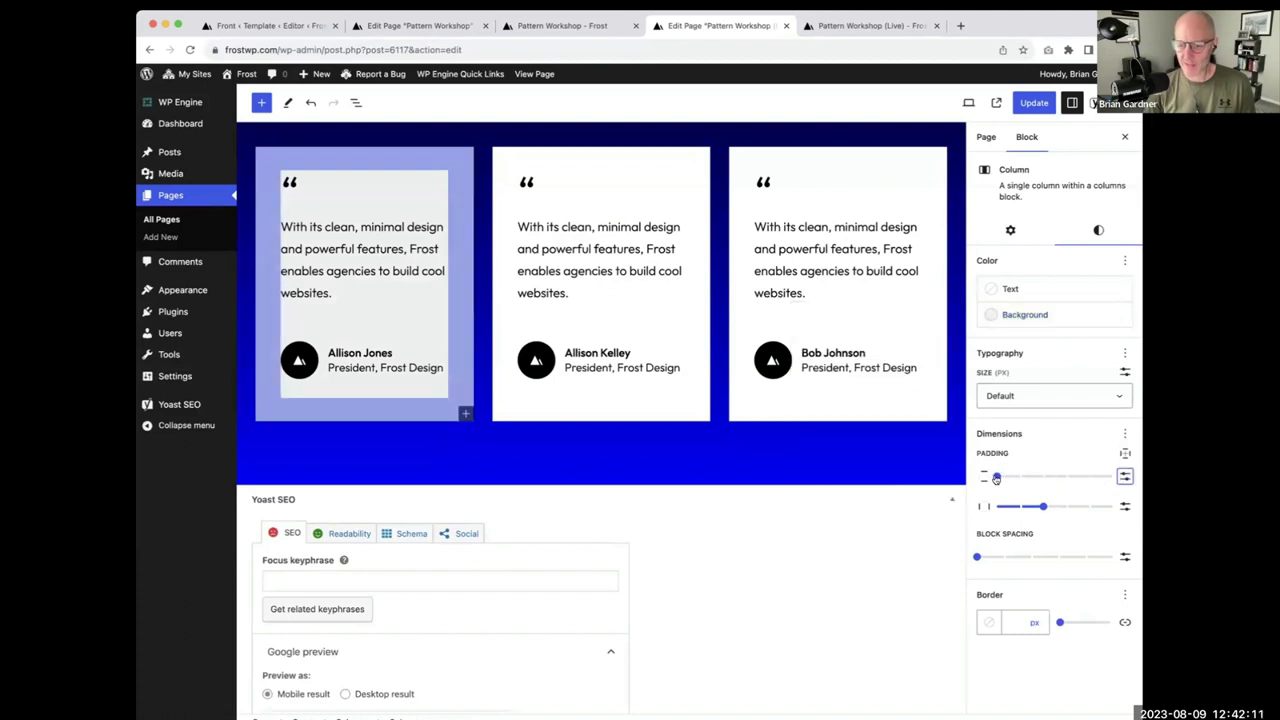
drag(996, 479, 1021, 507)
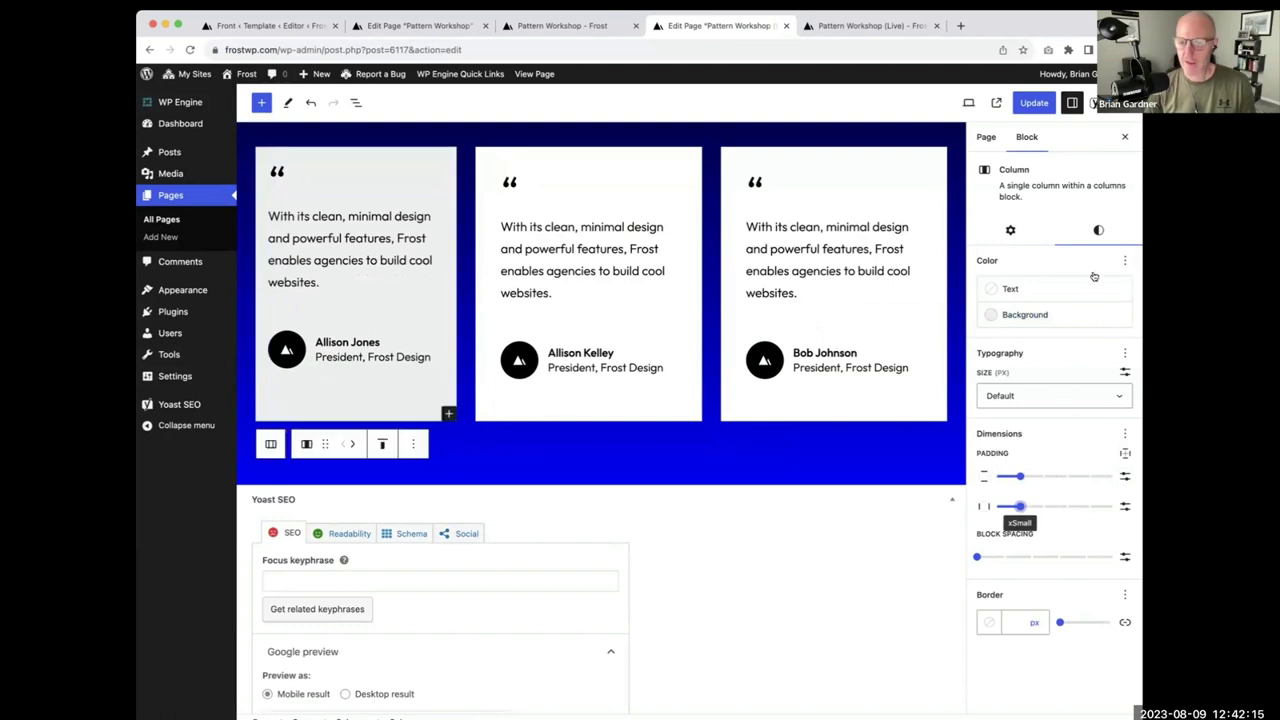
click(1048, 292)
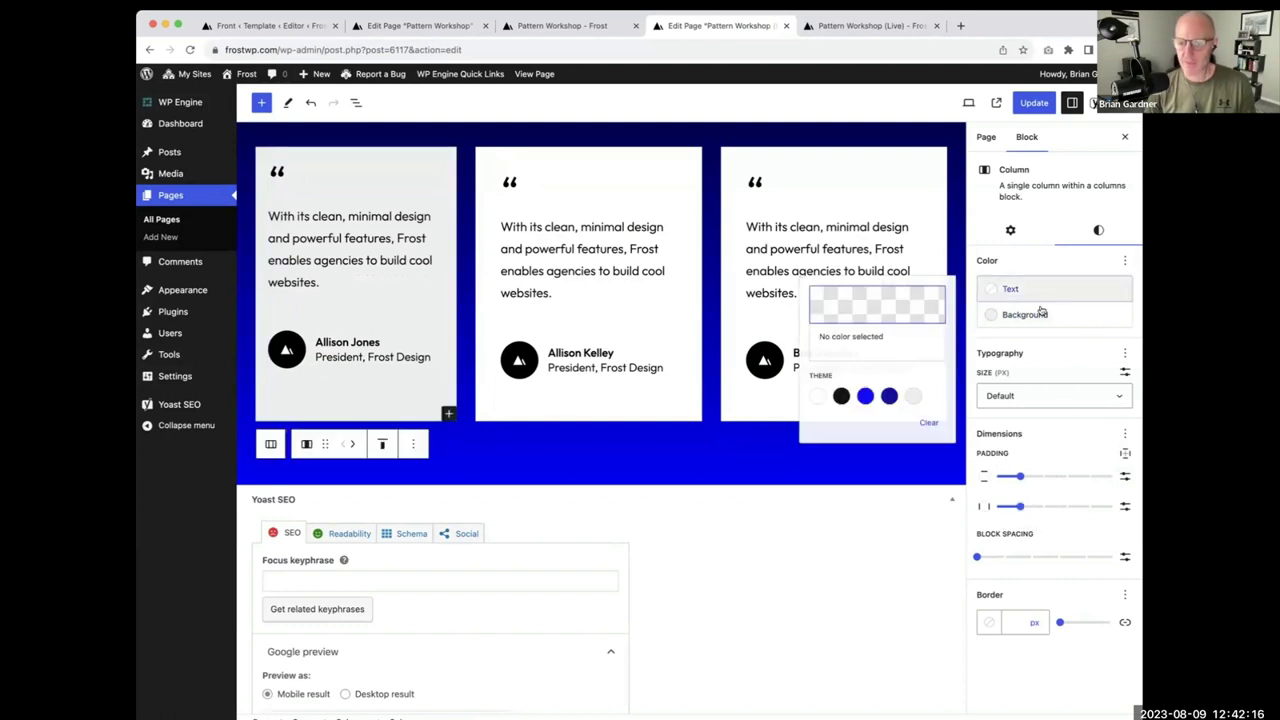
click(860, 402)
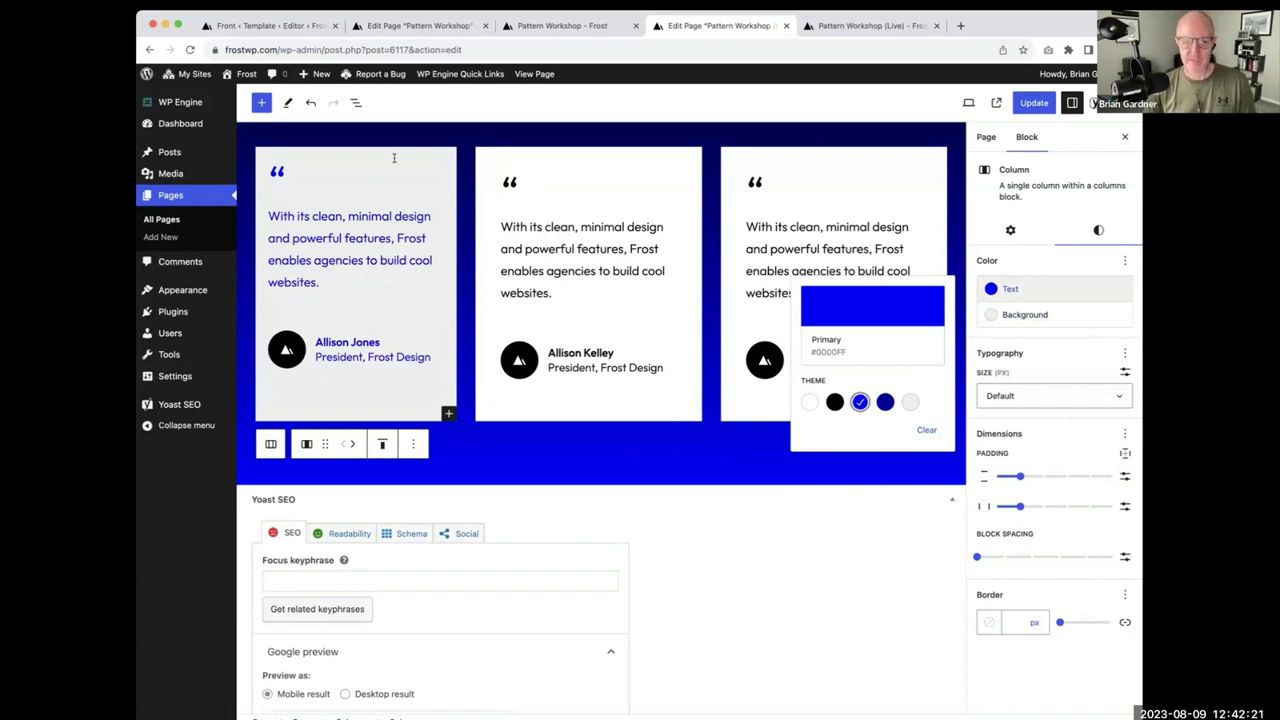
click(441, 190)
scroll(452, 300, up, 3)
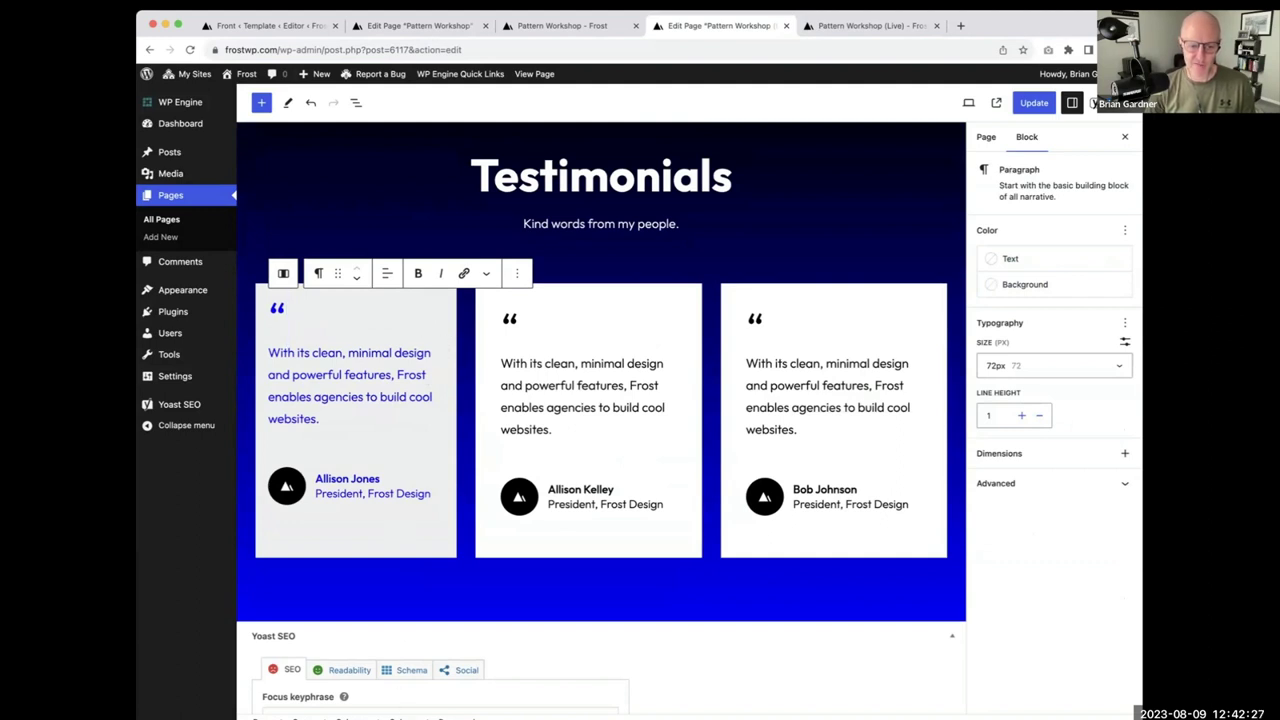
Copy the first column's grey-and-blue styles and paste them onto the second testimonial card.
click(445, 540)
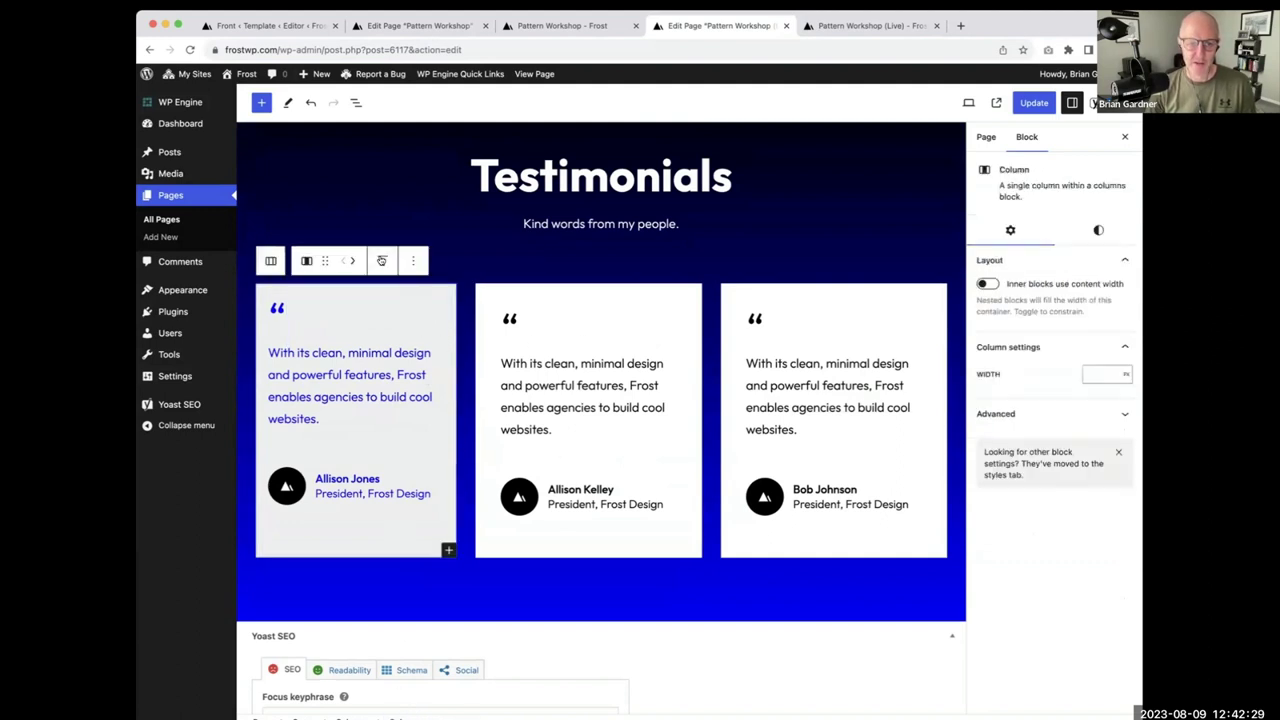
click(413, 261)
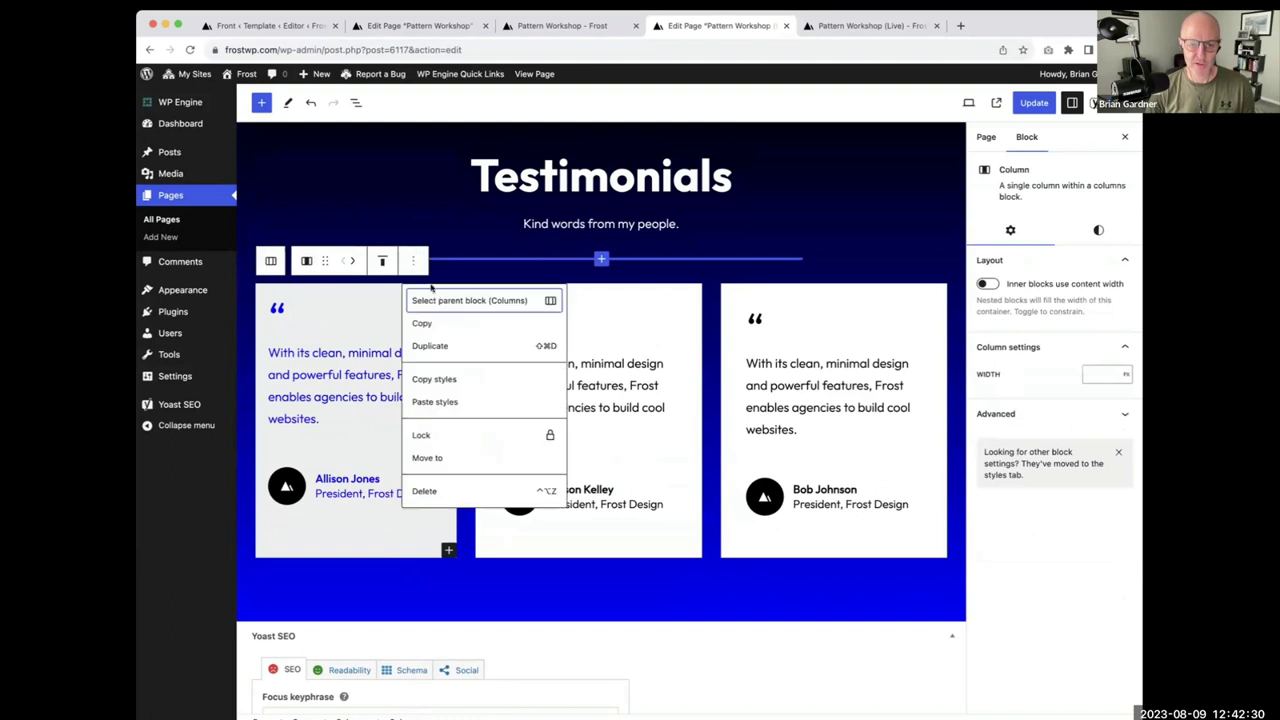
click(450, 380)
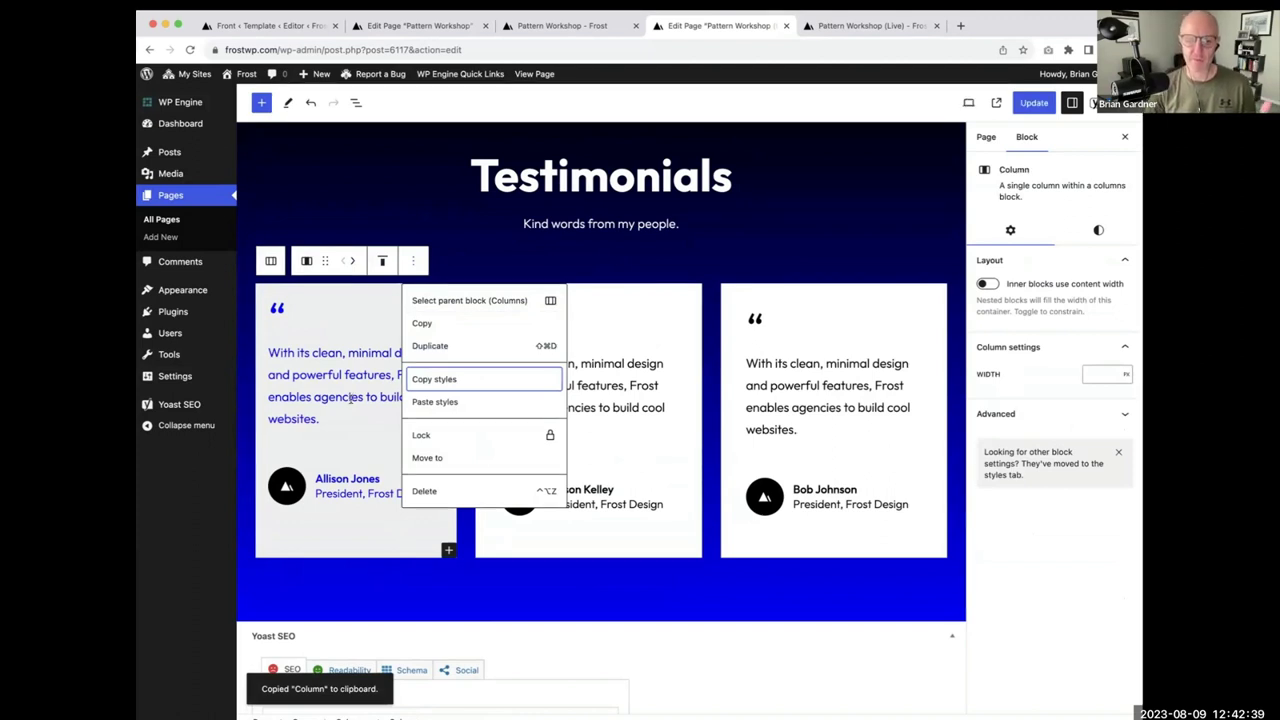
click(668, 292)
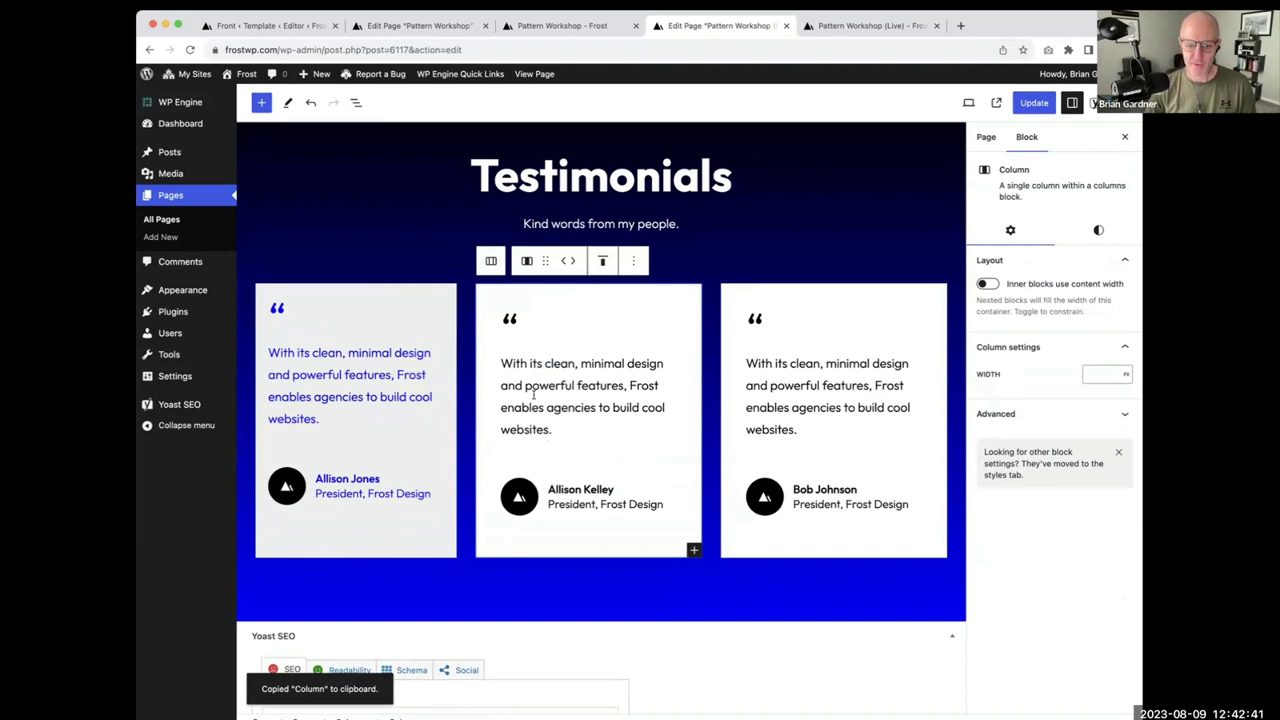
click(633, 260)
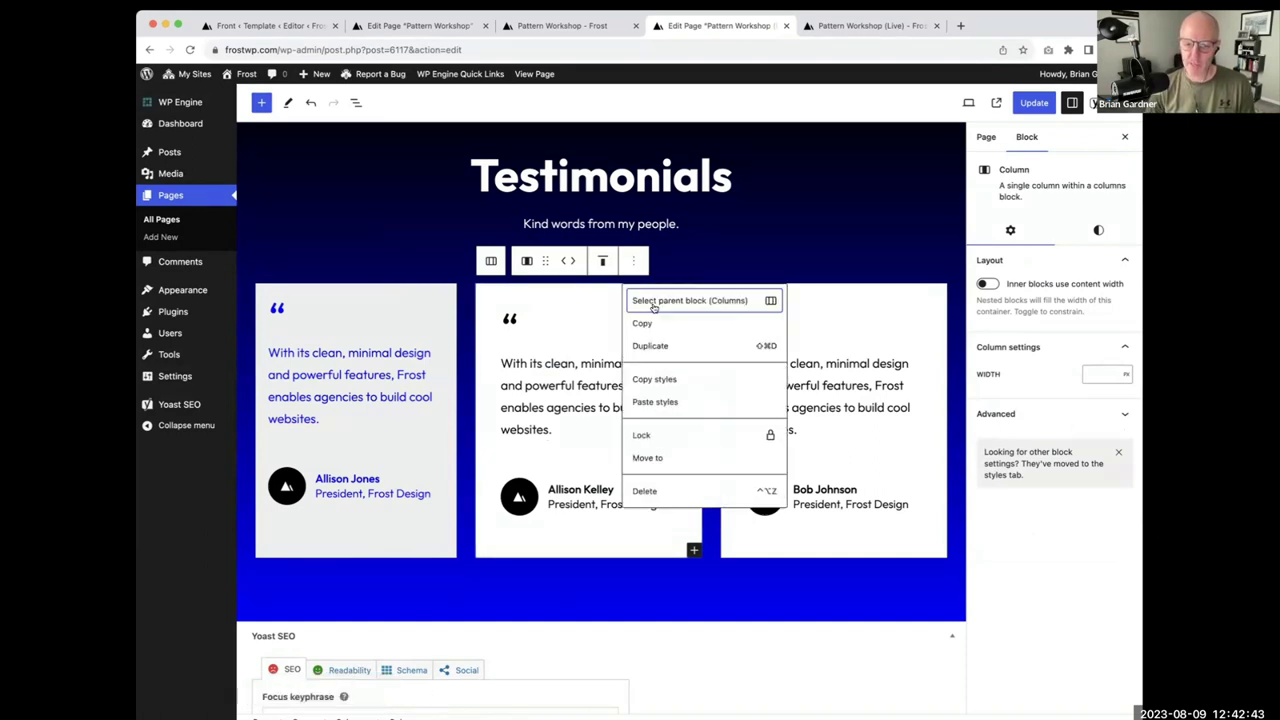
click(663, 402)
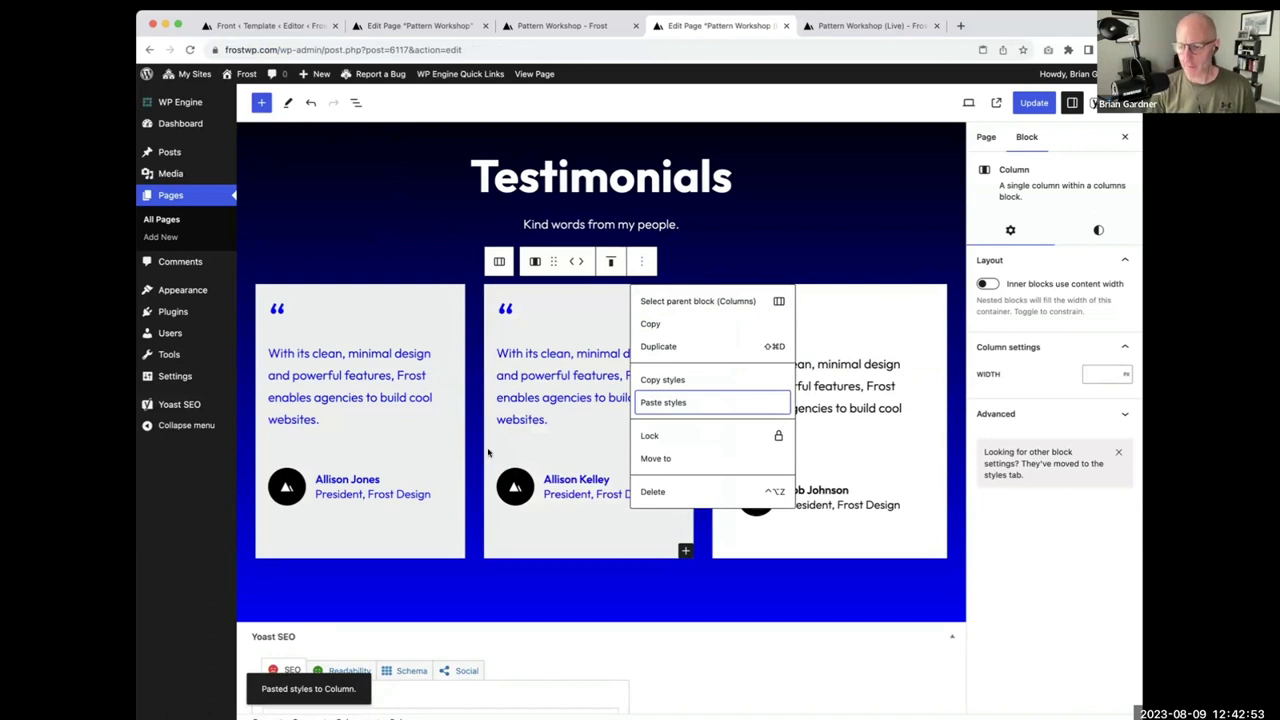
click(844, 358)
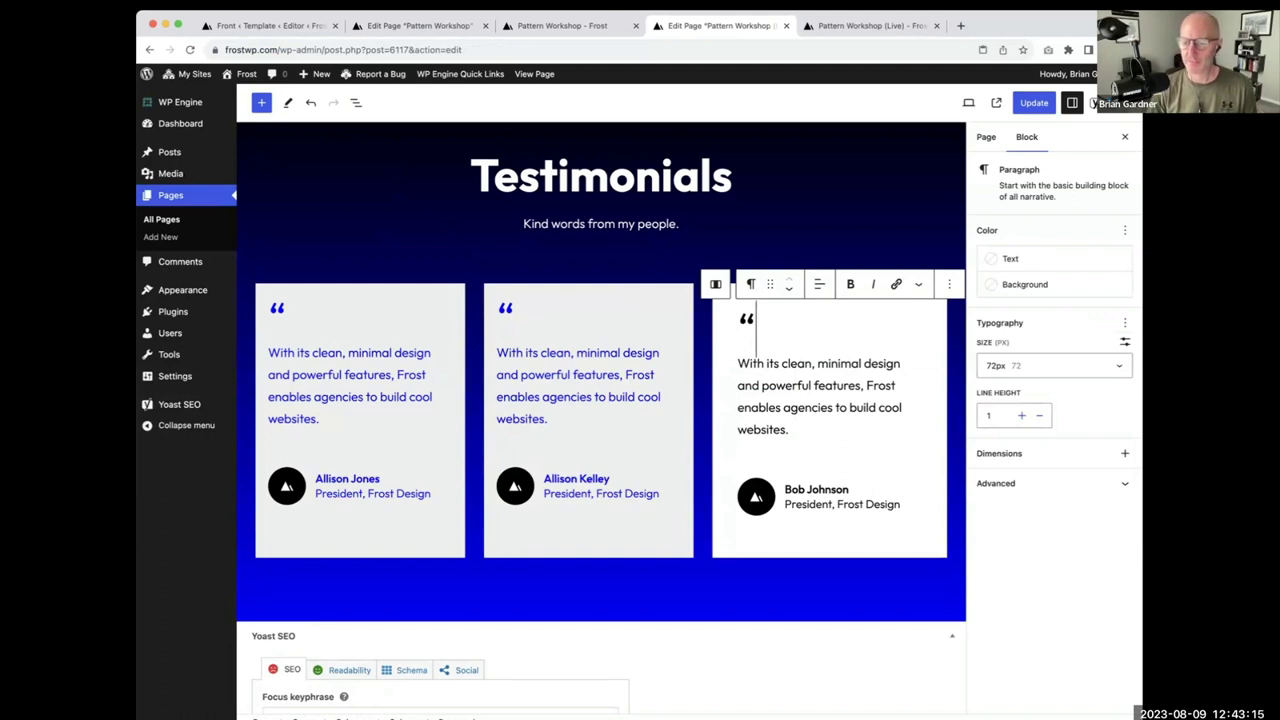
scroll(580, 400, down, 2)
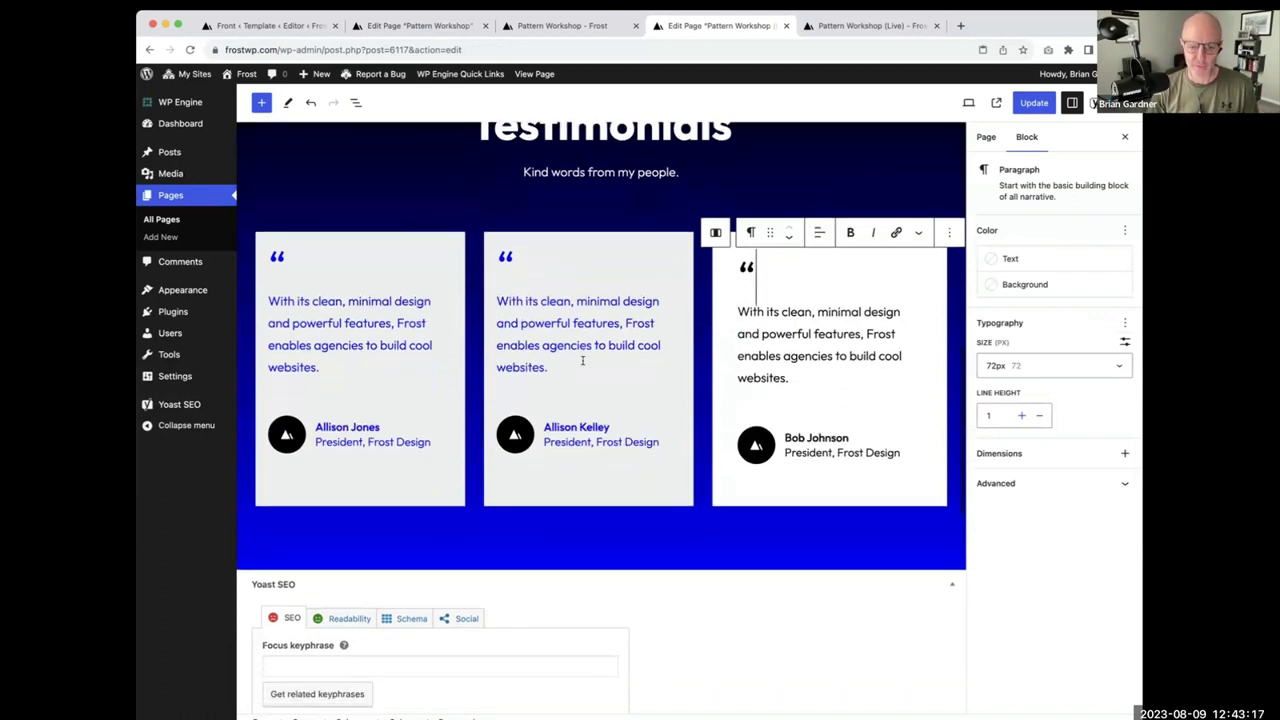
click(562, 28)
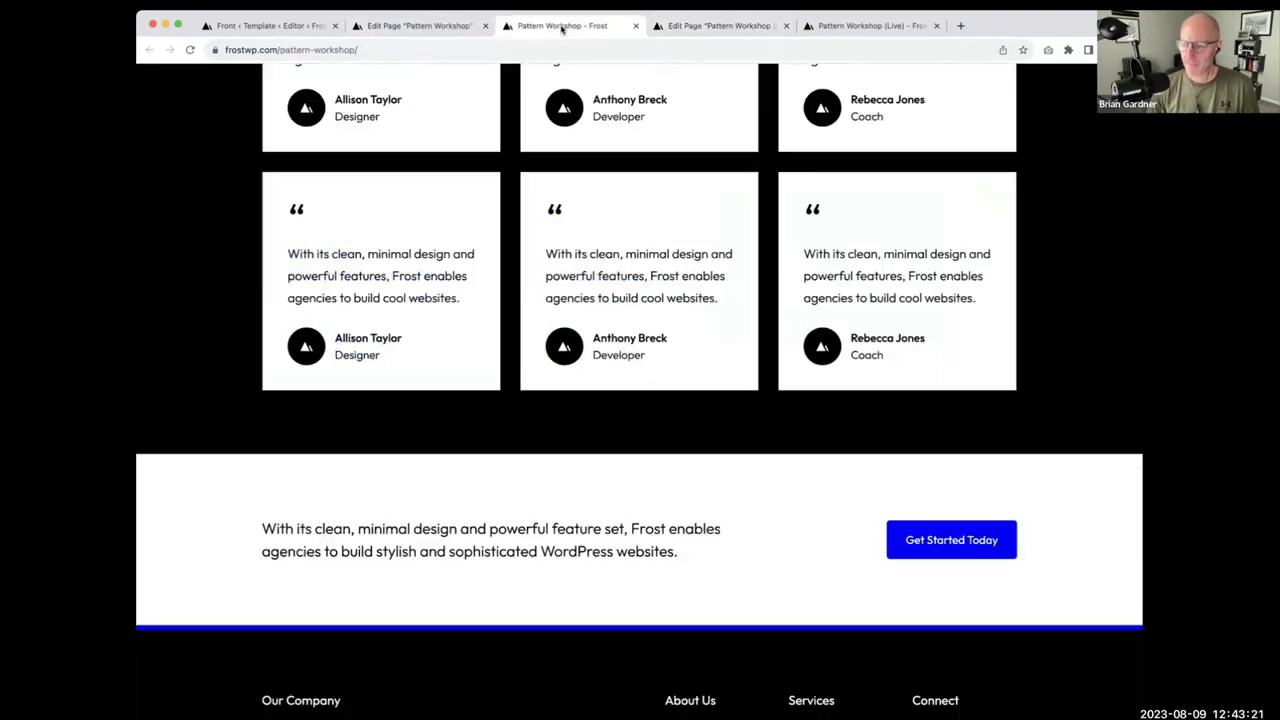
scroll(622, 419, down, 3)
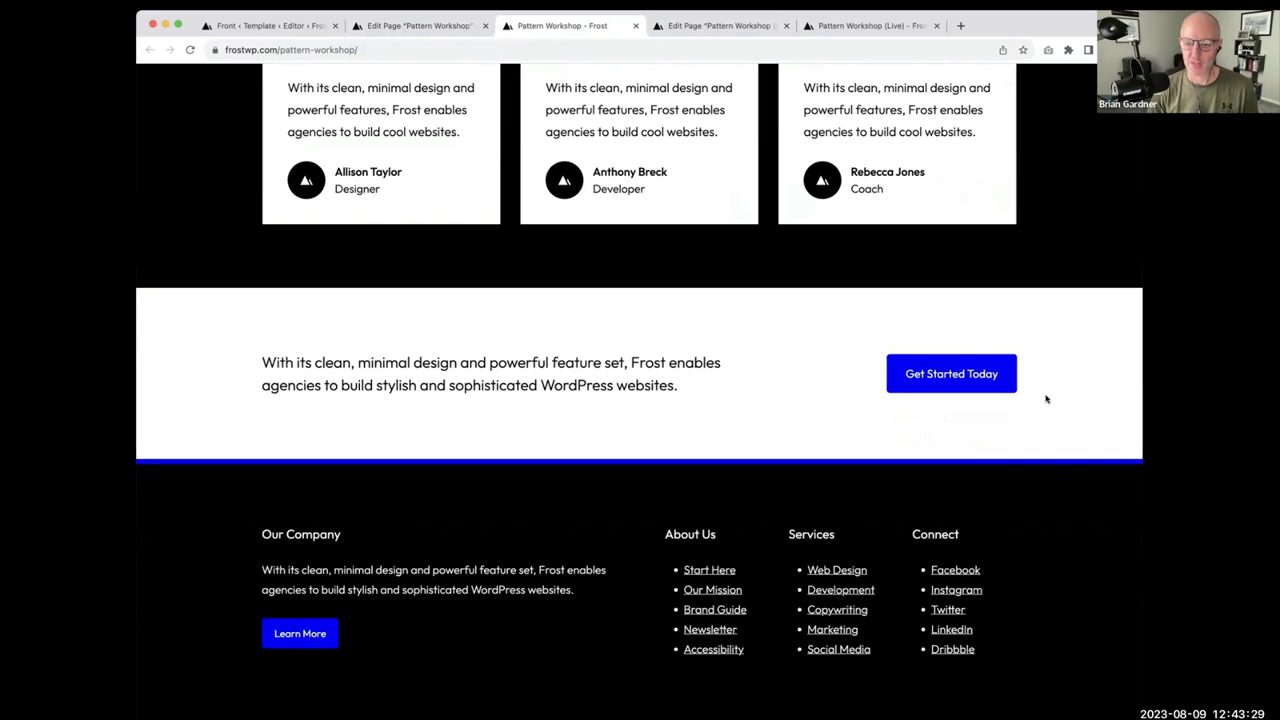
click(719, 27)
scroll(575, 347, down, 3)
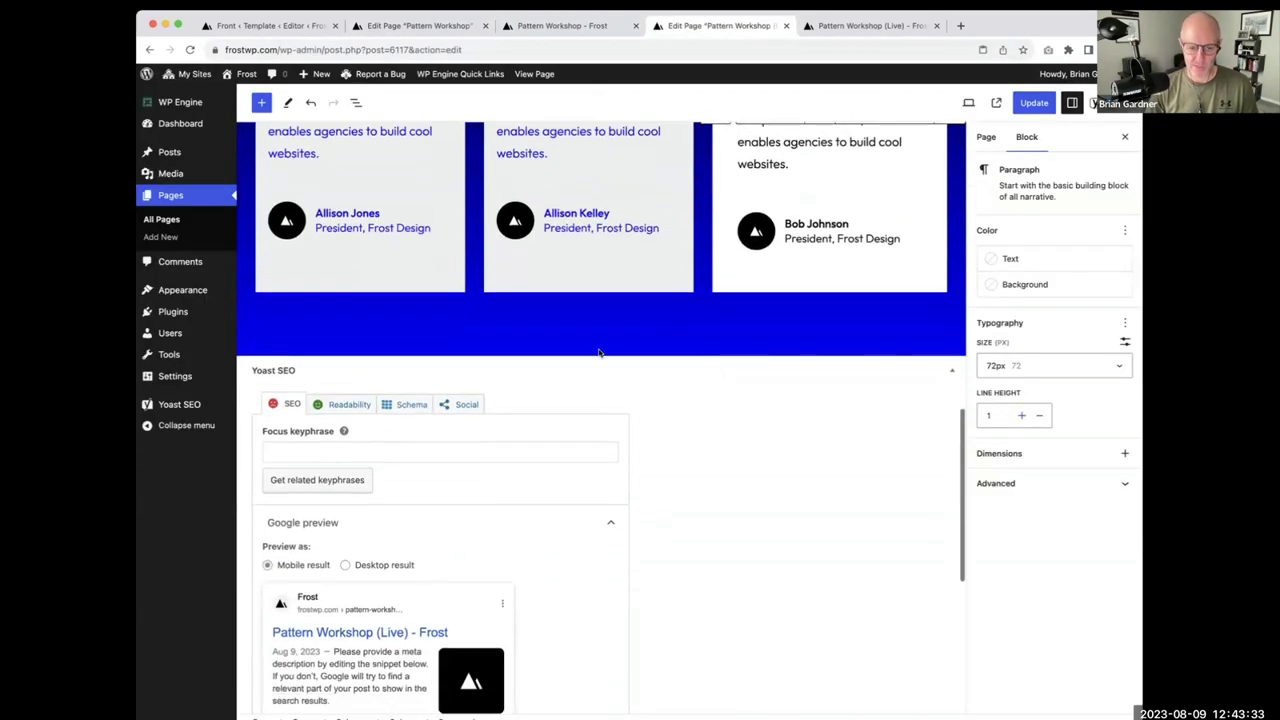
Insert a full-width Group block below the testimonials band.
click(575, 347)
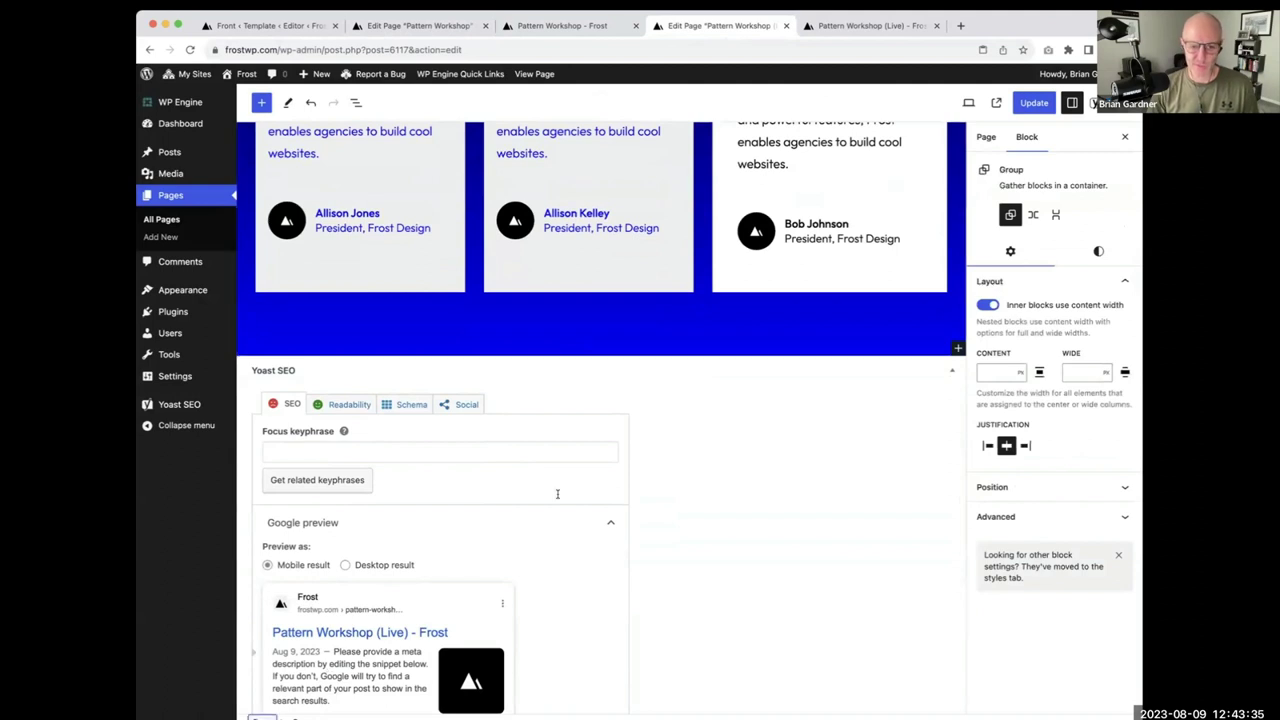
click(792, 372)
click(795, 382)
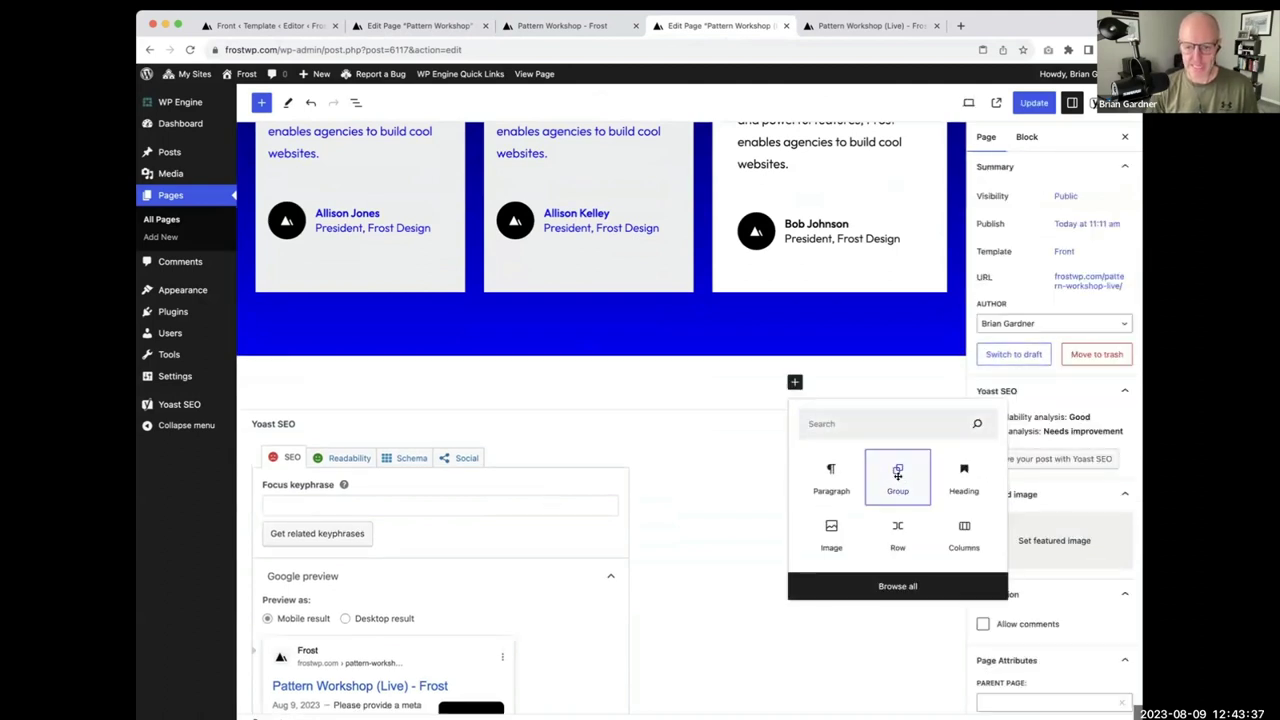
click(897, 480)
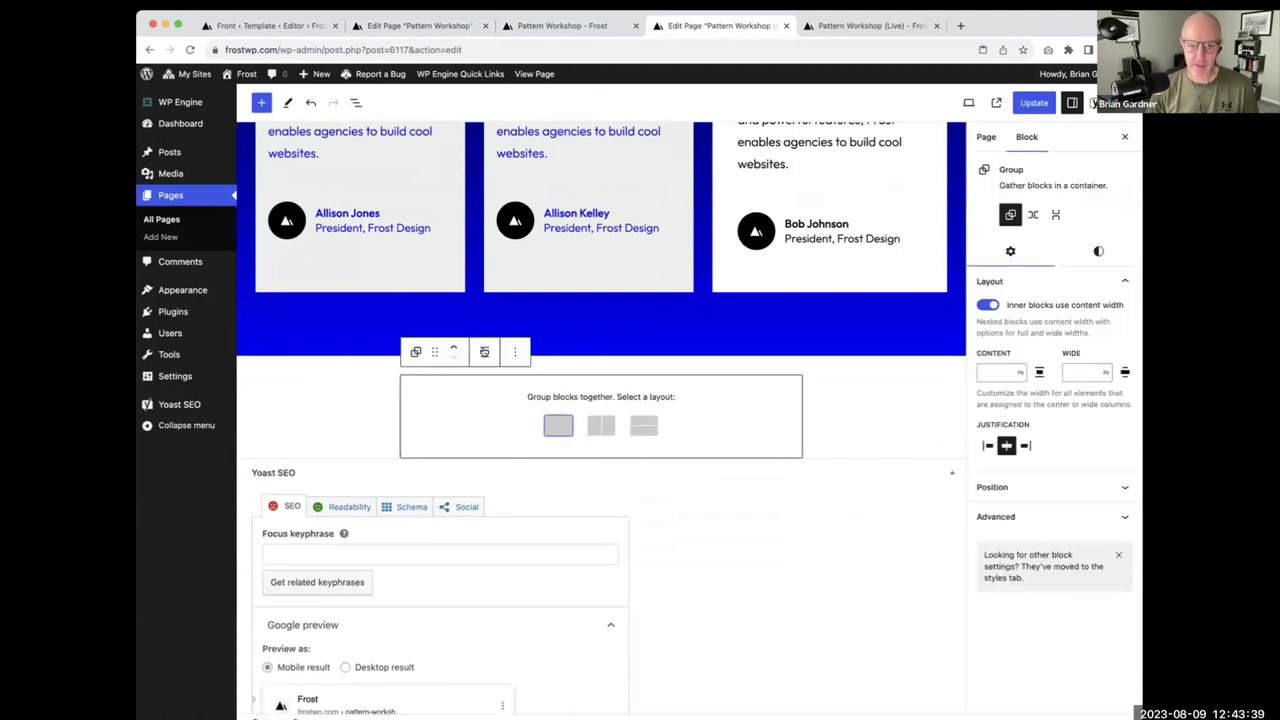
click(484, 351)
click(525, 447)
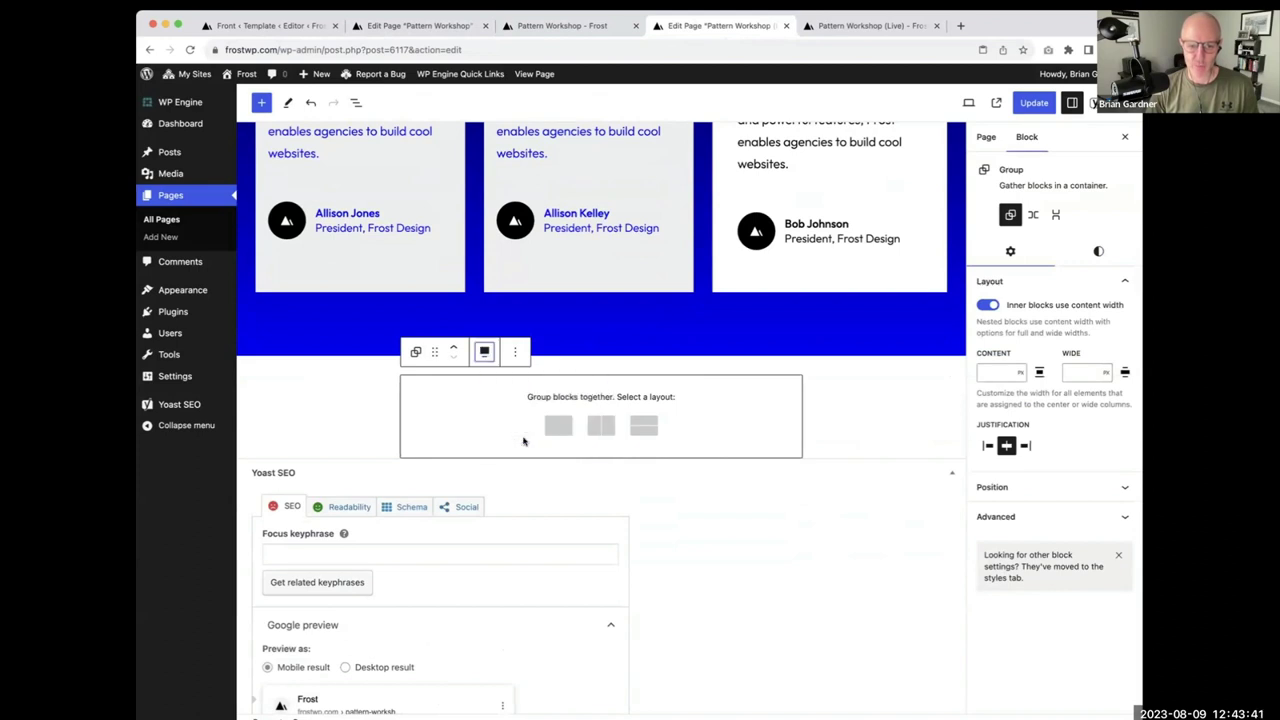
click(558, 428)
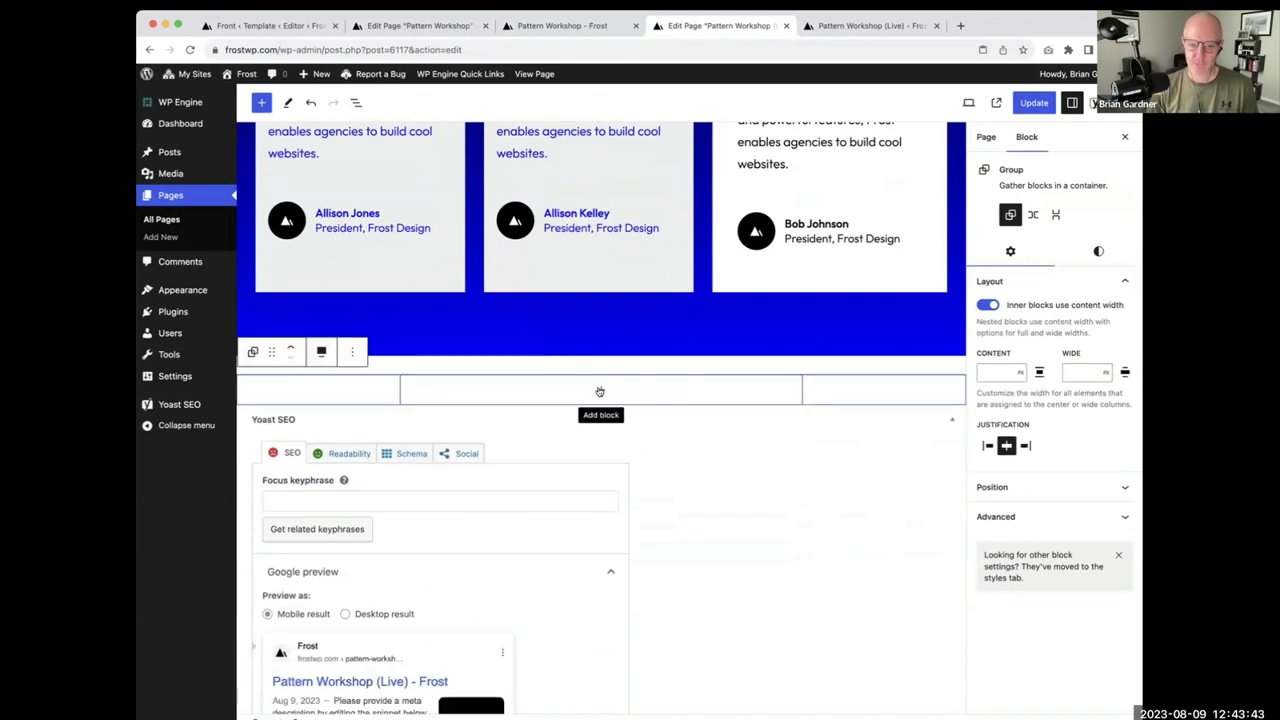
Give the group xLarge padding with 30 px horizontal sides.
scroll(900, 378, up, 1)
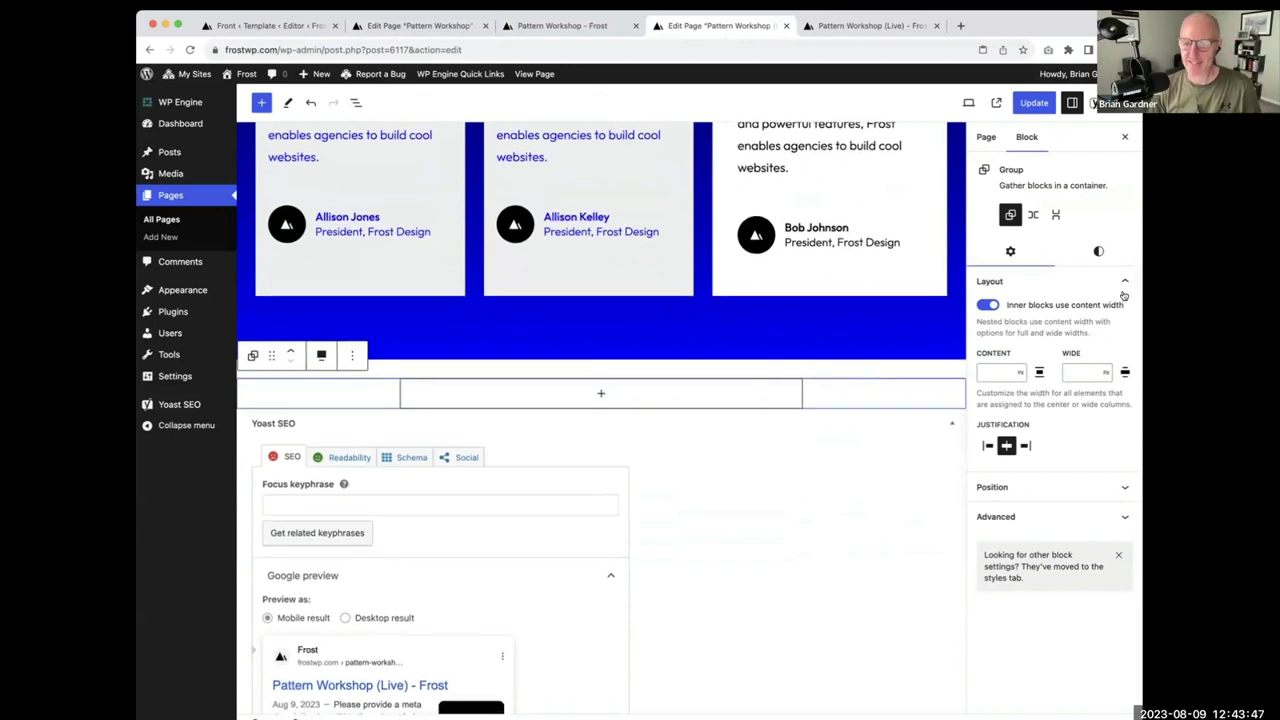
click(1098, 251)
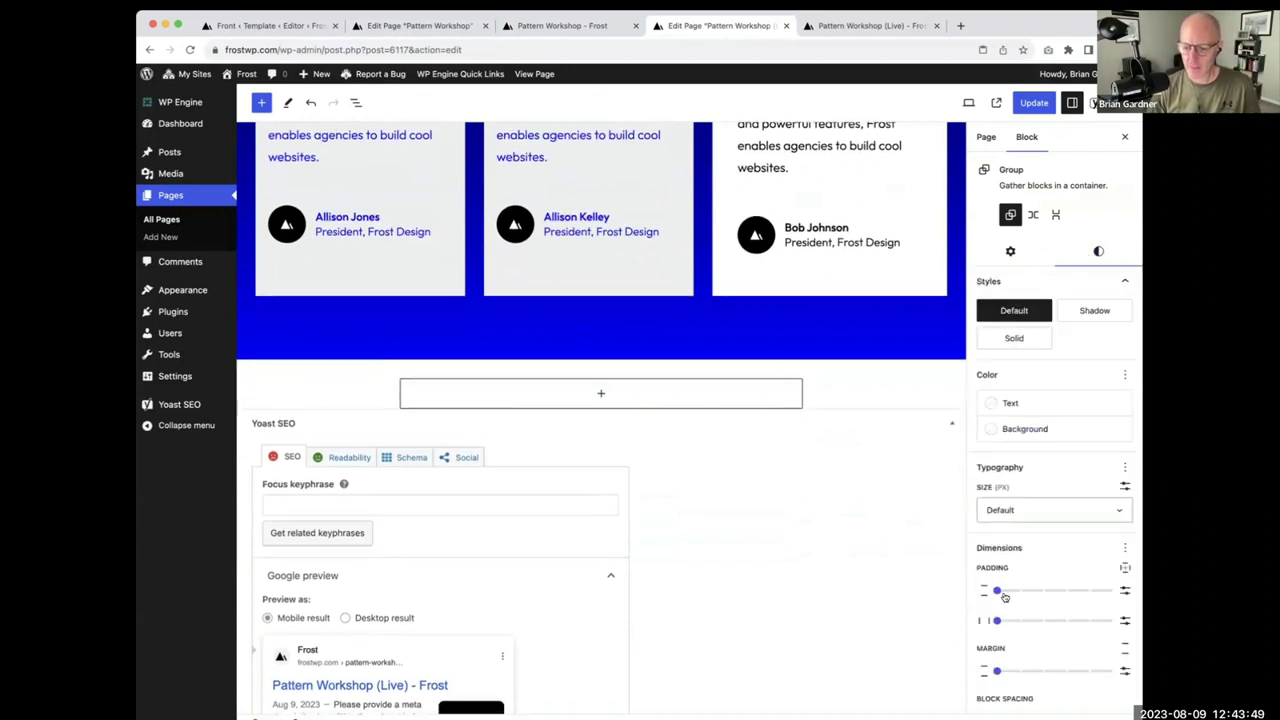
drag(1000, 592, 1114, 592)
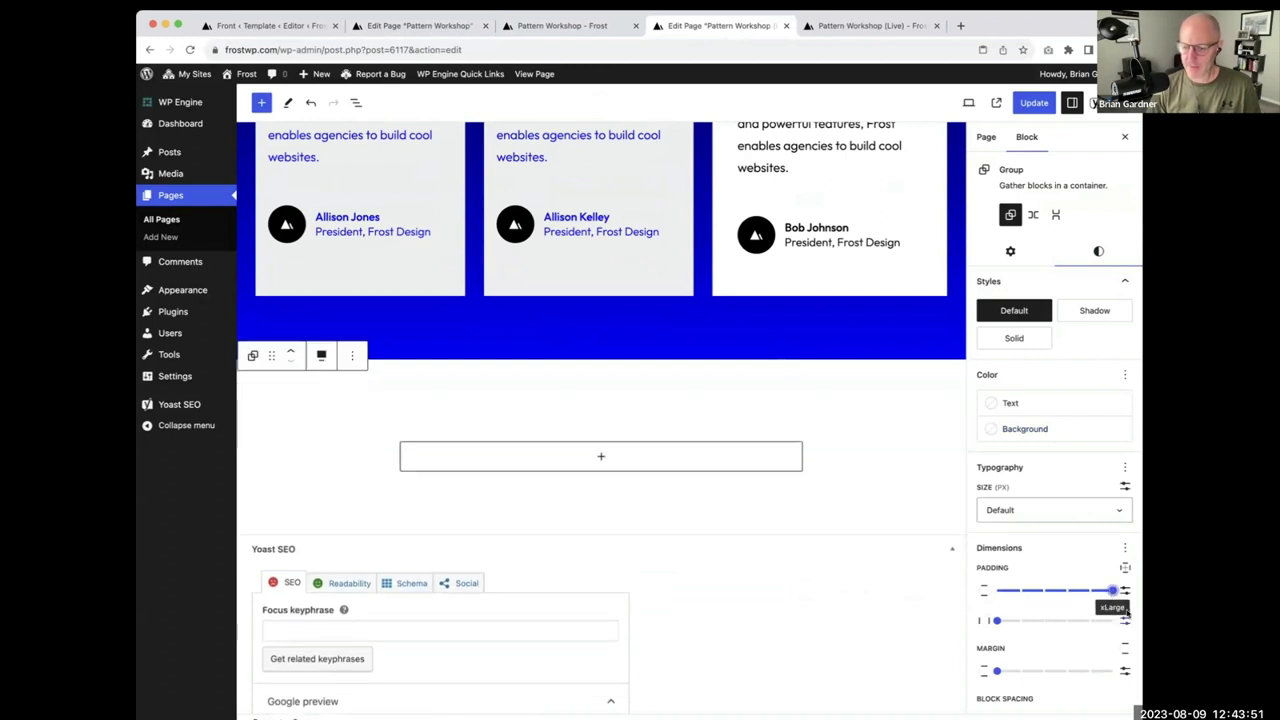
click(1125, 620)
click(1005, 620)
text(30)
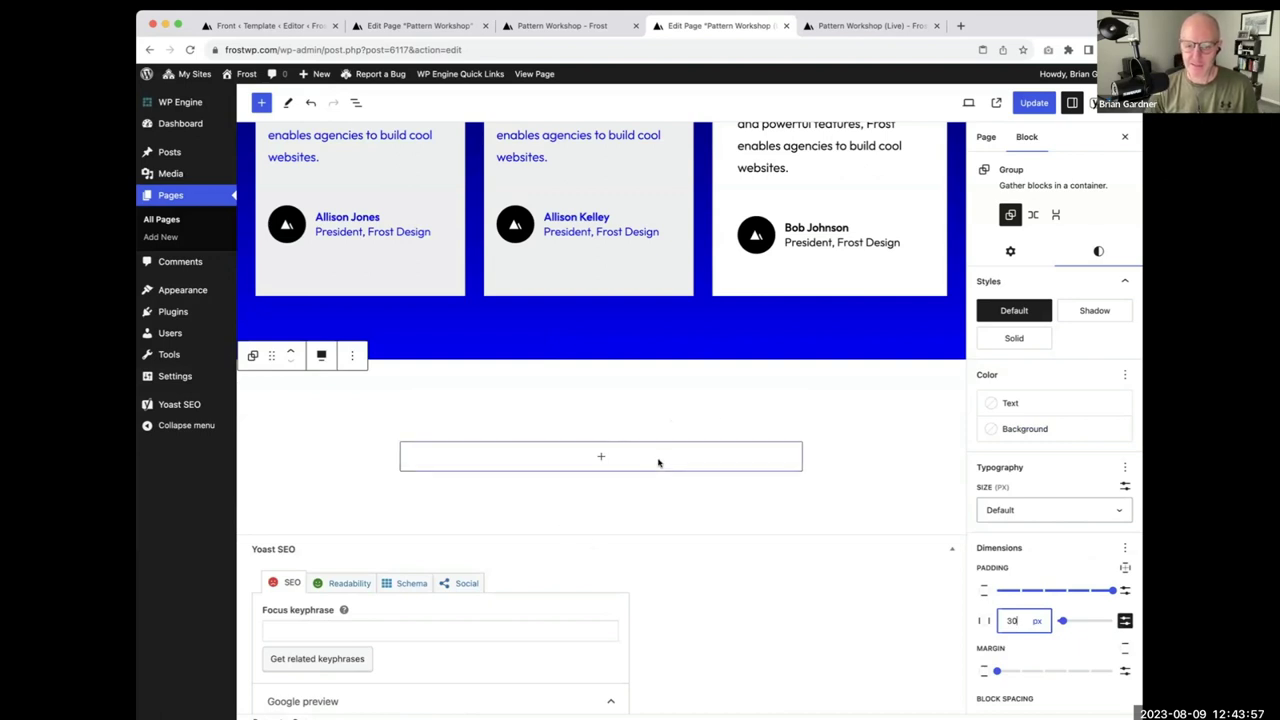
click(651, 410)
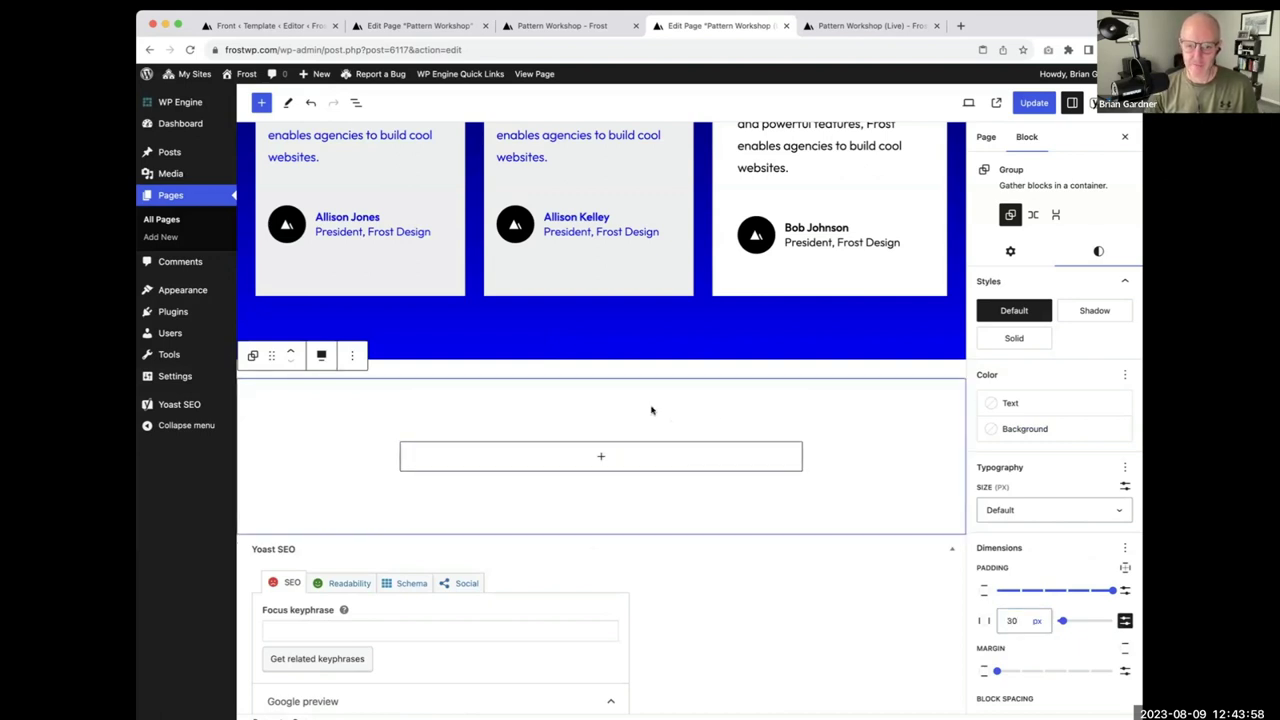
Apply the light grey Neutral background to the group and save the page with Update.
click(1043, 429)
click(910, 573)
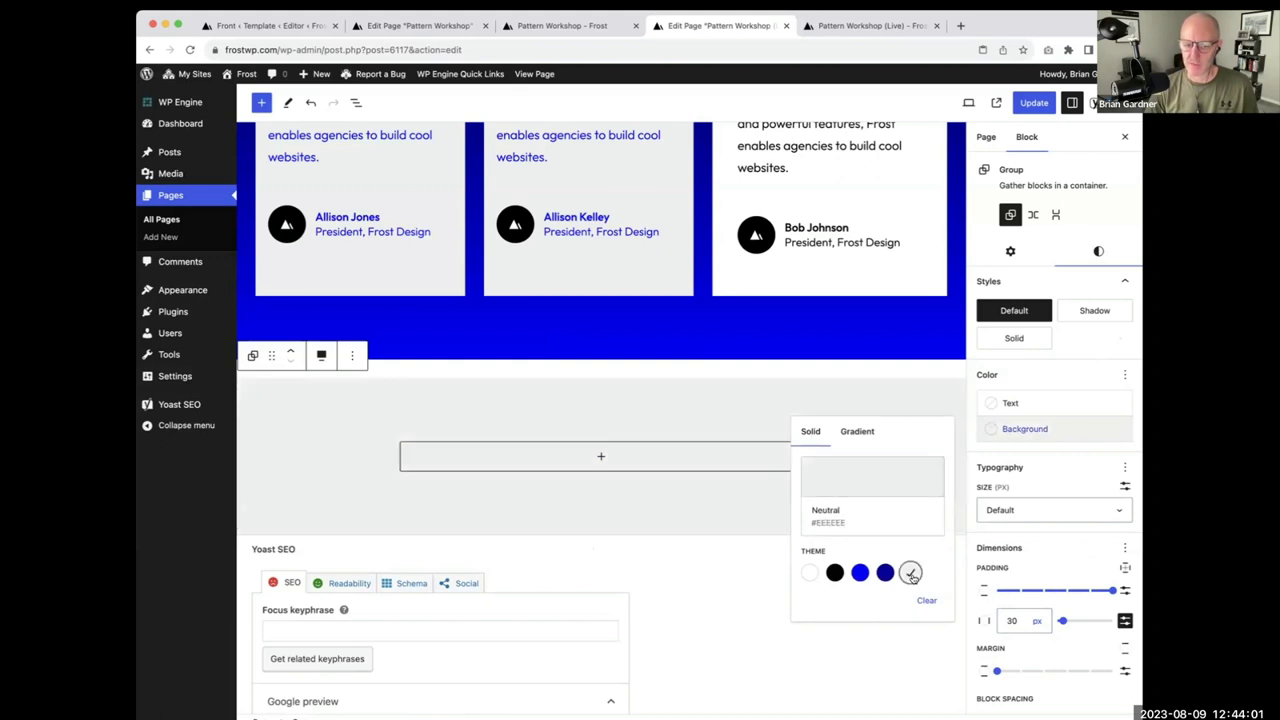
click(1031, 104)
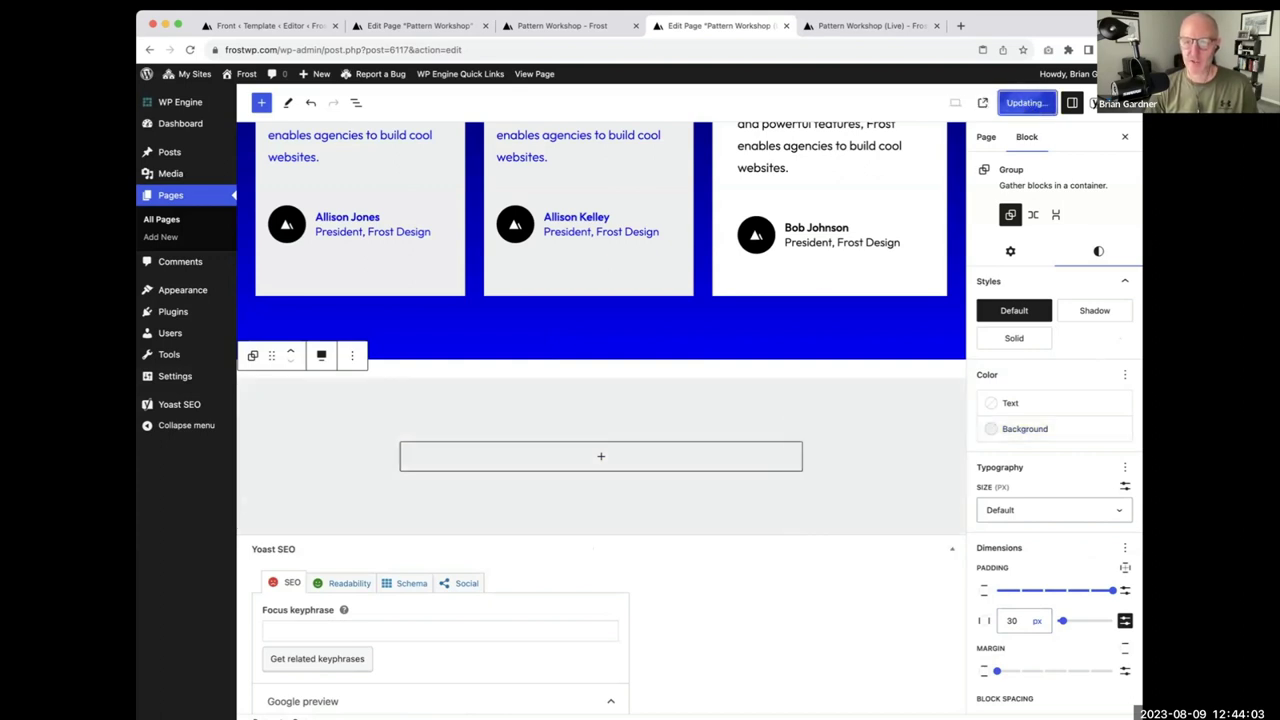
click(870, 25)
Reload the live page and scroll down to the new grey section.
key(super+r)
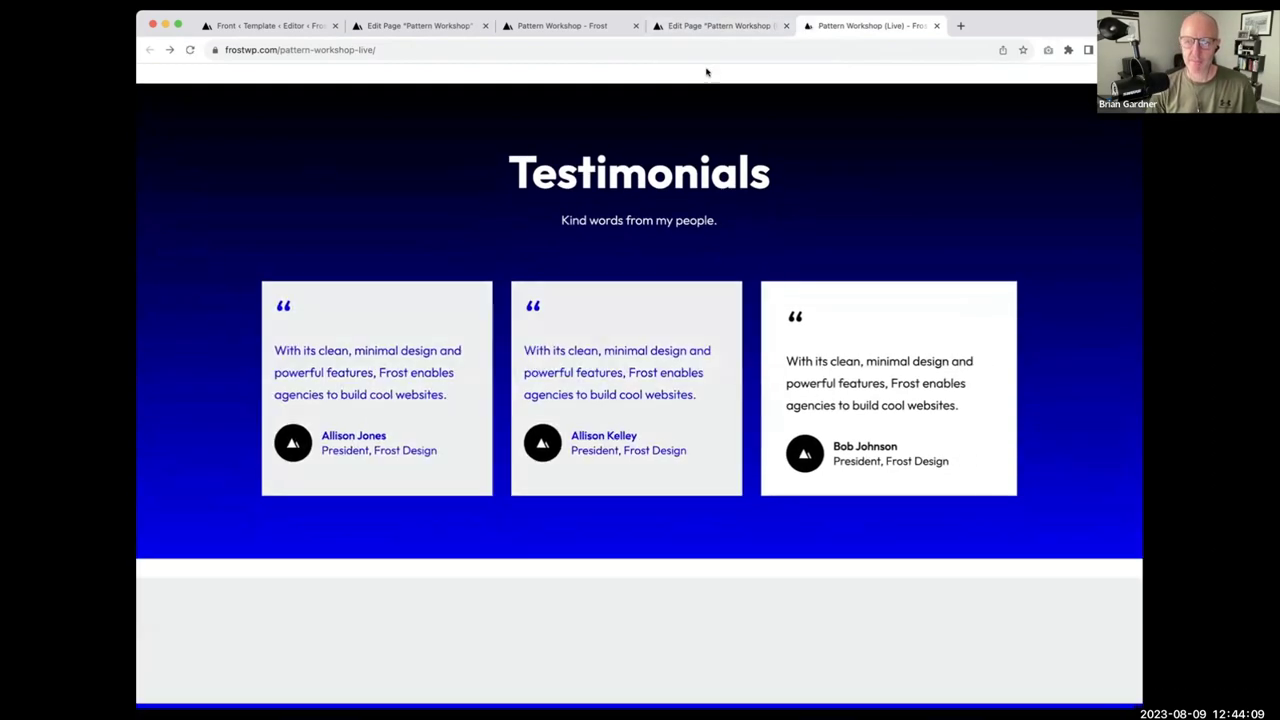
scroll(708, 303, down, 5)
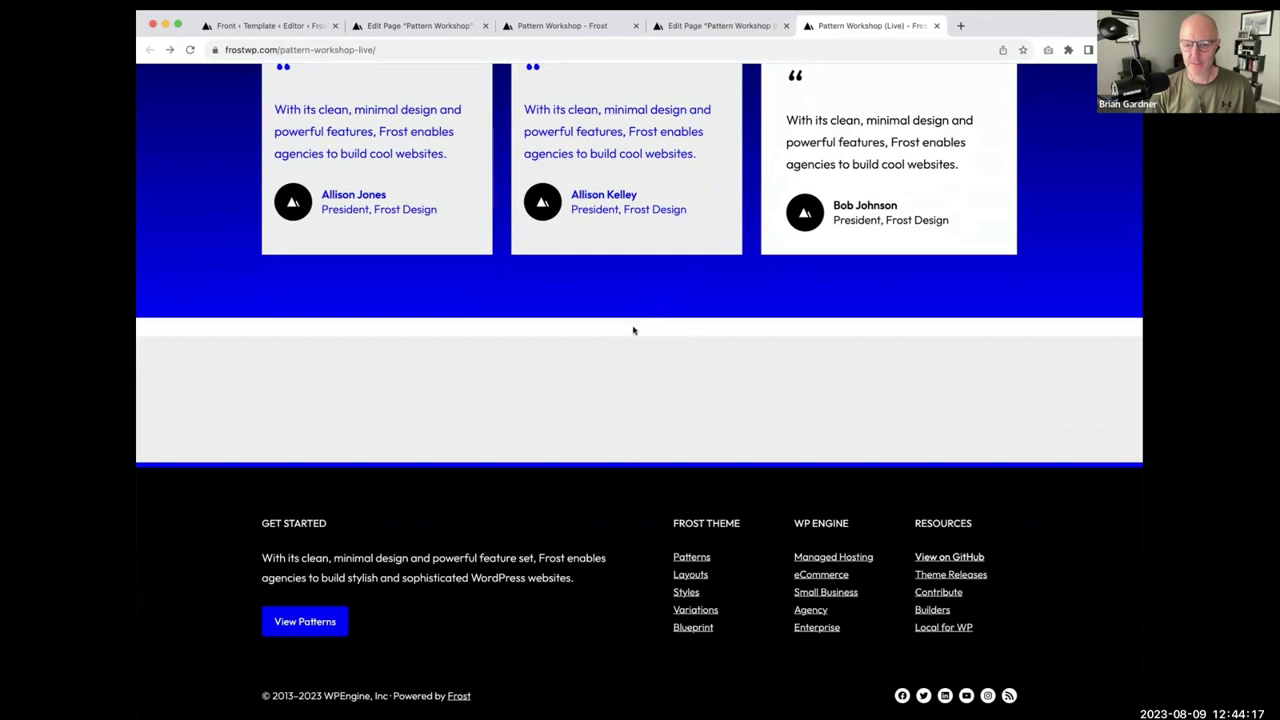
Inspect the new section in DevTools, expanding the entry-content div, then return to the editor.
right_click(694, 334)
click(733, 515)
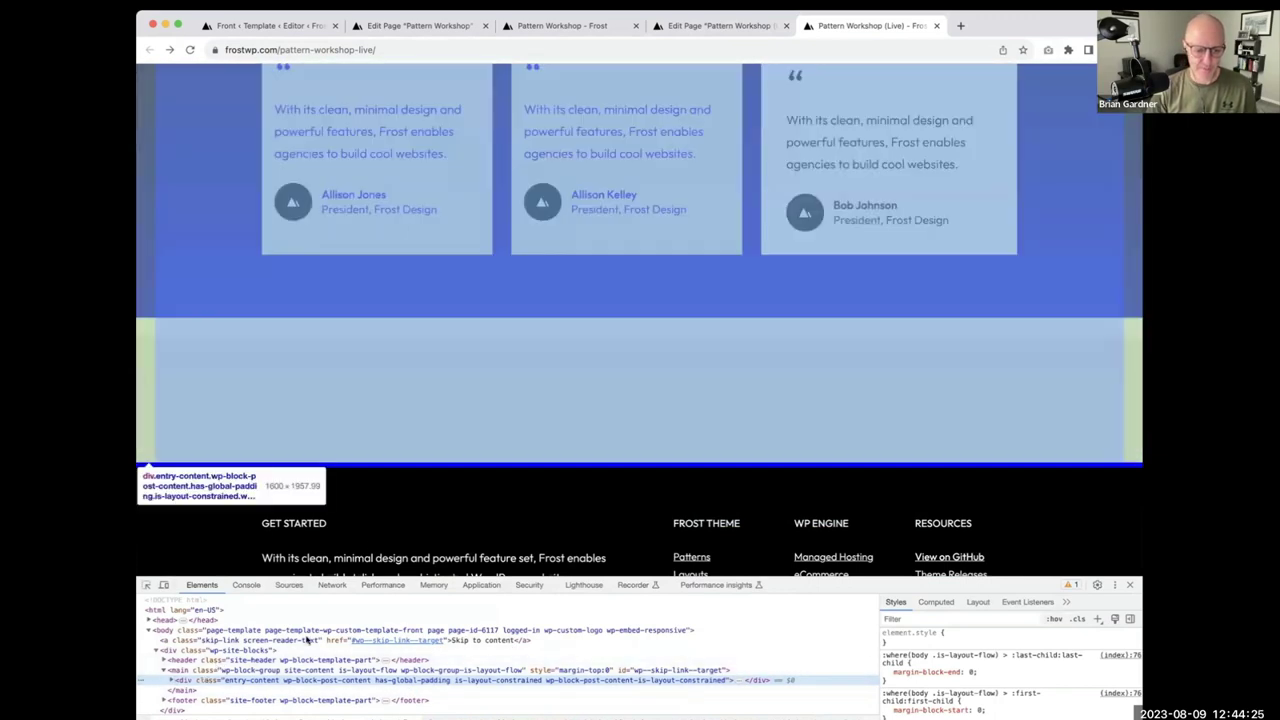
click(171, 681)
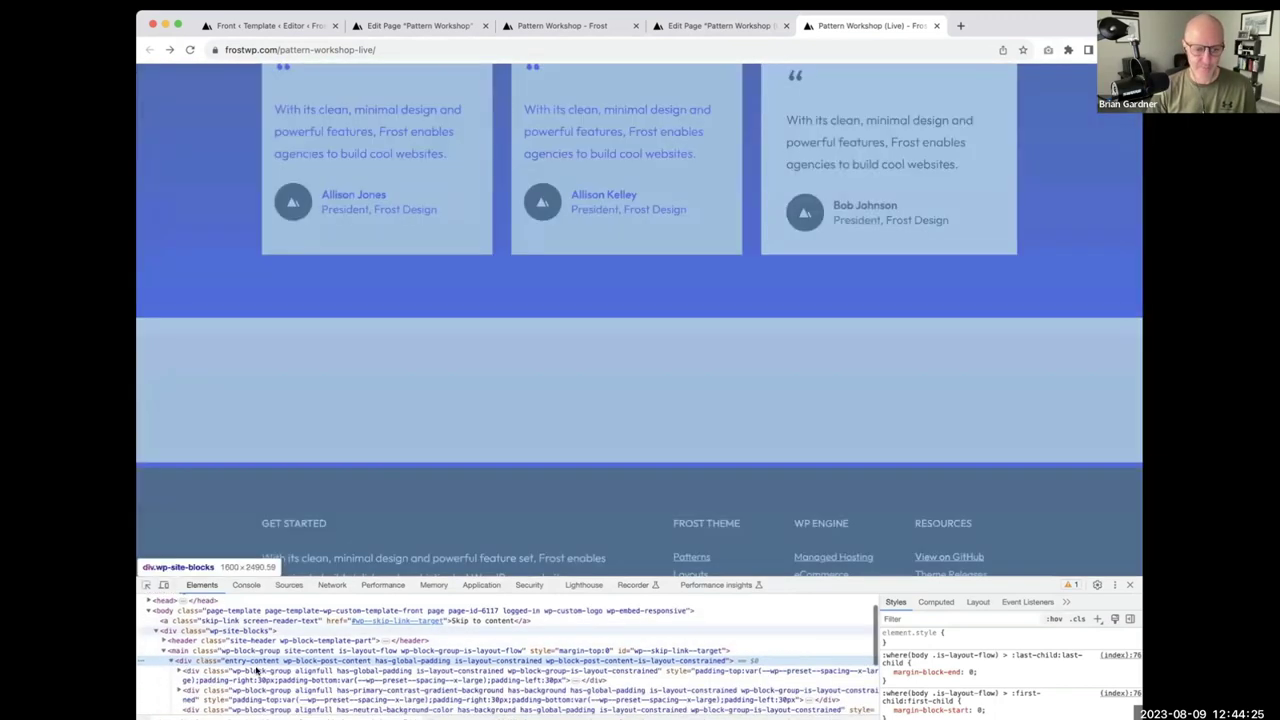
scroll(250, 690, down, 1)
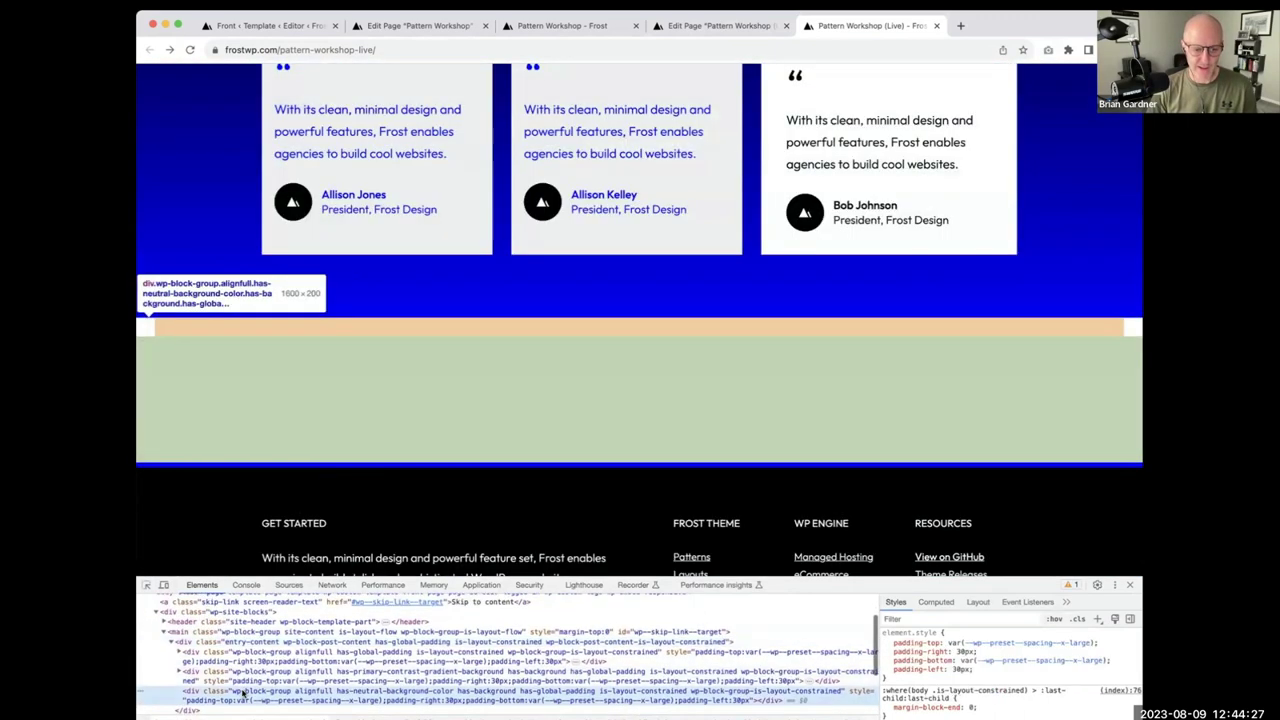
scroll(250, 695, up, 1)
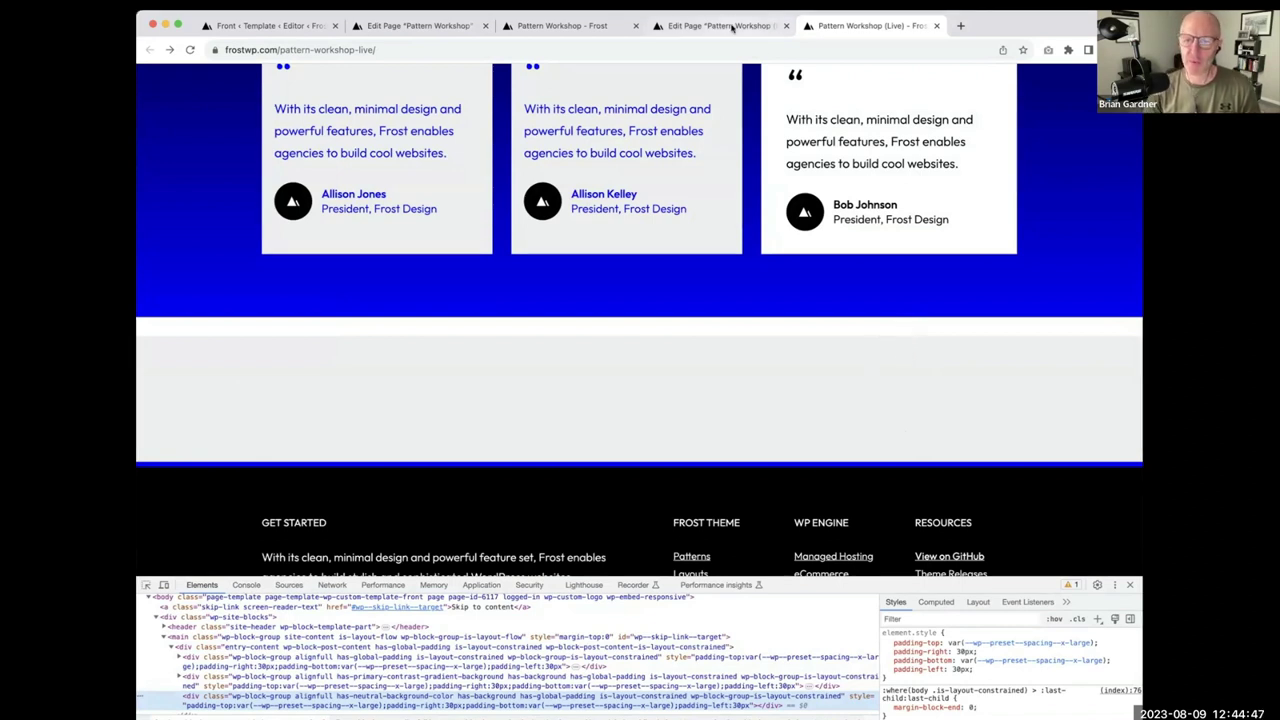
click(732, 27)
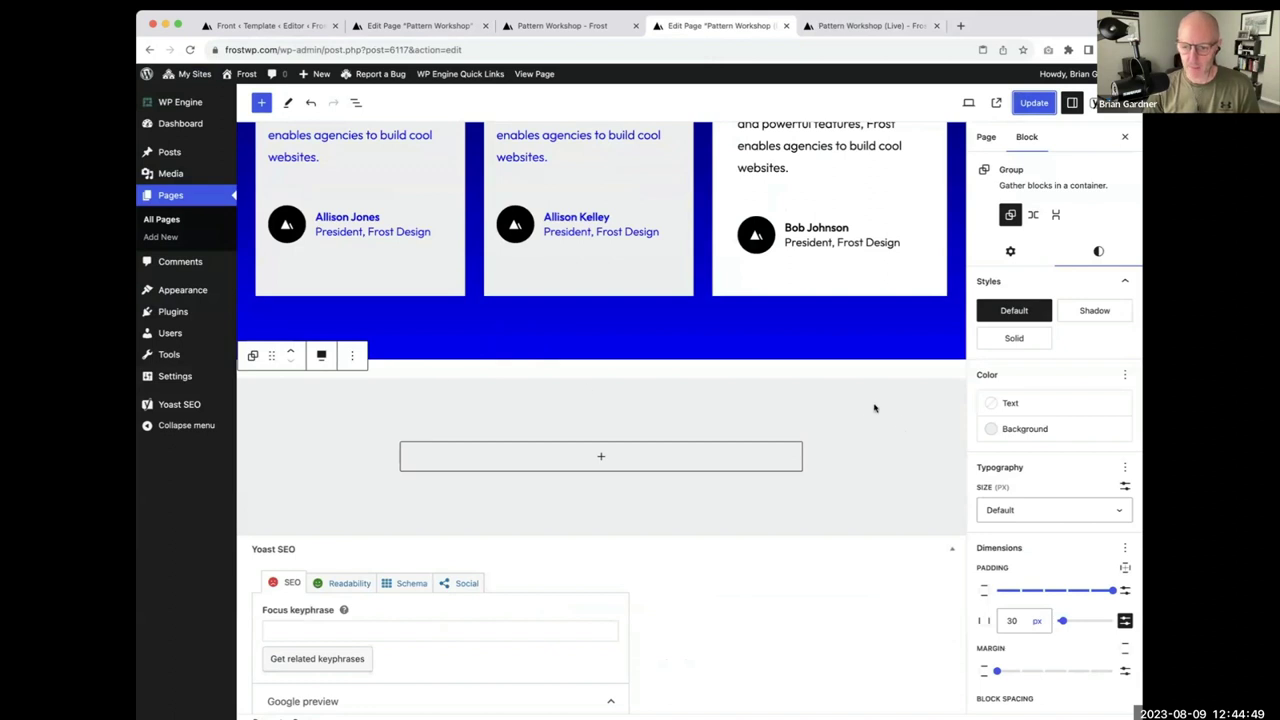
Clear the group's grey background colour.
click(1016, 428)
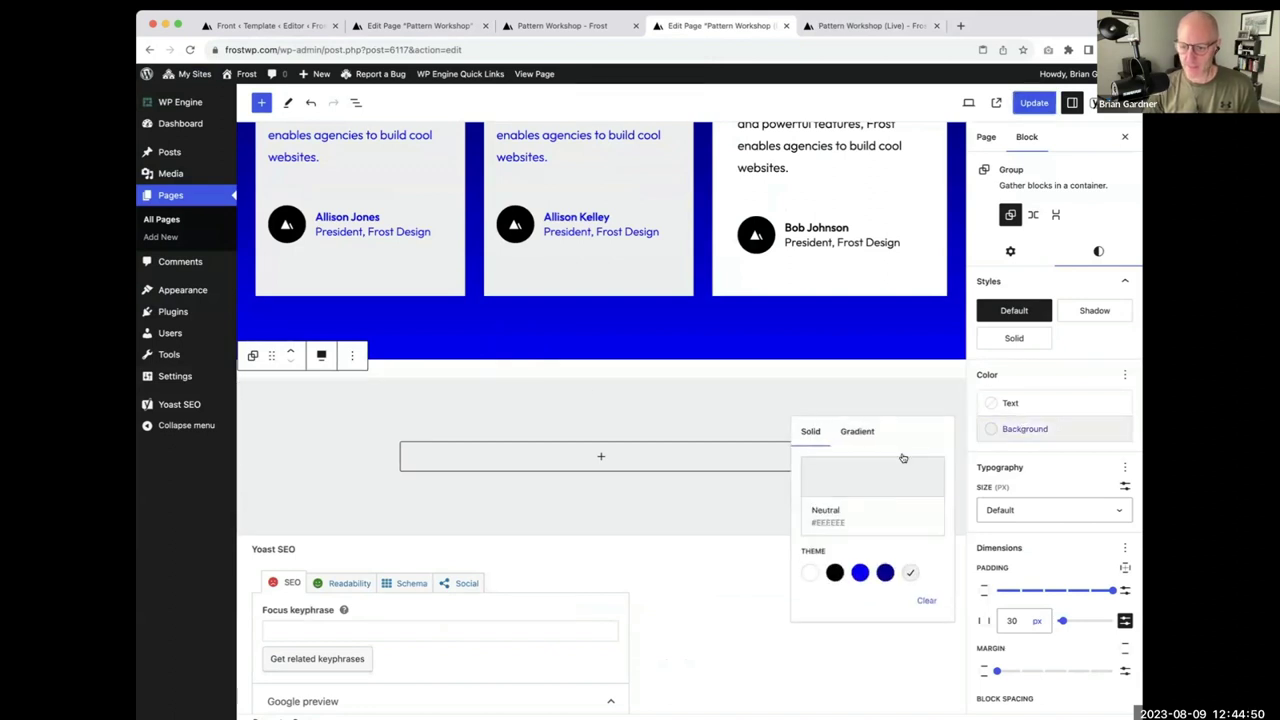
click(926, 600)
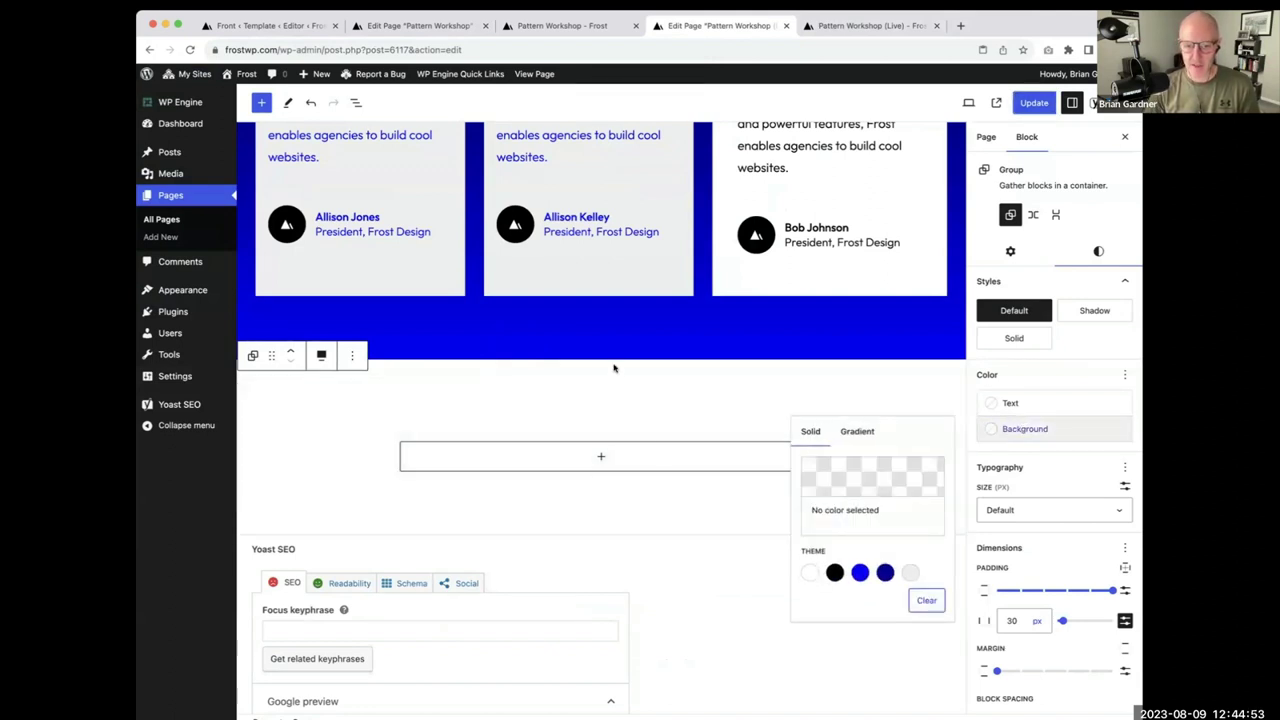
scroll(595, 385, down, 1)
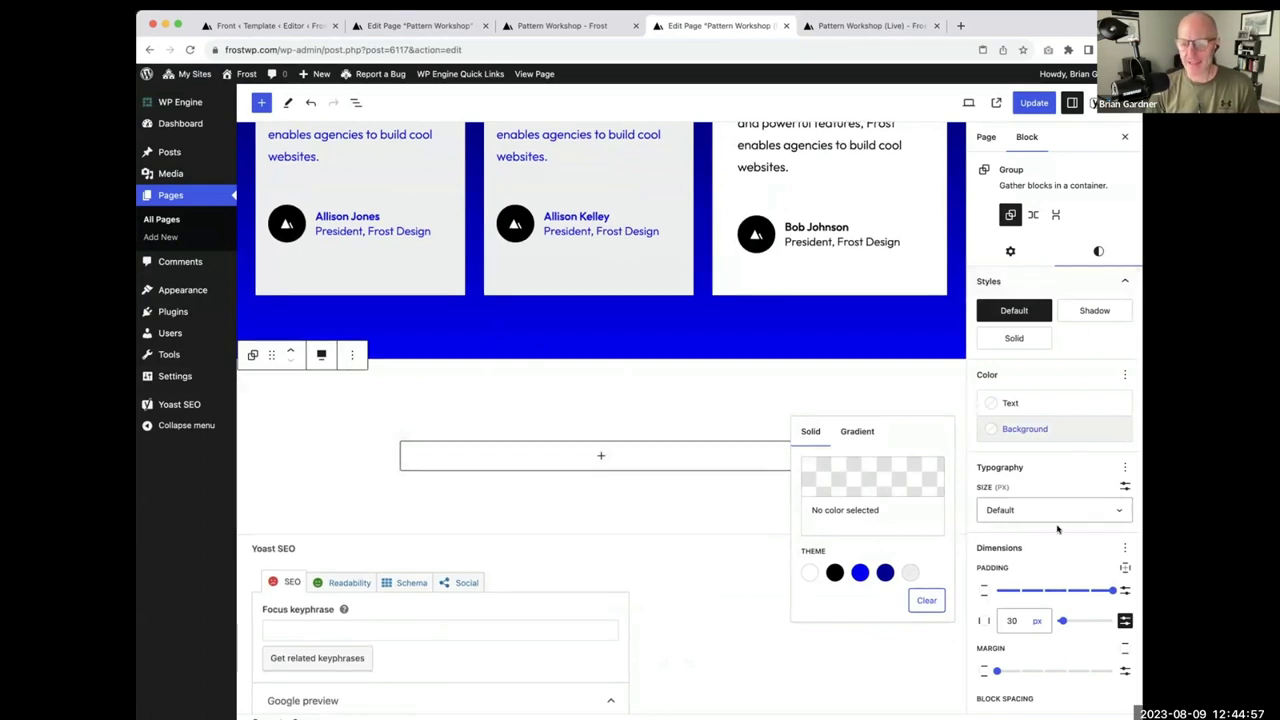
scroll(1106, 587, down, 2)
Set the group's top margin to 0 and bring up the Pattern Workshop - Frost reference page.
click(1124, 570)
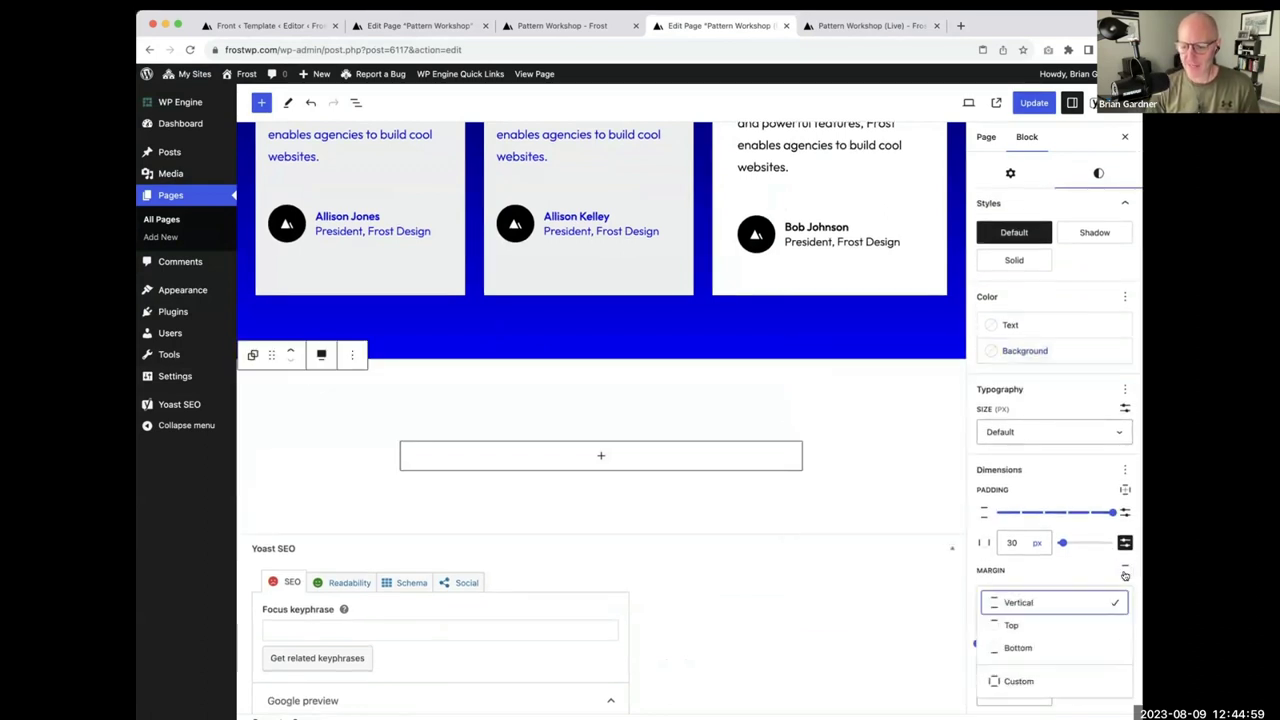
click(1012, 627)
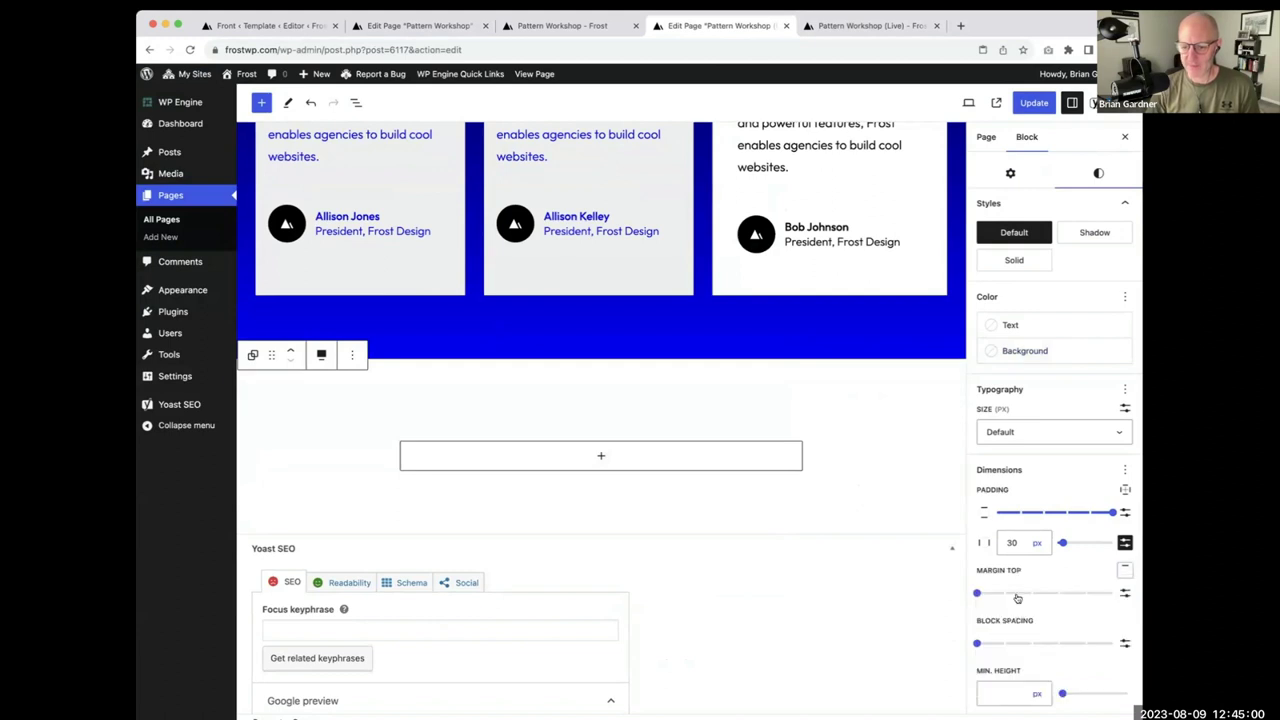
click(976, 593)
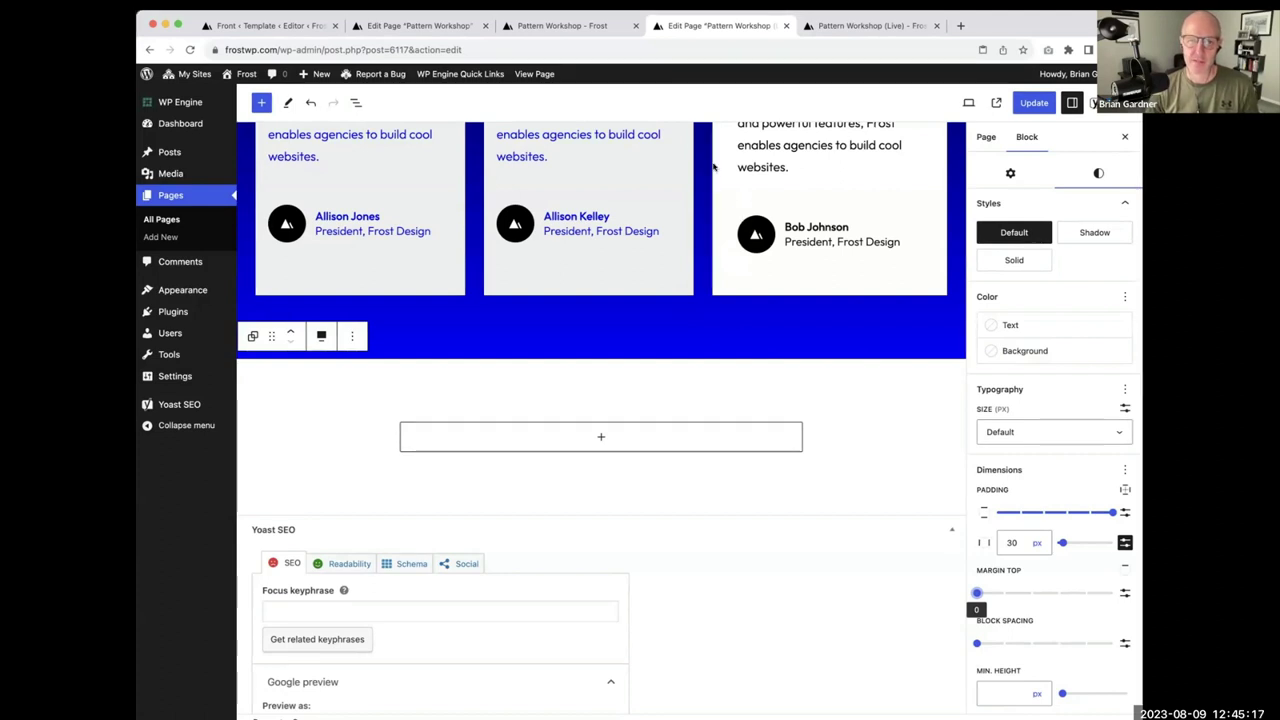
click(578, 26)
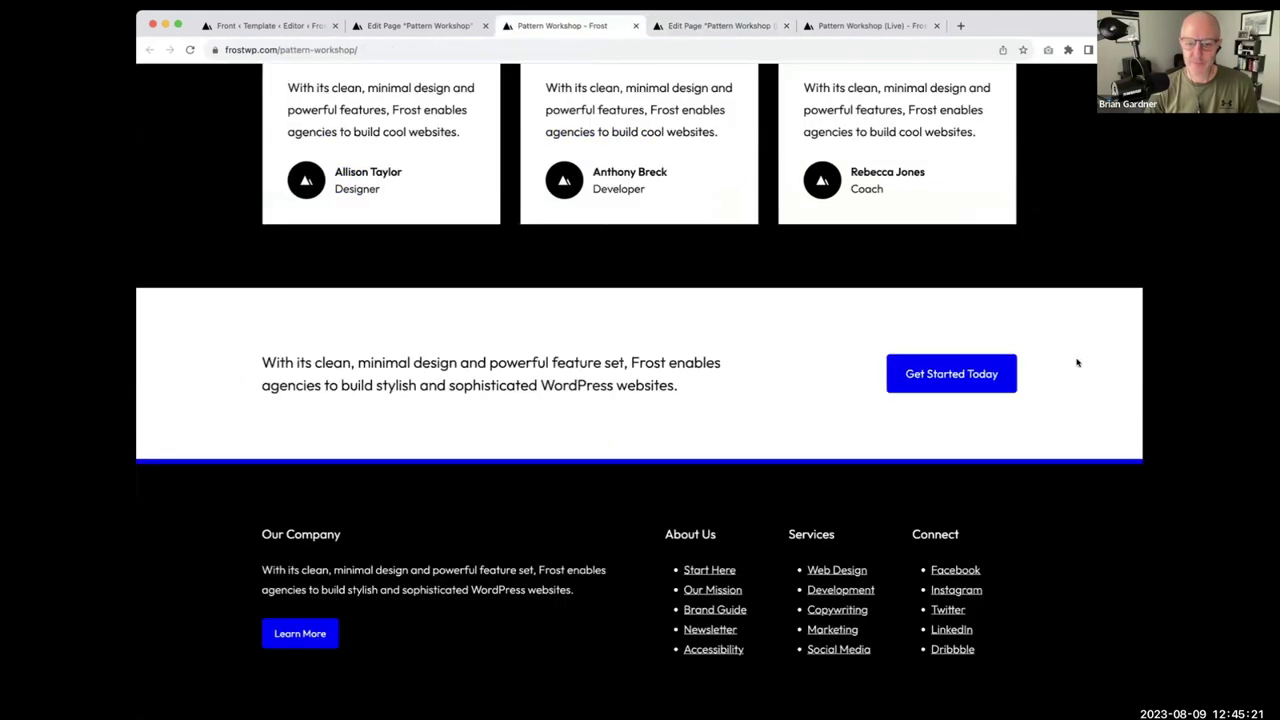
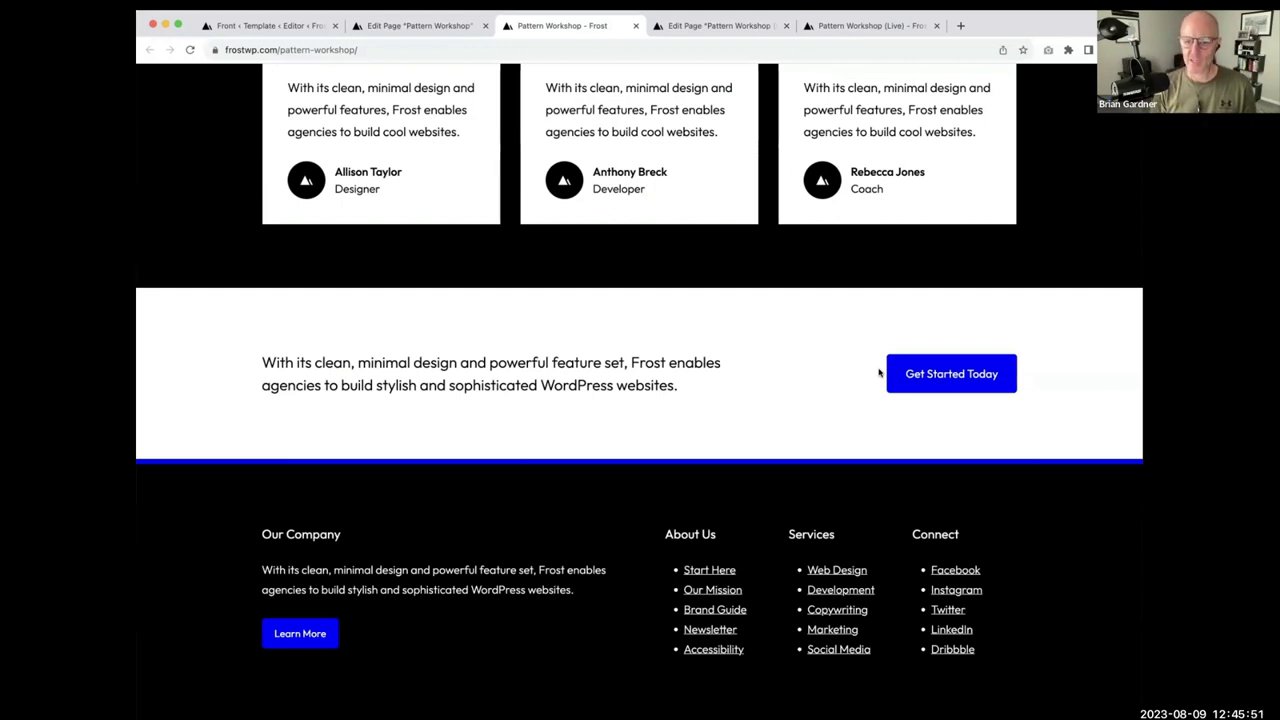
Insert a Row block below the testimonial cards.
click(713, 27)
click(599, 437)
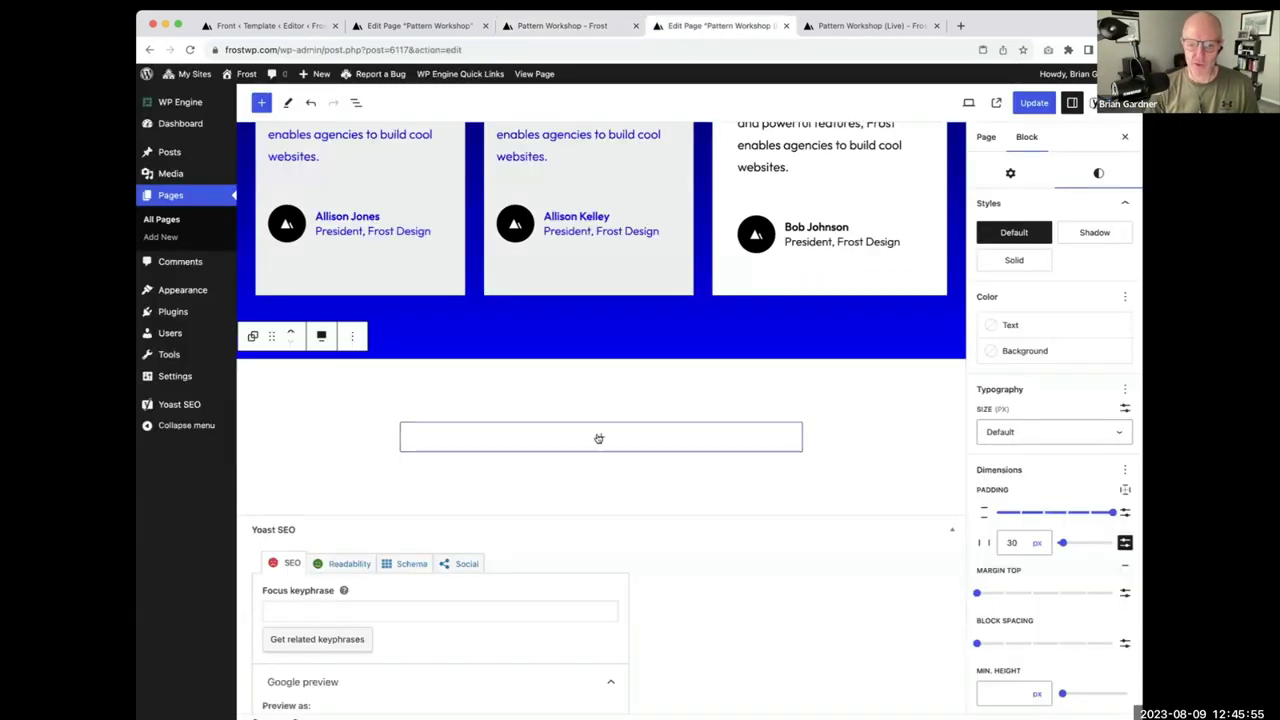
text(row)
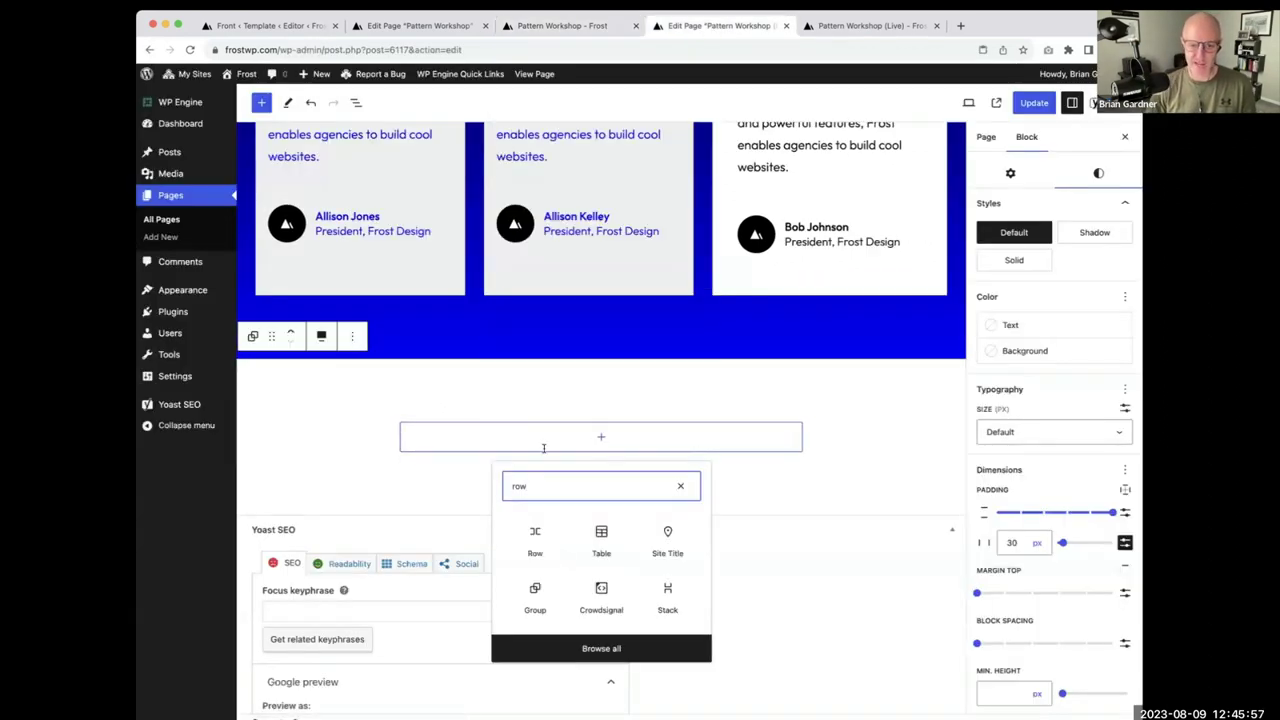
click(534, 538)
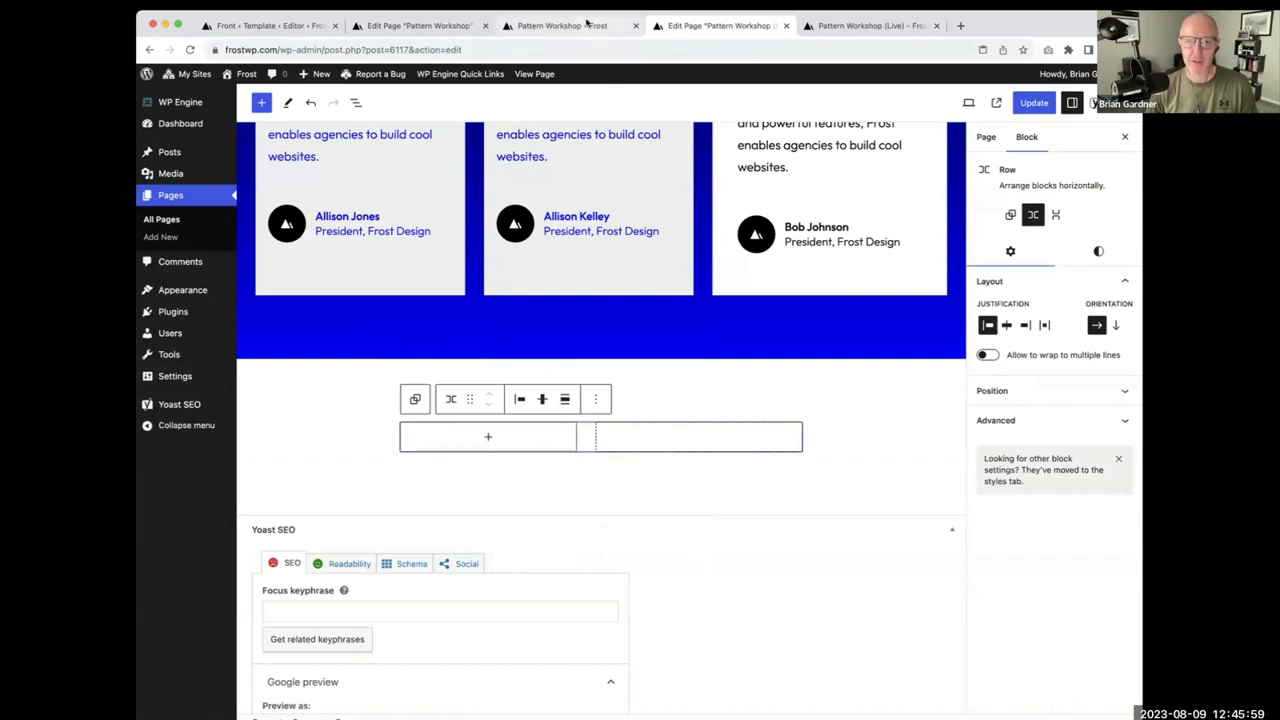
Copy the original page's call-to-action paragraph into a new Paragraph inside the Row.
click(562, 25)
double_click(512, 362)
triple_click(512, 362)
key(super+c)
click(713, 27)
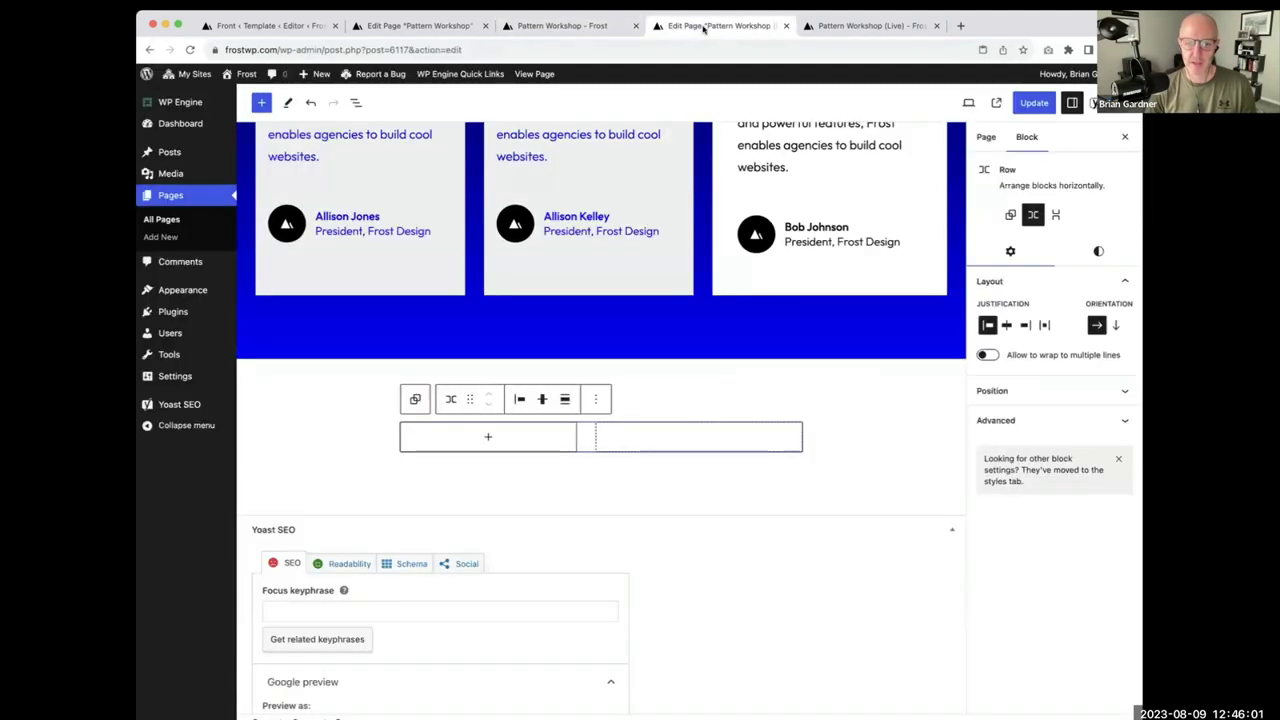
click(502, 447)
click(422, 537)
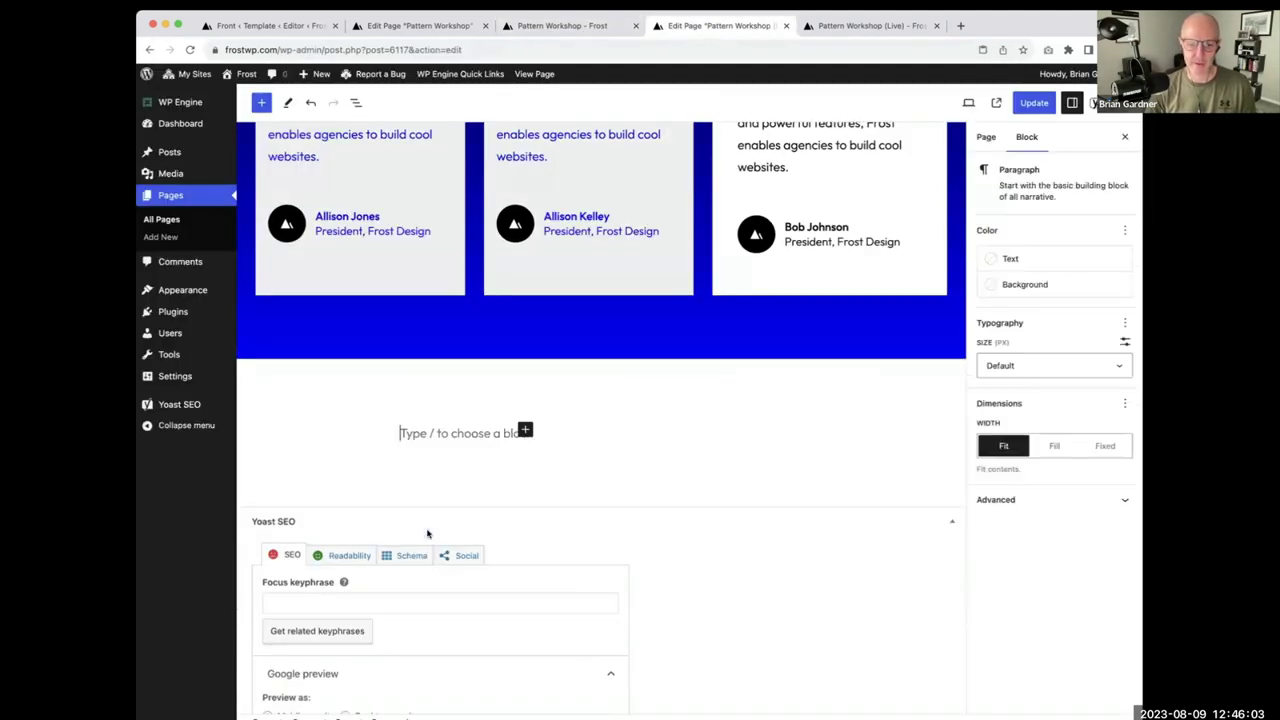
key(super+v)
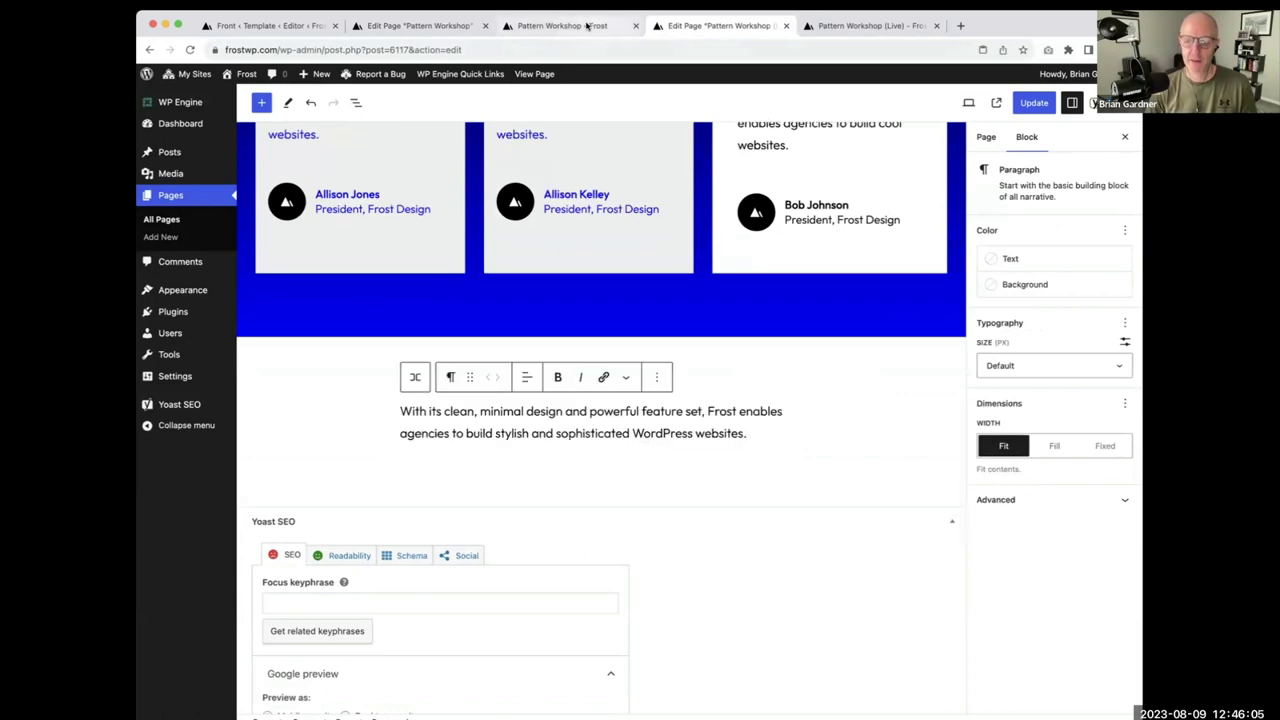
Compare against the original paragraph, then reselect the pasted paragraph and its Row.
click(588, 26)
click(720, 26)
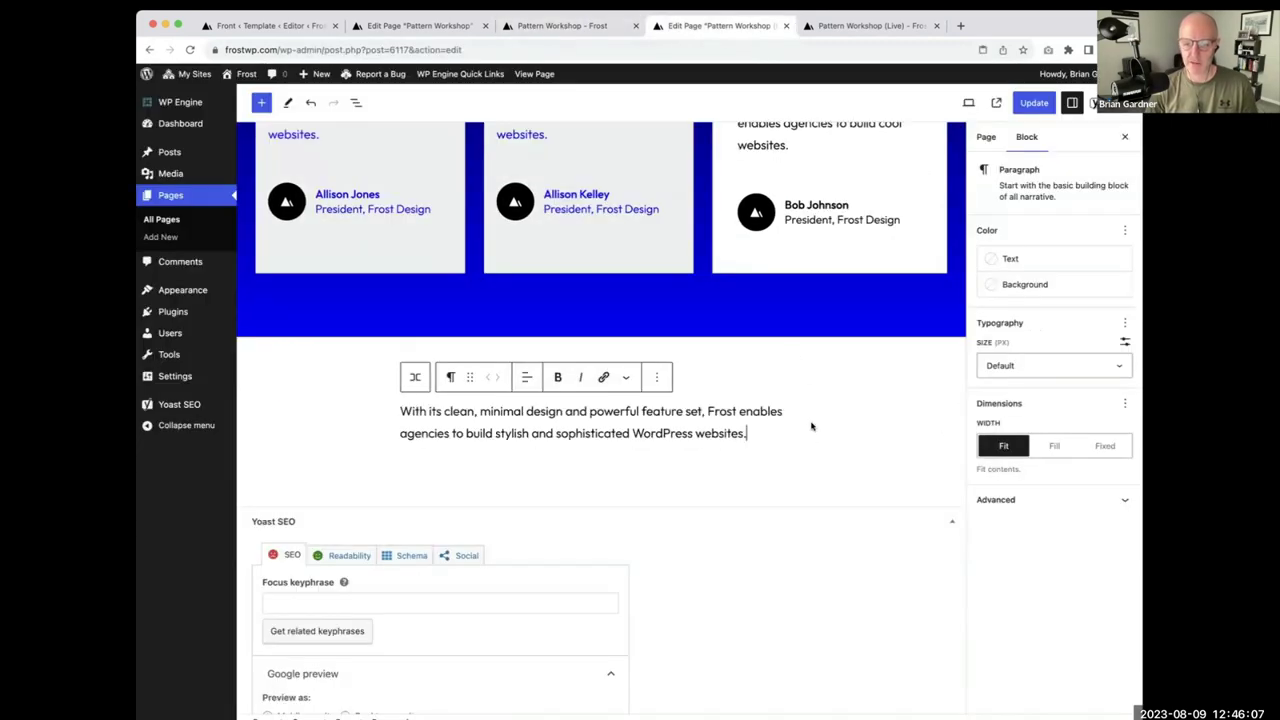
click(806, 428)
click(672, 412)
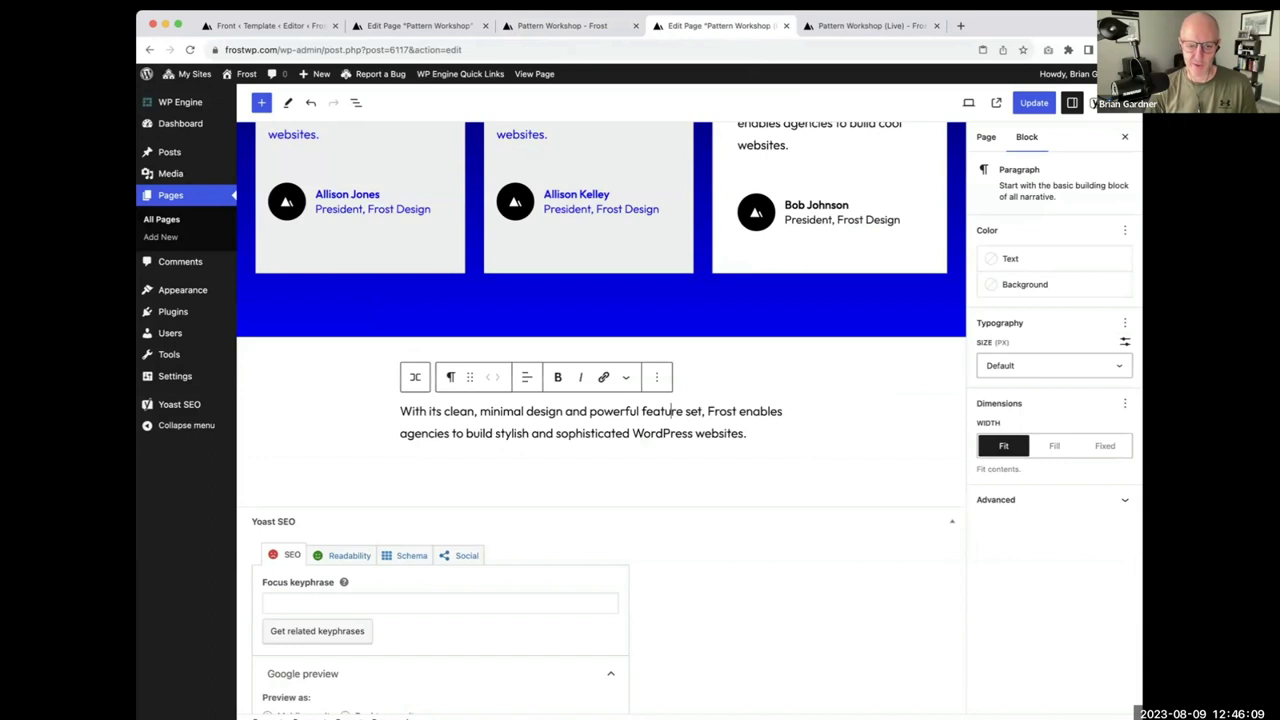
click(792, 440)
click(794, 435)
Add a Buttons block reading 'CTA Button' to the Row.
text(b)
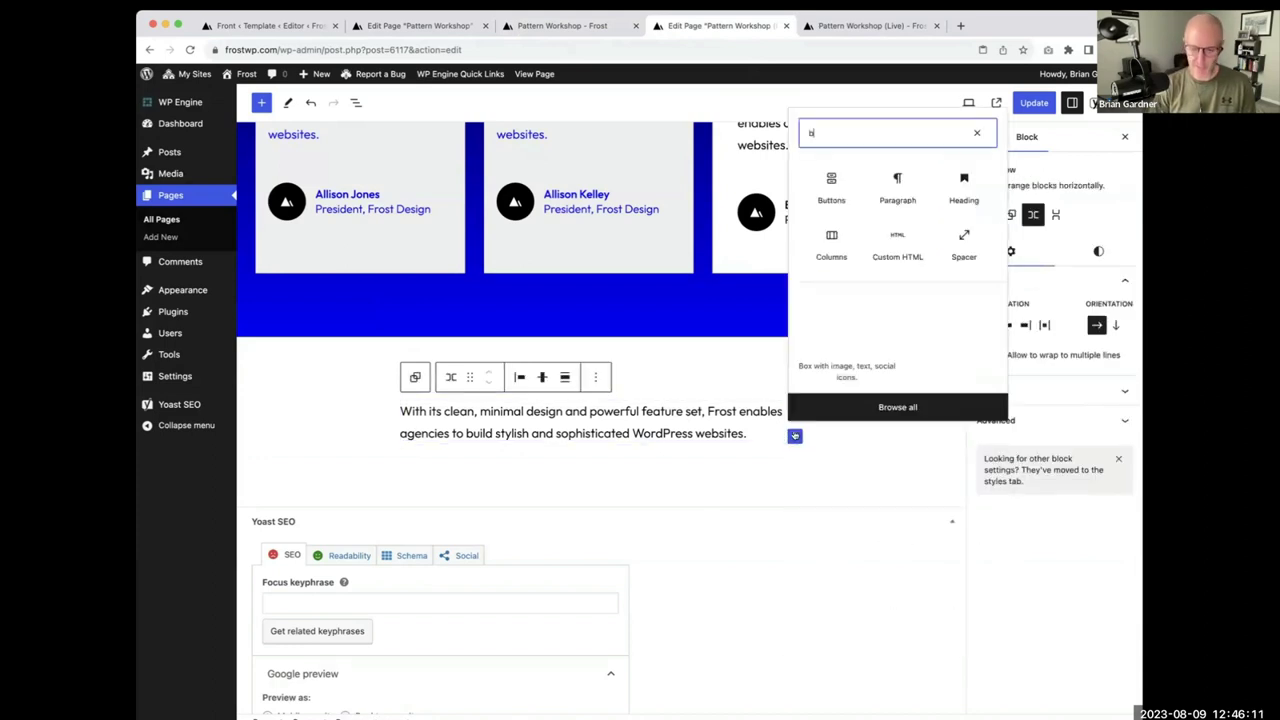
text(utt)
click(831, 528)
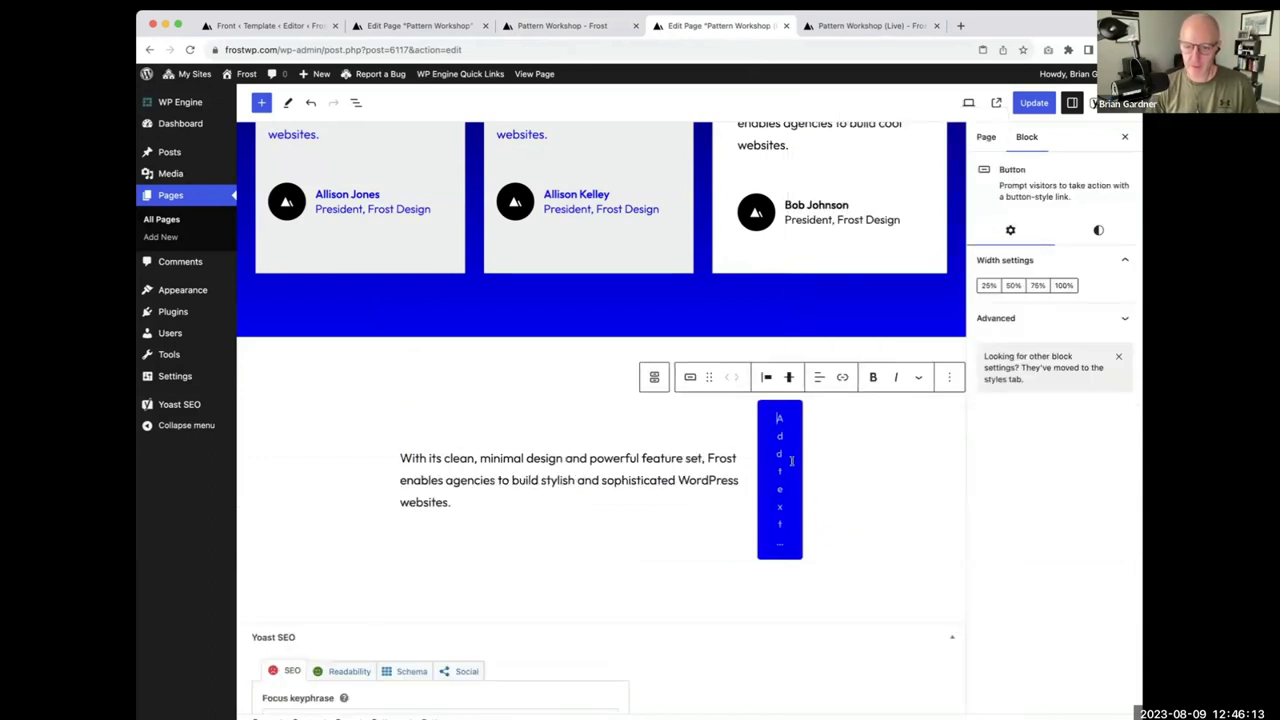
text(CTA Button)
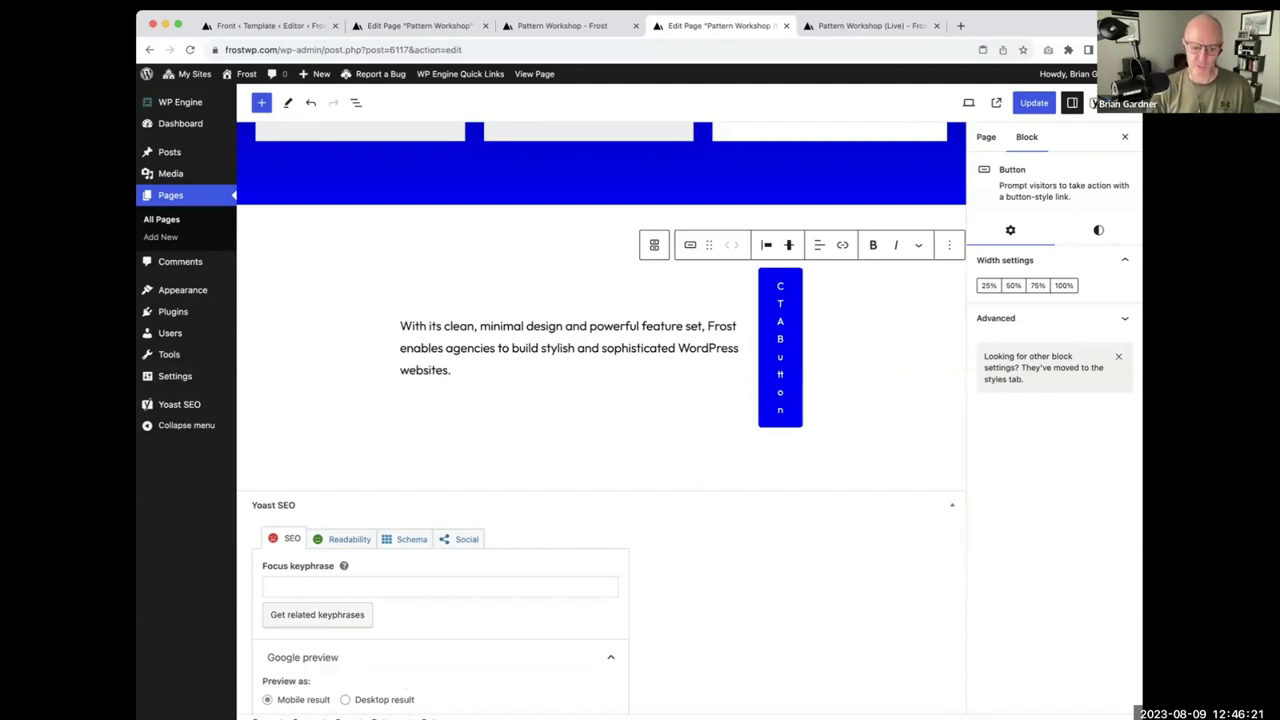
Make the Row wide width, update the page, and view it live.
click(540, 405)
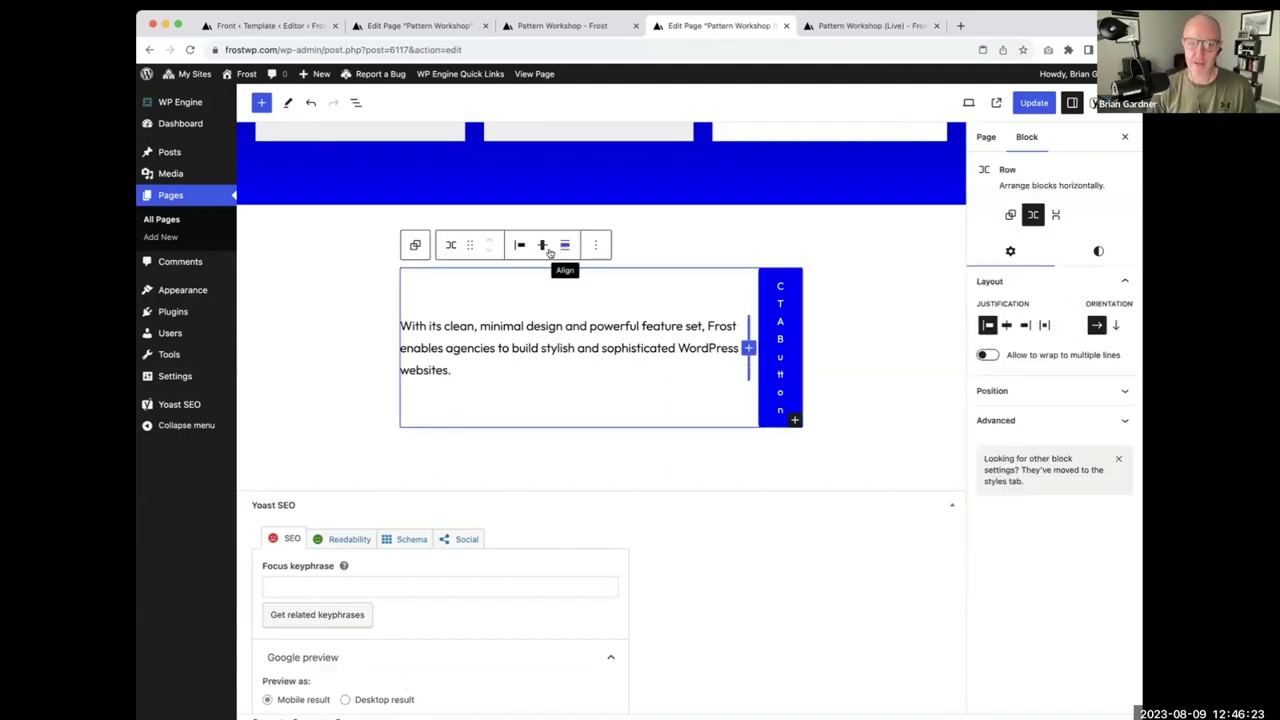
click(562, 246)
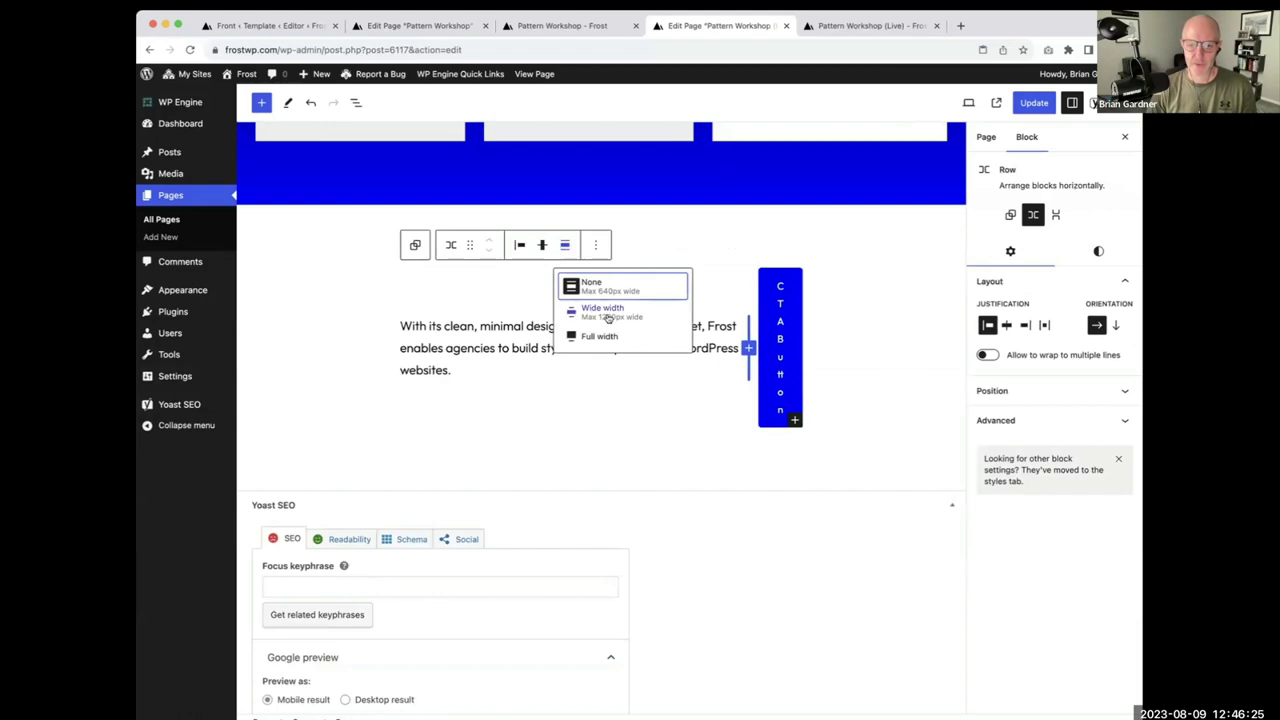
click(607, 309)
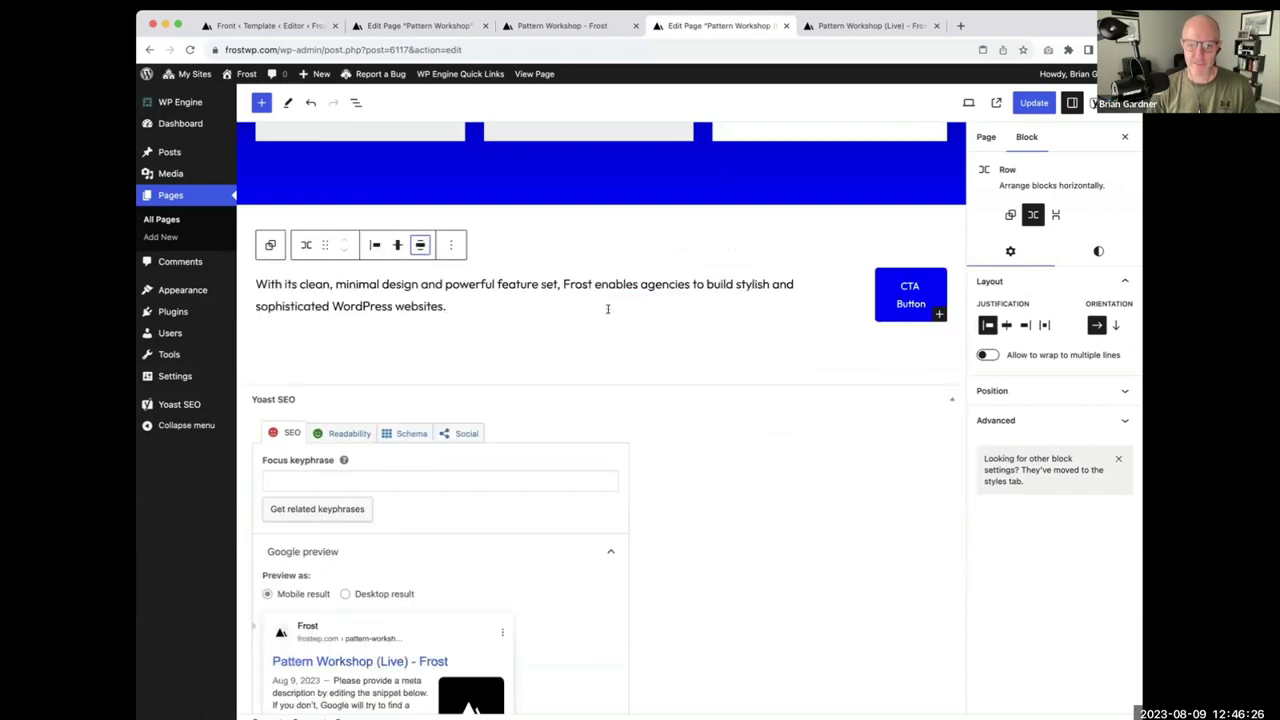
click(1034, 102)
click(870, 28)
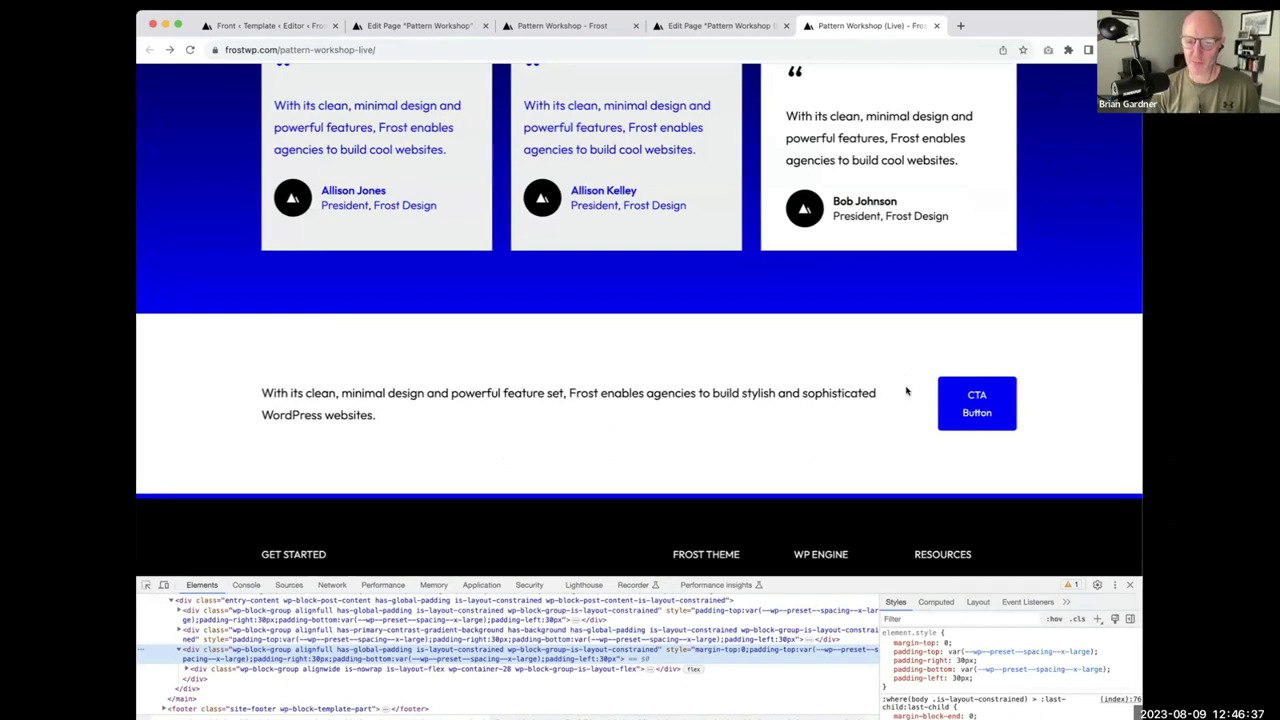
Set the Row's paragraph font size to Large after comparing with the original.
click(570, 27)
drag(680, 388, 723, 363)
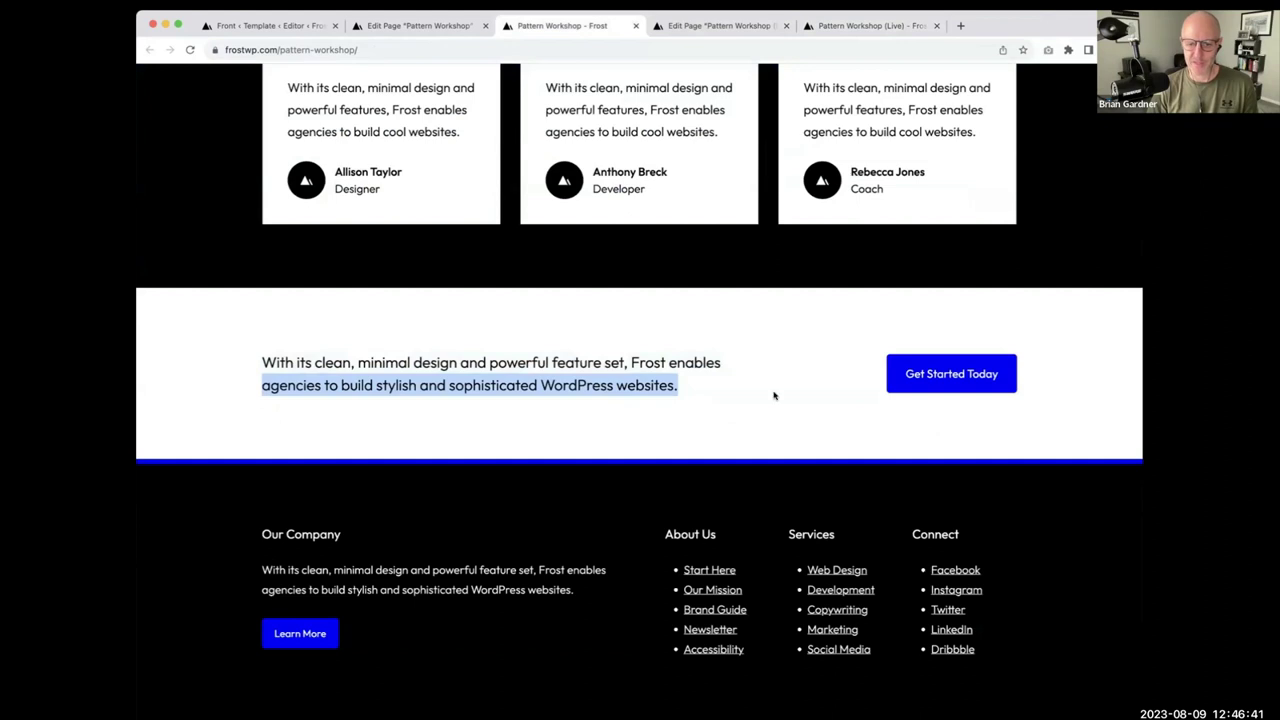
click(750, 28)
click(678, 284)
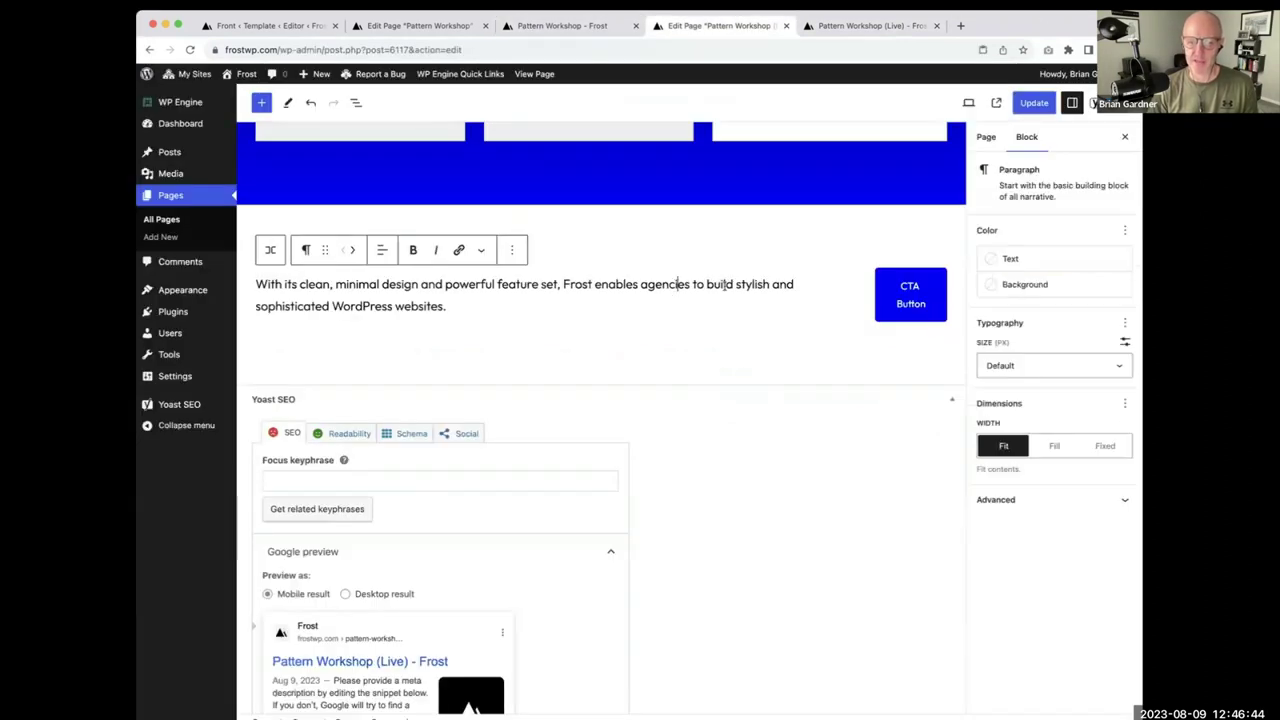
click(1062, 366)
click(1066, 526)
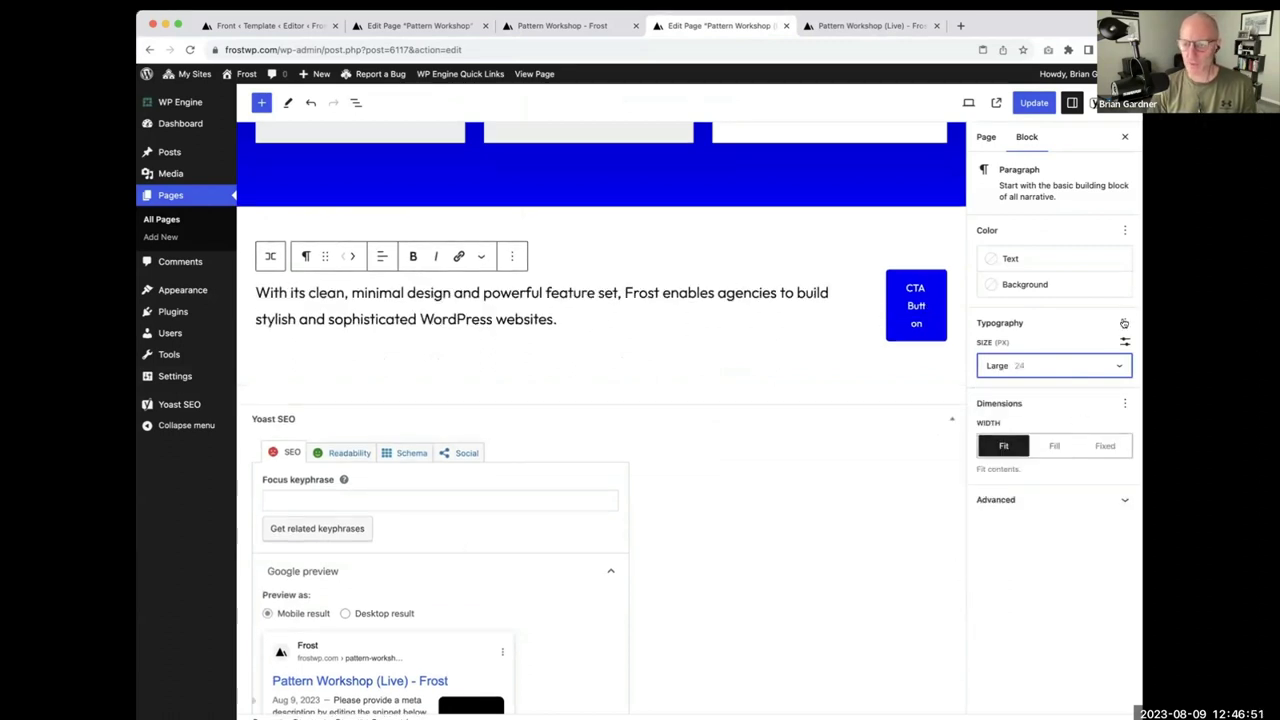
Give the paragraph a fixed 720 px width, update, and reload the live page.
click(1124, 403)
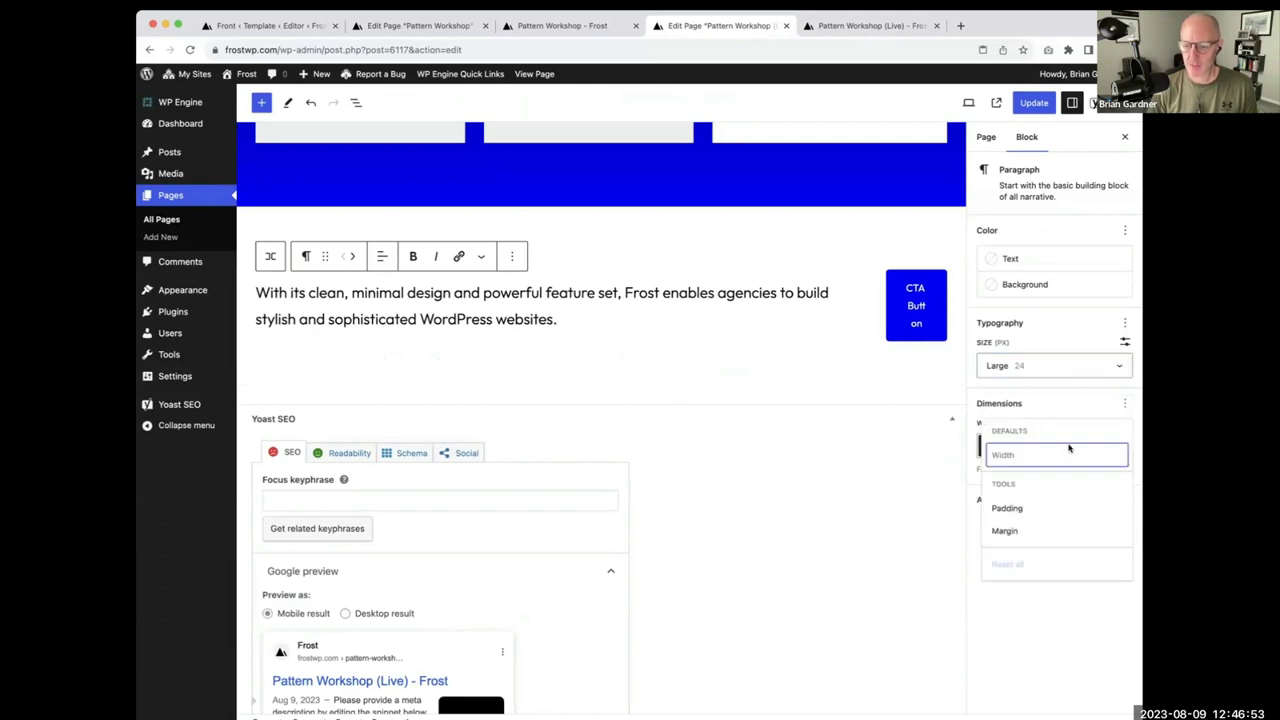
click(1003, 454)
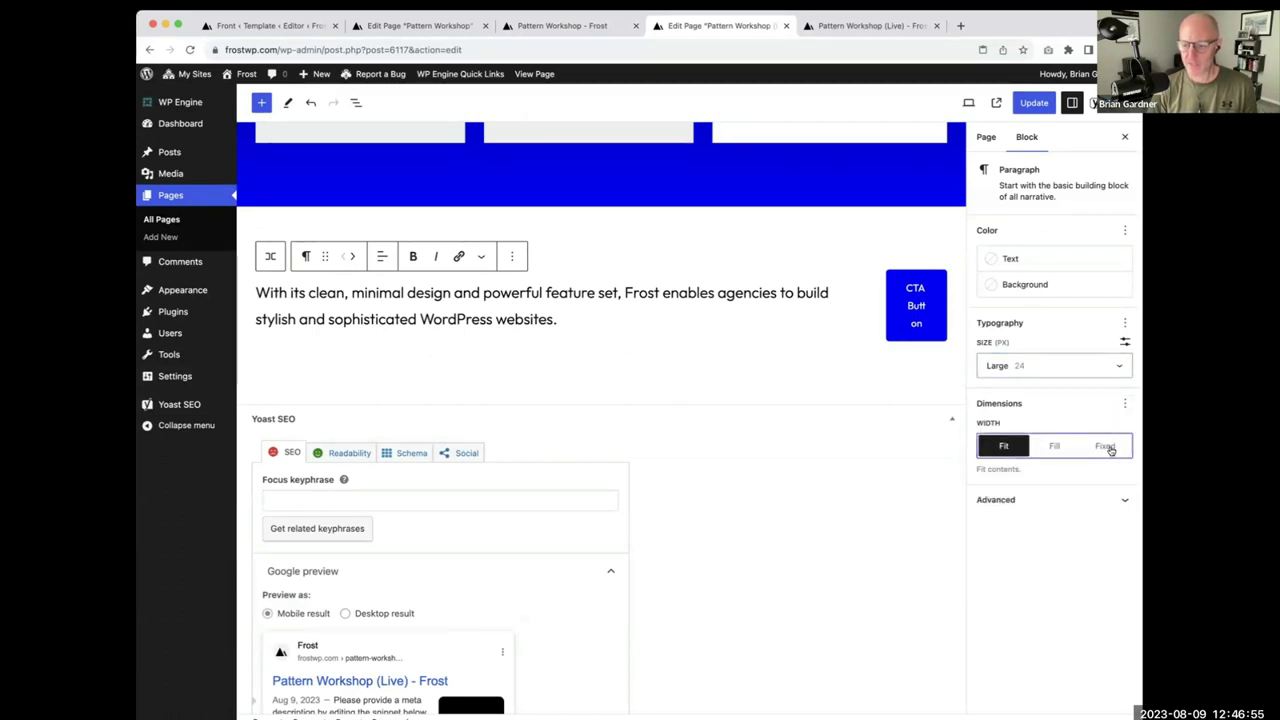
click(1110, 450)
click(1003, 491)
text(7)
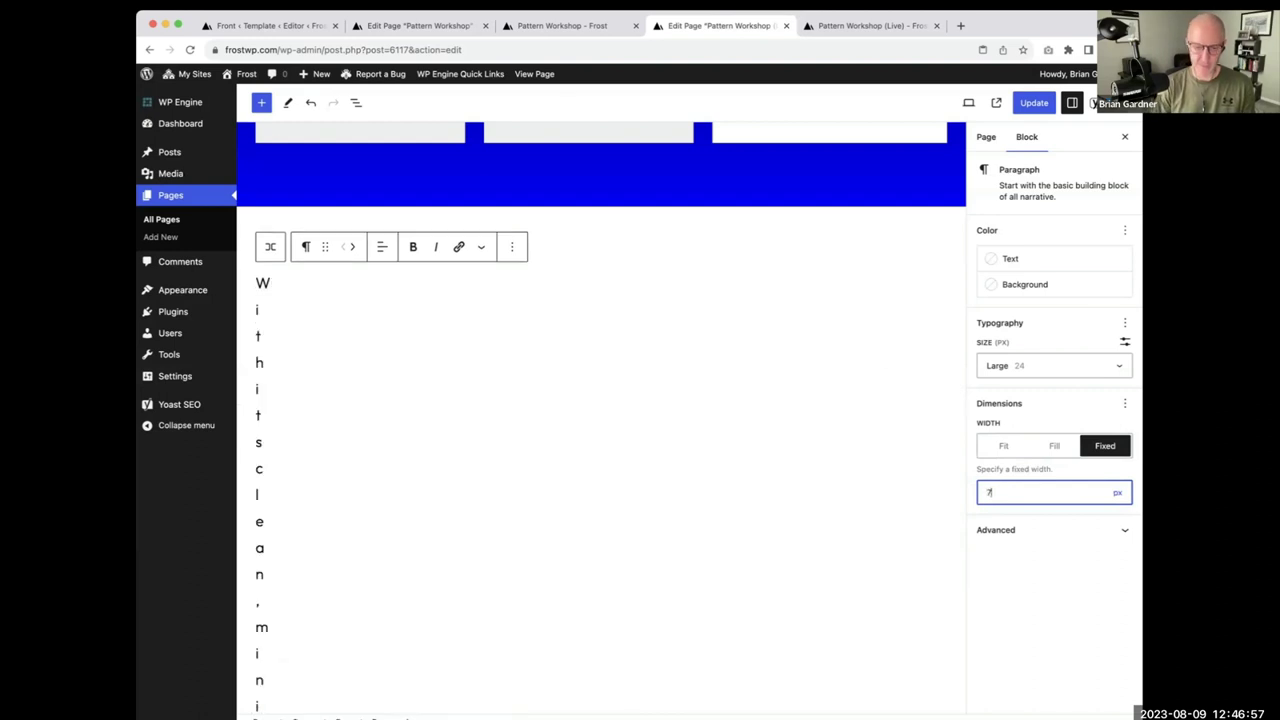
text(20)
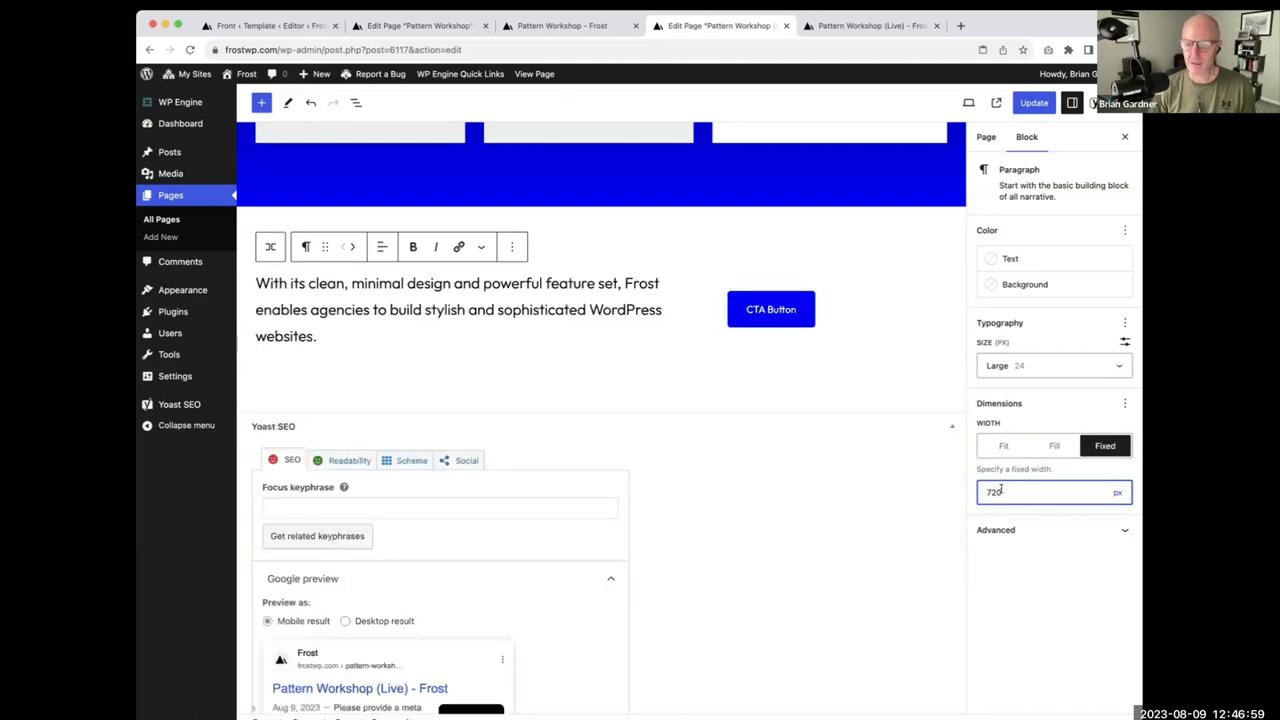
click(1034, 102)
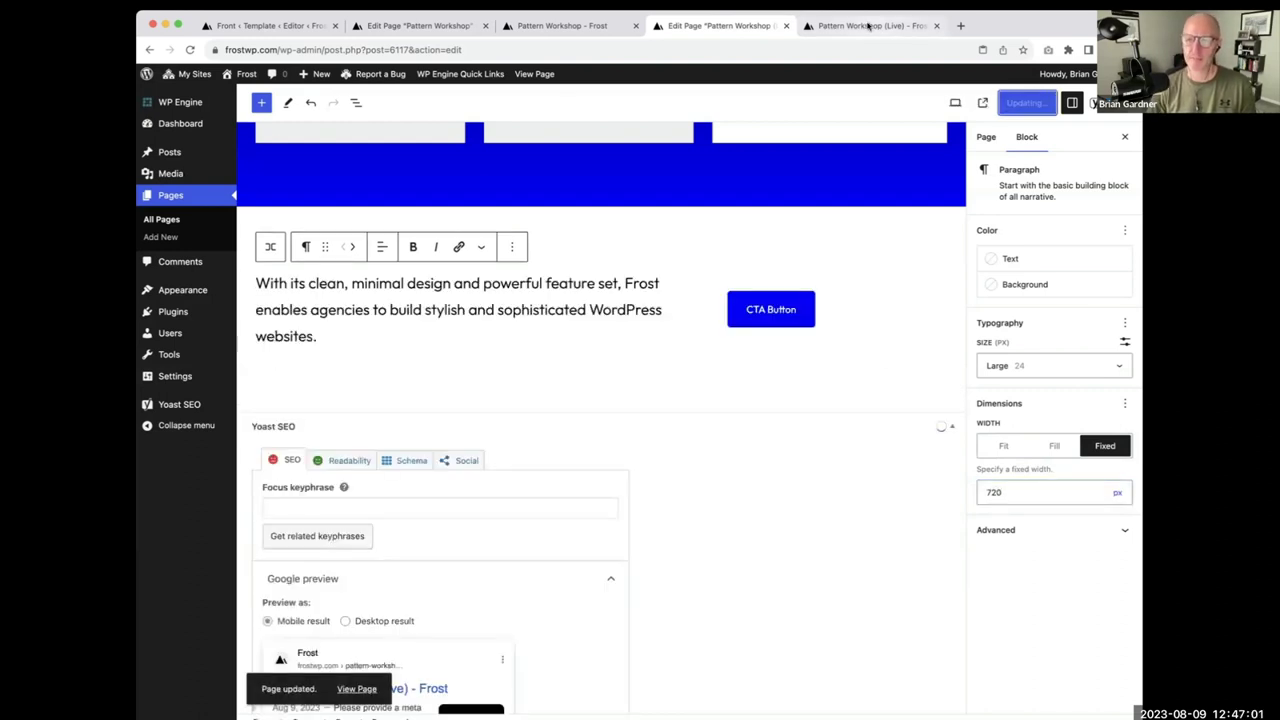
click(868, 26)
key(super+r)
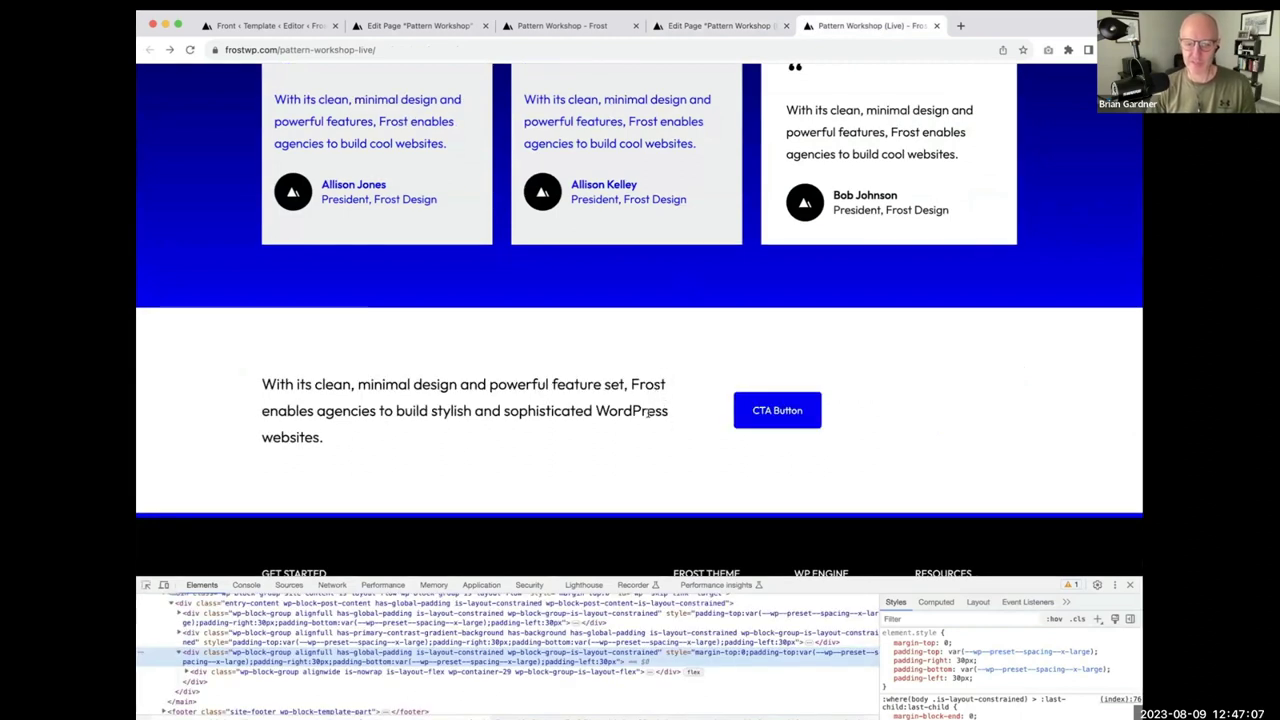
Widen the paragraph to 760 px, update, and recheck the live page.
click(705, 25)
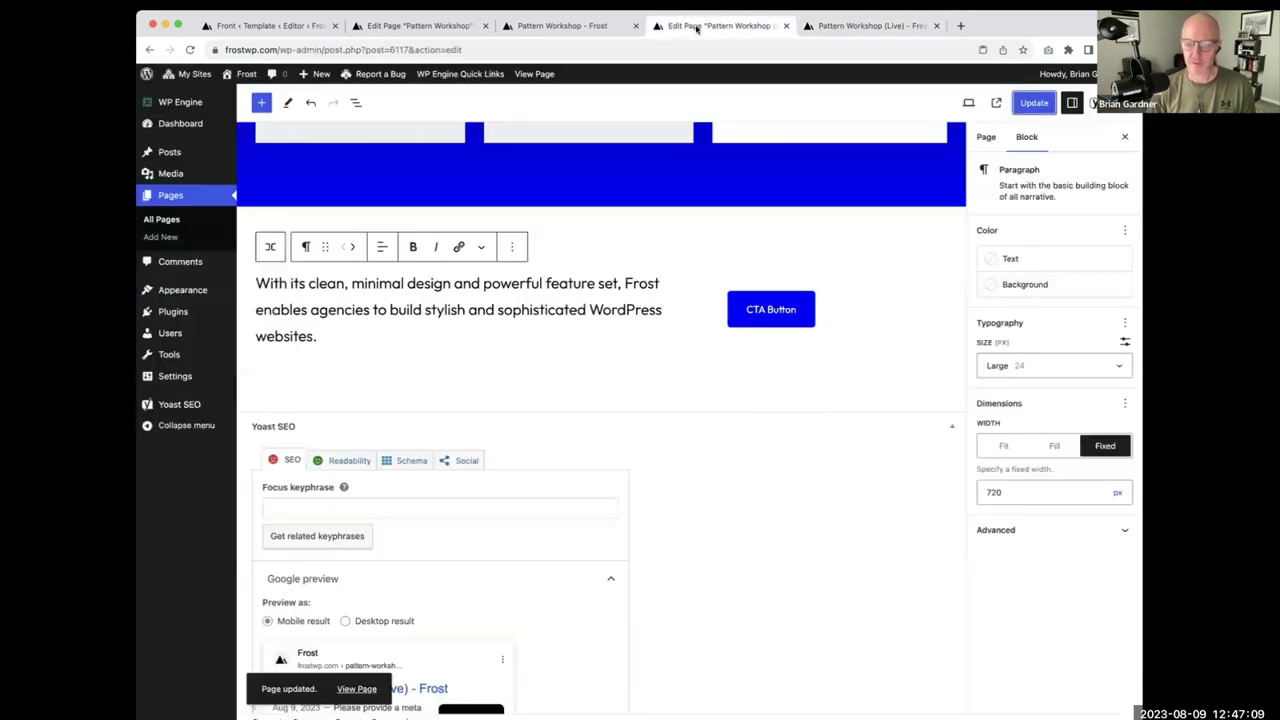
click(995, 491)
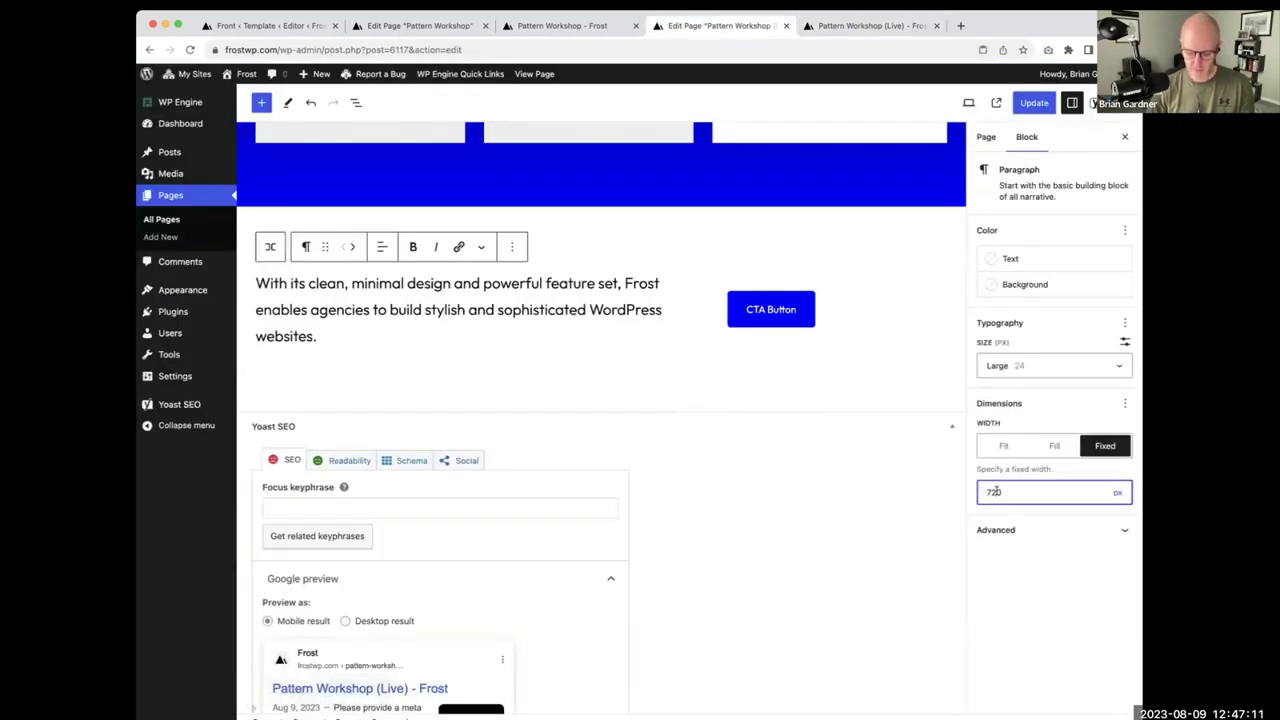
key(BackSpace)
text(6)
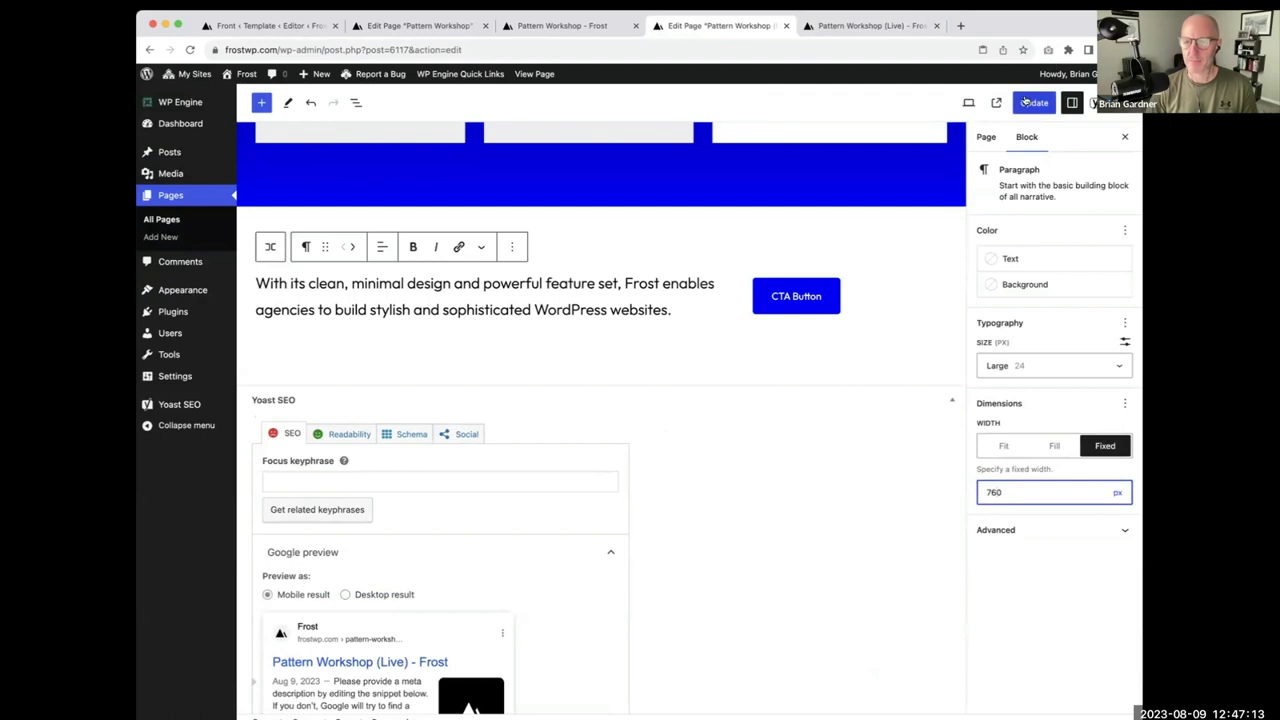
click(1034, 102)
click(846, 25)
key(super+r)
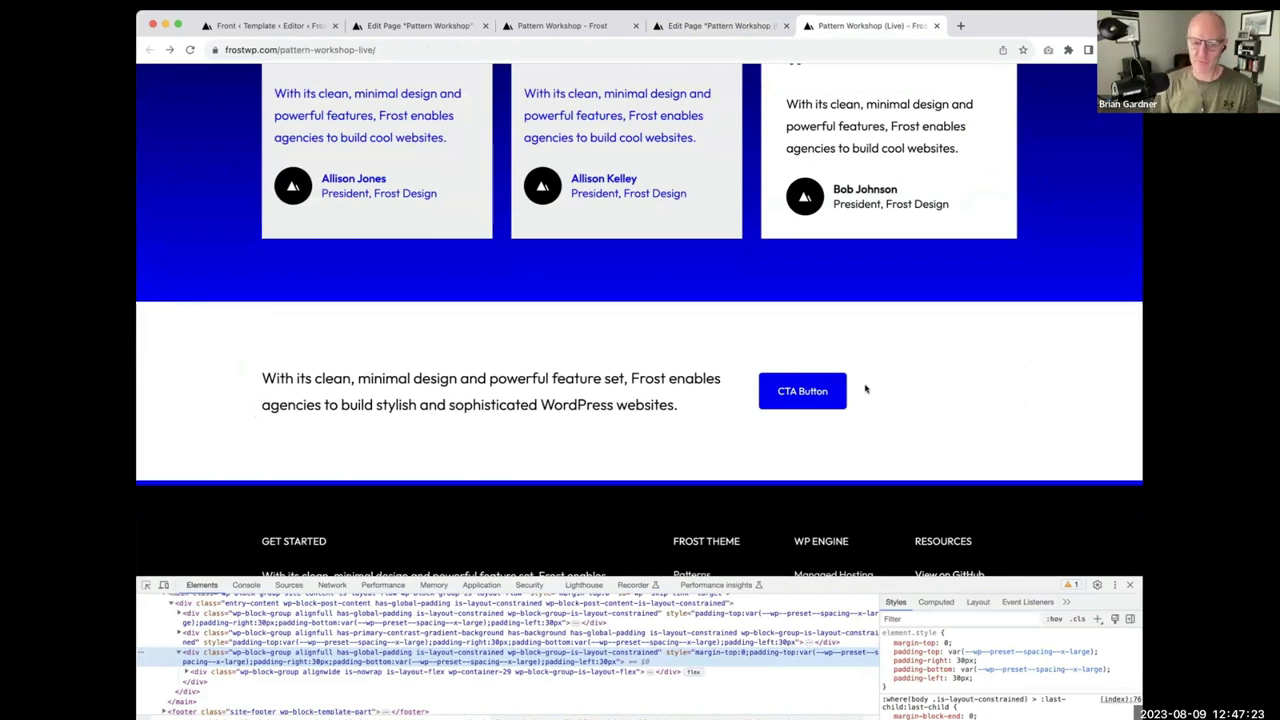
click(725, 27)
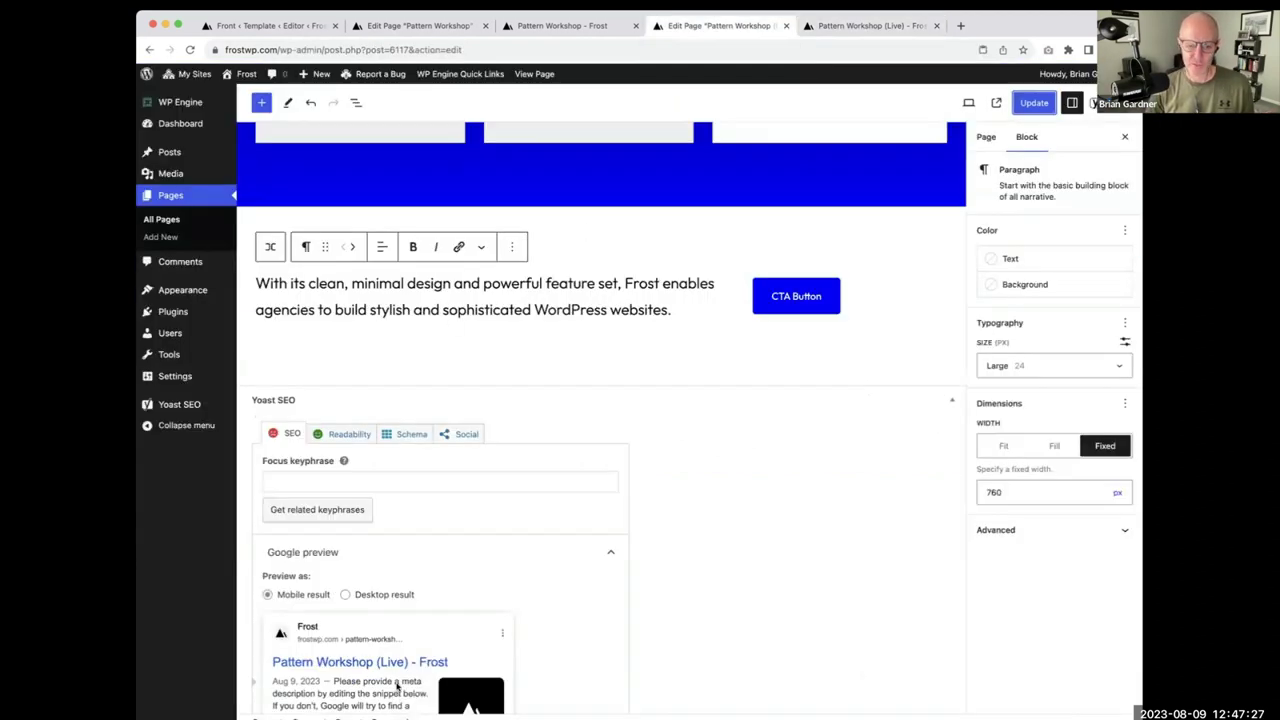
Set the Row's justification to space between items, pushing the CTA Button right.
click(270, 246)
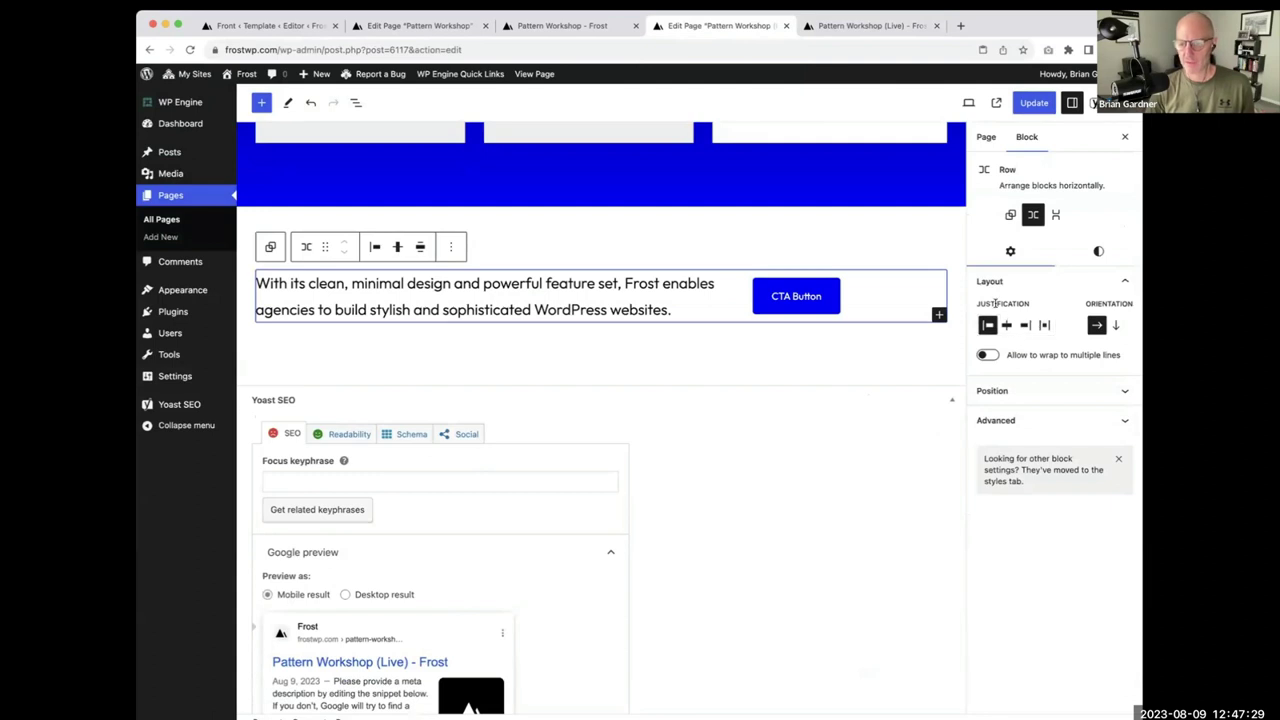
click(1043, 327)
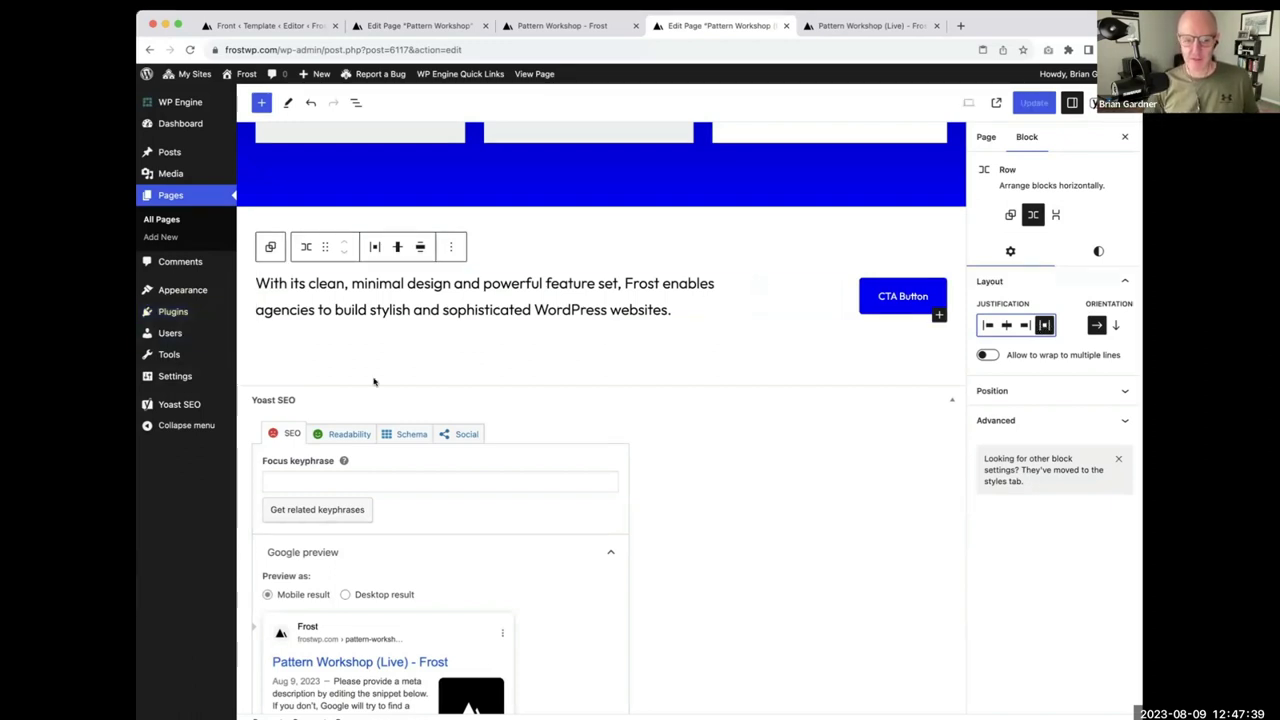
click(523, 294)
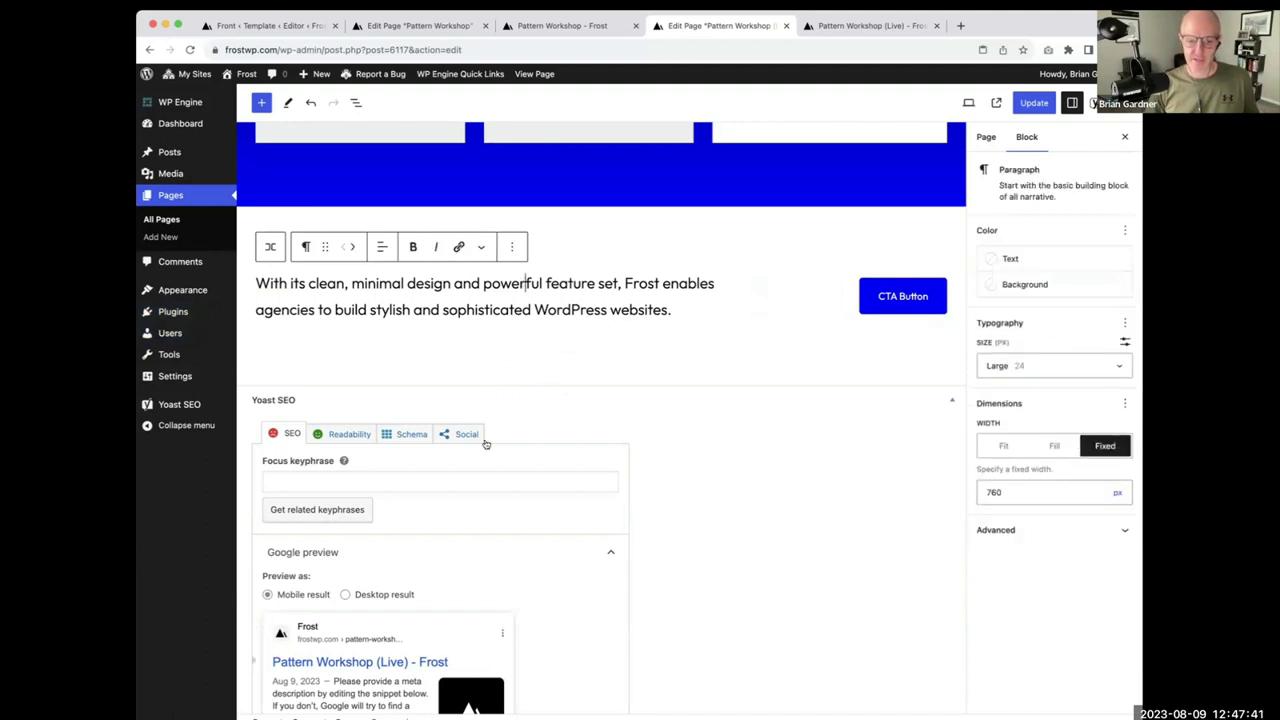
click(270, 246)
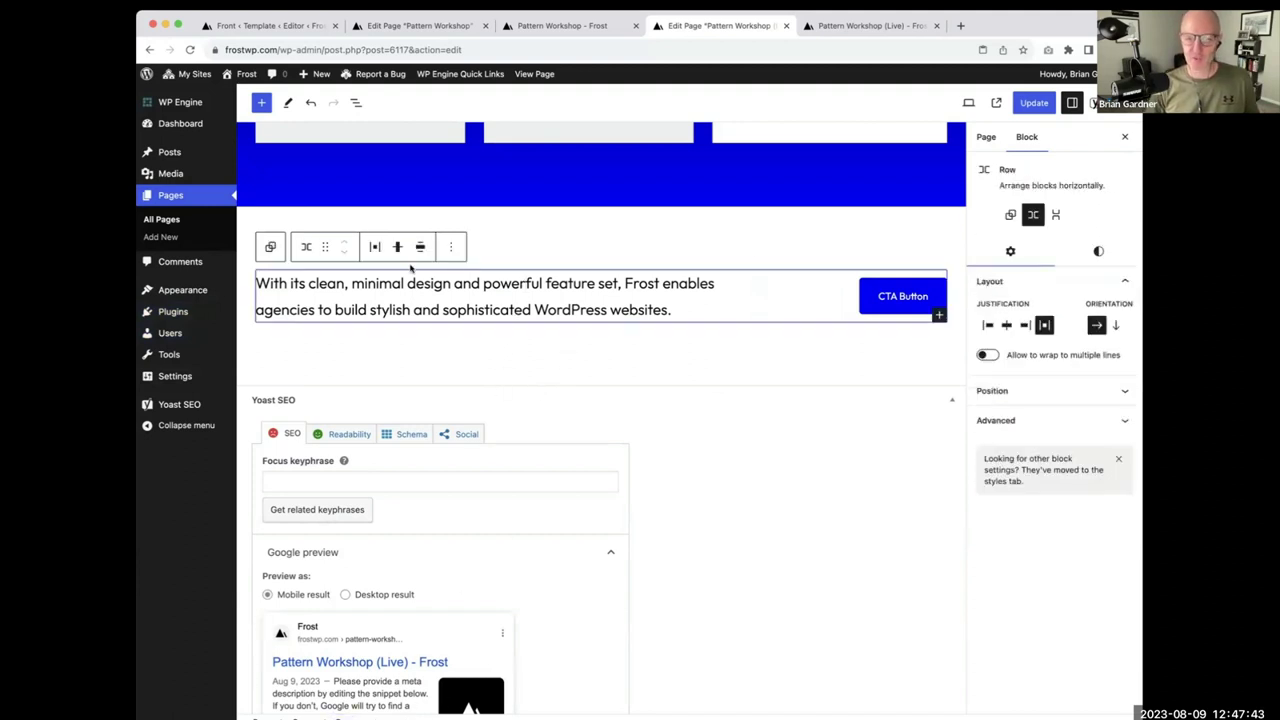
Update the page and compare the live result with the original pattern page.
click(1031, 108)
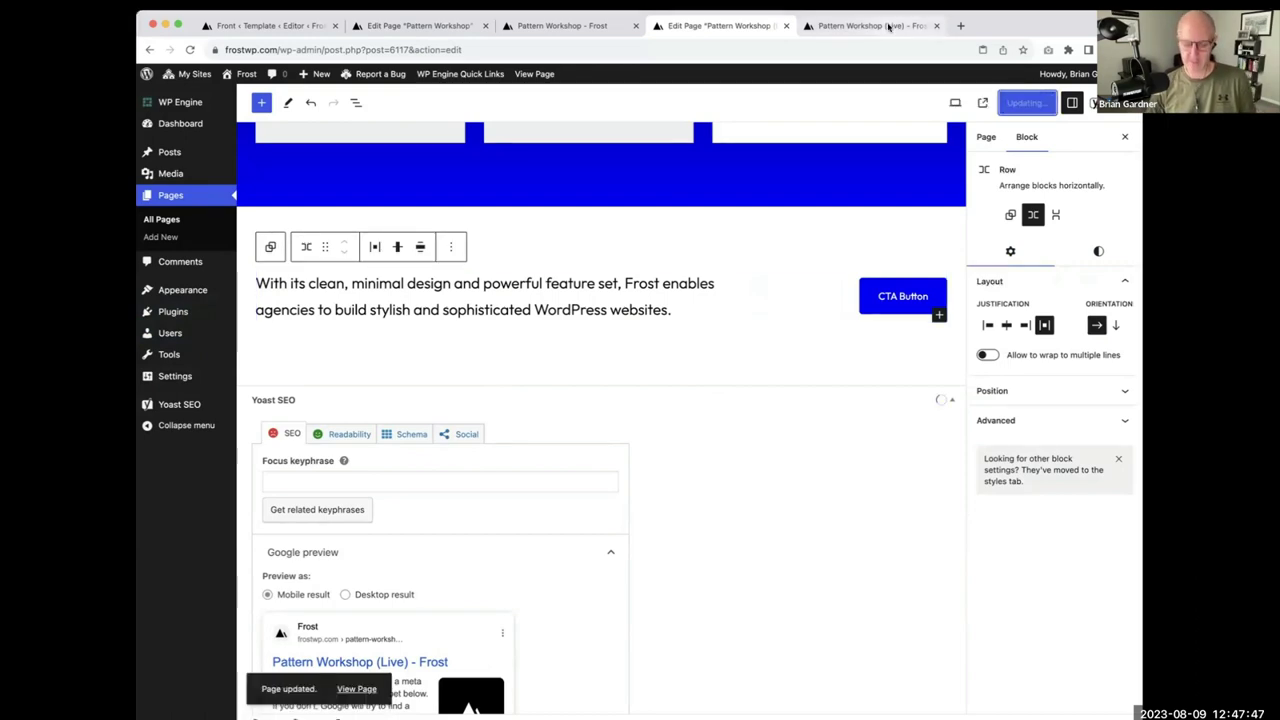
click(888, 27)
key(super+r)
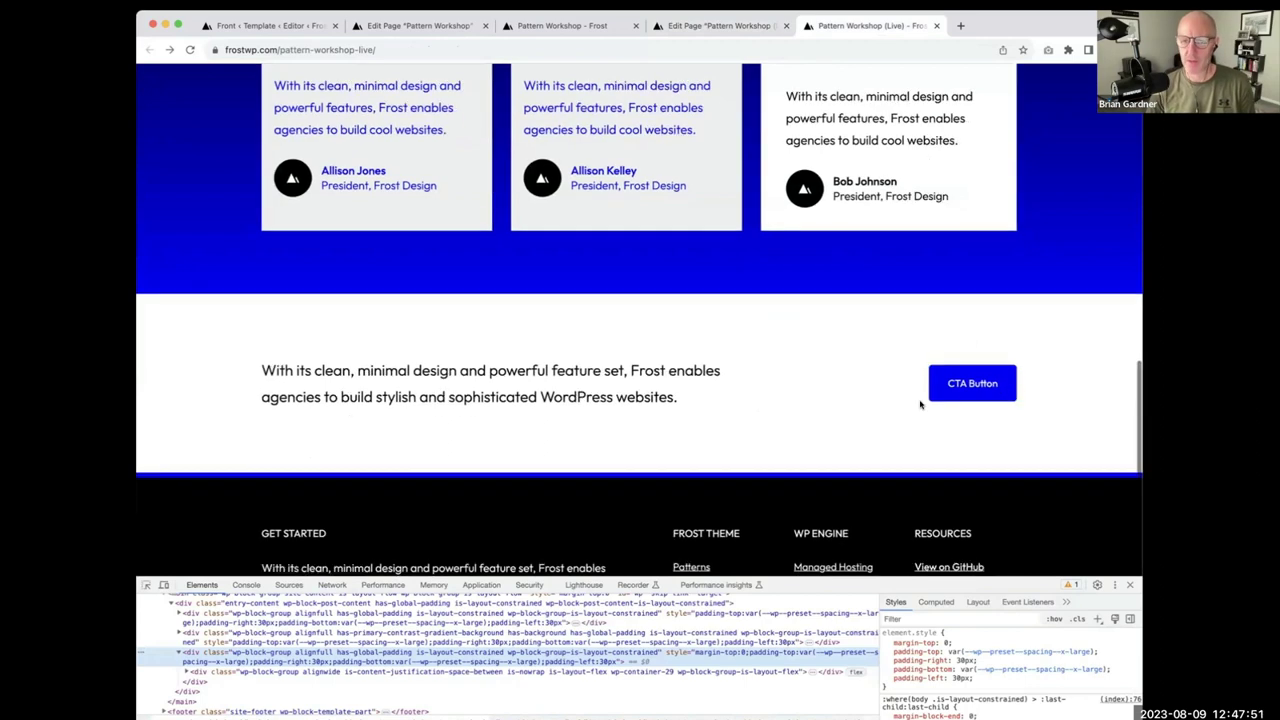
click(575, 27)
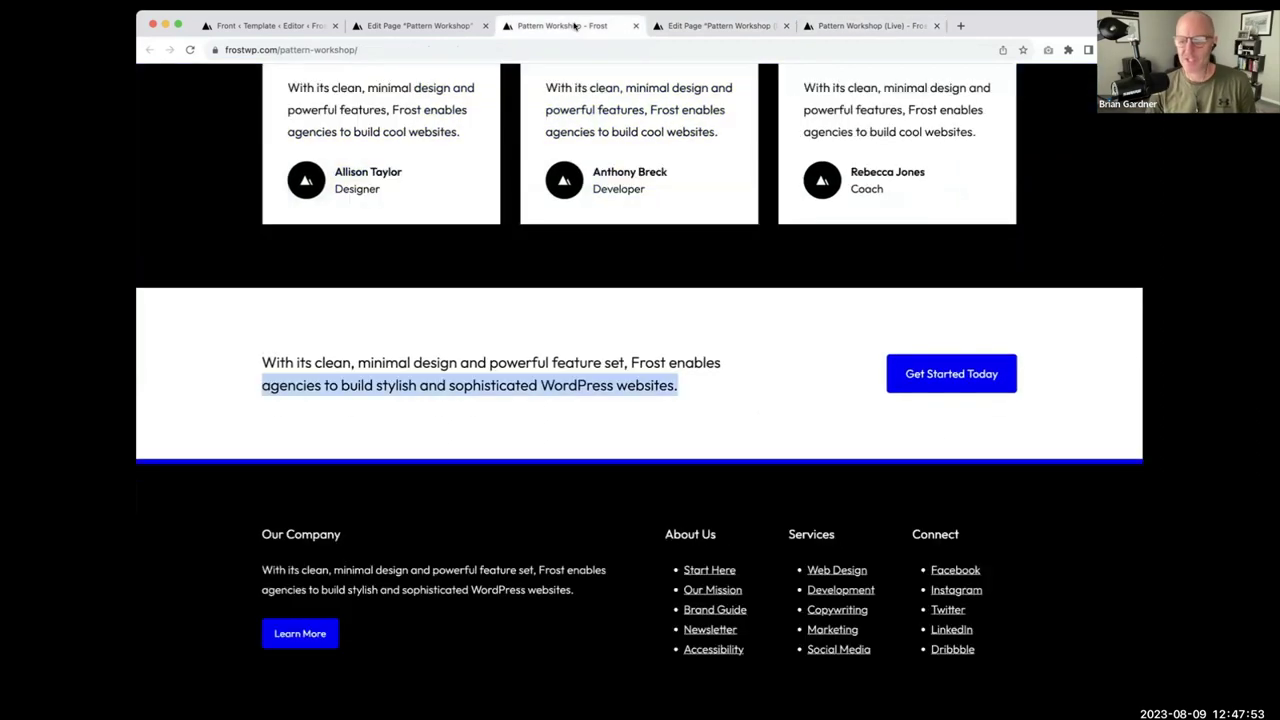
click(856, 30)
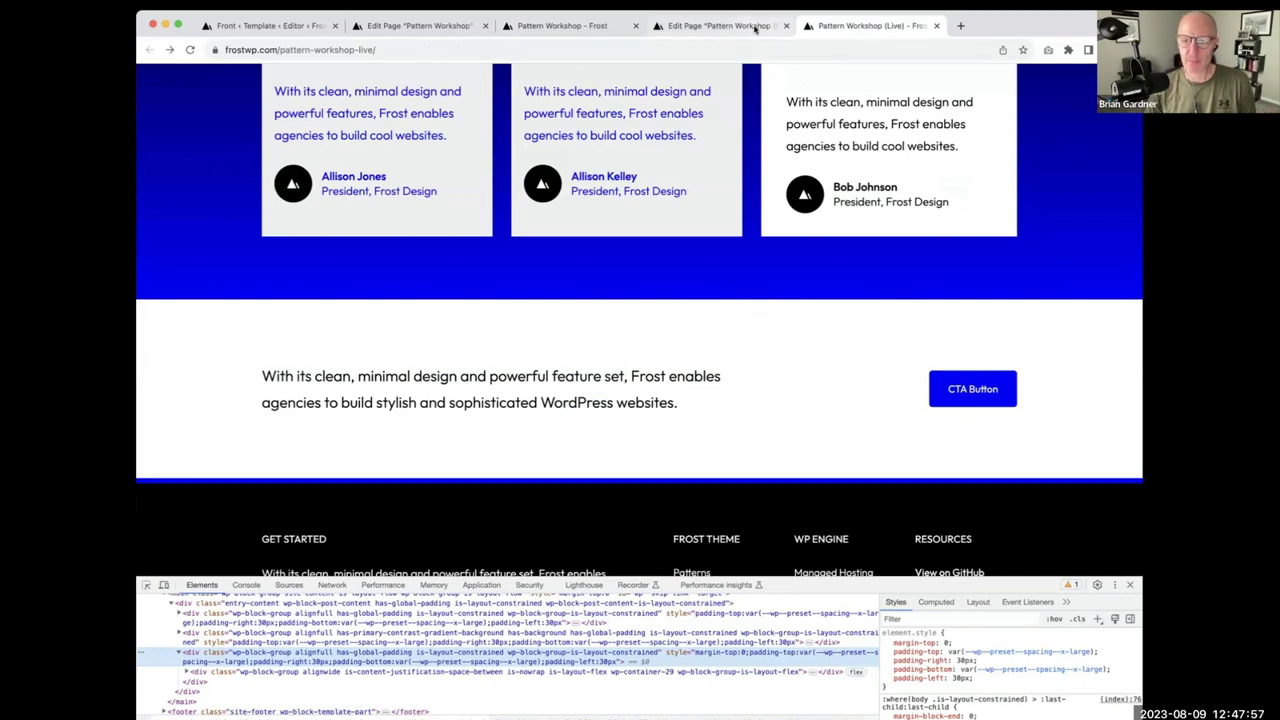
click(718, 25)
click(900, 292)
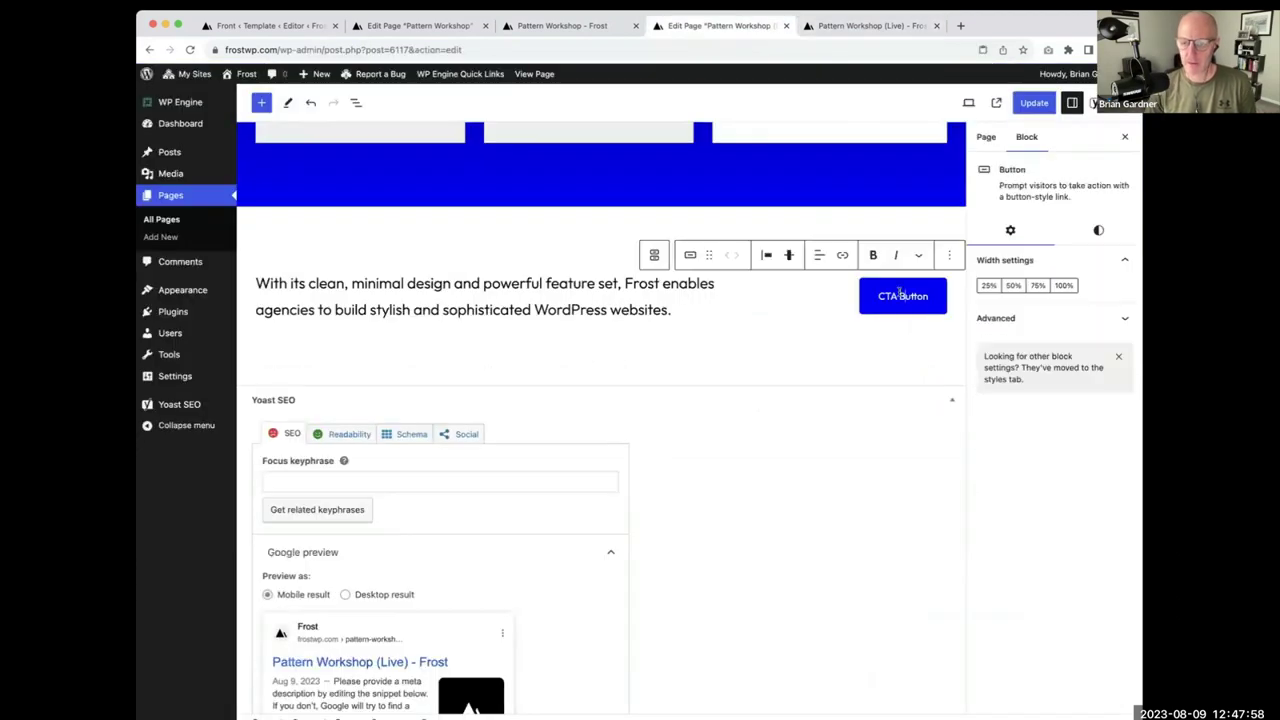
Give the CTA Button Medium vertical padding and 100 px horizontal padding, then update.
click(1094, 231)
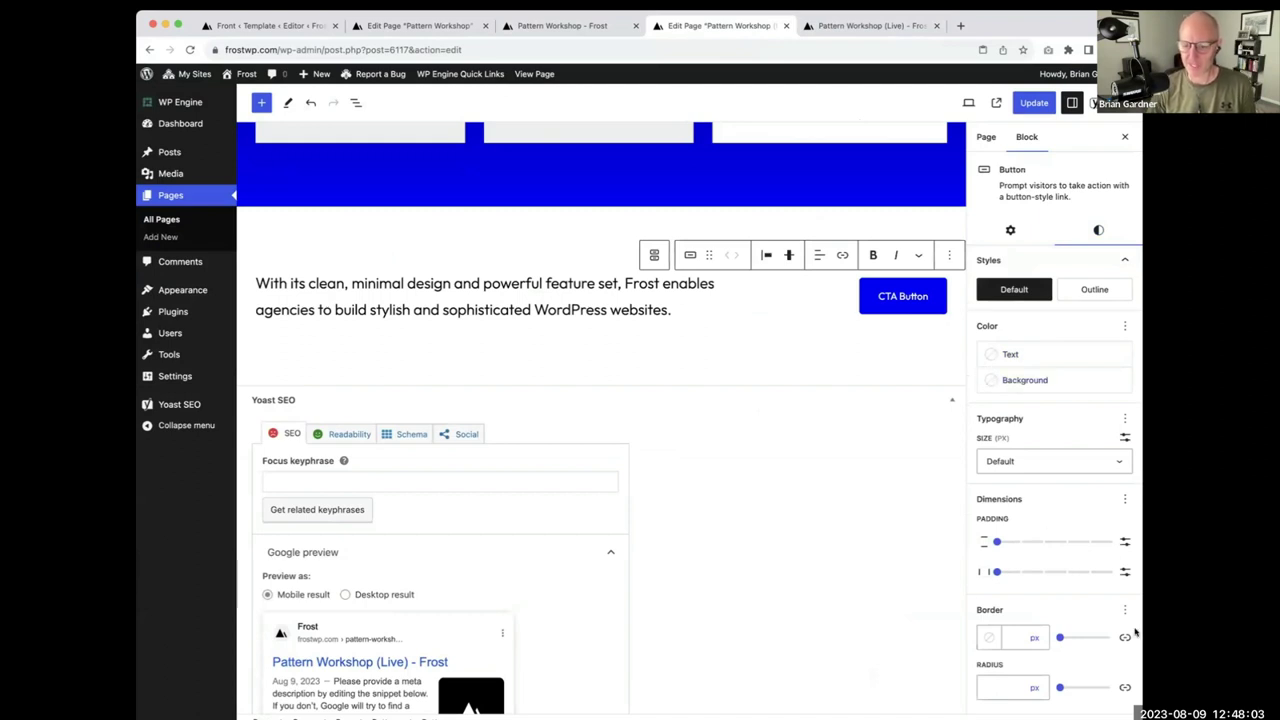
drag(998, 542, 1112, 541)
drag(999, 577, 1114, 575)
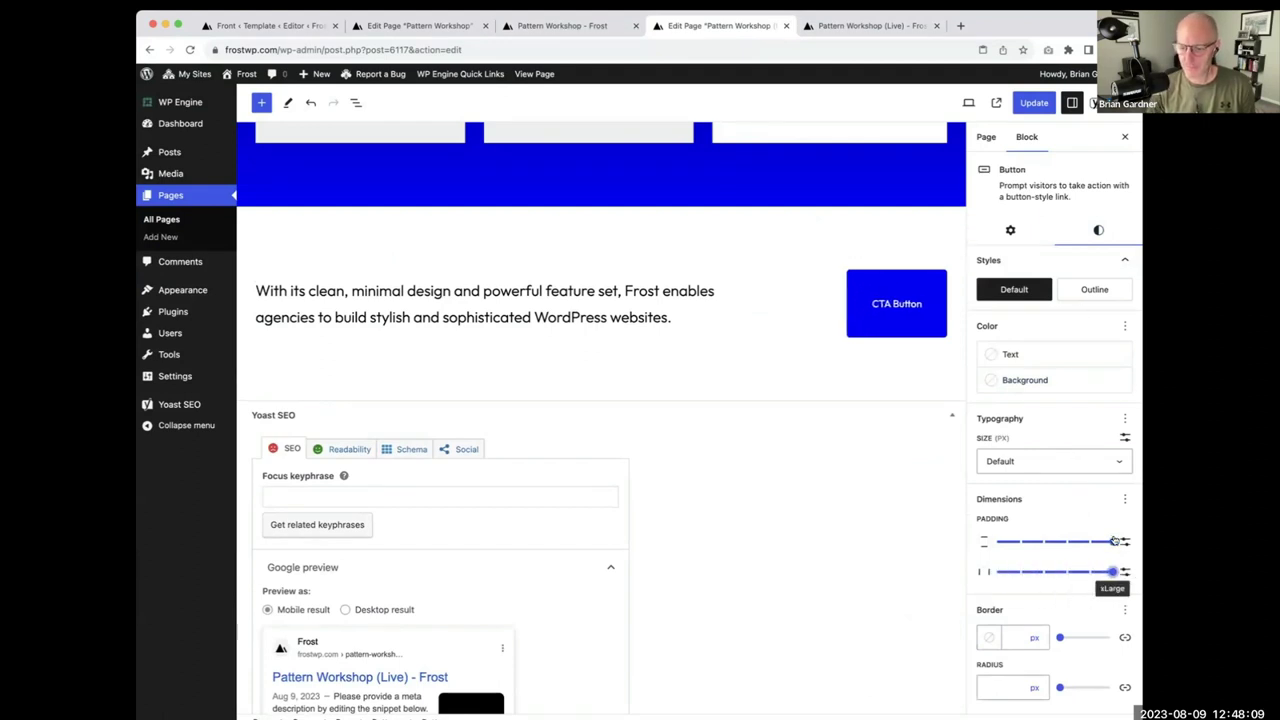
drag(1089, 543, 1068, 542)
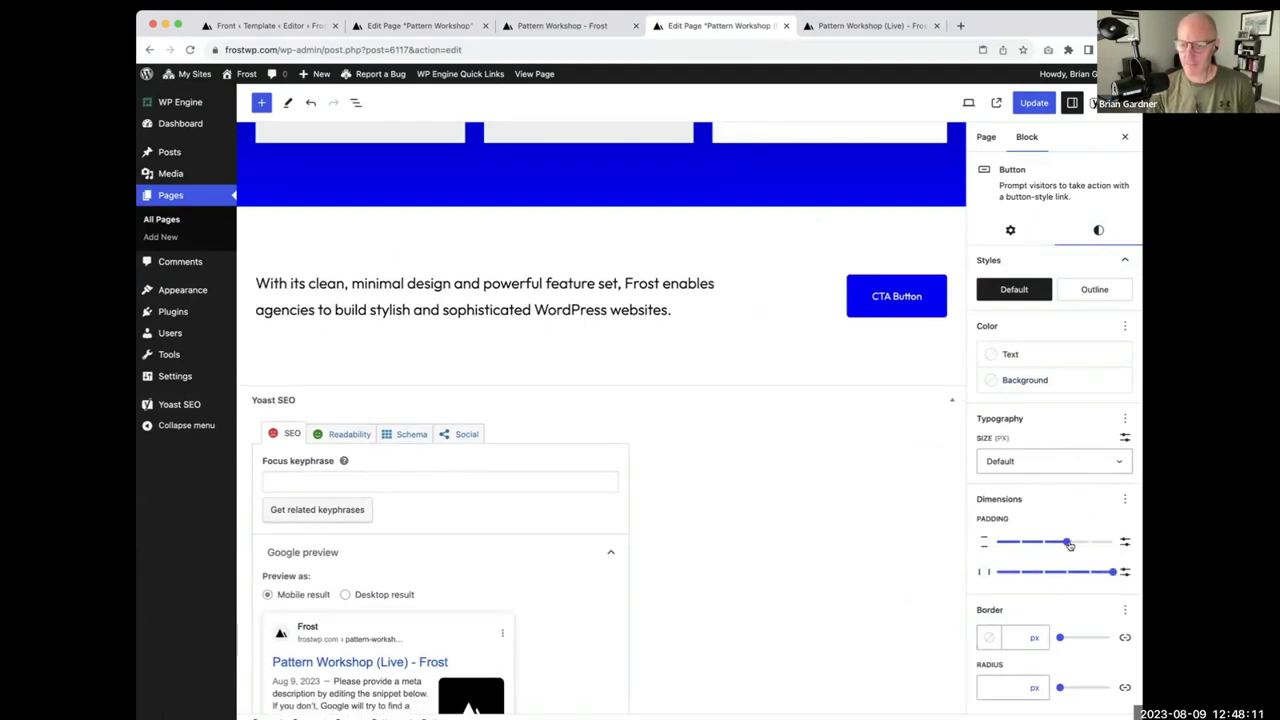
click(1125, 571)
double_click(1020, 572)
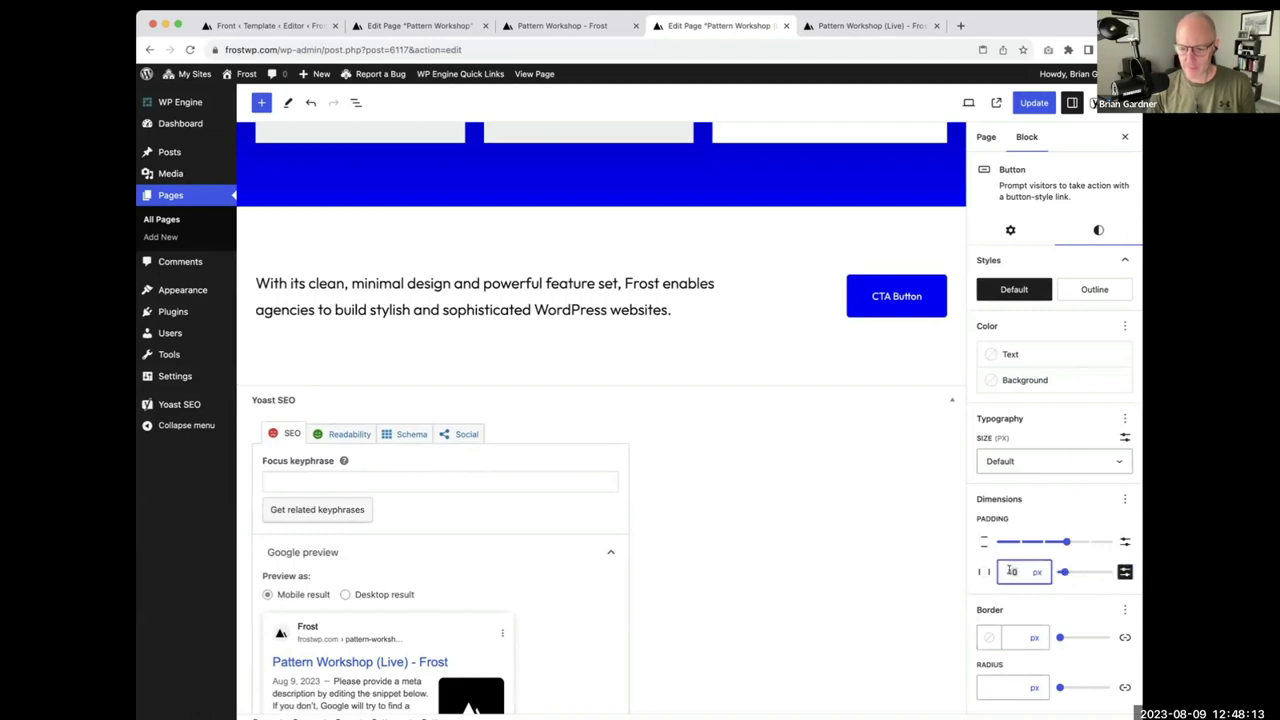
text(100)
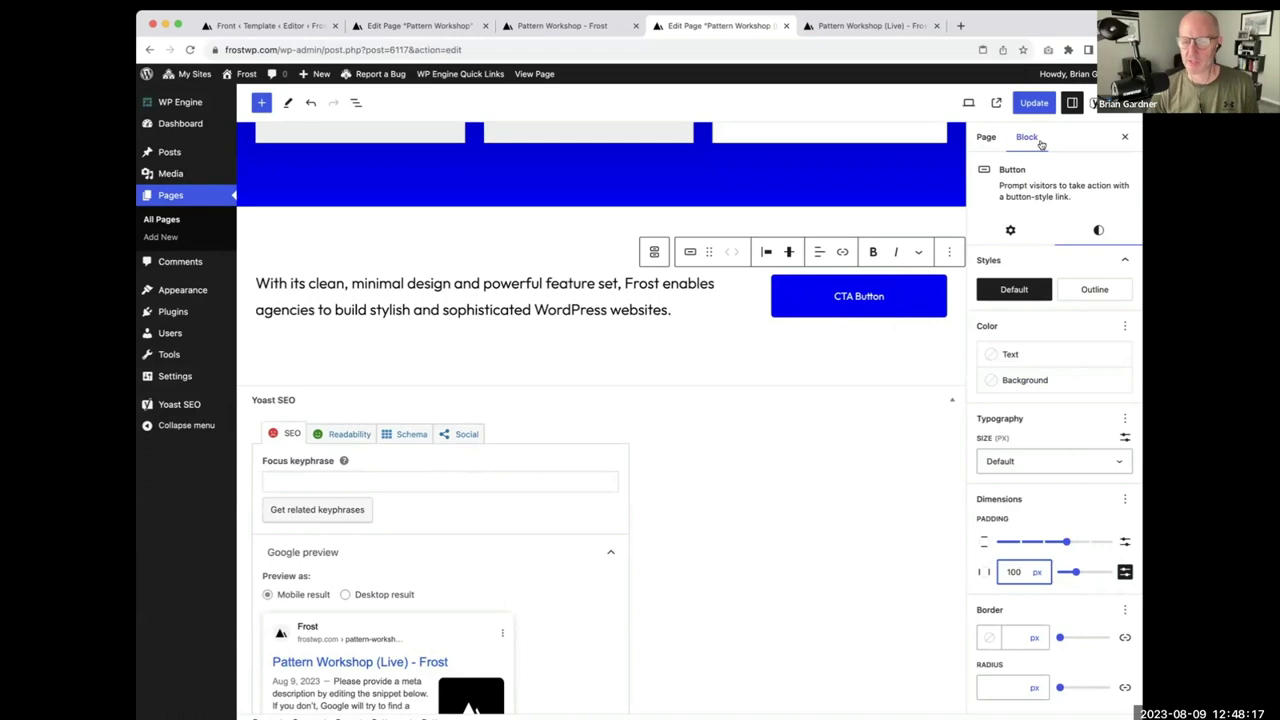
click(1034, 102)
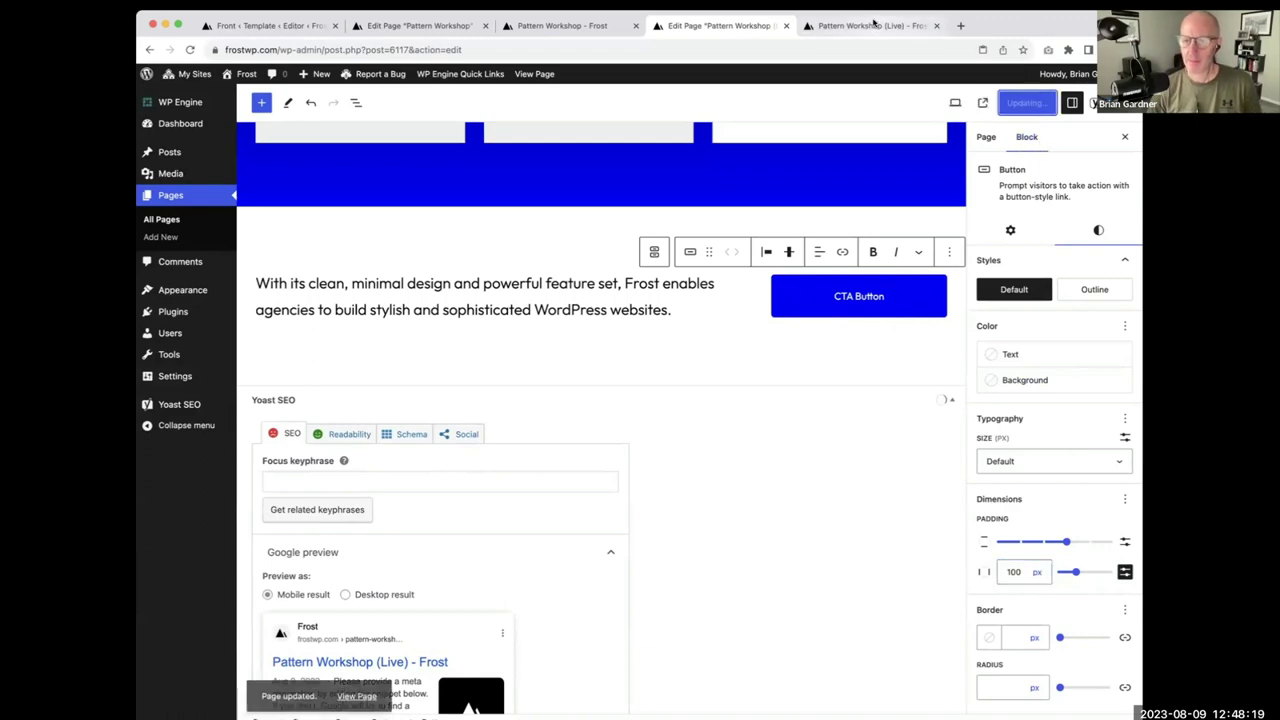
Review the wider CTA Button on the live page, then close DevTools and the tab.
key(ctrl+Tab)
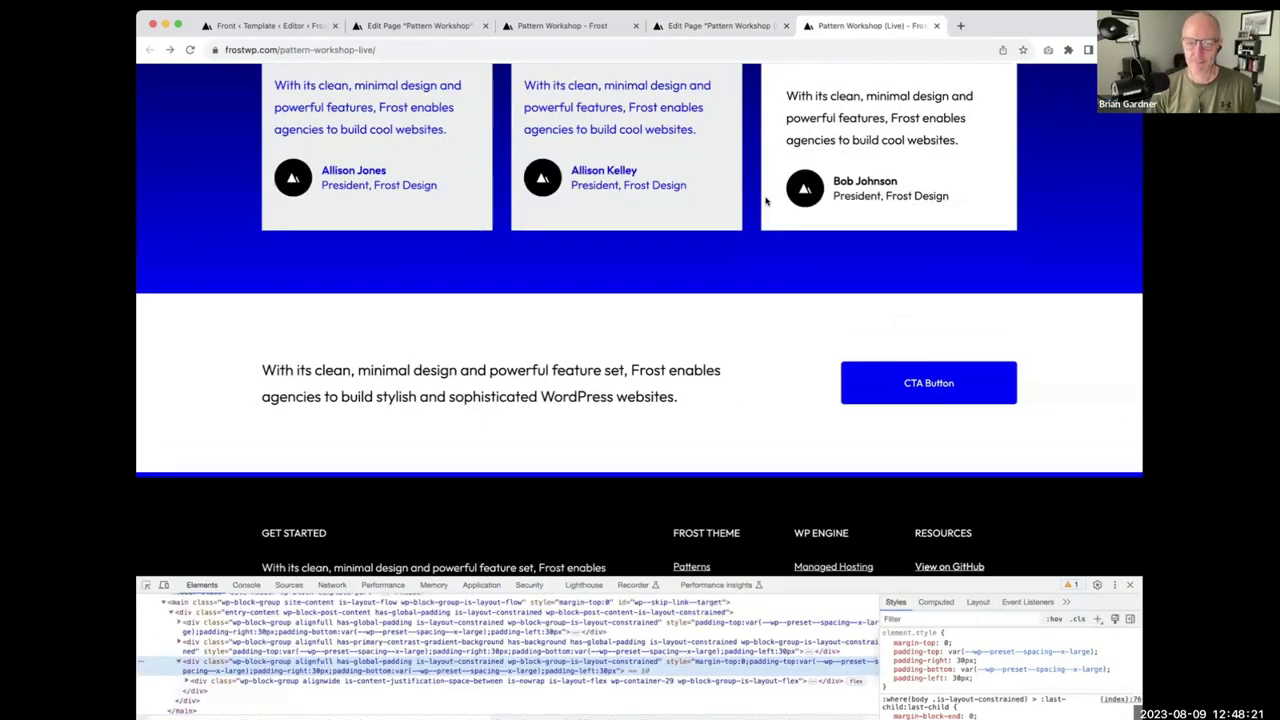
scroll(828, 300, down, 2)
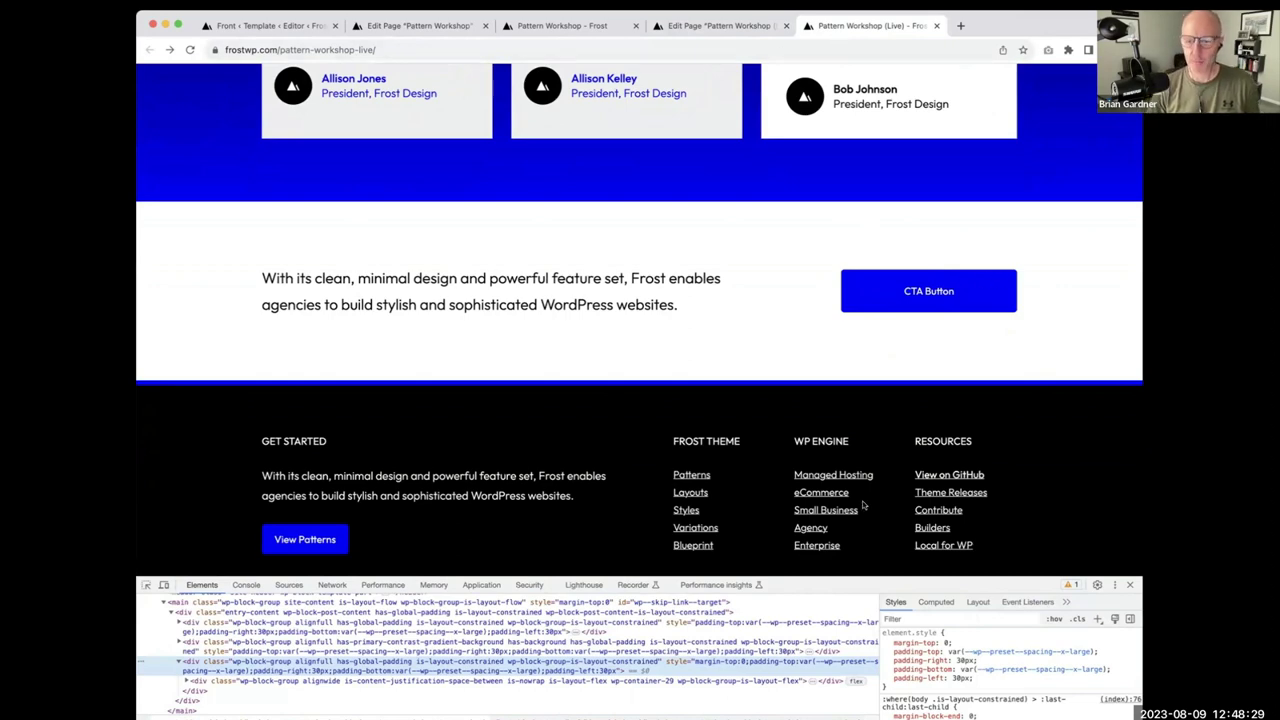
key(super+alt+i)
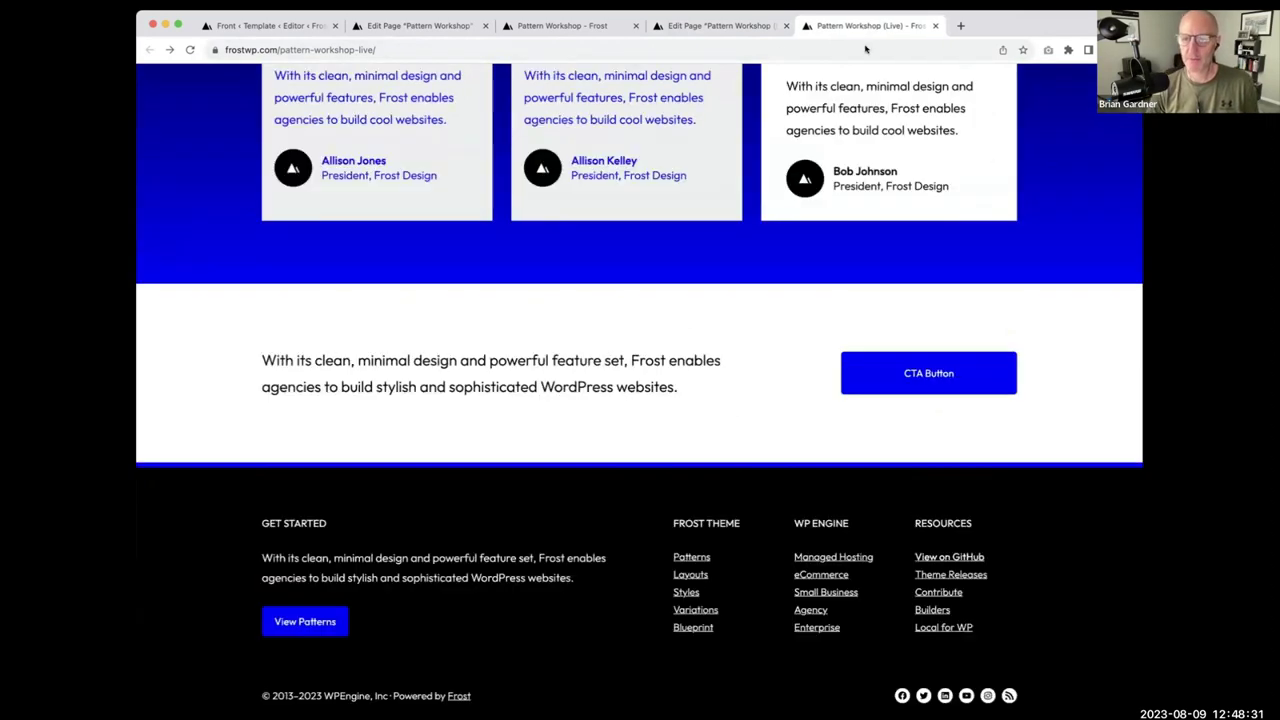
key(super+w)
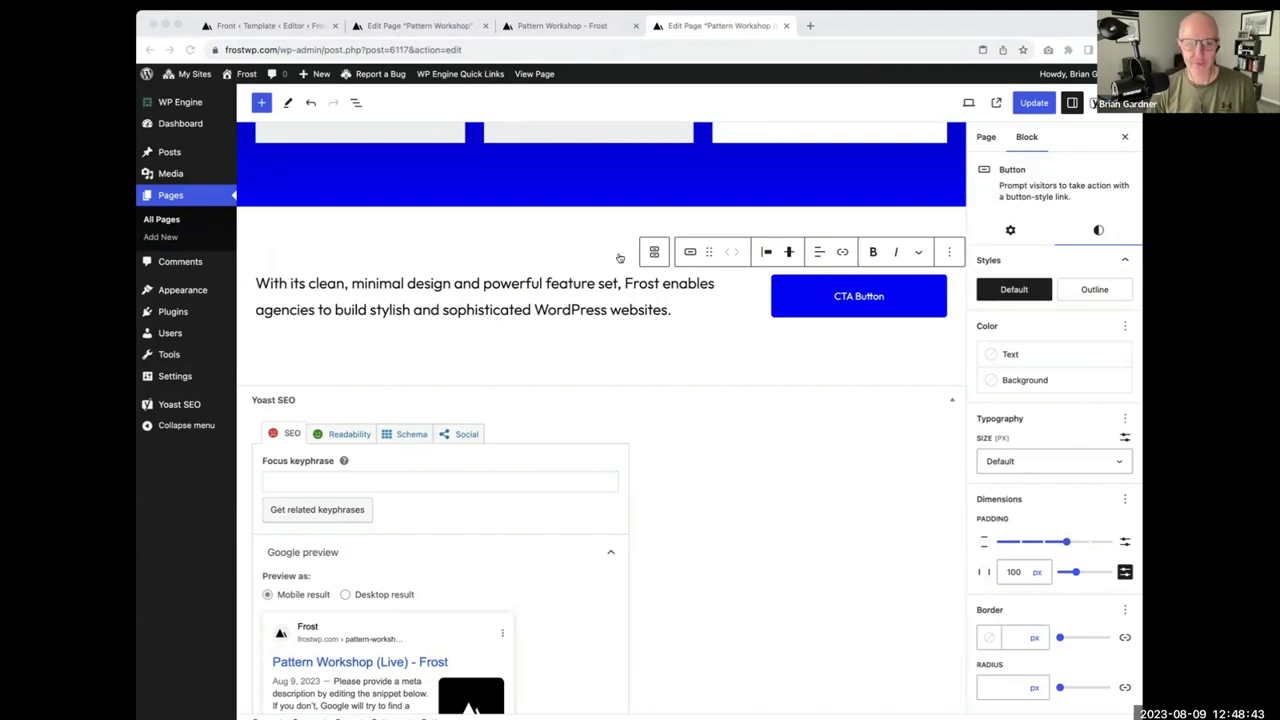
Reopen the closed live page tab and move it to the end of the tab bar.
key(super+grave)
drag(793, 15, 888, 18)
click(725, 25)
Allow the CTA Row to wrap onto multiple lines, update, and reopen the live page.
click(578, 304)
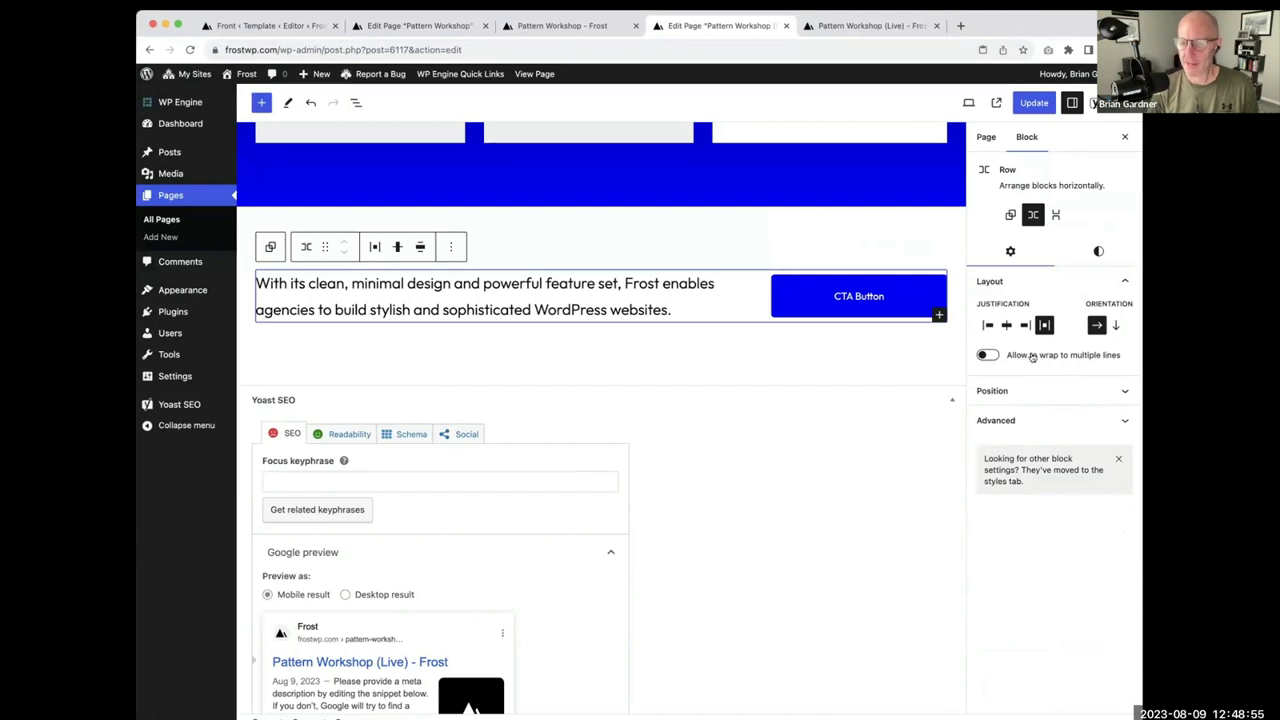
click(1031, 357)
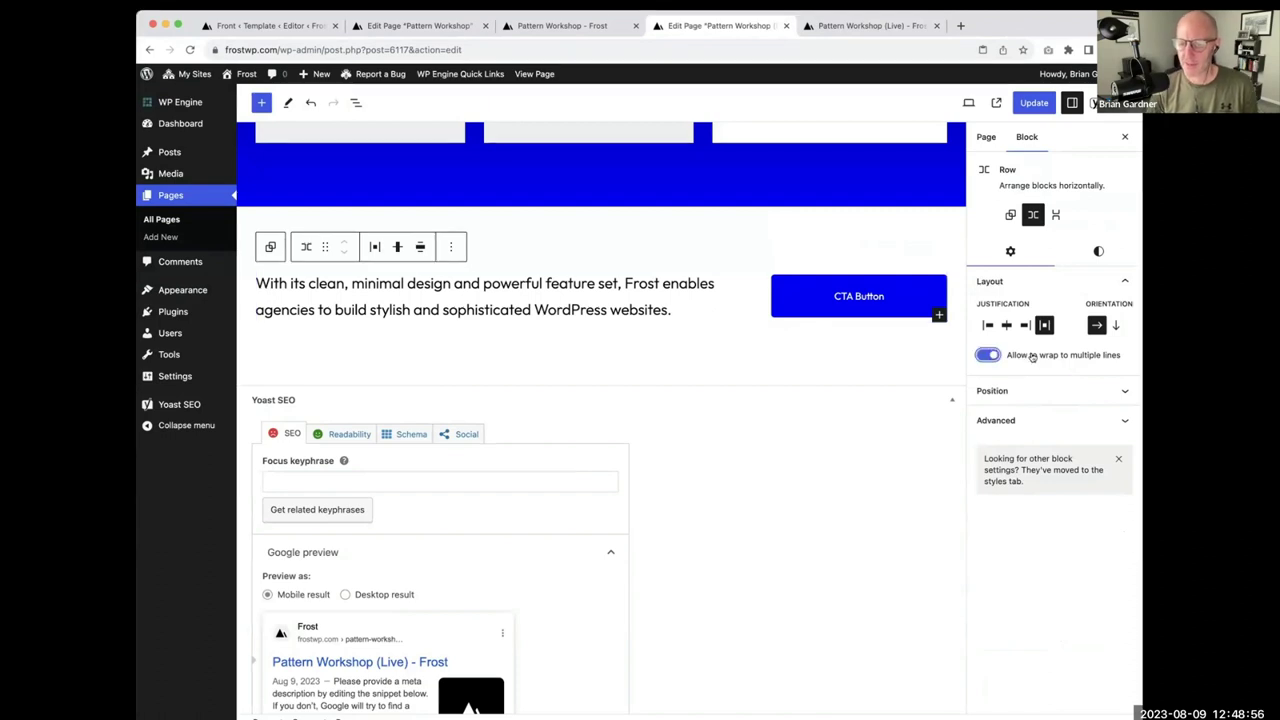
click(1034, 102)
click(855, 26)
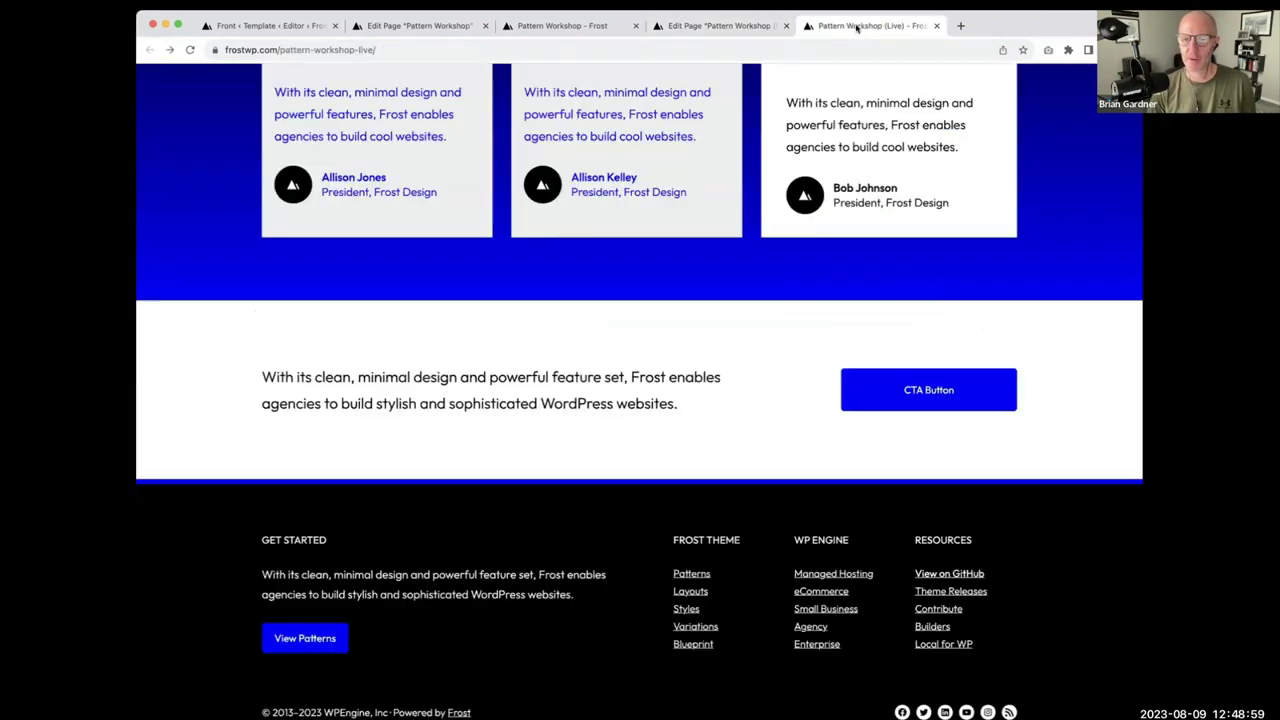
key(ctrl+w)
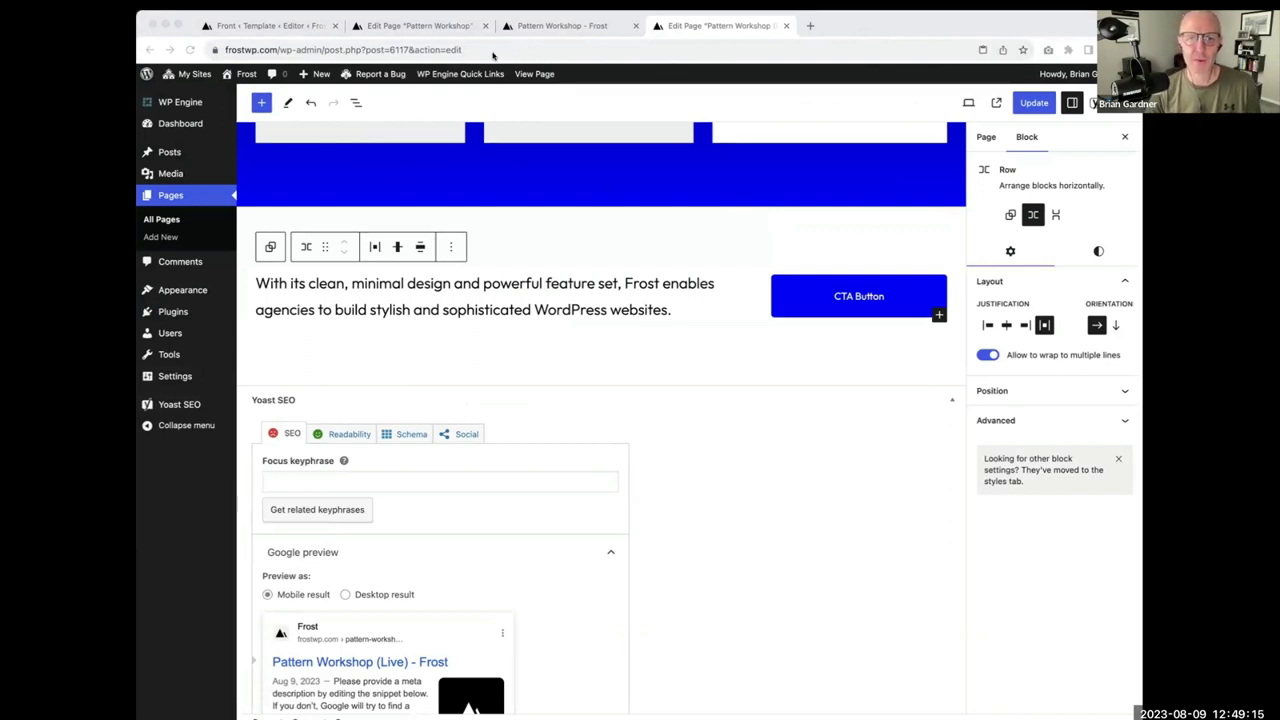
click(996, 102)
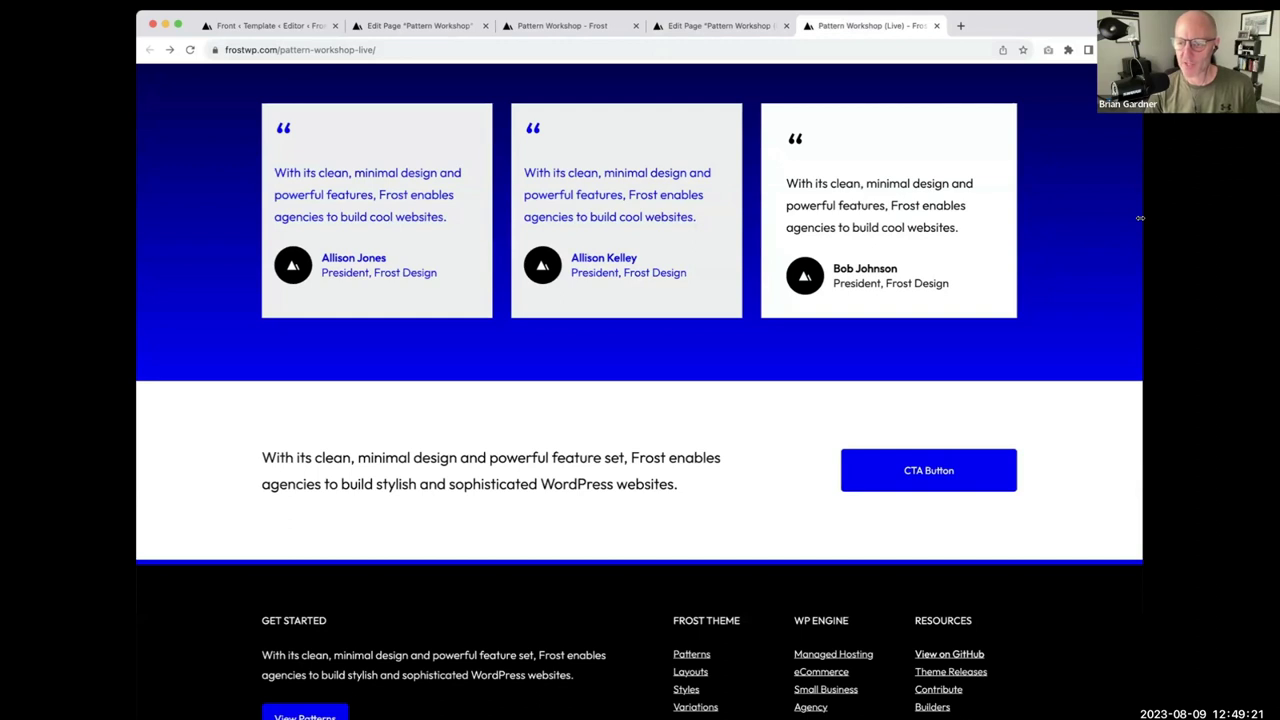
Narrow the browser window to test the Row's wrapping, then restore full width.
drag(1130, 218, 862, 225)
scroll(688, 370, down, 6)
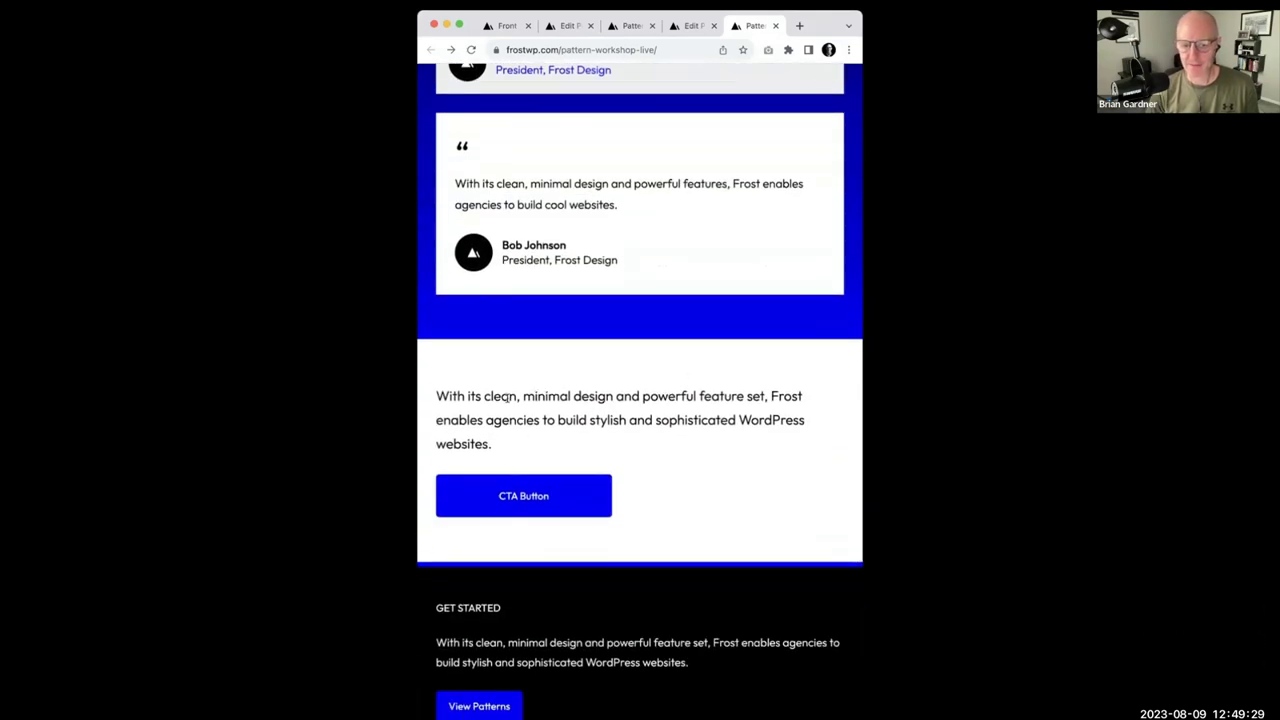
scroll(515, 505, up, 1)
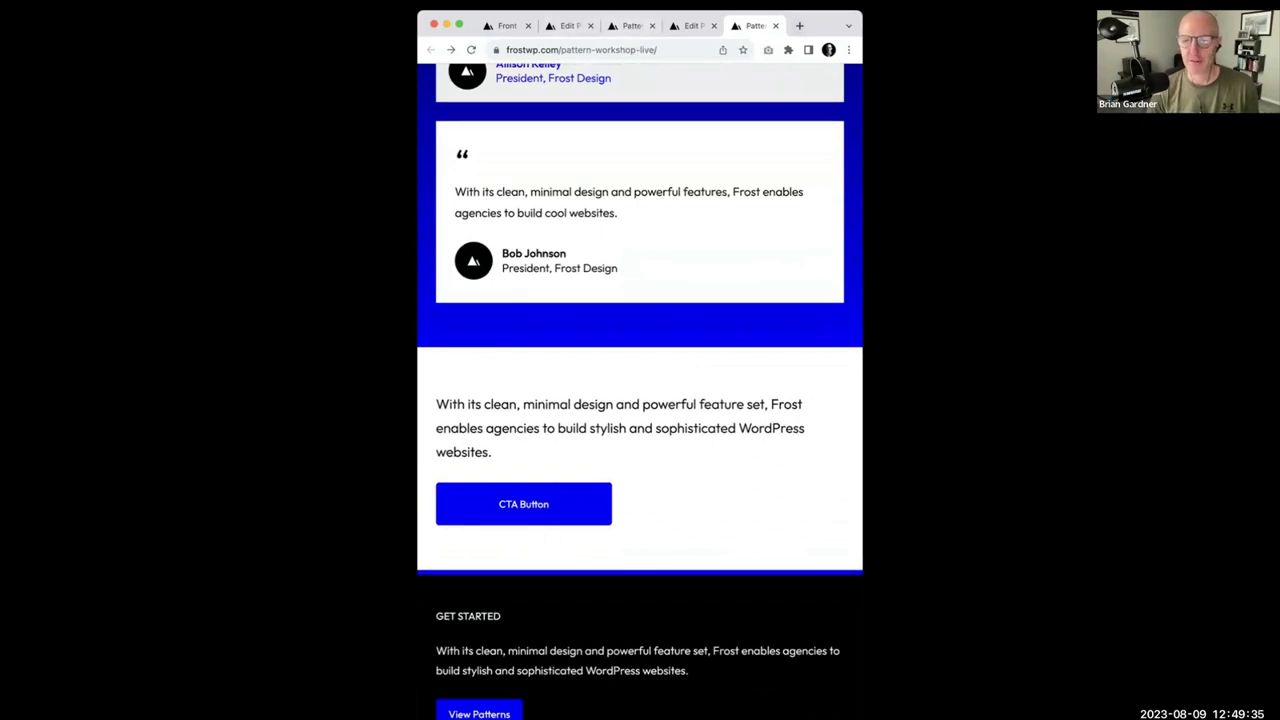
key(ctrl+alt+Return)
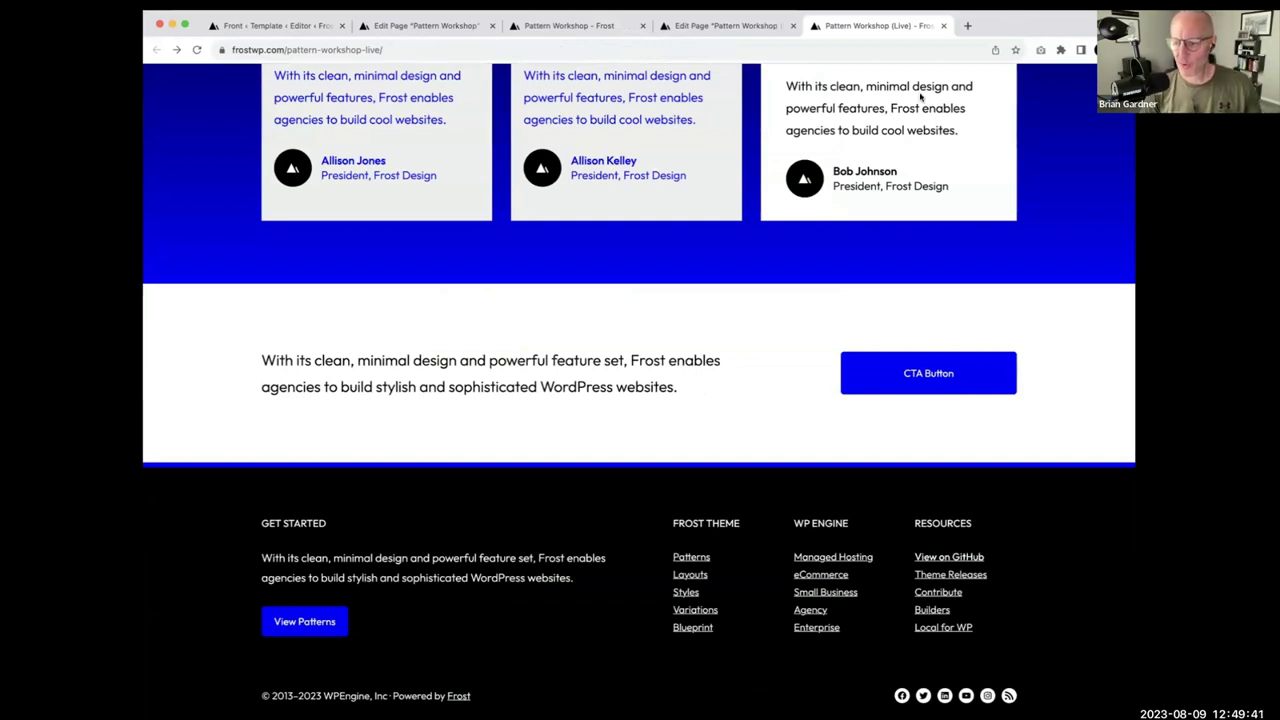
Compare the original pattern page with the live page, then go to the front-end view.
click(589, 30)
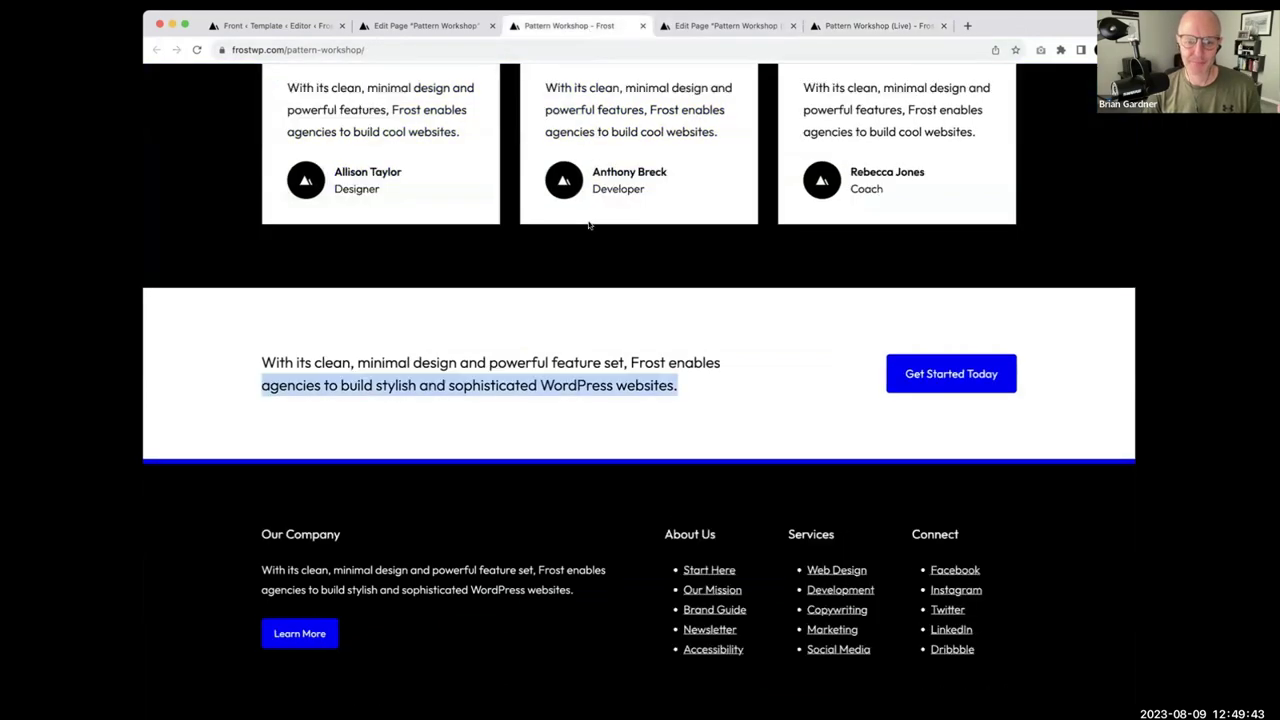
scroll(983, 96, down, 3)
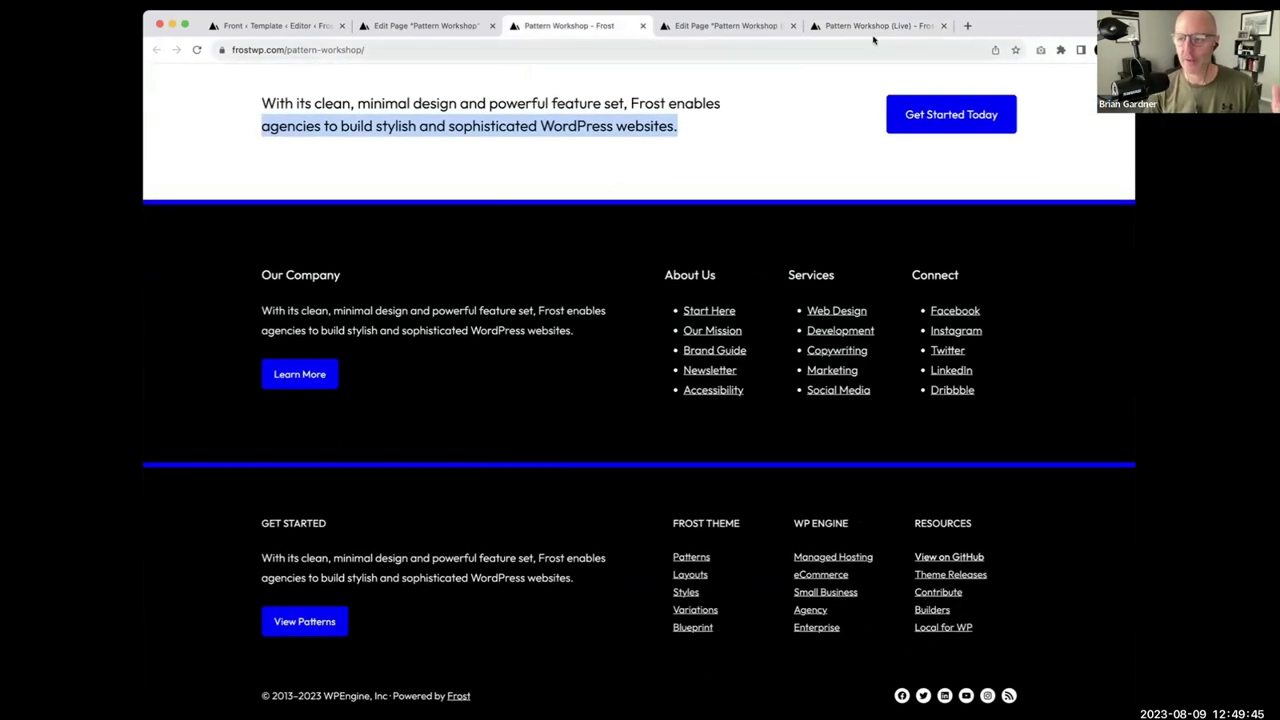
click(872, 28)
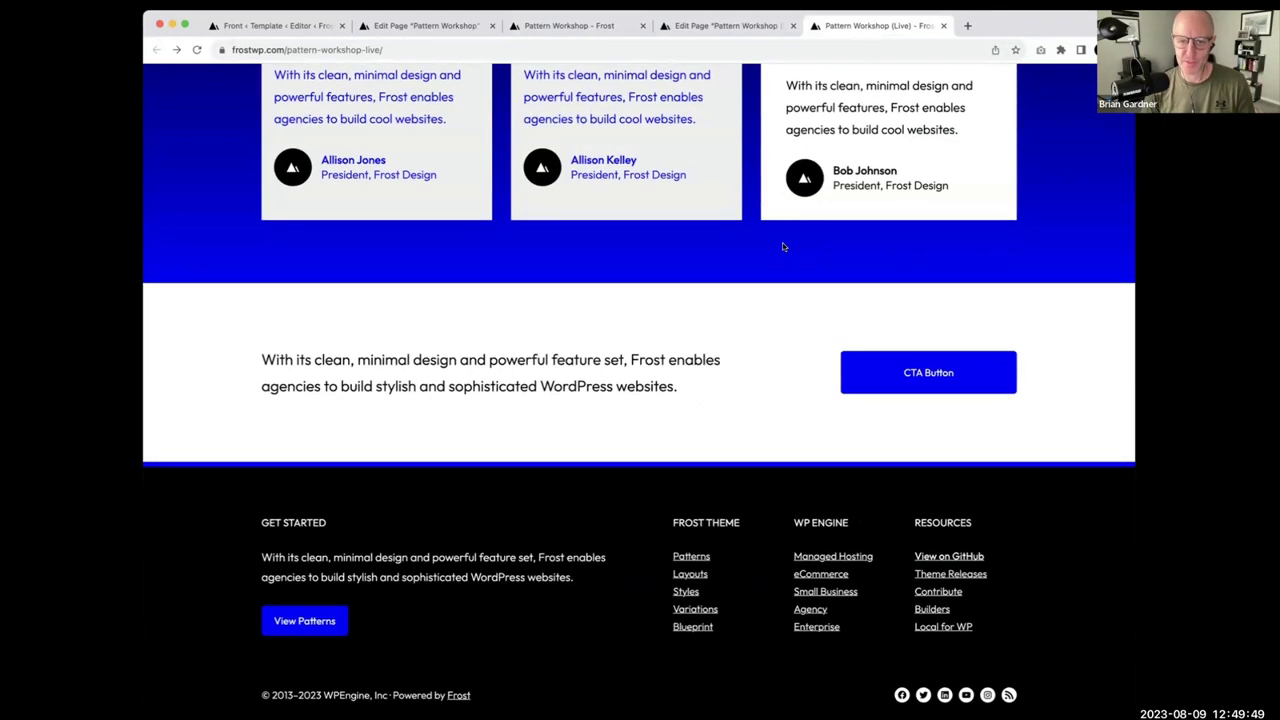
scroll(740, 235, up, 4)
scroll(690, 191, up, 12)
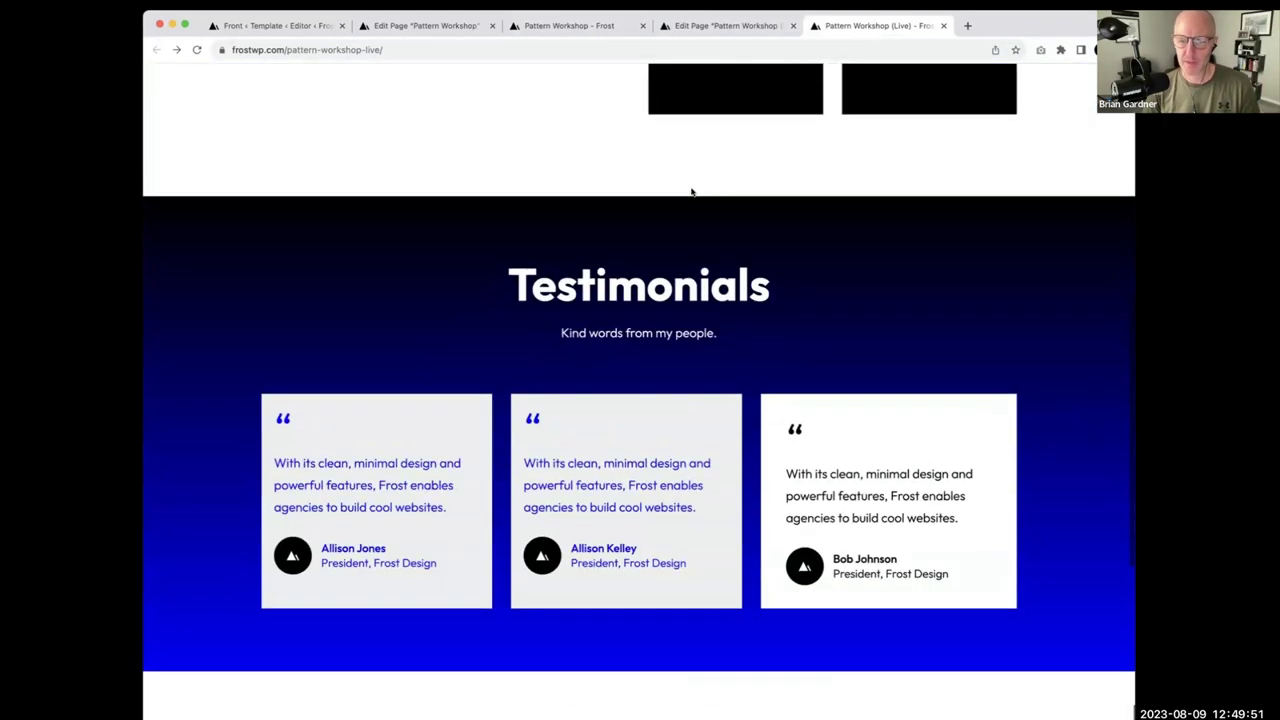
scroll(691, 191, up, 1)
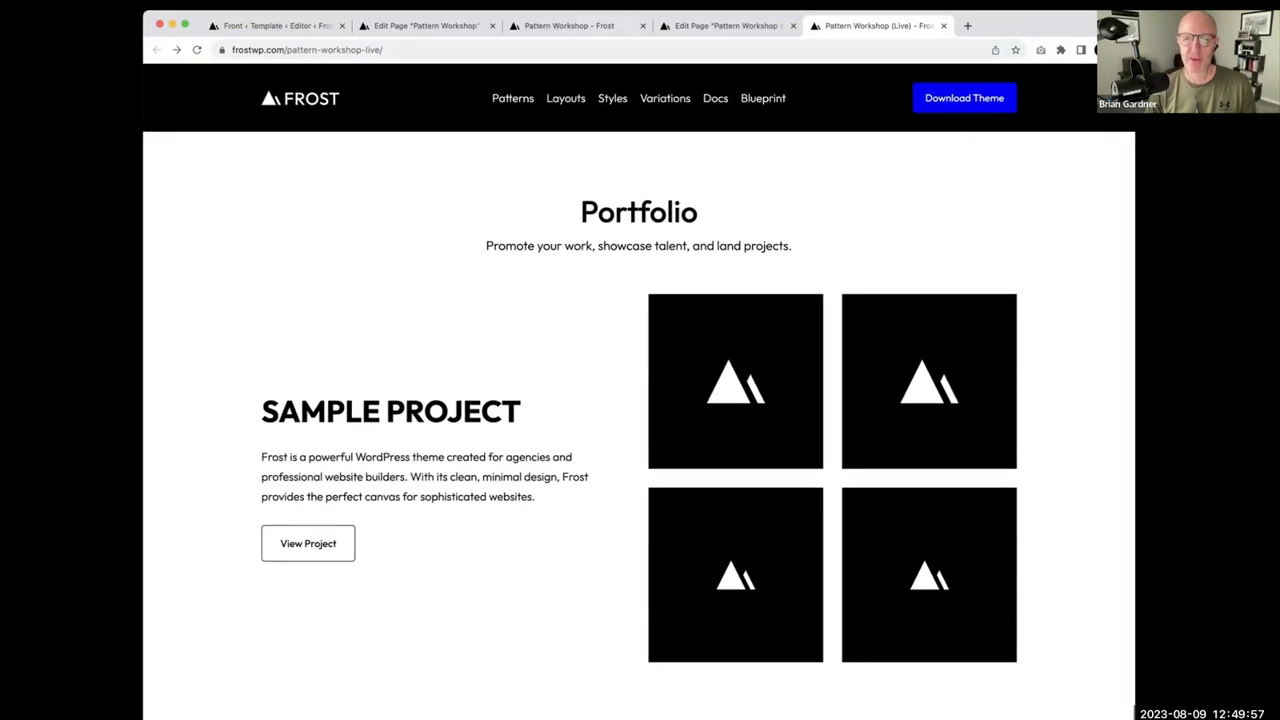
click(569, 25)
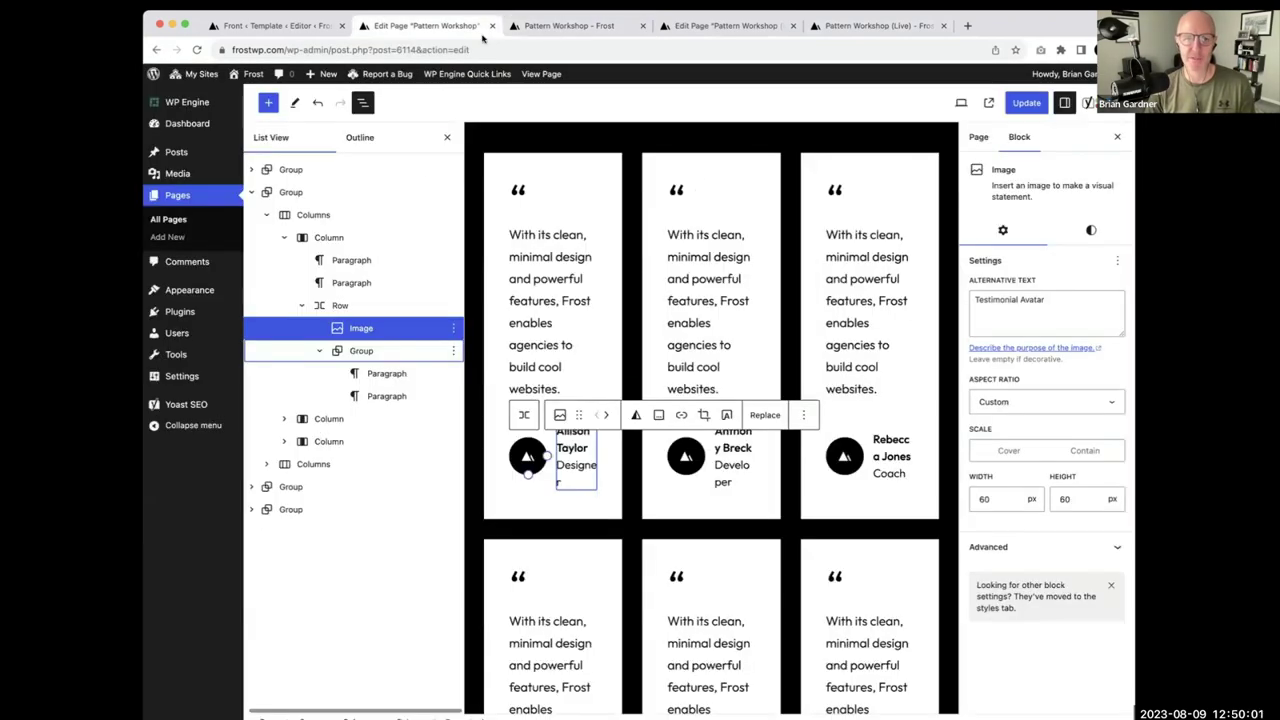
Select the dark footer Group and inspect its four Columns in List View.
click(460, 27)
scroll(674, 288, down, 15)
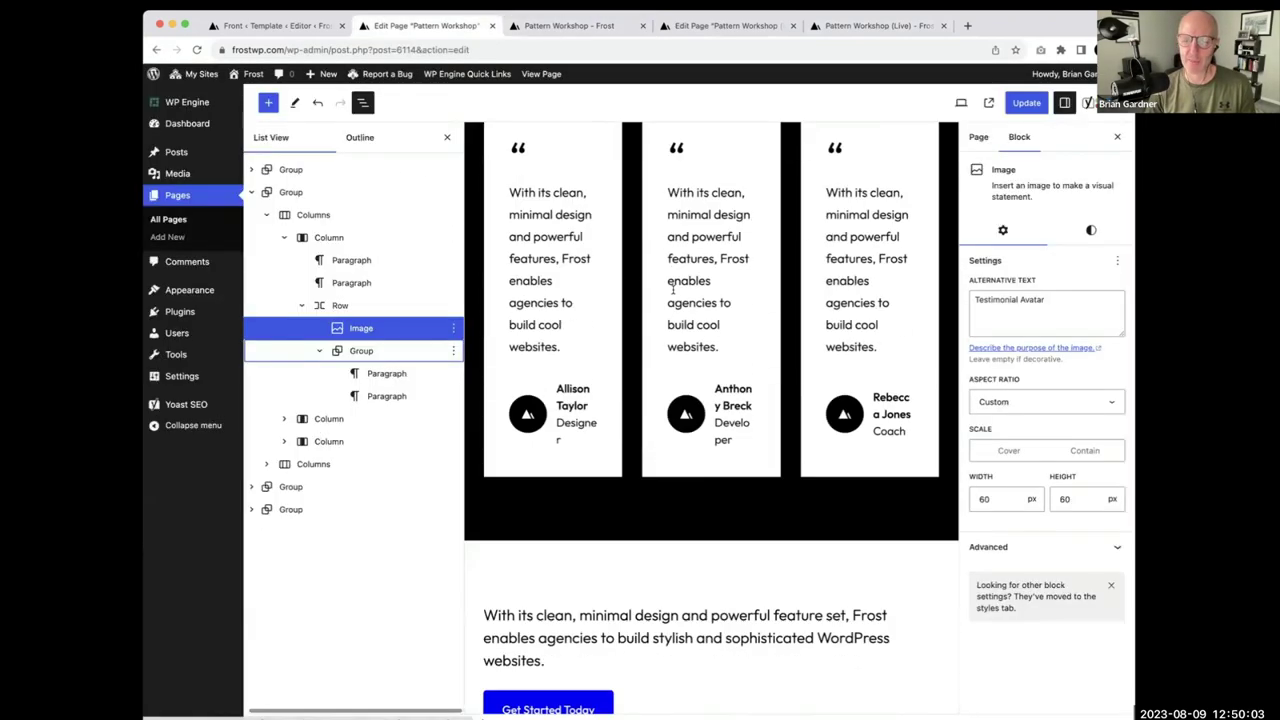
click(656, 294)
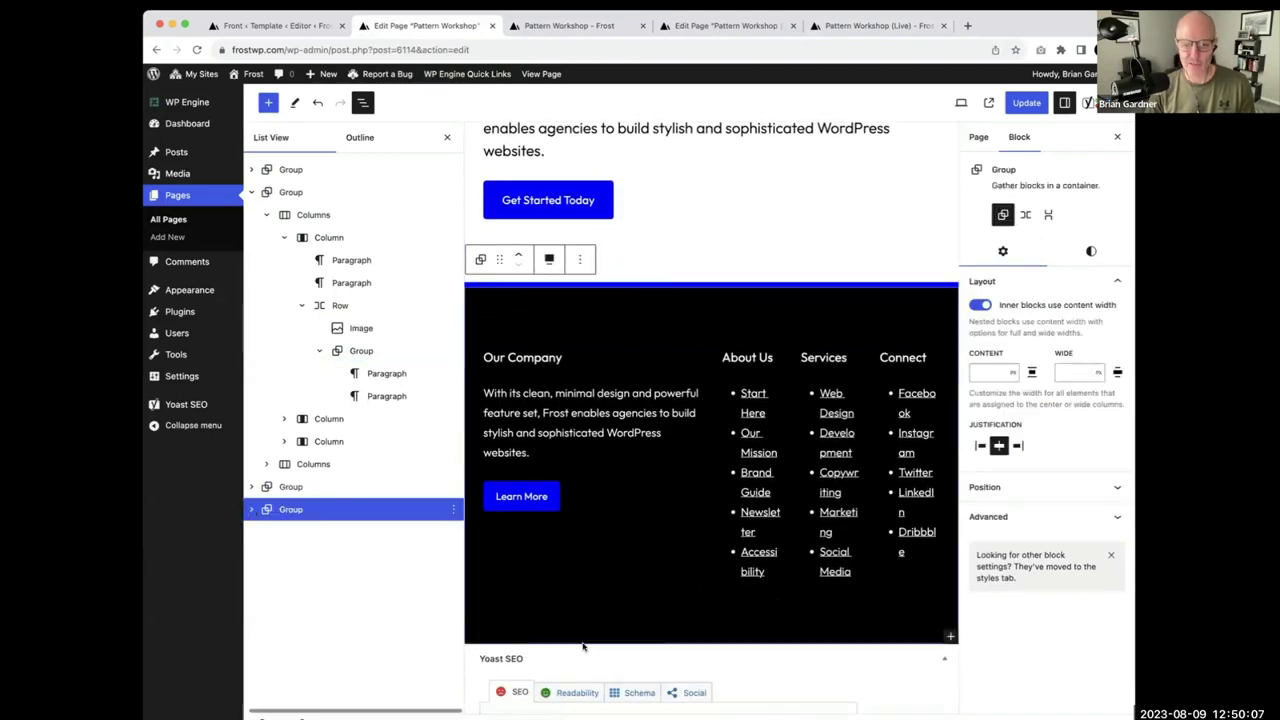
click(252, 510)
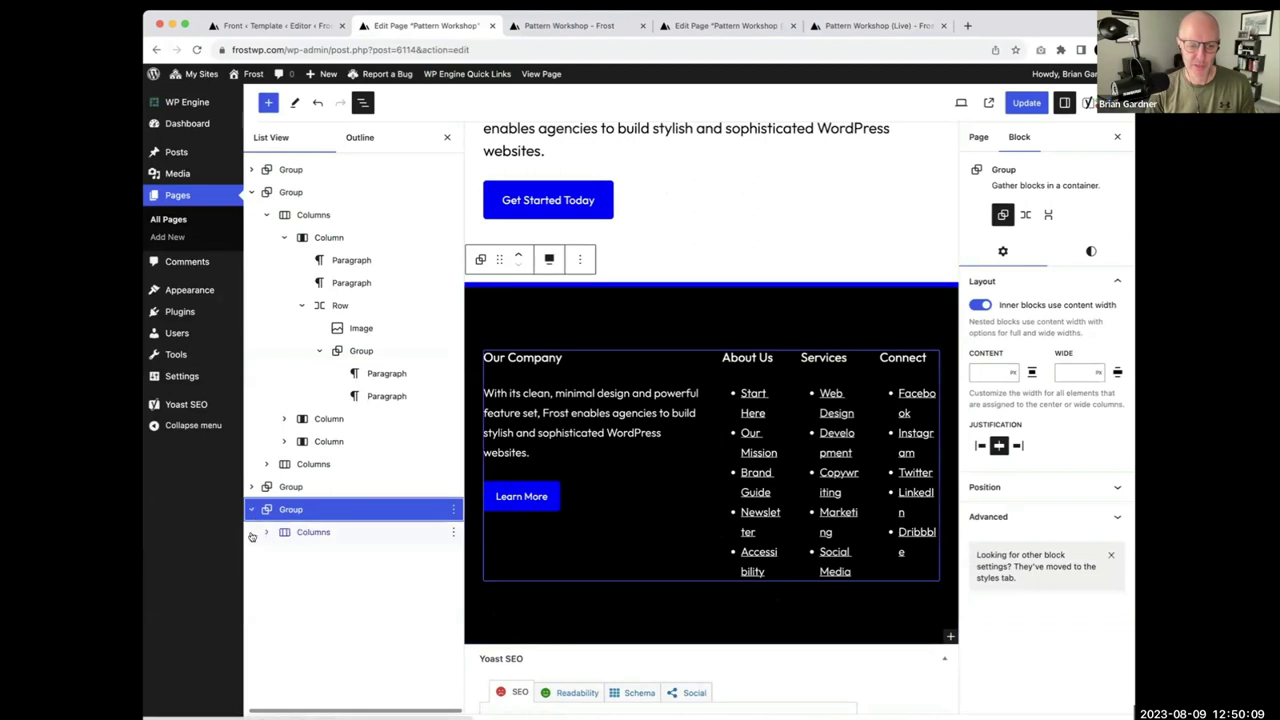
click(265, 532)
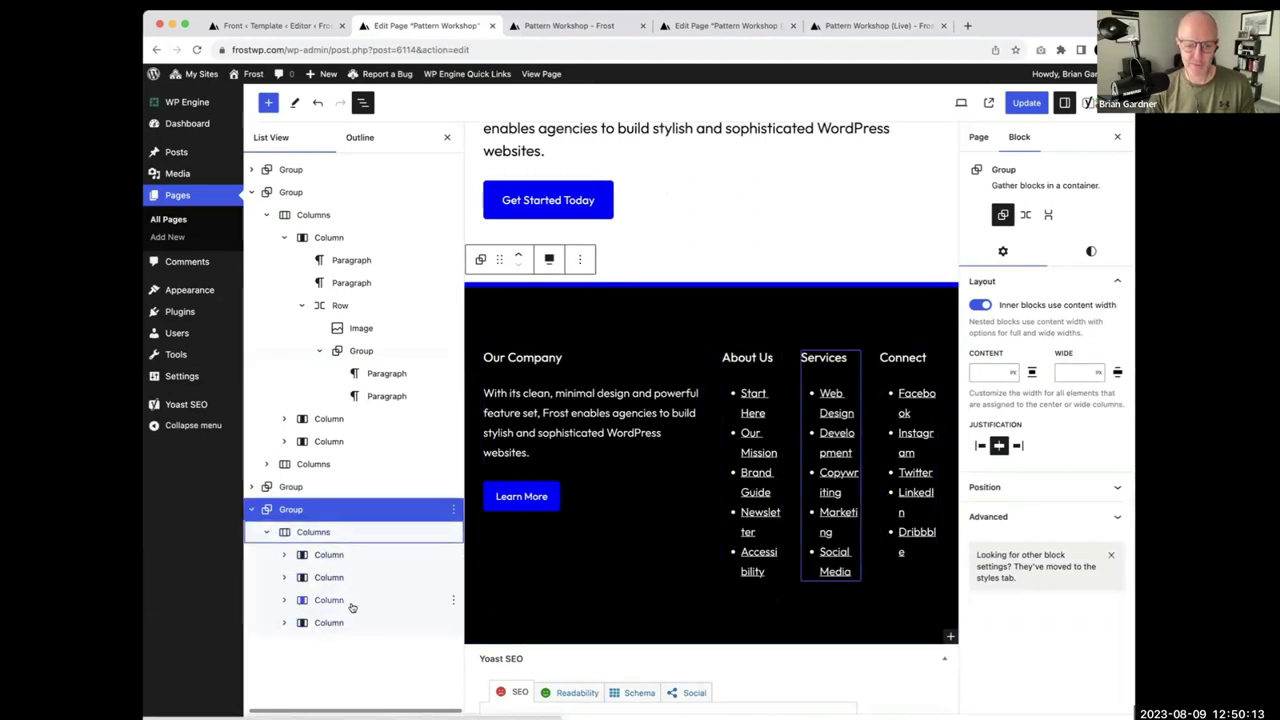
click(329, 554)
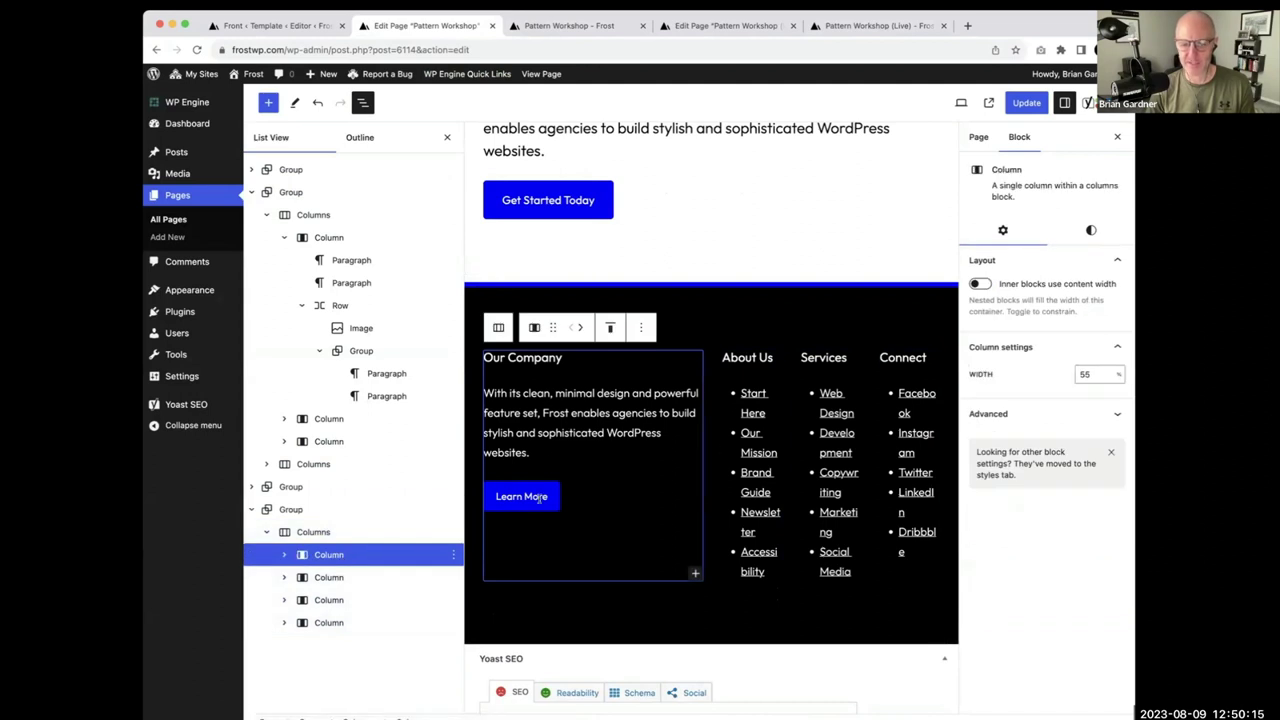
click(363, 576)
click(363, 598)
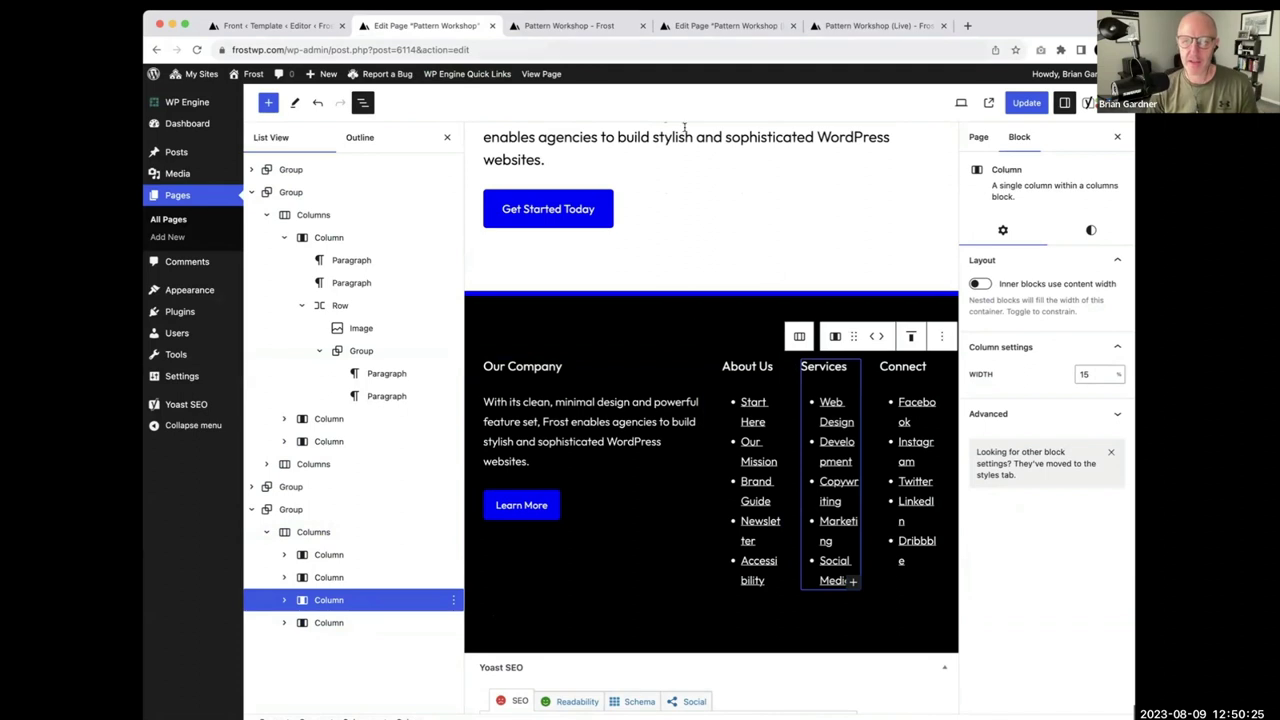
Set the footer Group's border colour to custom pink FF0082.
click(648, 293)
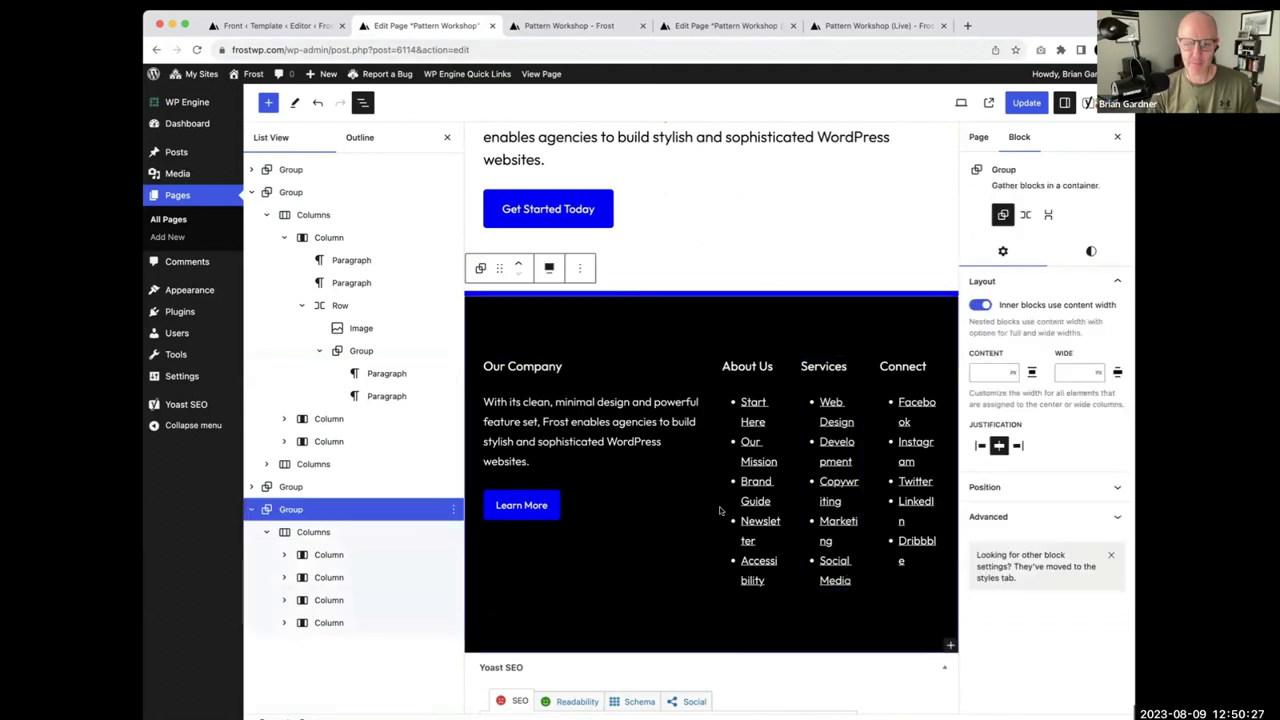
click(1090, 254)
scroll(1040, 500, down, 5)
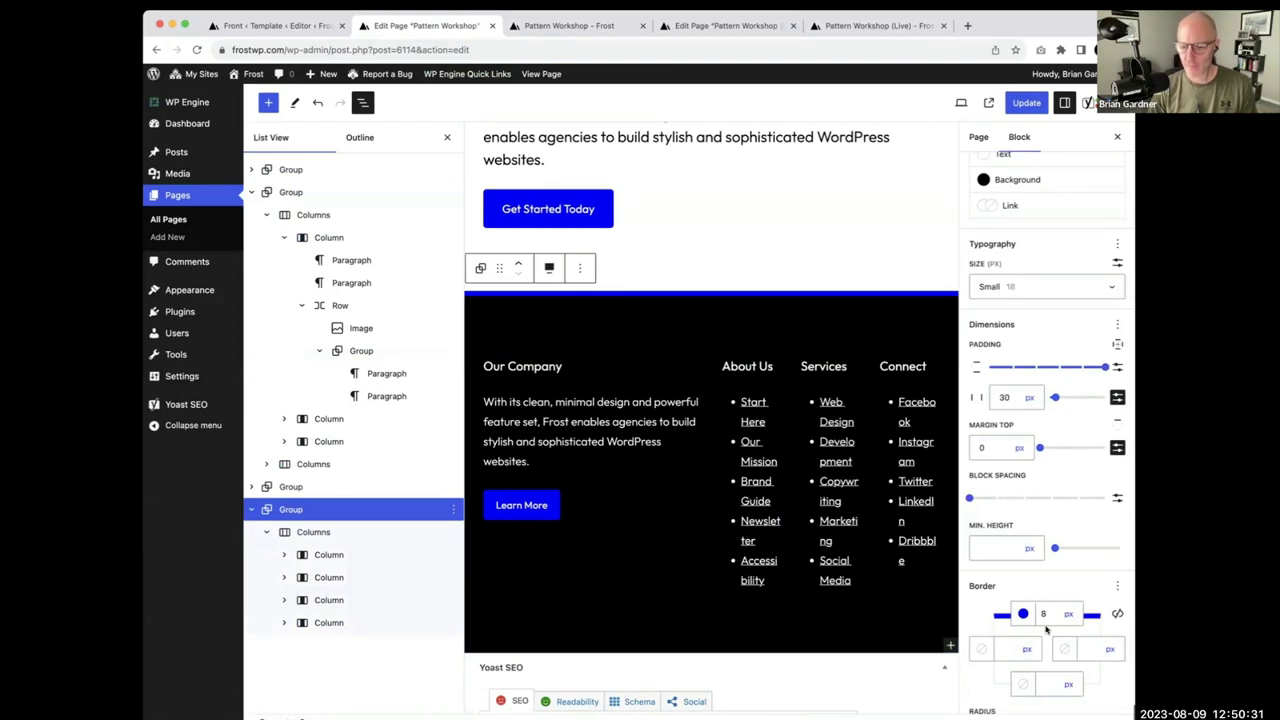
click(1020, 613)
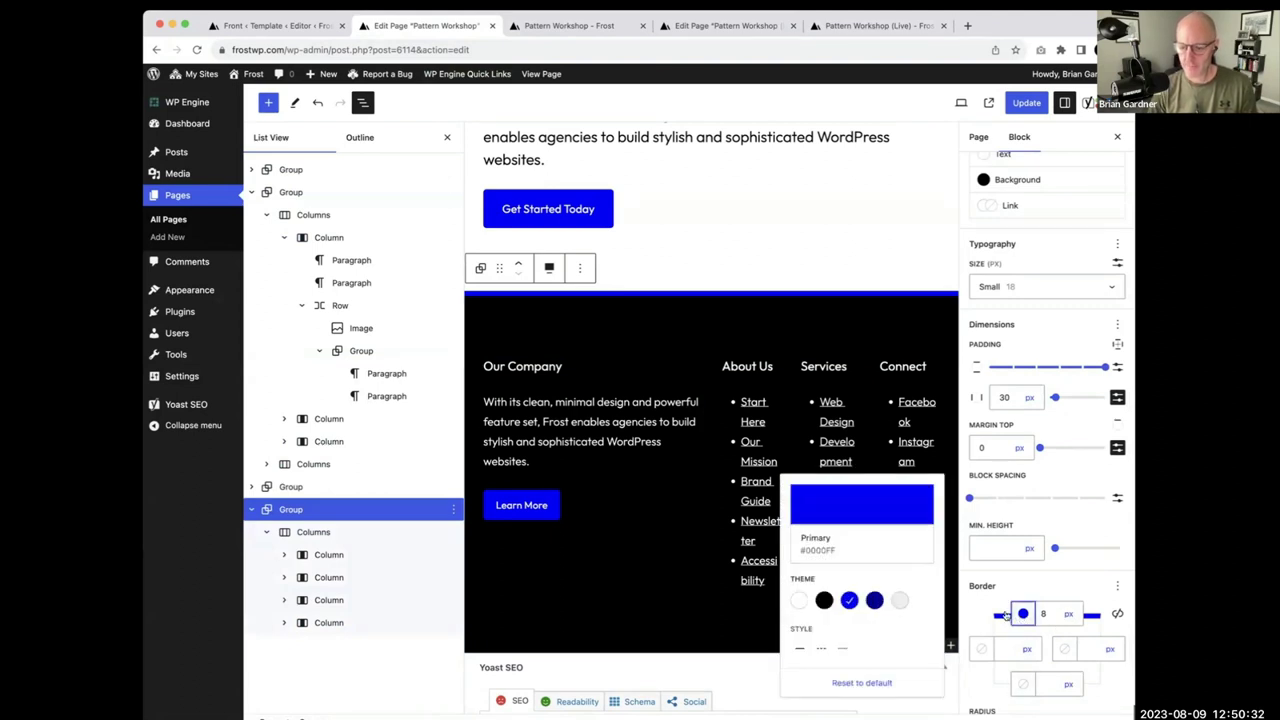
click(875, 600)
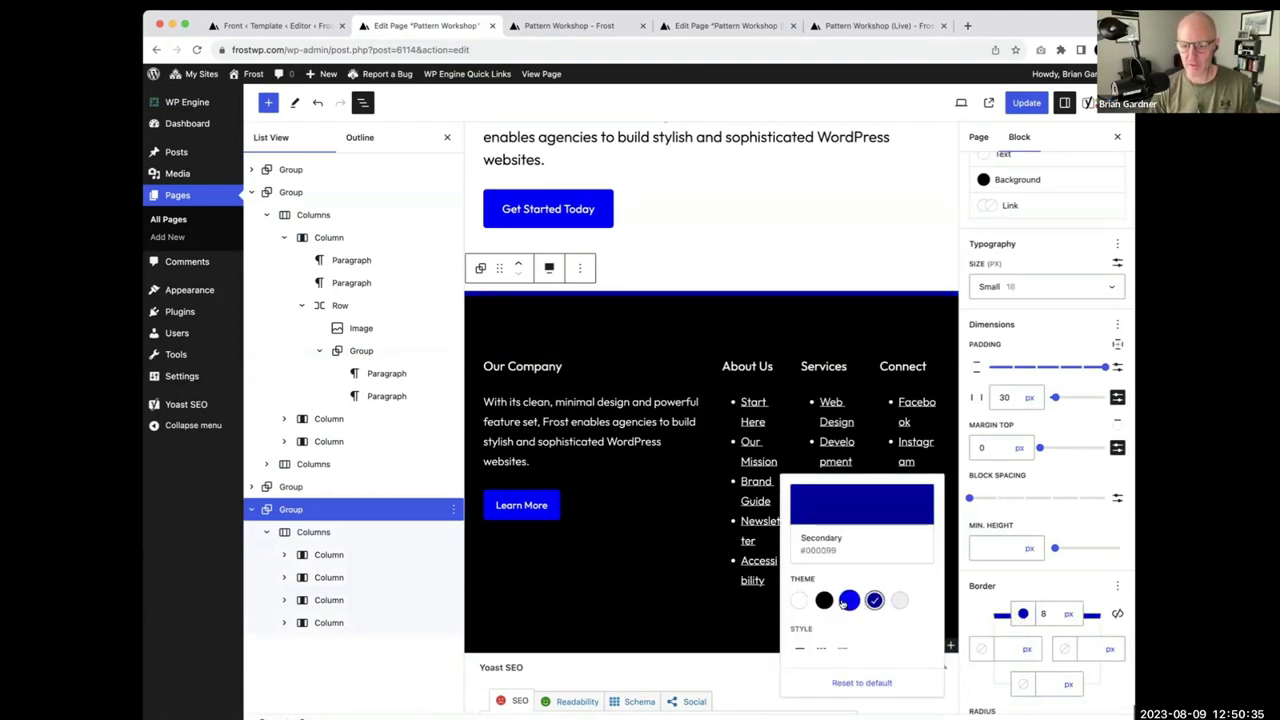
click(849, 600)
click(875, 497)
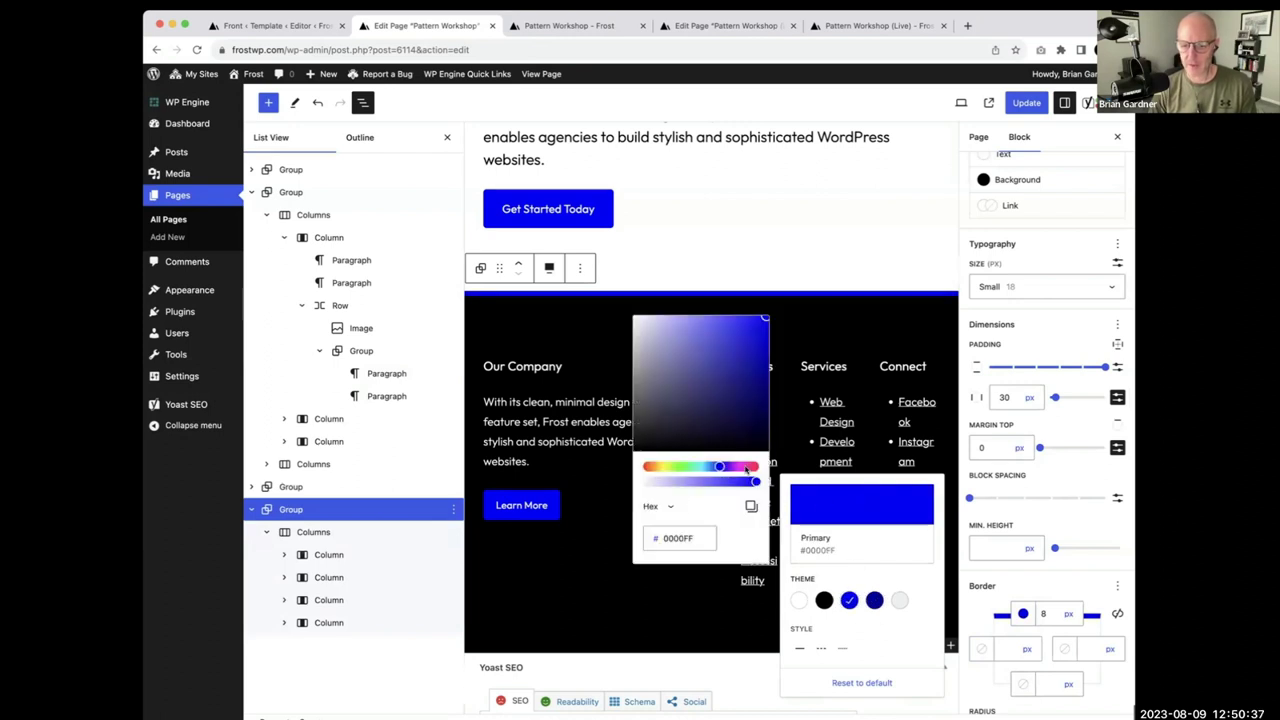
click(745, 467)
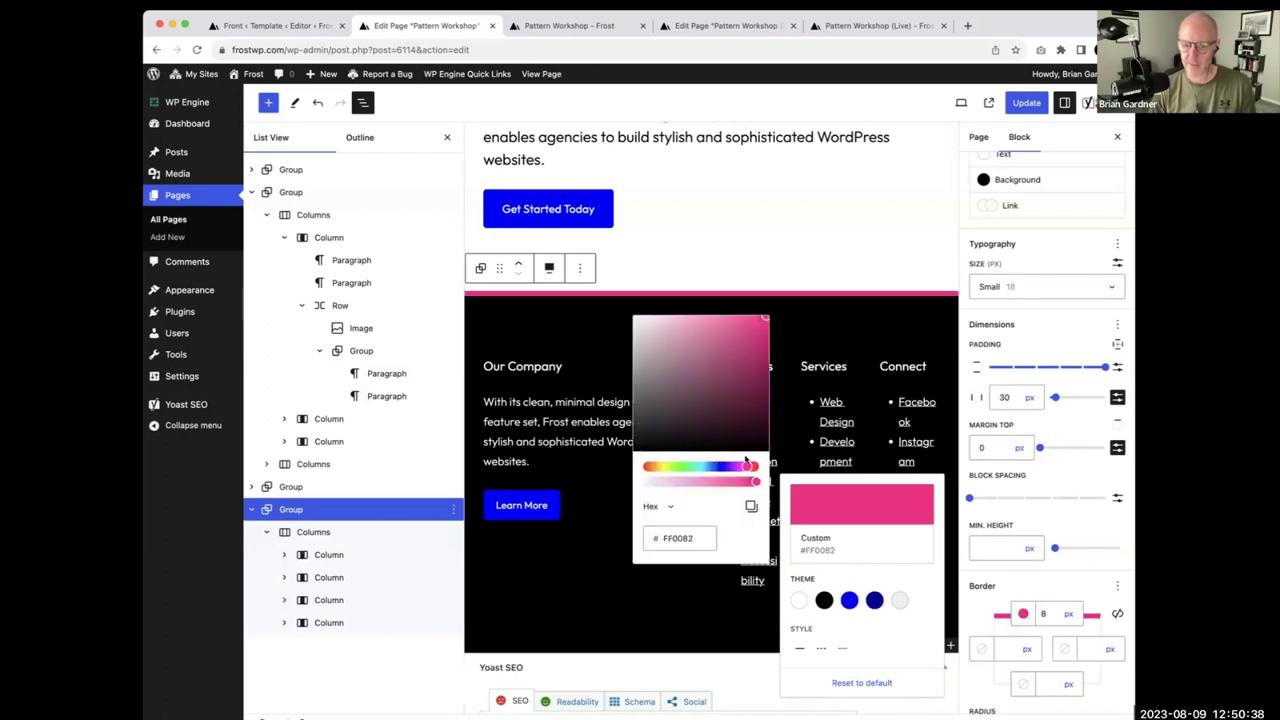
Set the border width to 30 px, update, and reload the front-end page.
click(1022, 613)
text(30)
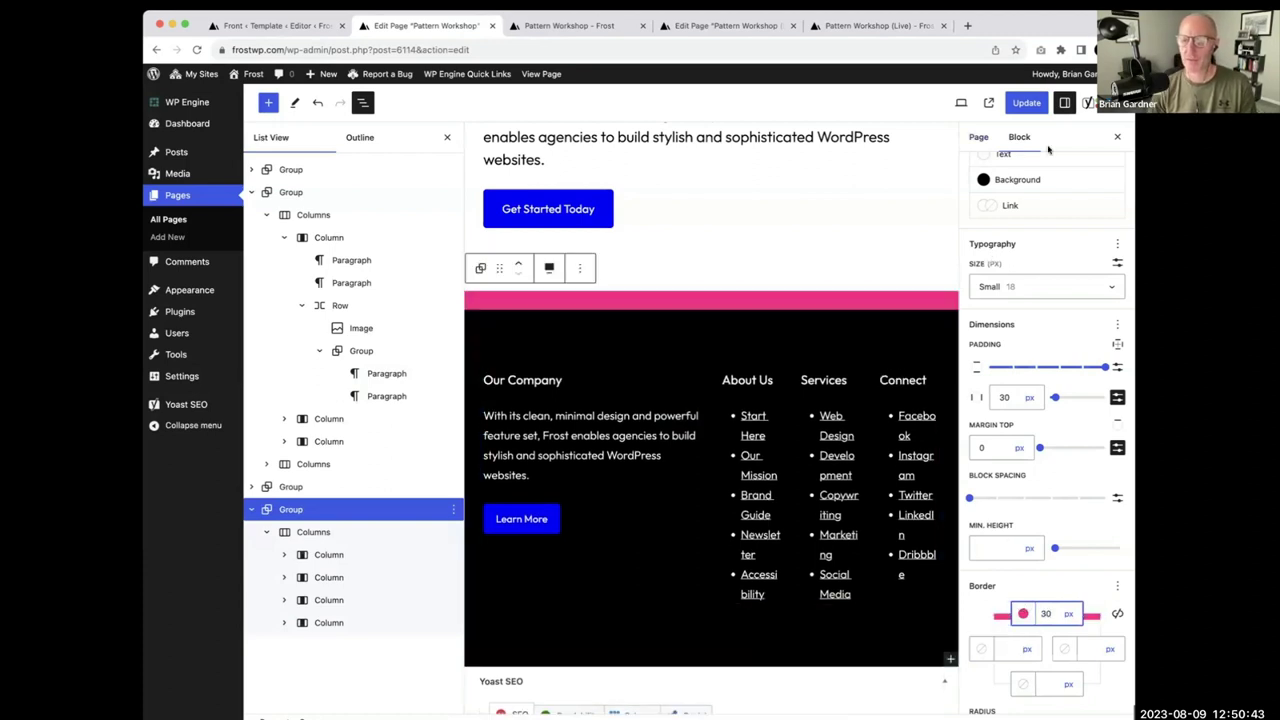
click(1017, 104)
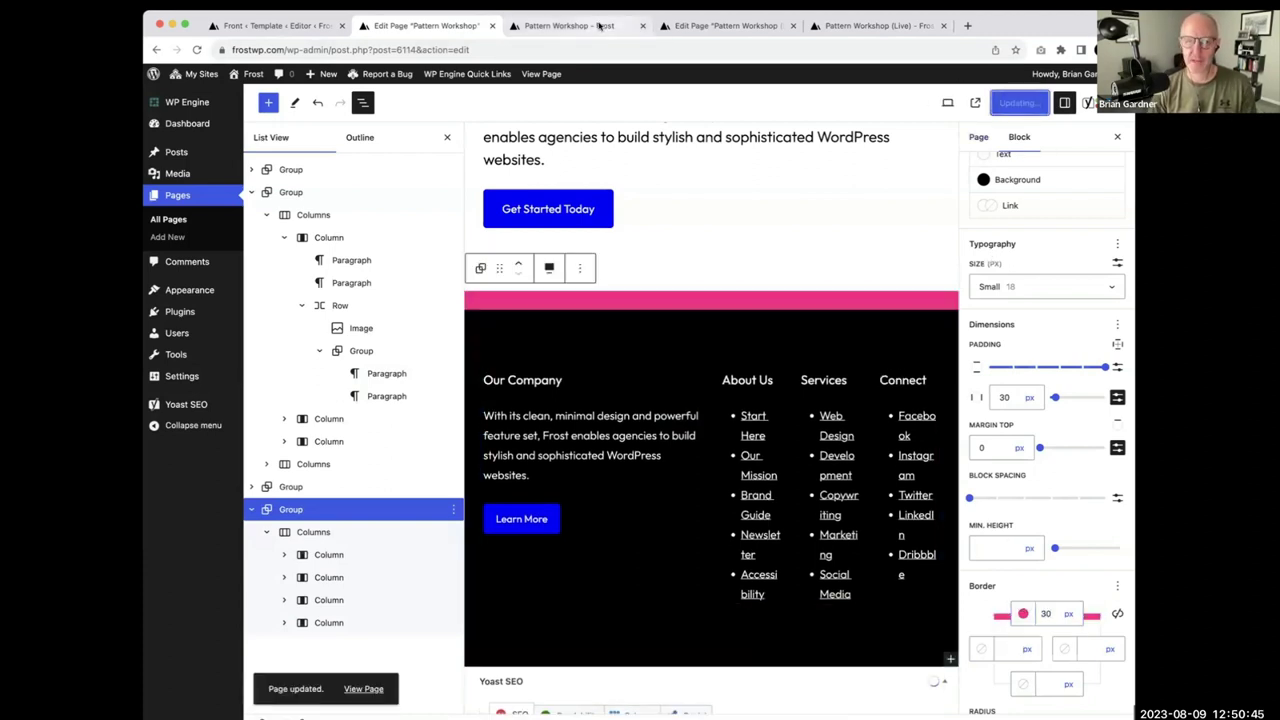
click(598, 26)
key(super+r)
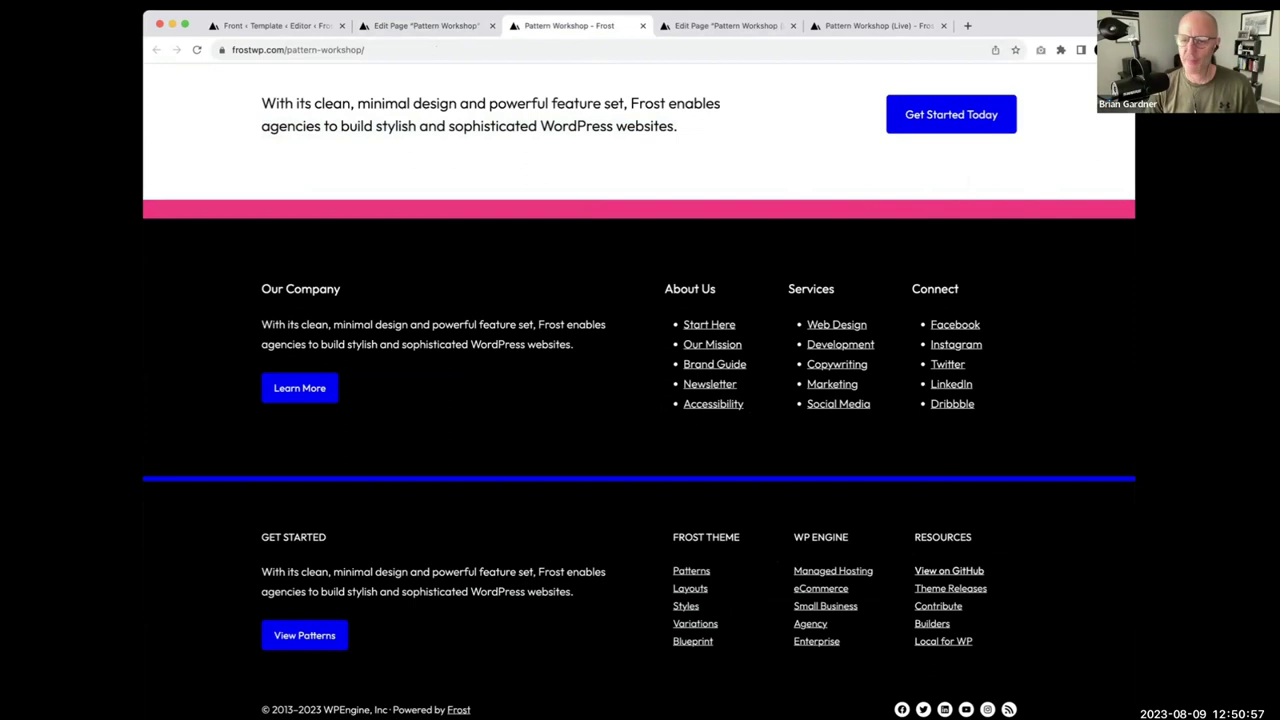
Switch to the Pattern Workshop (Live) tab showing the Portfolio section.
click(890, 27)
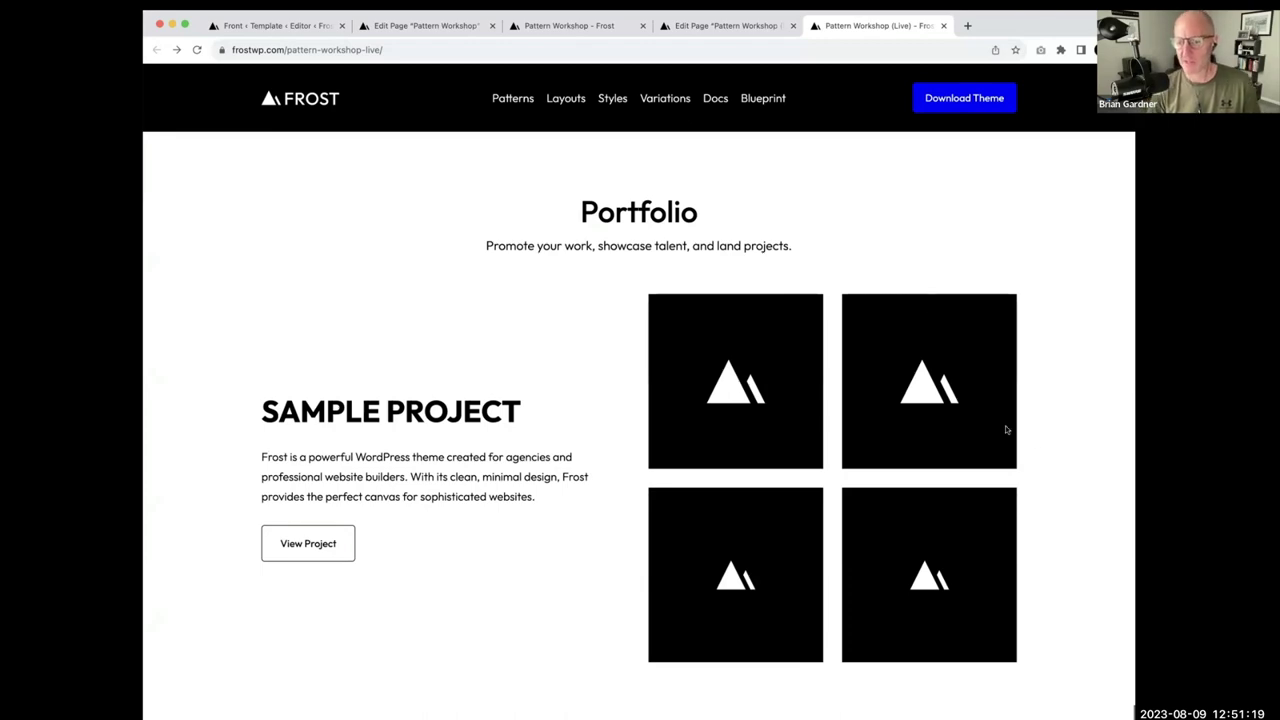
Scroll the live page, then return to editing the Pattern Workshop (Live) page.
scroll(826, 281, down, 10)
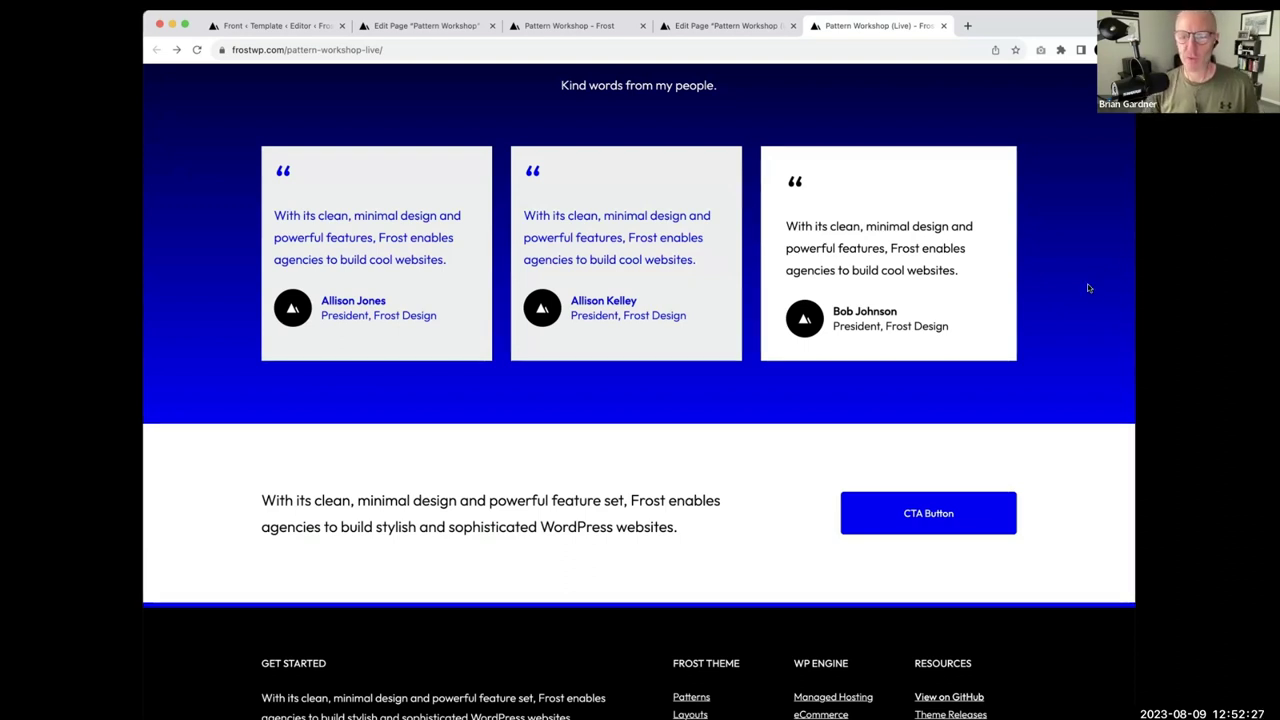
click(722, 25)
scroll(552, 232, up, 10)
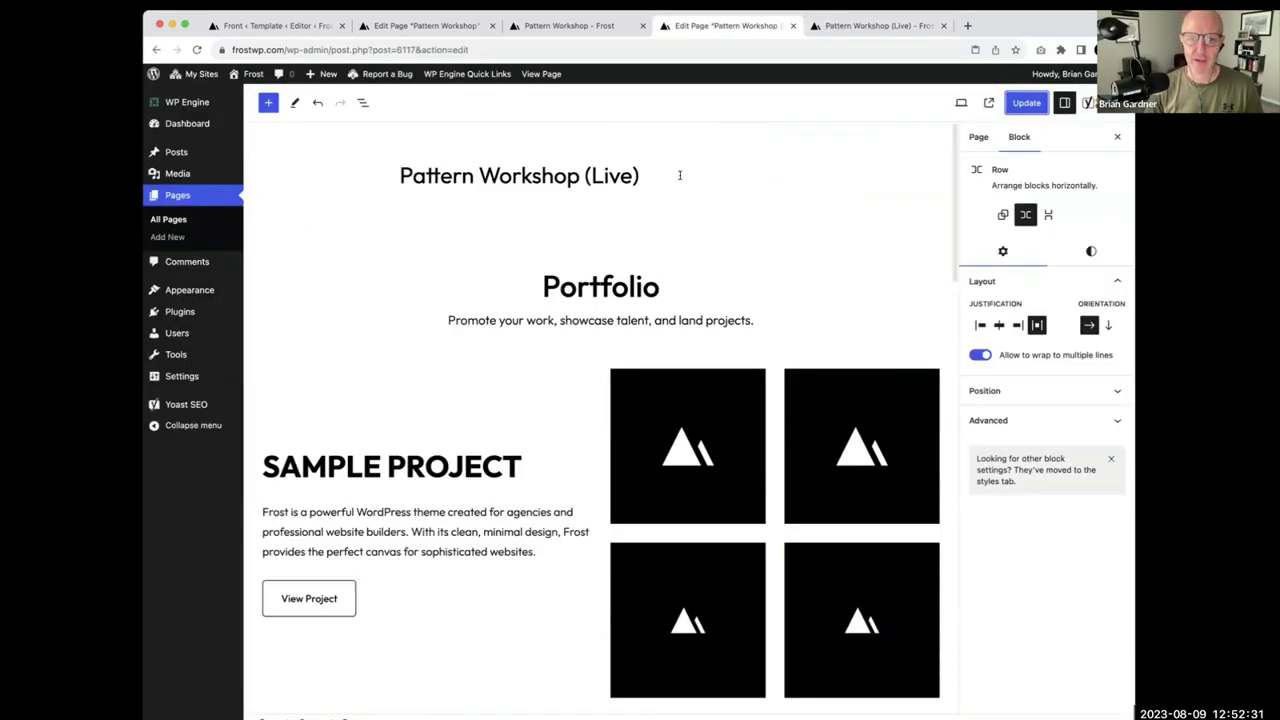
Insert the 'Call-to-action with text, button' pattern from Patterns > Call to Action below the title.
click(538, 150)
click(267, 103)
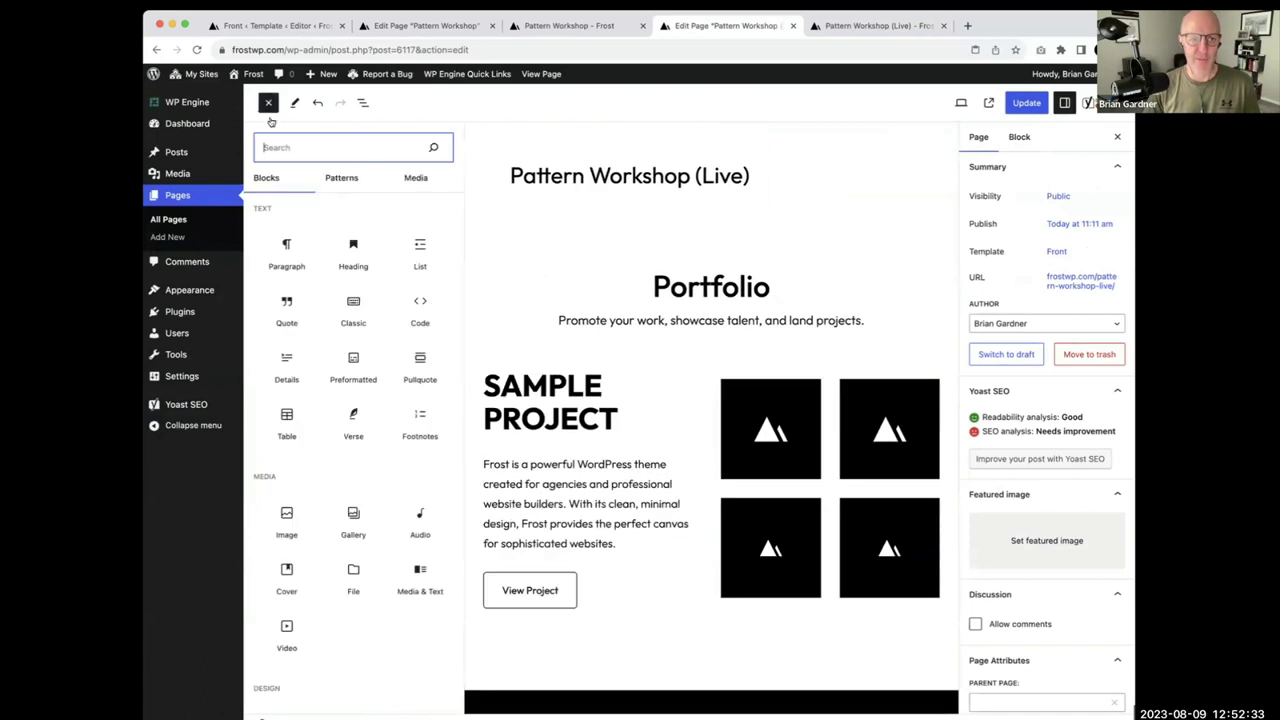
click(338, 179)
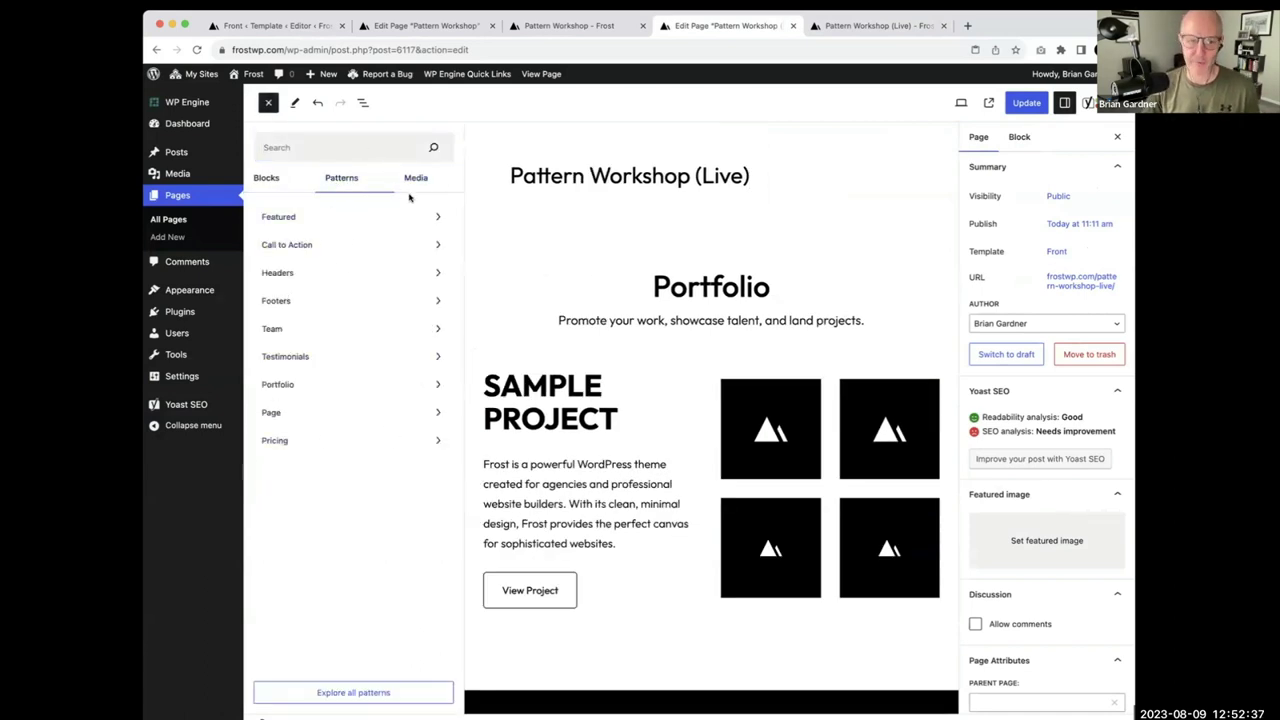
click(323, 245)
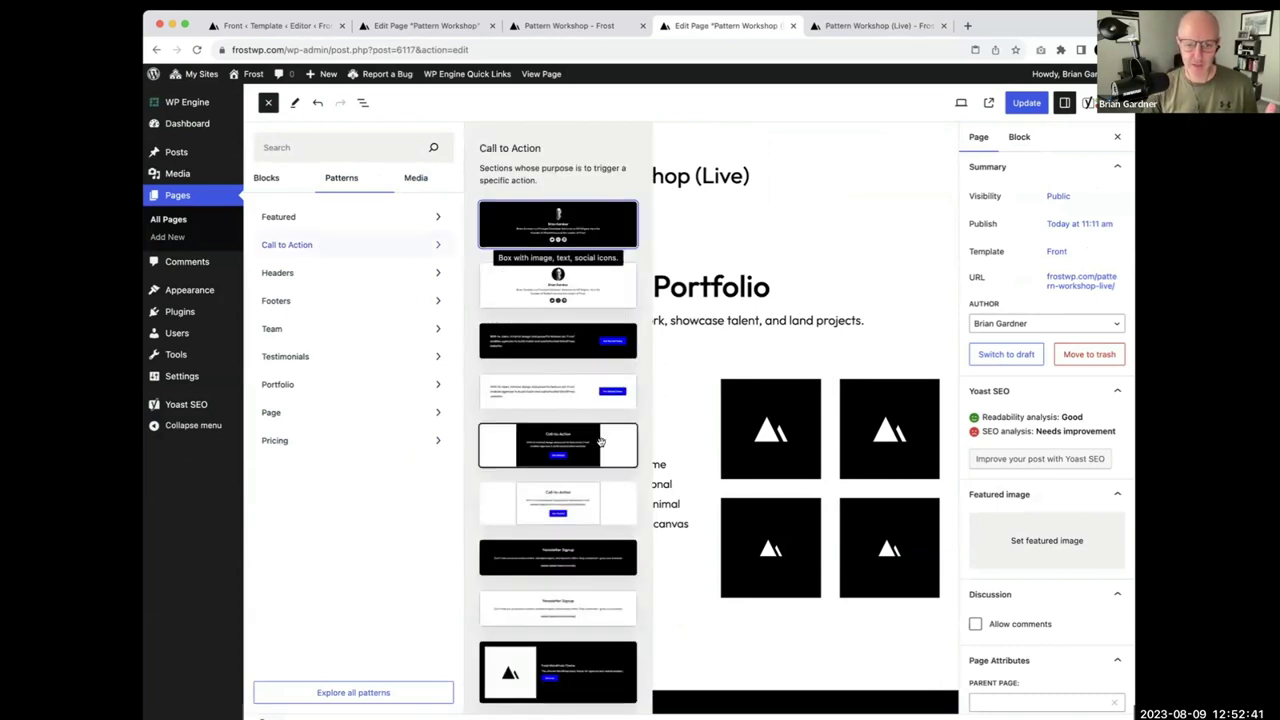
click(605, 444)
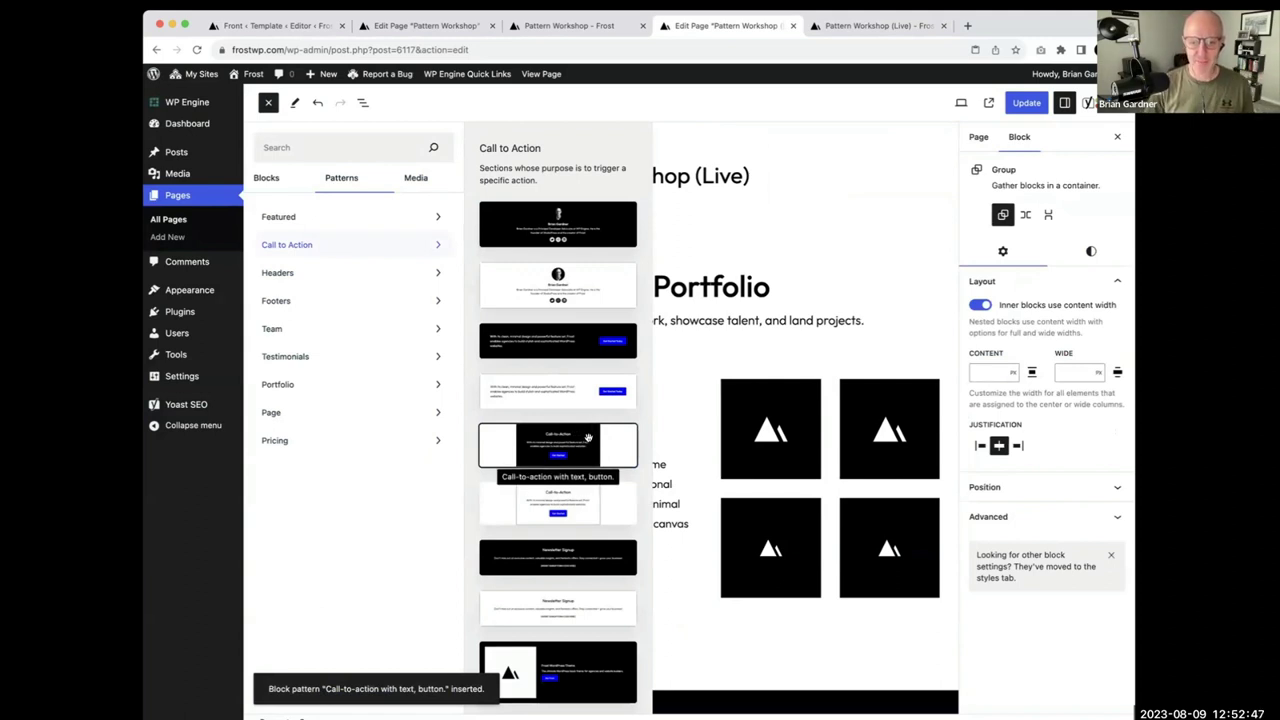
click(800, 320)
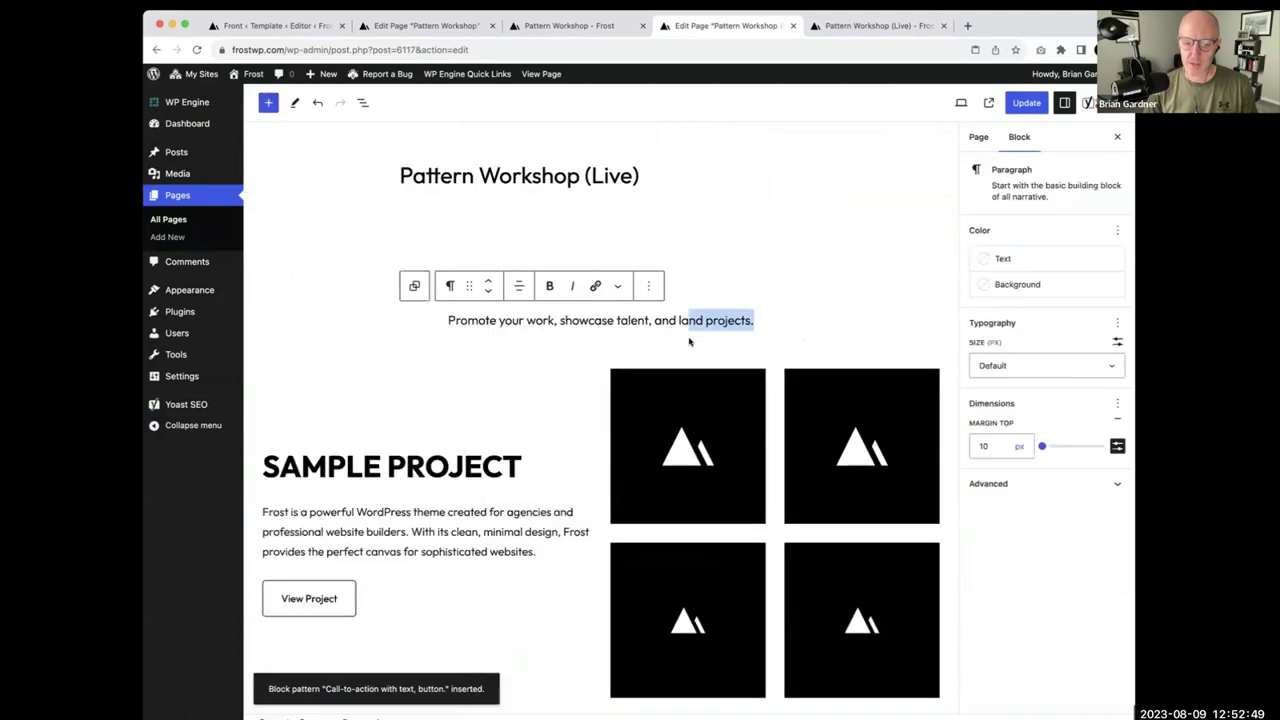
scroll(688, 340, down, 10)
scroll(688, 342, down, 10)
scroll(686, 346, up, 5)
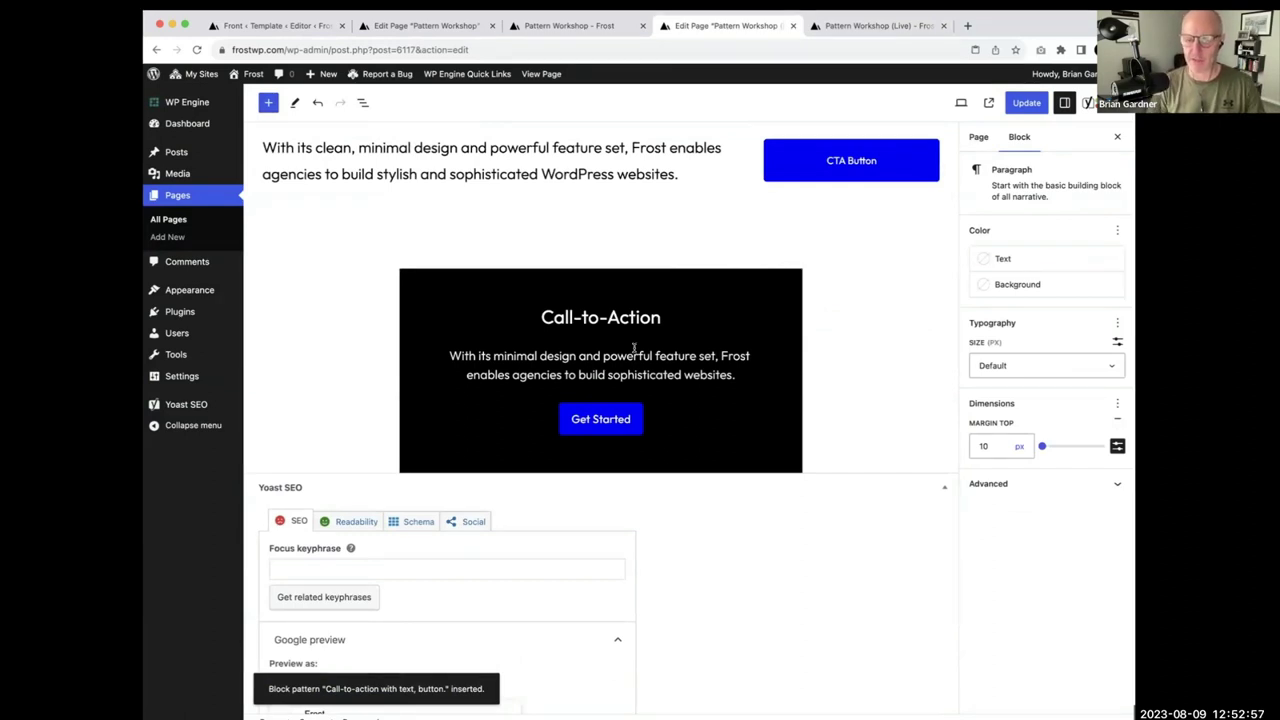
click(736, 280)
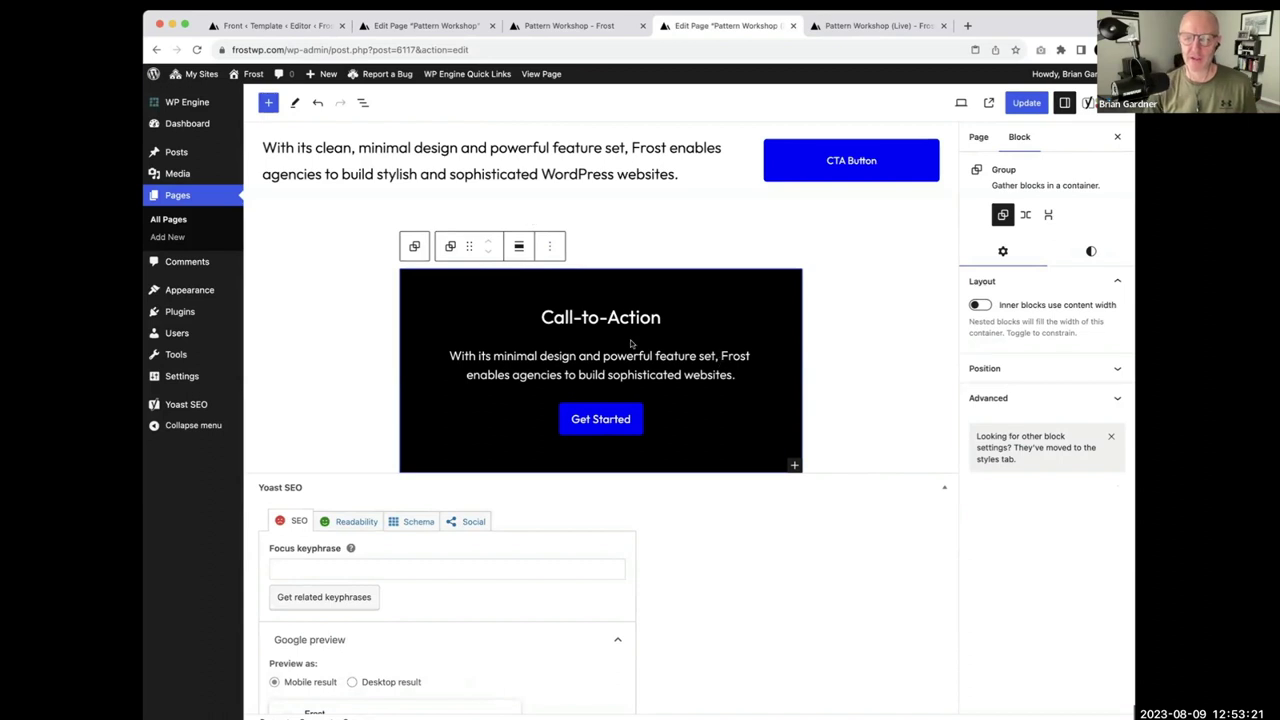
scroll(772, 353, down, 3)
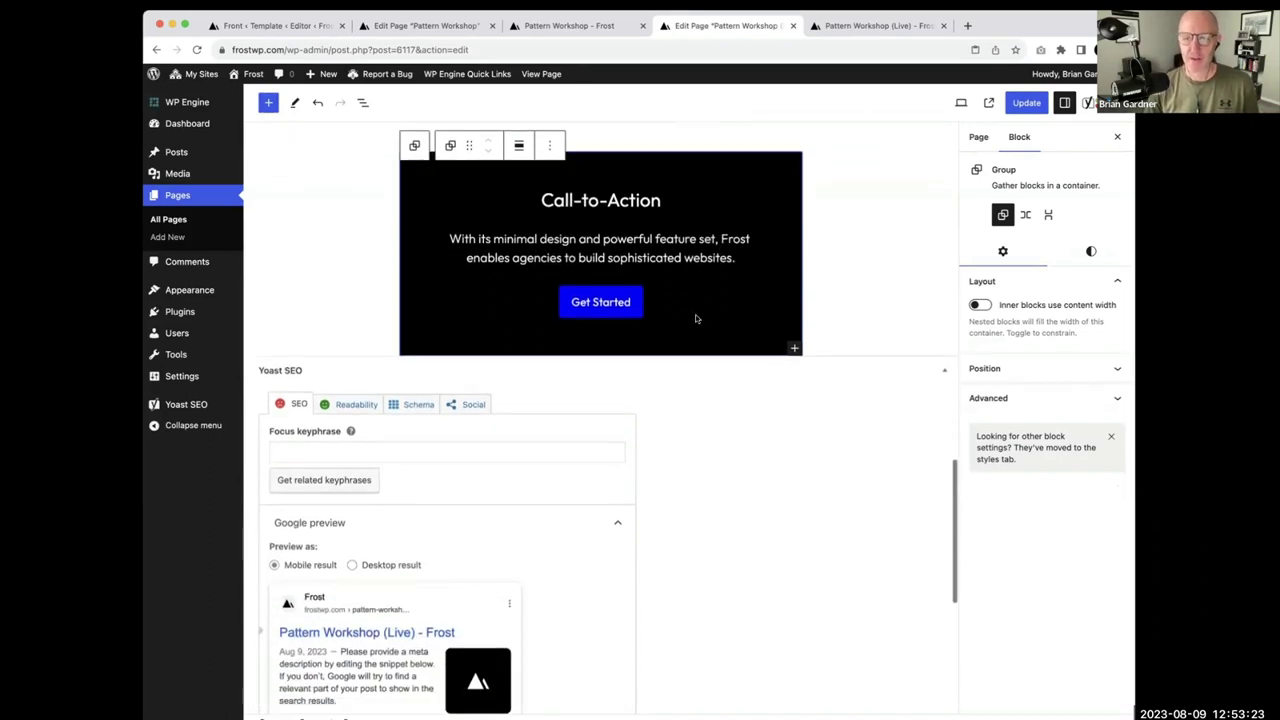
scroll(694, 317, up, 3)
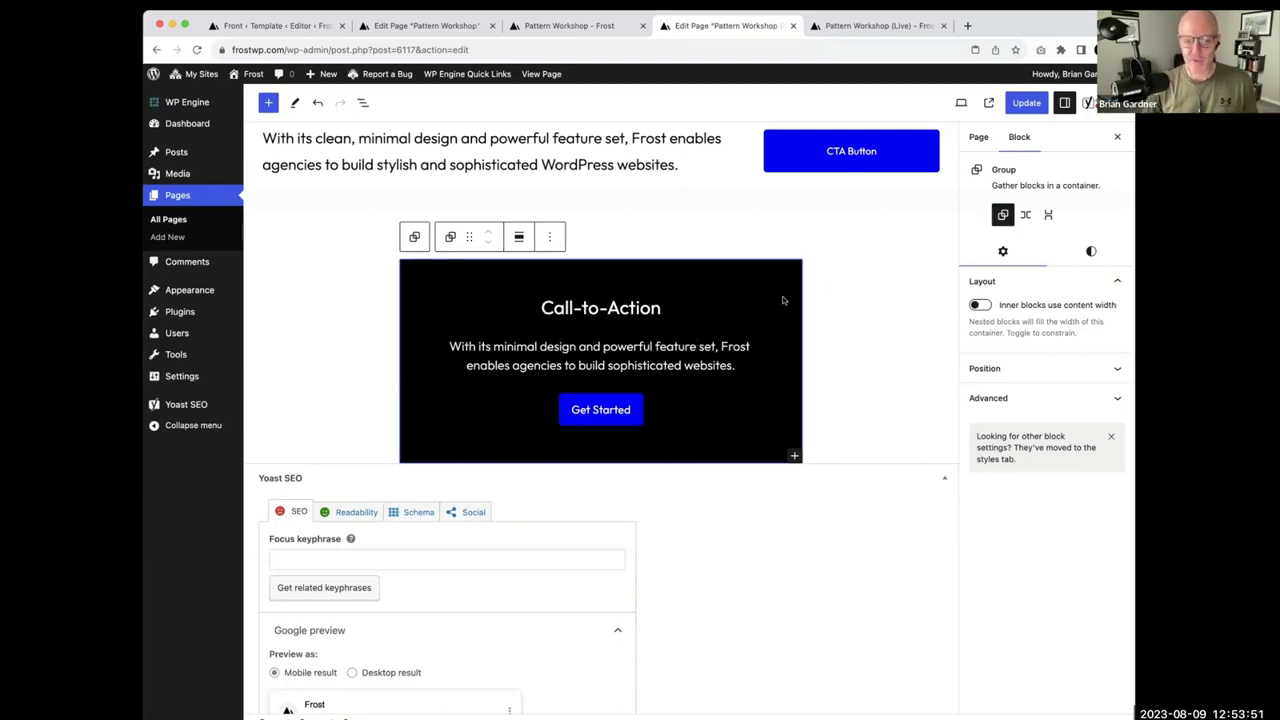
Turn the Call-to-Action group into a synced pattern named 'My CTA' and update the page.
click(548, 235)
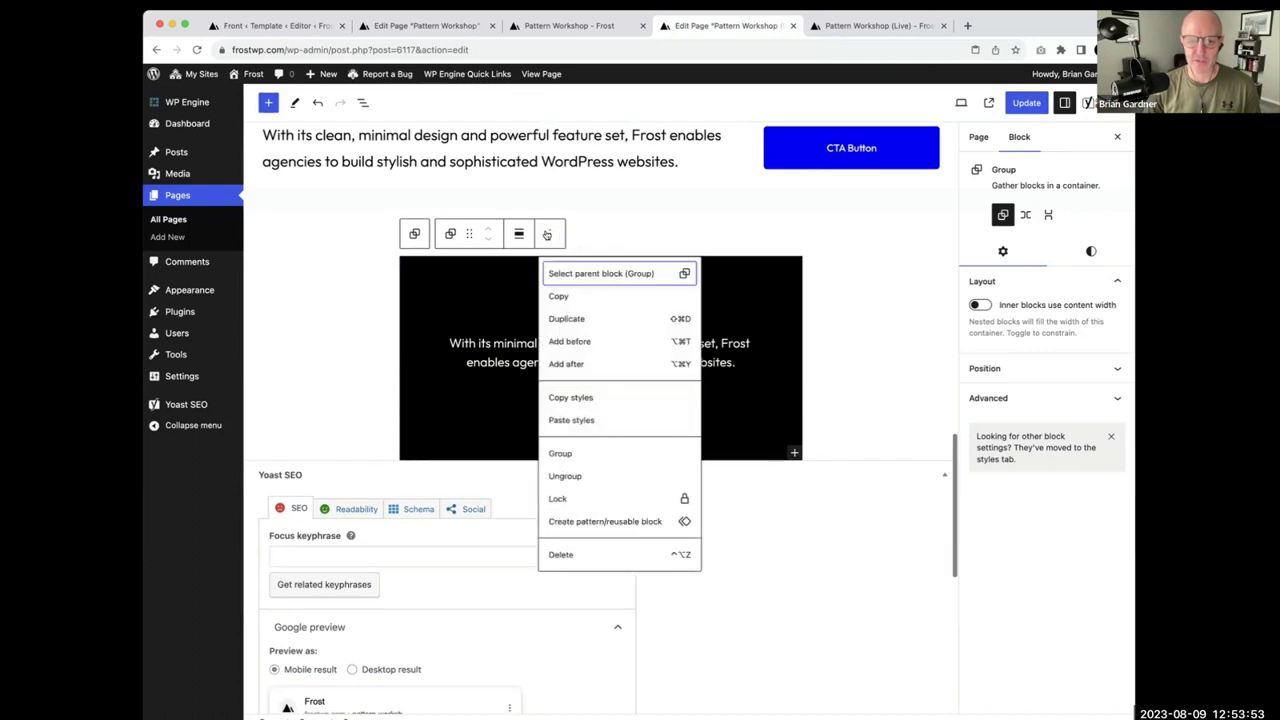
click(446, 293)
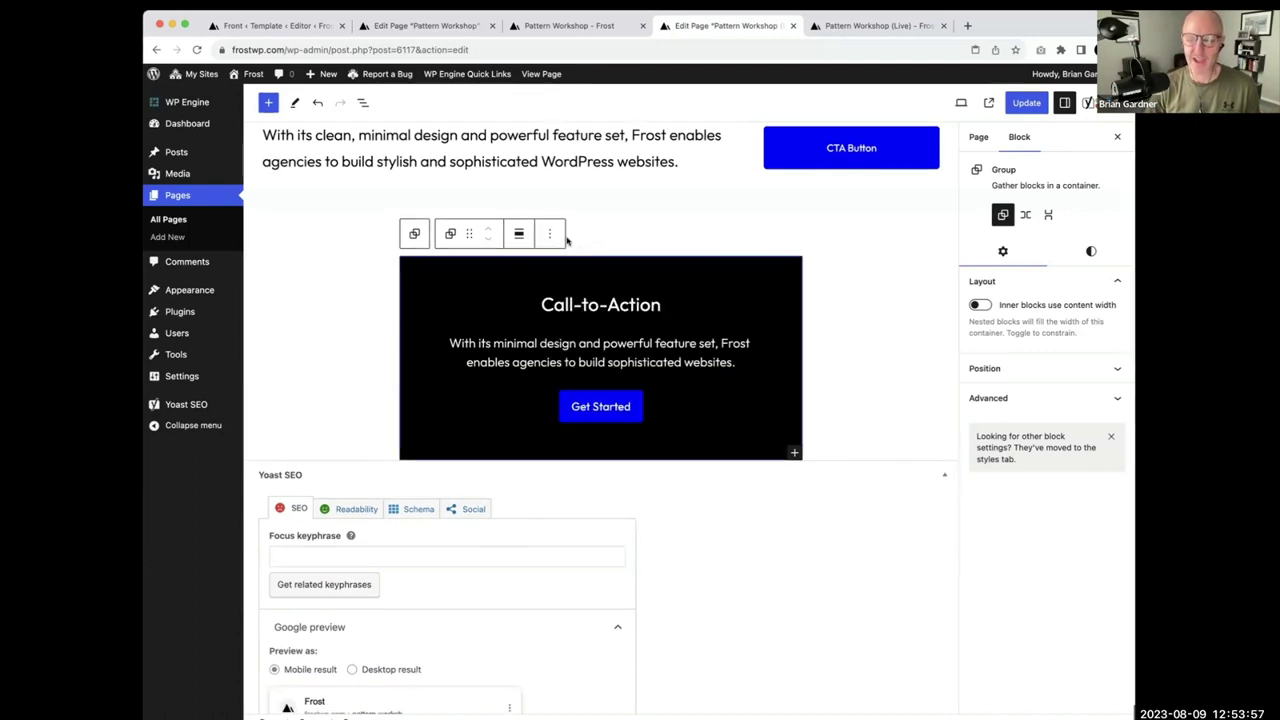
mouse_move(566, 240)
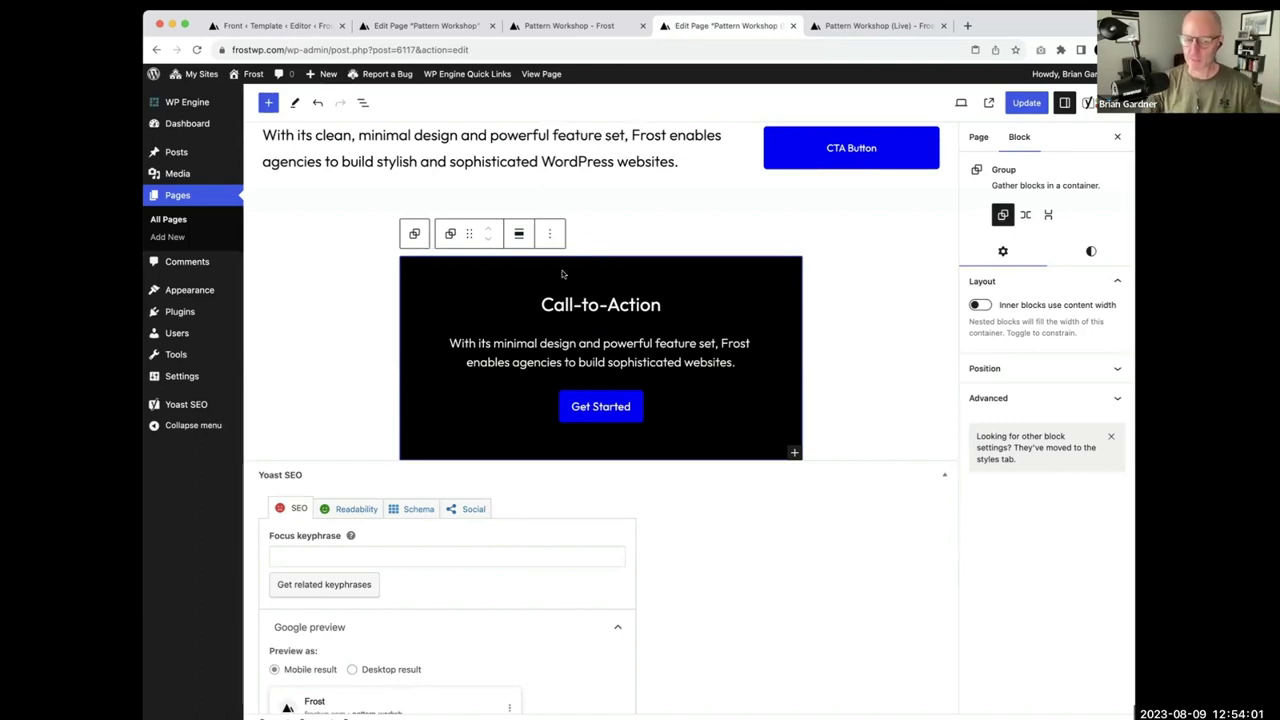
click(550, 236)
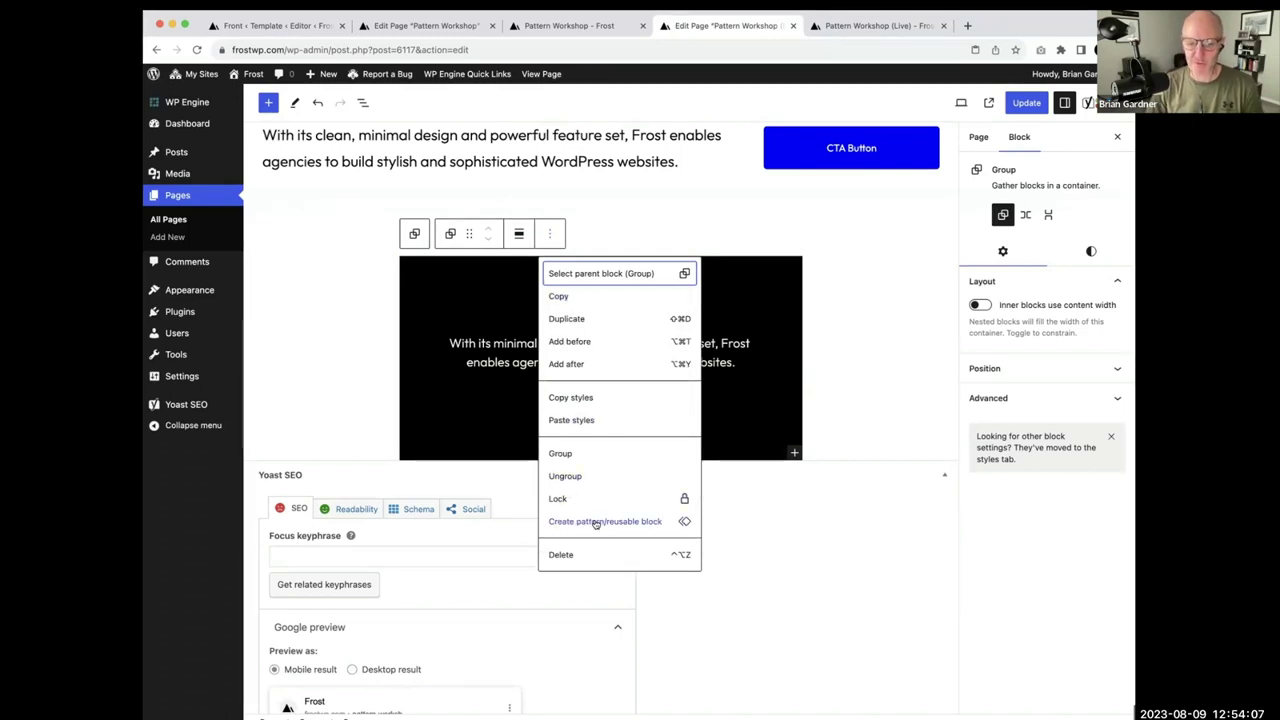
click(626, 525)
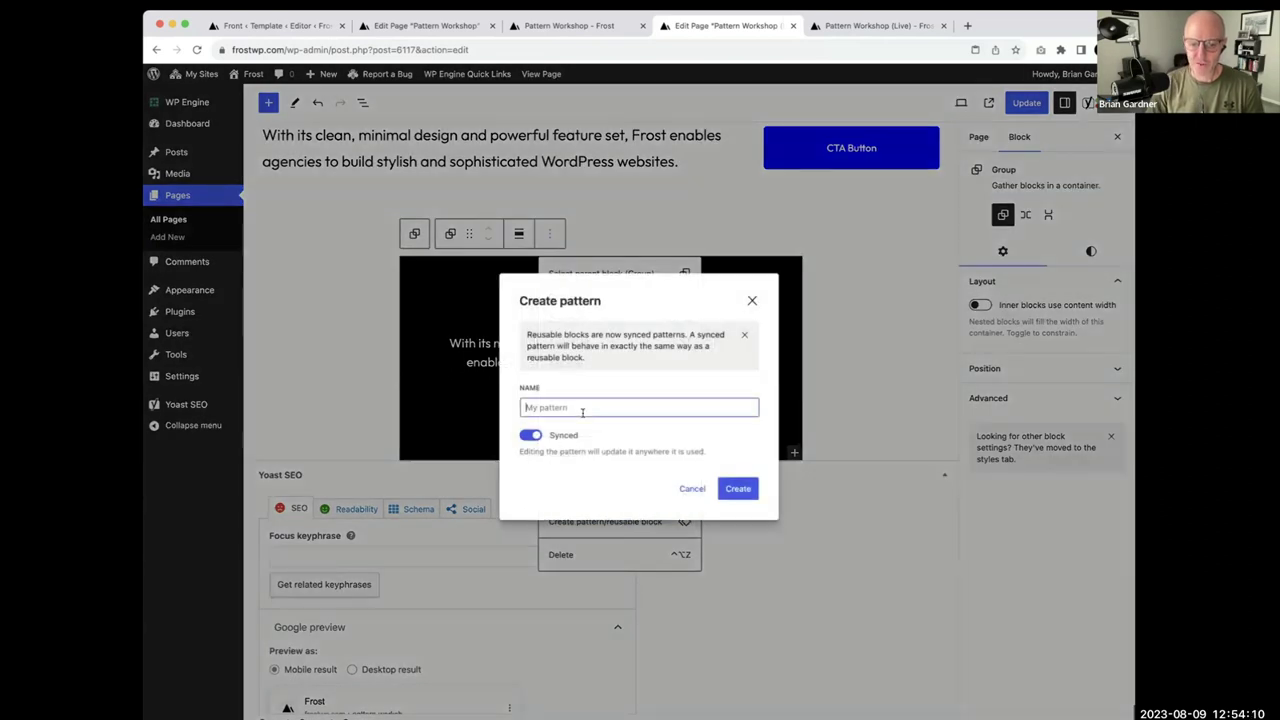
click(581, 409)
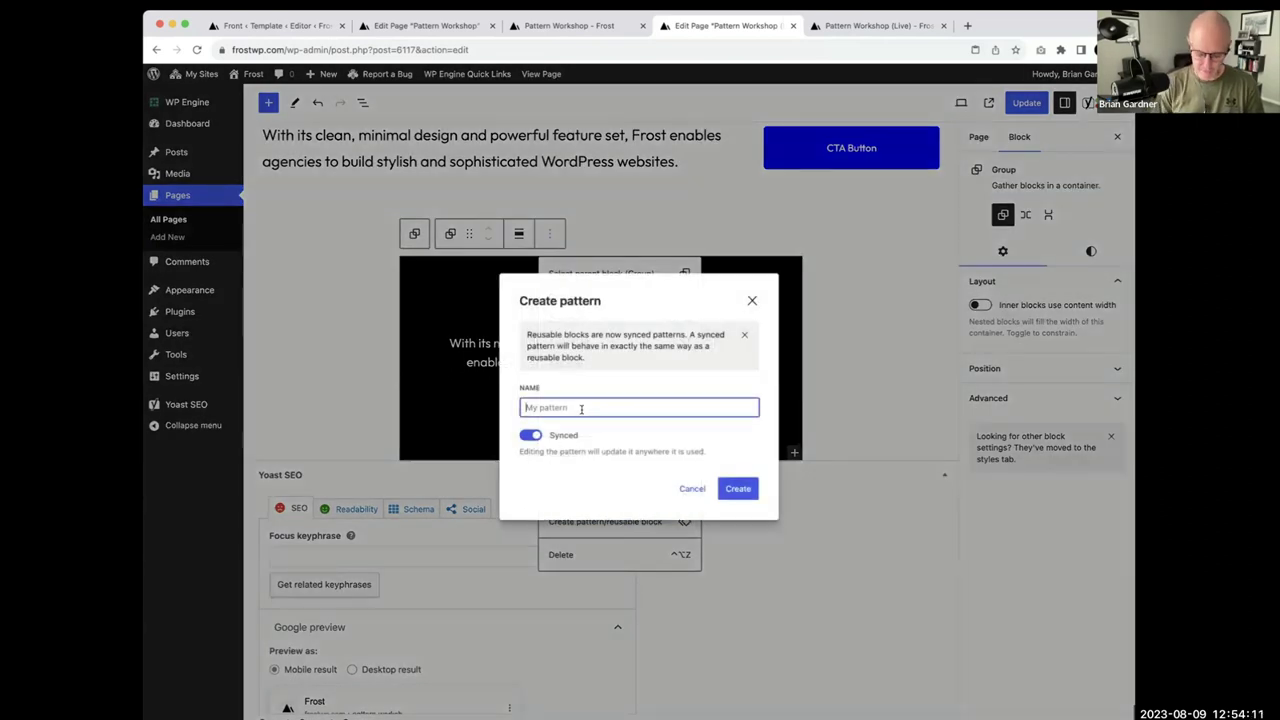
text(My CTA)
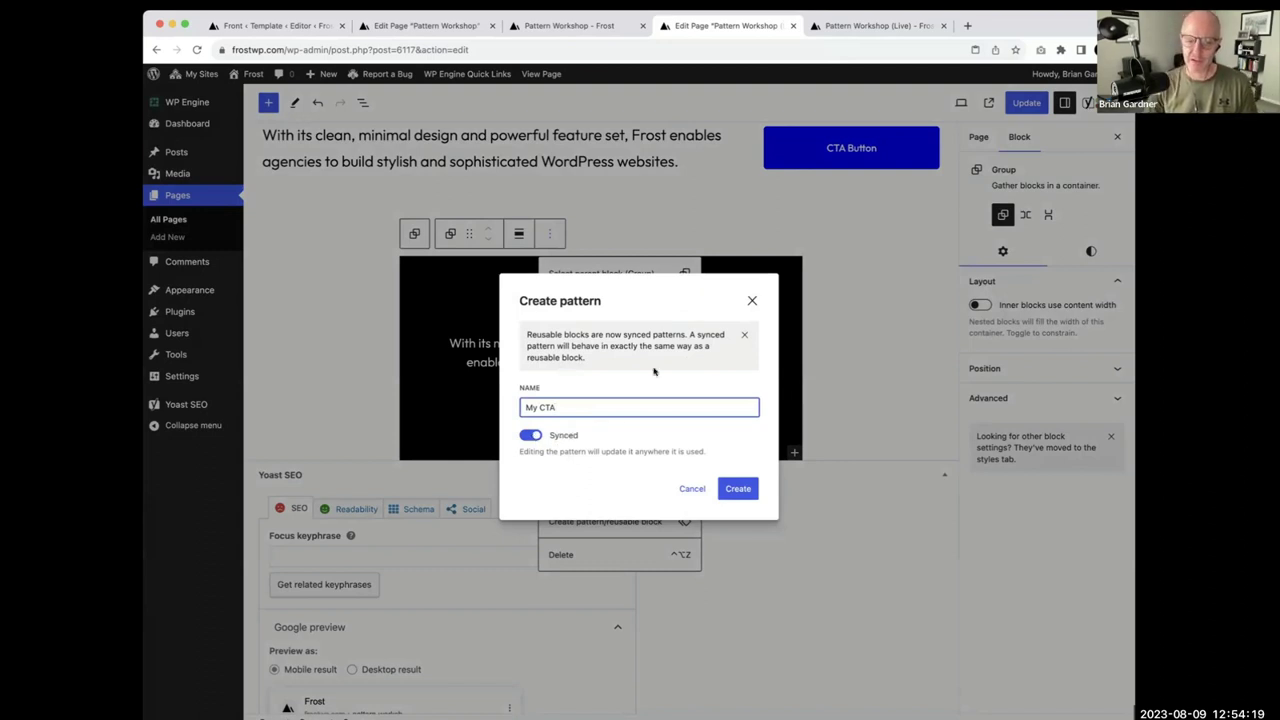
click(738, 489)
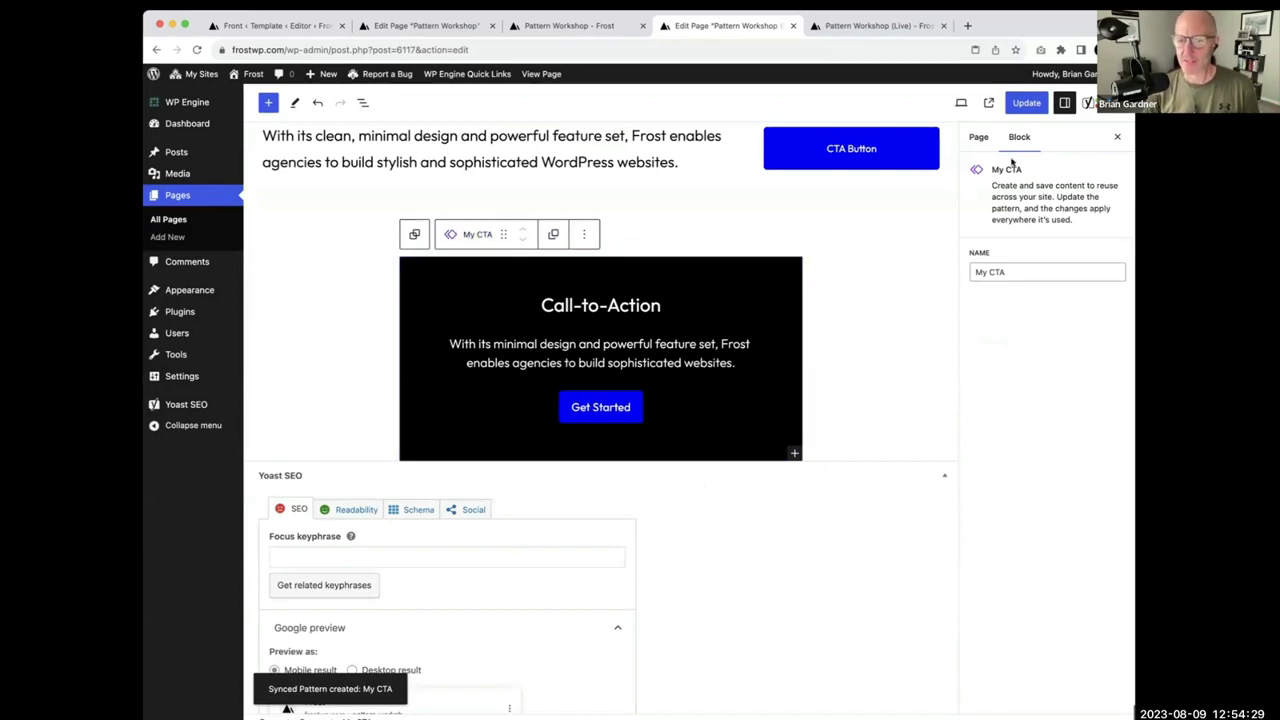
click(1024, 104)
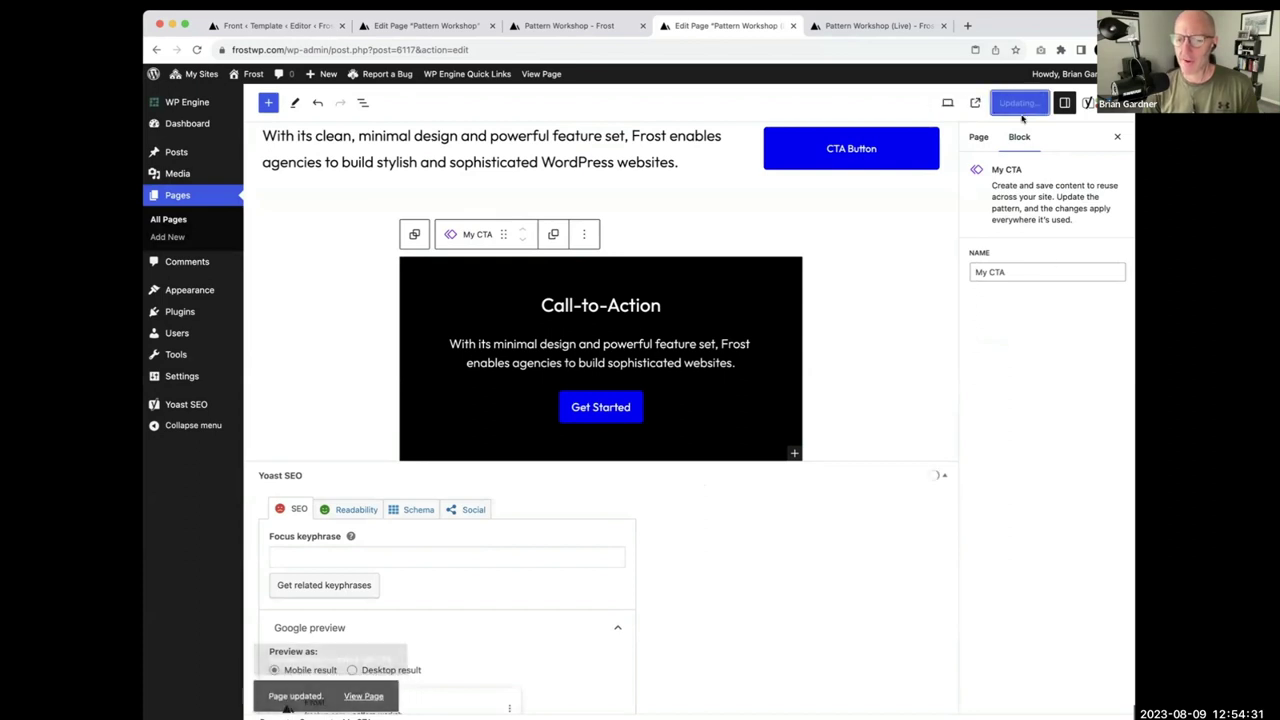
mouse_move(205, 301)
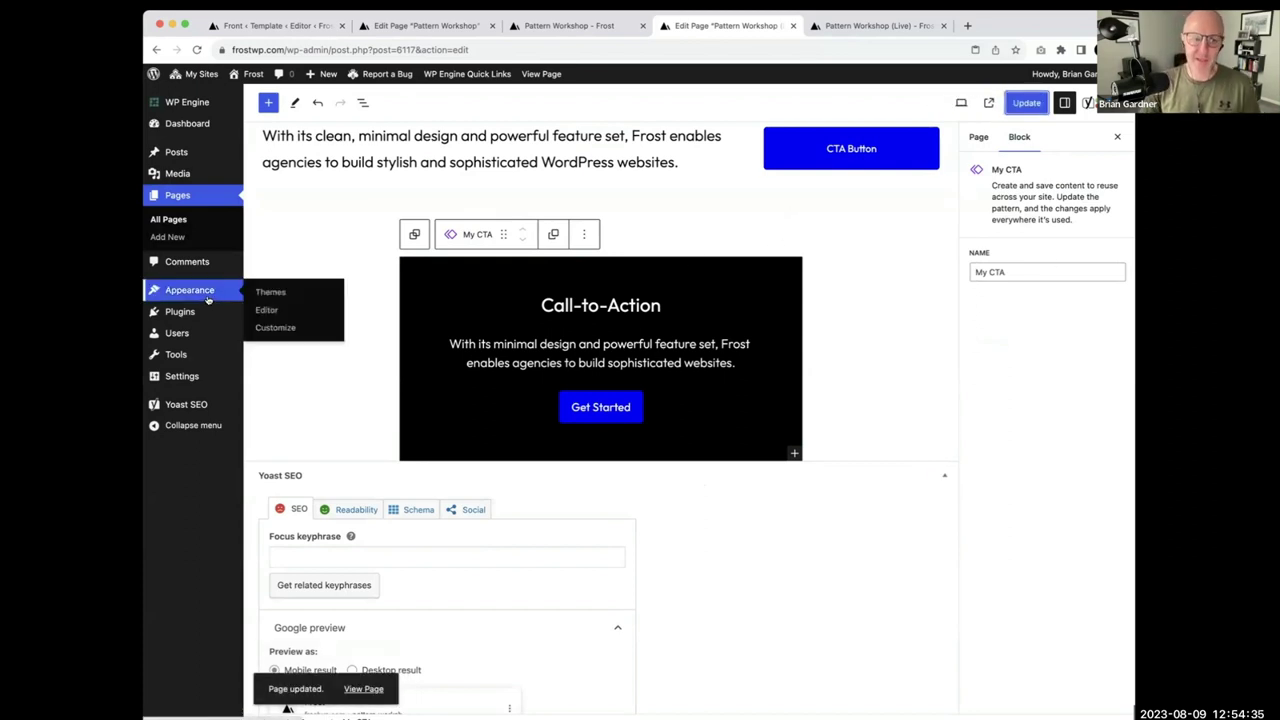
In the Site Editor's Patterns section, open the My CTA pattern from My patterns.
click(283, 313)
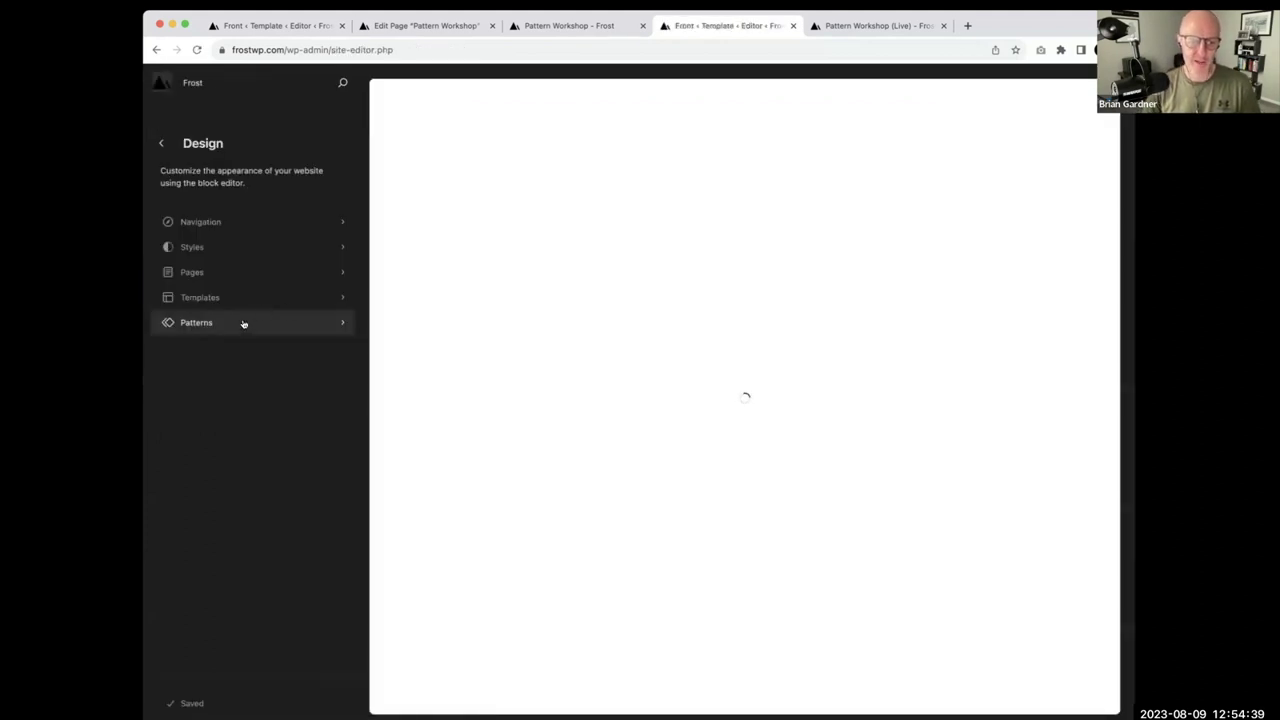
click(244, 322)
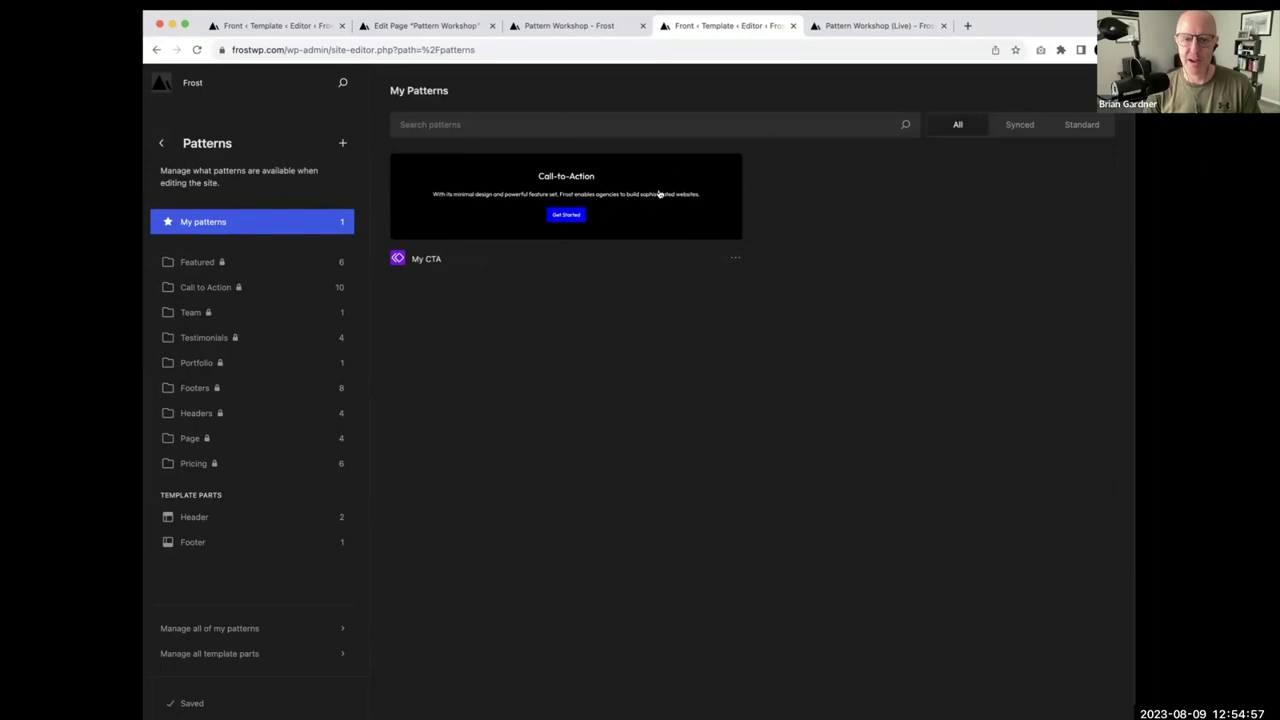
click(634, 208)
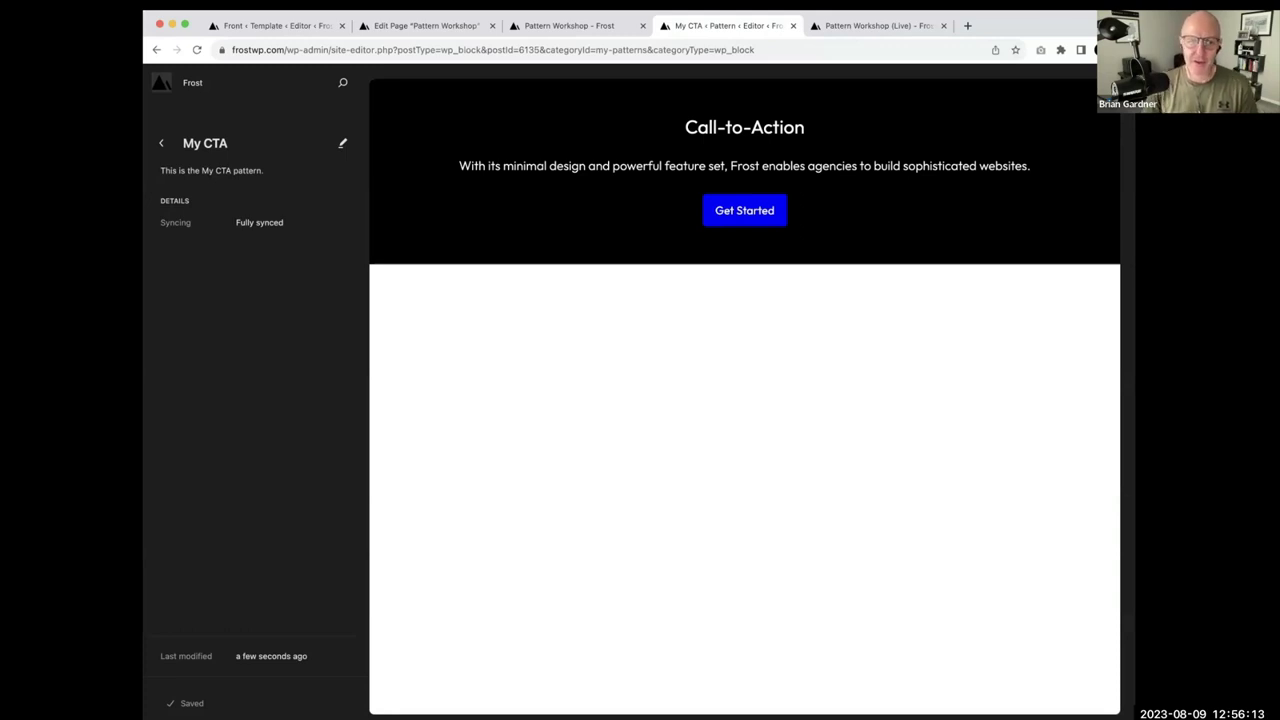
Duplicate the My CTA pattern as 'My CTA (Copy)' and return to the admin Dashboard.
click(162, 144)
click(732, 259)
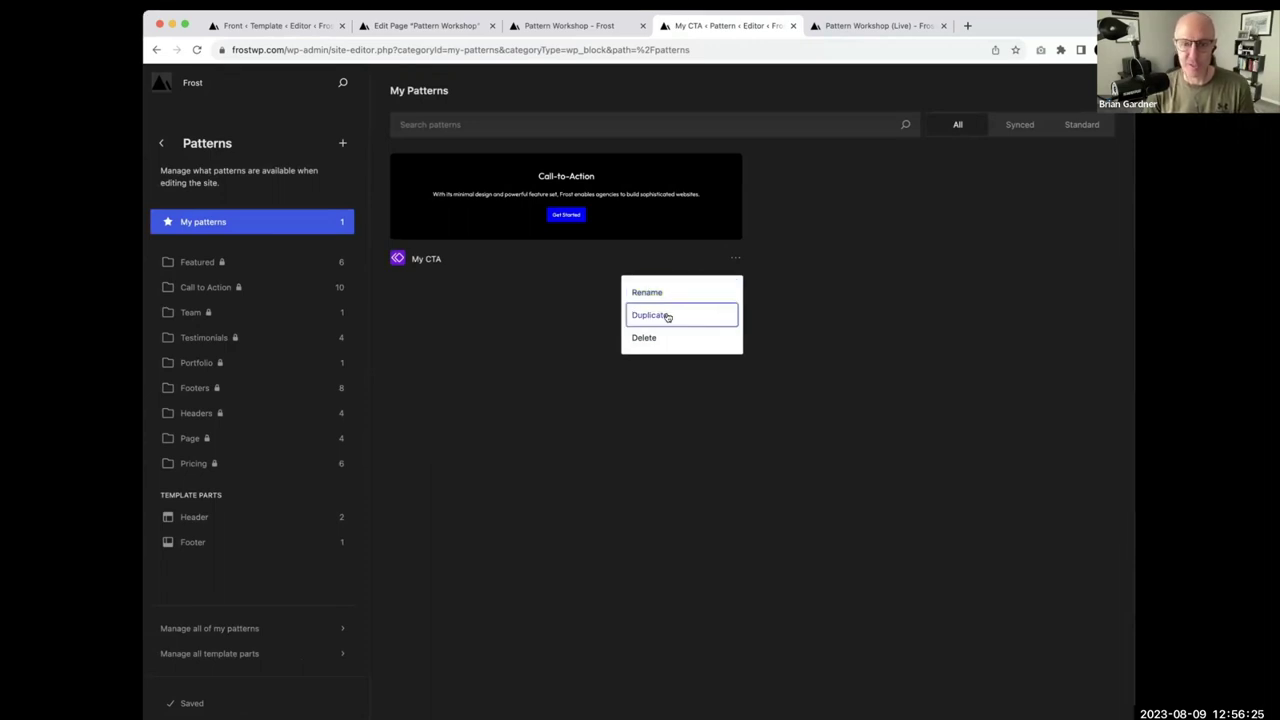
click(668, 316)
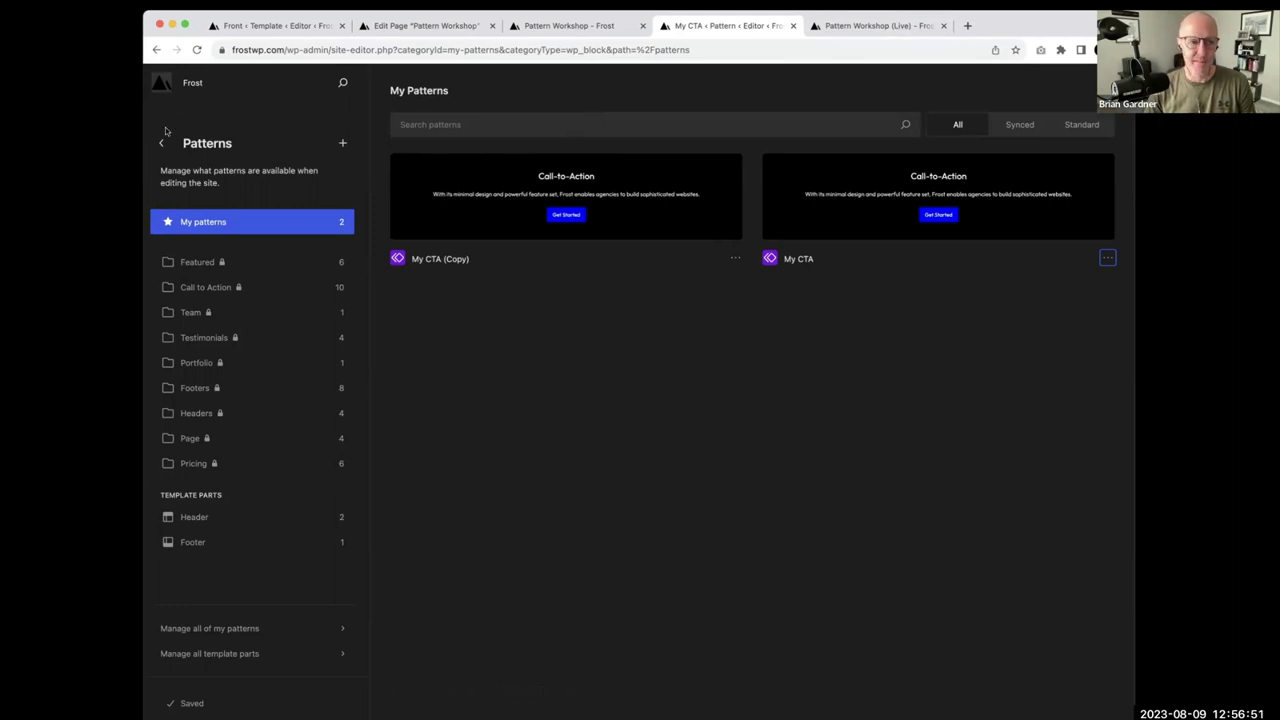
click(162, 85)
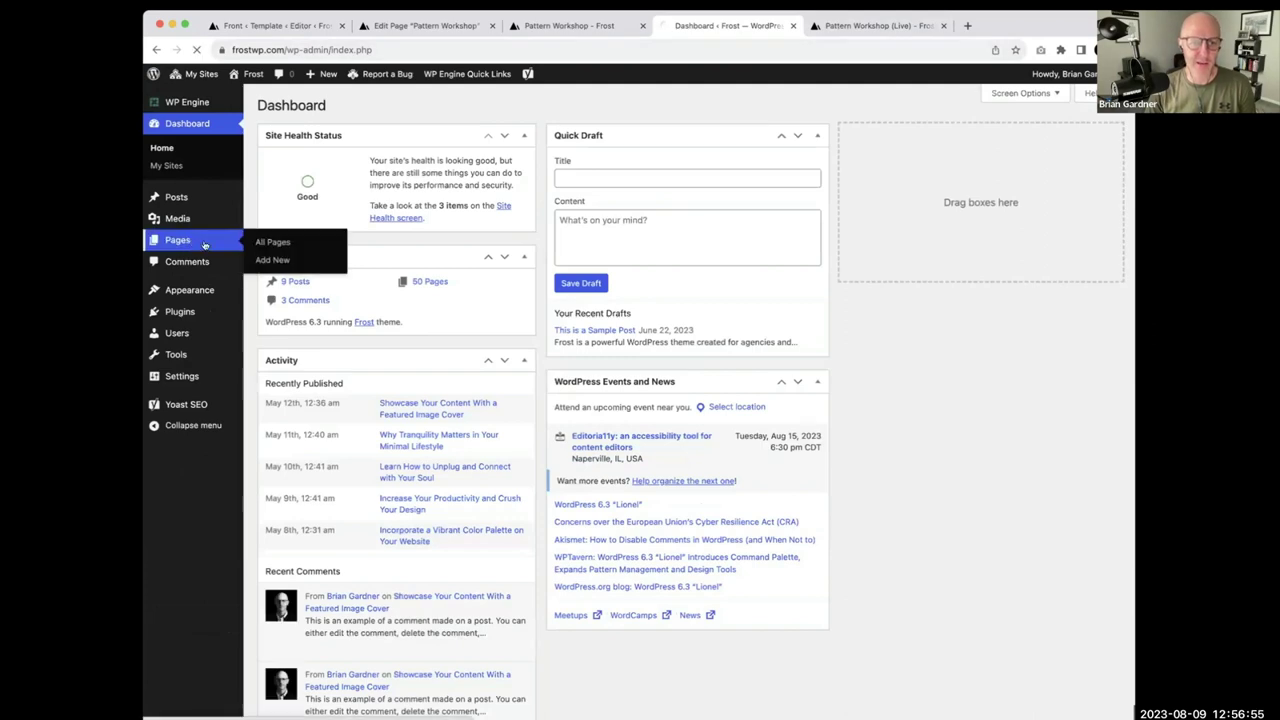
Open the Pattern Workshop (Live) page from Pages and bring up the My CTA block's options menu.
click(198, 245)
scroll(376, 255, down, 8)
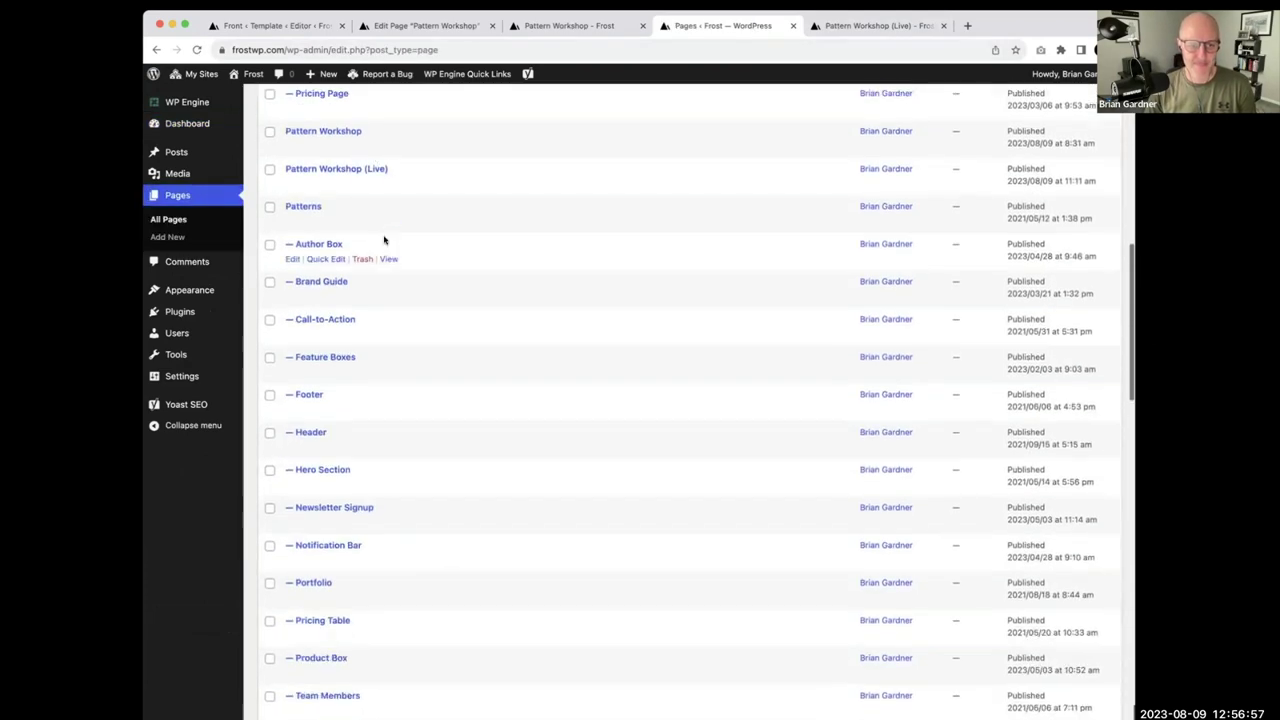
click(378, 169)
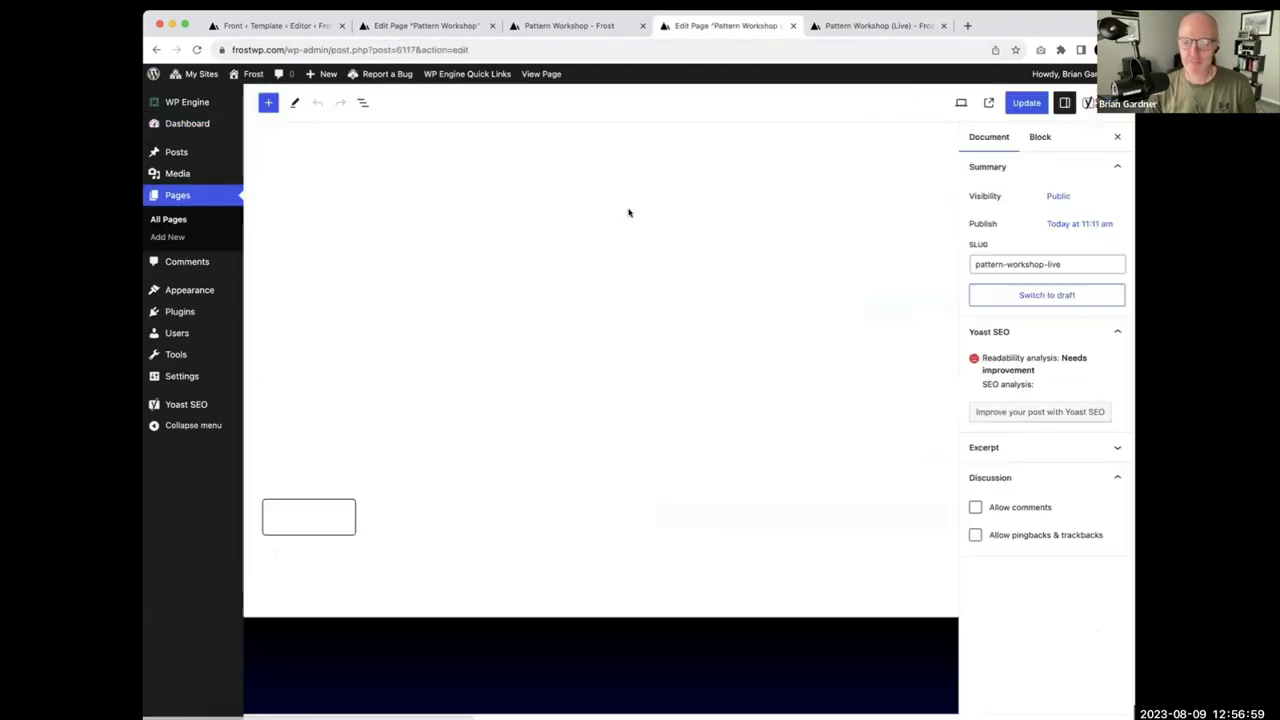
scroll(628, 210, down, 6)
scroll(628, 208, down, 3)
click(761, 228)
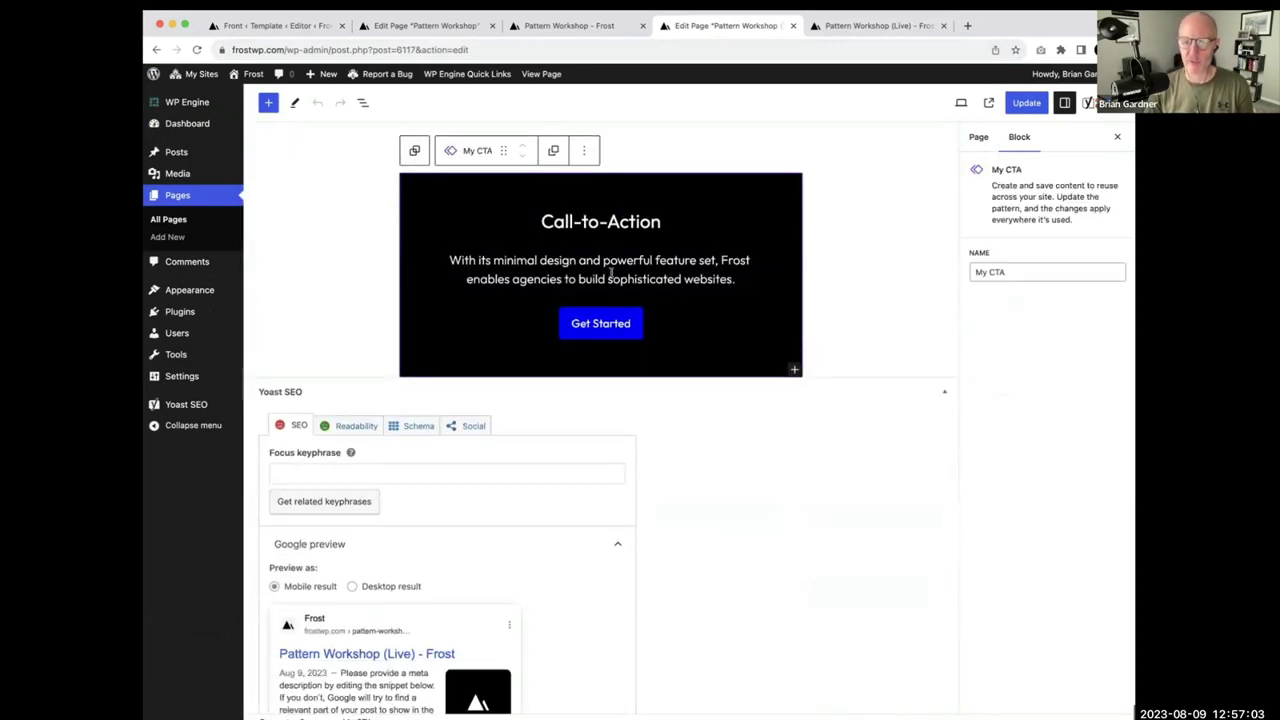
mouse_move(684, 249)
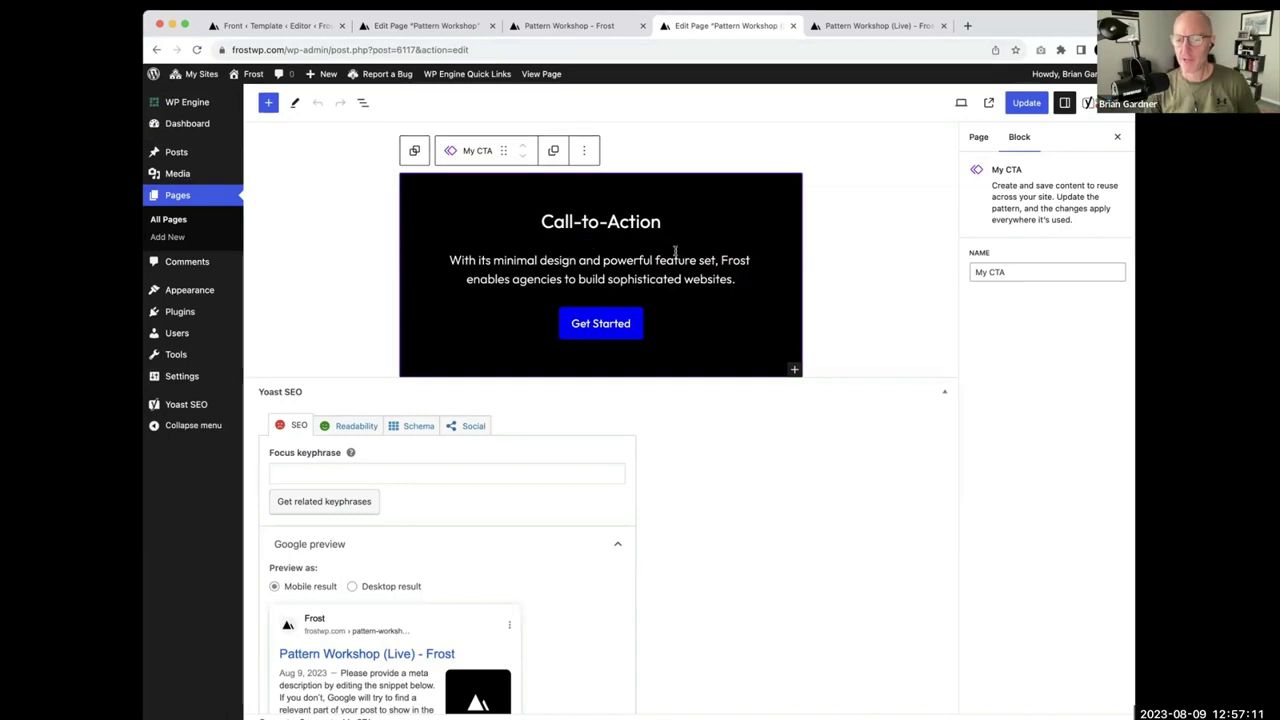
click(584, 151)
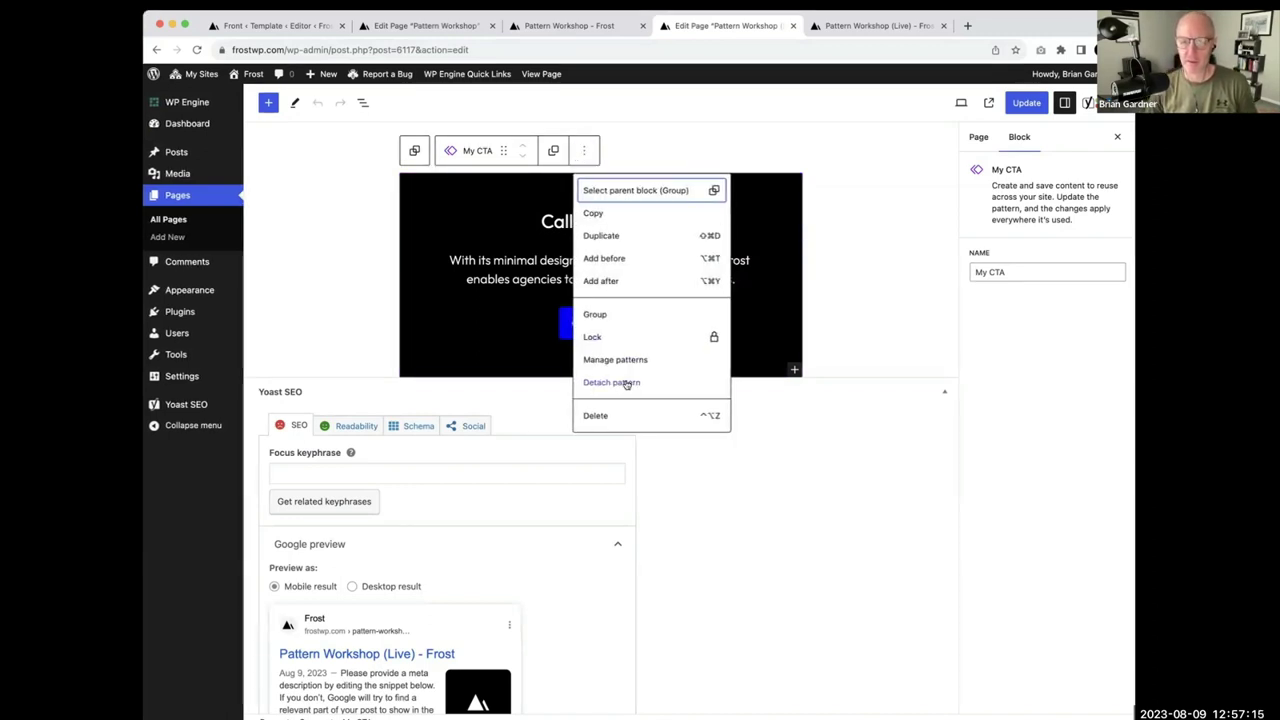
Detach the My CTA pattern and add 'ffwe' to the paragraph, making 'sophisffweticated'.
click(626, 383)
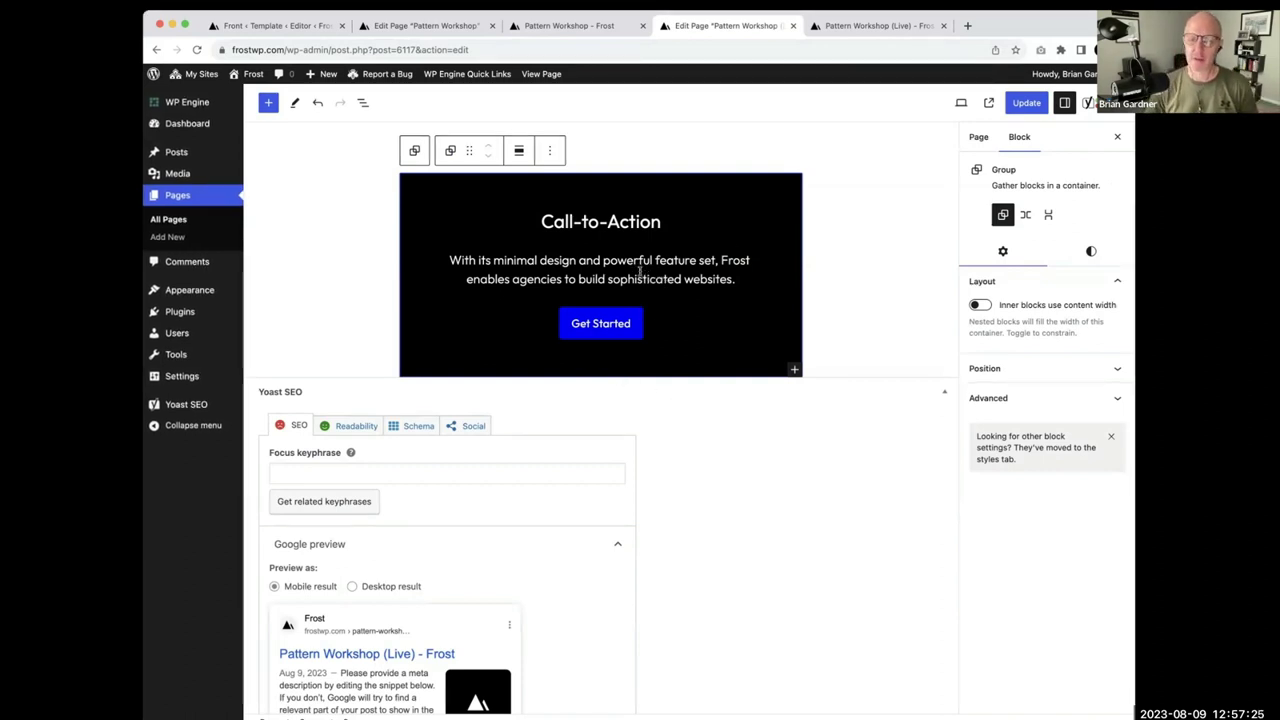
click(640, 272)
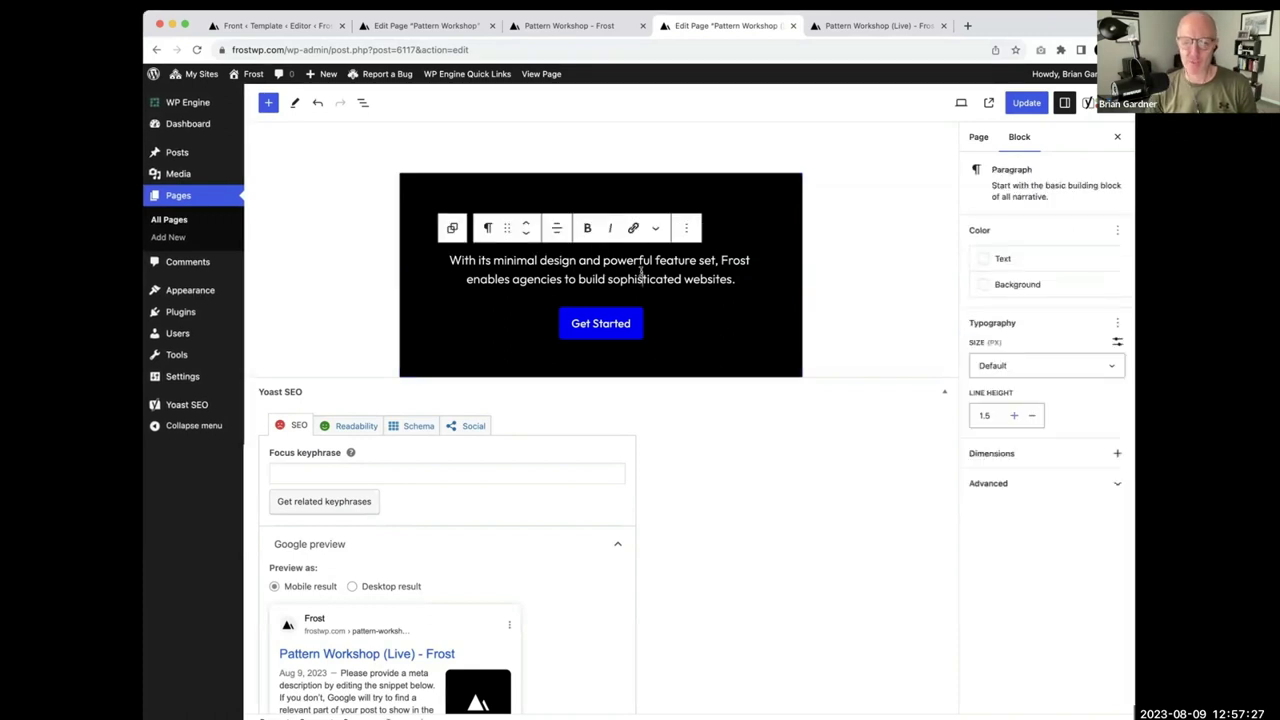
text(ffwe)
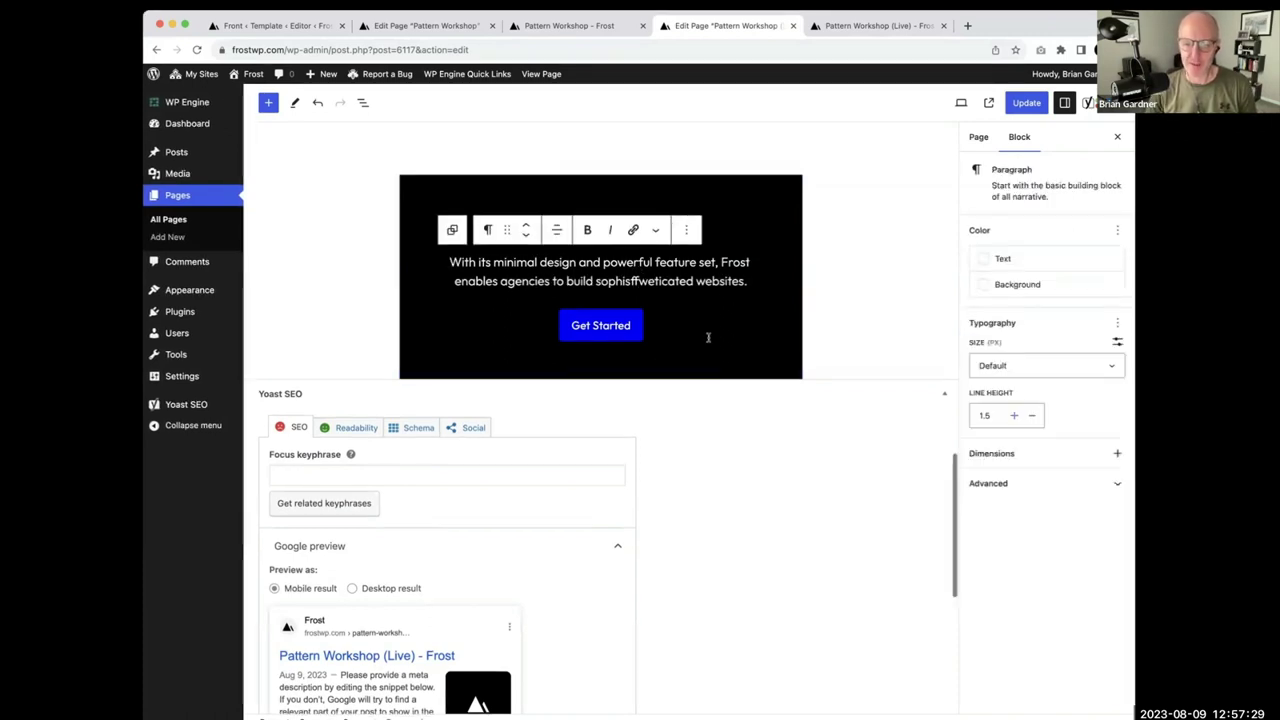
Check the paragraph's actions and spelling options for 'sophisffweticated', then scroll back to the top.
click(686, 229)
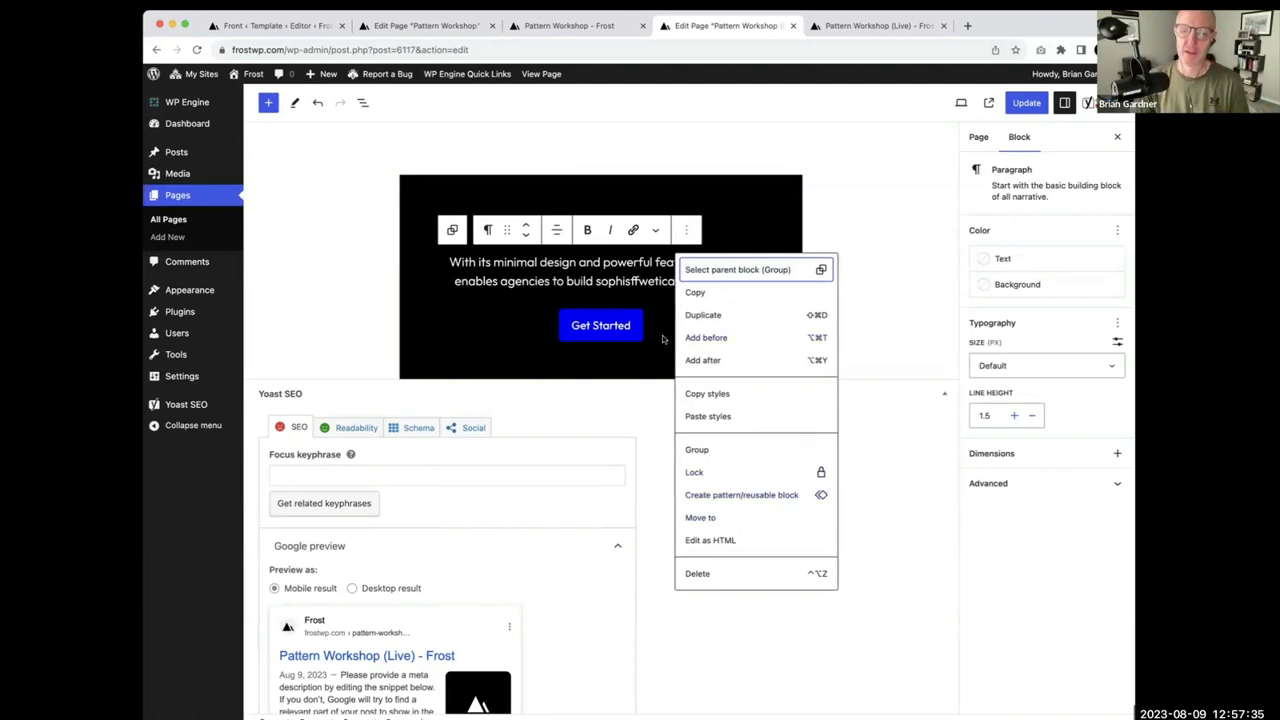
click(640, 280)
right_click(645, 281)
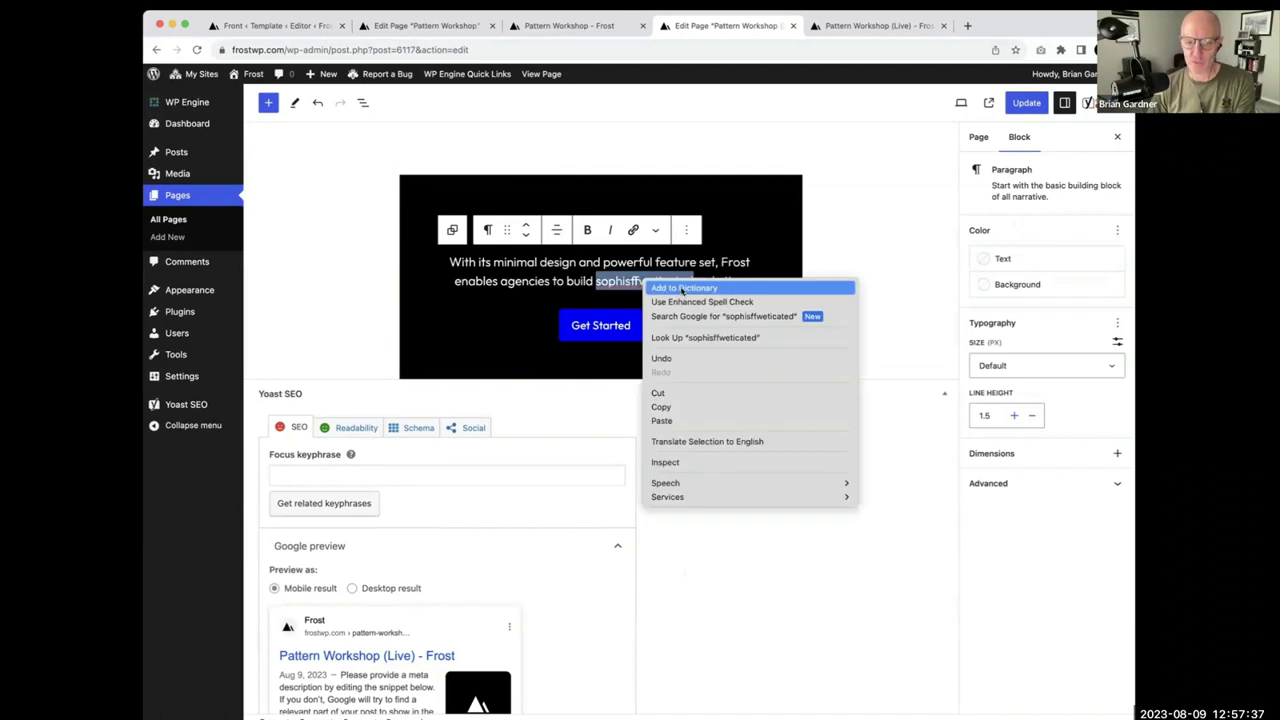
key(Escape)
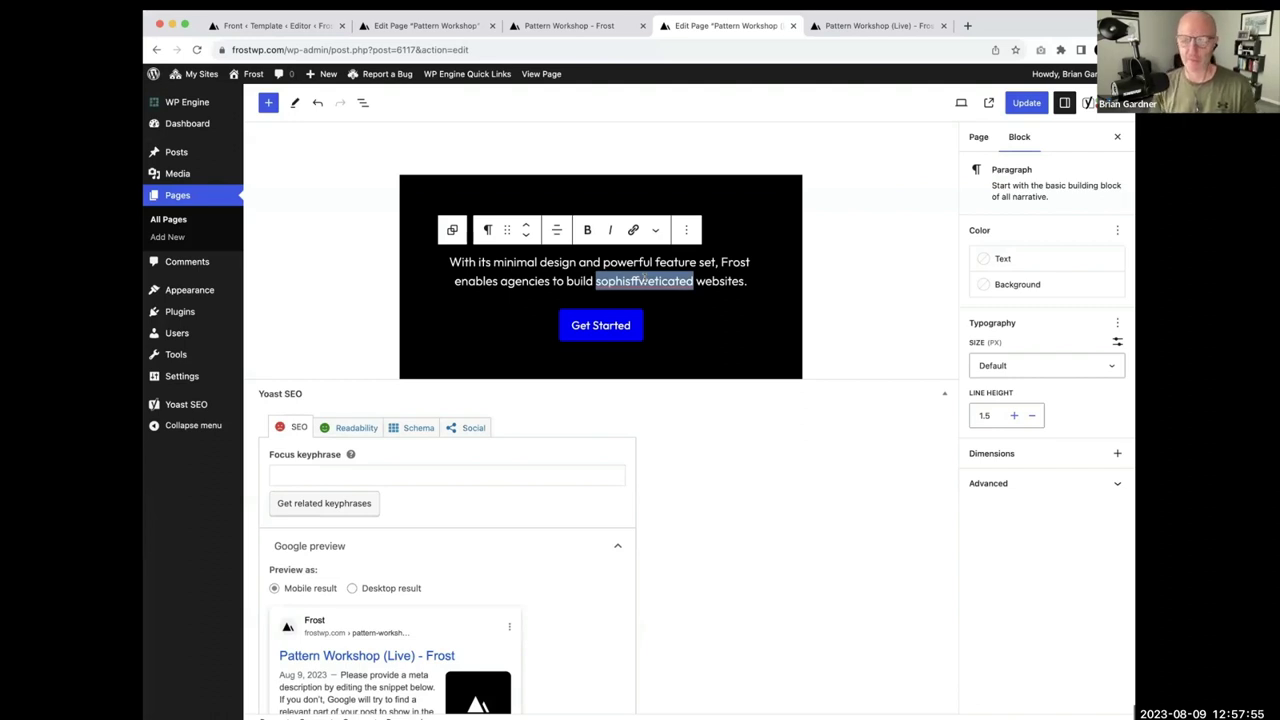
scroll(644, 290, up, 1)
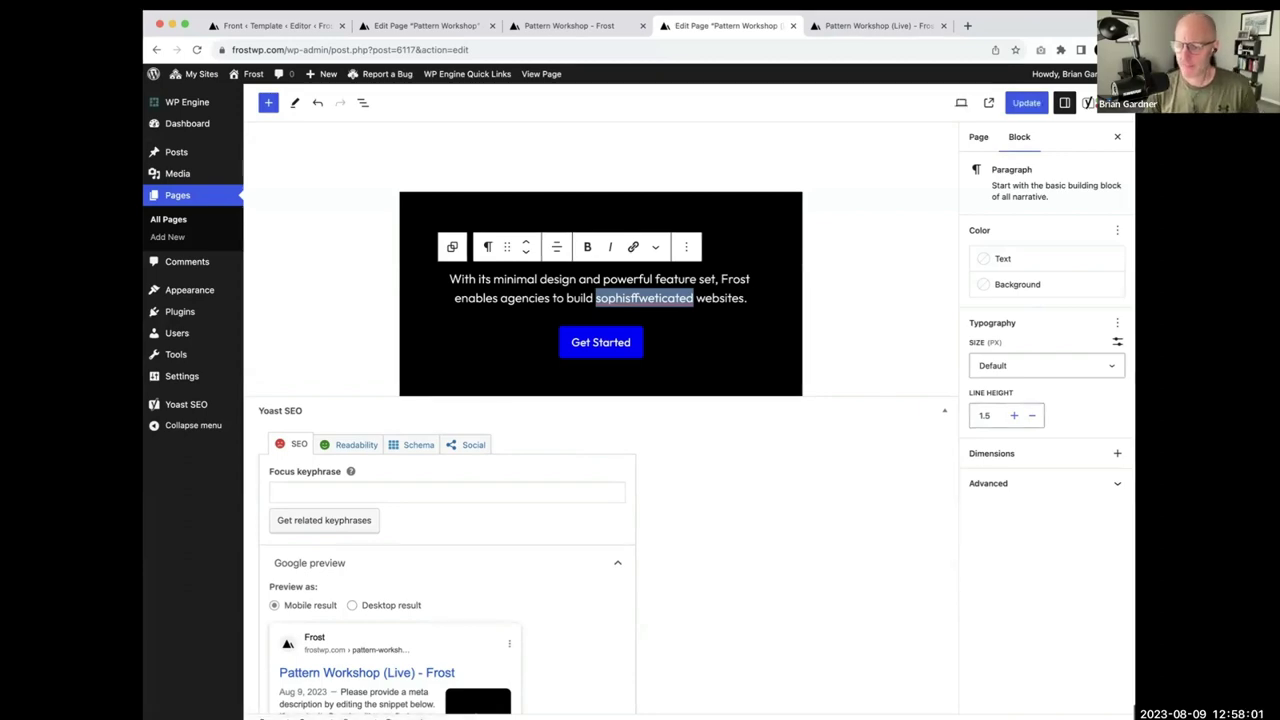
scroll(799, 178, up, 15)
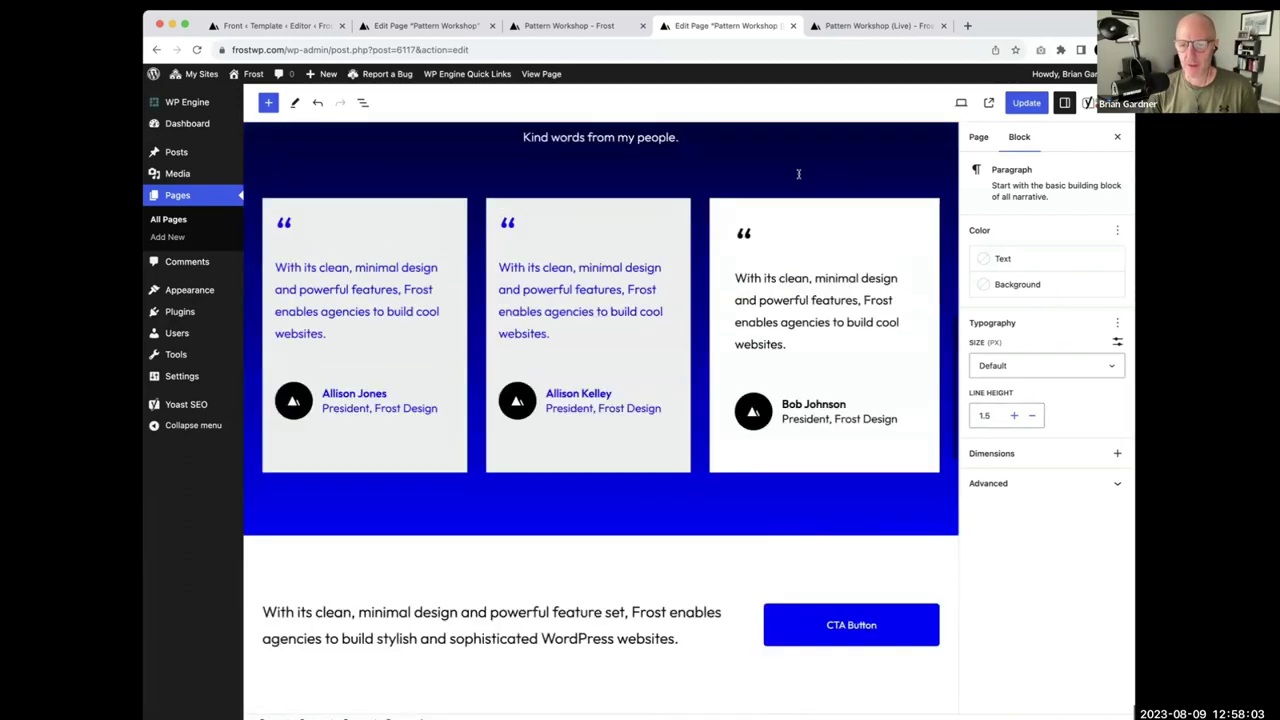
scroll(799, 178, up, 4)
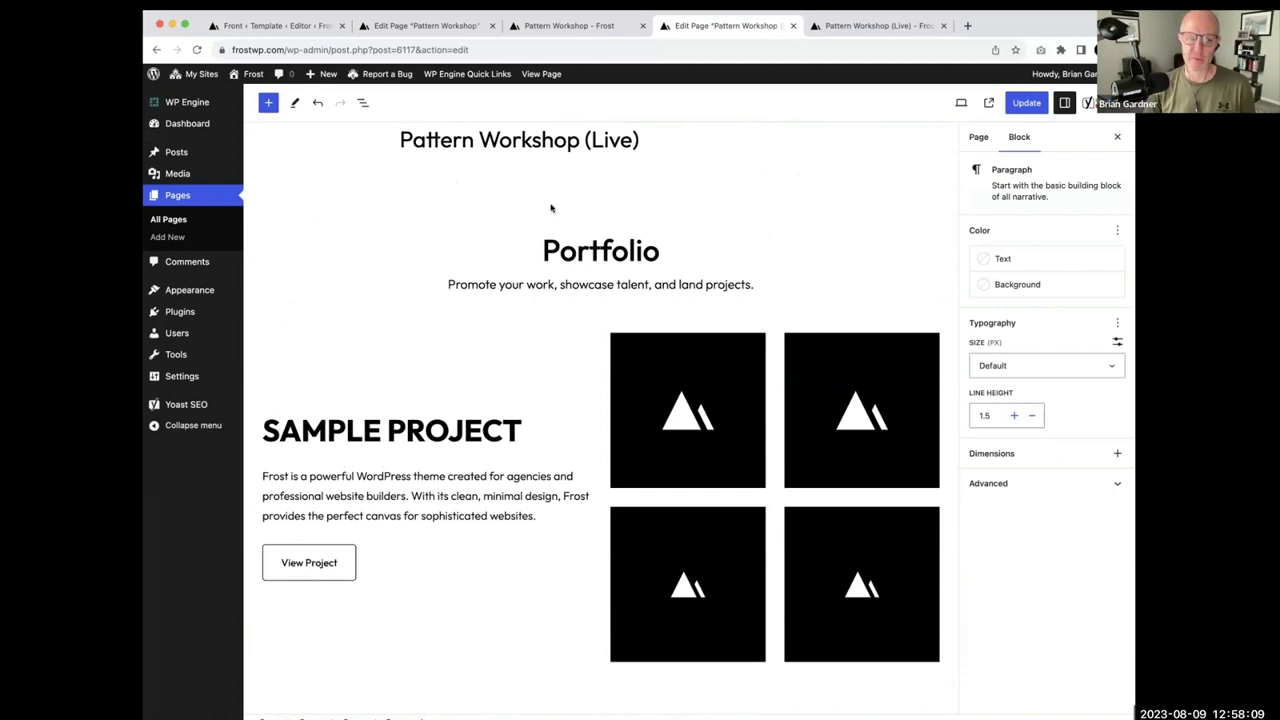
Leave the page for the Site Editor, look over Navigation, then open the Single Posts template.
mouse_move(190, 290)
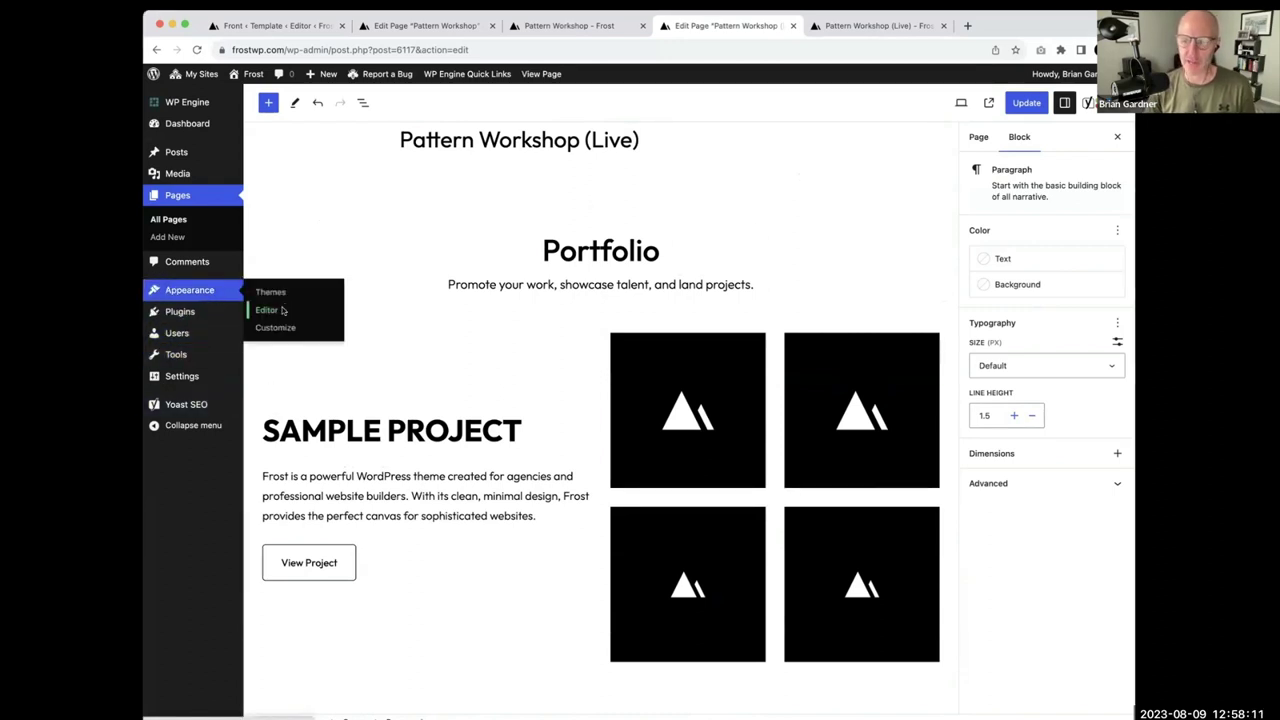
click(283, 311)
click(662, 262)
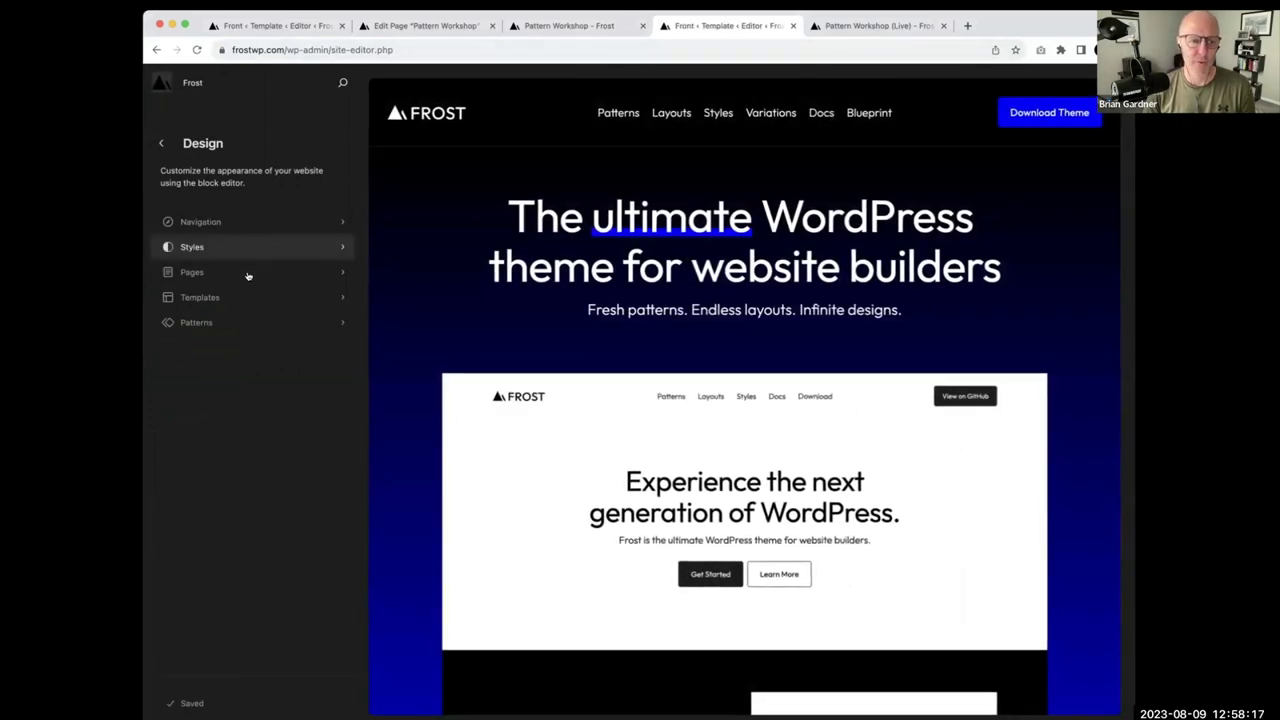
click(225, 222)
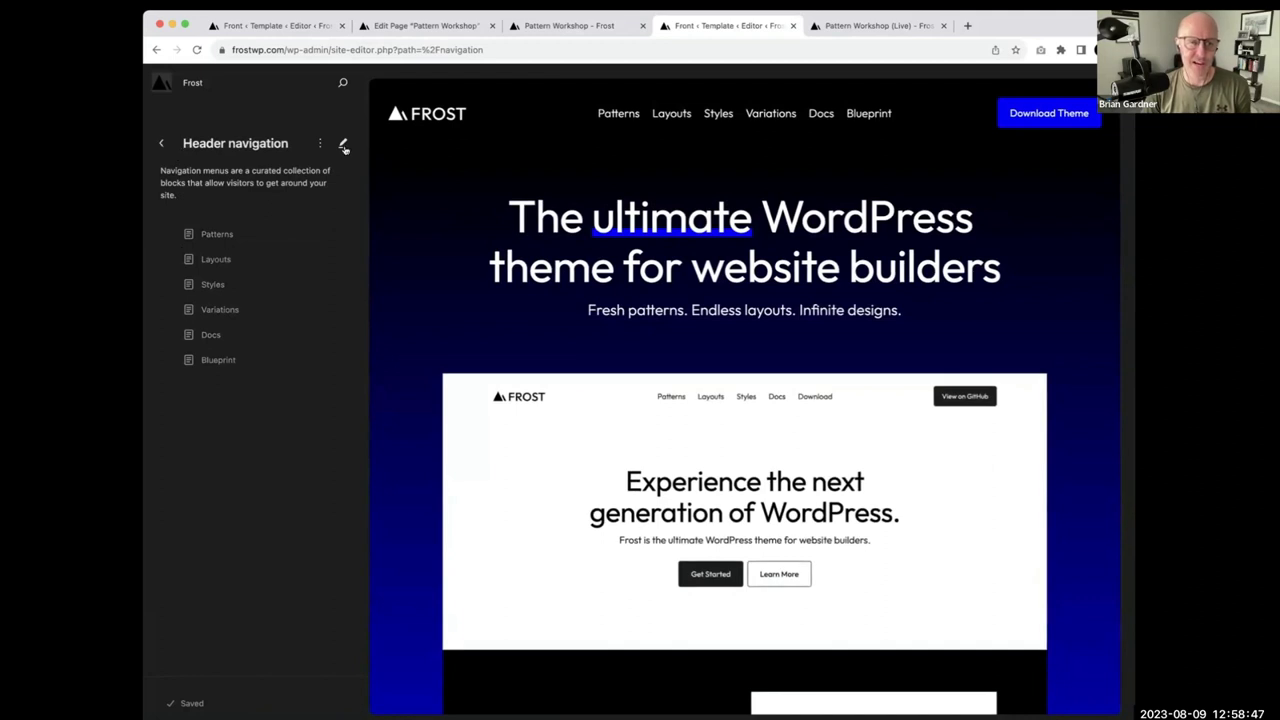
click(160, 143)
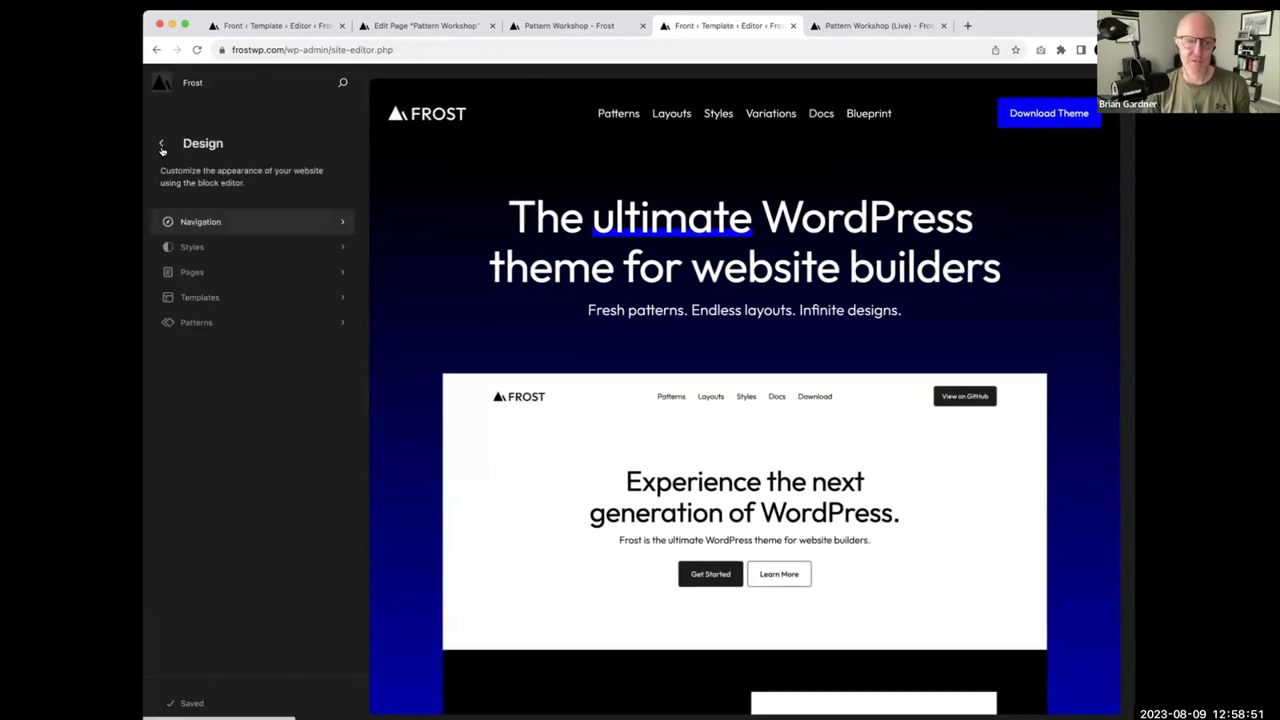
click(208, 294)
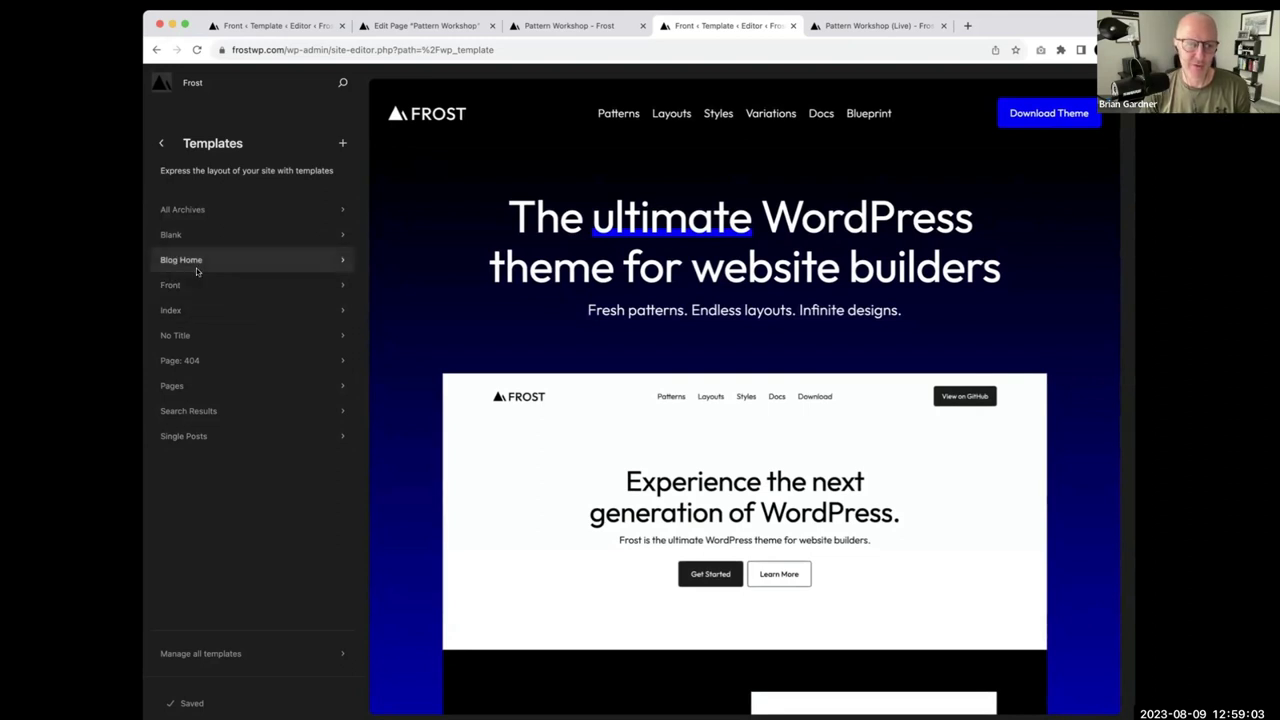
click(205, 438)
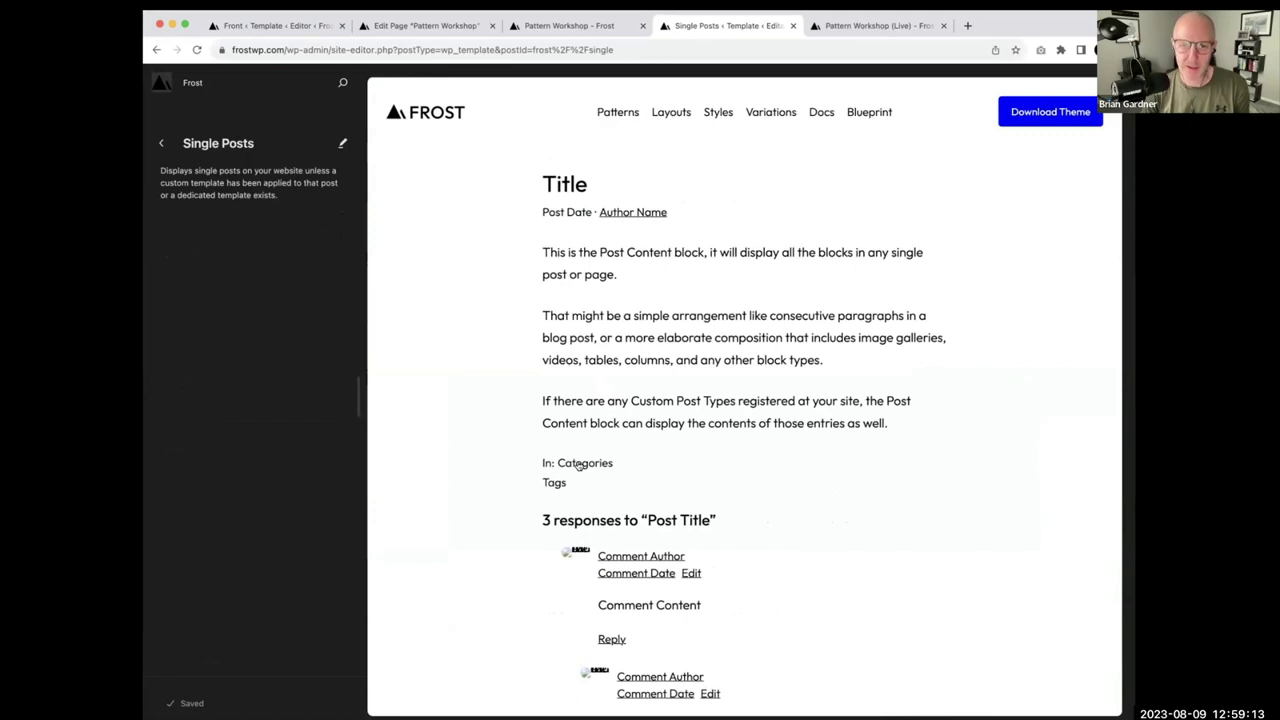
Give the Single Posts Title heading a custom font size of 120.
click(567, 186)
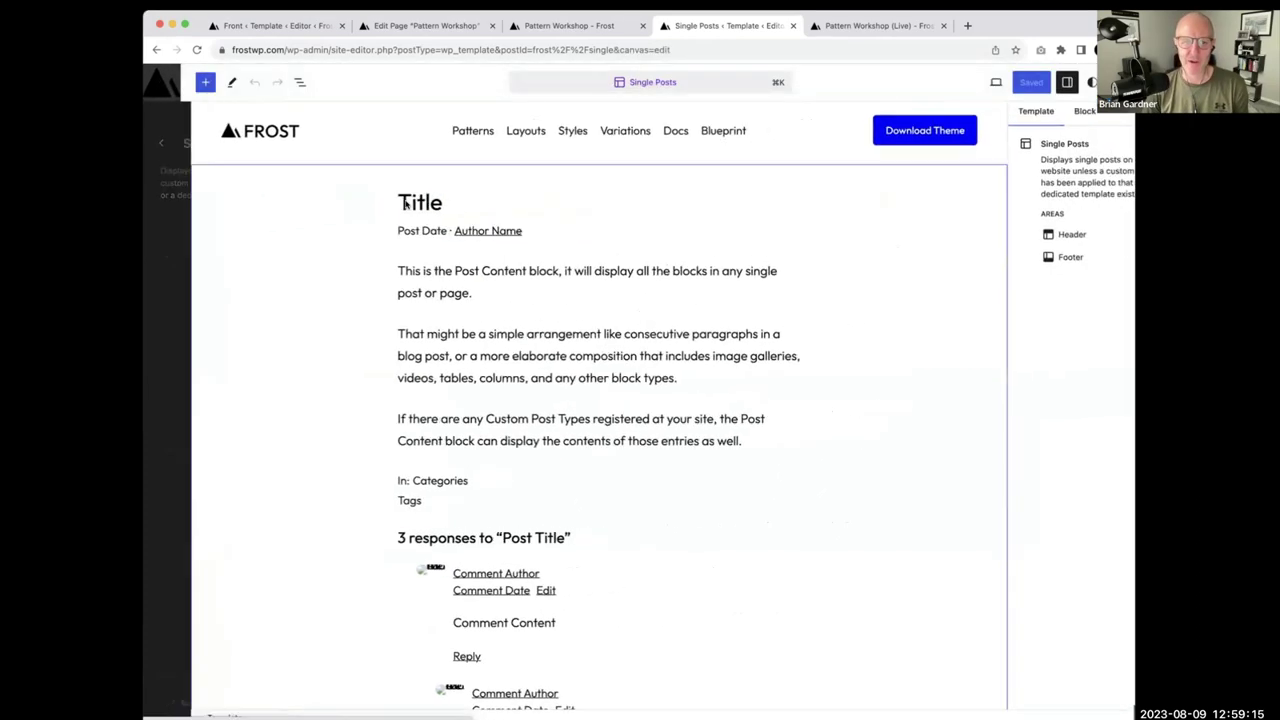
click(403, 203)
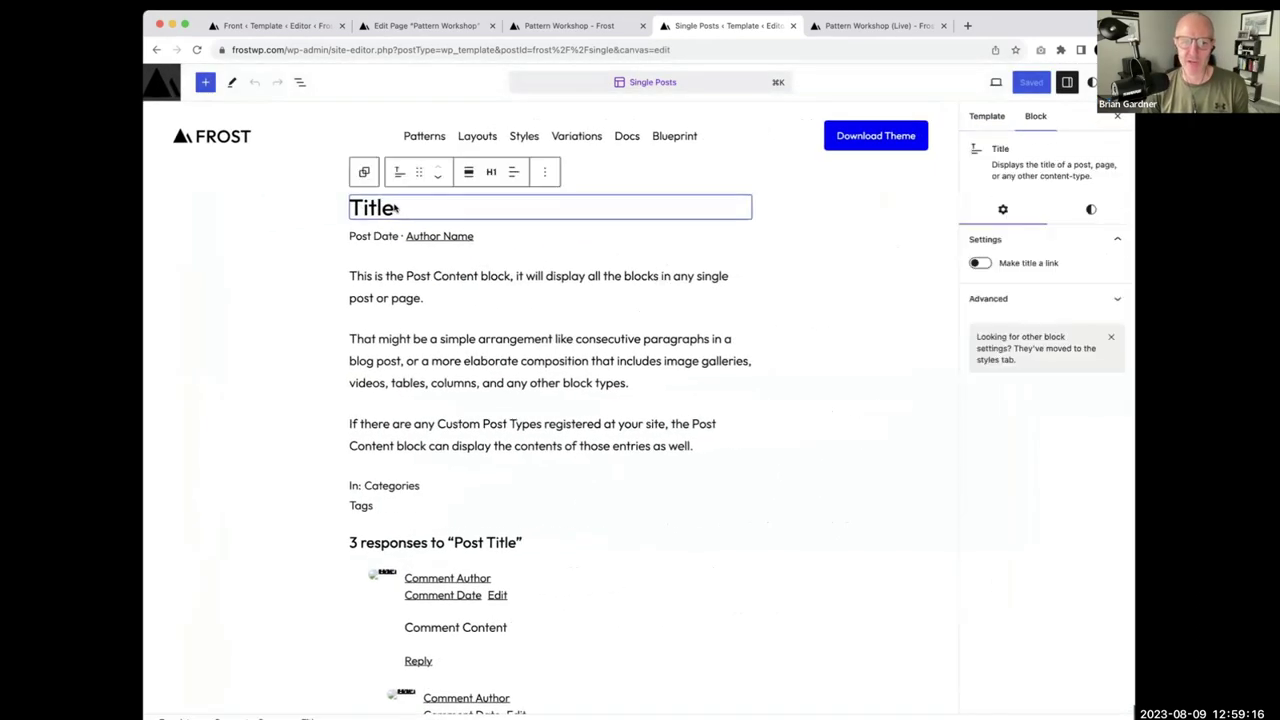
click(1090, 210)
click(1048, 401)
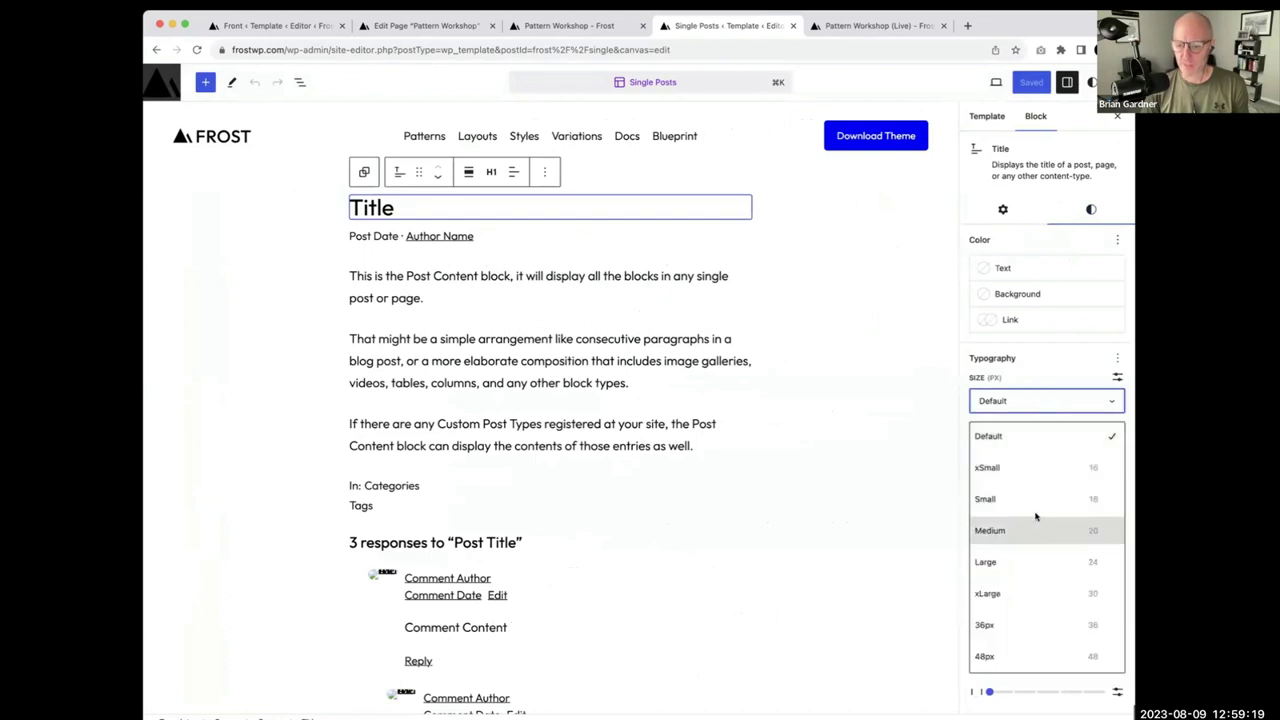
scroll(1036, 517, down, 3)
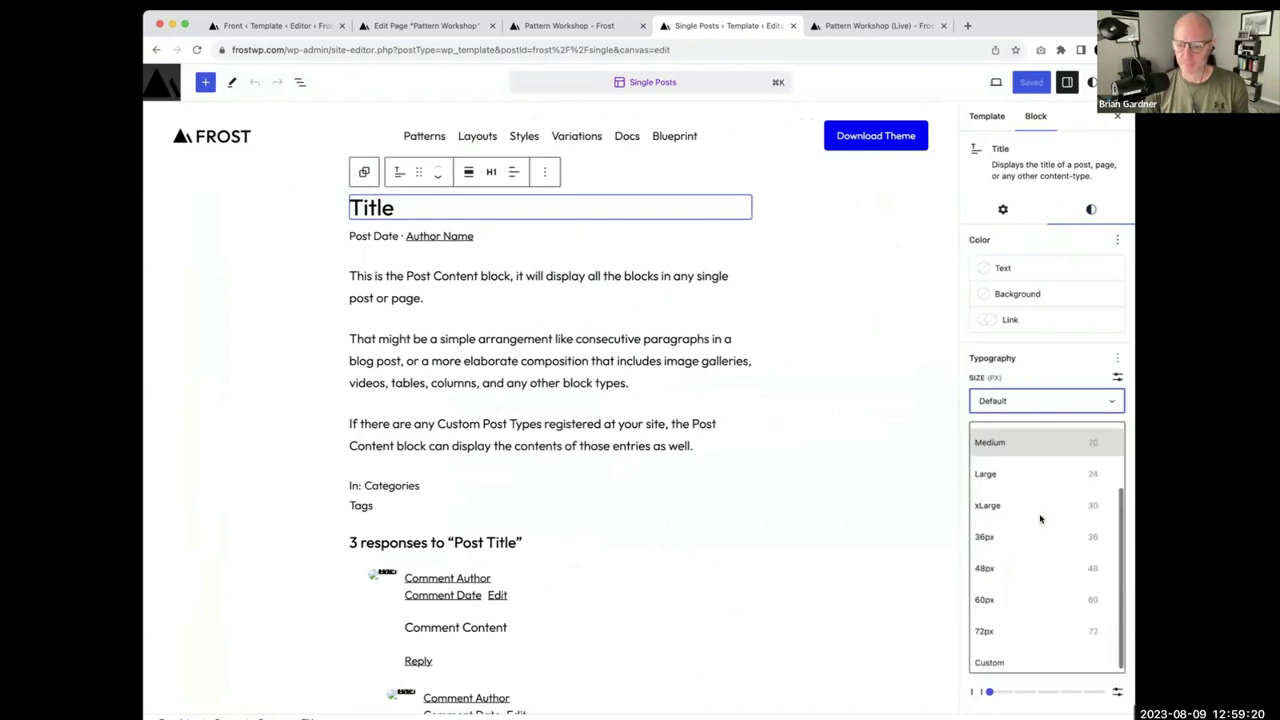
click(990, 657)
click(990, 400)
text(120)
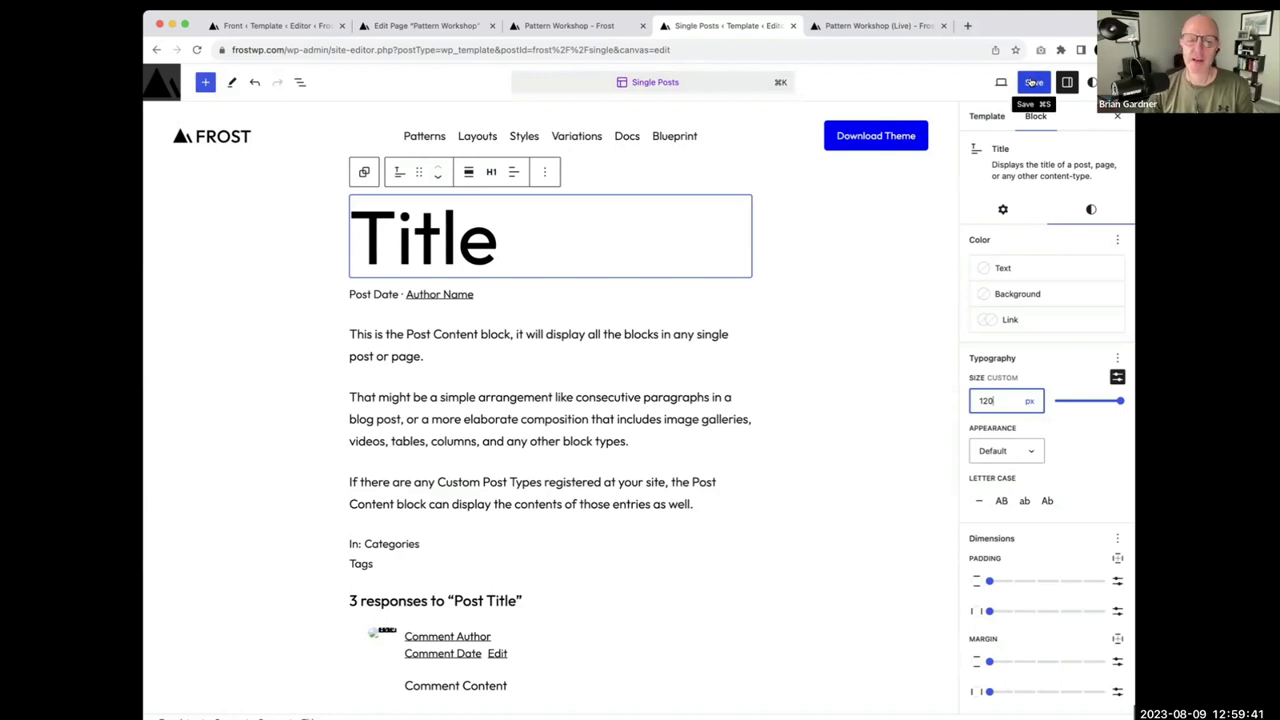
Cancel saving, leaving the 120px title unsaved, and return to the Design menu.
click(1024, 86)
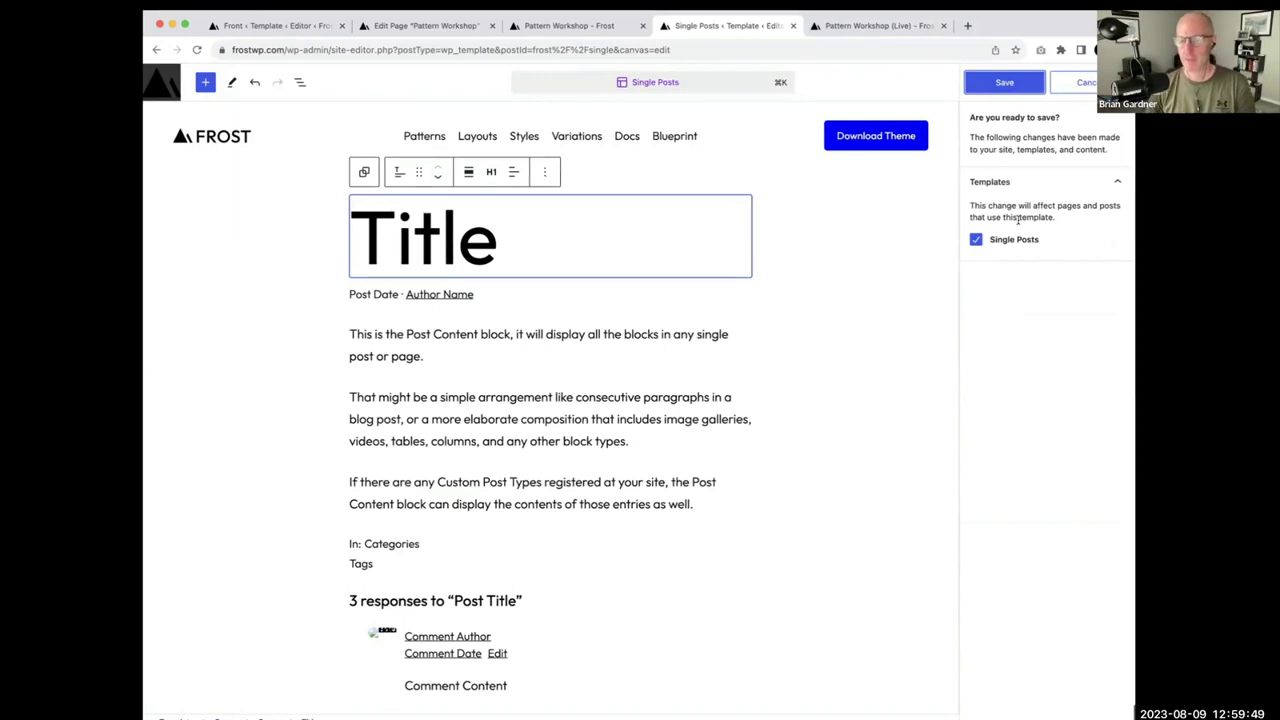
click(163, 82)
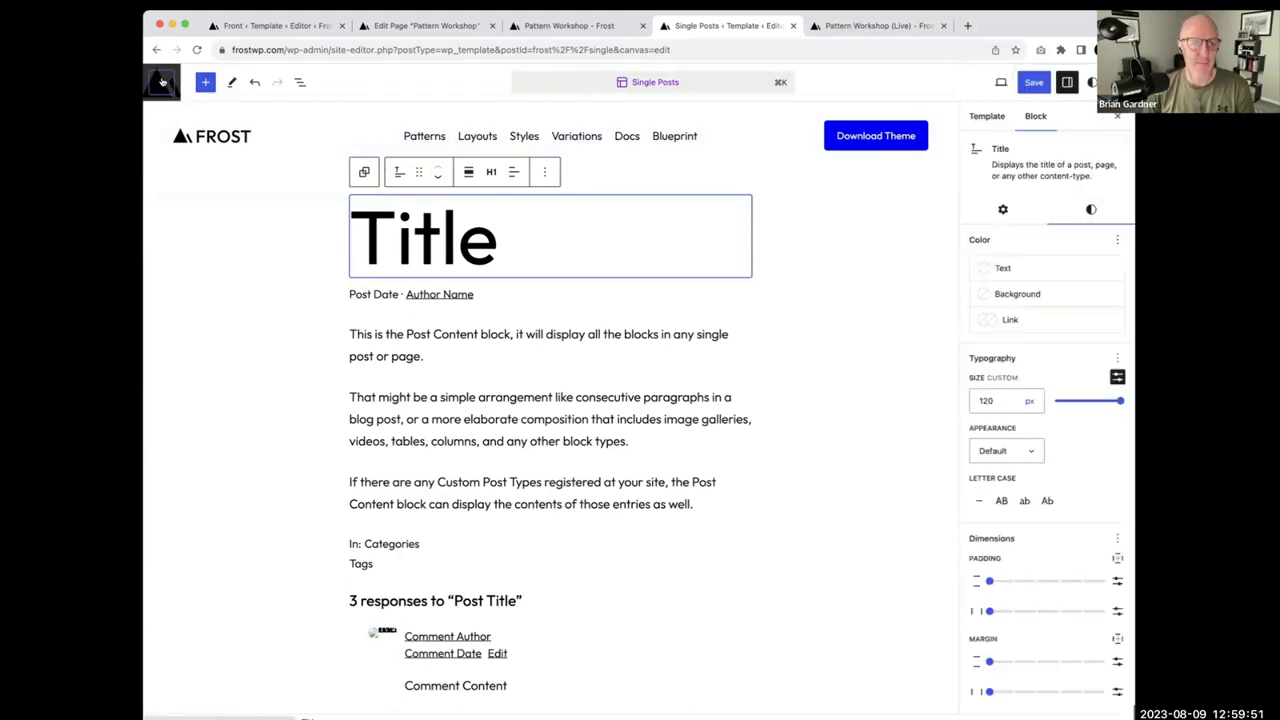
click(163, 82)
click(161, 143)
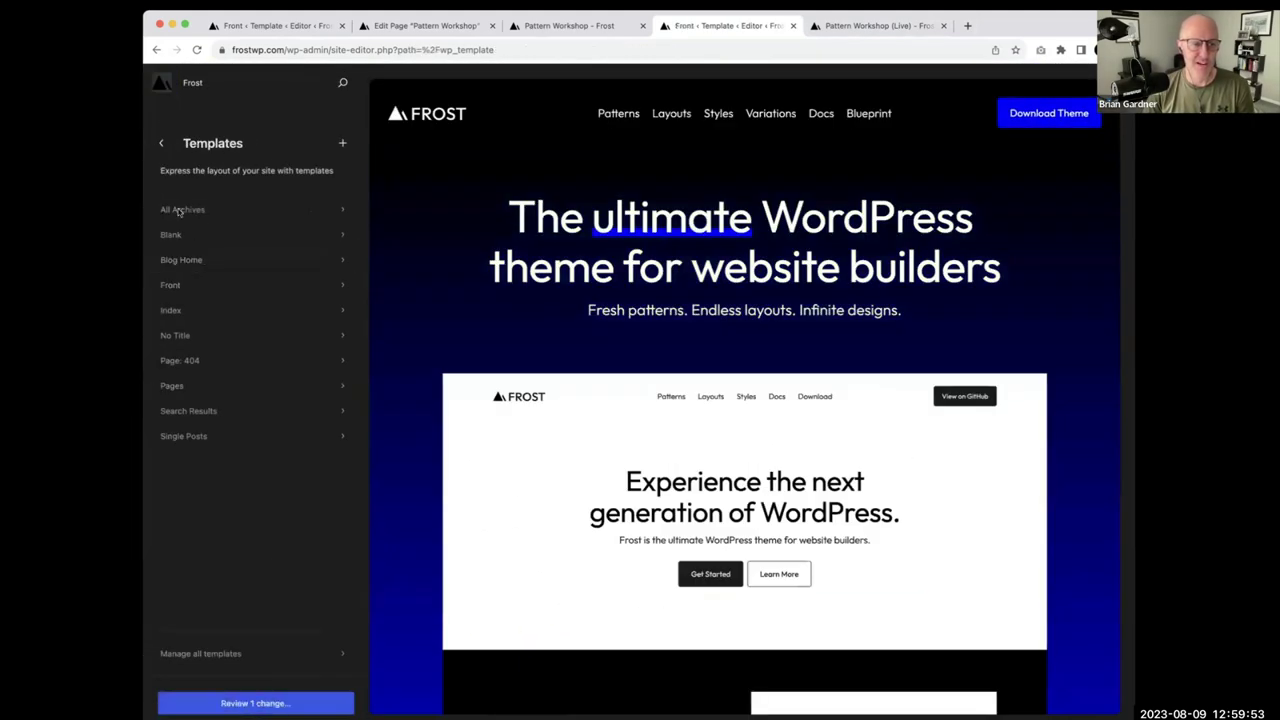
click(161, 143)
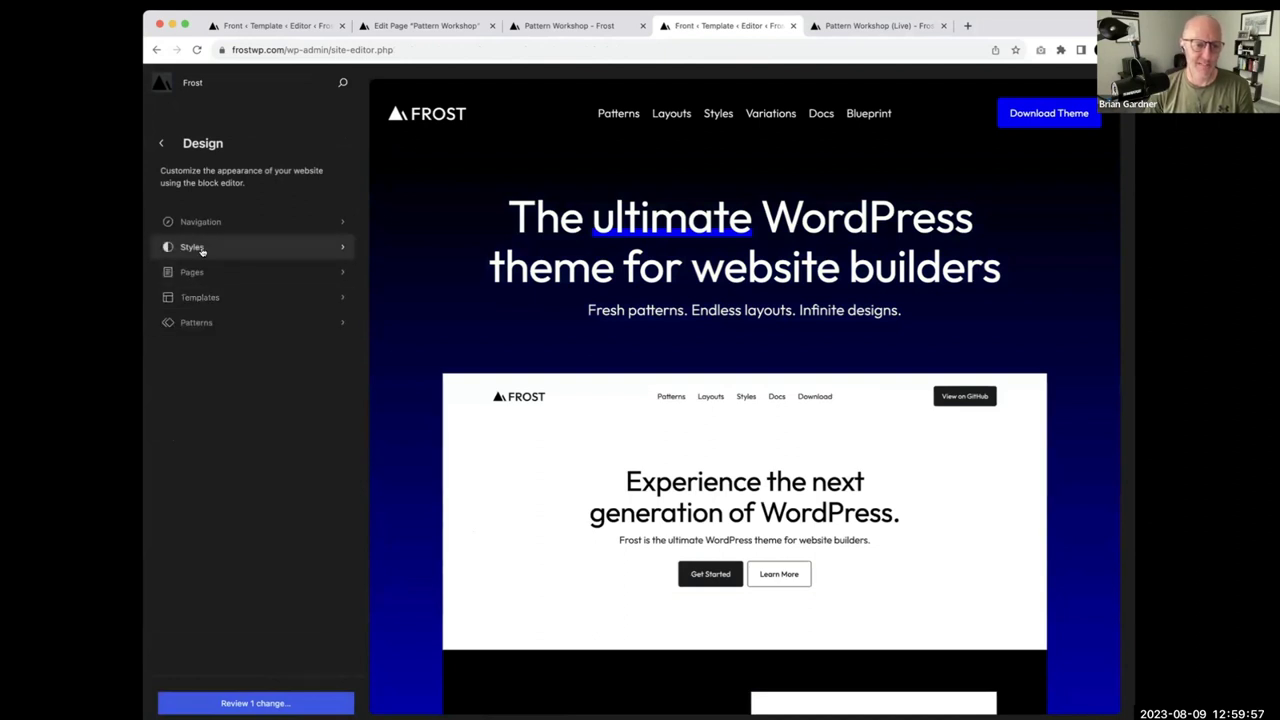
click(200, 249)
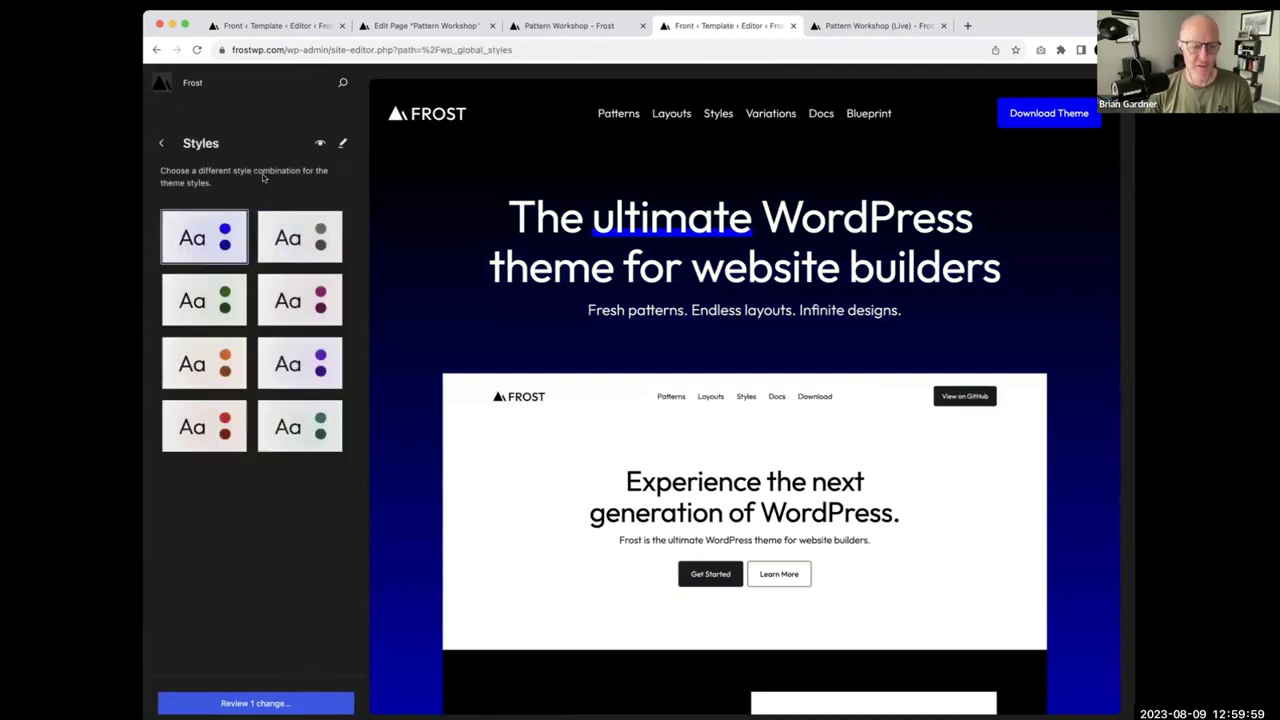
Preview the Green, Purple and Red variations, settle on Teal, then view the live Pattern Workshop page.
click(288, 292)
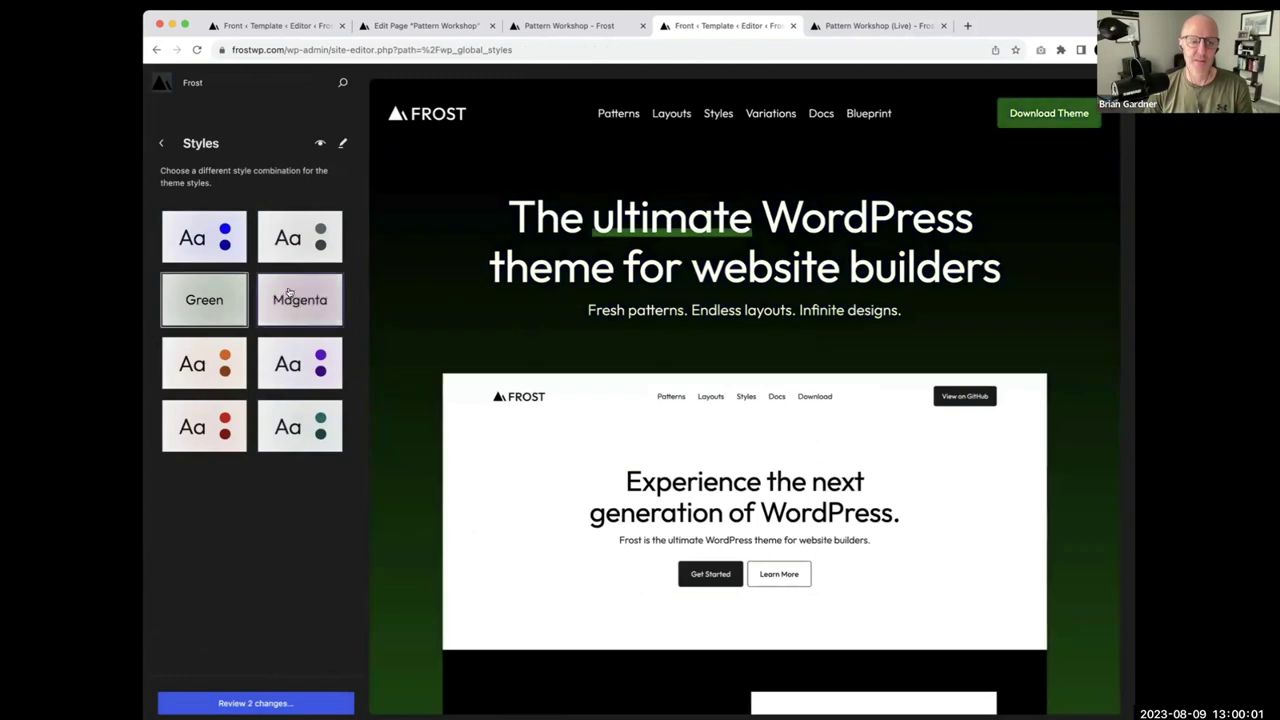
click(298, 362)
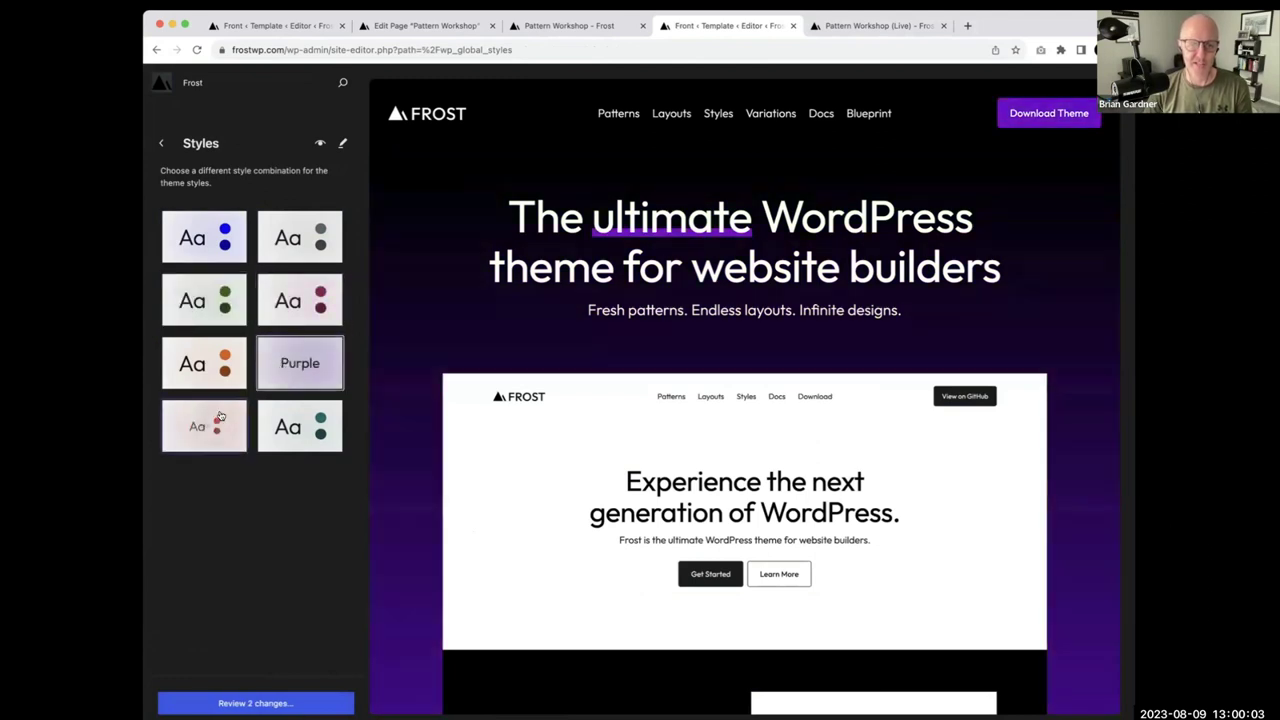
click(225, 416)
click(298, 425)
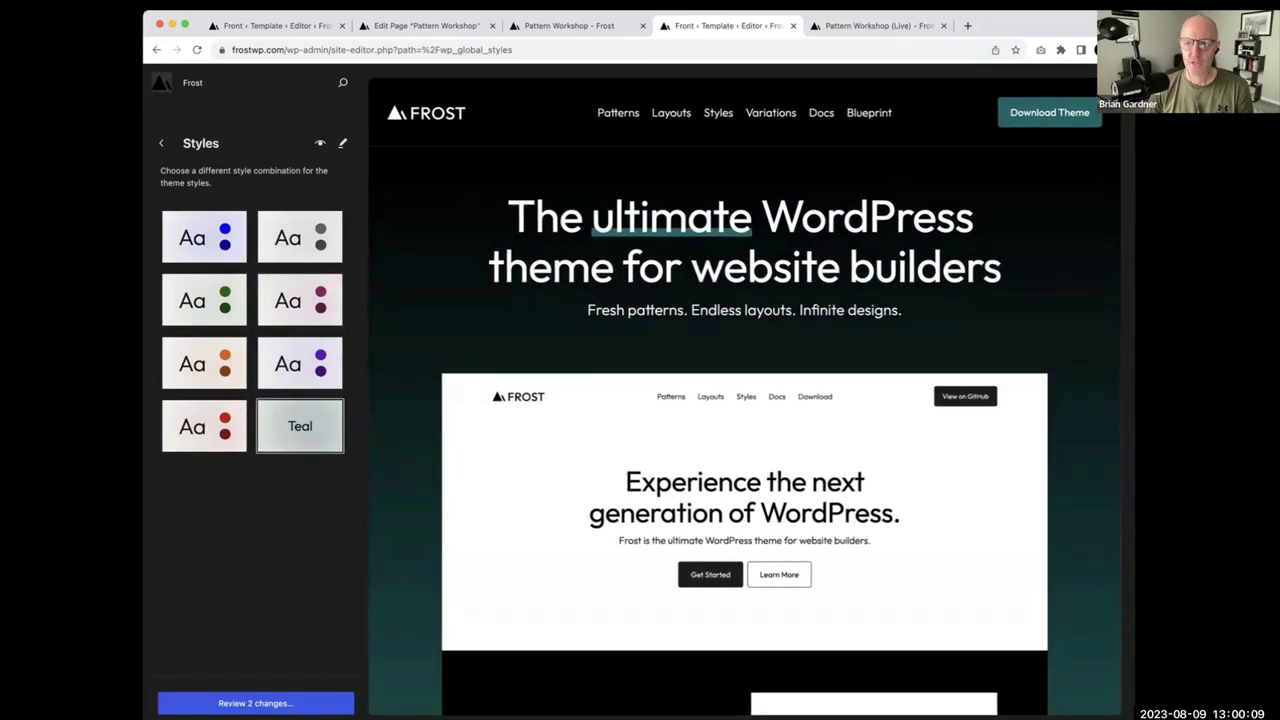
click(853, 30)
scroll(845, 115, up, 15)
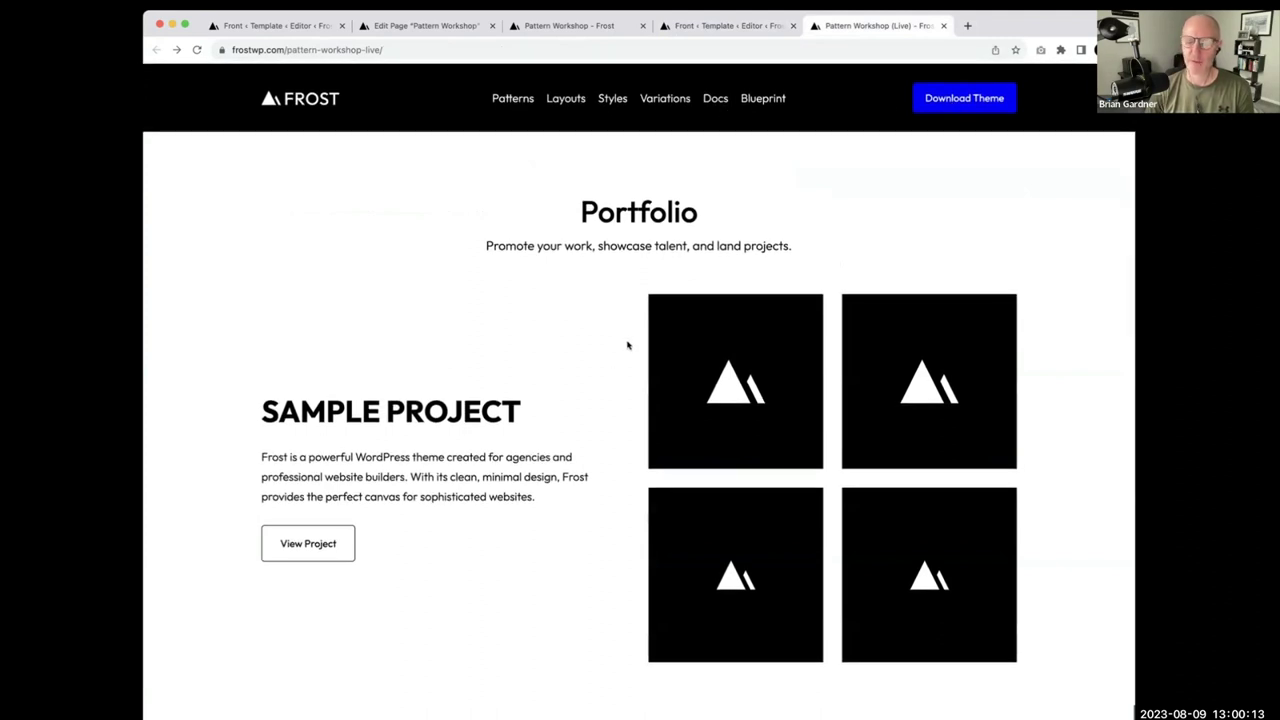
Go from the Frost download page to the wpengine/frost repository on GitHub.
click(942, 97)
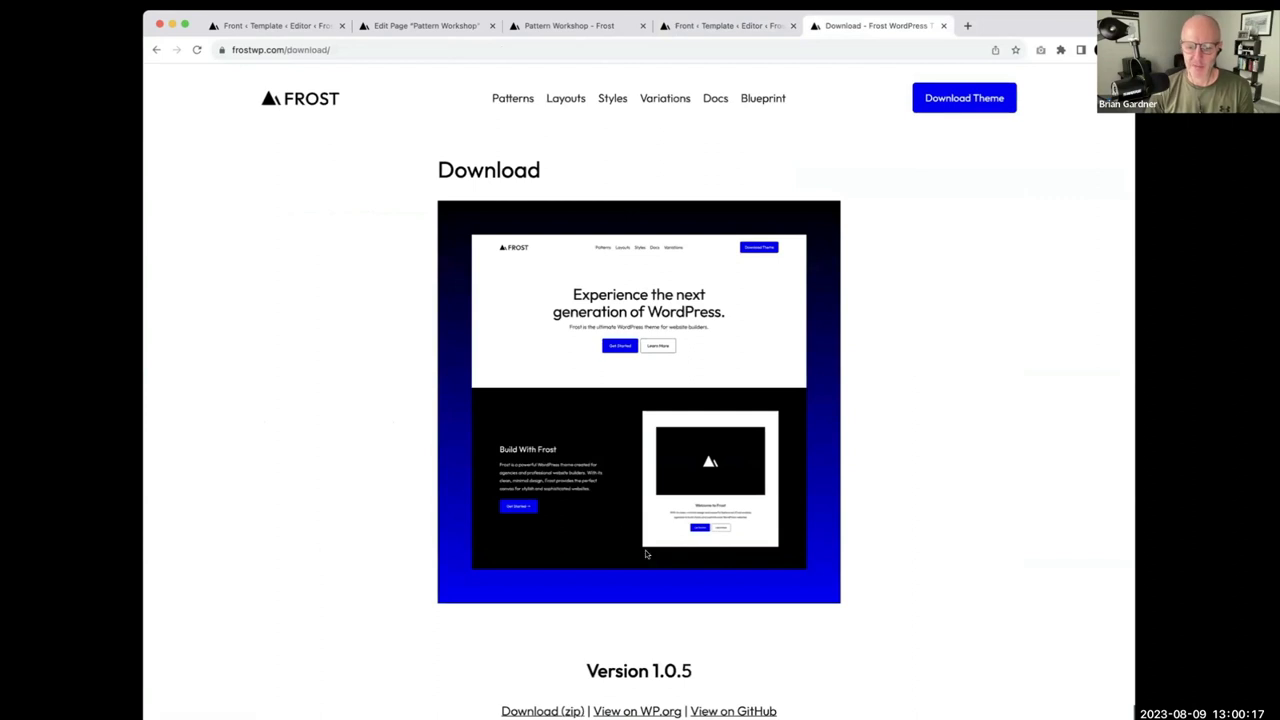
scroll(750, 685, down, 1)
click(740, 677)
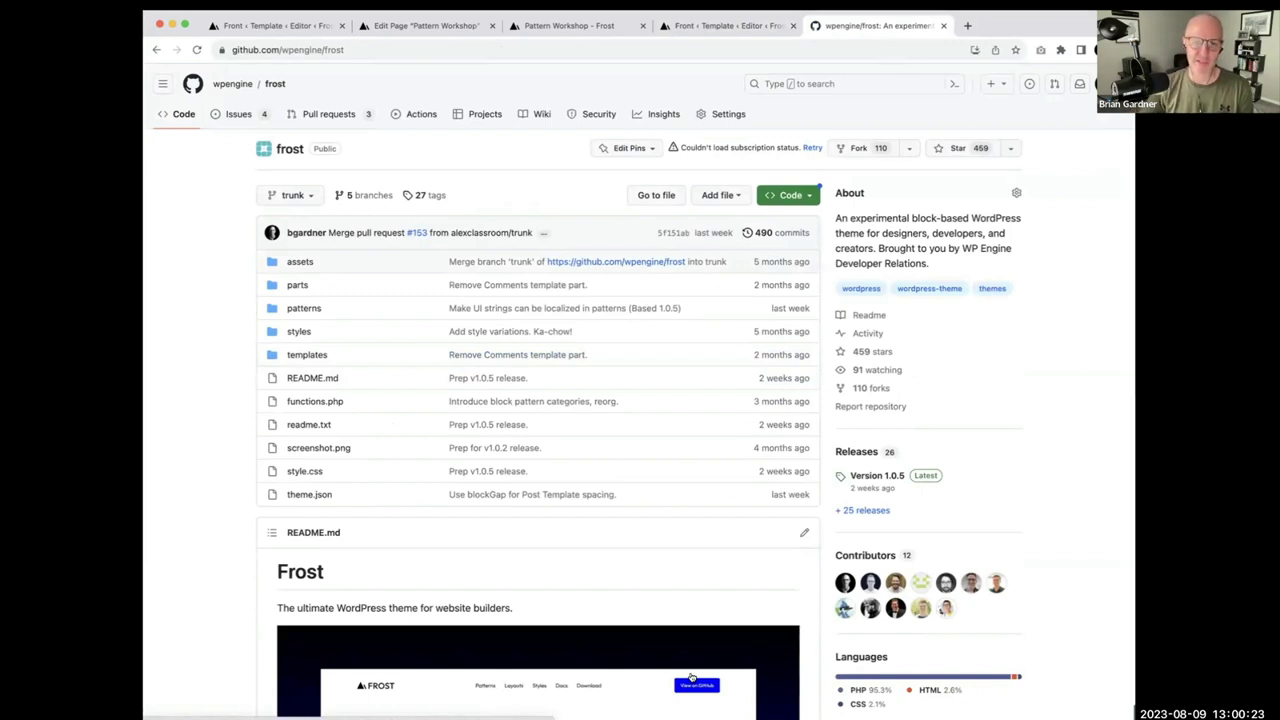
Open the styles folder of the wpengine/frost GitHub repository.
click(452, 45)
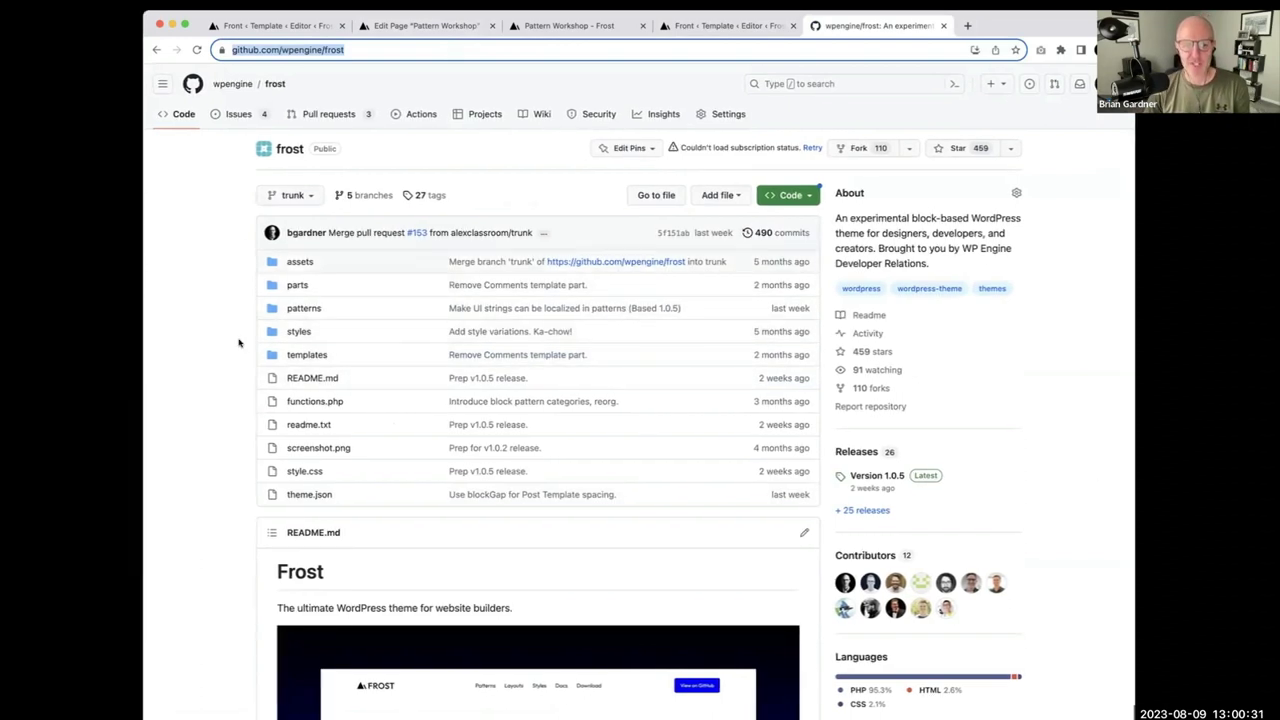
click(292, 332)
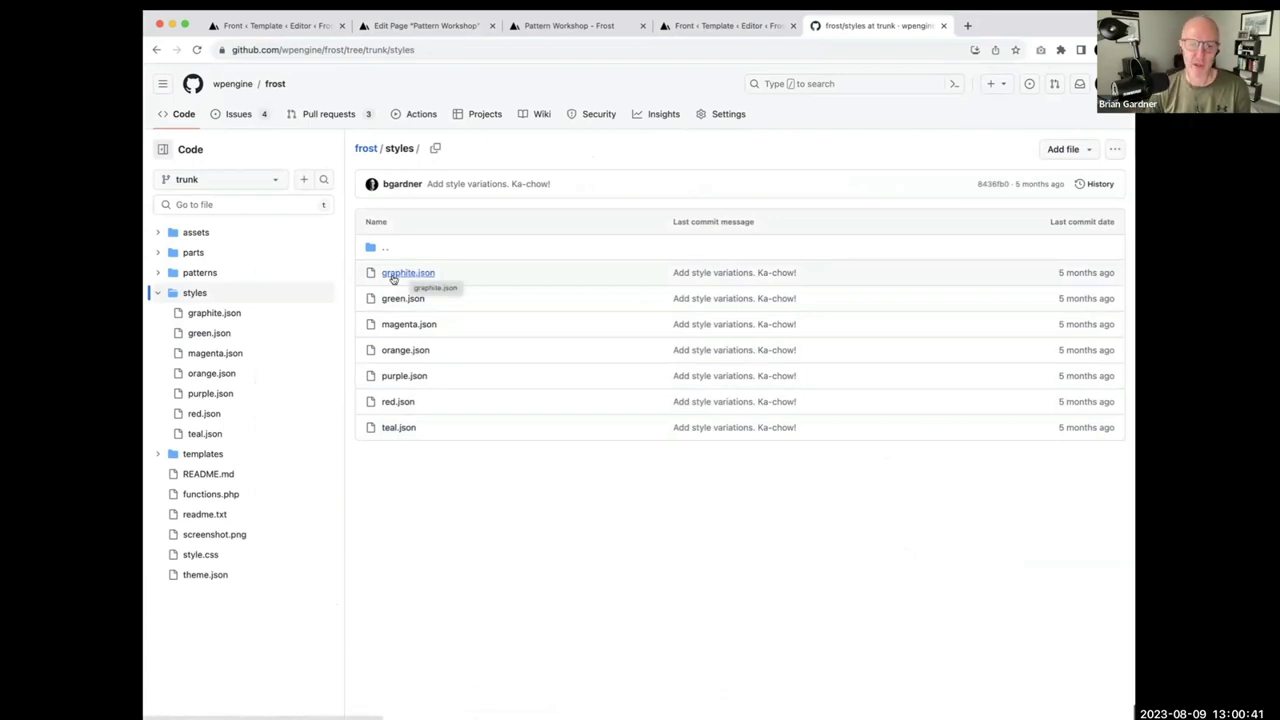
Open magenta.json and inspect its colour palette definition.
click(410, 324)
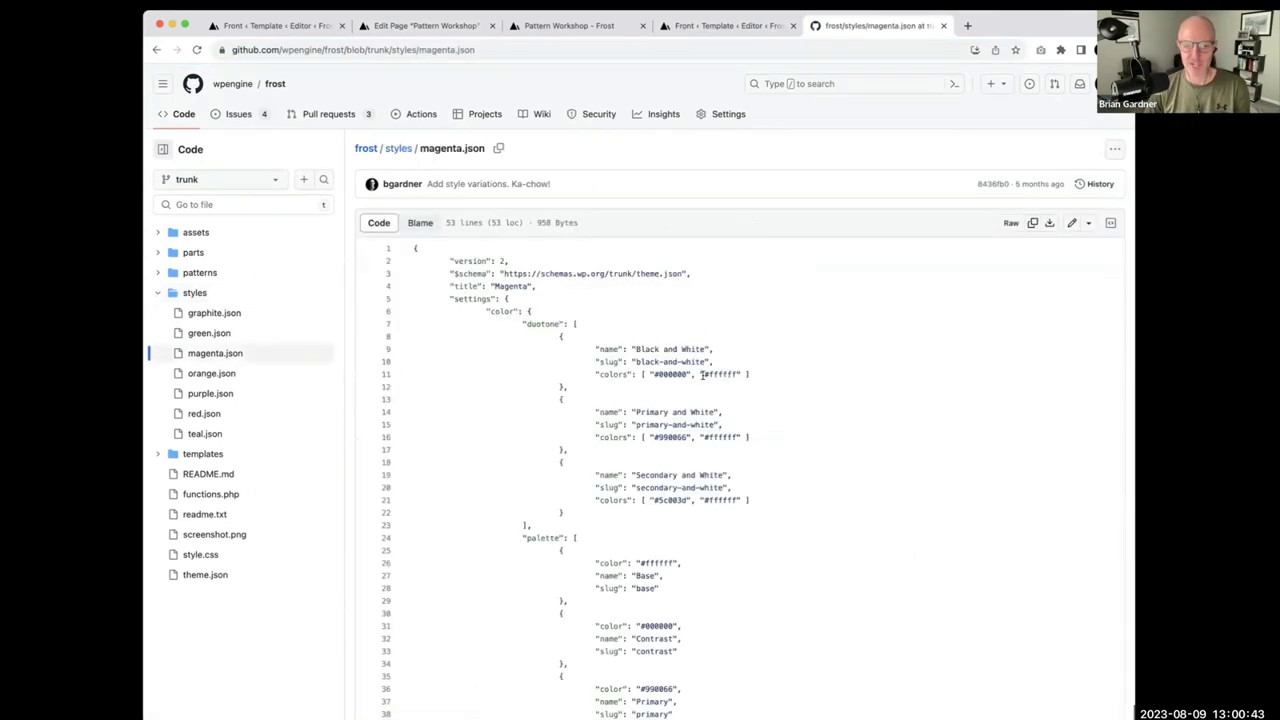
scroll(731, 563, down, 3)
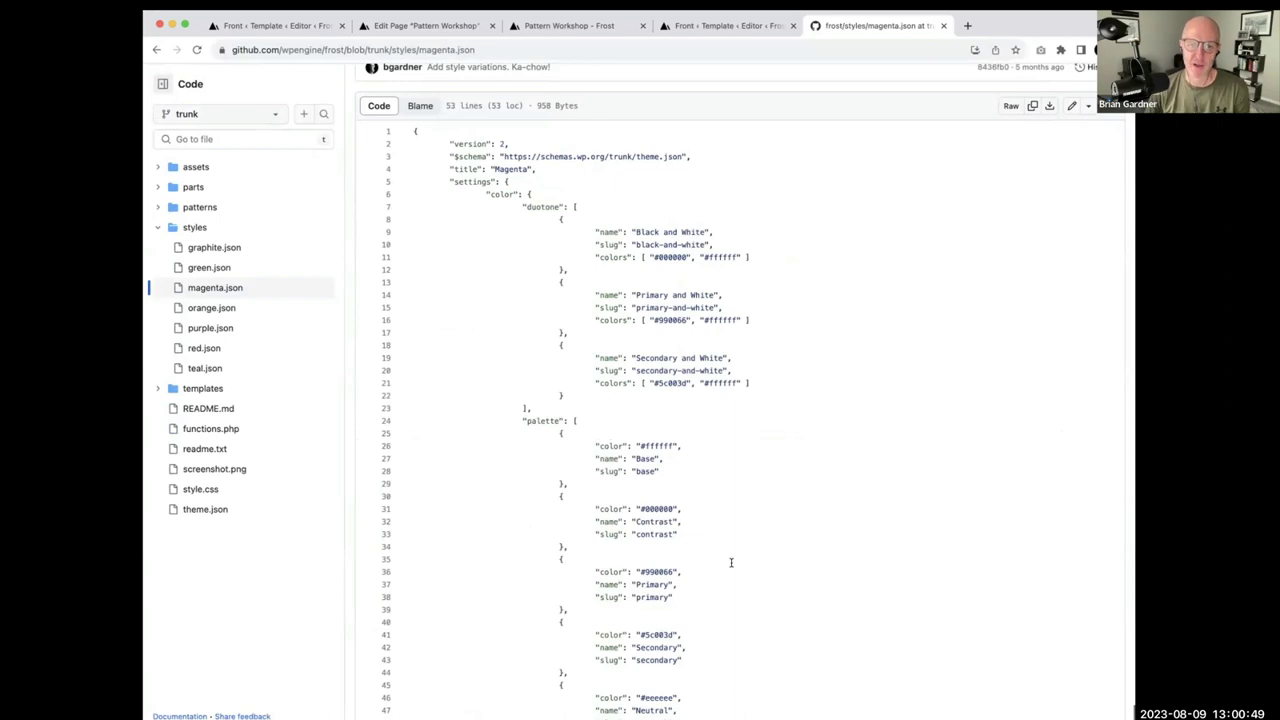
scroll(731, 563, down, 3)
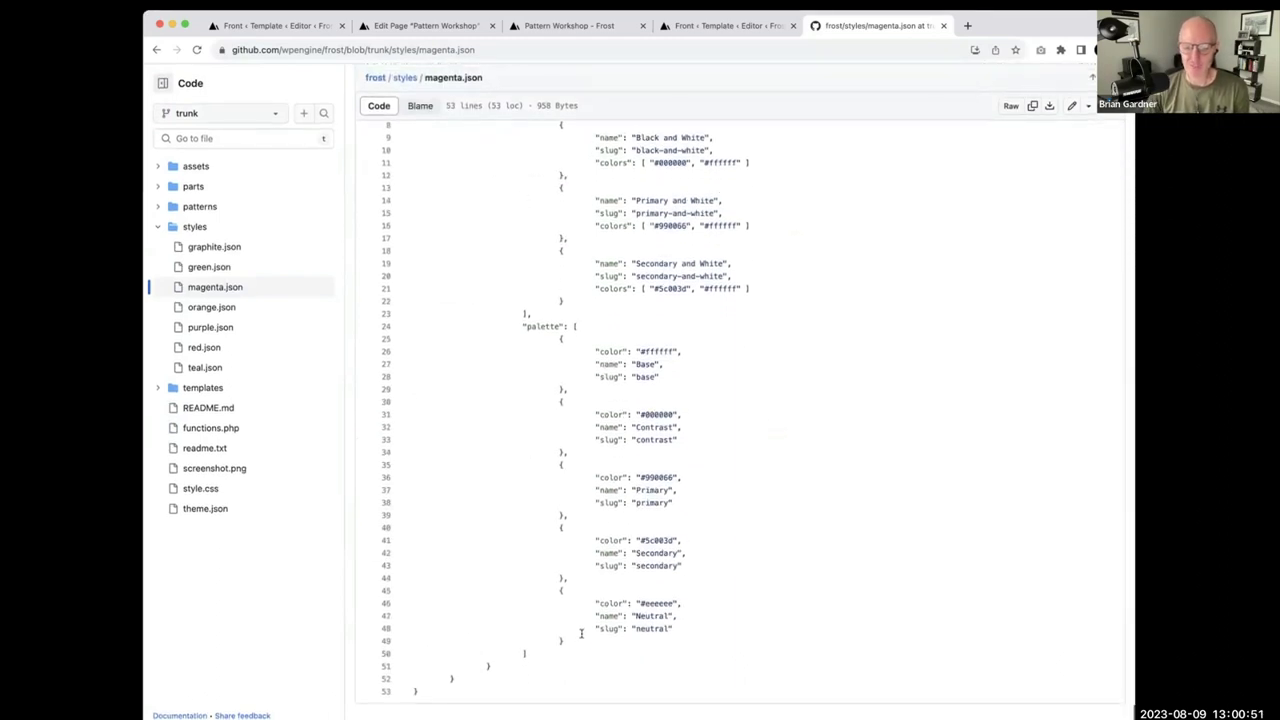
drag(581, 633, 420, 324)
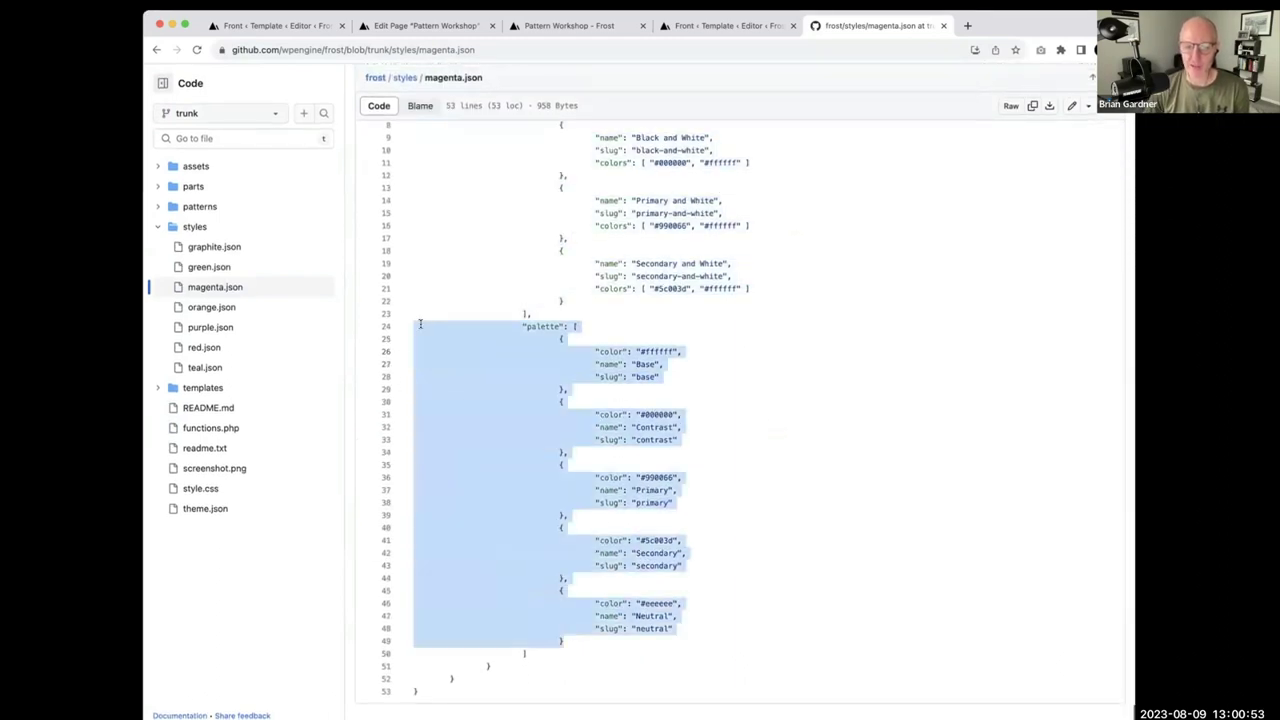
click(674, 428)
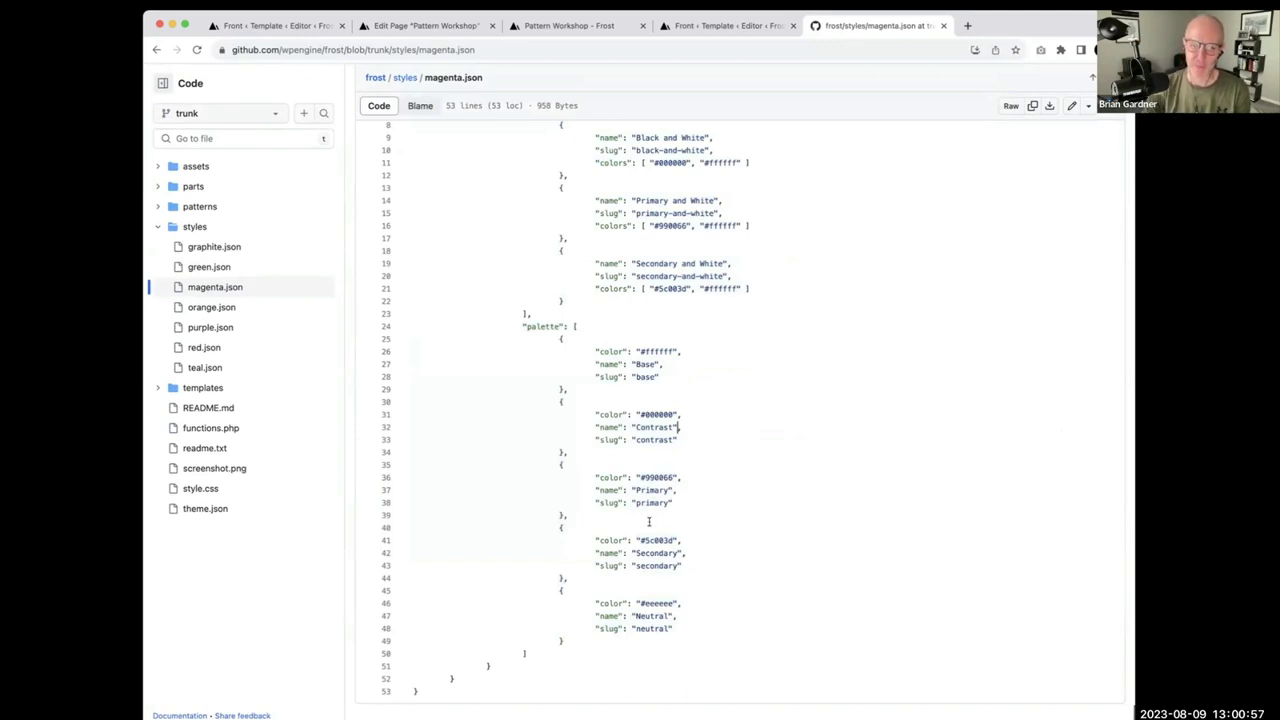
Go back to the styles folder listing, then return to the WordPress Site Editor tab.
scroll(649, 521, up, 1)
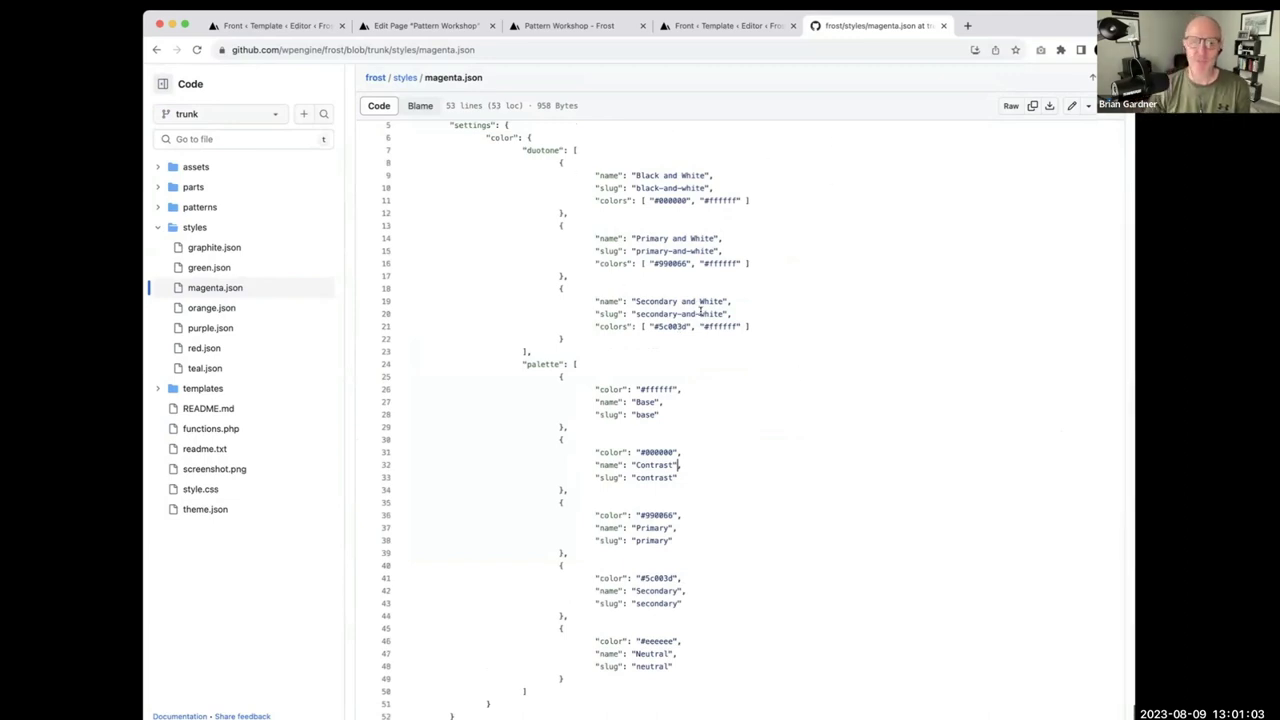
scroll(731, 300, up, 3)
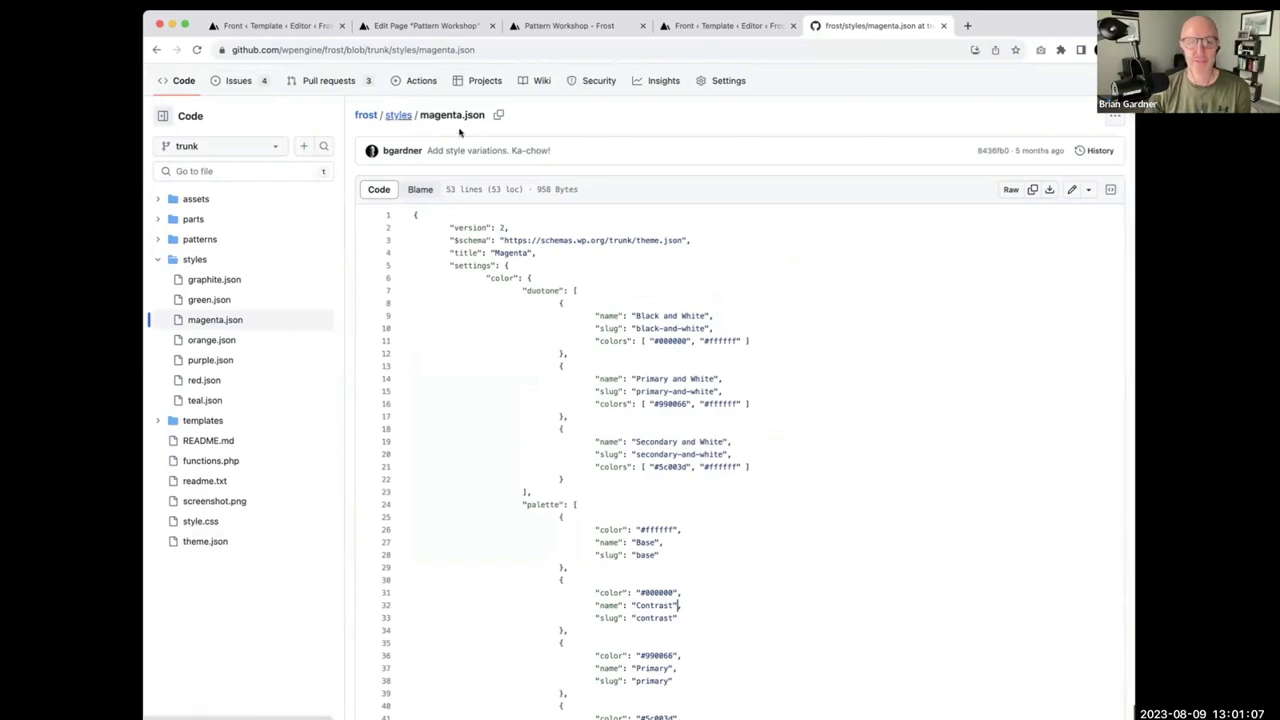
click(405, 118)
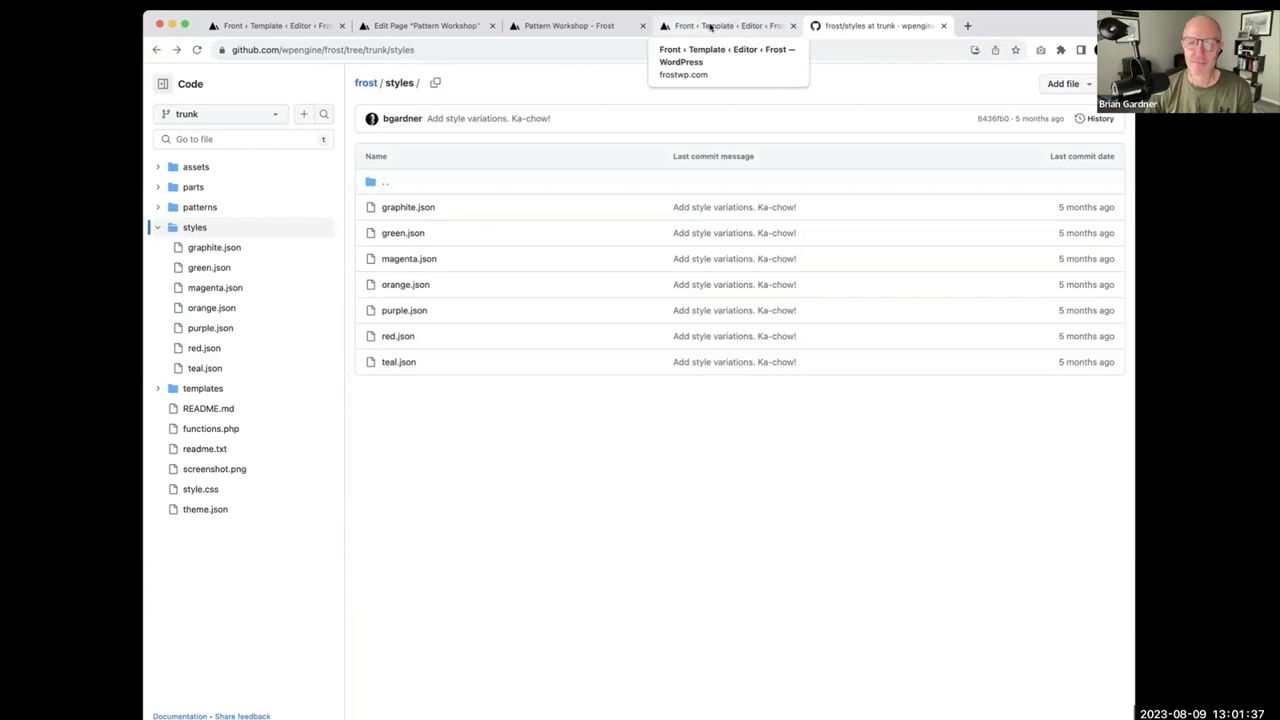
click(710, 27)
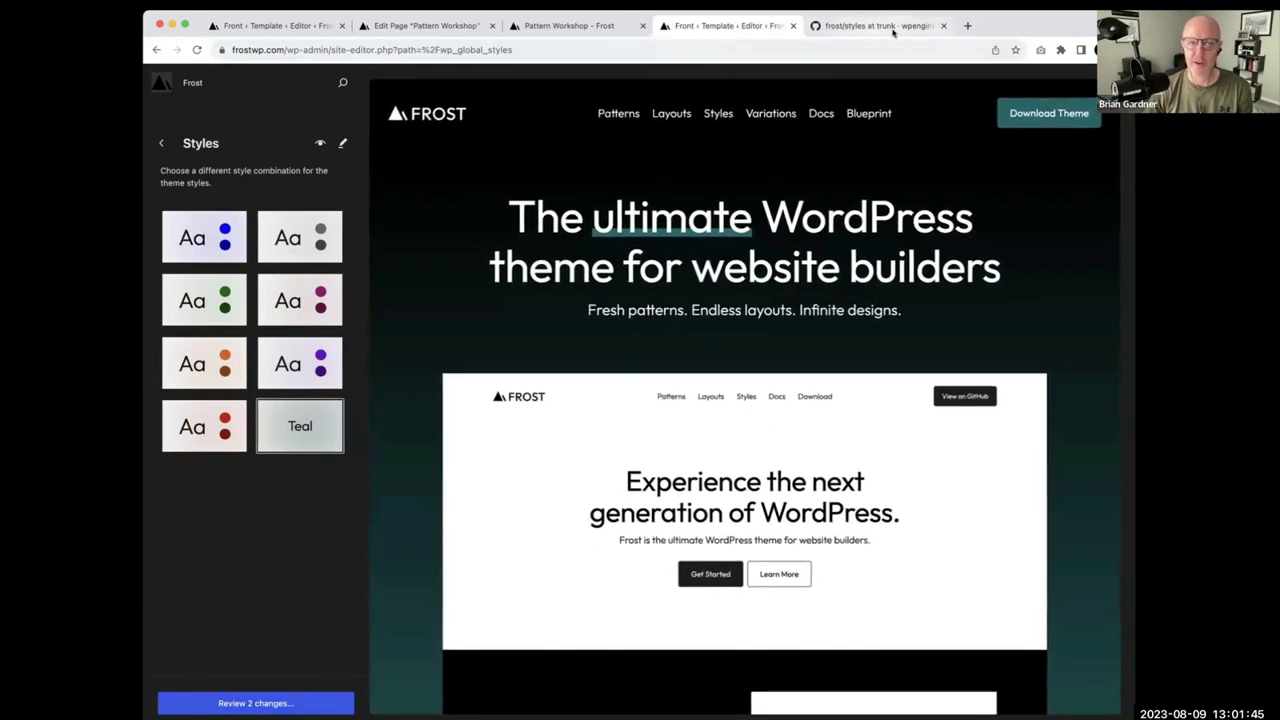
Open the Front Page for editing and show the global Styles panel.
click(160, 142)
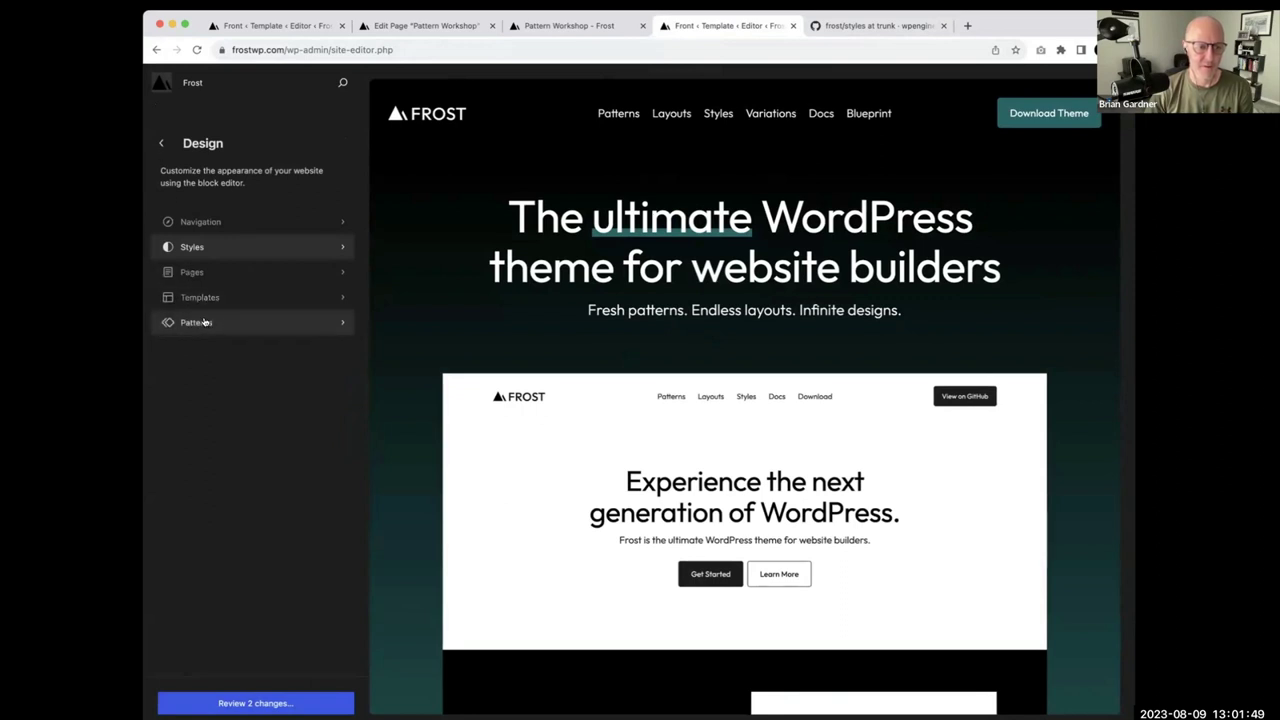
click(413, 303)
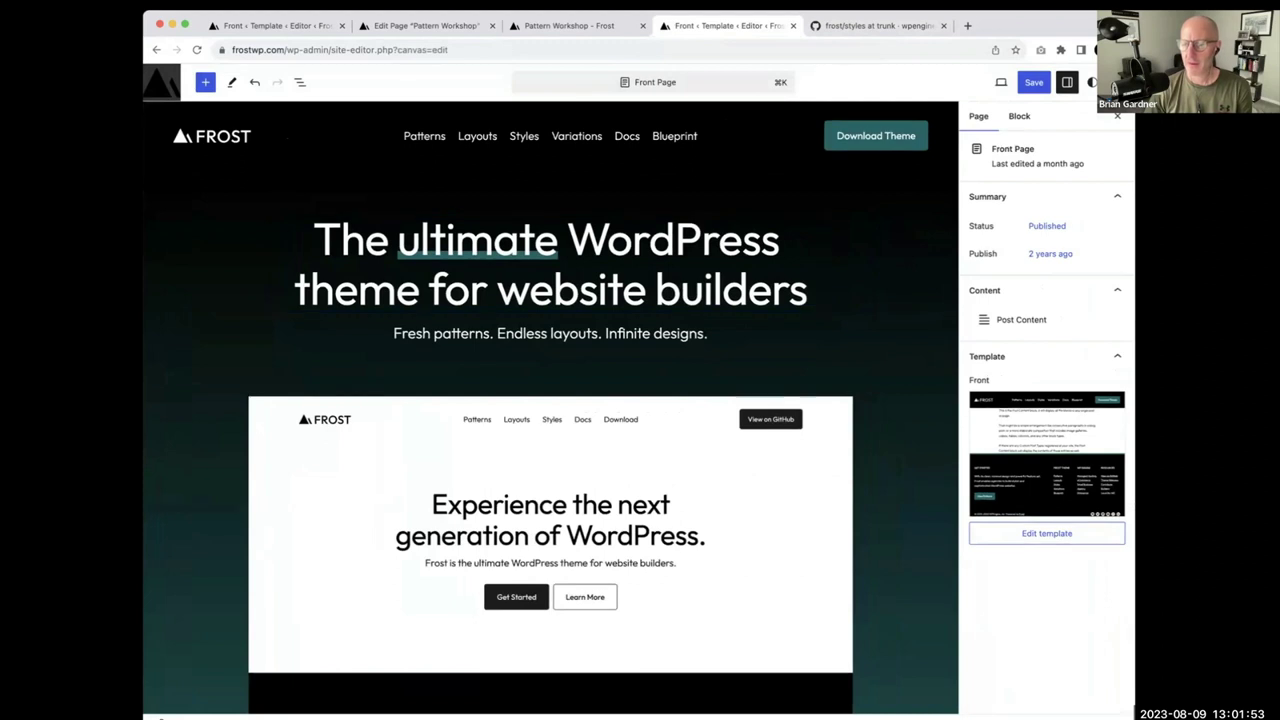
click(1090, 82)
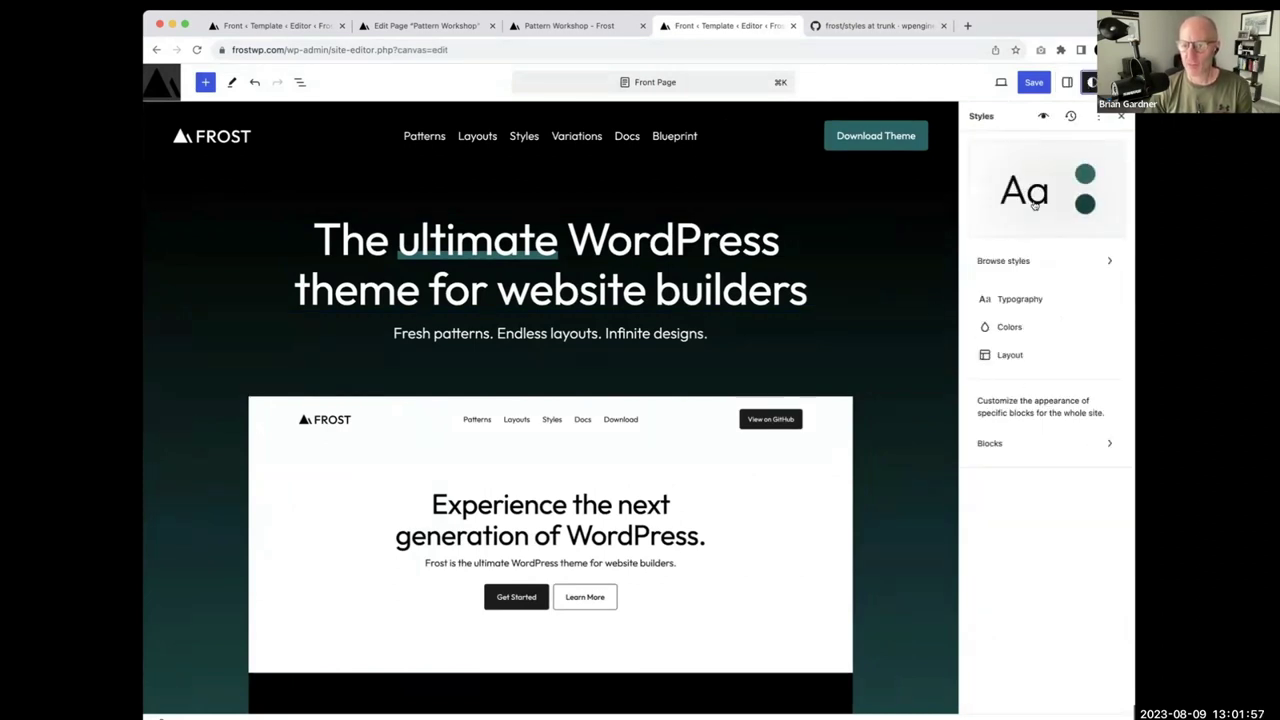
Set the Button block's typography size to 48px in global Styles, then go back to the Blocks list.
click(1012, 444)
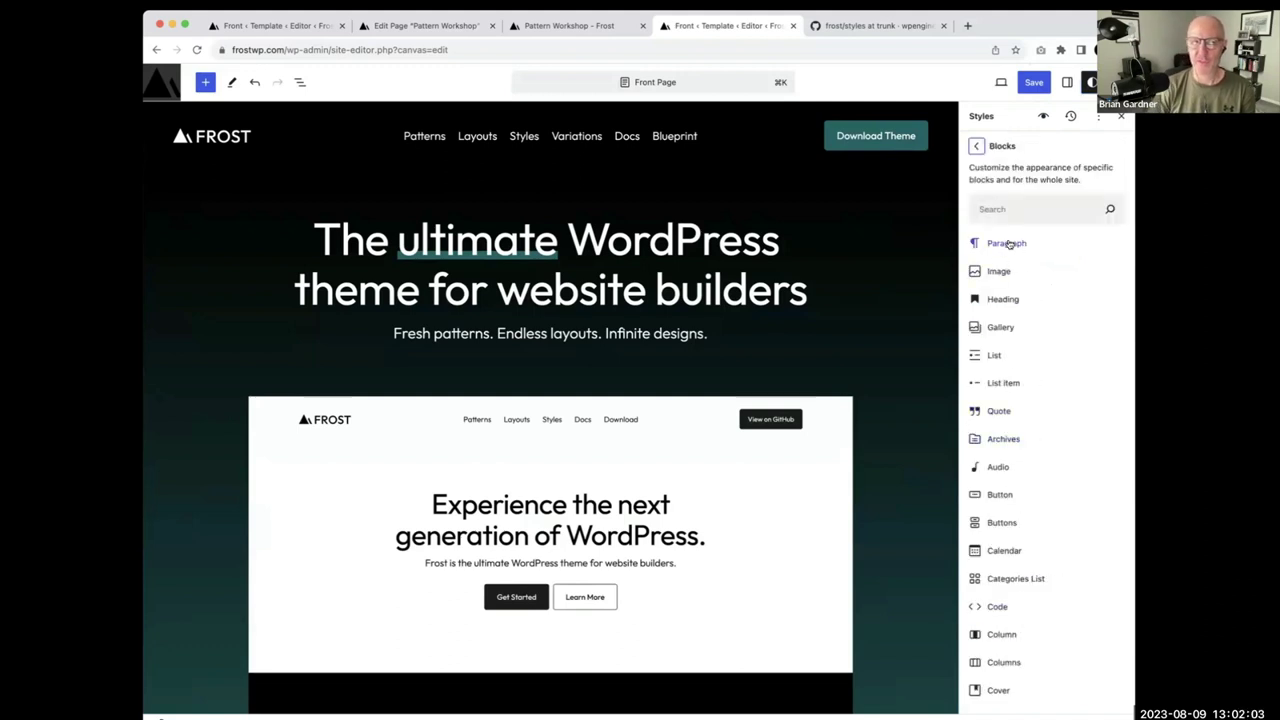
click(1012, 495)
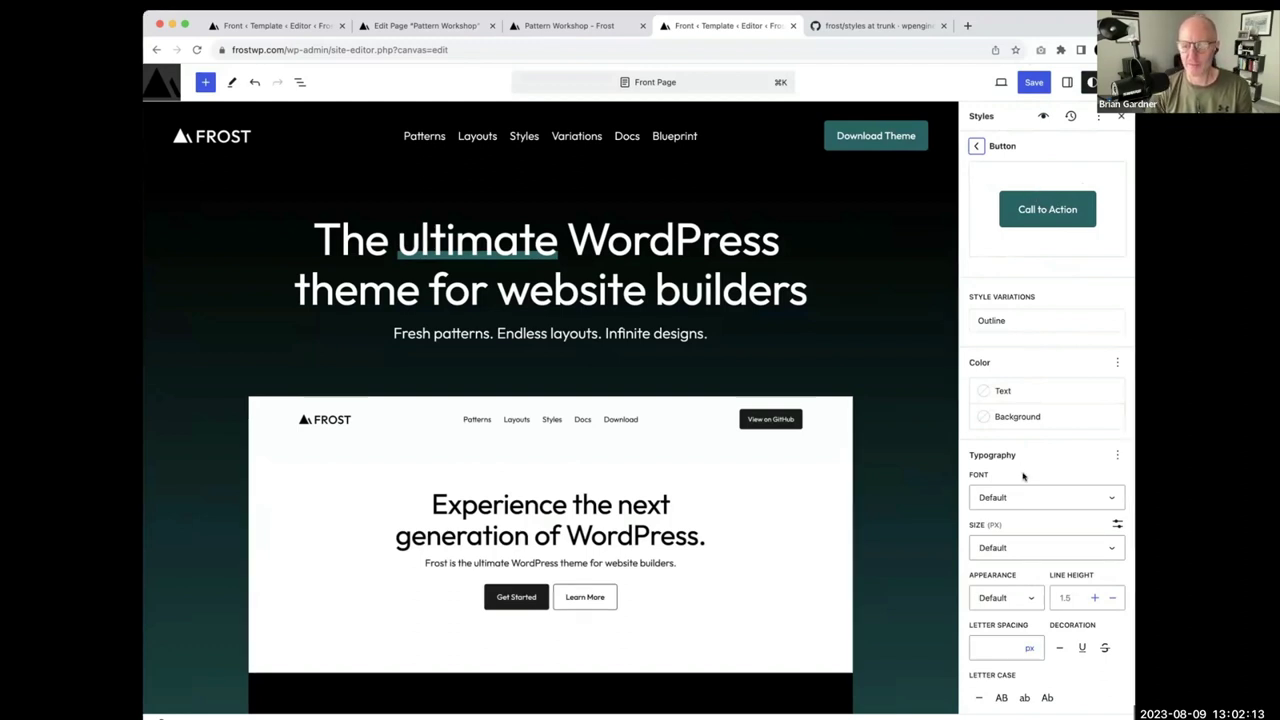
click(1031, 547)
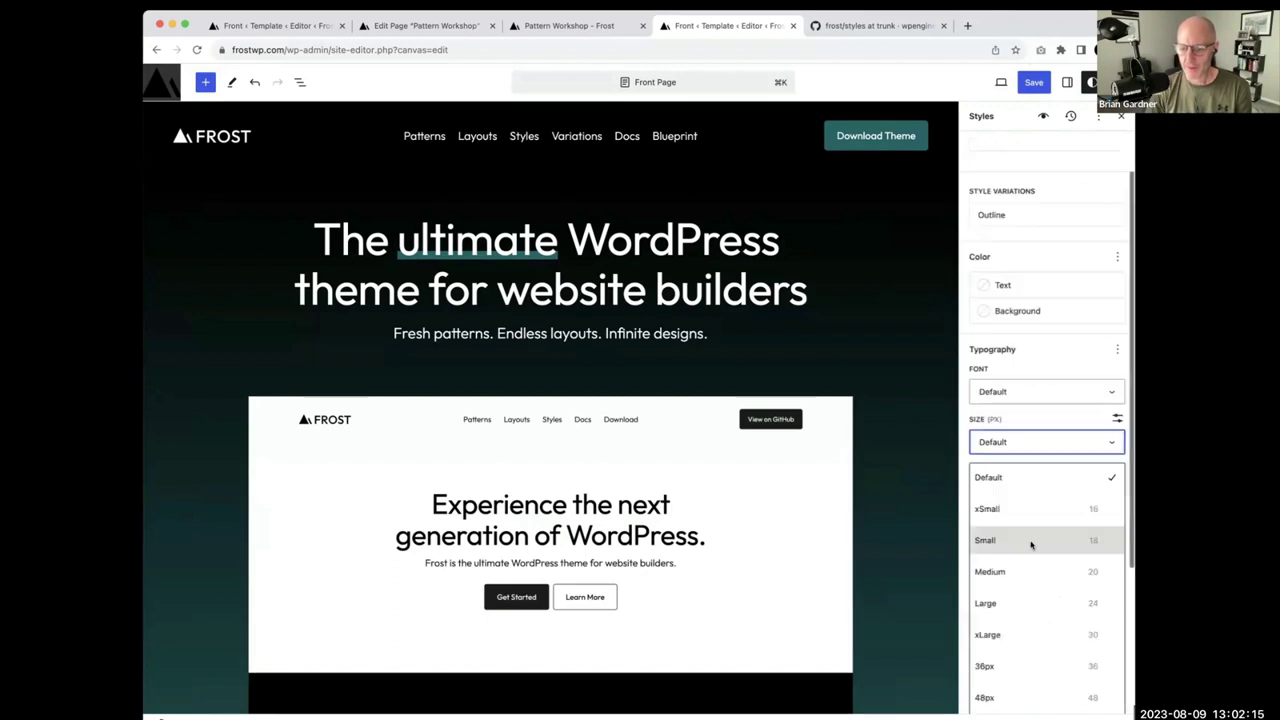
click(1036, 690)
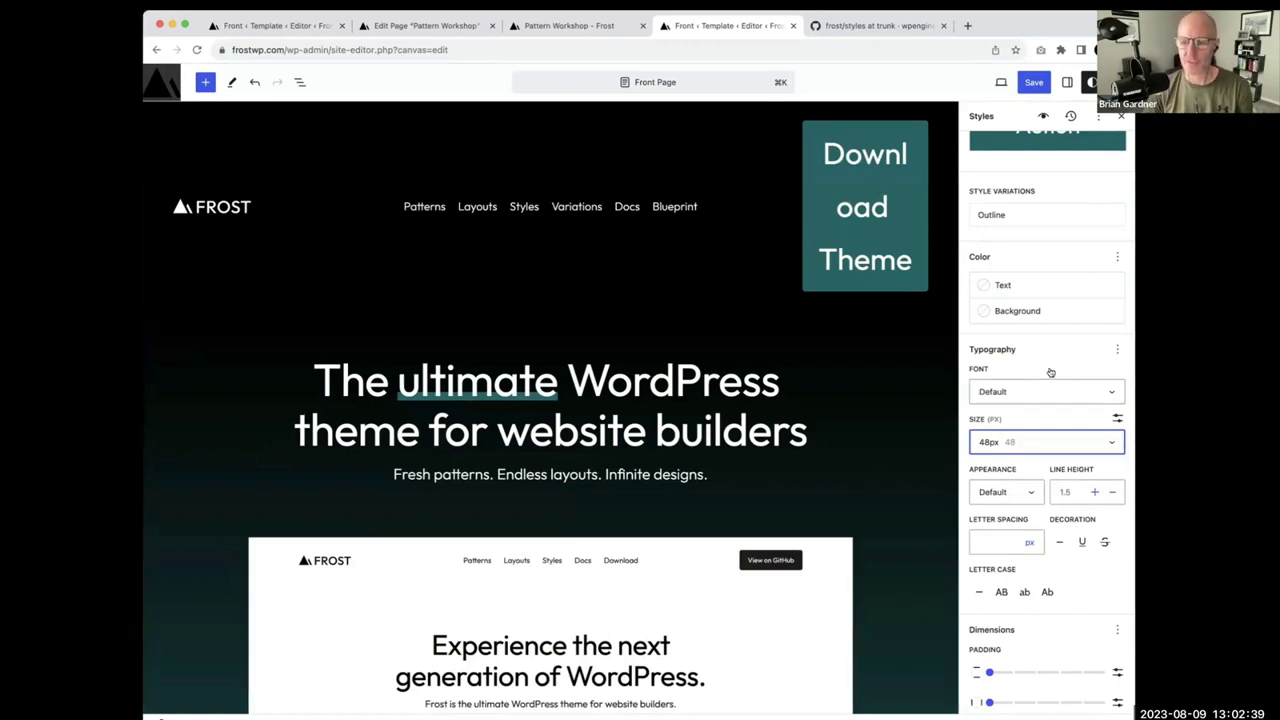
scroll(1051, 371, up, 2)
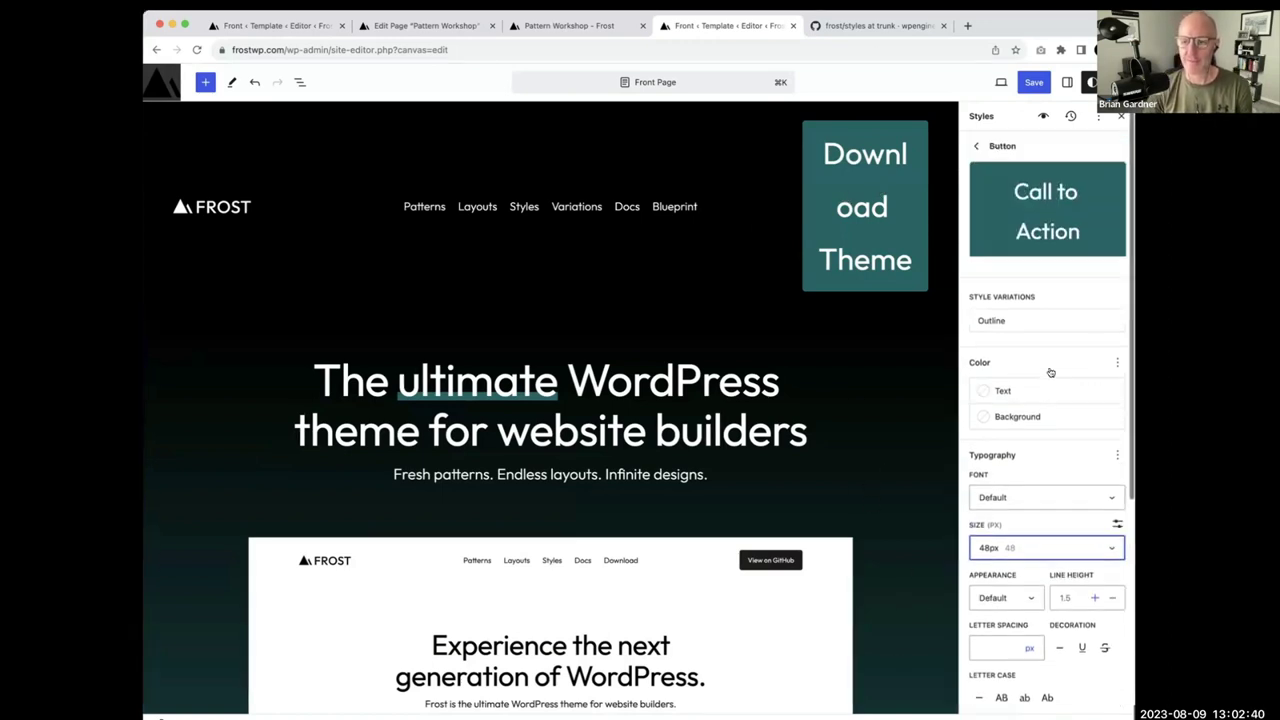
click(1099, 117)
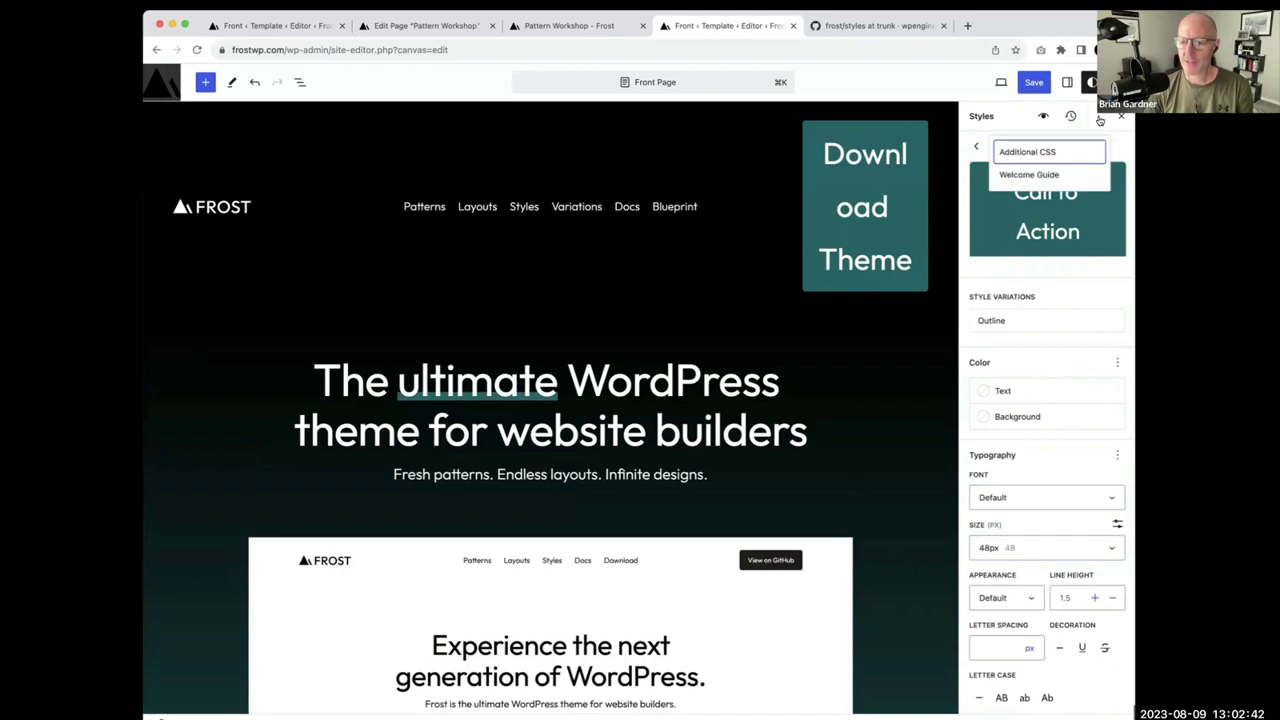
click(975, 146)
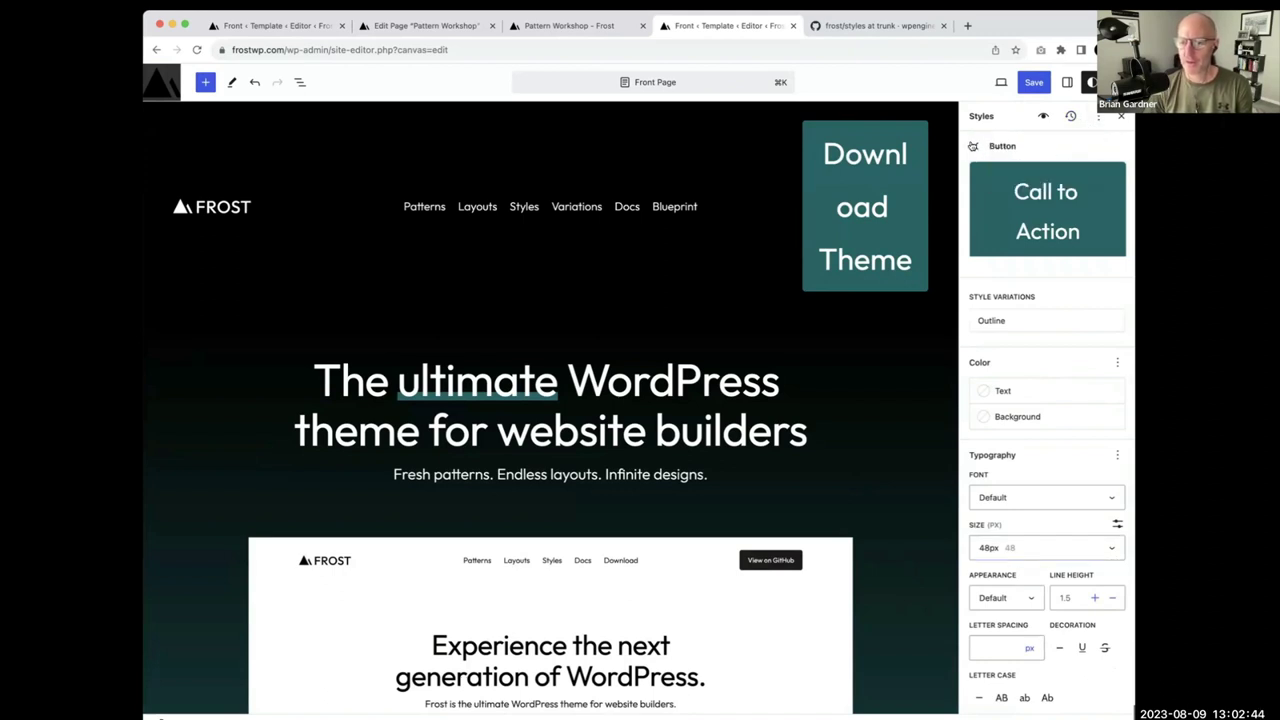
Save the 48px Button style to the site.
click(1101, 118)
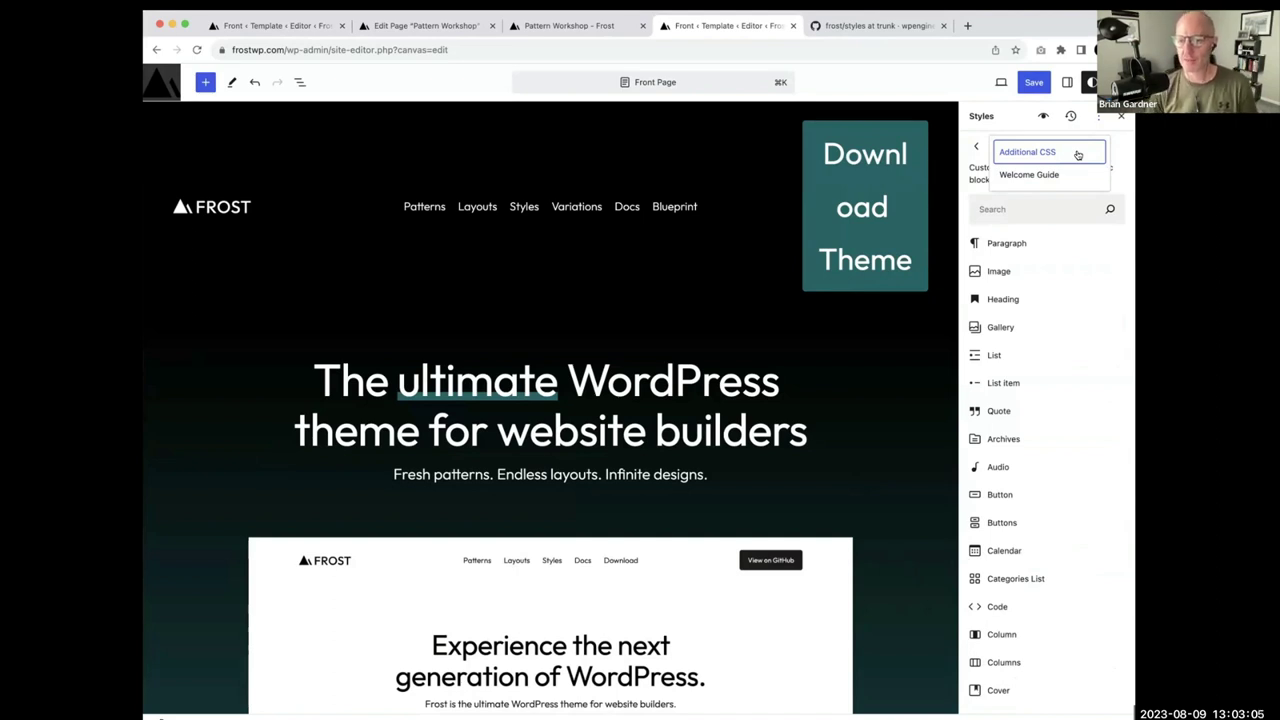
click(1034, 82)
click(1030, 82)
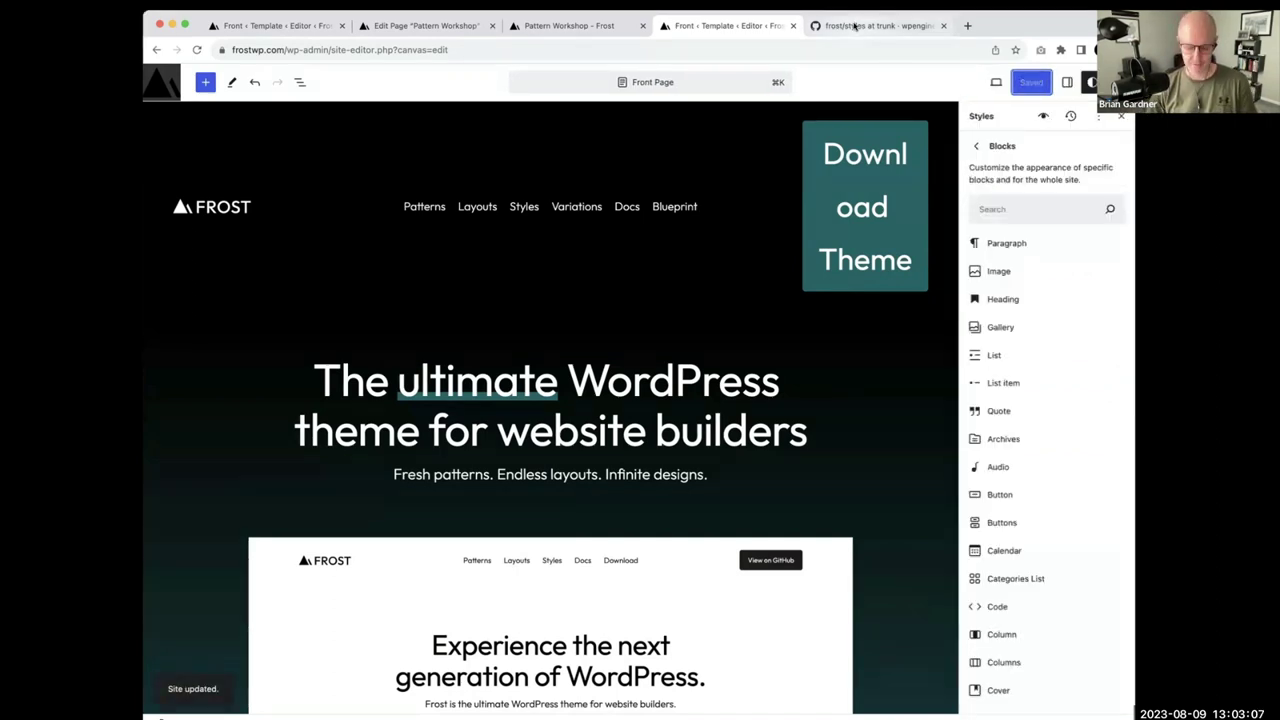
Check the oversized Download Theme button on the live download page, then return to the main Styles view.
click(855, 26)
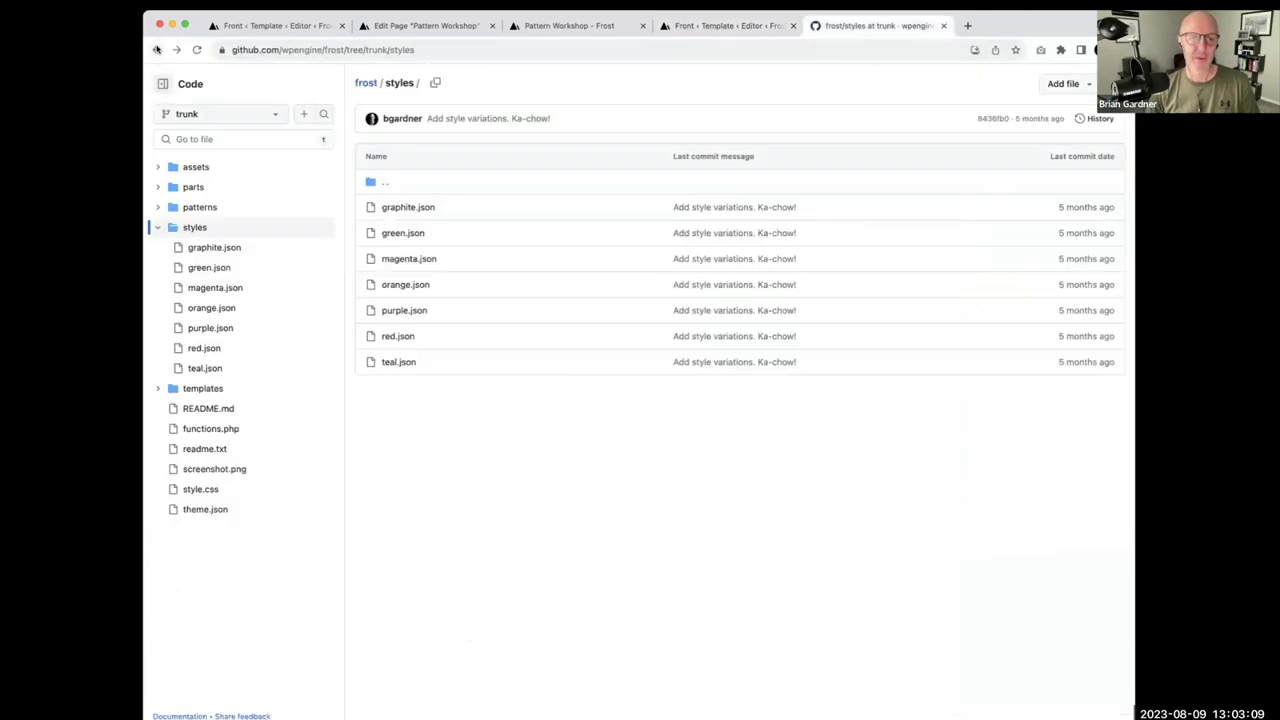
click(156, 49)
click(156, 49)
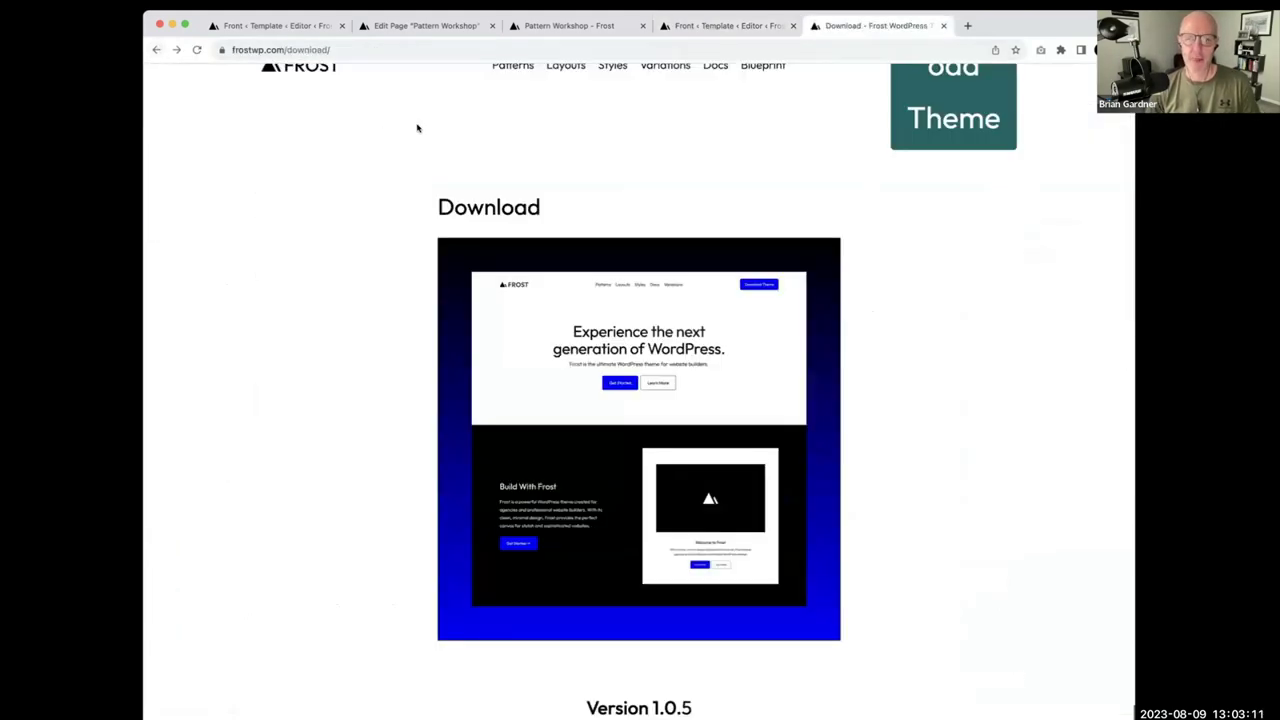
scroll(597, 194, up, 2)
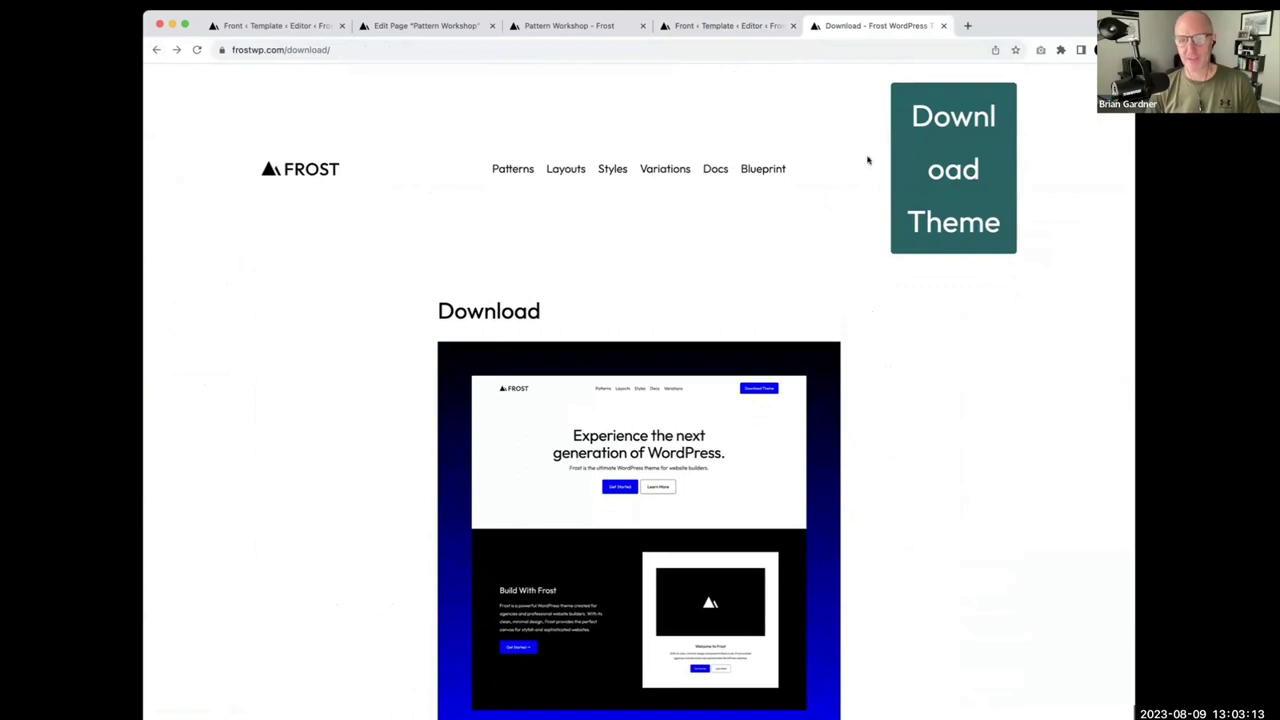
click(731, 26)
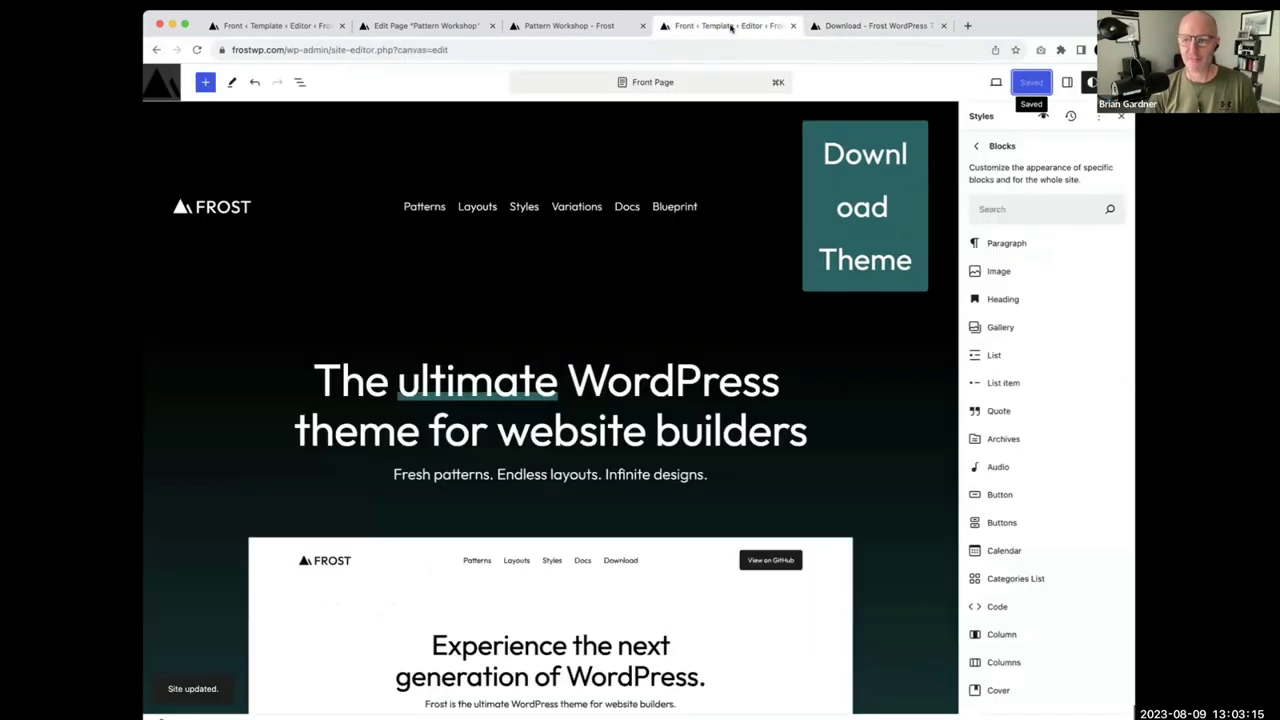
click(972, 147)
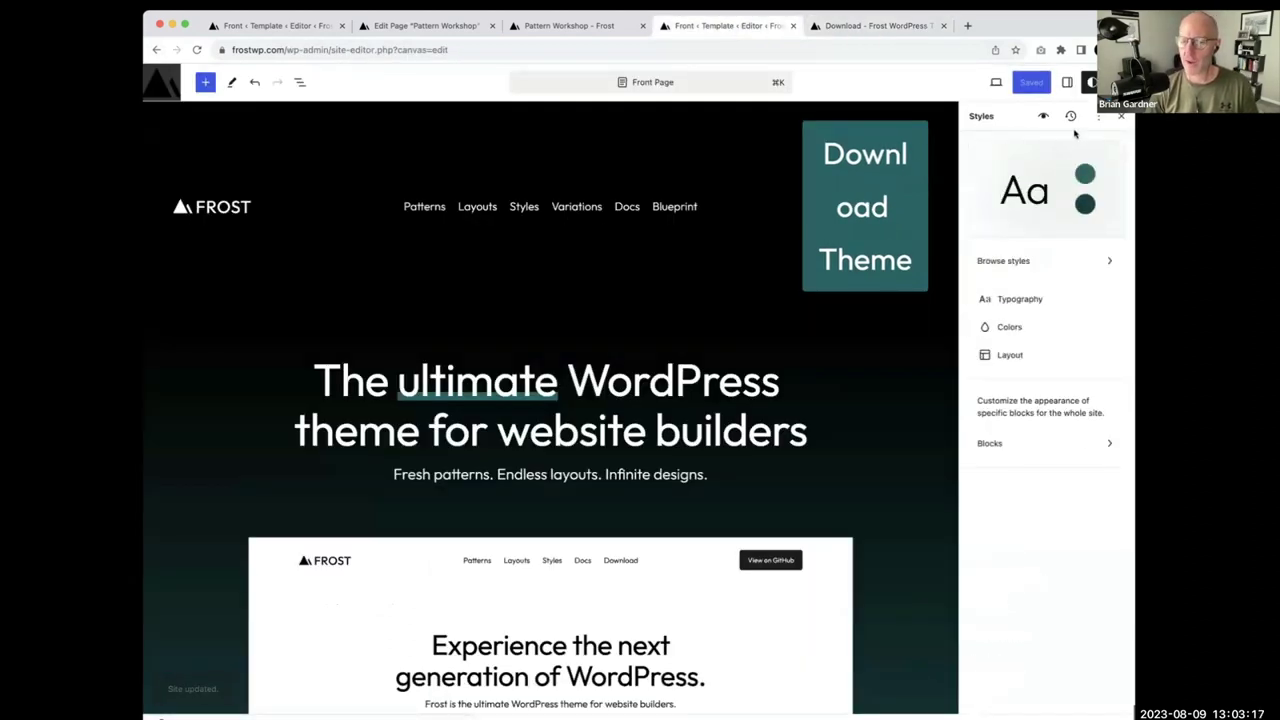
Reset all site styles to their defaults from the Styles options menu.
click(1095, 119)
click(1093, 120)
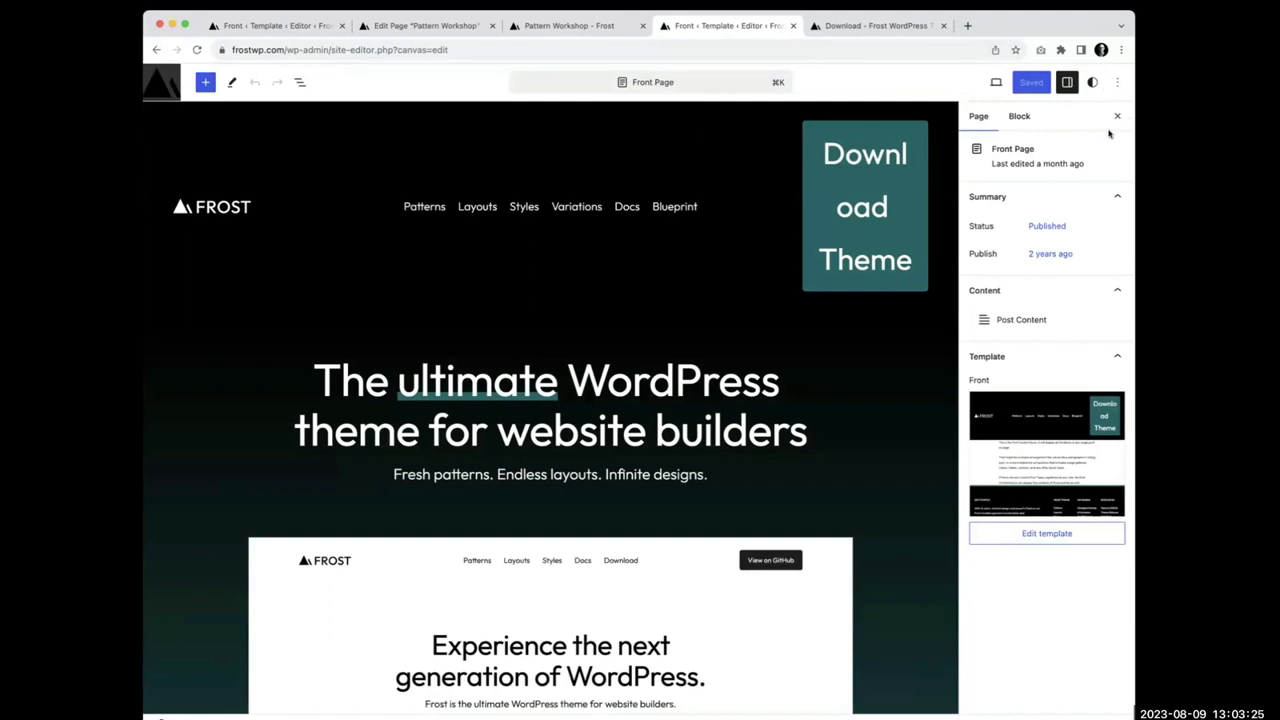
click(1092, 82)
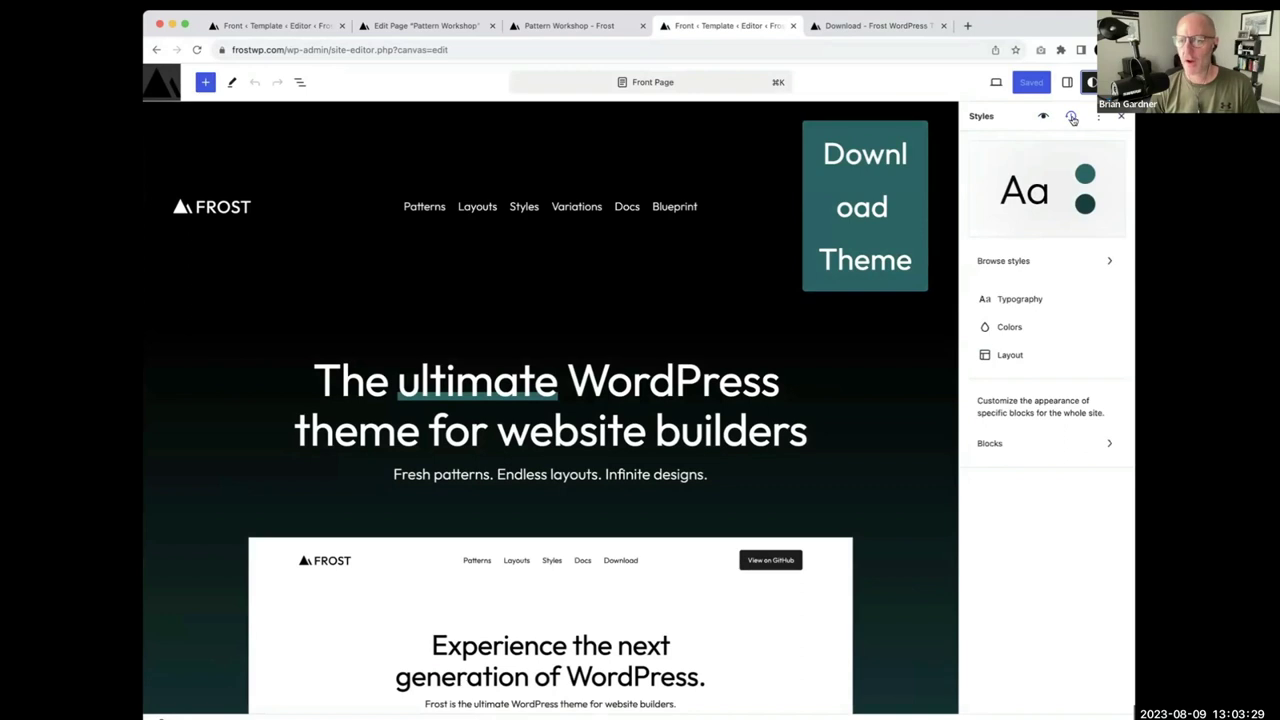
click(1067, 117)
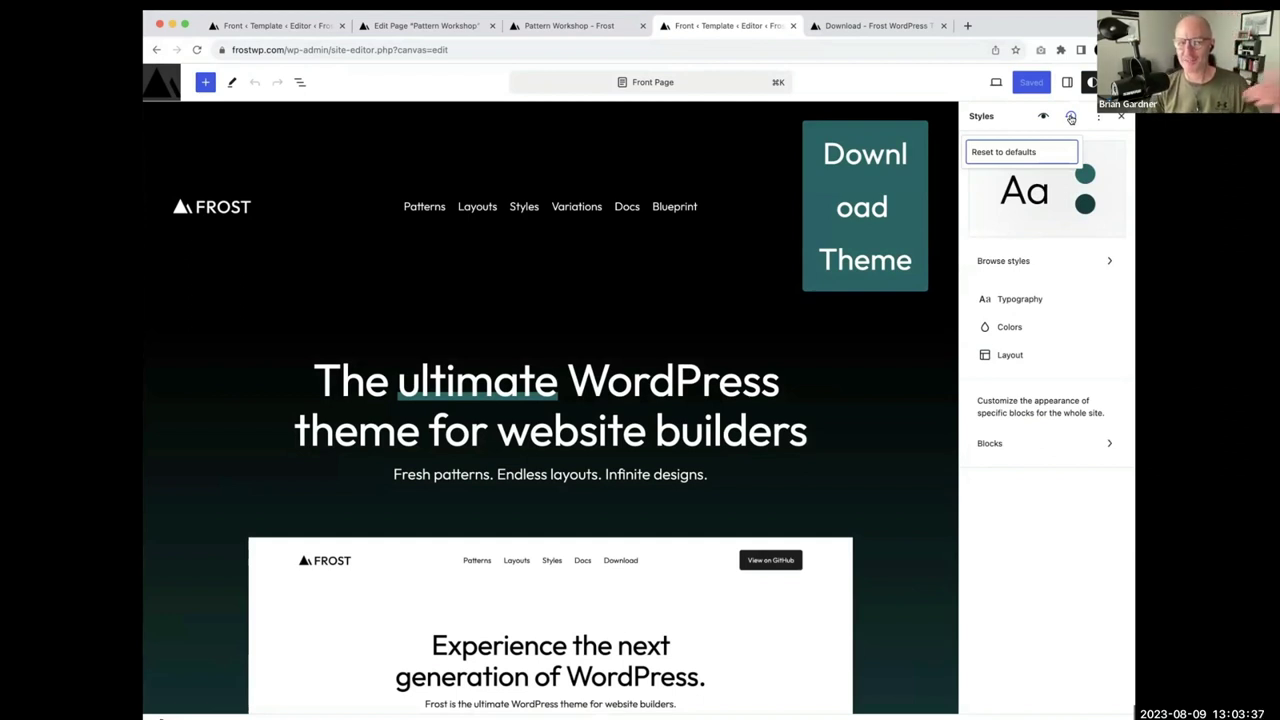
click(1098, 118)
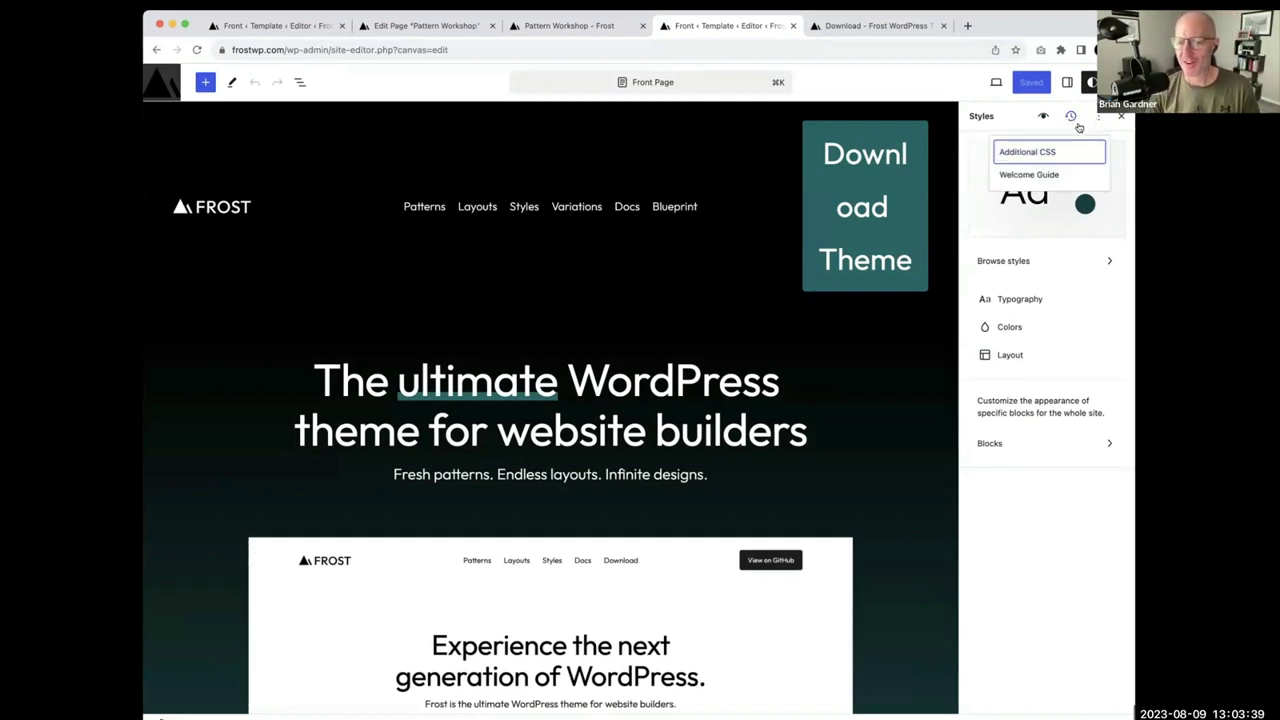
click(1069, 117)
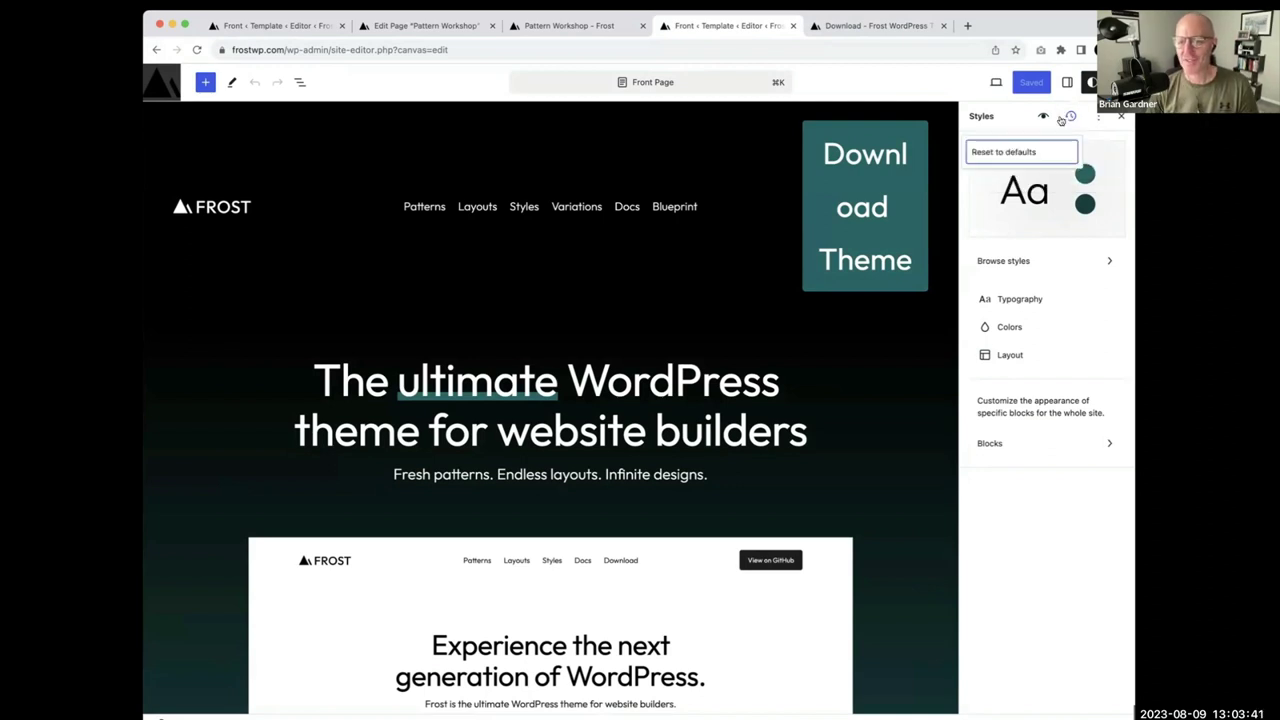
click(1024, 153)
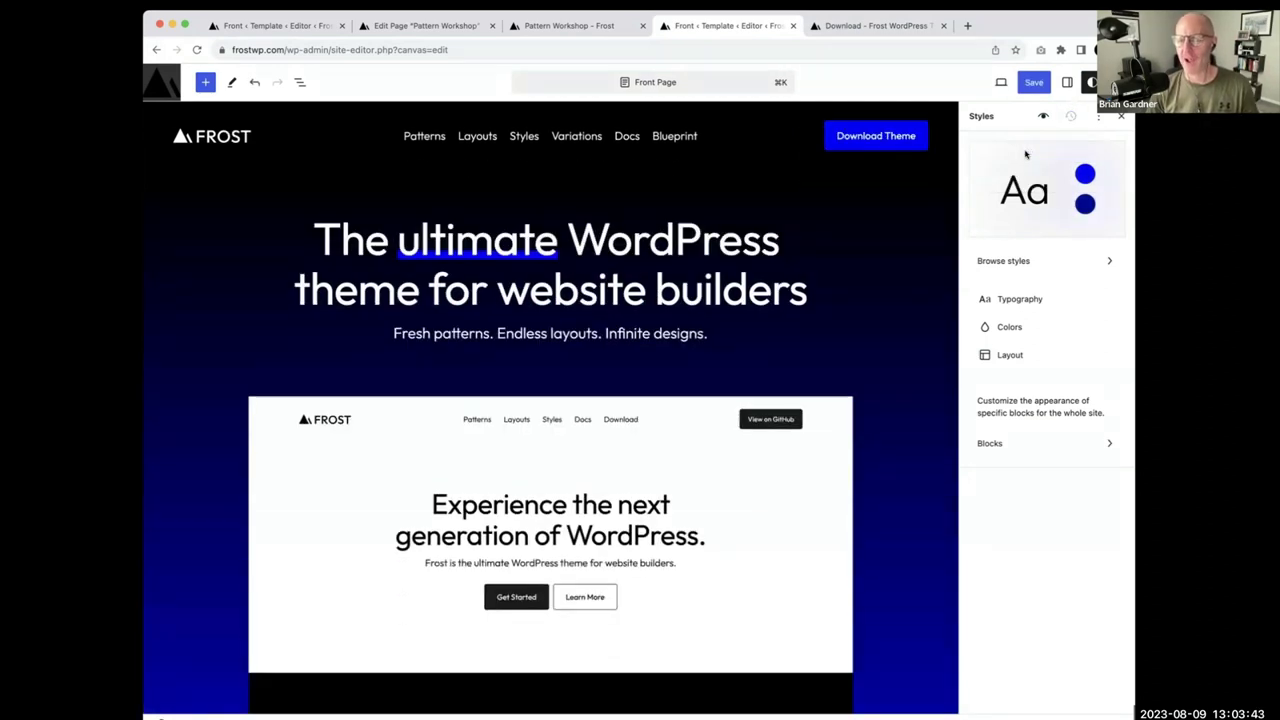
Save and confirm the reset styles.
click(1034, 82)
click(1014, 84)
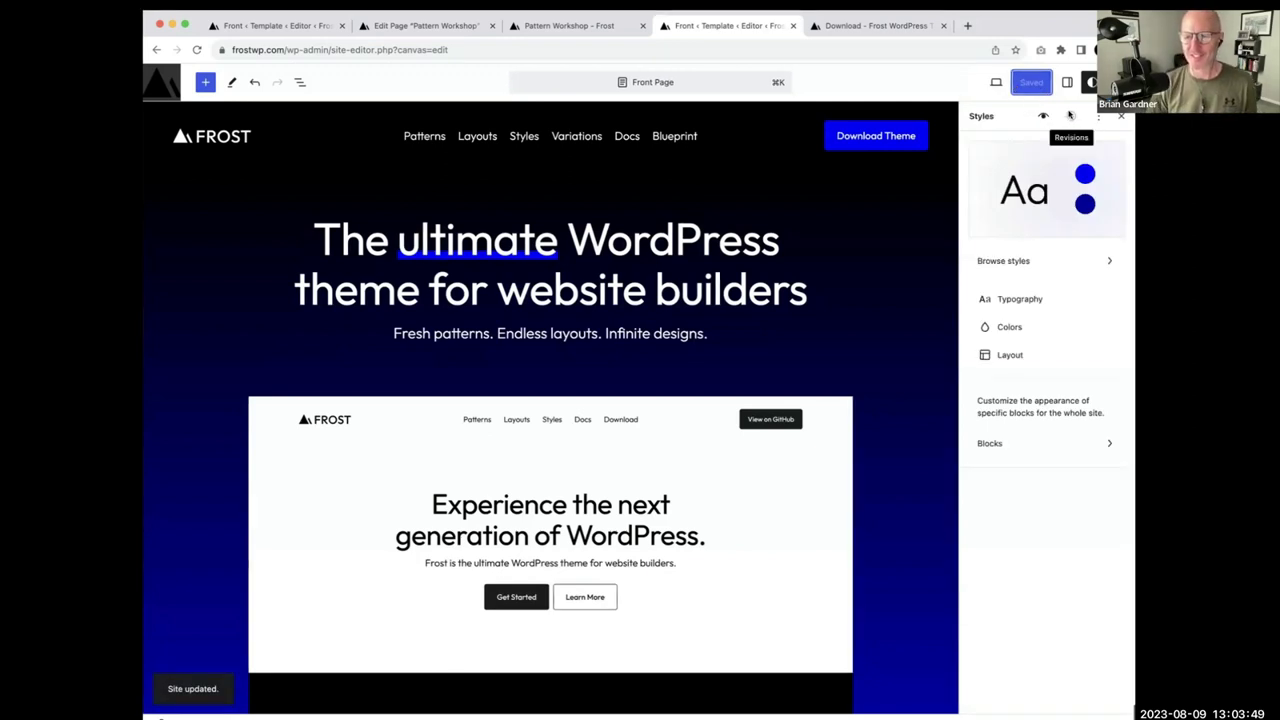
scroll(925, 128, down, 1)
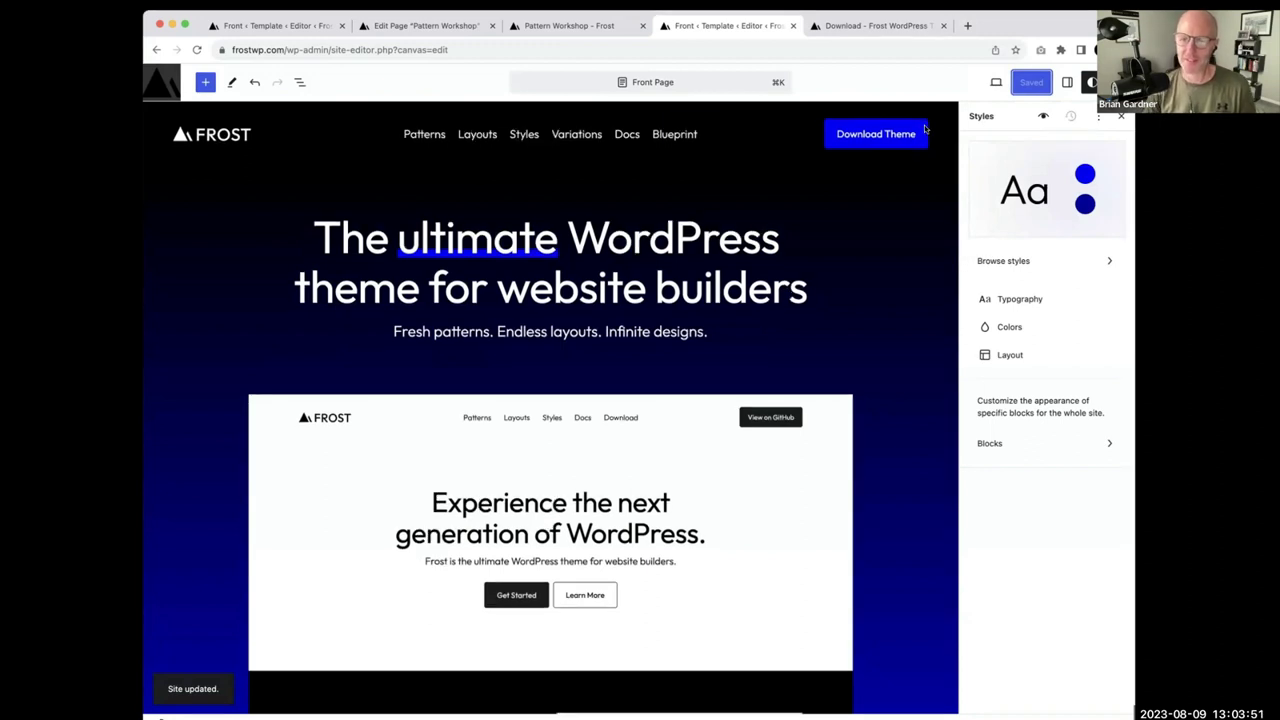